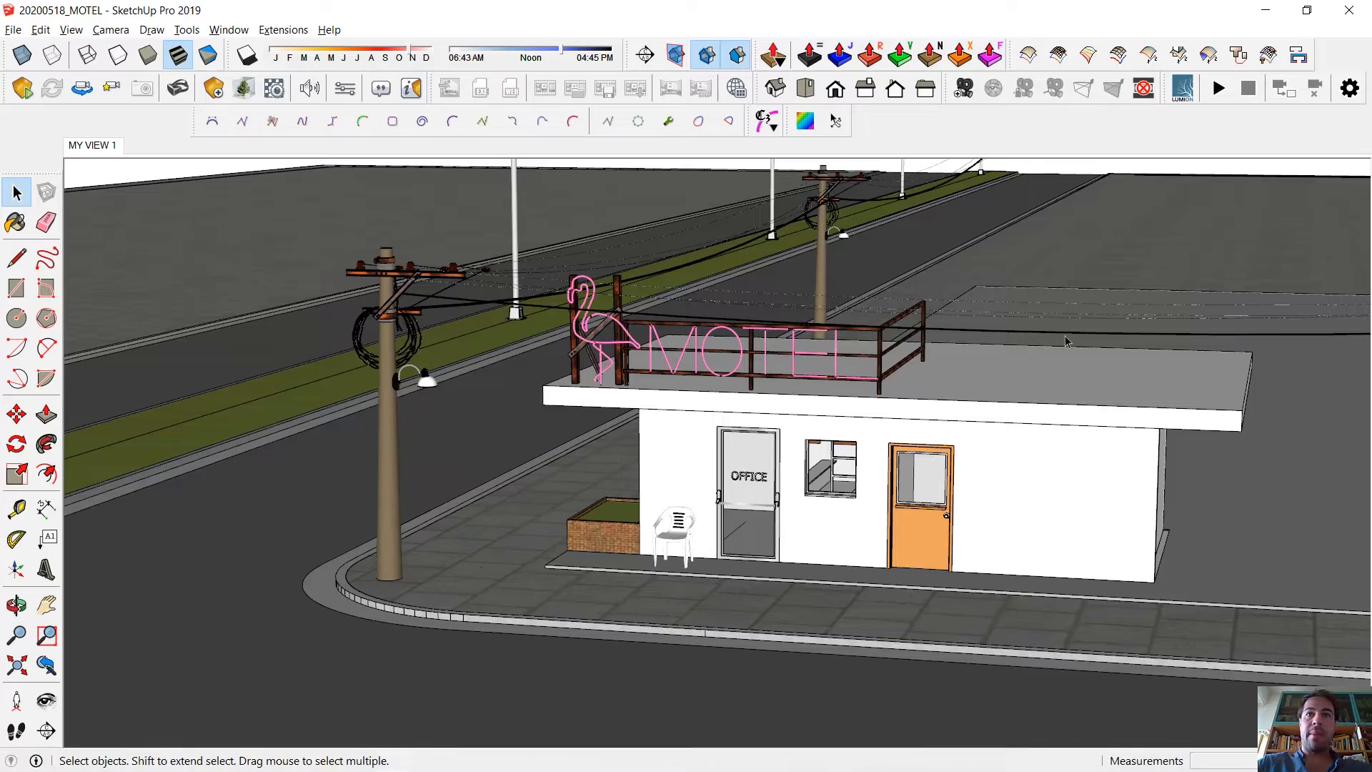
Delete the stray object lying far beyond the motel site.
middle_drag(411, 609, 756, 576)
scroll(756, 576, down, 10)
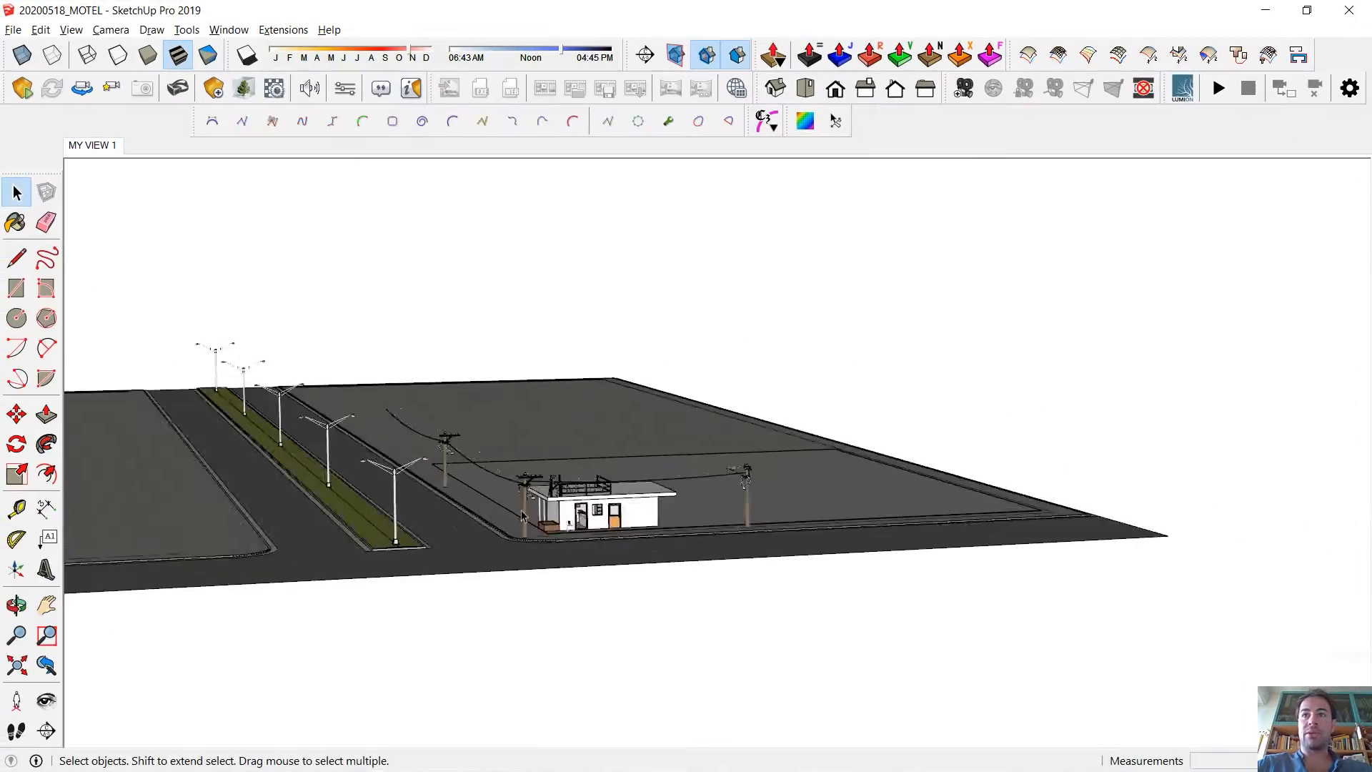
middle_drag(630, 502, 980, 365)
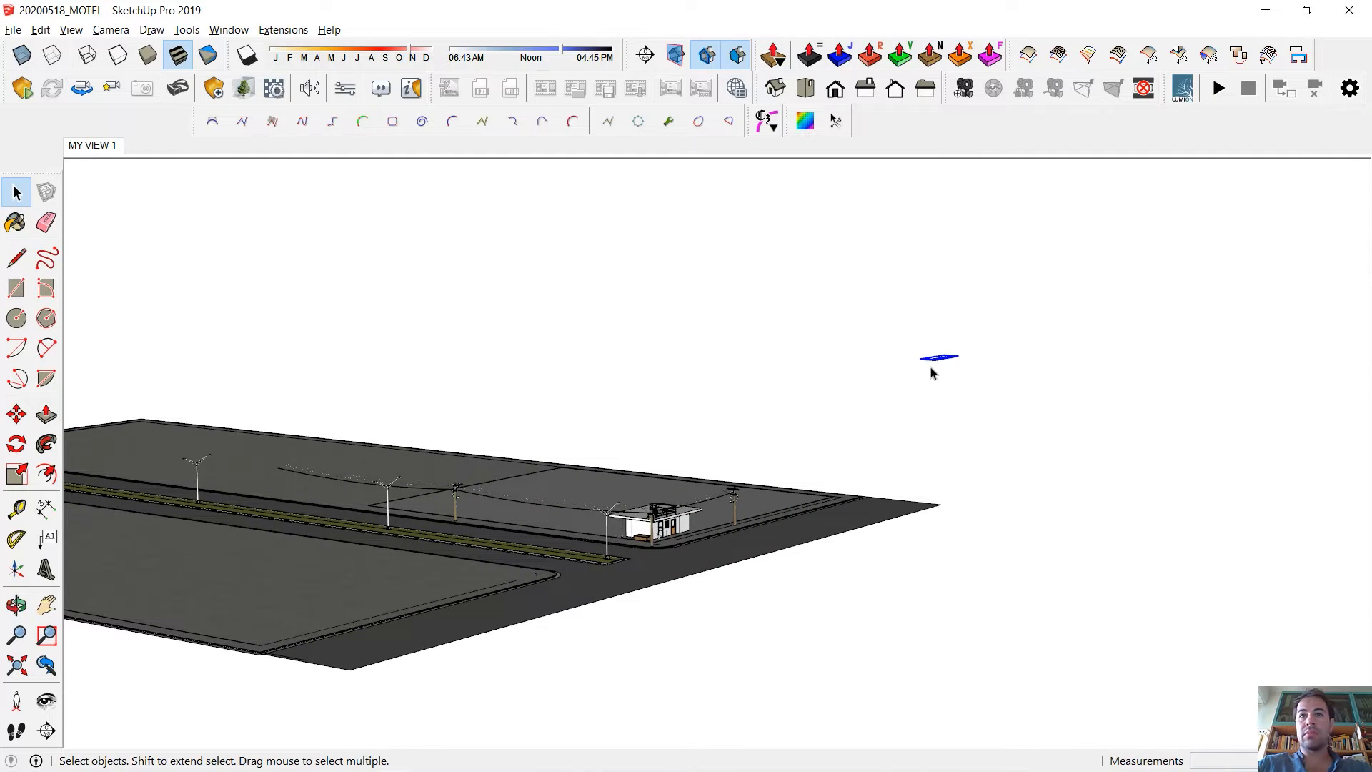
key(Delete)
Select and delete the duplicate copy of the site in the distance, keeping the main motel site.
scroll(972, 393, down, 3)
middle_drag(959, 477, 722, 483)
scroll(700, 483, down, 3)
middle_drag(500, 497, 401, 478)
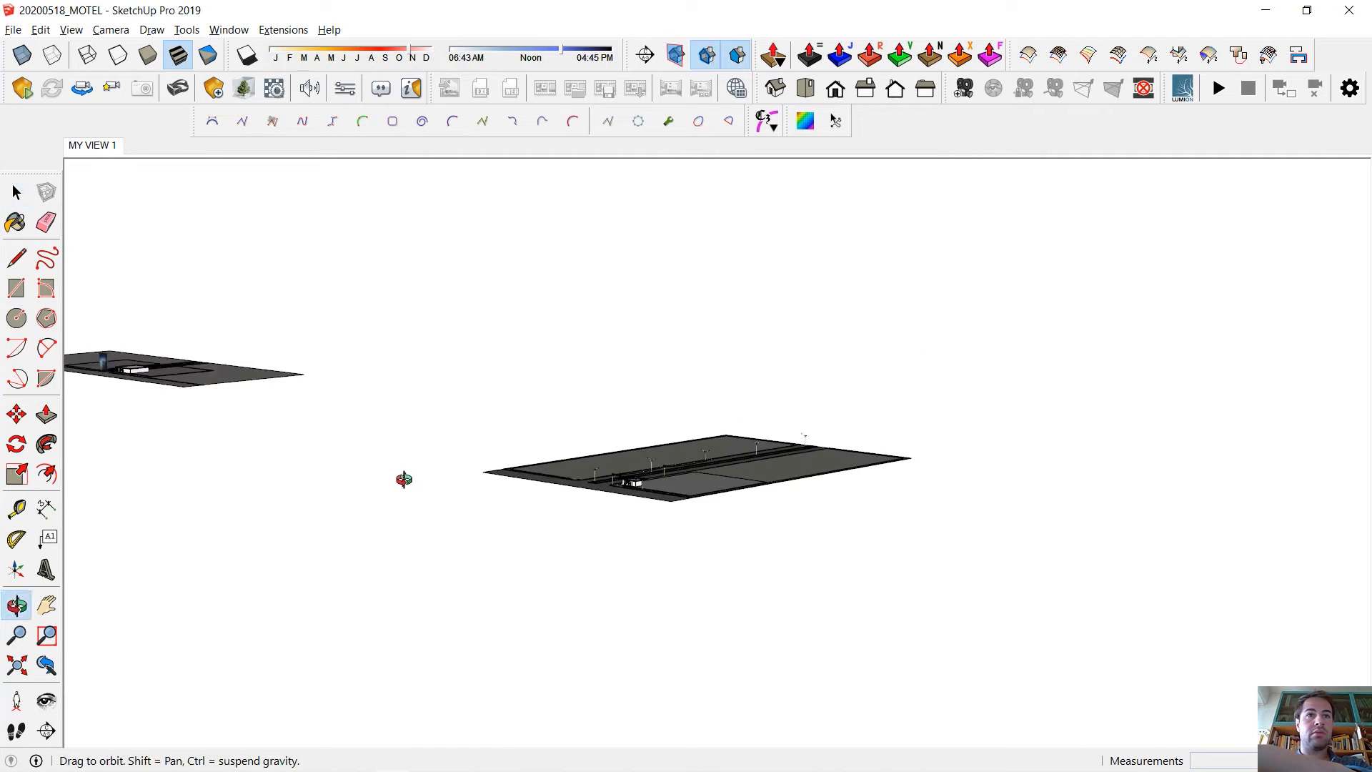
drag(437, 196, 79, 494)
middle_drag(464, 498, 613, 564)
scroll(743, 479, up, 3)
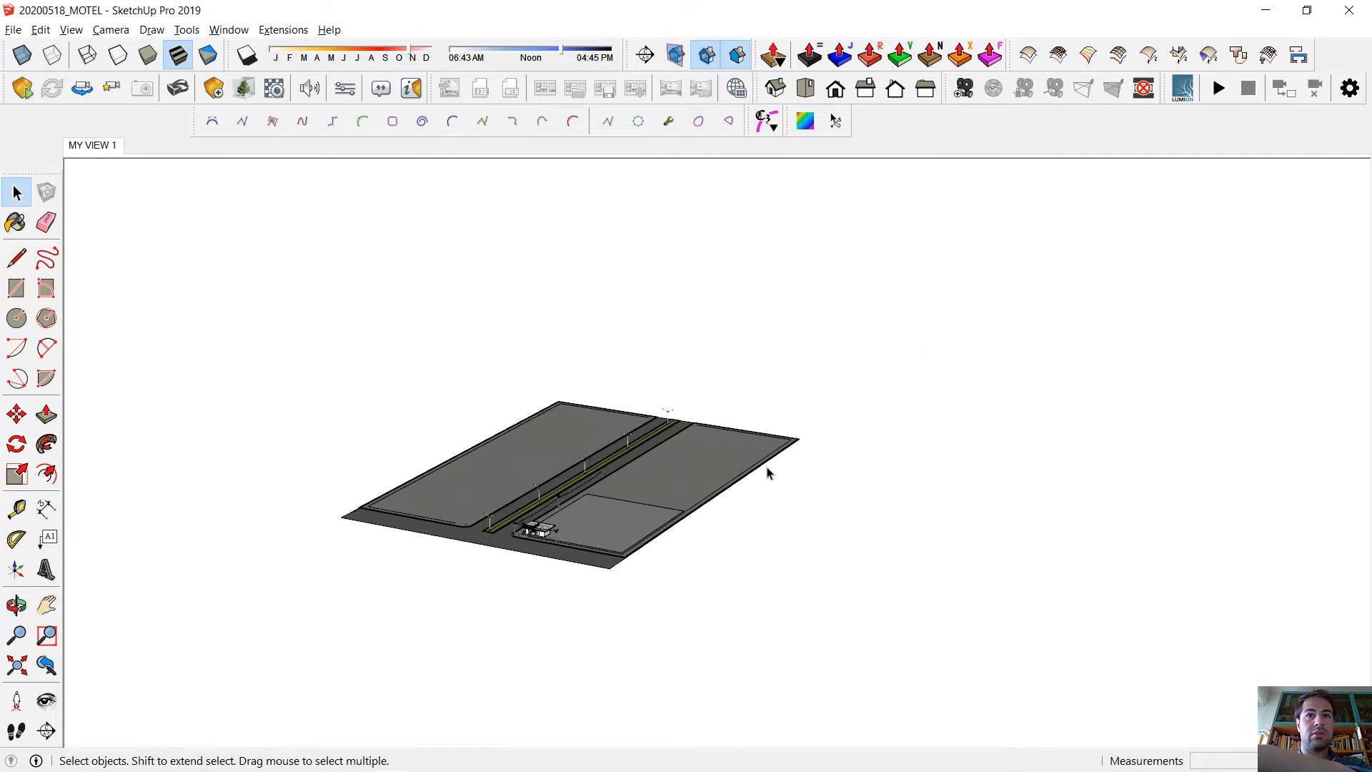
Purge unused items from the entire model through the model statistics, including nested components.
scroll(829, 500, down, 6)
middle_drag(744, 506, 809, 501)
scroll(761, 495, up, 10)
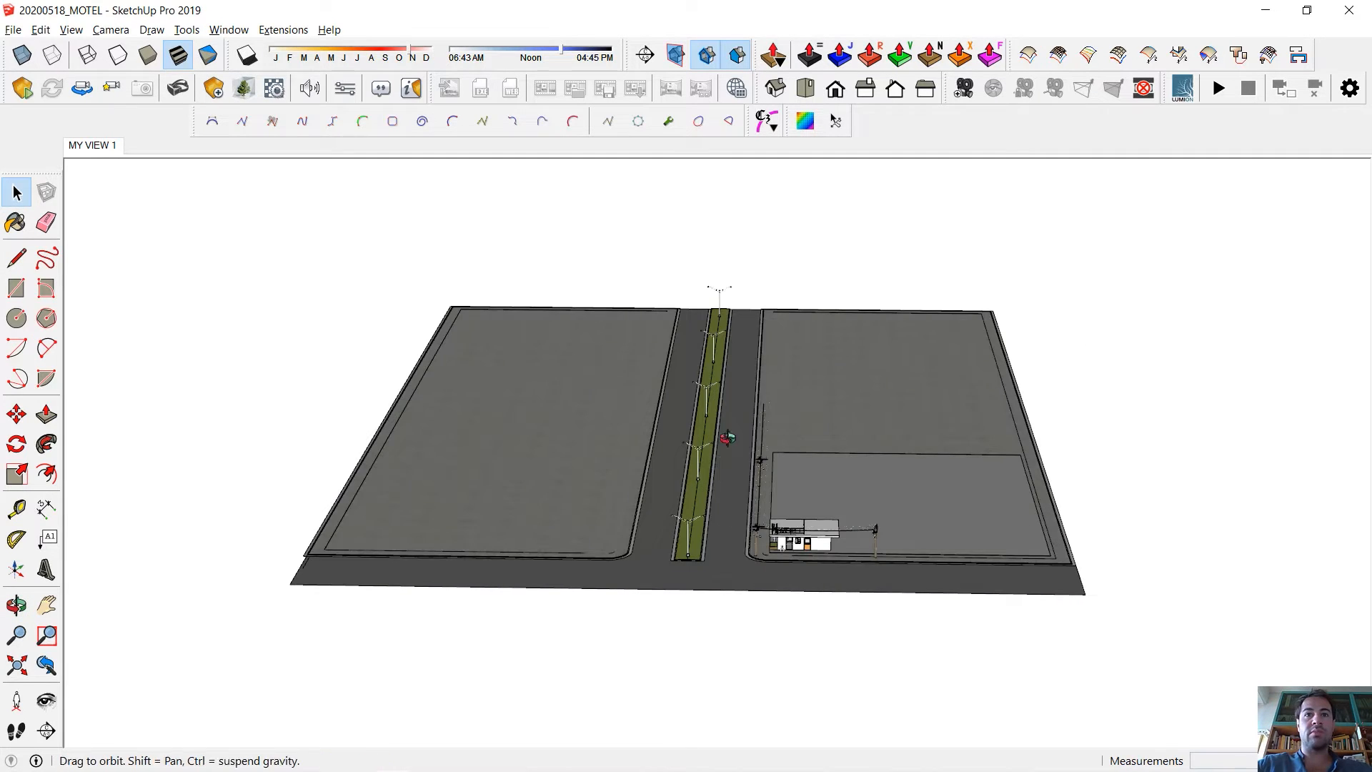
middle_drag(728, 438, 726, 418)
click(229, 29)
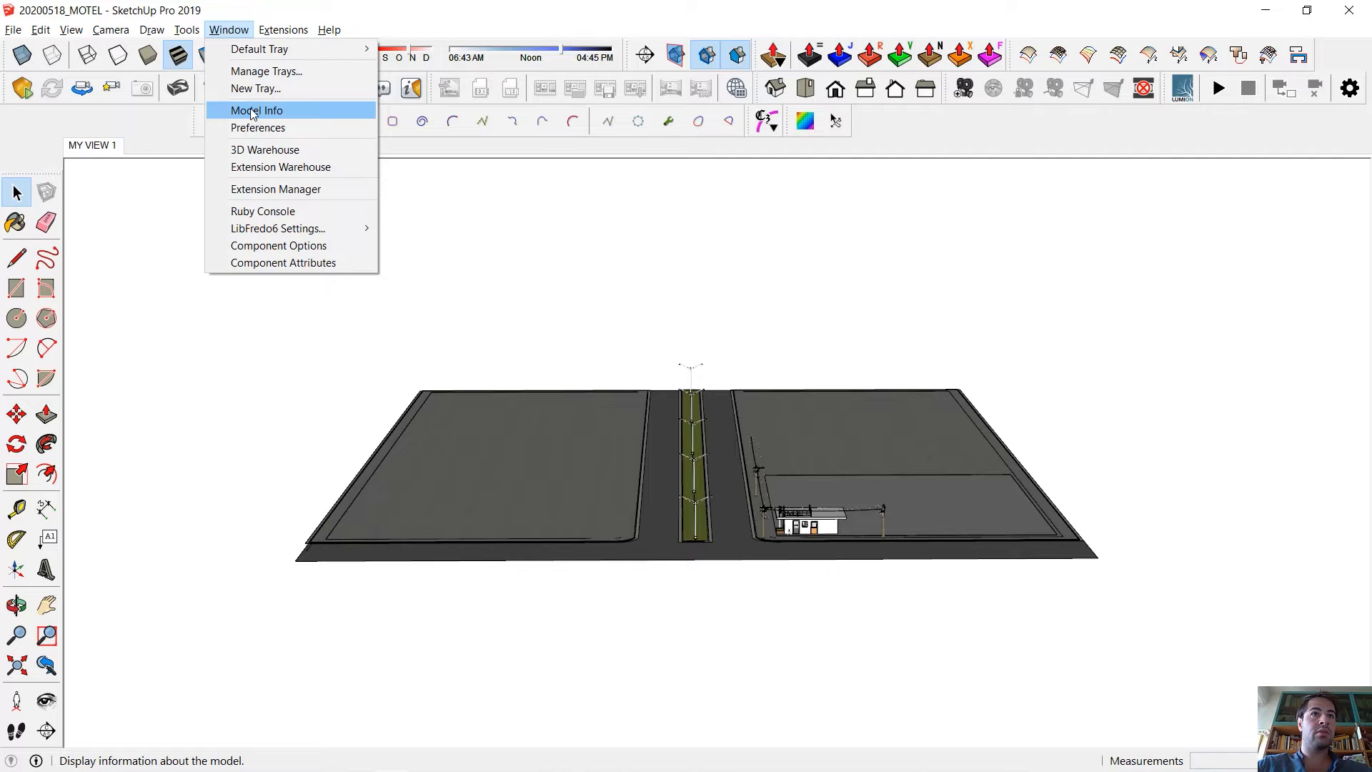
click(253, 111)
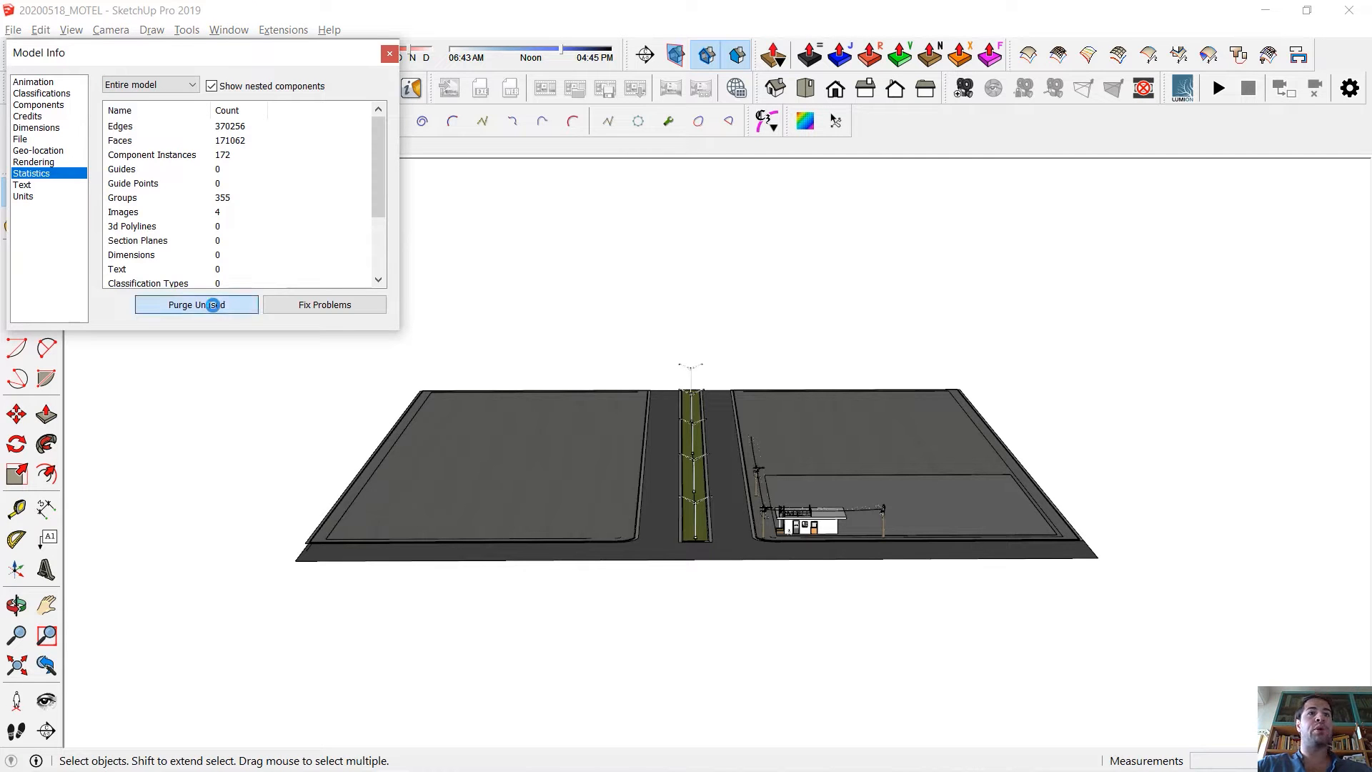
click(389, 54)
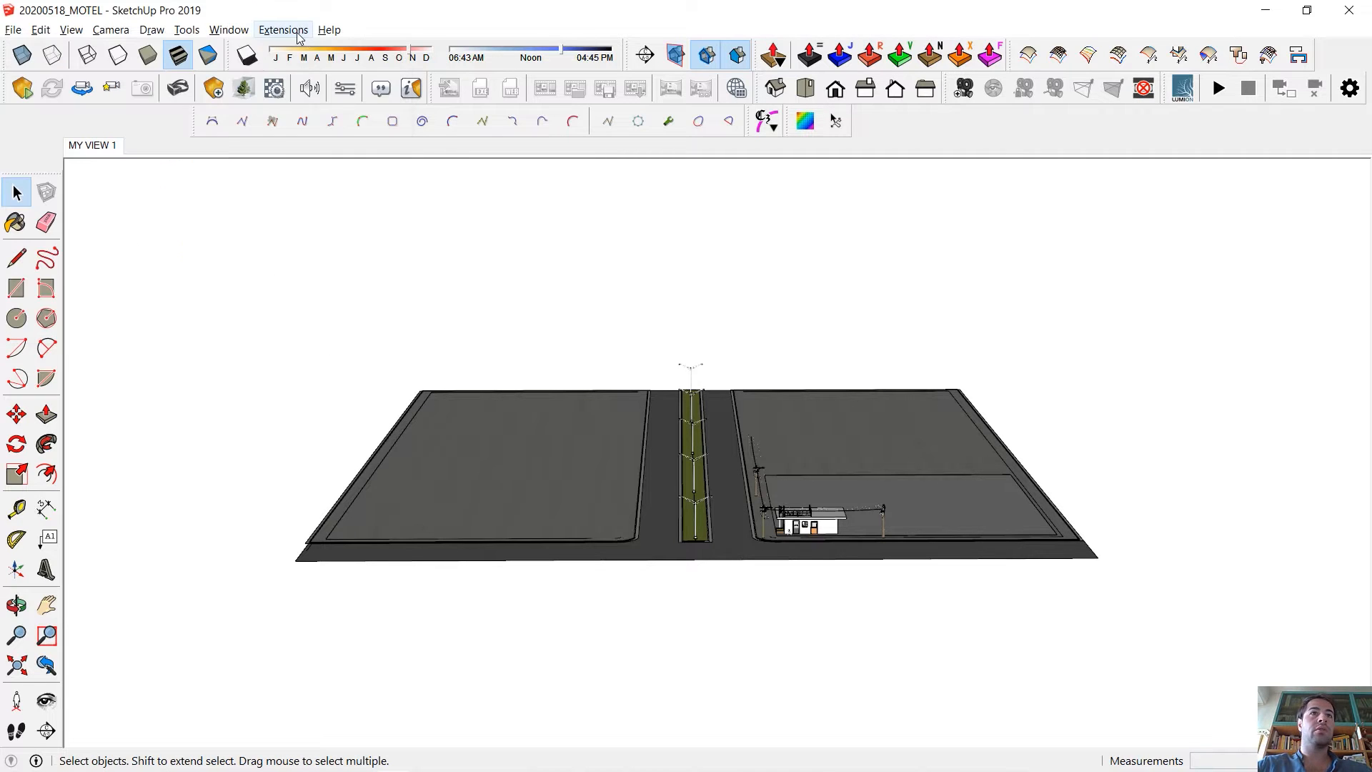
click(283, 29)
mouse_move(303, 159)
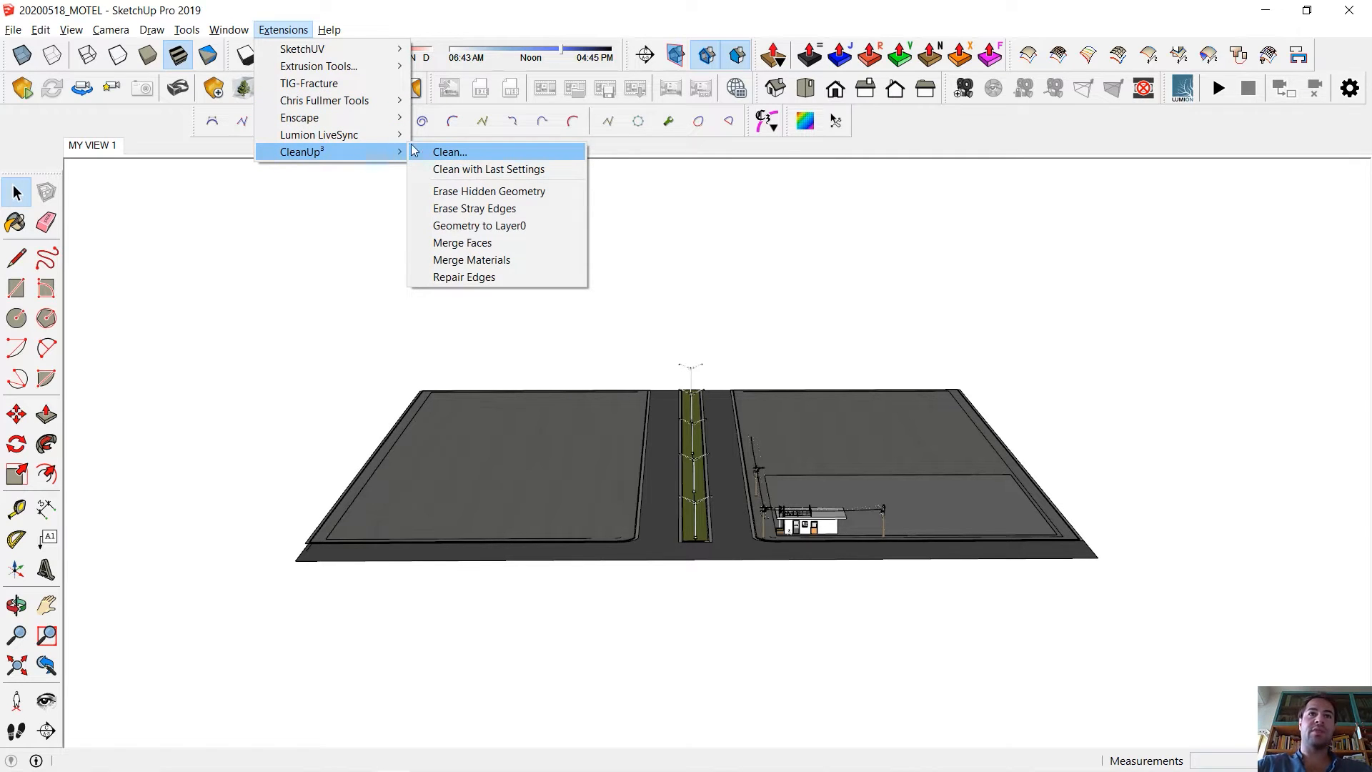
middle_drag(820, 317, 758, 336)
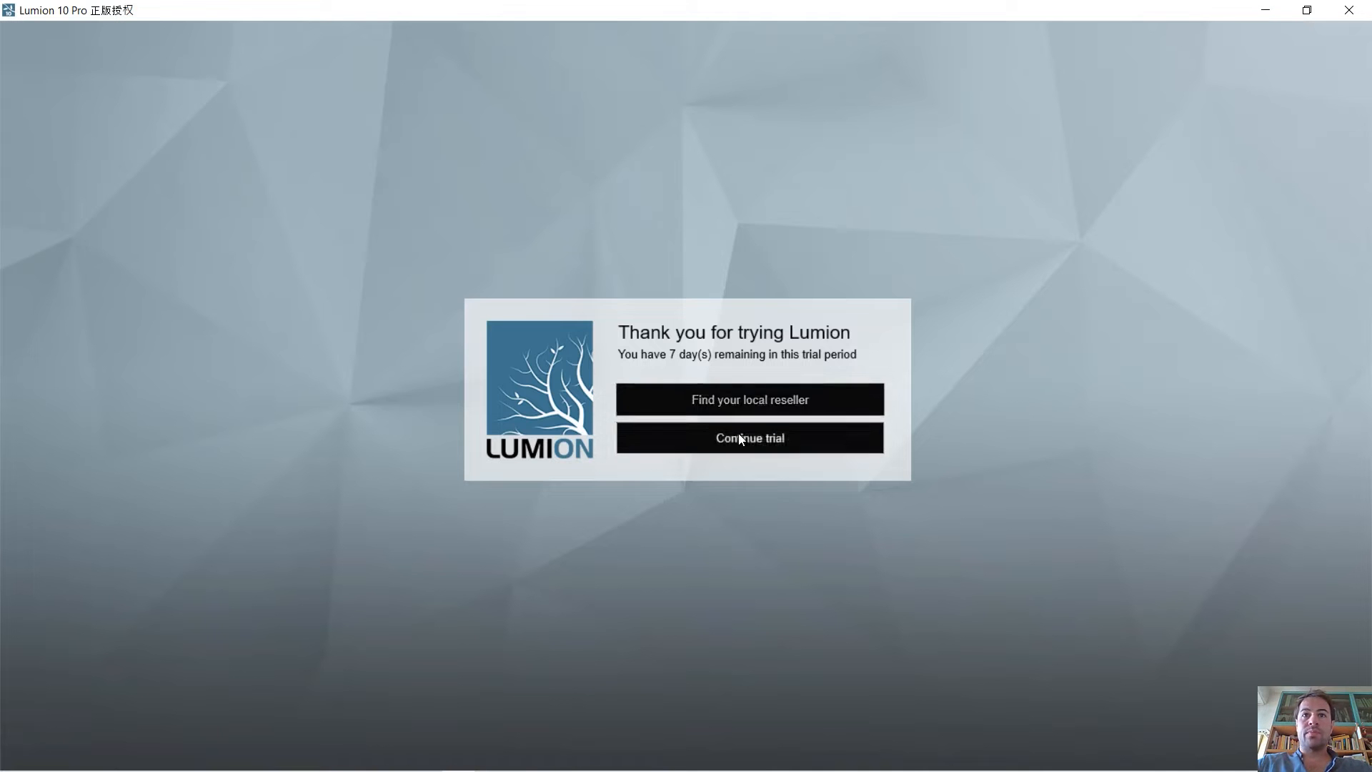
In Lumion, continue the trial and create a new project from the flat grass plain template without selecting a model.
click(740, 438)
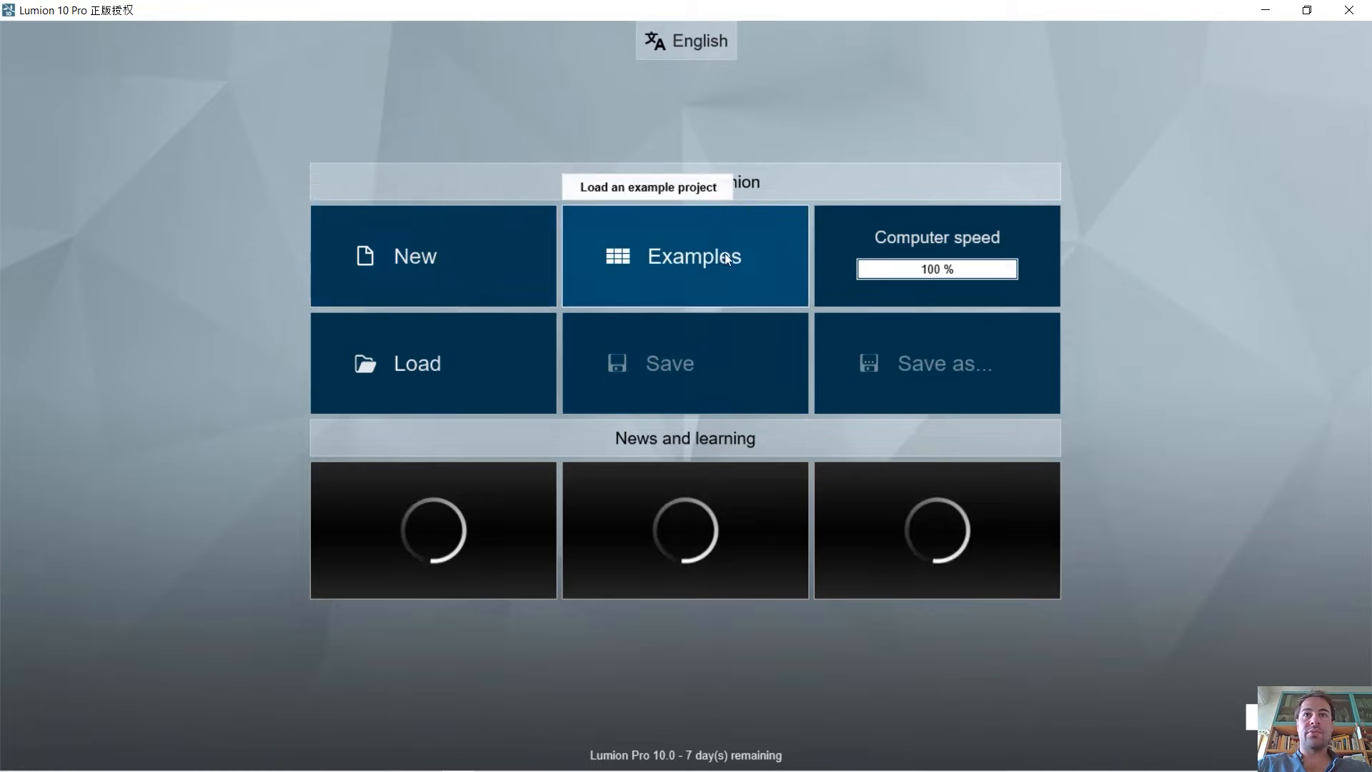
click(451, 266)
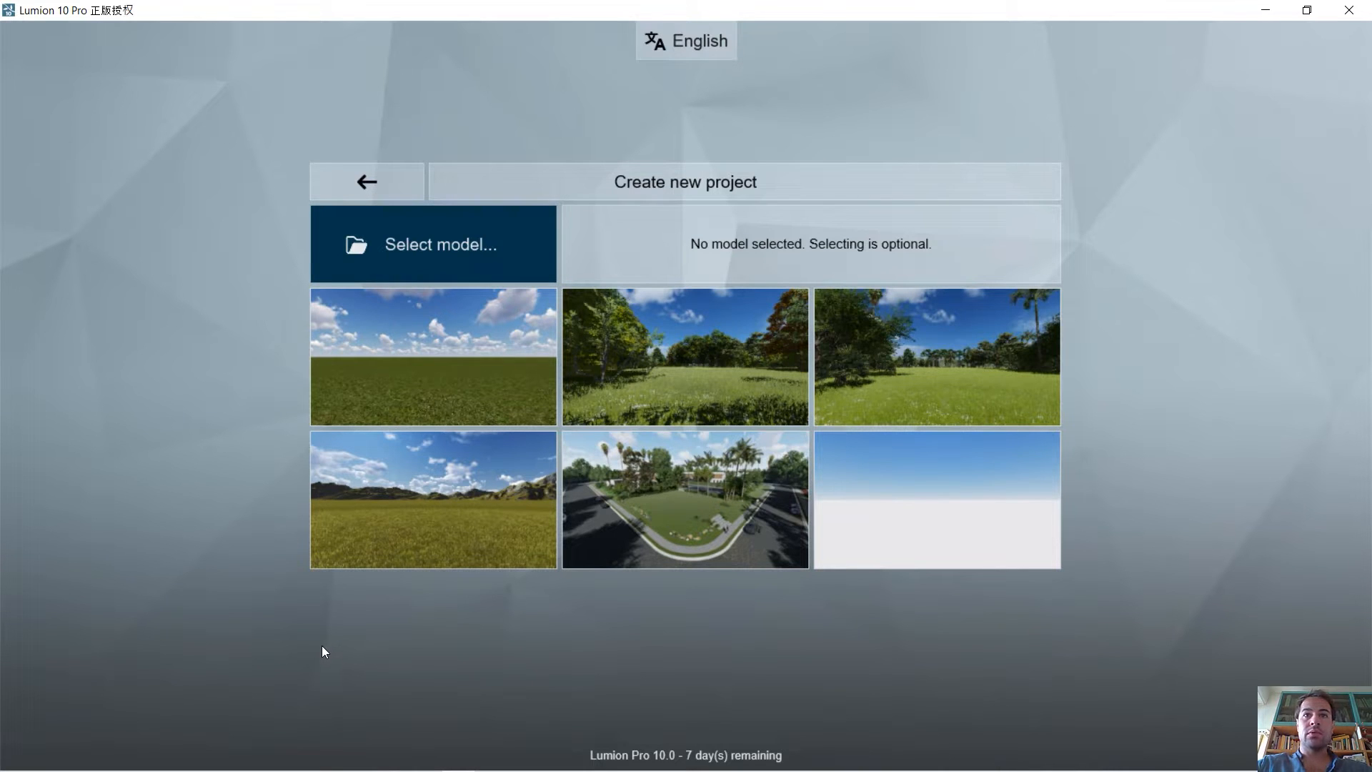
click(407, 373)
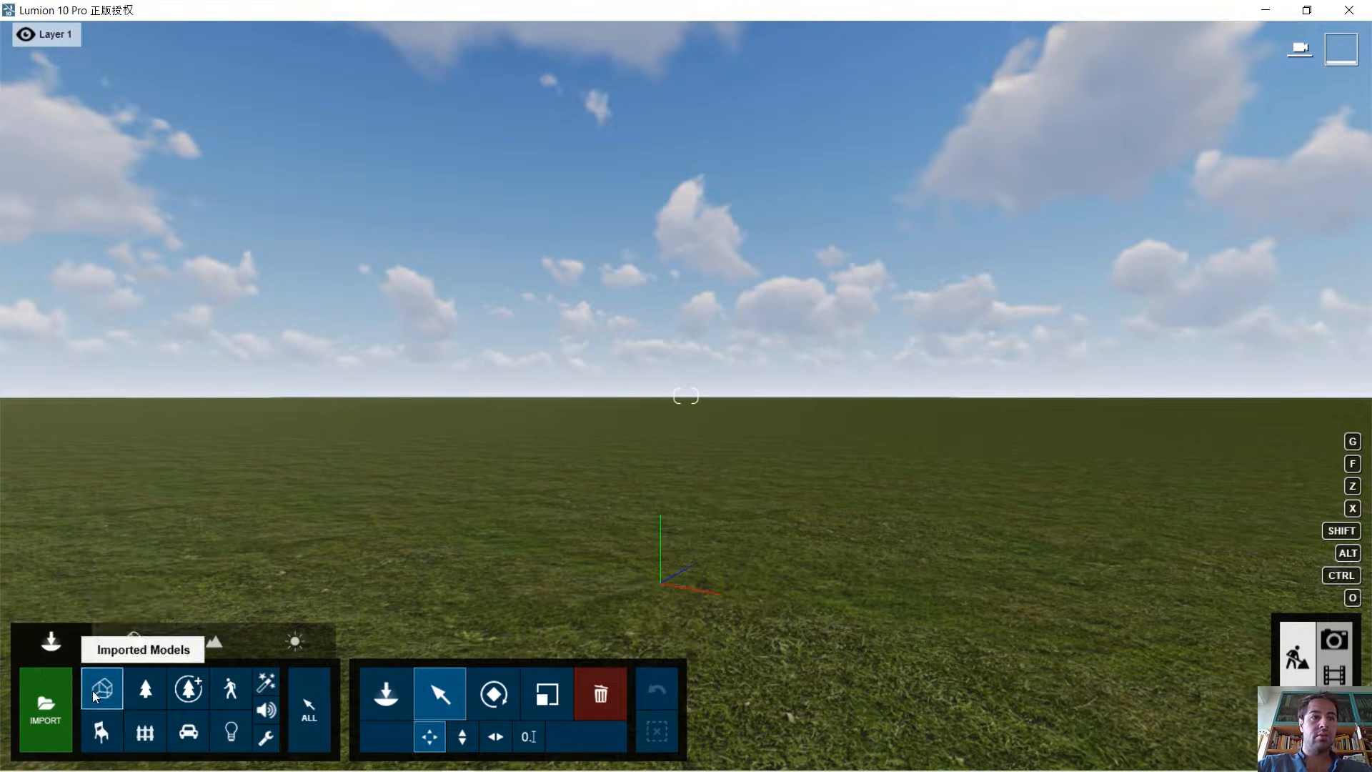
Switch back to SketchUp and start Lumion LiveSync for the motel model.
click(1265, 10)
click(427, 759)
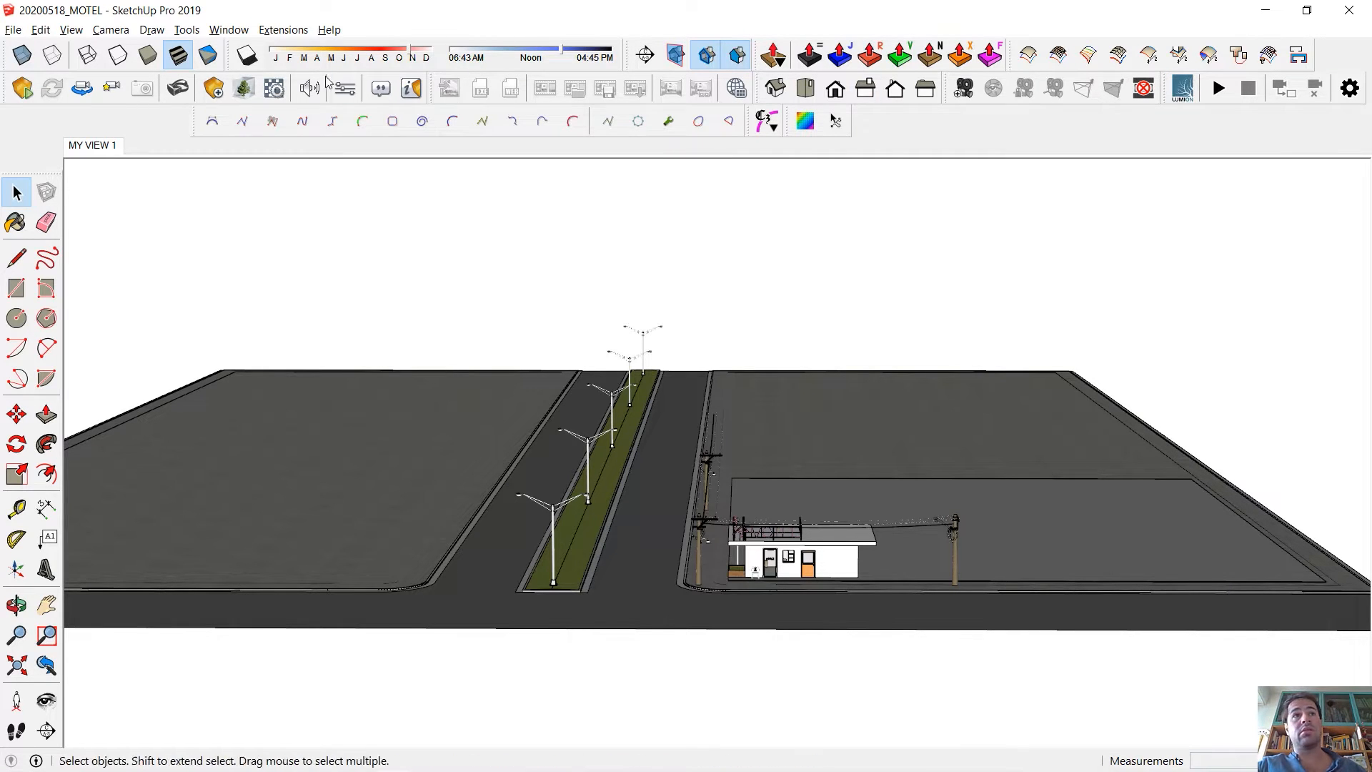
click(229, 30)
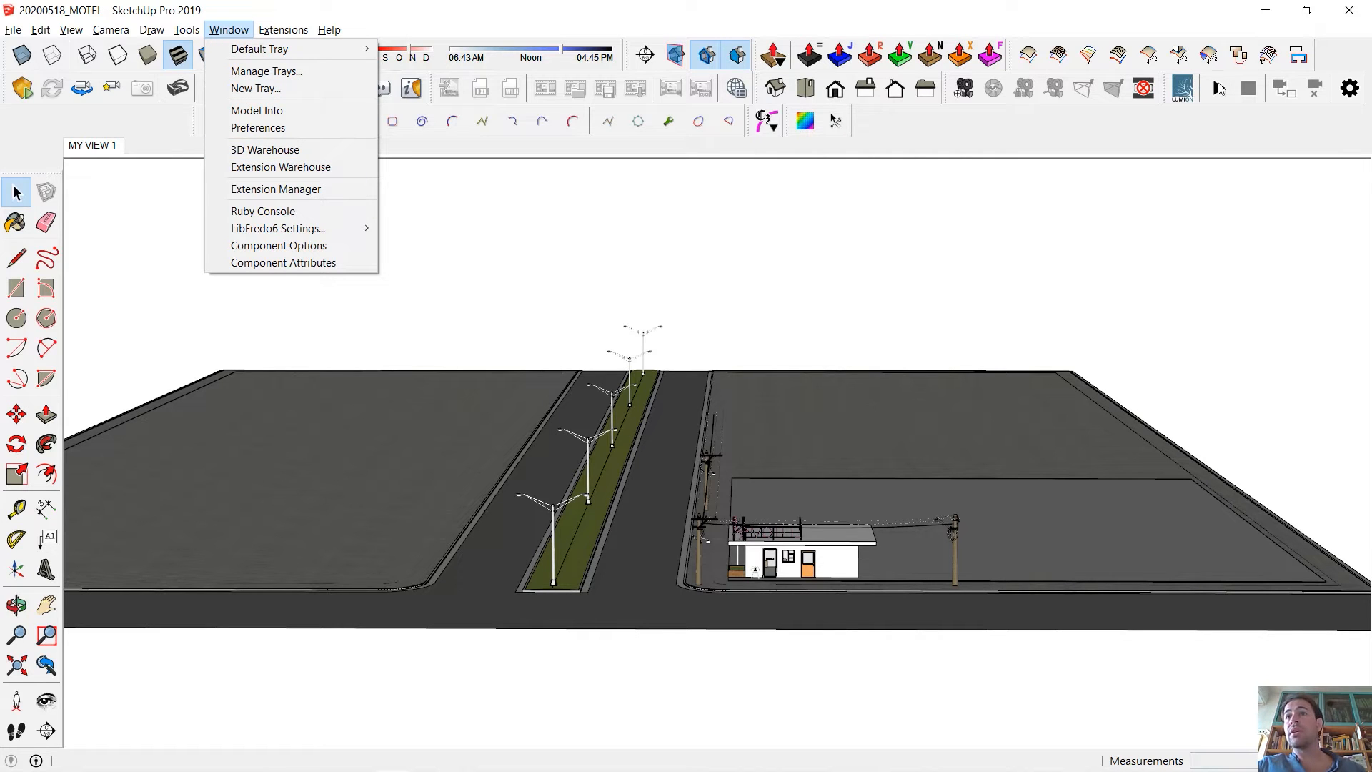
click(1202, 187)
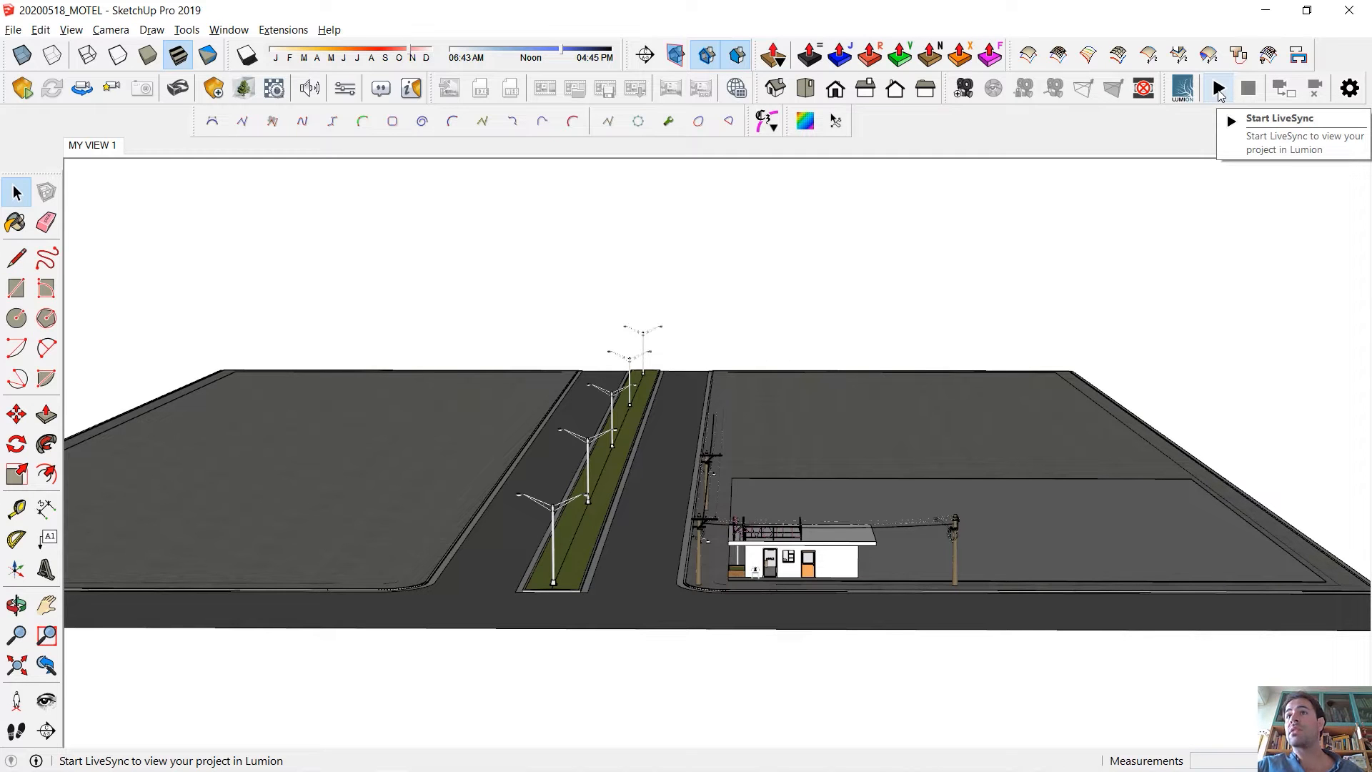
click(1218, 90)
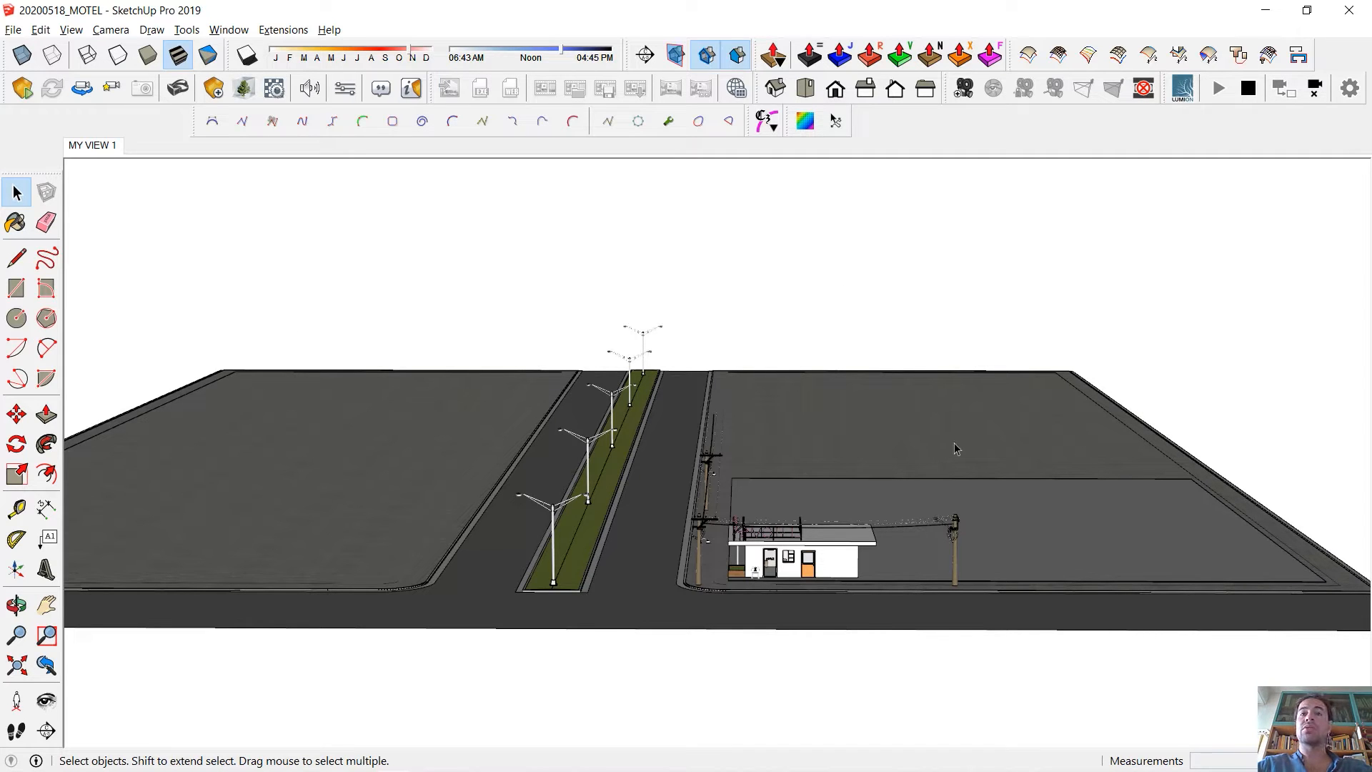
Frame the motel building at close range and switch to Lumion to see the synced scene.
scroll(777, 527, up, 5)
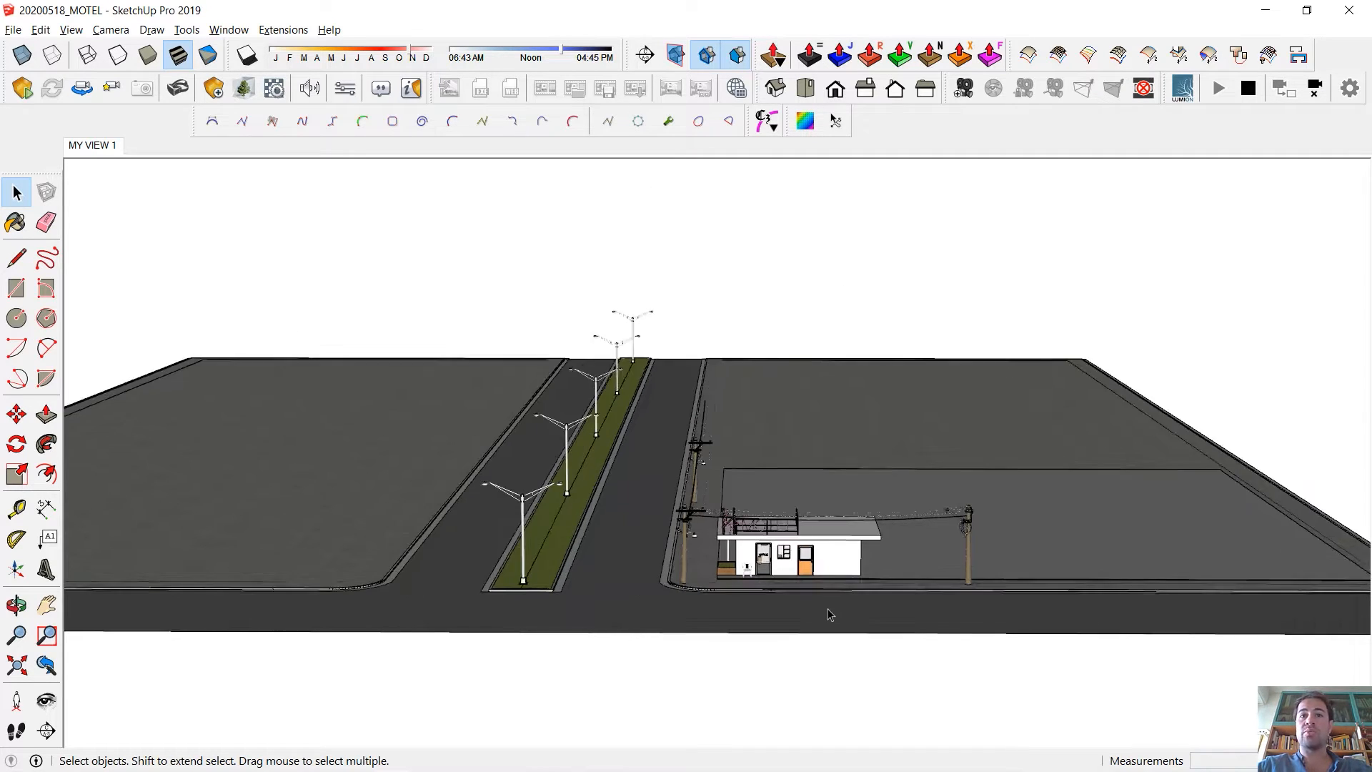
middle_drag(822, 554, 834, 411)
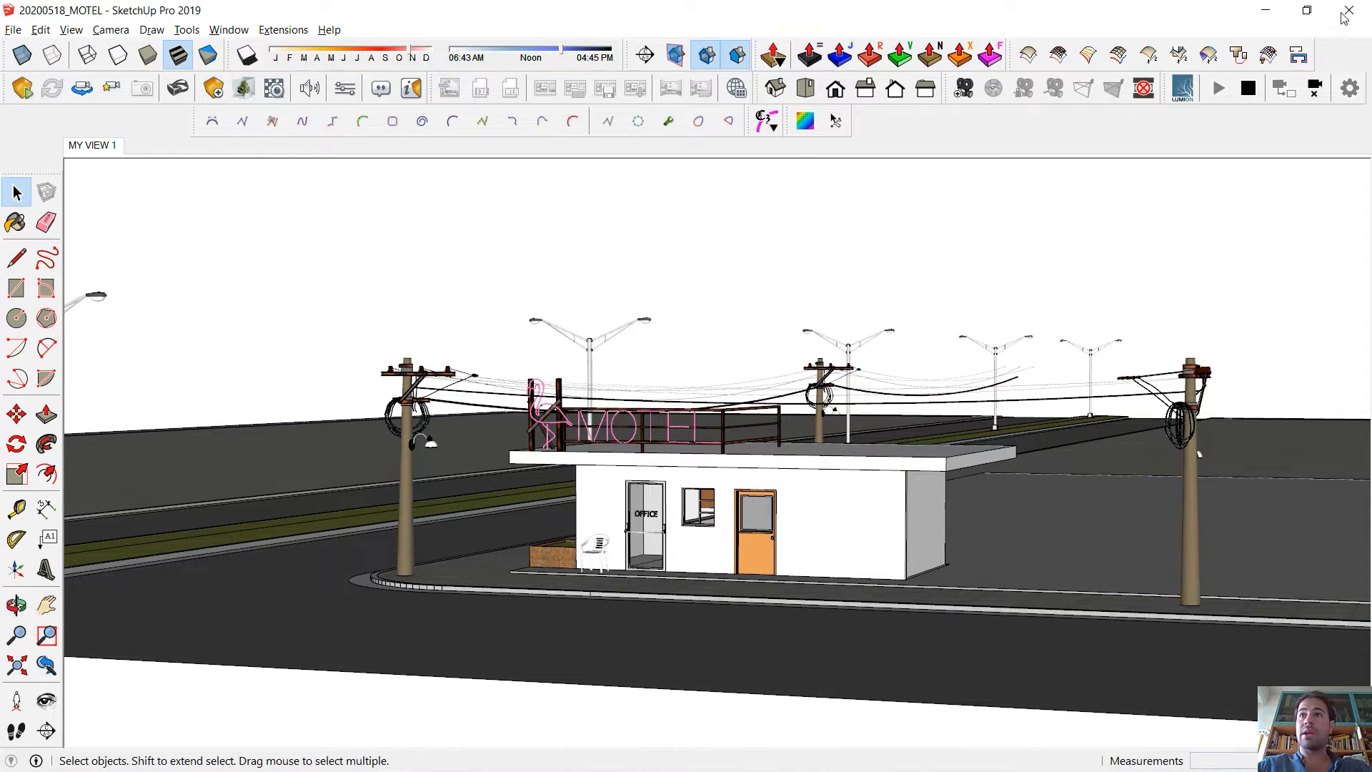
click(1279, 9)
click(458, 758)
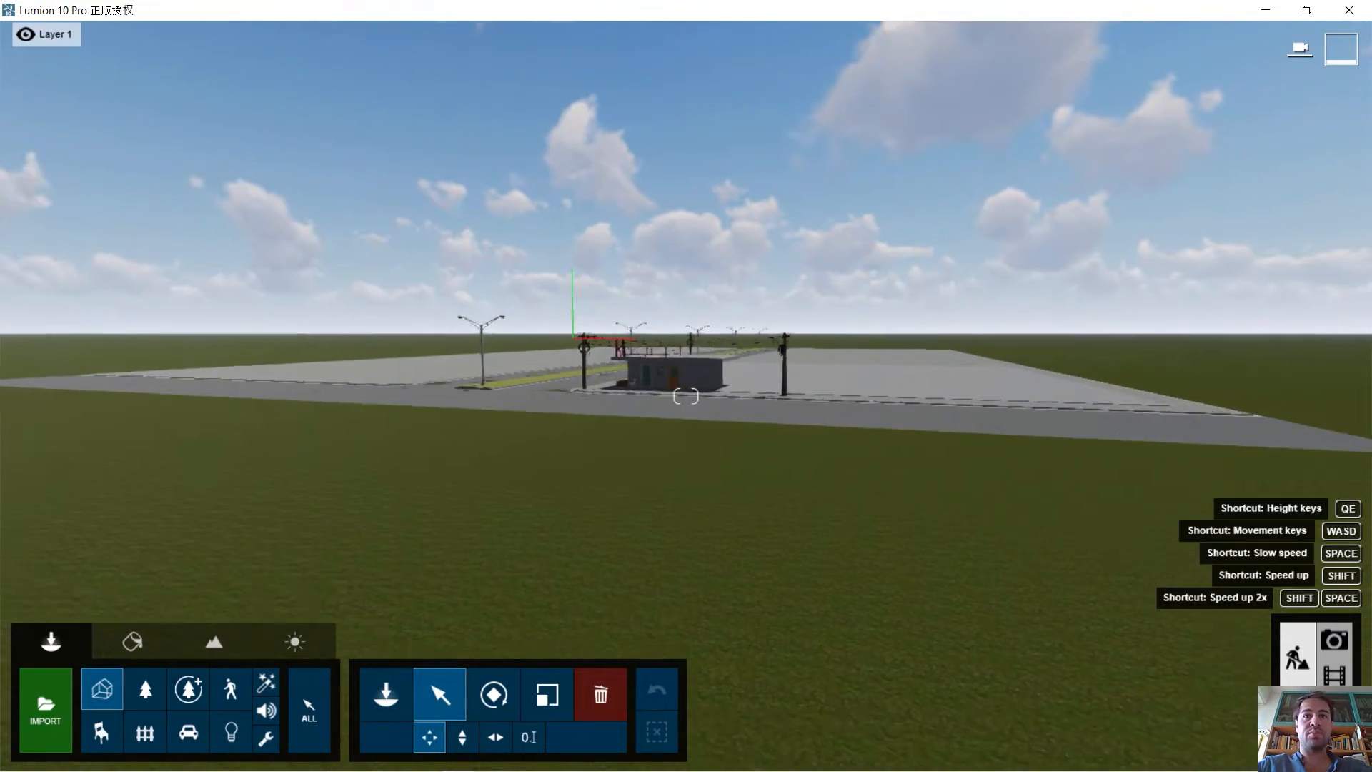
Fly the camera forward over the grass to examine the synced motel and street corner.
right_drag(614, 314, 671, 374)
key(w)
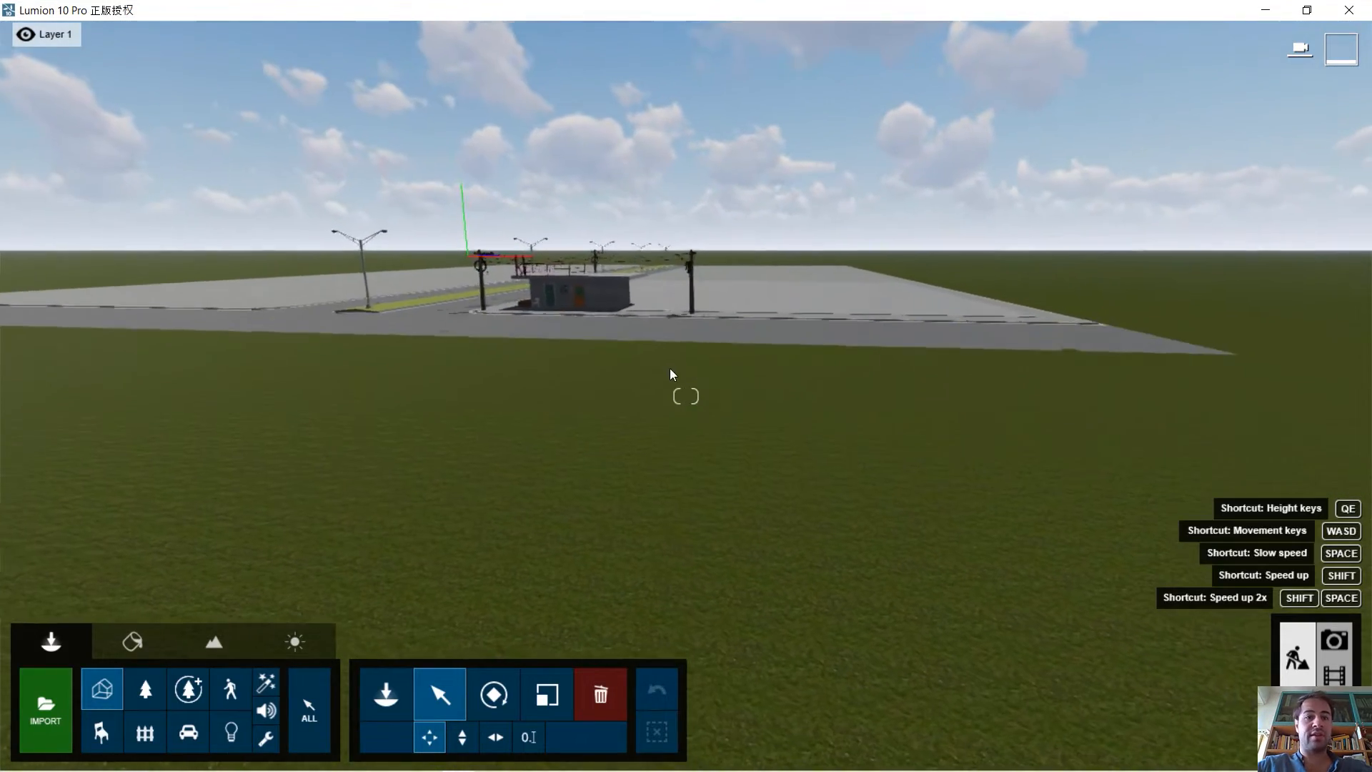
right_drag(551, 355, 465, 297)
key(w)
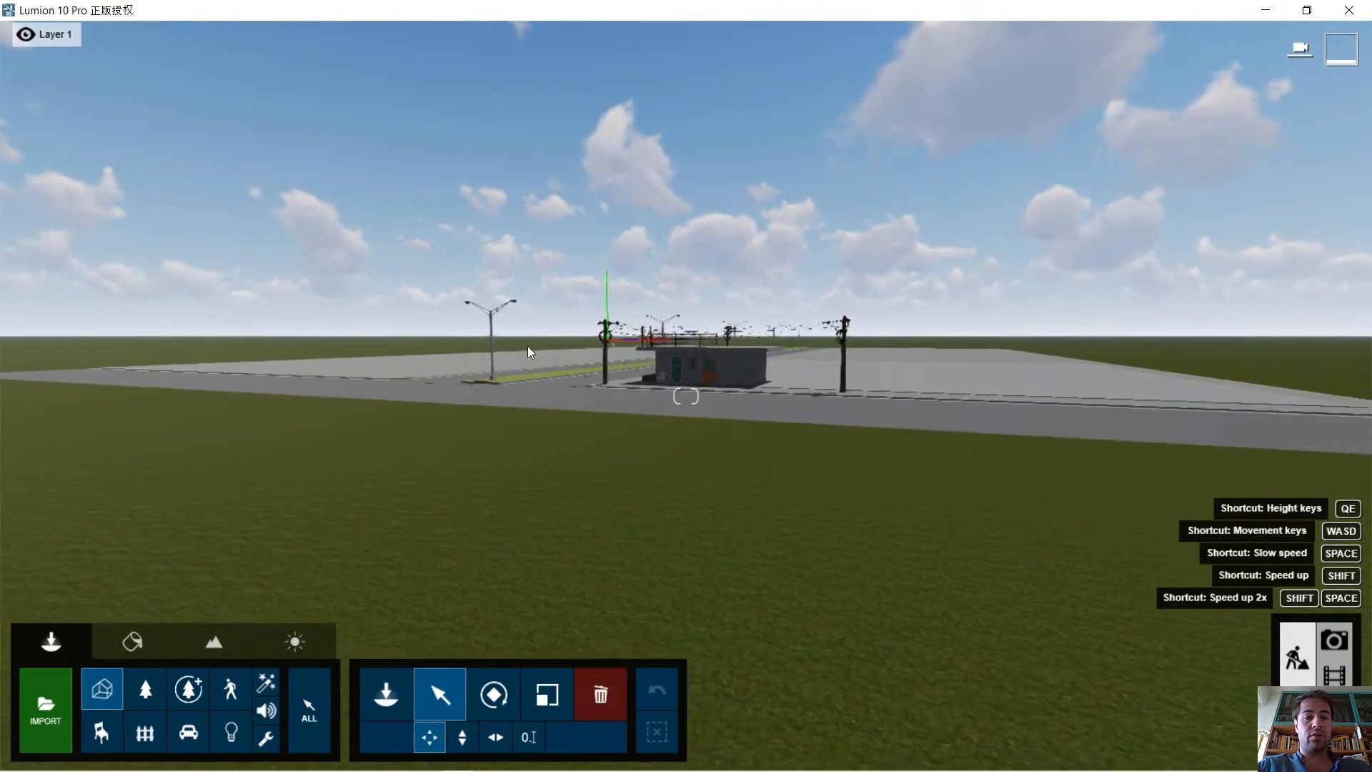
right_drag(527, 352, 464, 322)
key(w)
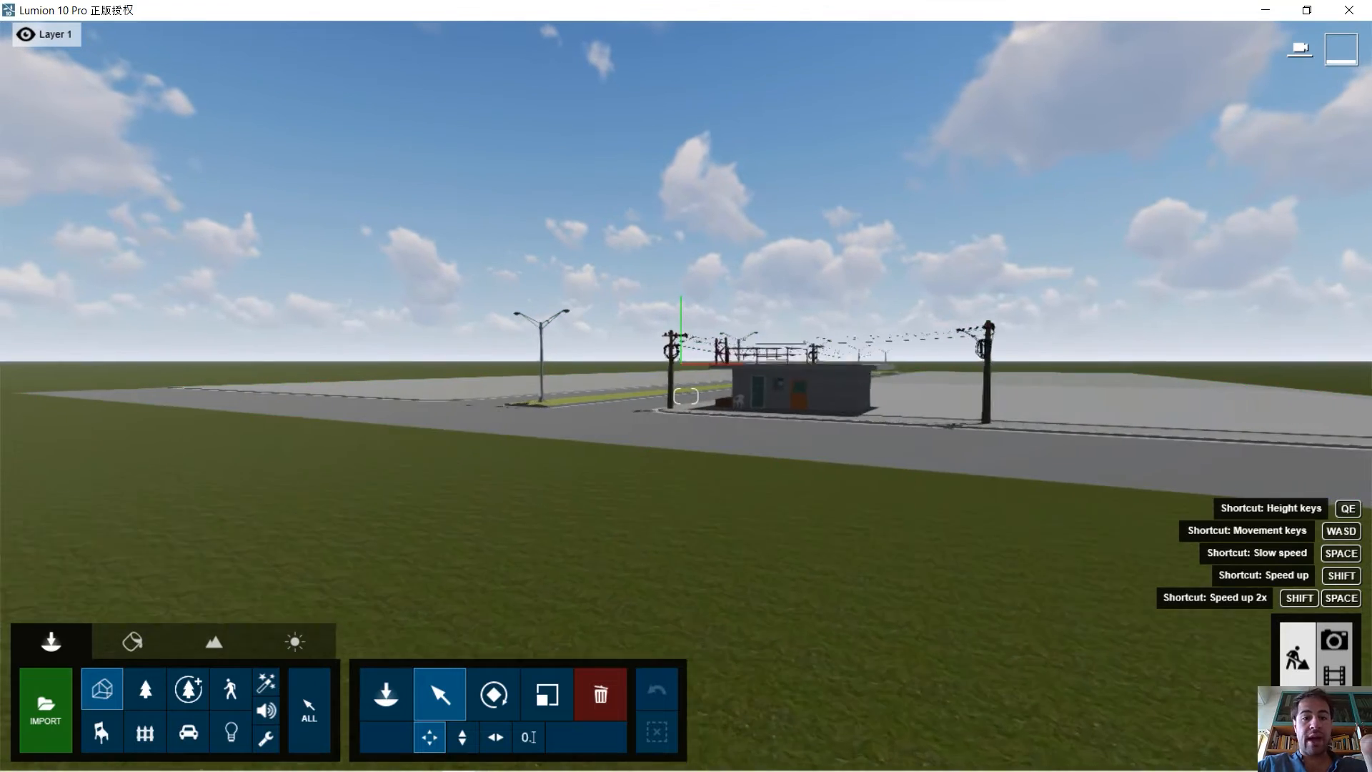
key(w)
key(a)
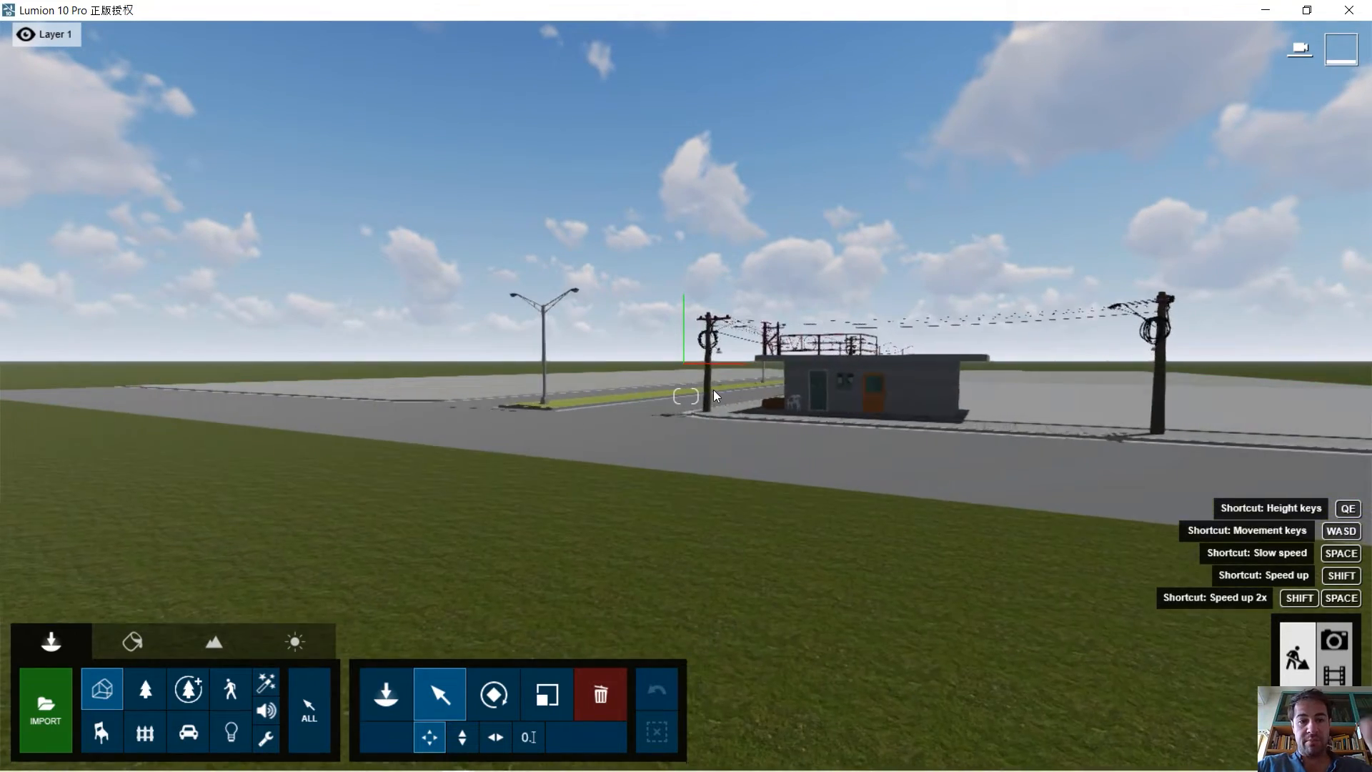
key(w)
right_drag(667, 455, 669, 411)
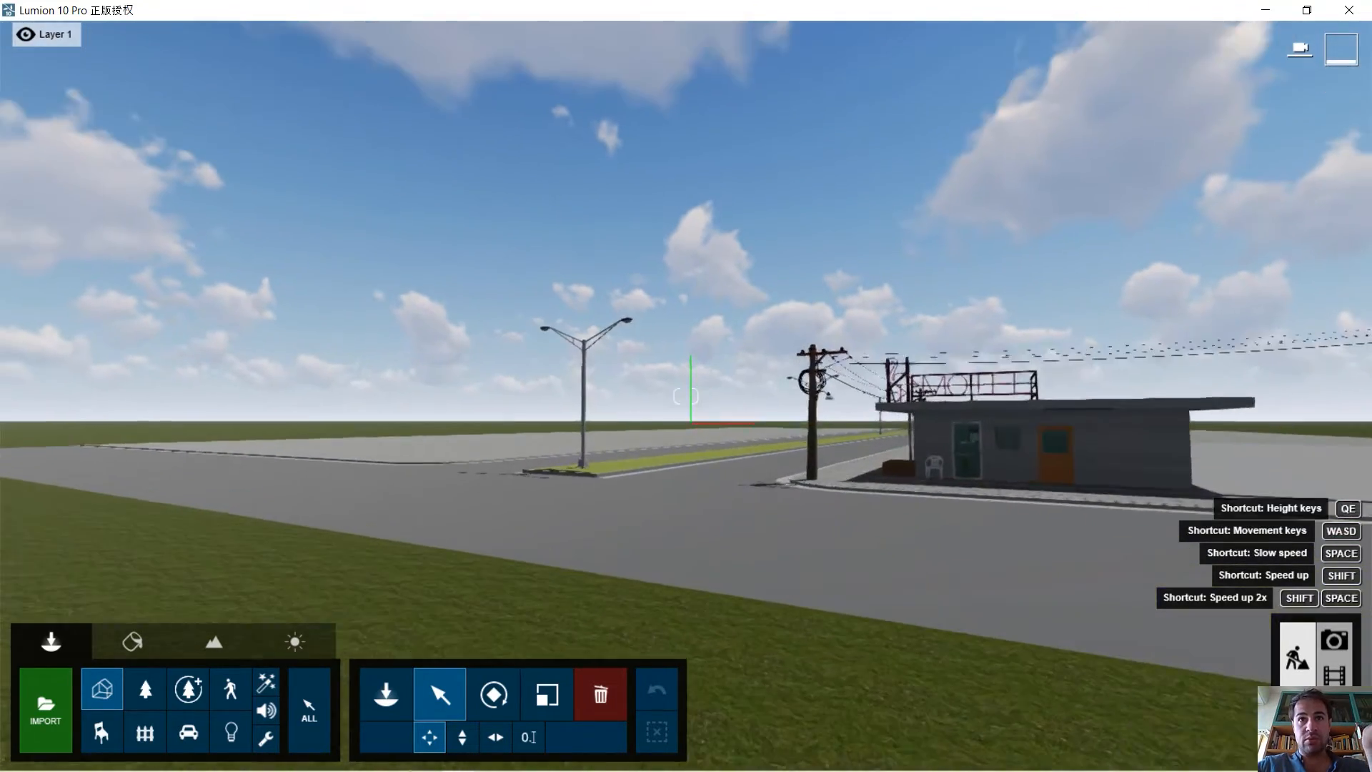
key(w)
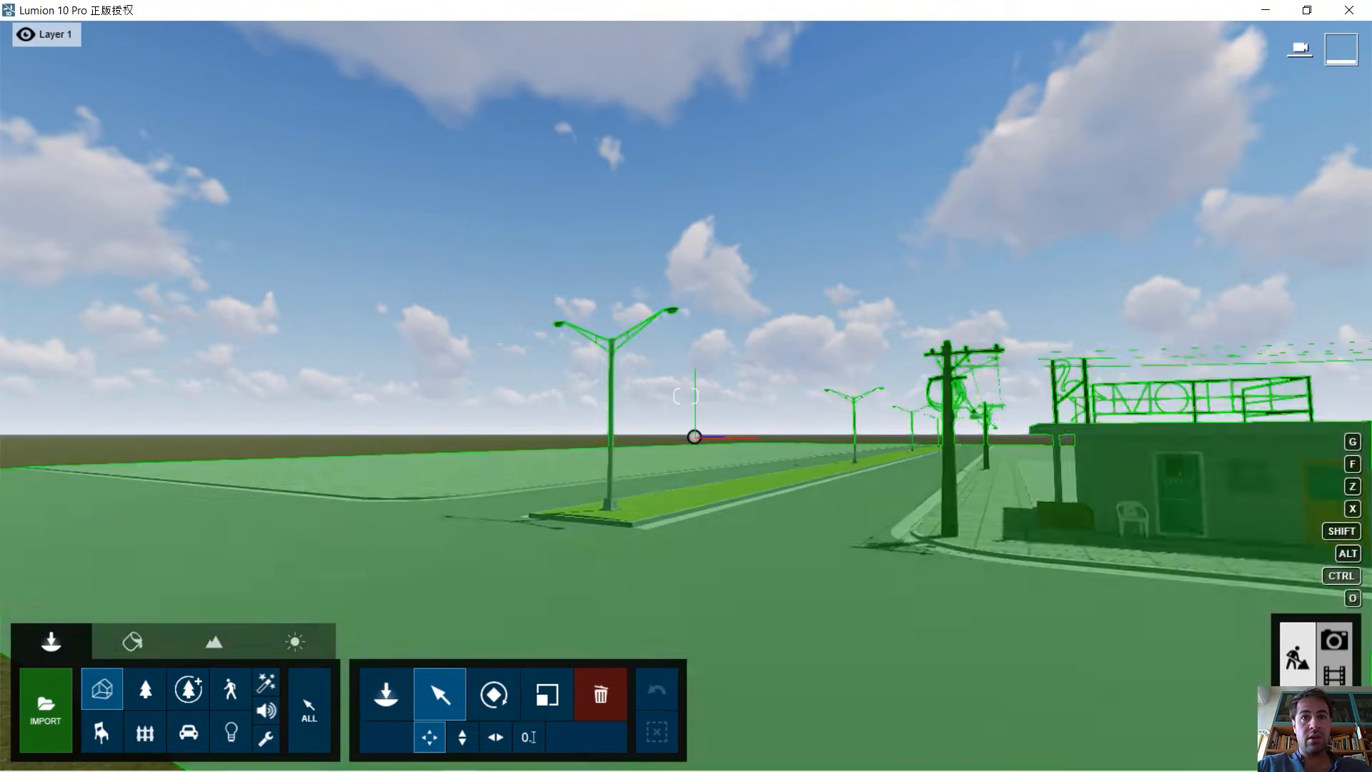
key(w)
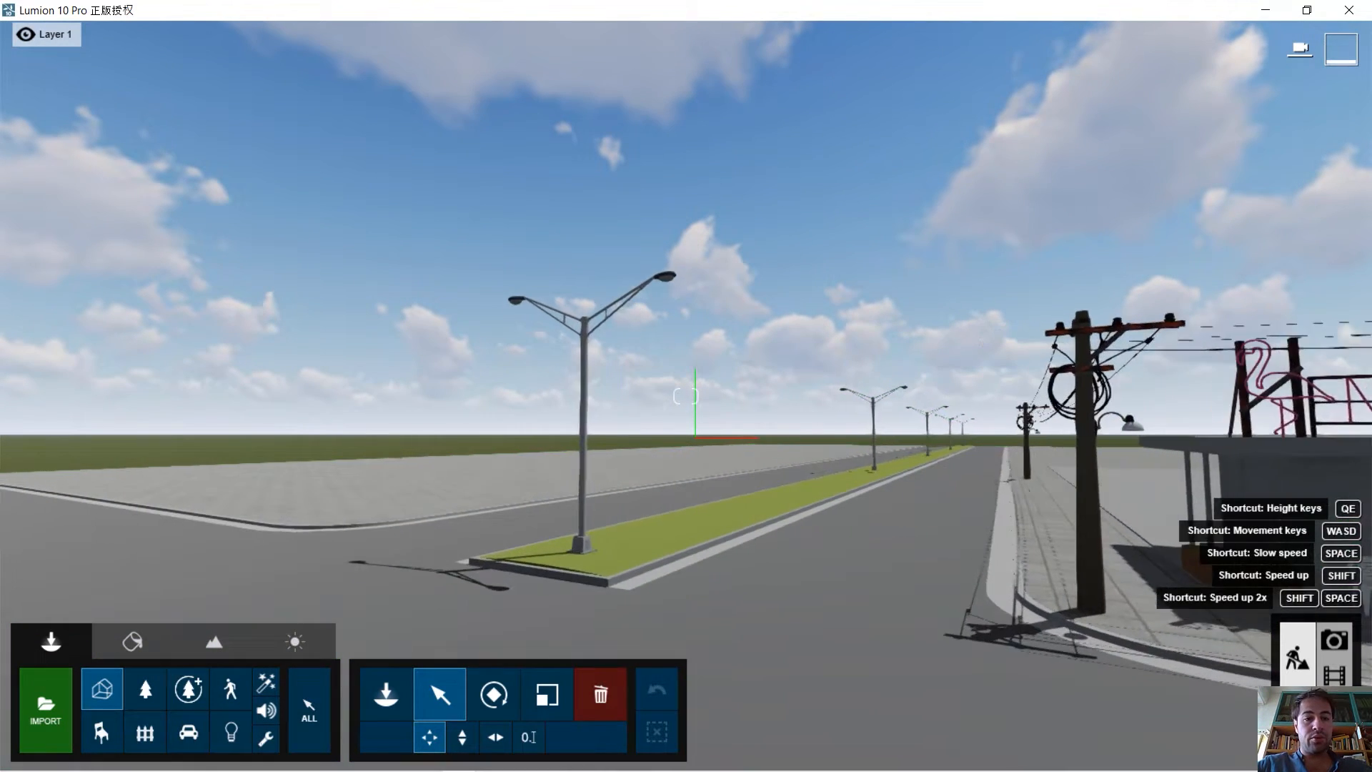
Move the camera sideways, forward, back, down and up around the street corner to examine the median and motel.
key(a)
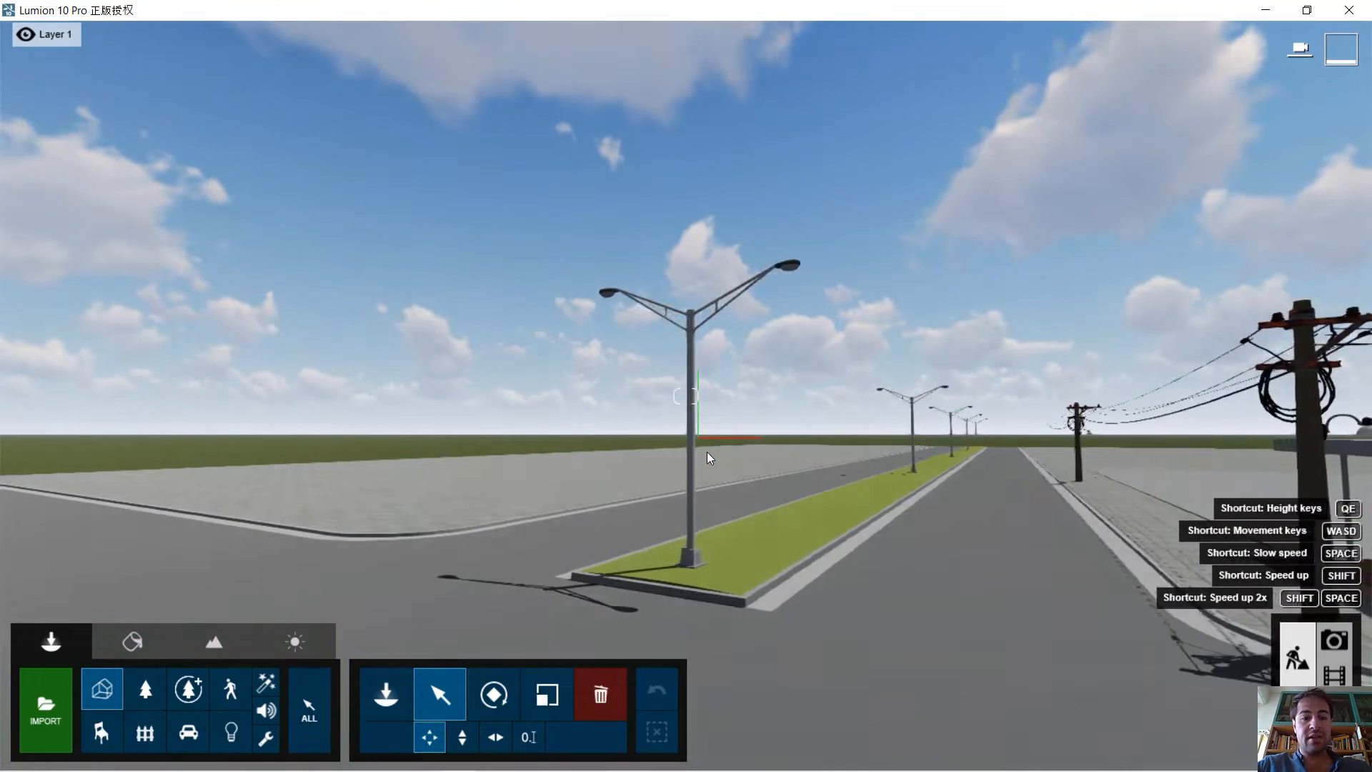
key(d)
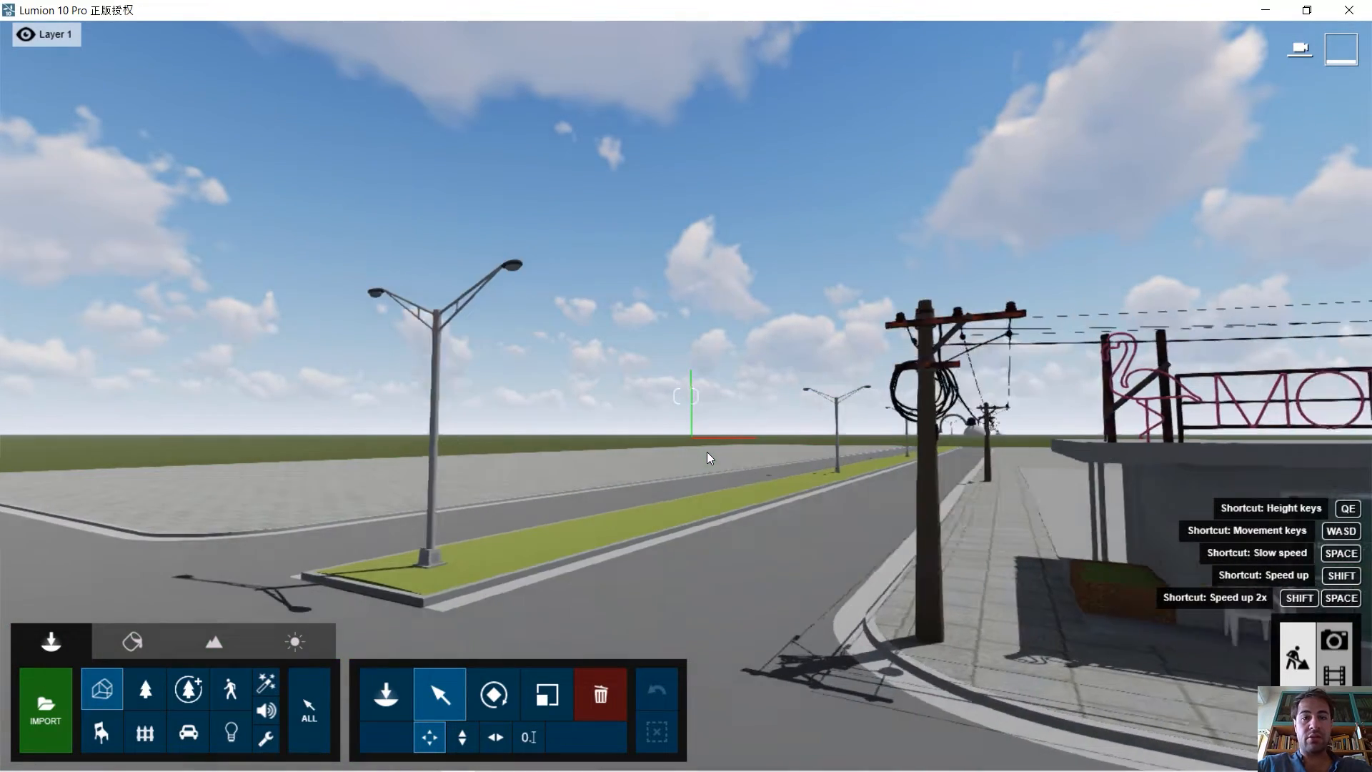
key(a)
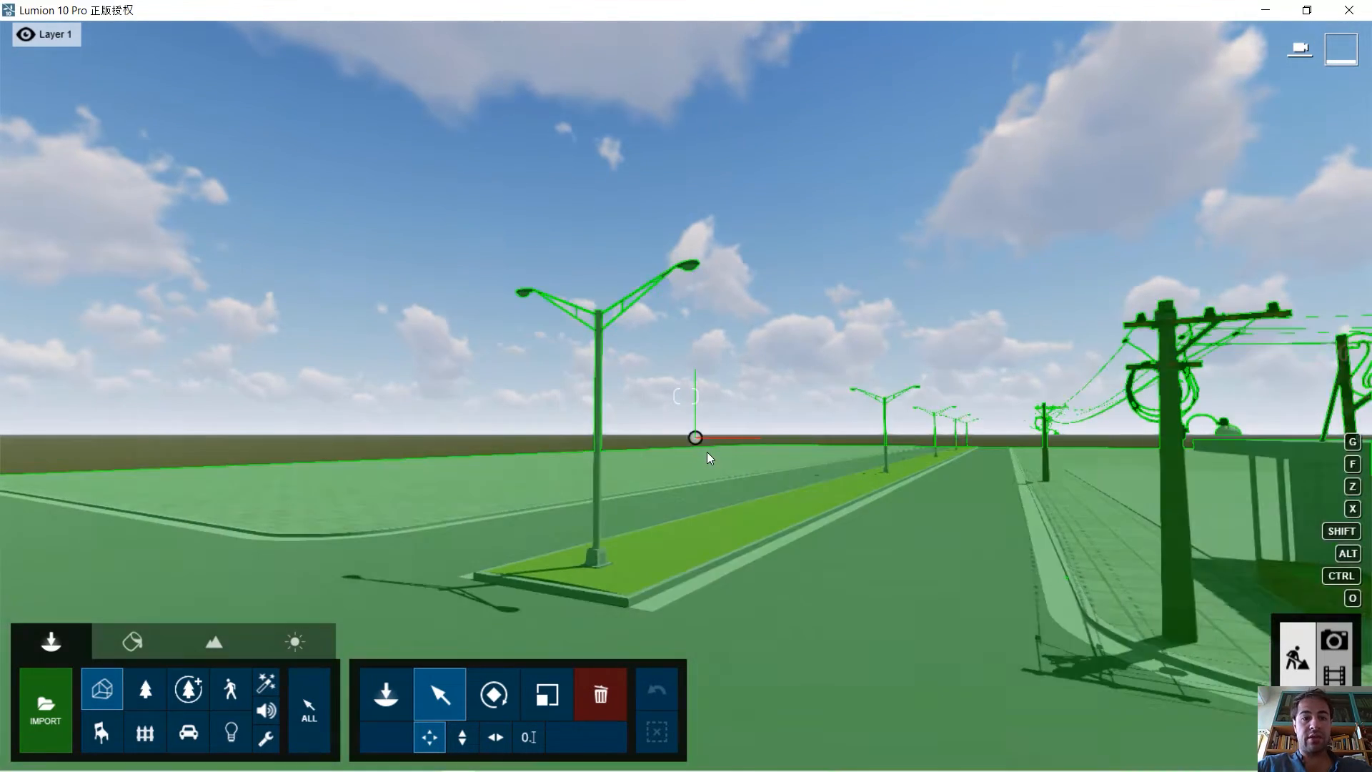
key(w)
key(s)
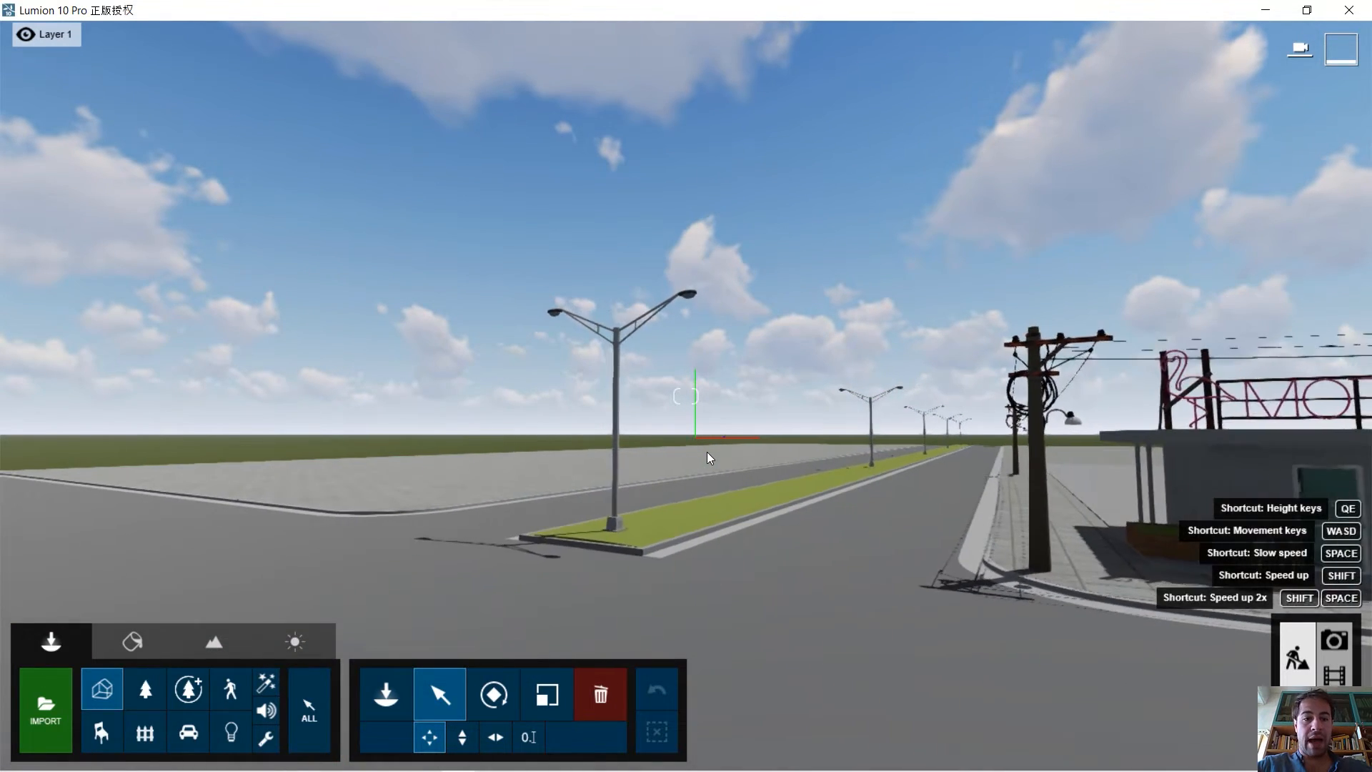
key(e)
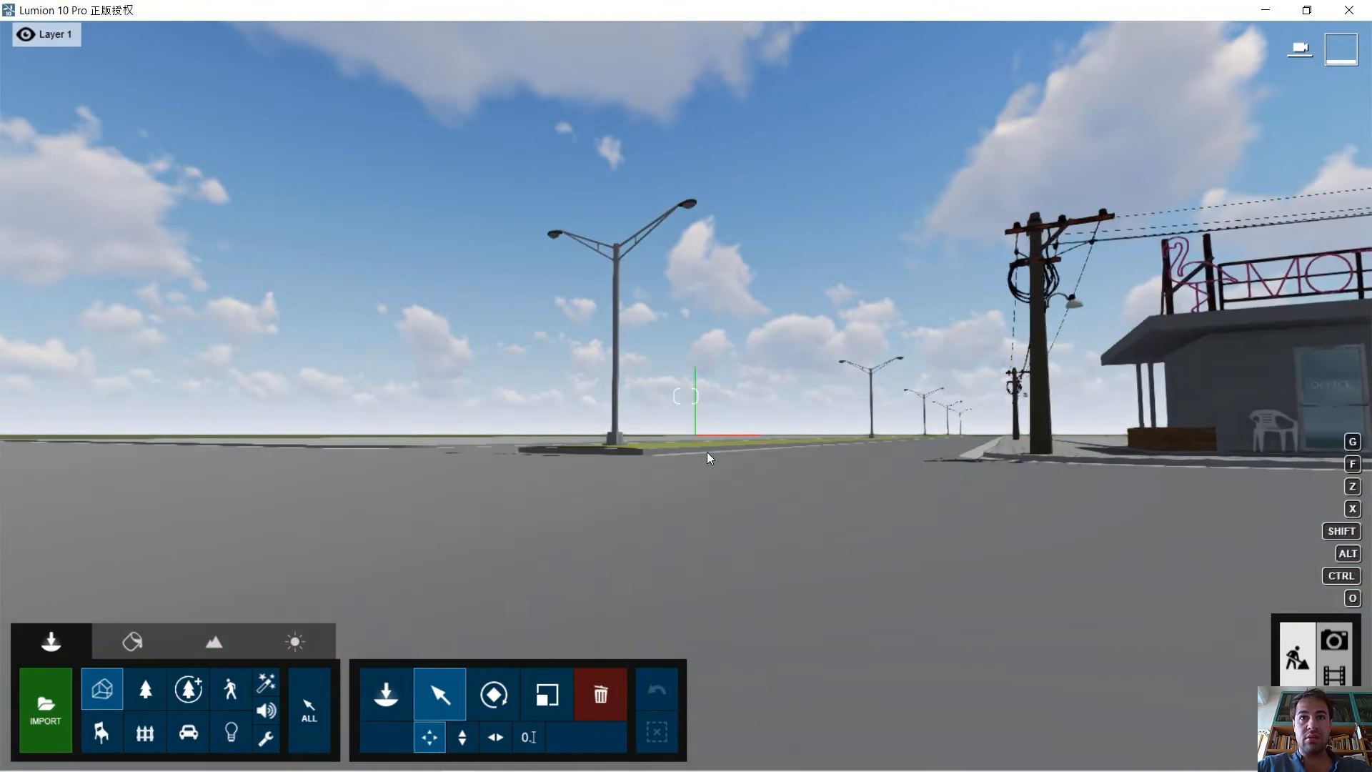
key(q)
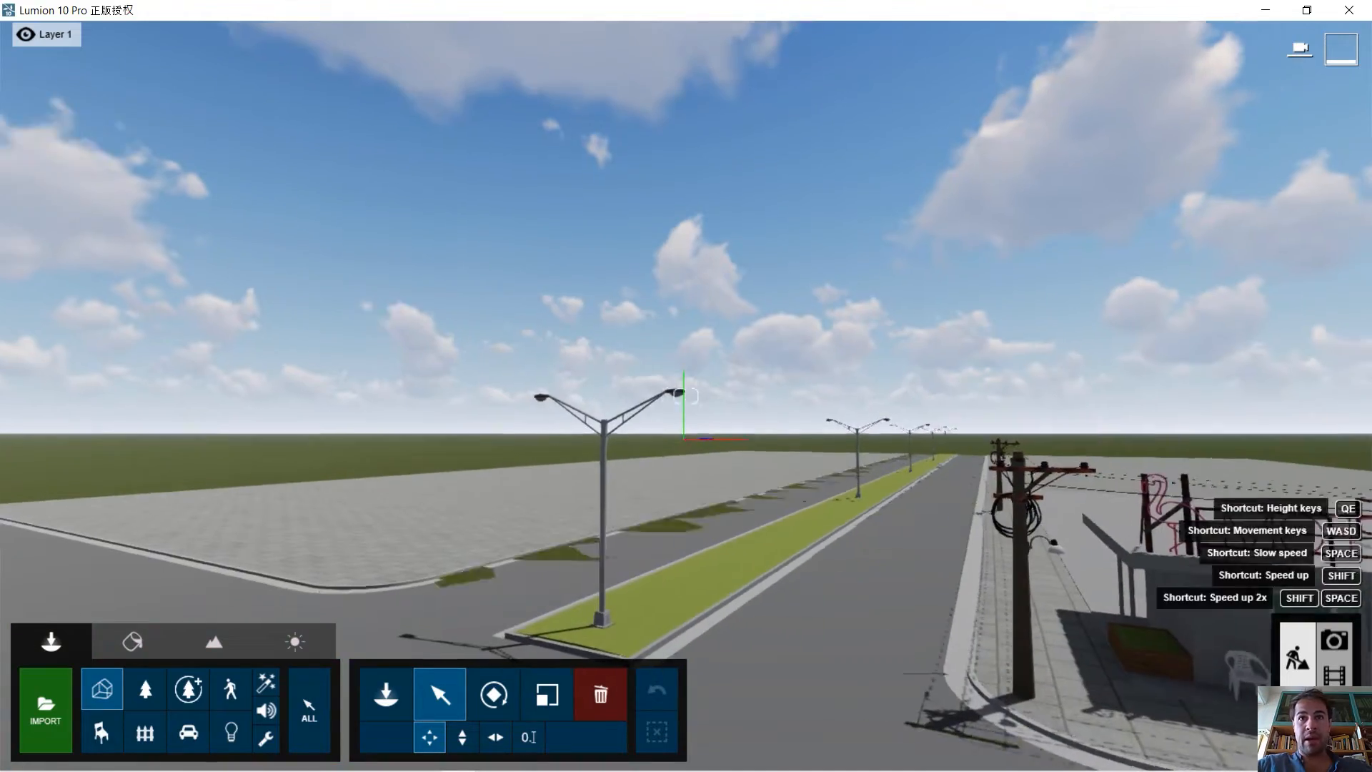
Travel down the road past the motel and turn the view to examine the rest of the site.
right_drag(706, 452, 720, 483)
key(w)
key(w)
key(a)
key(a)
key(w)
key(w)
key(w)
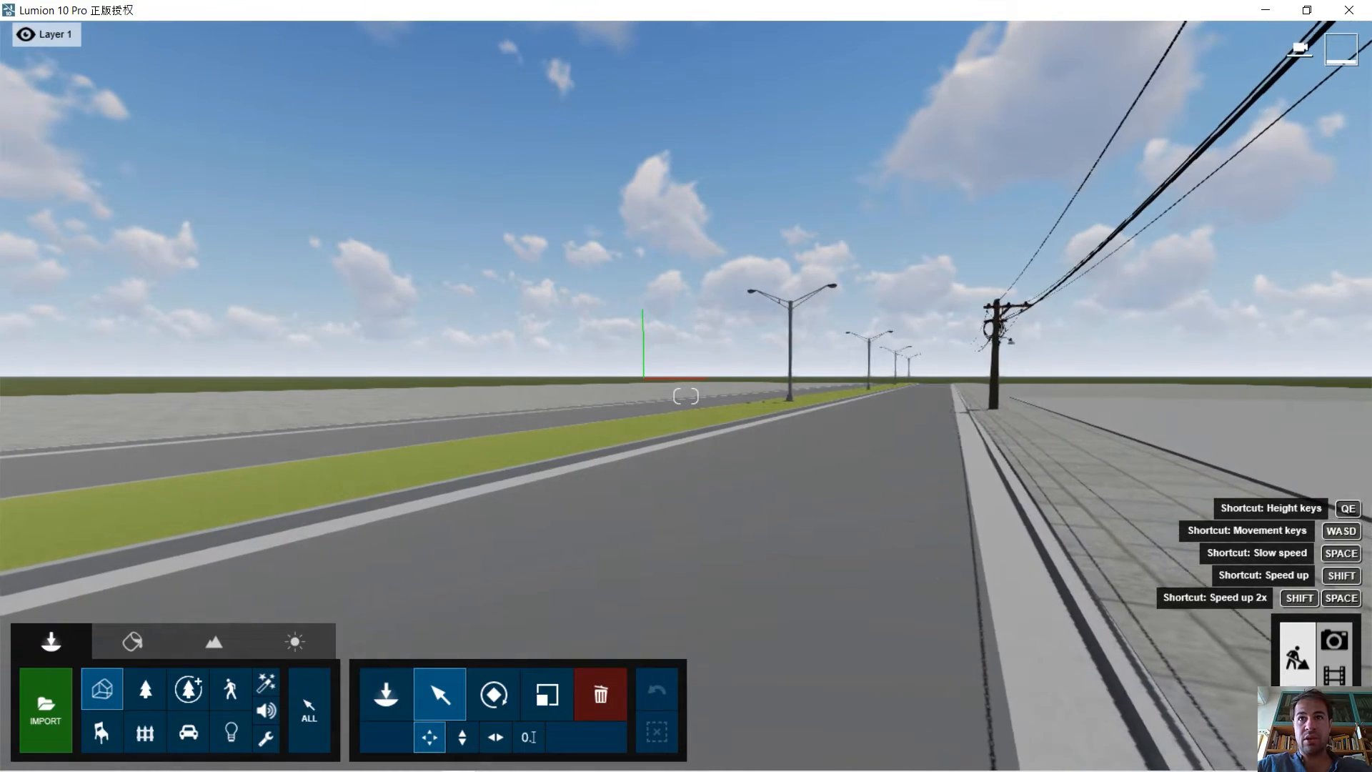
right_drag(687, 396, 529, 397)
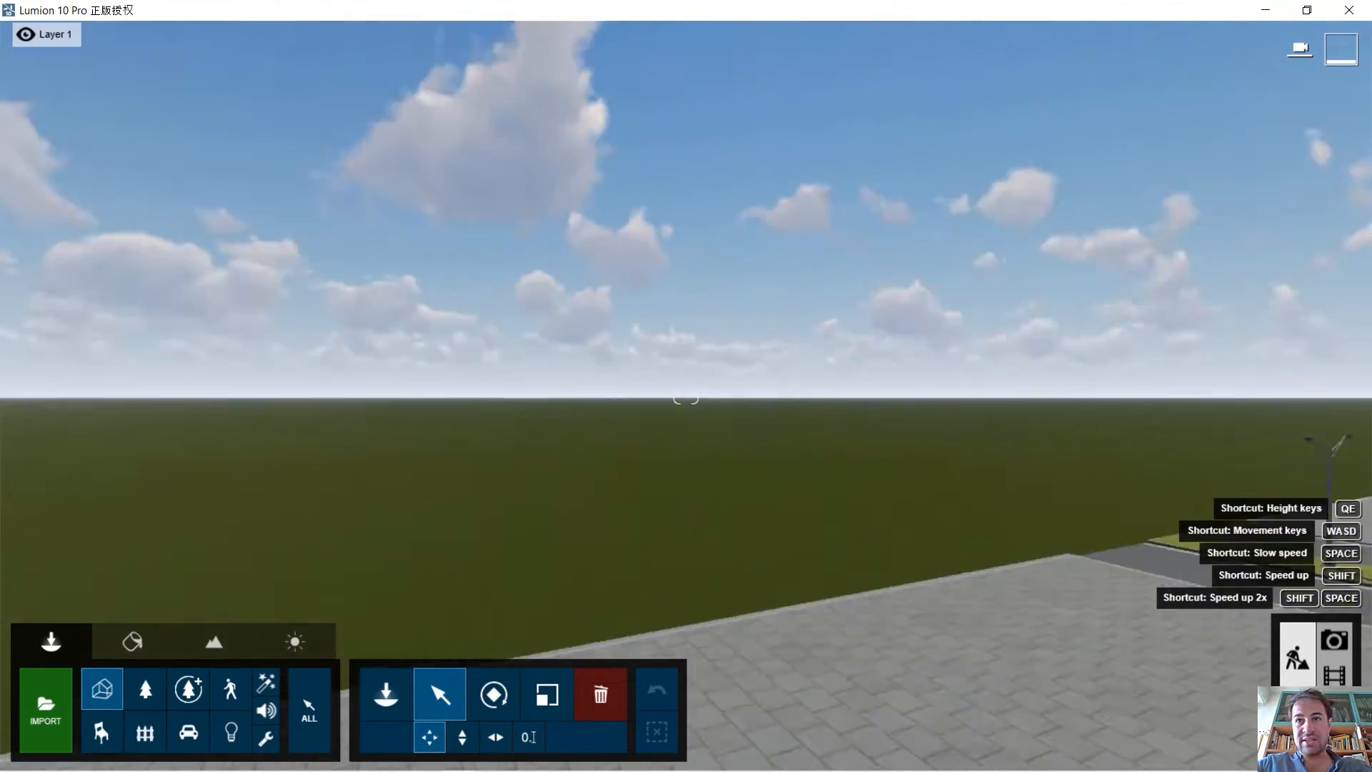
Turn back towards the site and fly along the sidewalk to the motel to examine its side and front.
right_drag(686, 396, 793, 425)
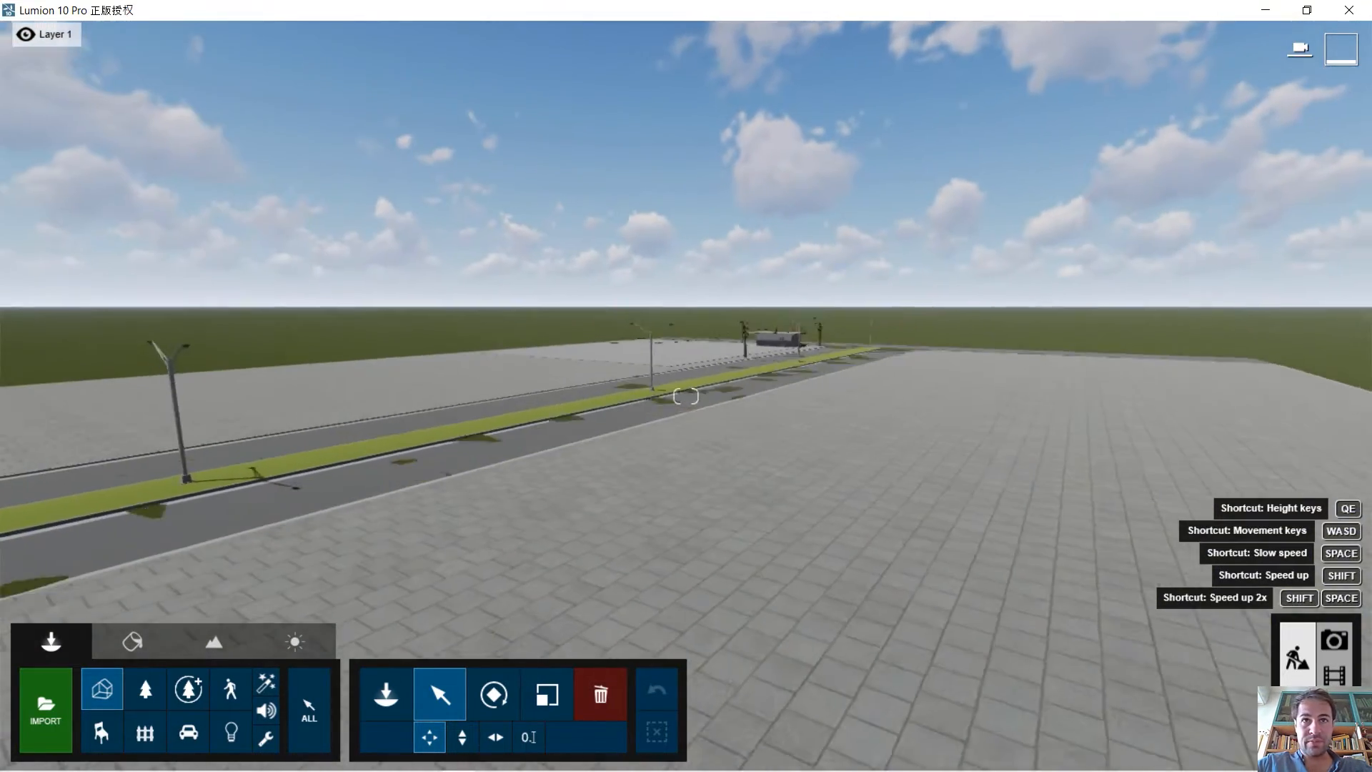
key(w)
right_drag(687, 396, 719, 349)
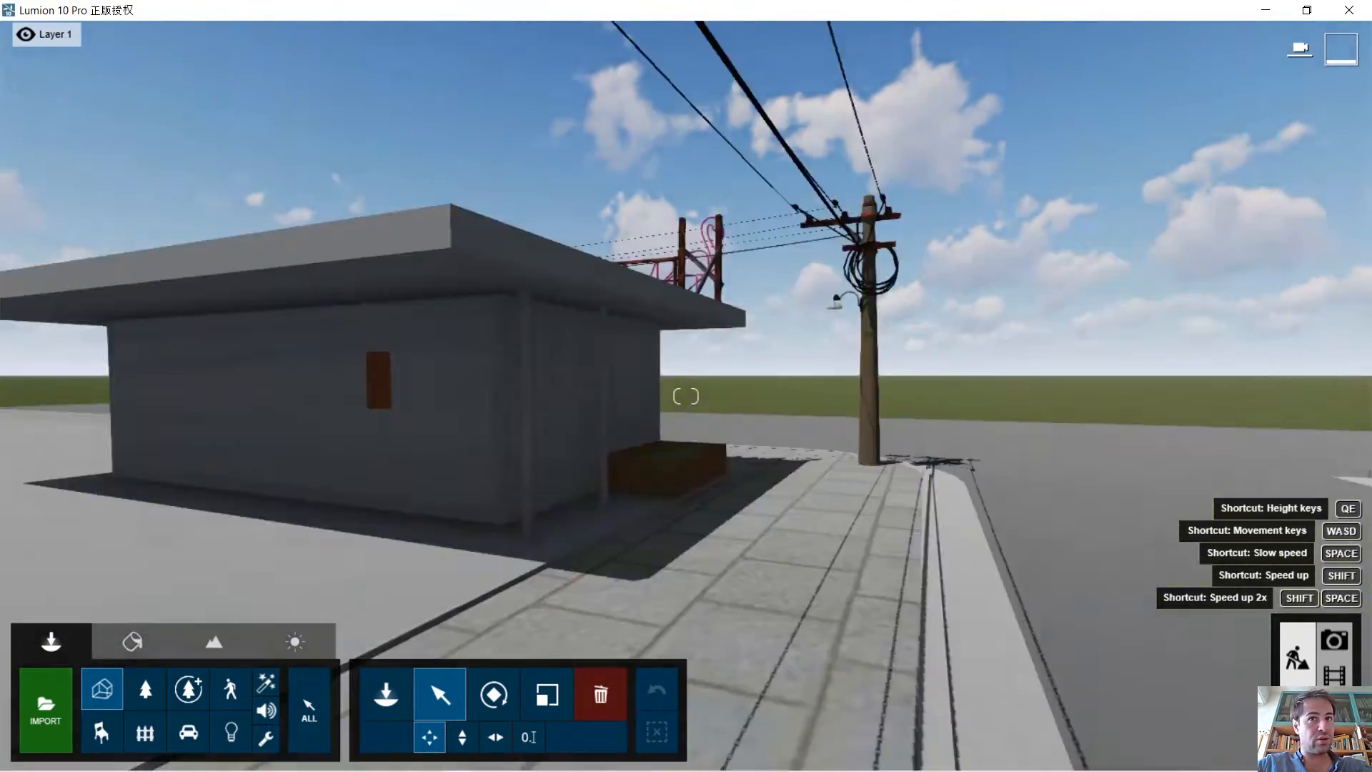
key(shift+w)
right_drag(686, 395, 846, 349)
key(w)
key(w)
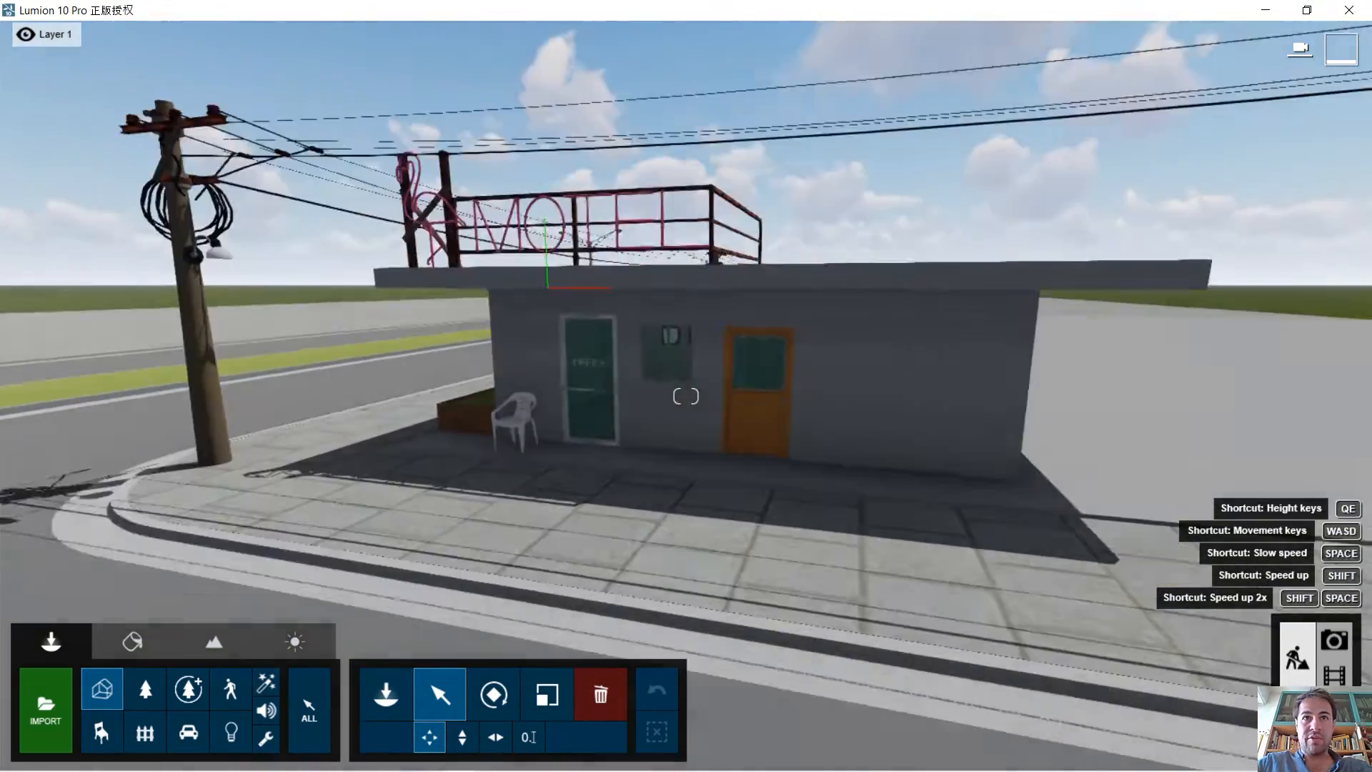
Frame the motel's front facade at close range with the office door, sign and utility pole in view.
key(w)
right_drag(686, 396, 749, 386)
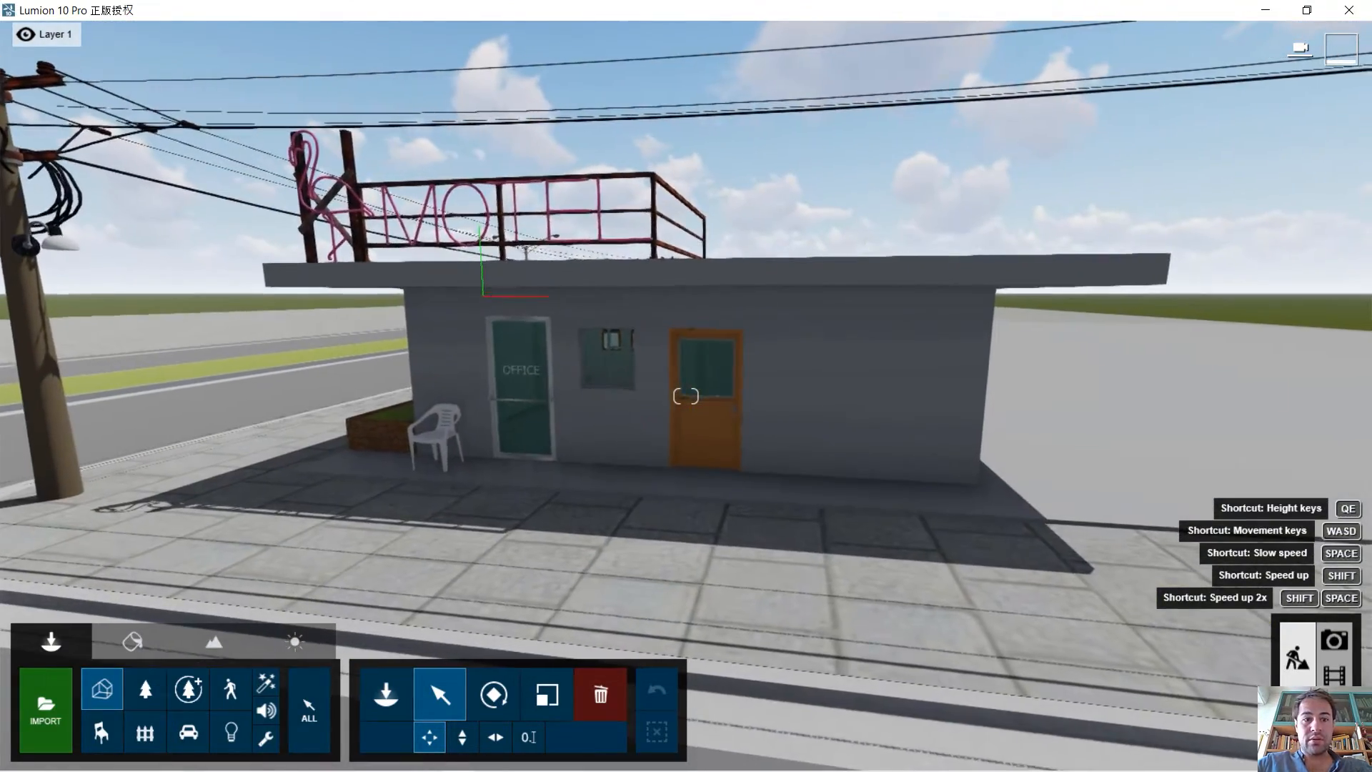
key(a)
mouse_move(584, 400)
right_down()
mouse_move(786, 387)
mouse_move(557, 397)
right_up()
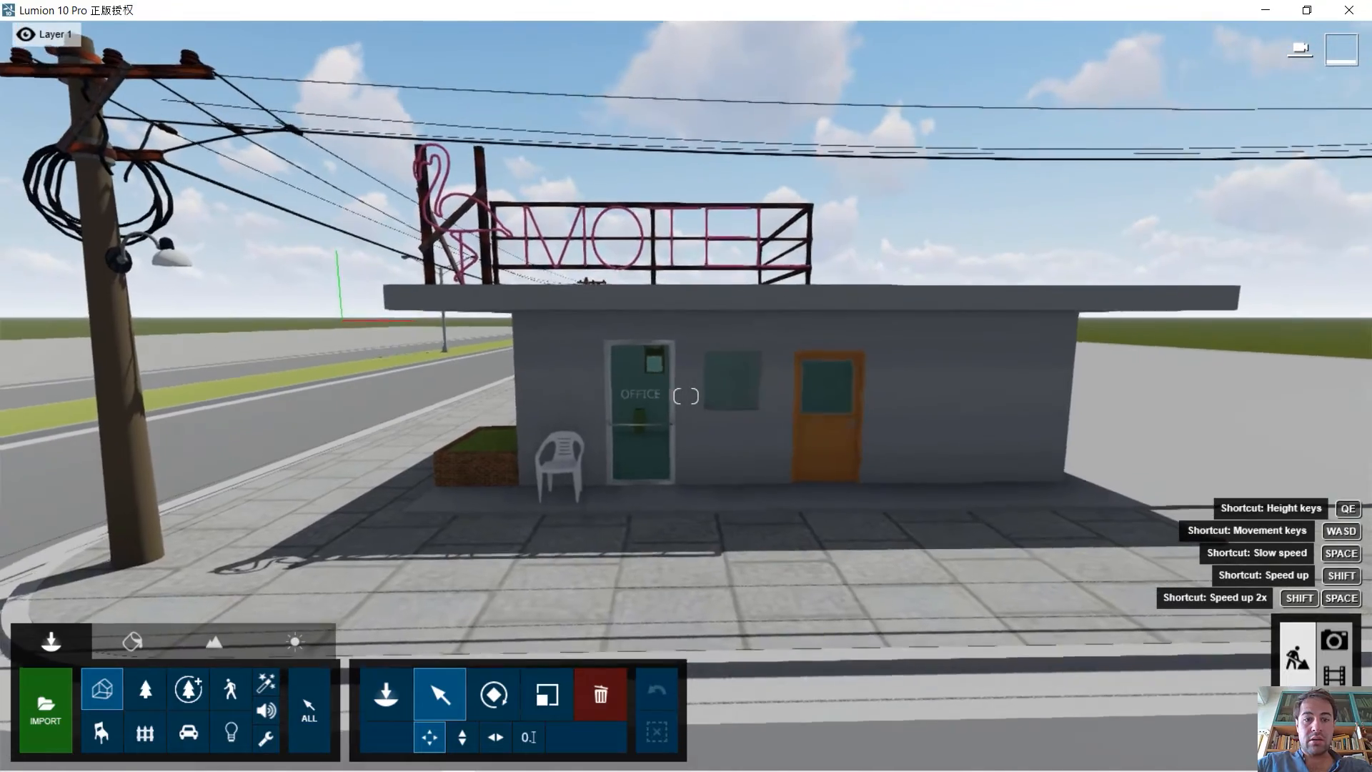
mouse_move(679, 404)
right_down()
mouse_move(650, 405)
mouse_move(708, 410)
mouse_move(614, 411)
mouse_move(692, 396)
right_up()
Orbit and zoom out around the motel to examine the building and the street corner from the front and side.
key(o)
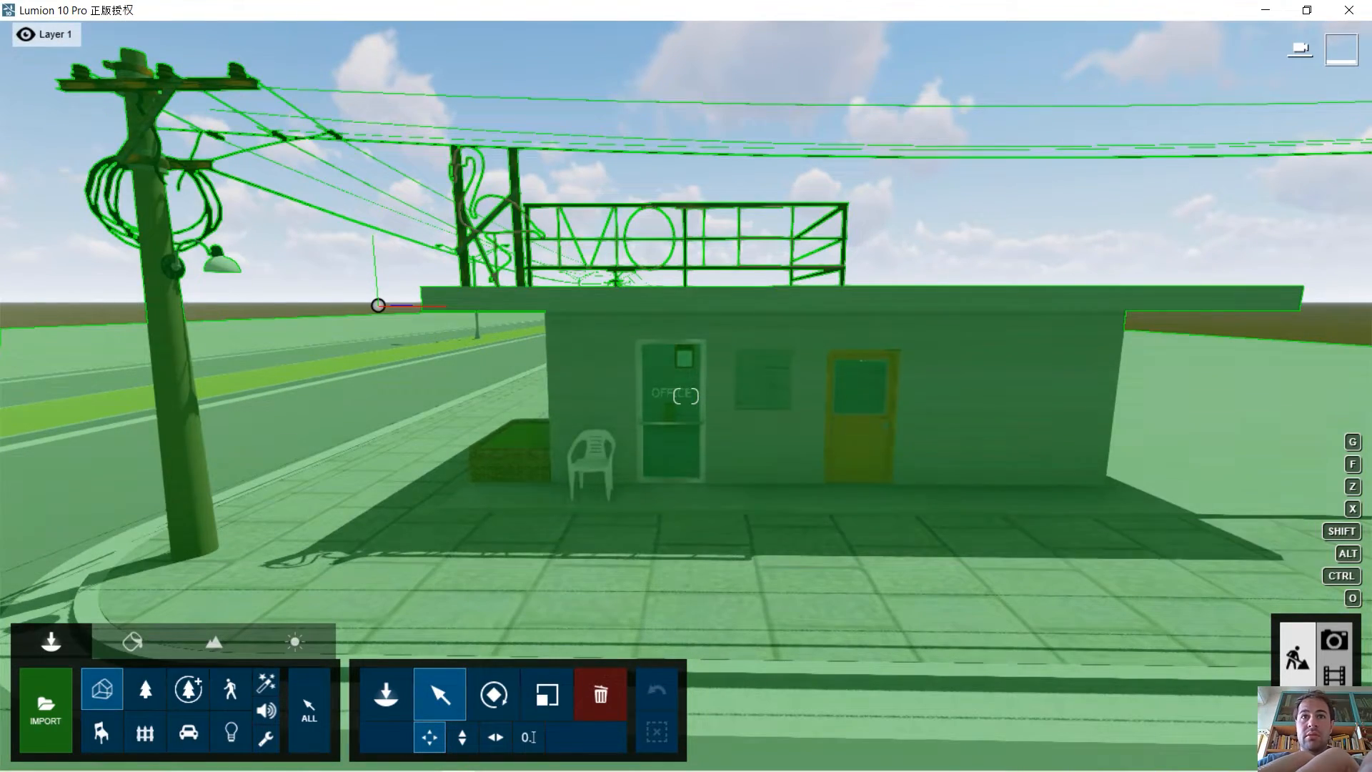
right_drag(833, 487, 774, 493)
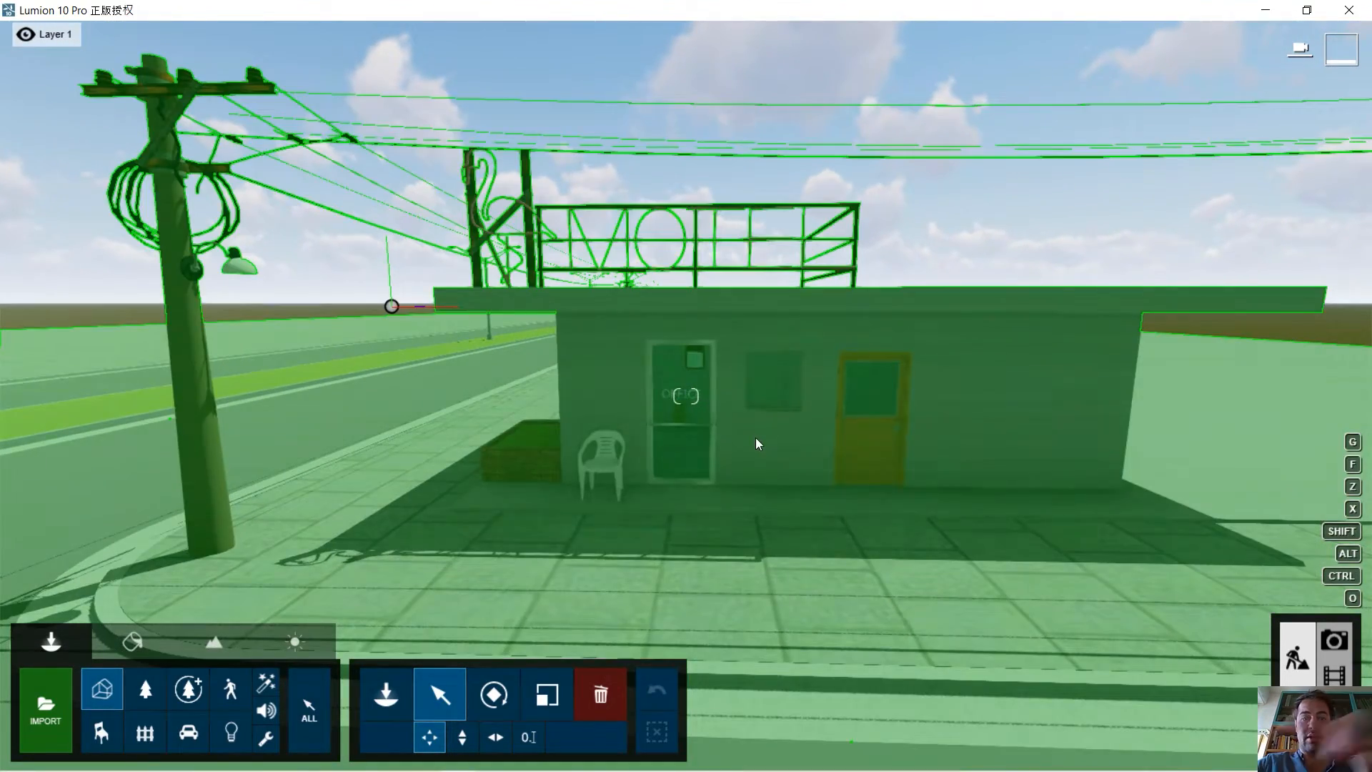
scroll(756, 444, down, 5)
right_drag(662, 469, 679, 411)
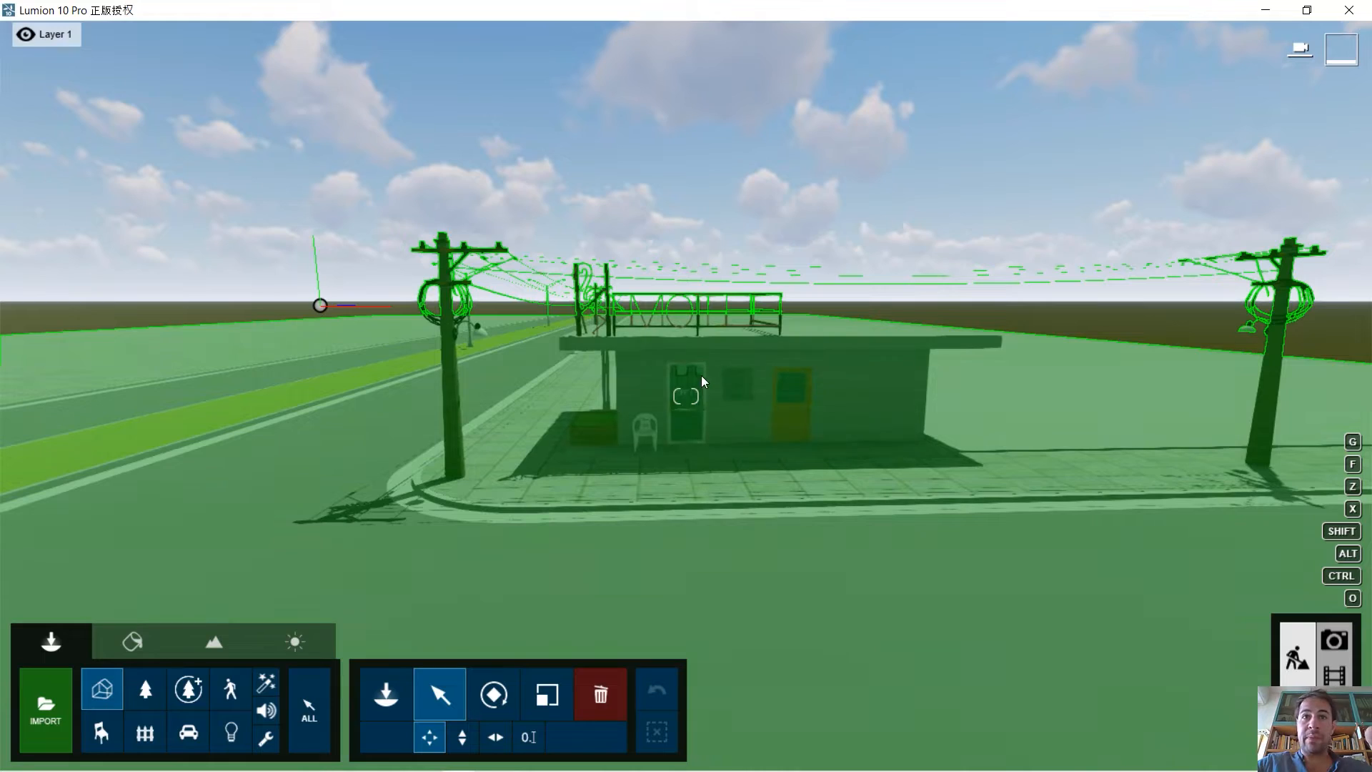
mouse_move(701, 376)
right_down()
mouse_move(597, 384)
mouse_move(804, 391)
mouse_move(580, 356)
mouse_move(649, 361)
mouse_move(638, 357)
mouse_move(701, 383)
right_up()
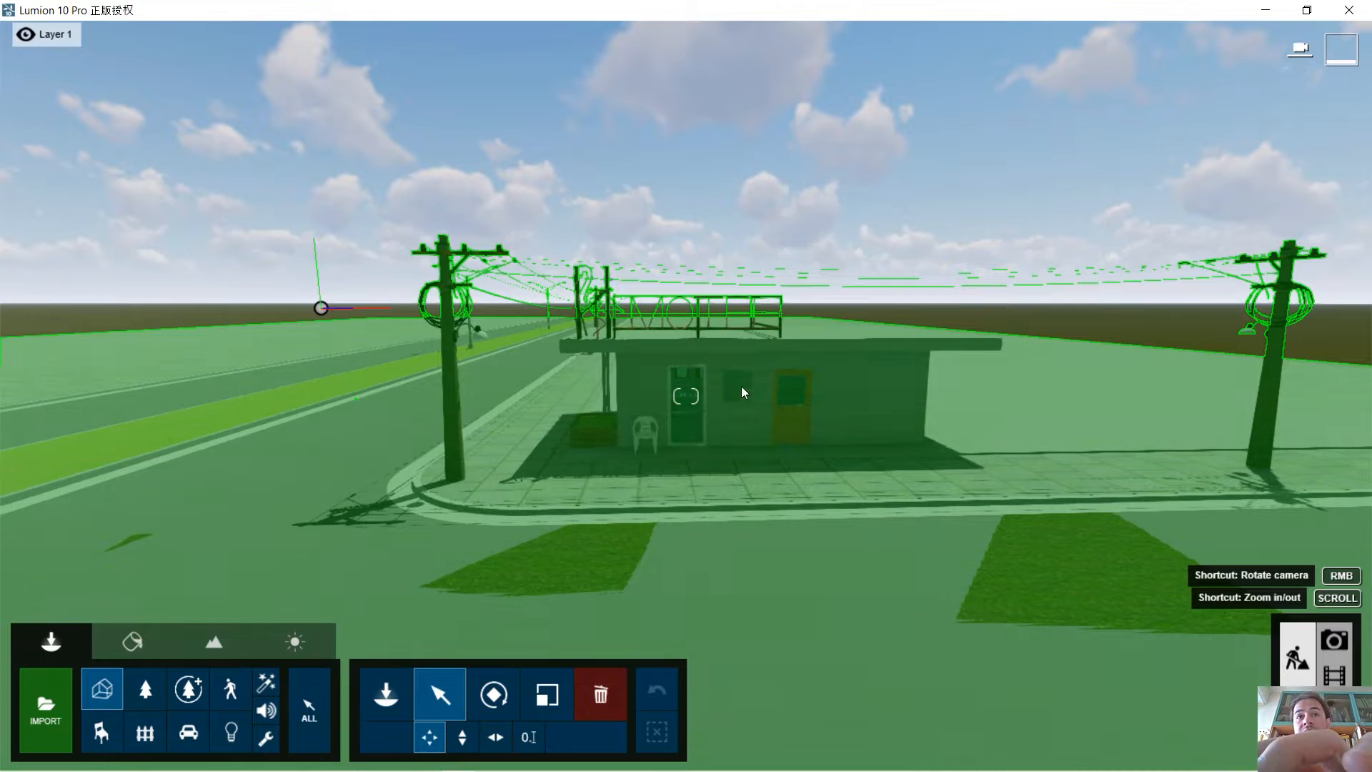
right_drag(748, 380, 649, 402)
right_drag(686, 396, 987, 375)
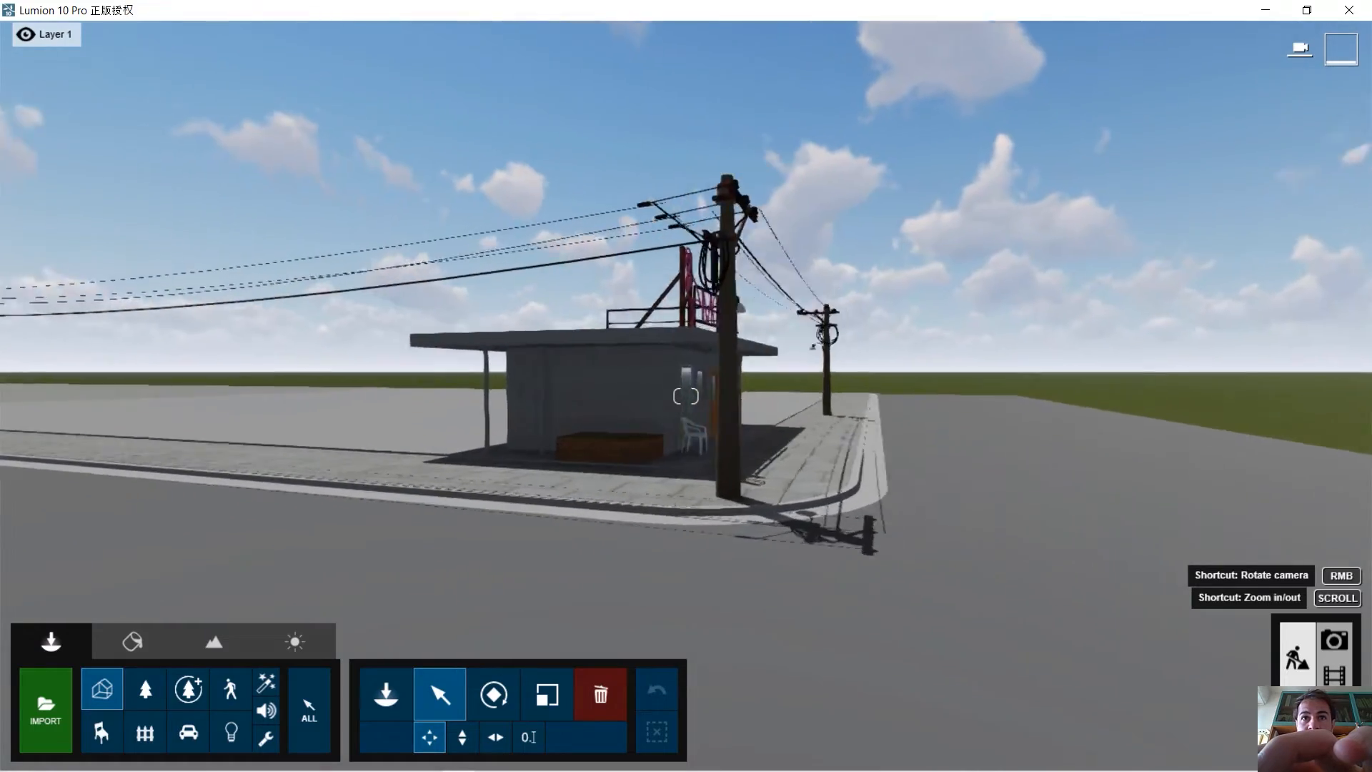
right_drag(986, 375, 1050, 372)
Fly up and back over the intersection to examine the road, median and motel from above.
right_drag(686, 396, 458, 419)
key(w)
right_drag(753, 395, 822, 390)
right_drag(686, 396, 376, 423)
key(w)
key(q)
key(w)
key(s)
key(s)
key(s)
key(a)
key(w)
key(w)
key(q)
key(s)
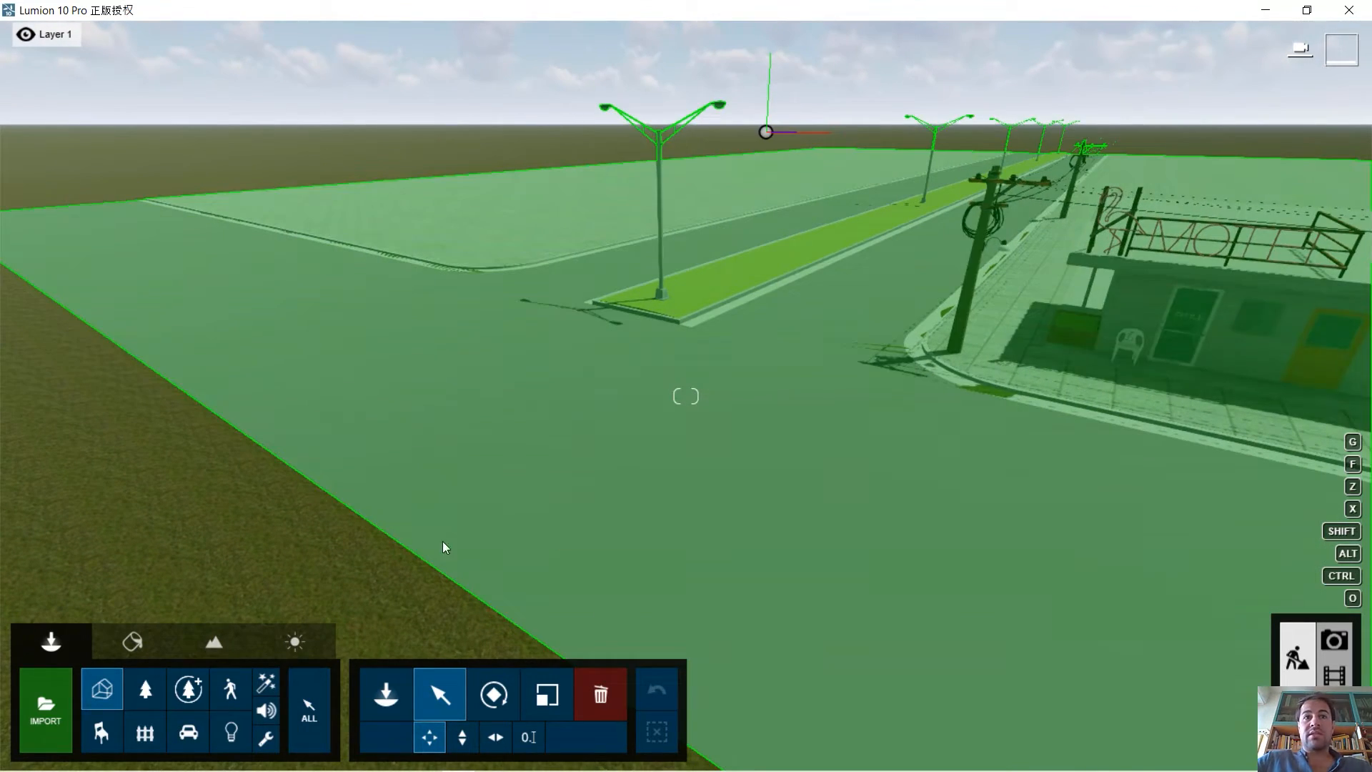
Move the whole imported motel model vertically, raising it slightly above the grass terrain.
right_drag(294, 540, 366, 481)
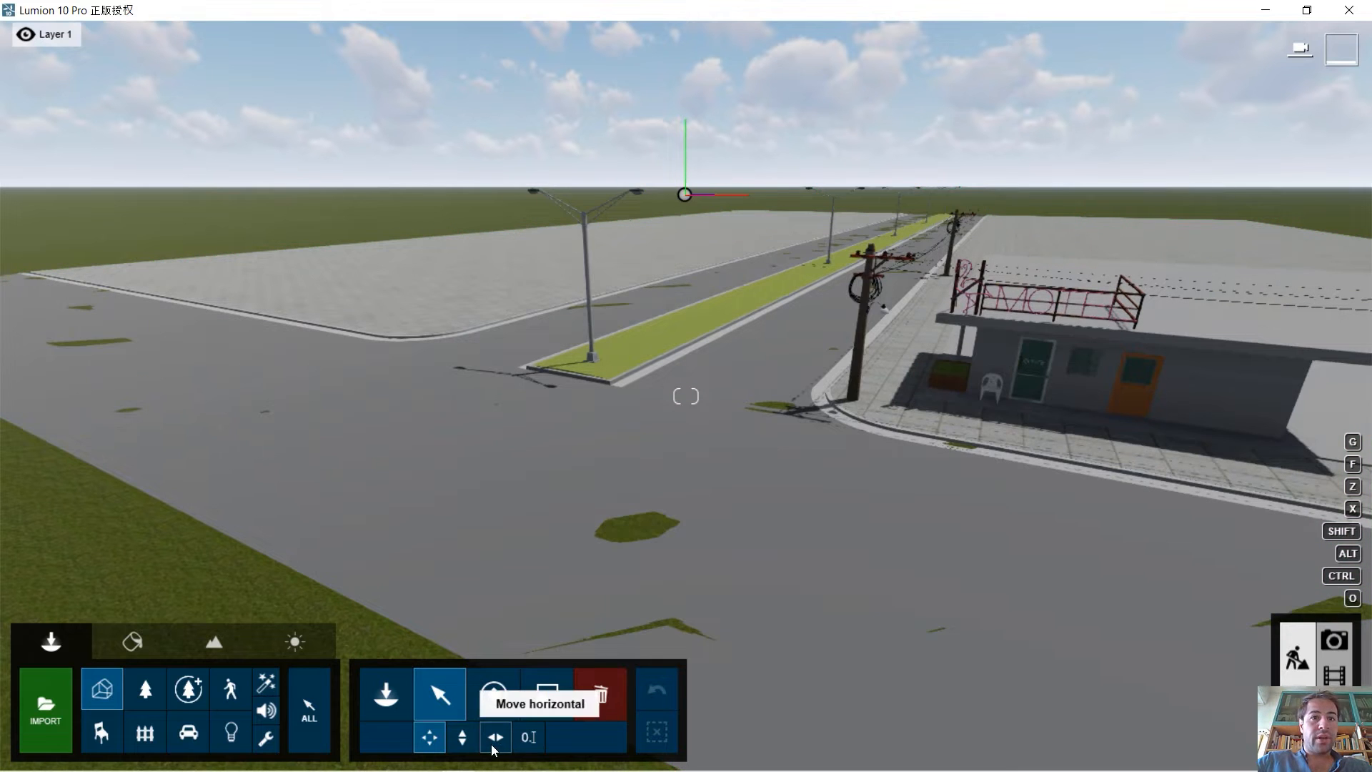
click(461, 737)
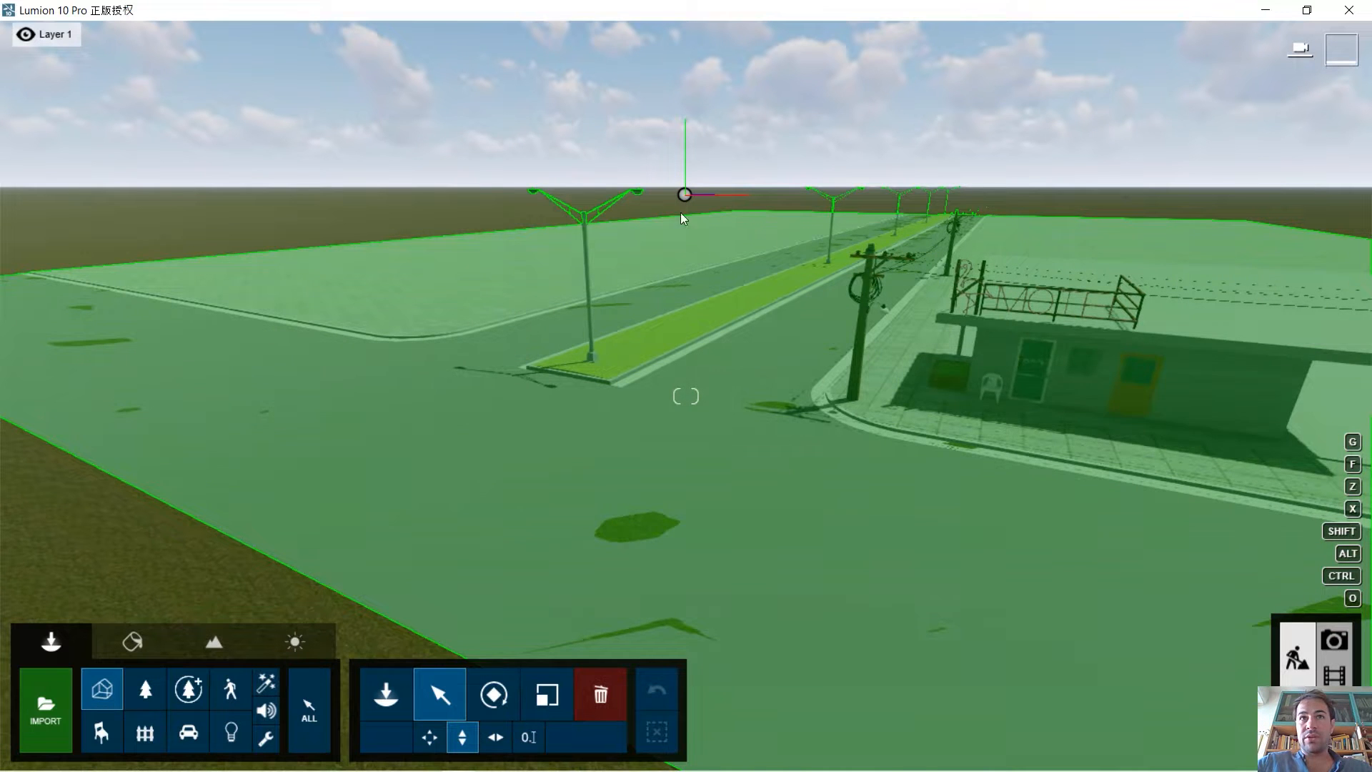
click(684, 193)
drag(684, 193, 686, 175)
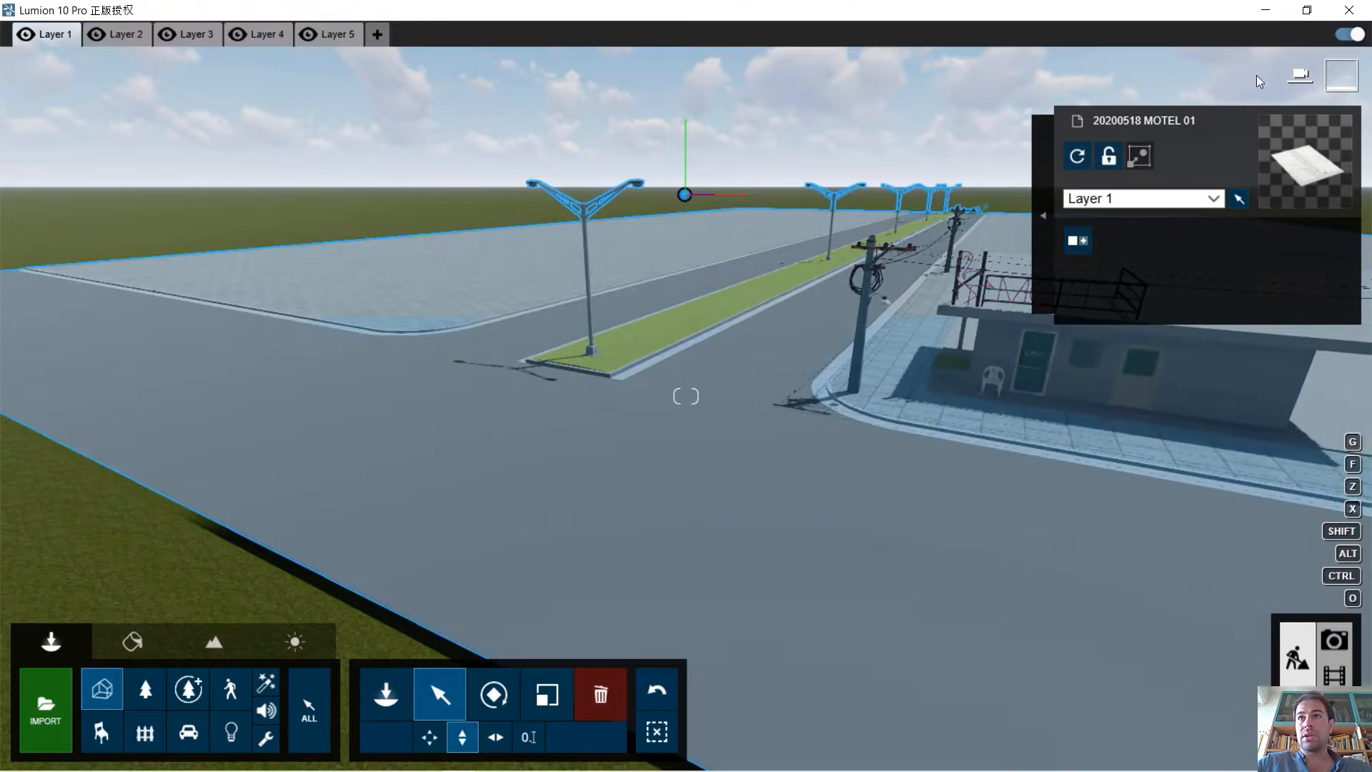
Fly back down to the motel and frame its front facade with the corner pole and sidewalk.
key(w)
right_drag(803, 388, 857, 532)
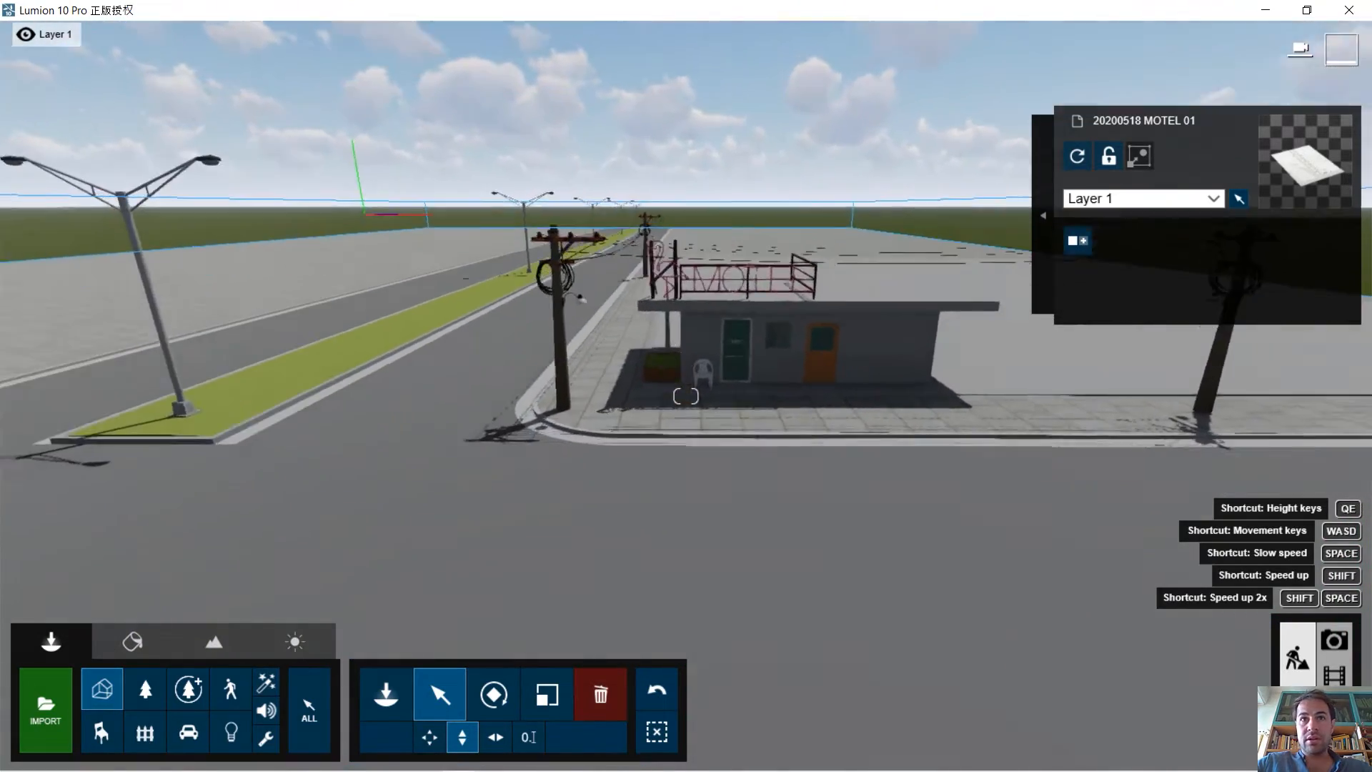
key(w)
right_drag(686, 396, 763, 423)
key(w)
key(s)
mouse_move(549, 749)
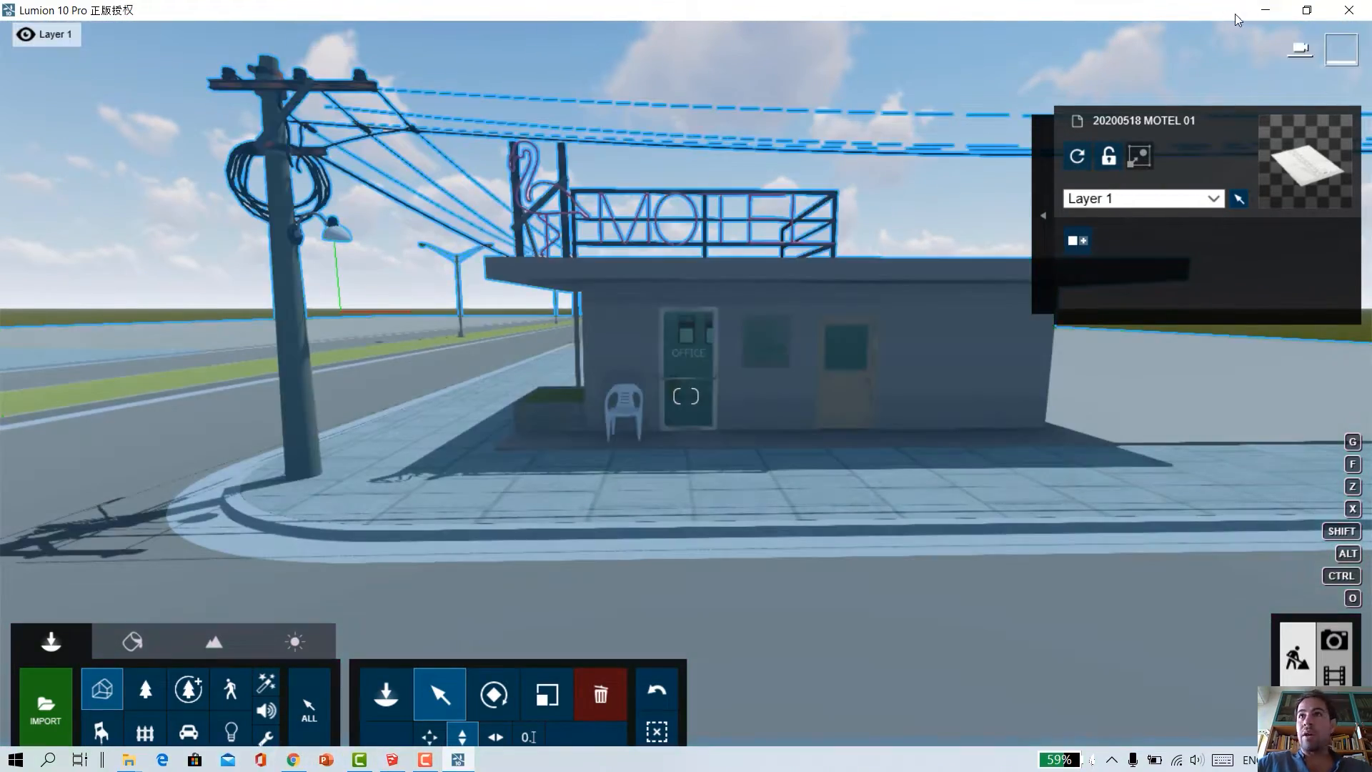
Open the motel reference photo from the LUMION ANIMATION CARS folder and zoom in on its street and sidewalk.
click(1265, 10)
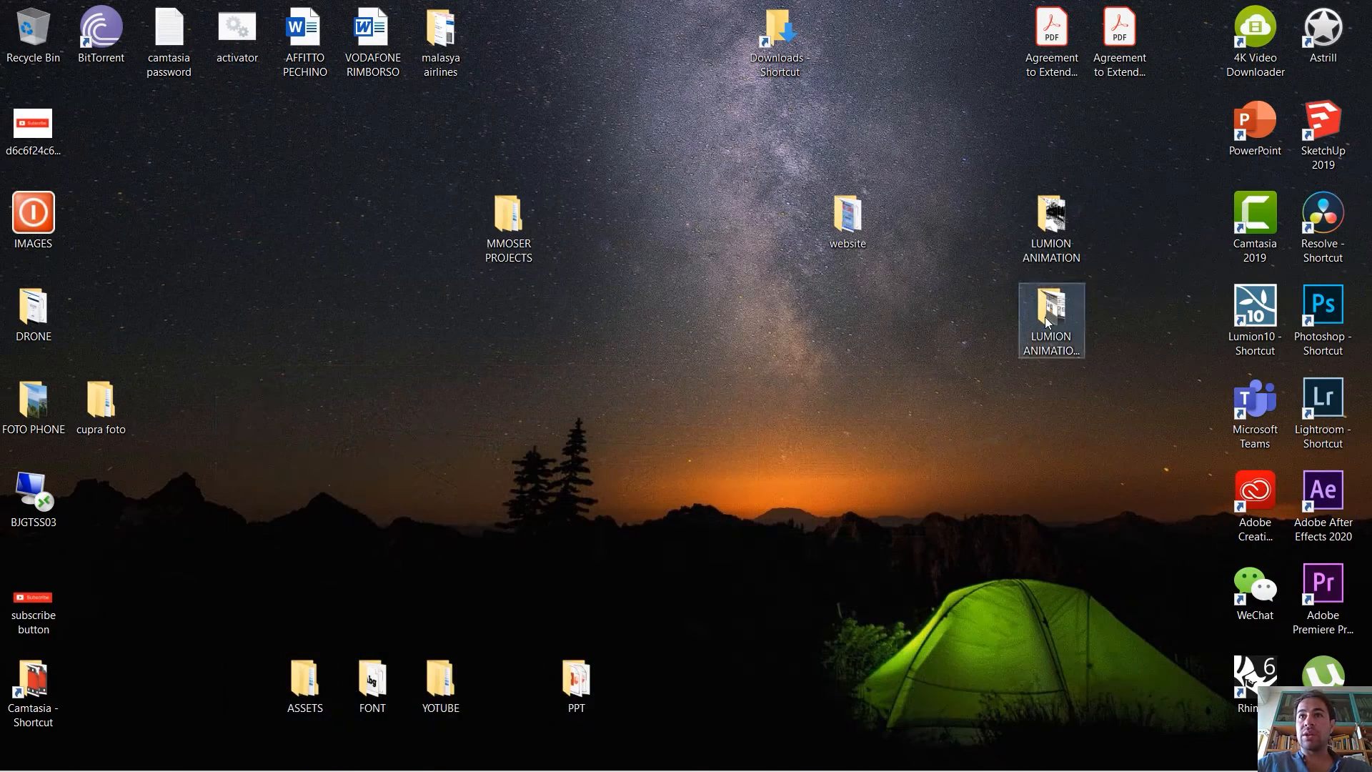
double_click(1045, 316)
double_click(282, 276)
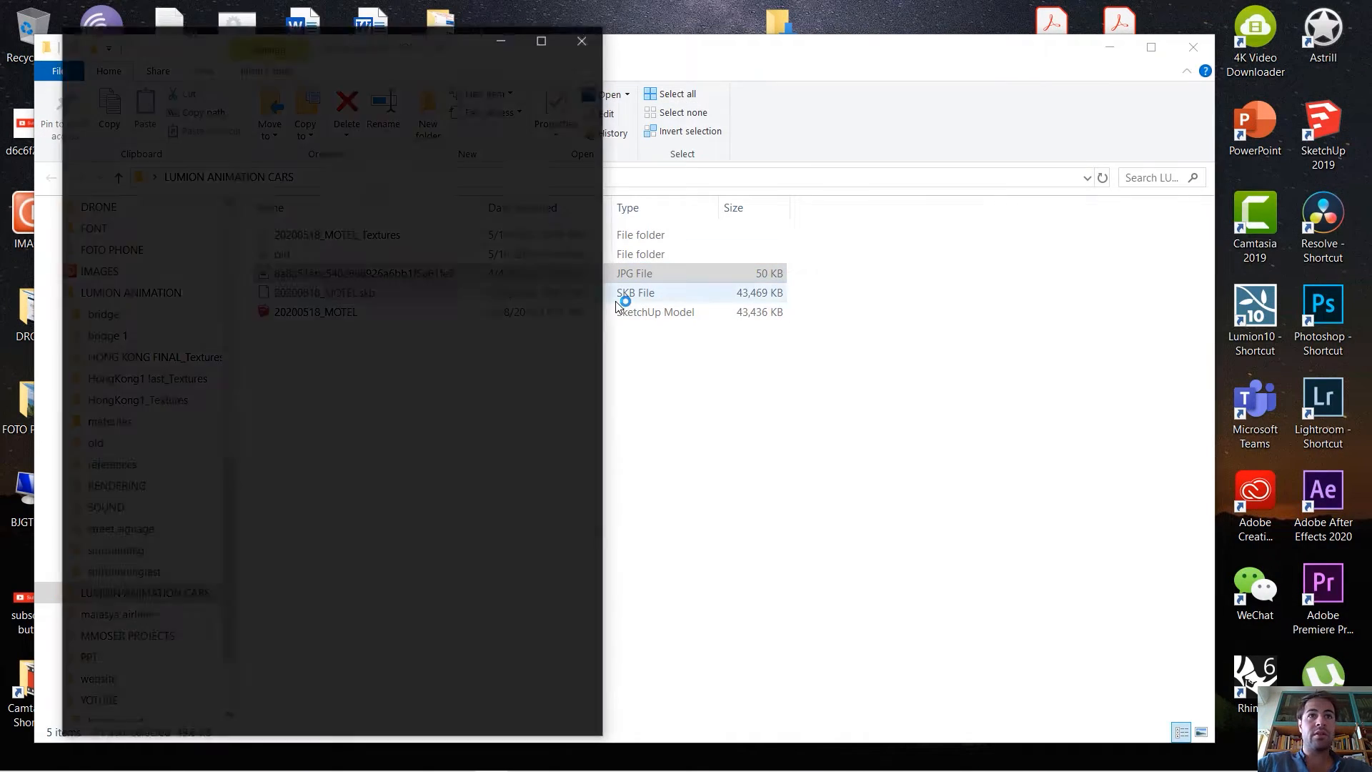
click(541, 41)
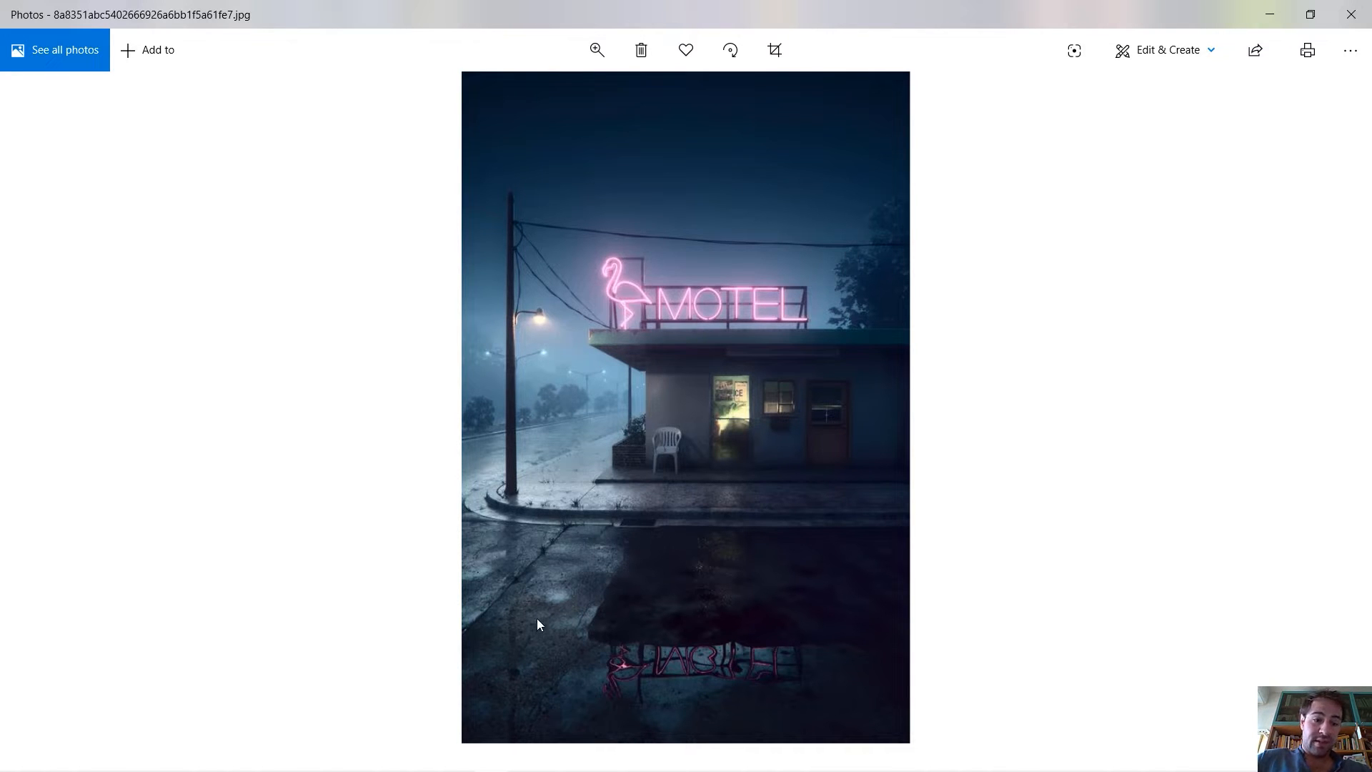
ctrl+scroll(528, 568, up, 3)
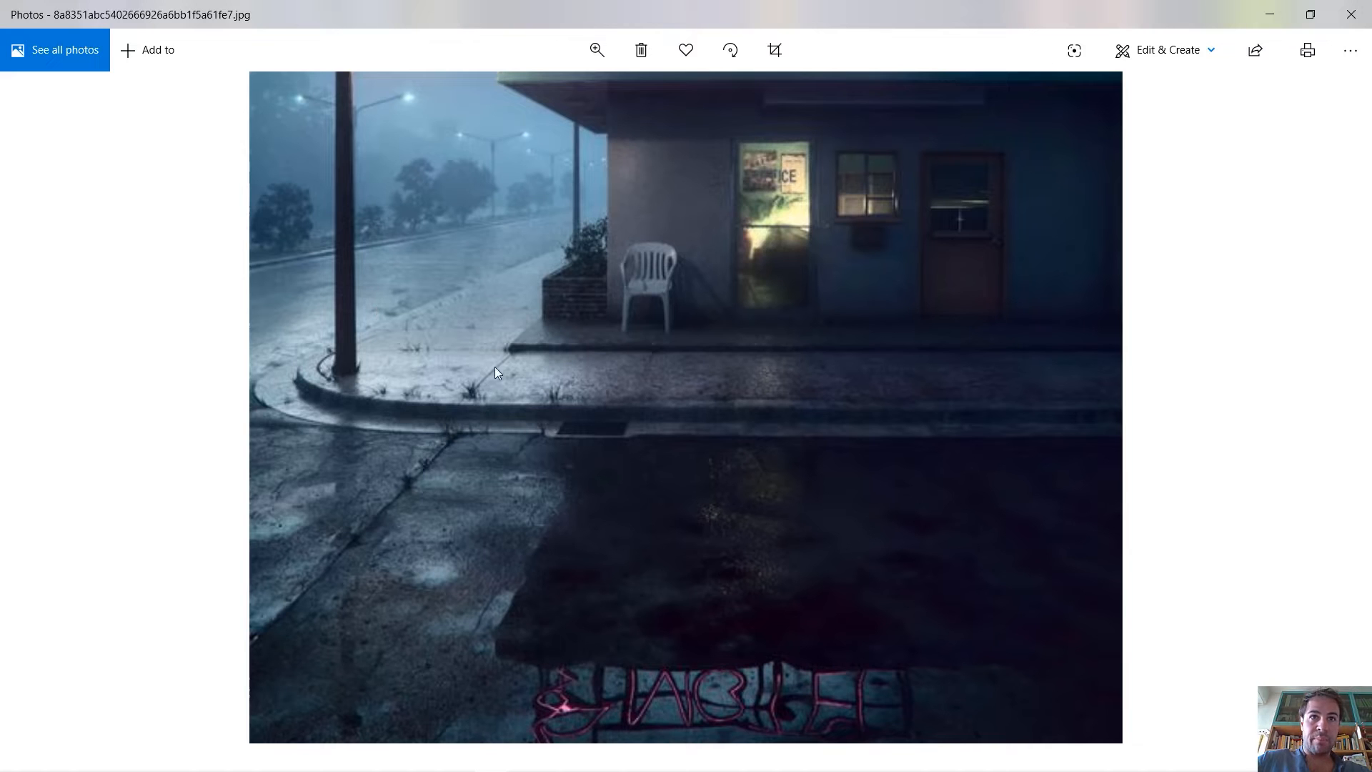
Minimise the reference photo and its folder, return to Lumion and reframe the motel front from the street corner.
click(1274, 16)
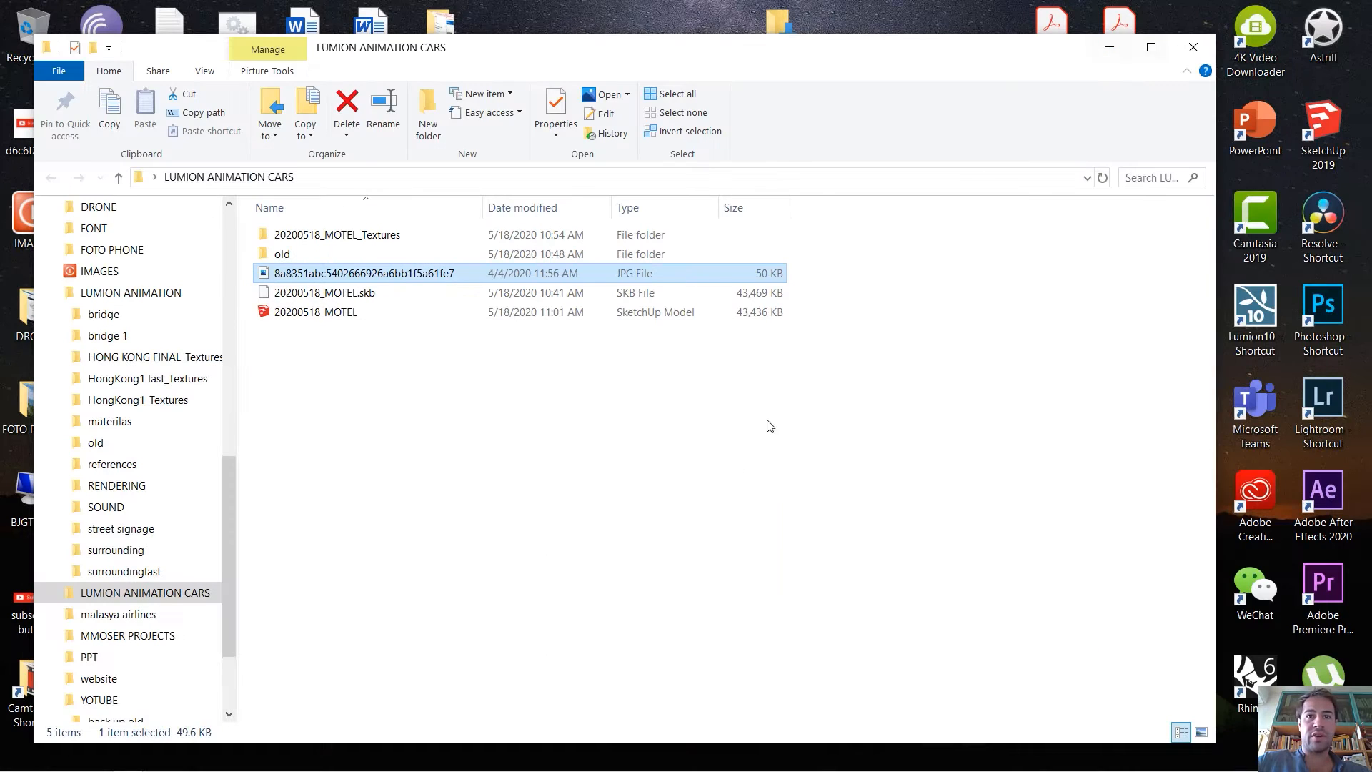
click(1110, 46)
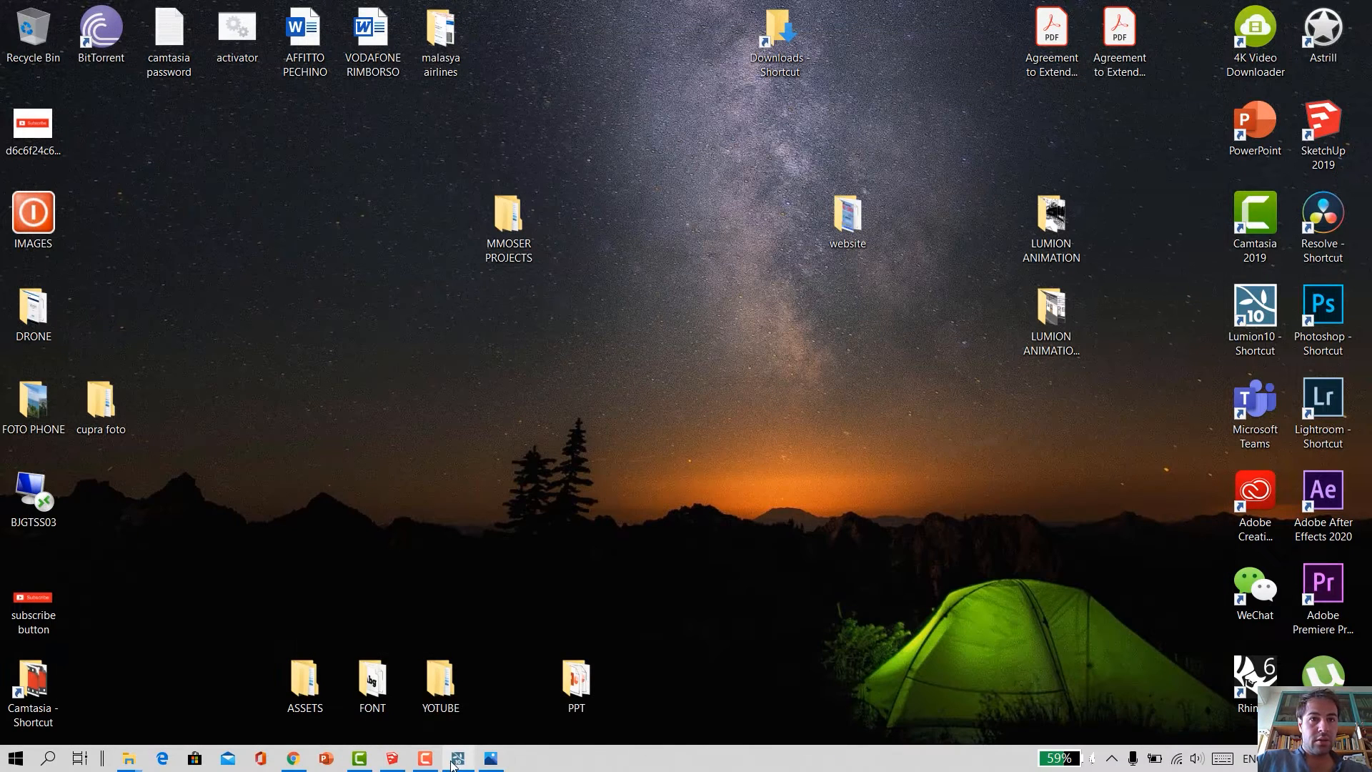
click(458, 757)
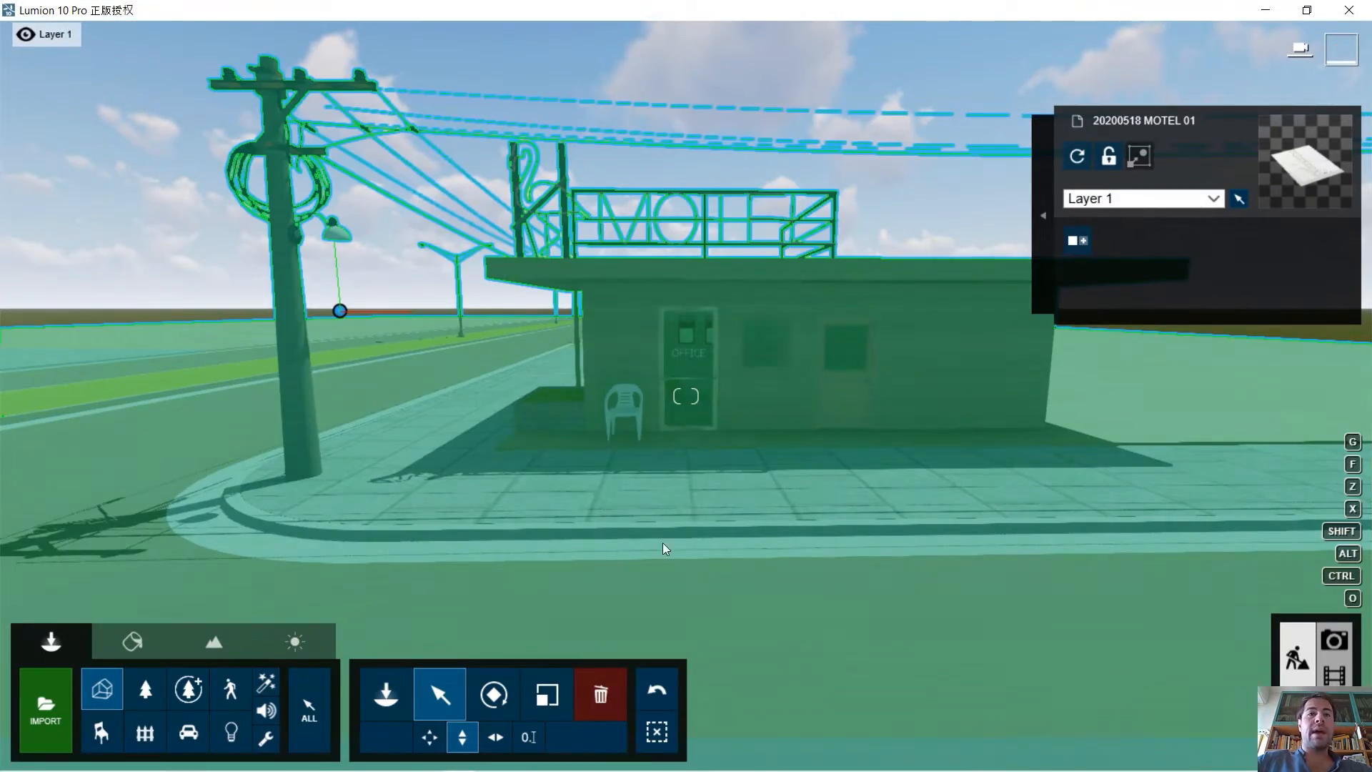
right_drag(662, 542, 629, 544)
key(s)
mouse_move(686, 396)
right_down()
mouse_move(707, 379)
mouse_move(747, 400)
mouse_move(688, 392)
right_up()
key(w)
key(d)
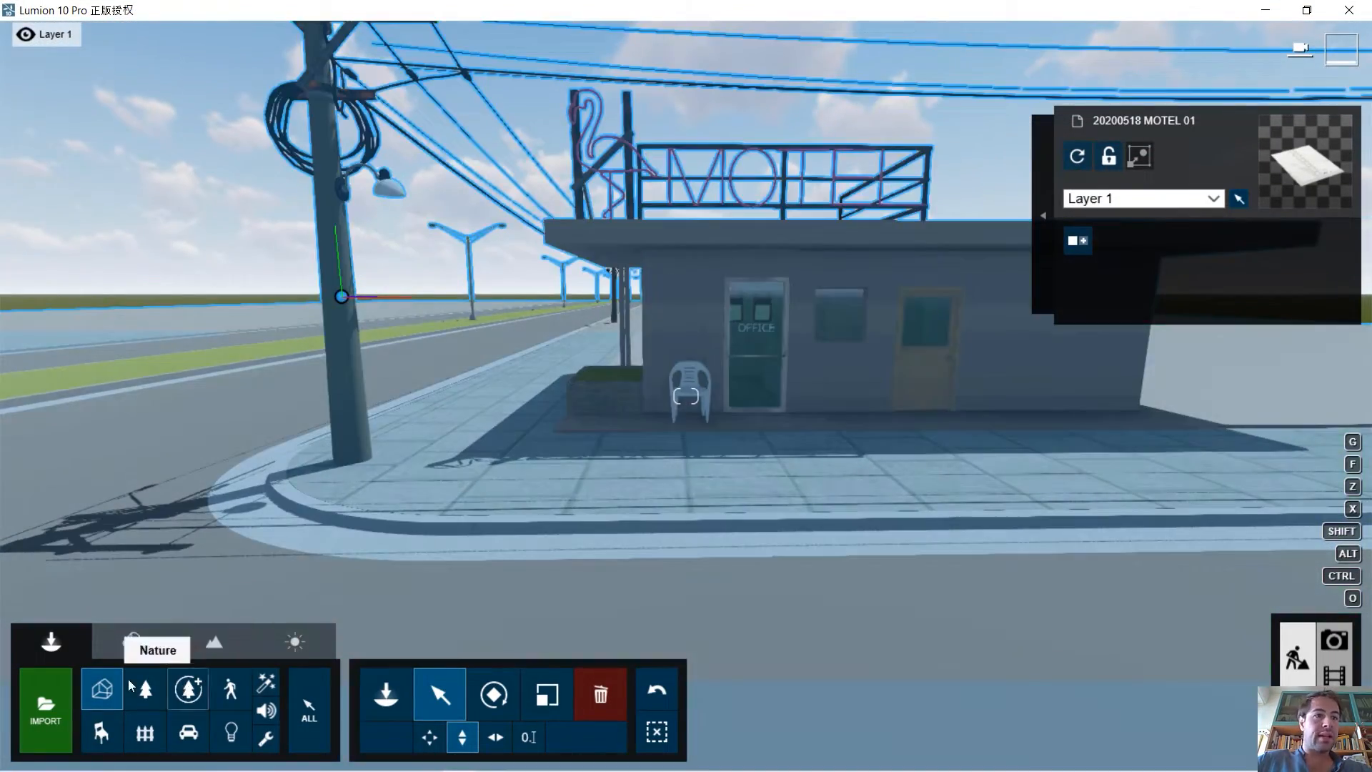
Switch to material editing and examine the sidewalk and road asphalt surfaces around the motel corner.
click(119, 645)
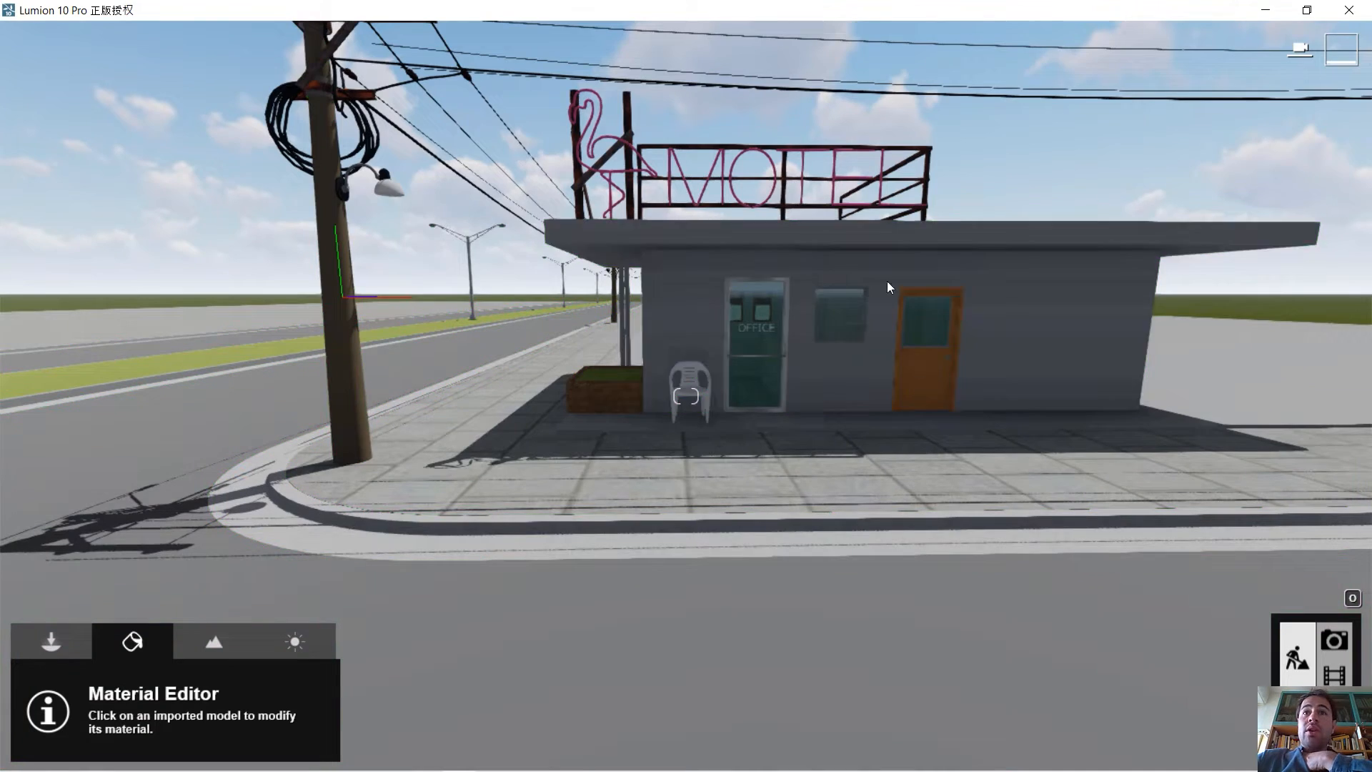
right_drag(933, 361, 879, 379)
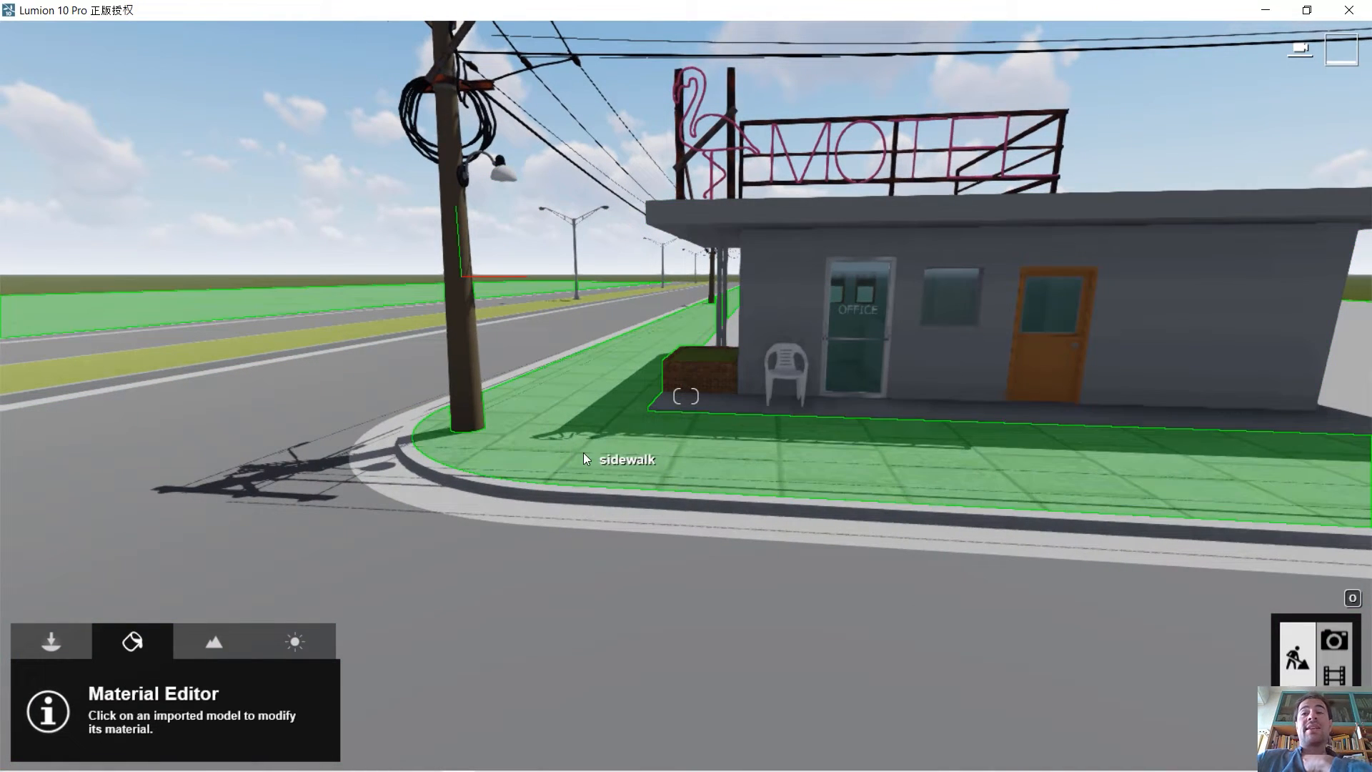
right_drag(492, 431, 500, 433)
right_drag(587, 376, 449, 481)
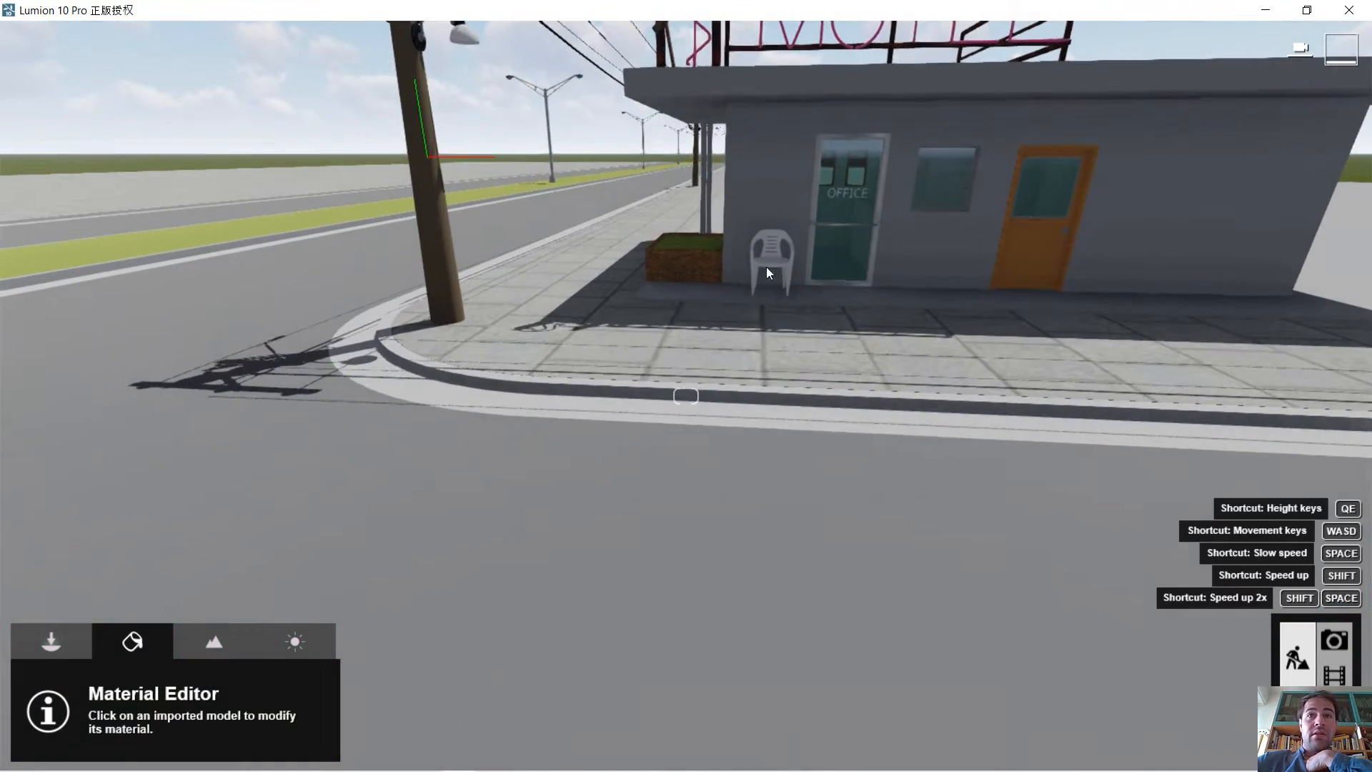
right_drag(654, 511, 686, 494)
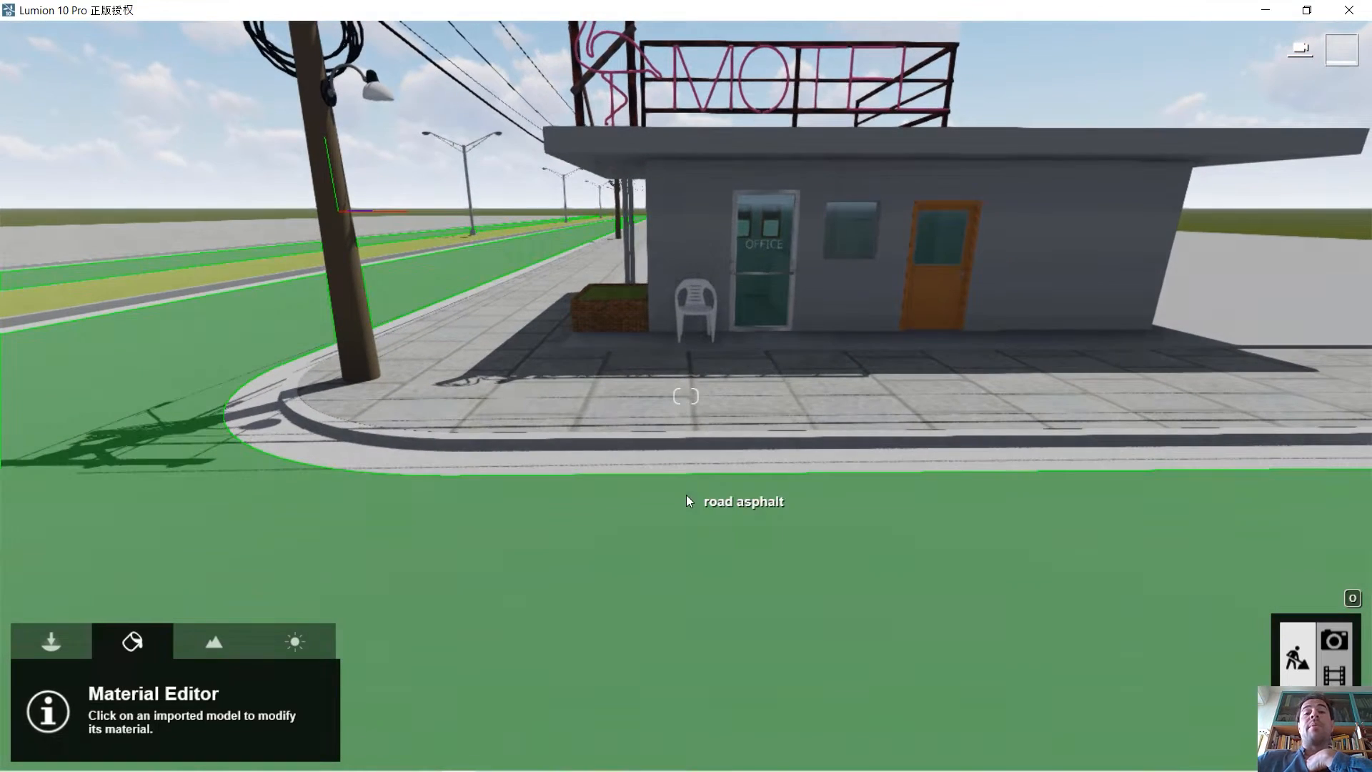
right_drag(732, 455, 722, 454)
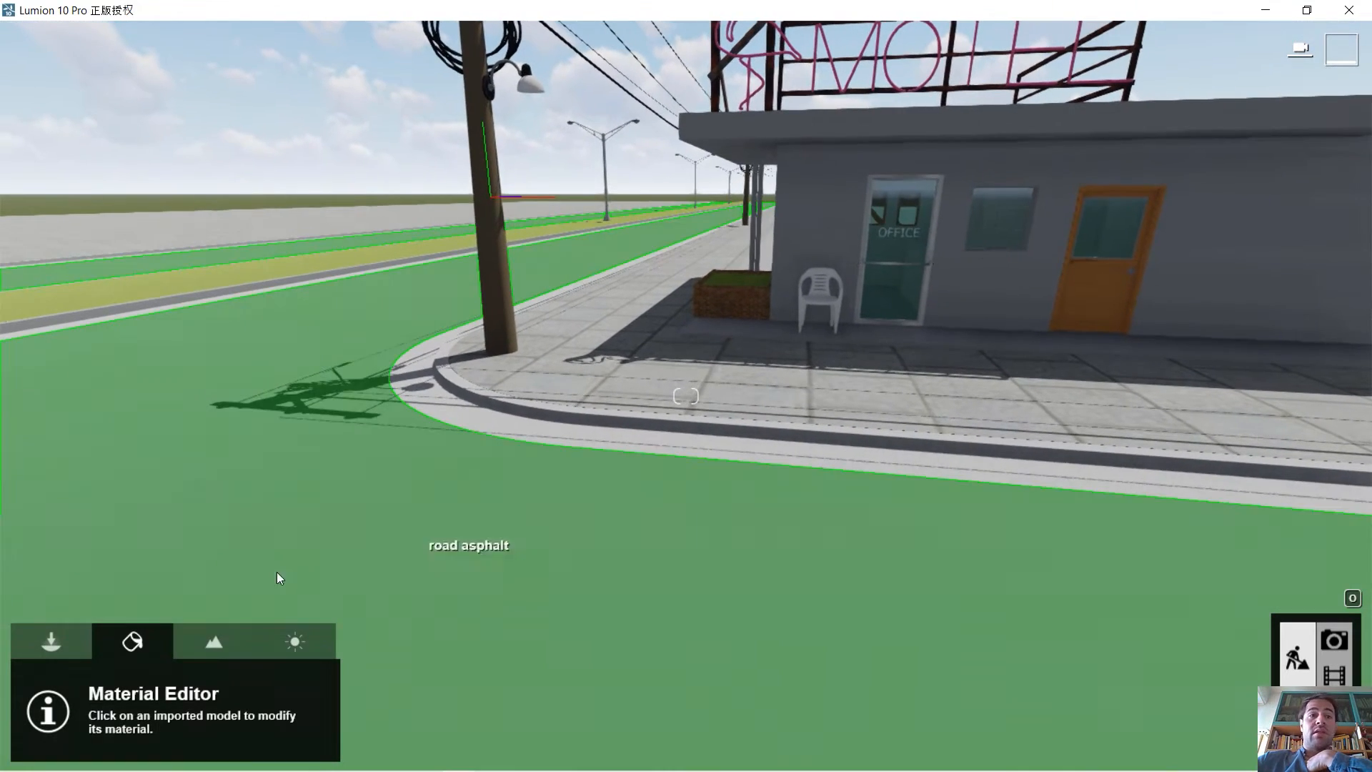
scroll(761, 413, down, 5)
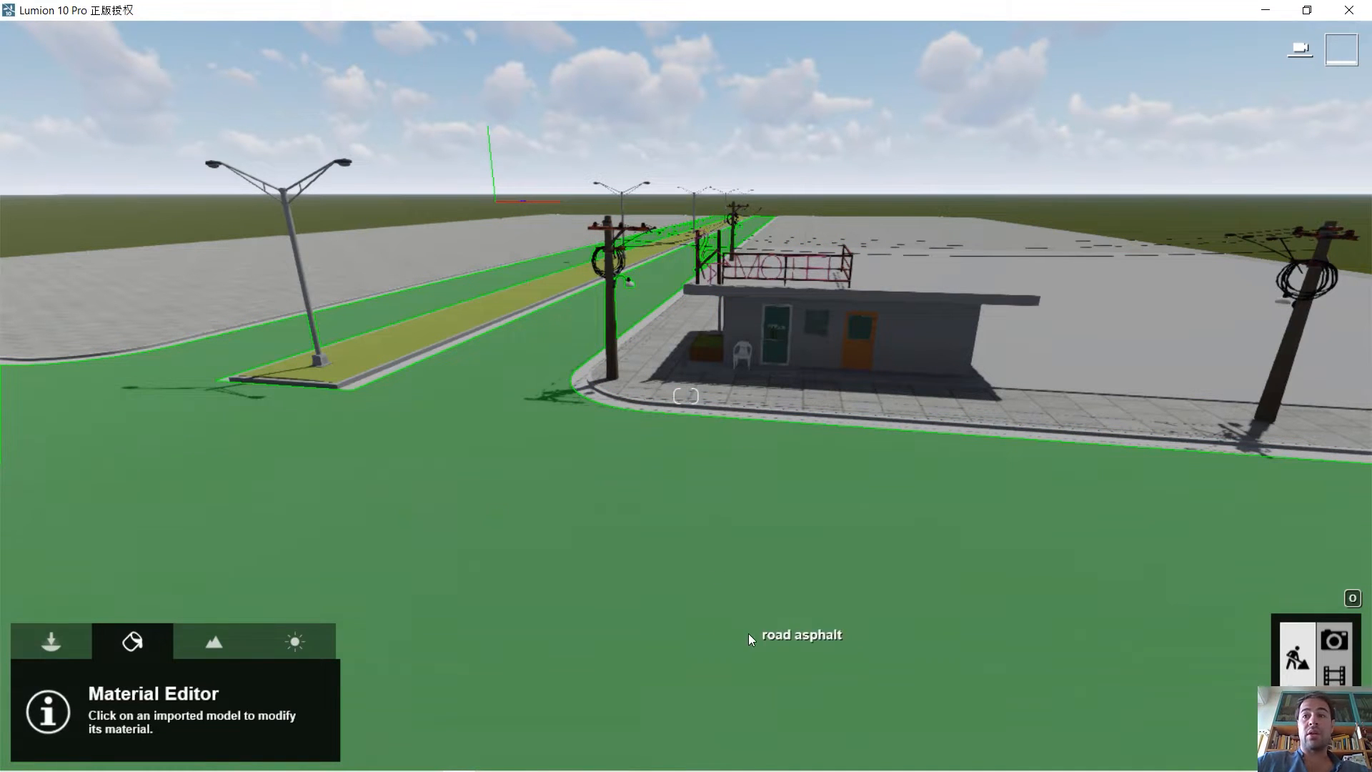
scroll(748, 633, up, 5)
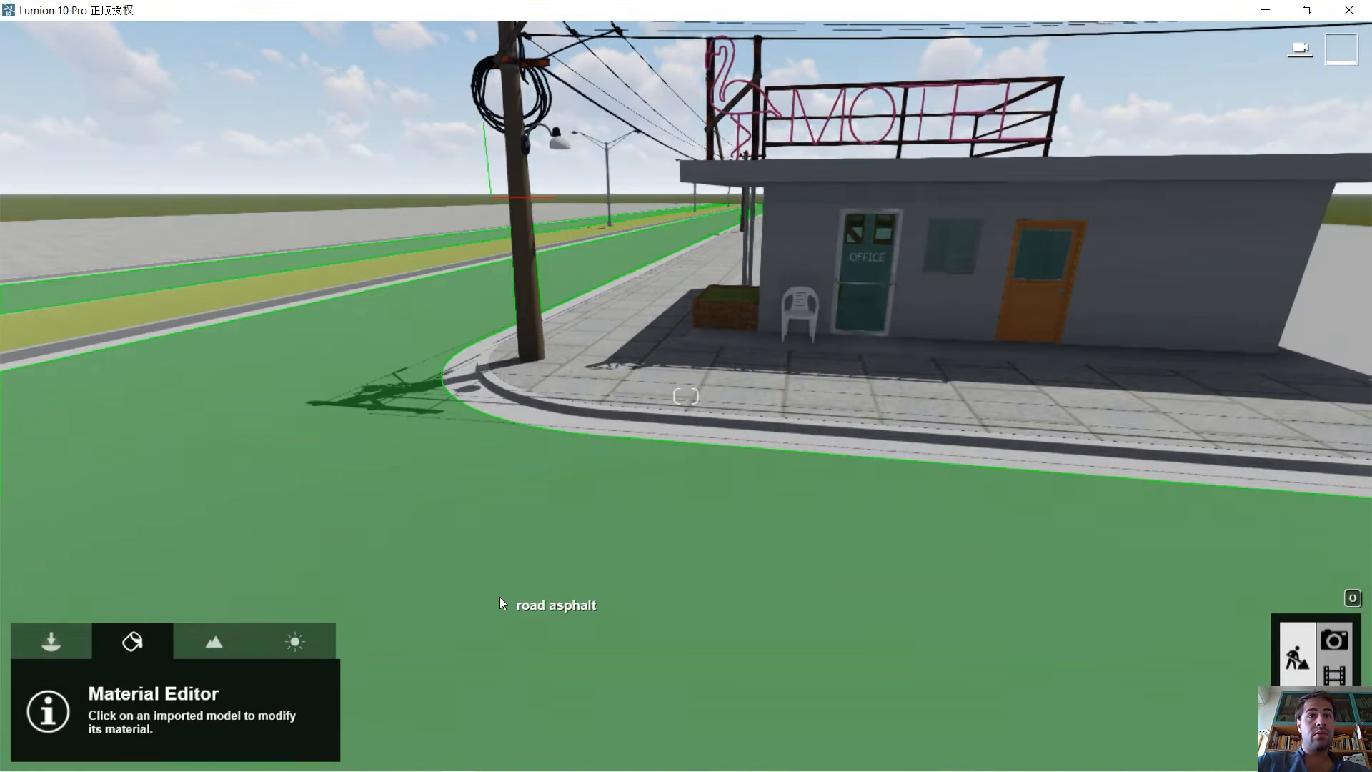
Apply the plain grey non-Poliigon asphalt from the second page of outdoor asphalt materials to the road asphalt surface.
click(500, 598)
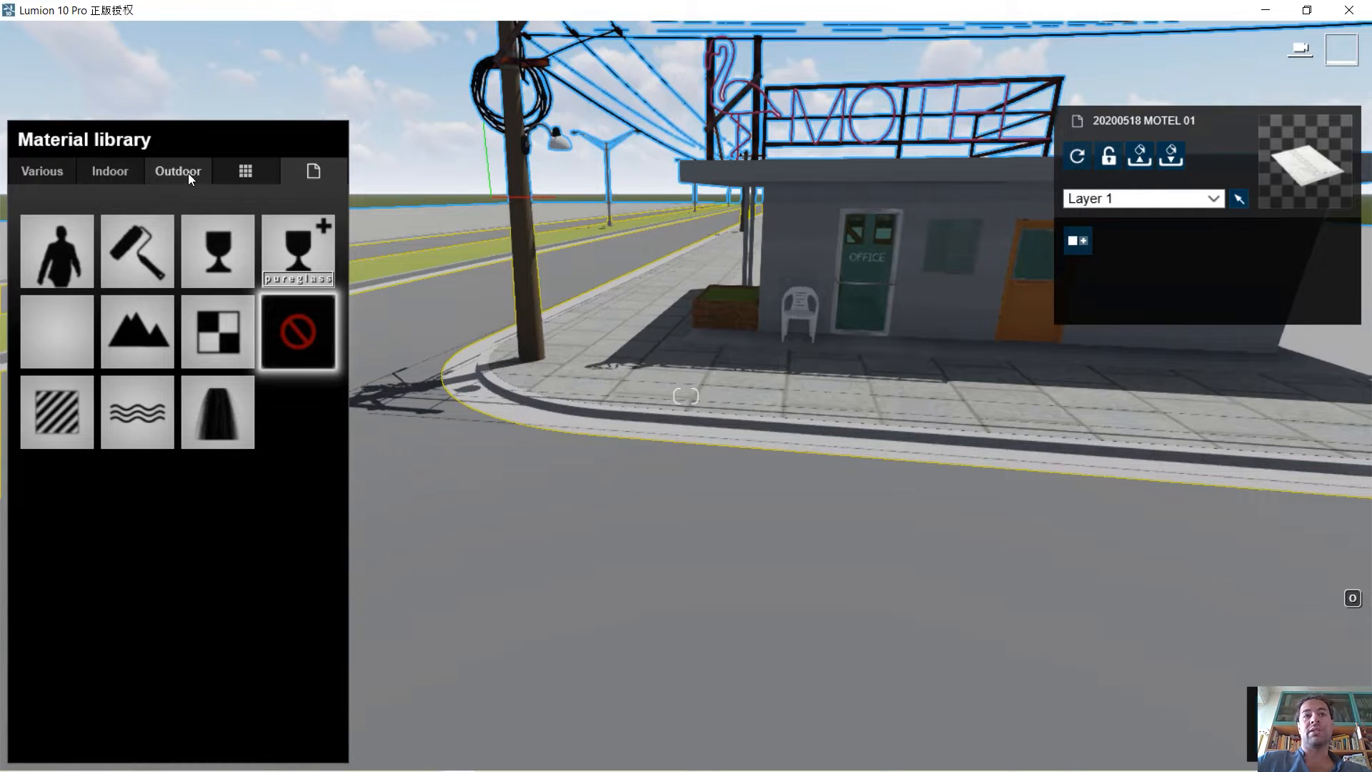
click(170, 174)
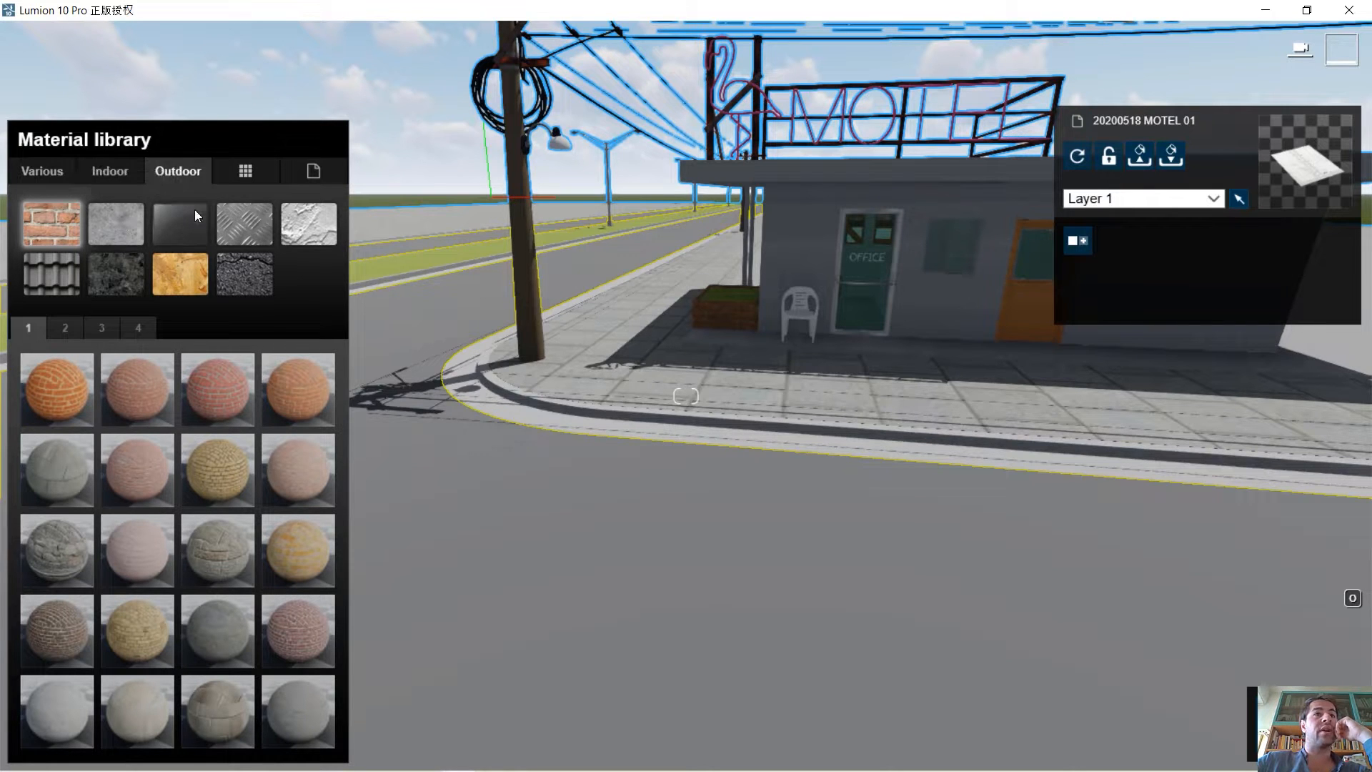
click(250, 272)
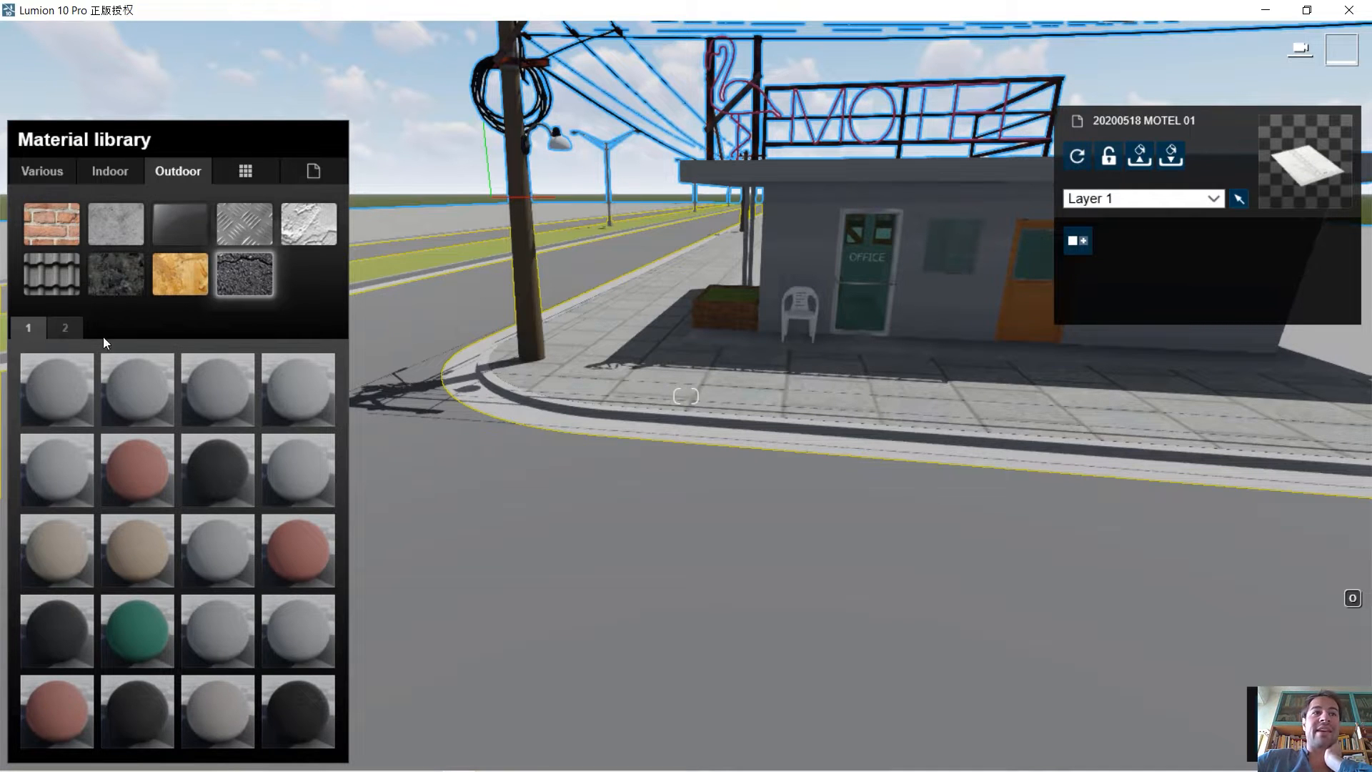
click(66, 328)
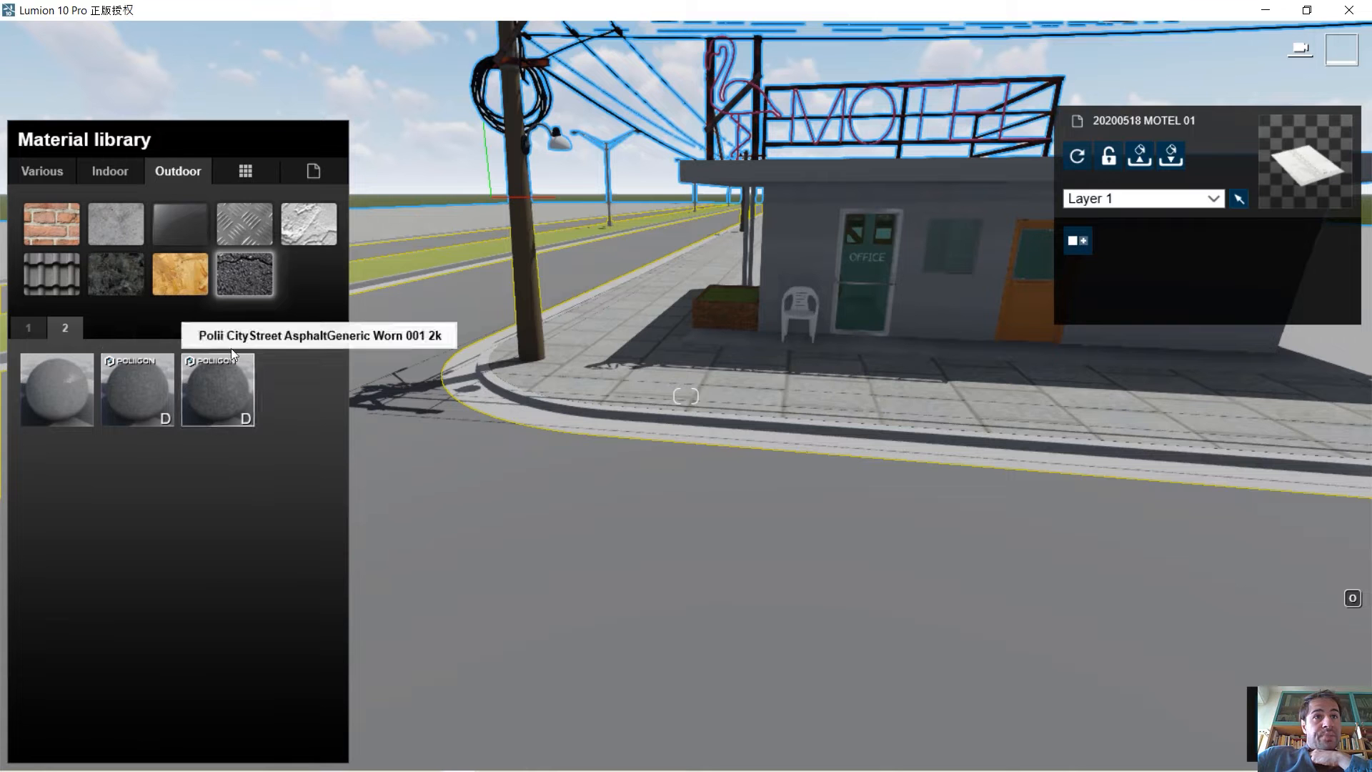
click(47, 395)
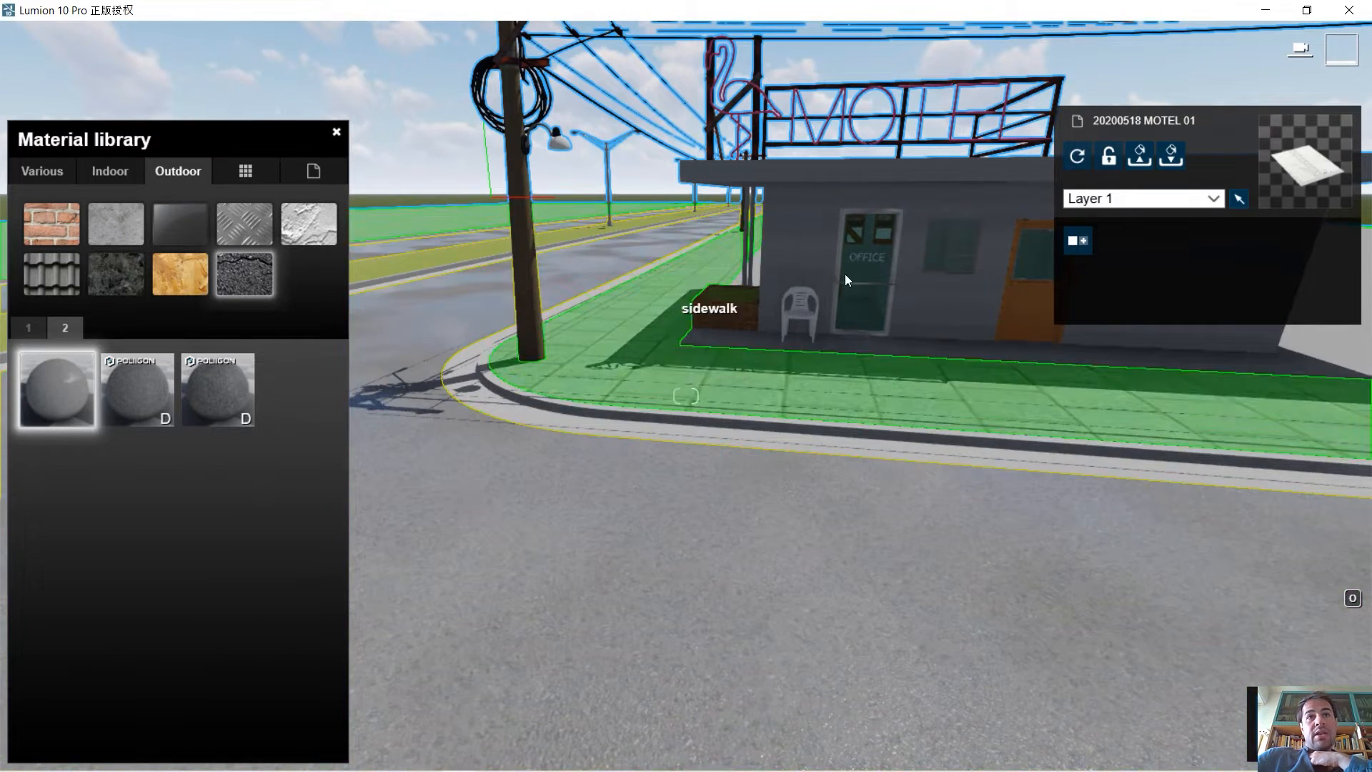
Compare the corner curb, sidewalk and street with the motel reference photo, minimising the photo after each look.
click(493, 759)
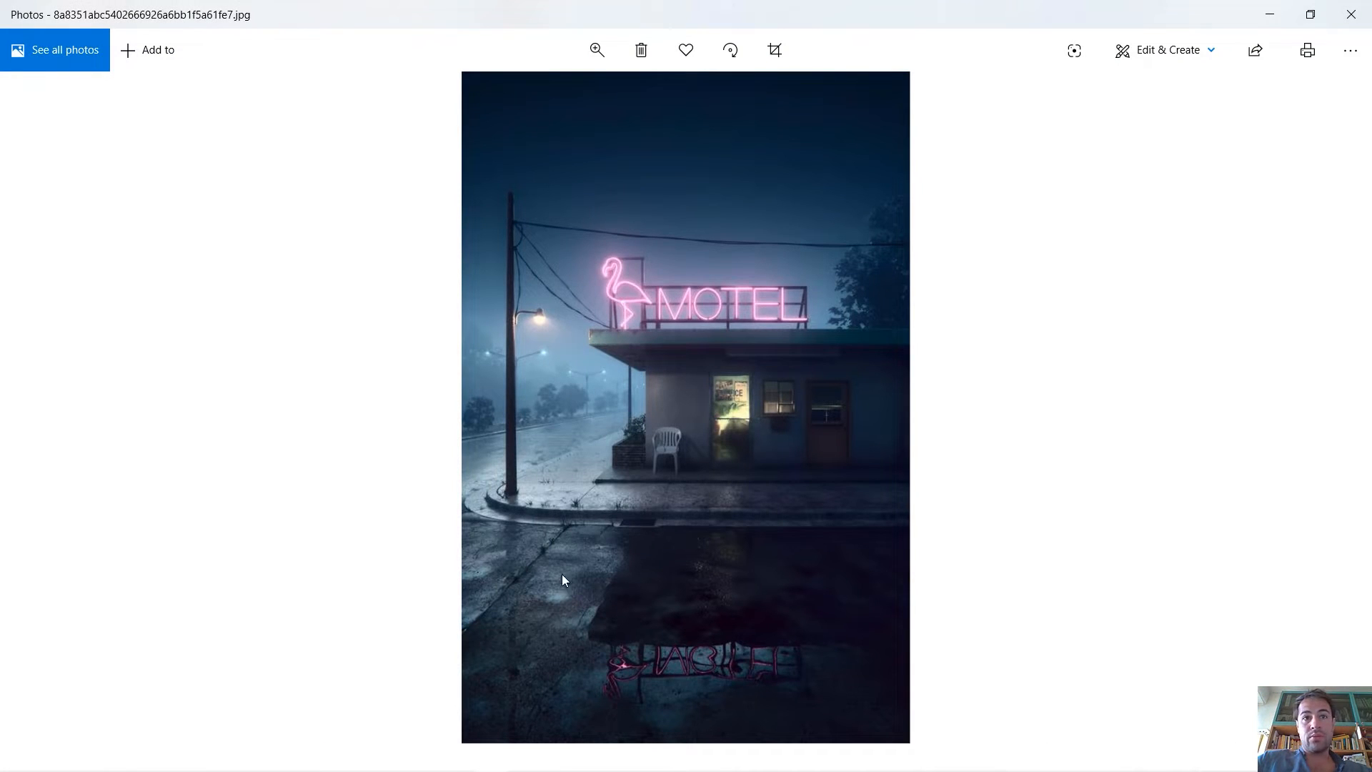
click(1270, 14)
right_drag(615, 382, 791, 494)
key(w)
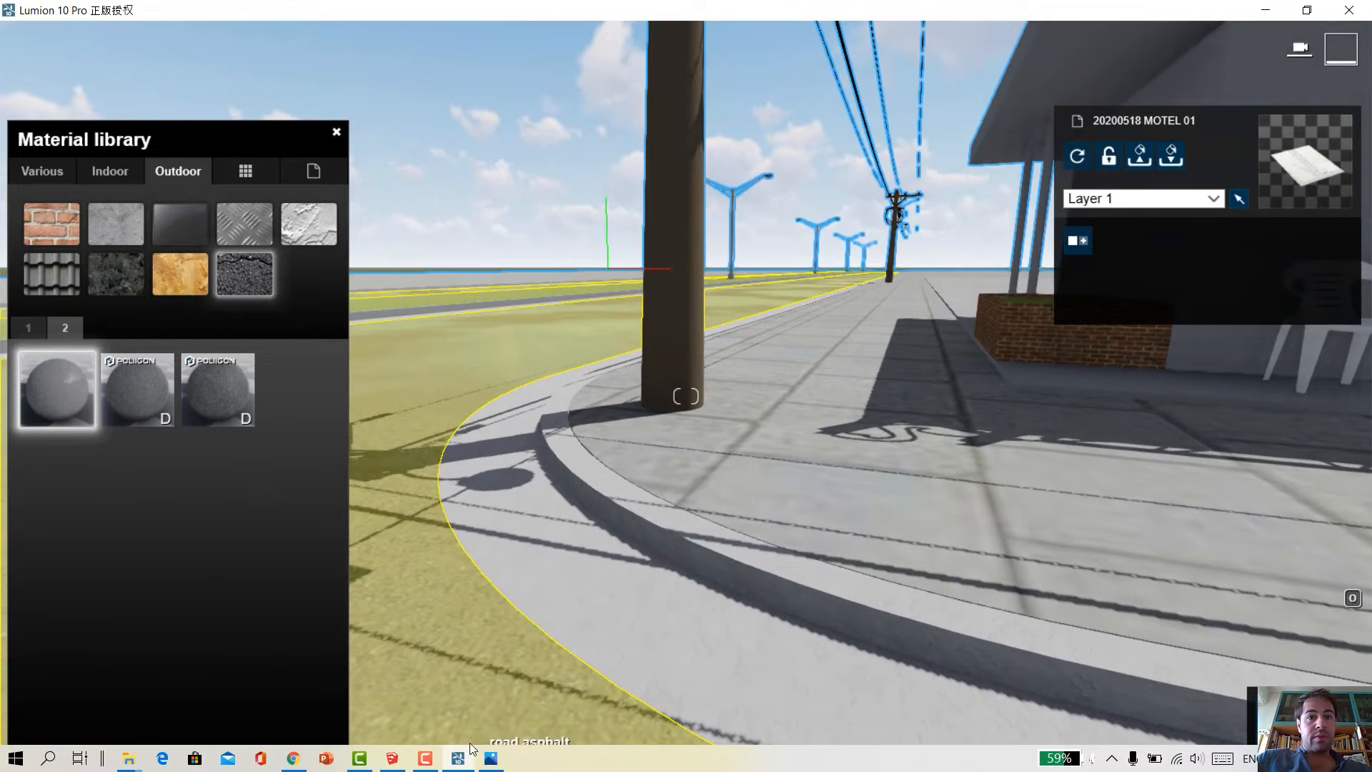
click(492, 759)
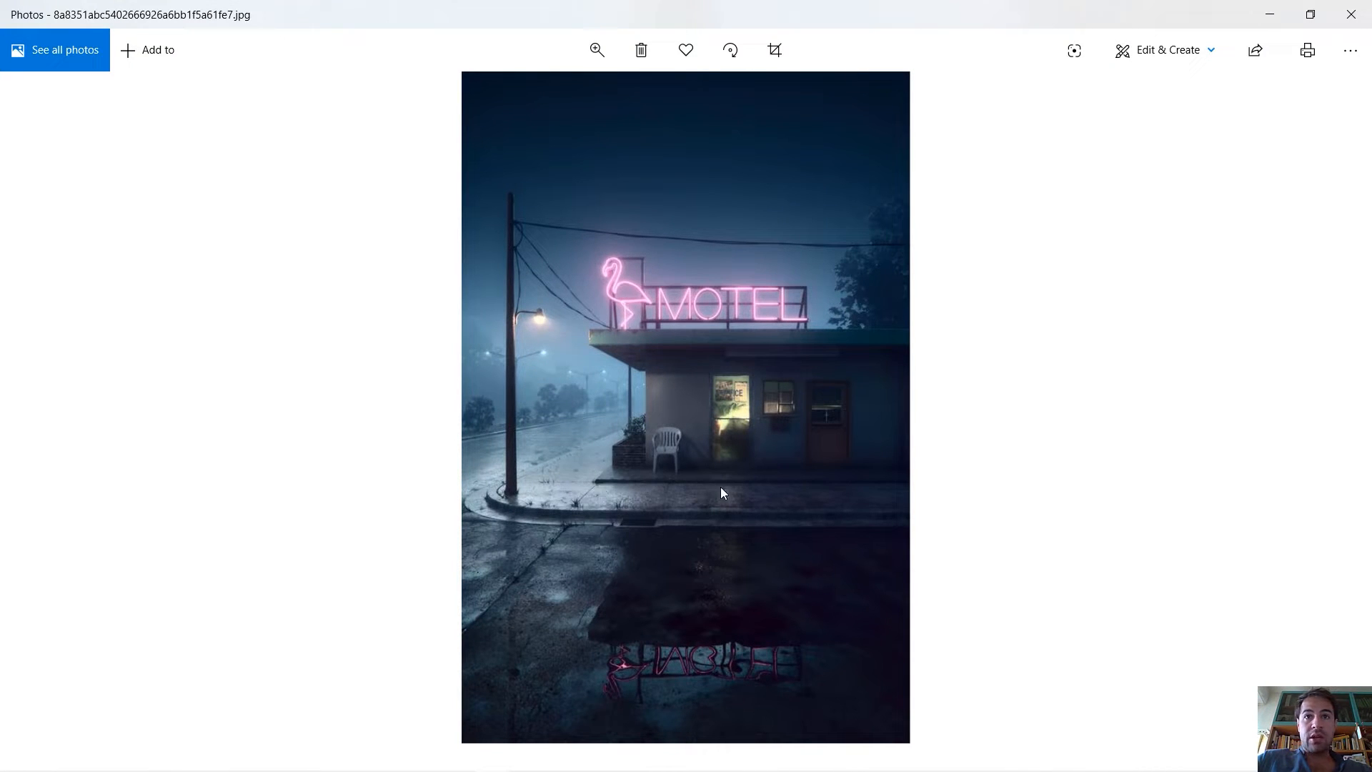
click(1261, 17)
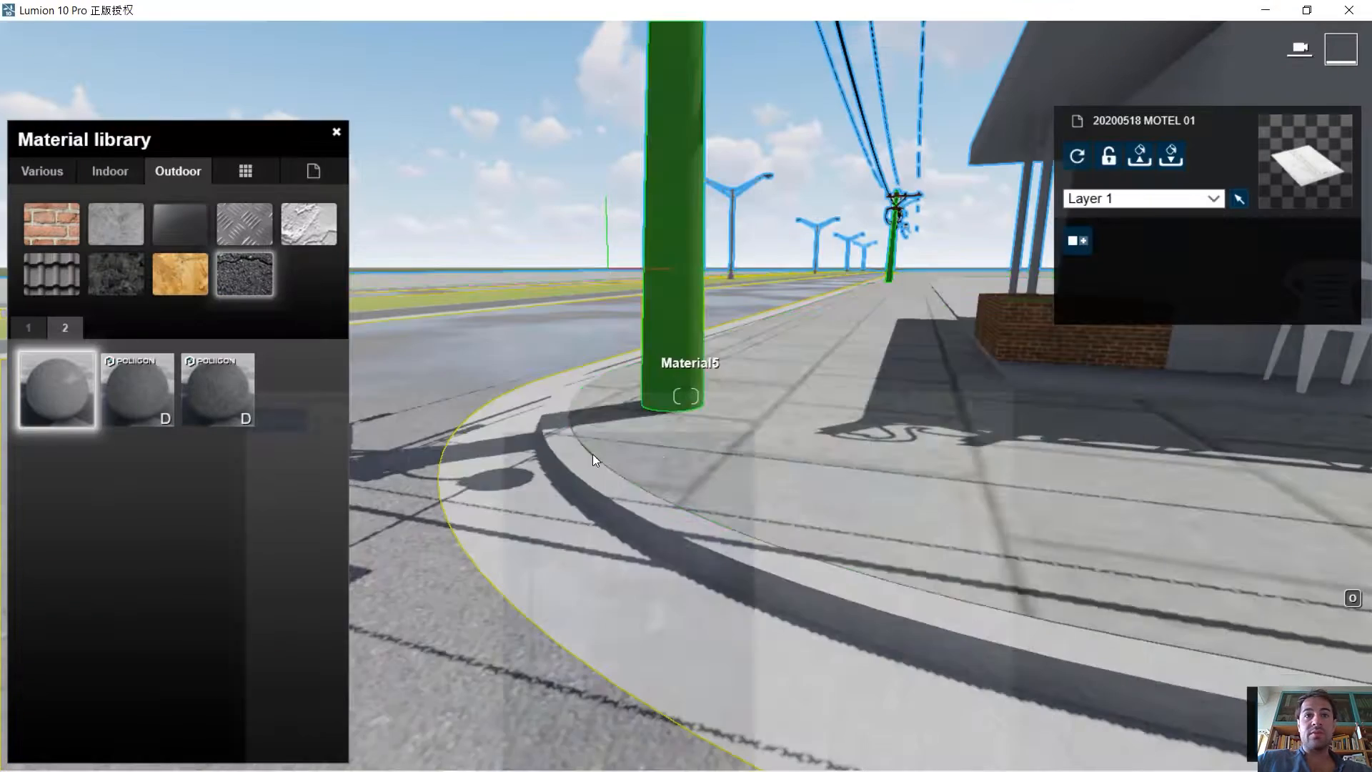
Select the sidewalk surface around the motel corner and apply the outdoor concrete material Concrete 004 1024.
key(s)
right_drag(786, 484, 791, 479)
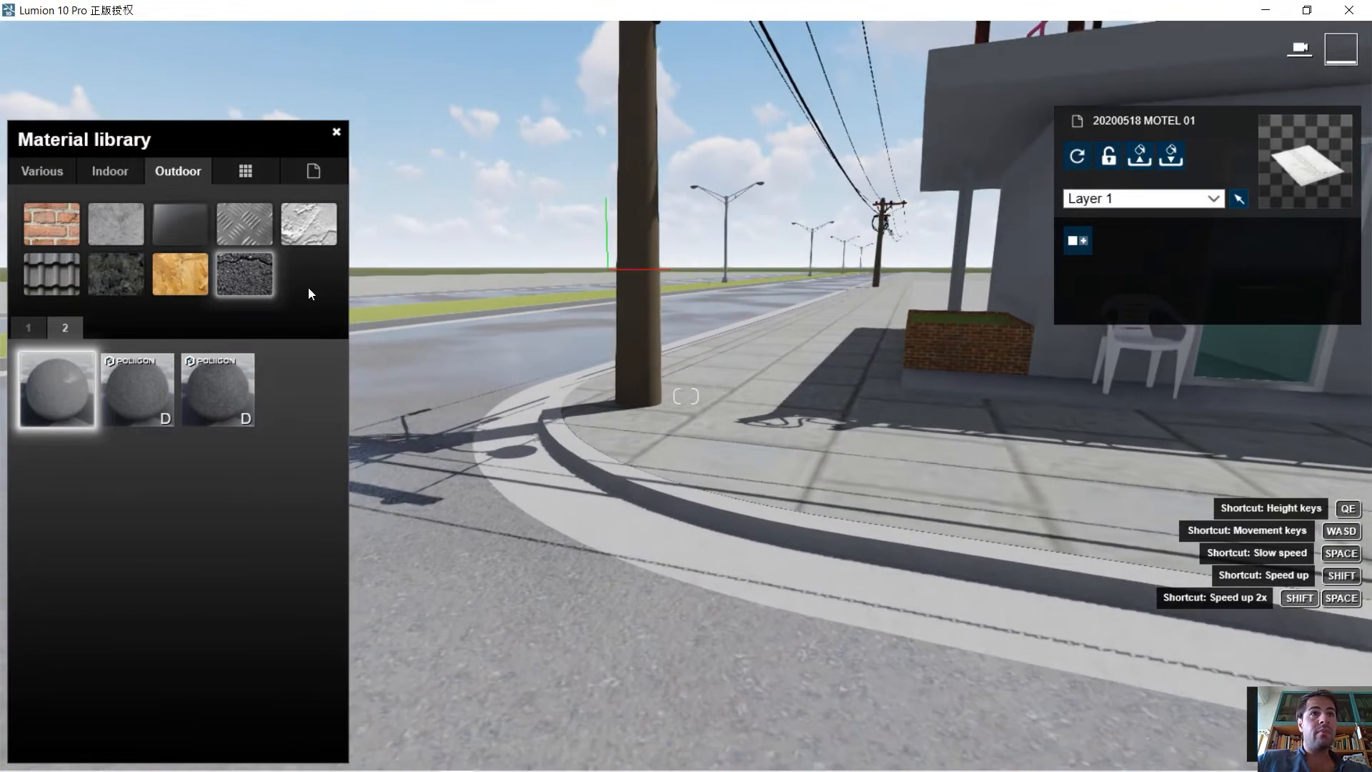
click(906, 465)
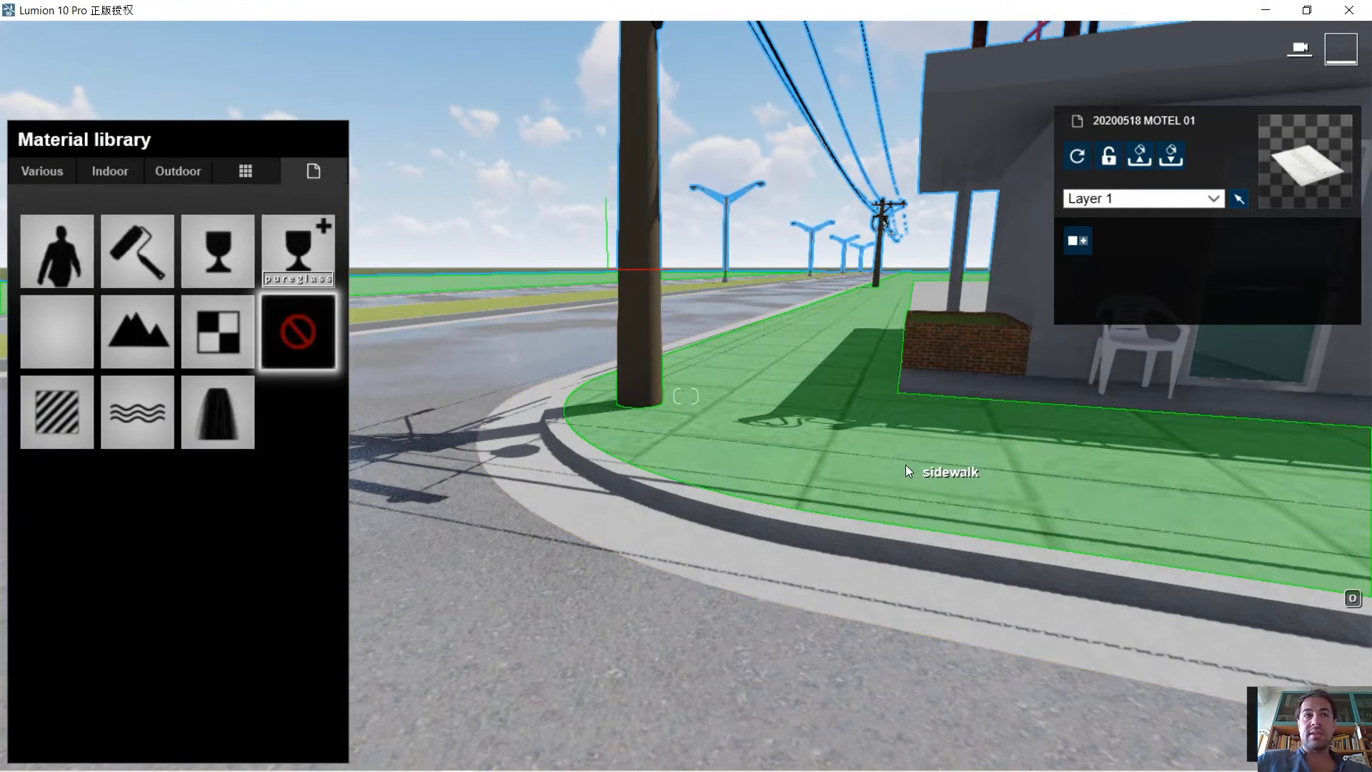
click(164, 167)
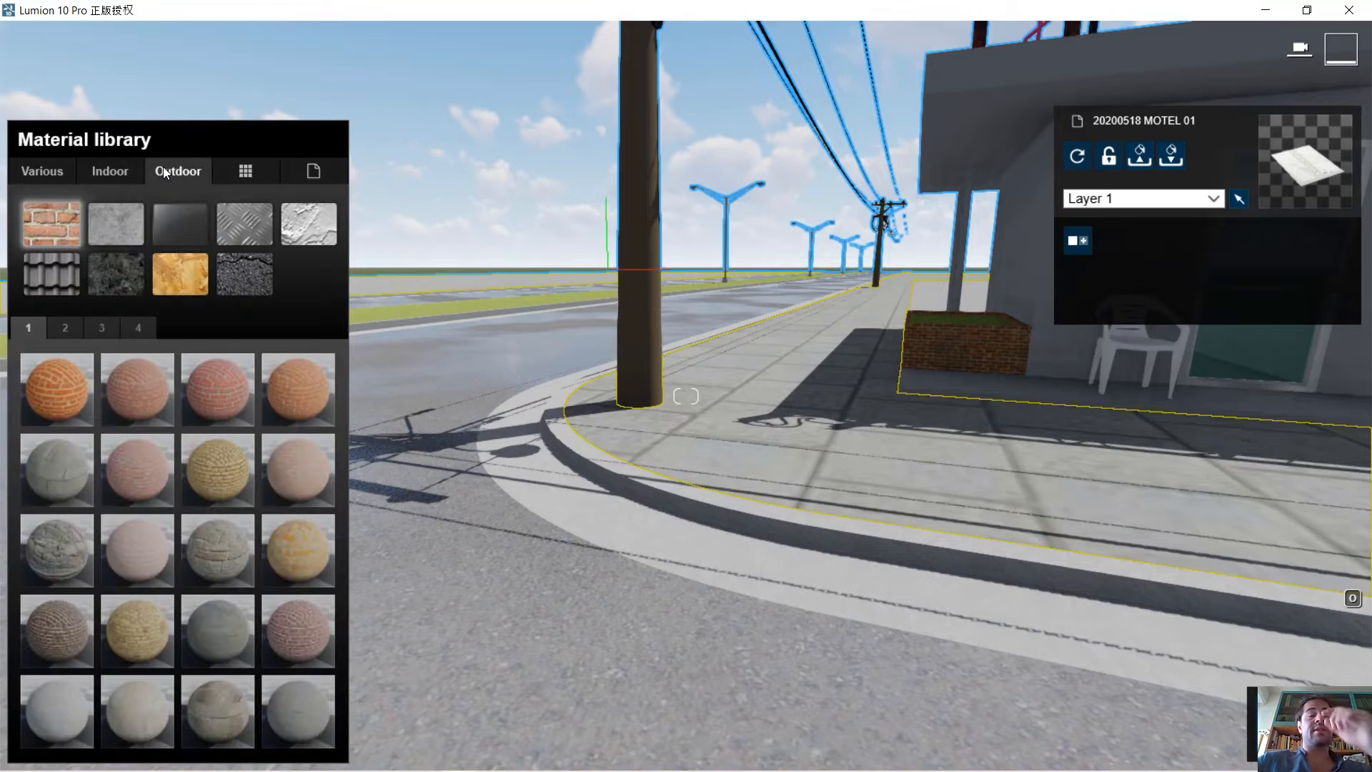
click(120, 224)
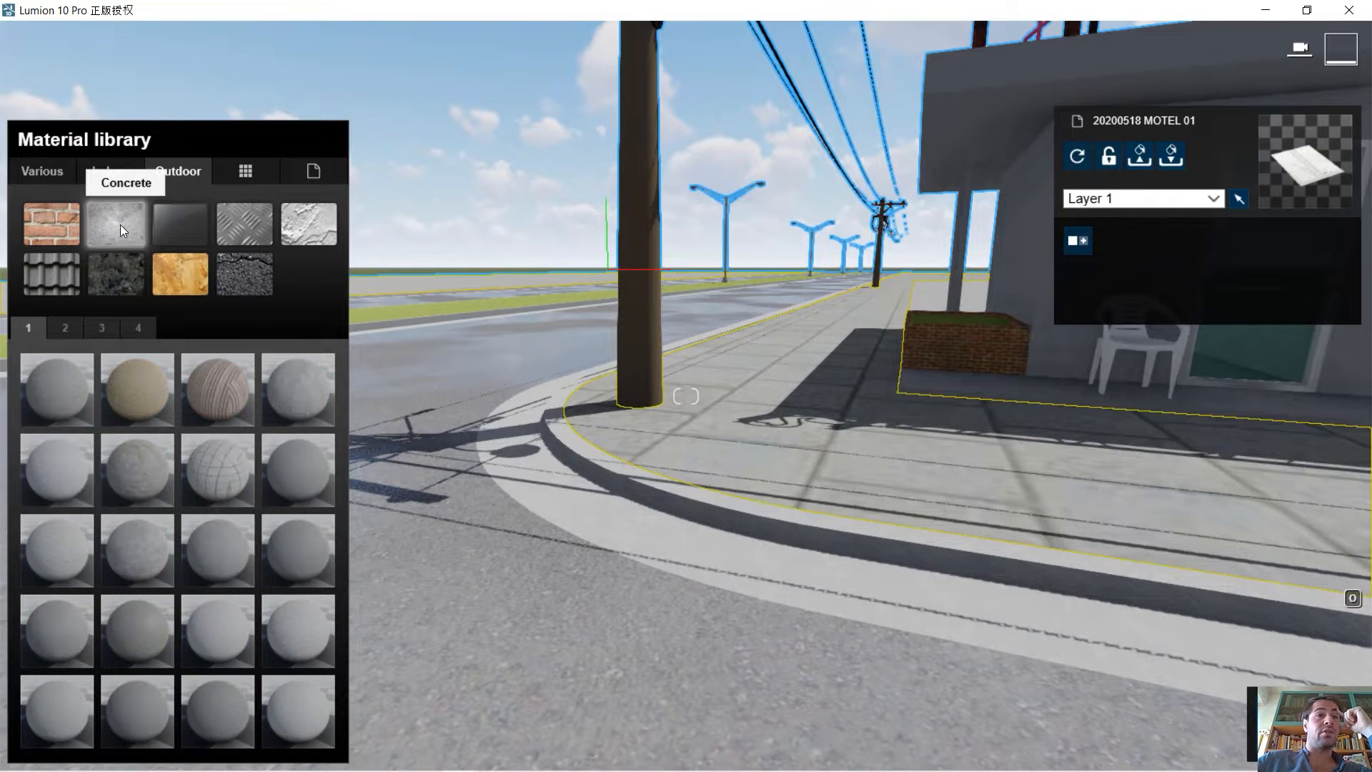
click(292, 385)
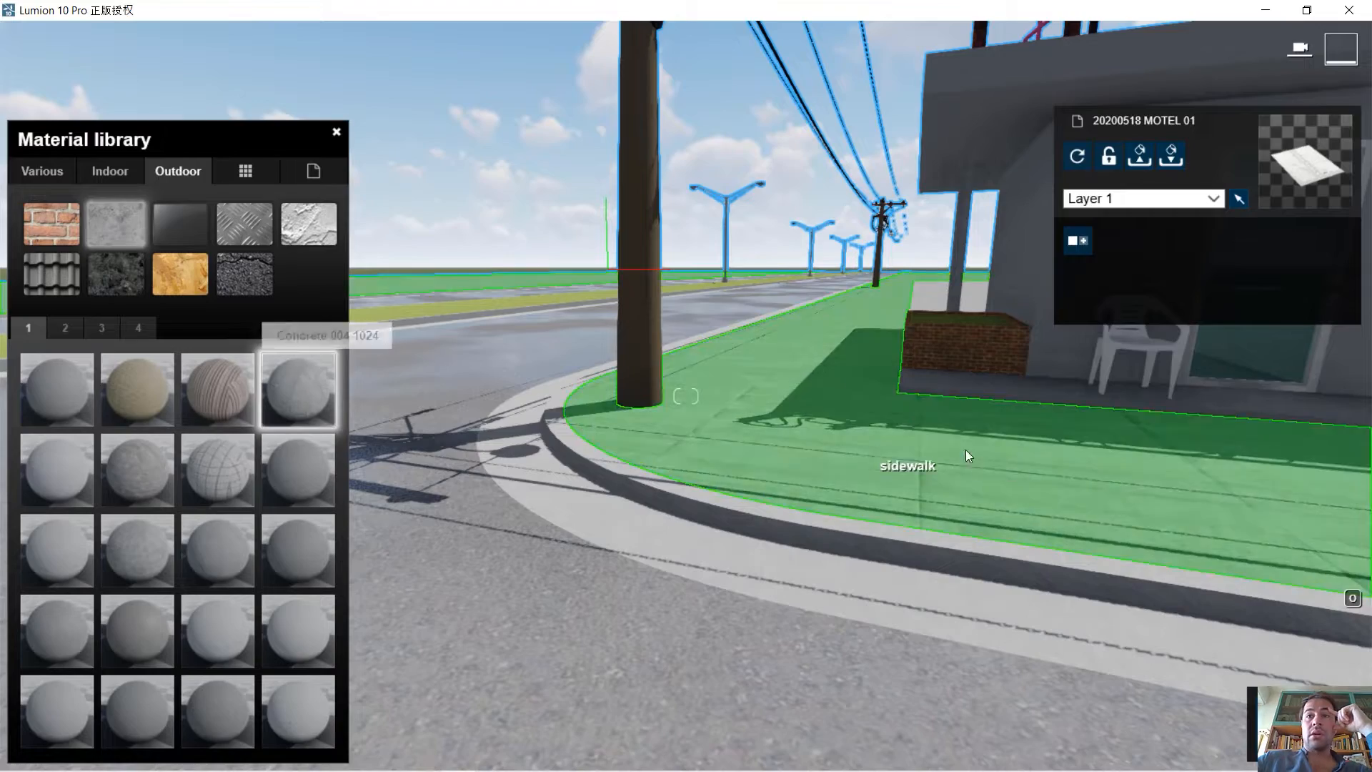
Look down closely at the sidewalk and try outdoor concretes on it, including Concrete 007 1024, Concrete 011 1024 and Concrete 015 1024.
right_drag(808, 307, 828, 385)
key(w)
key(s)
key(w)
key(s)
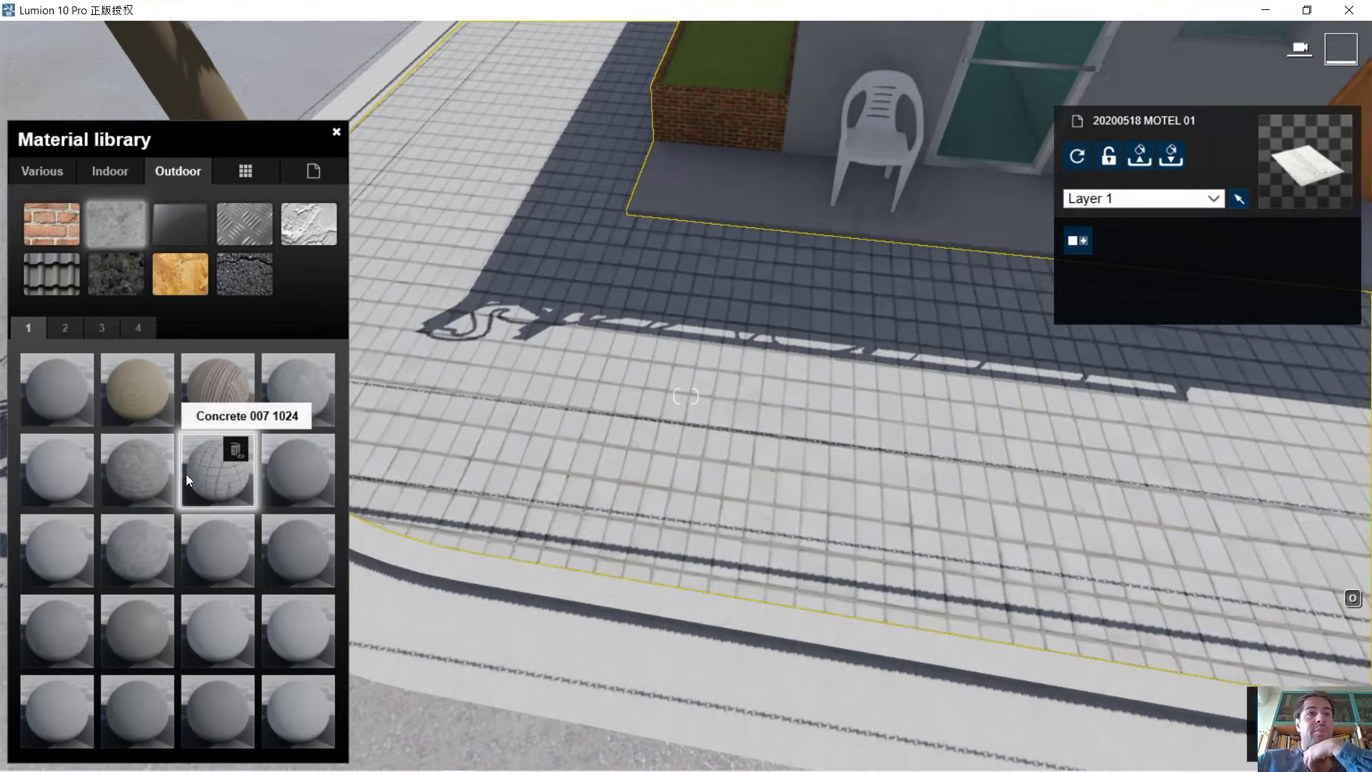
click(77, 478)
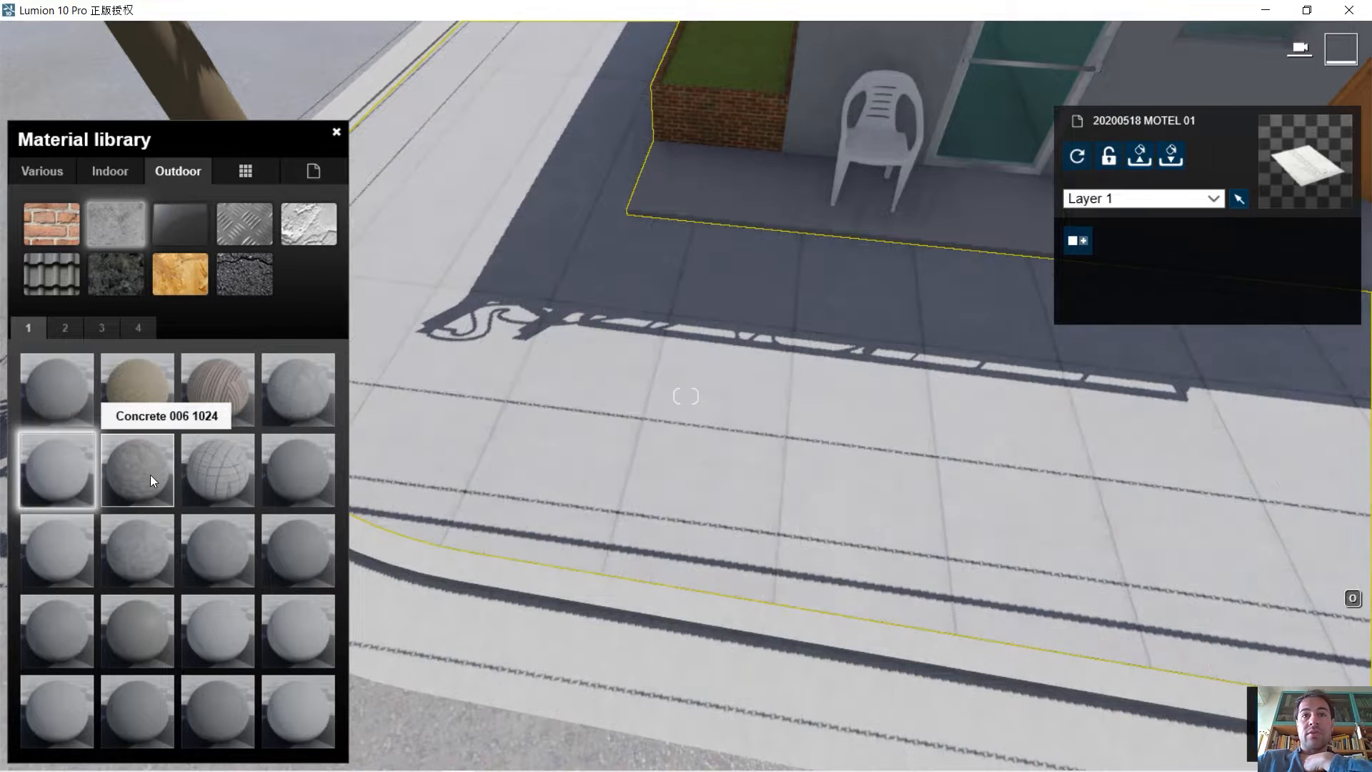
right_drag(861, 354, 860, 367)
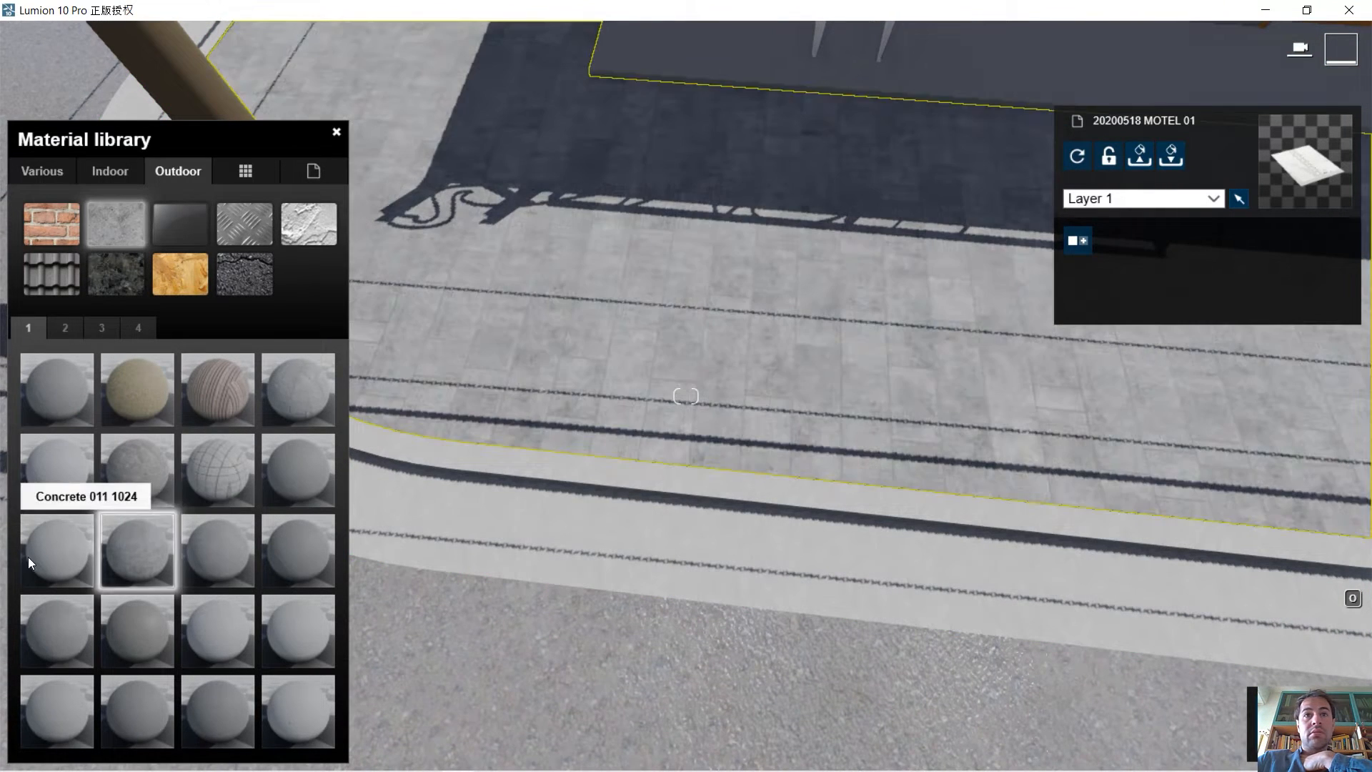
click(28, 556)
click(45, 625)
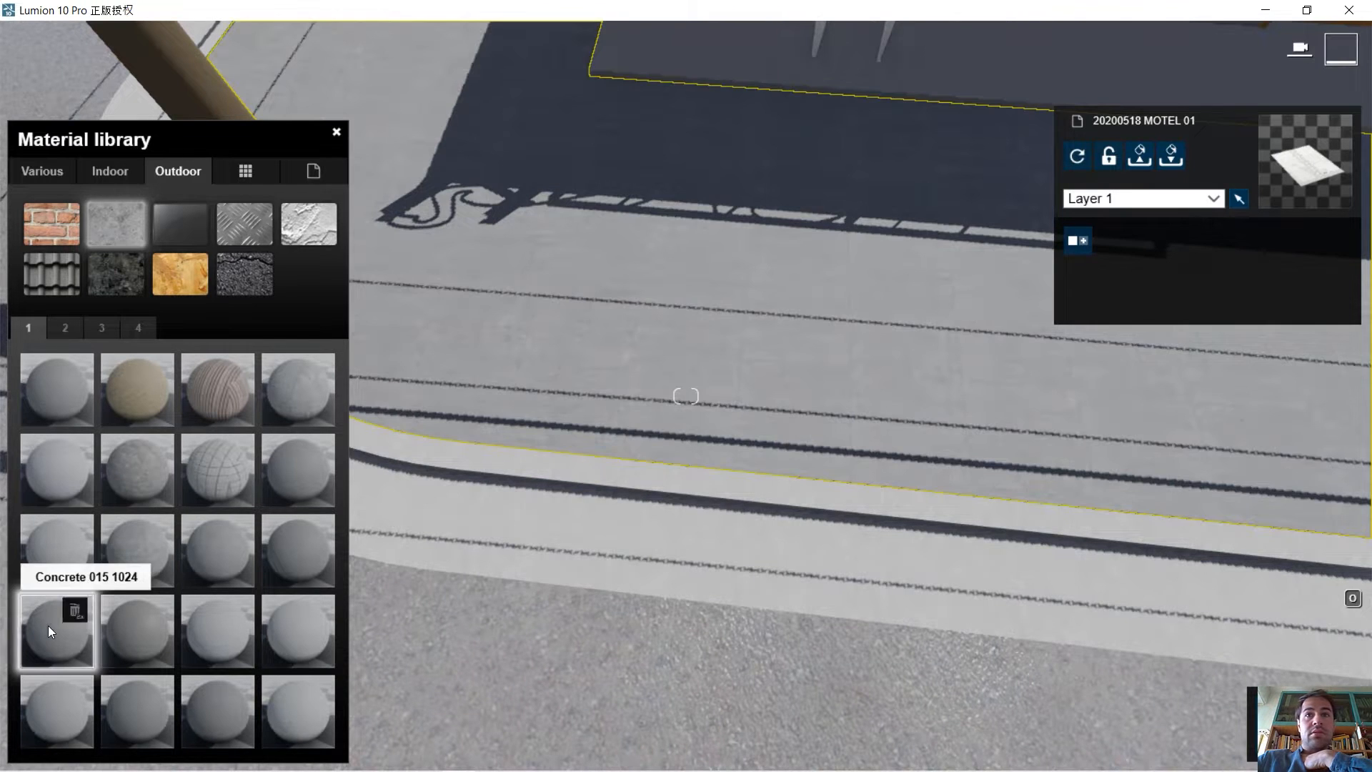
Try more first-page concretes on the sidewalk, including Concrete 018 1024, Concrete 010 1024 and Concrete 021 1024.
click(315, 623)
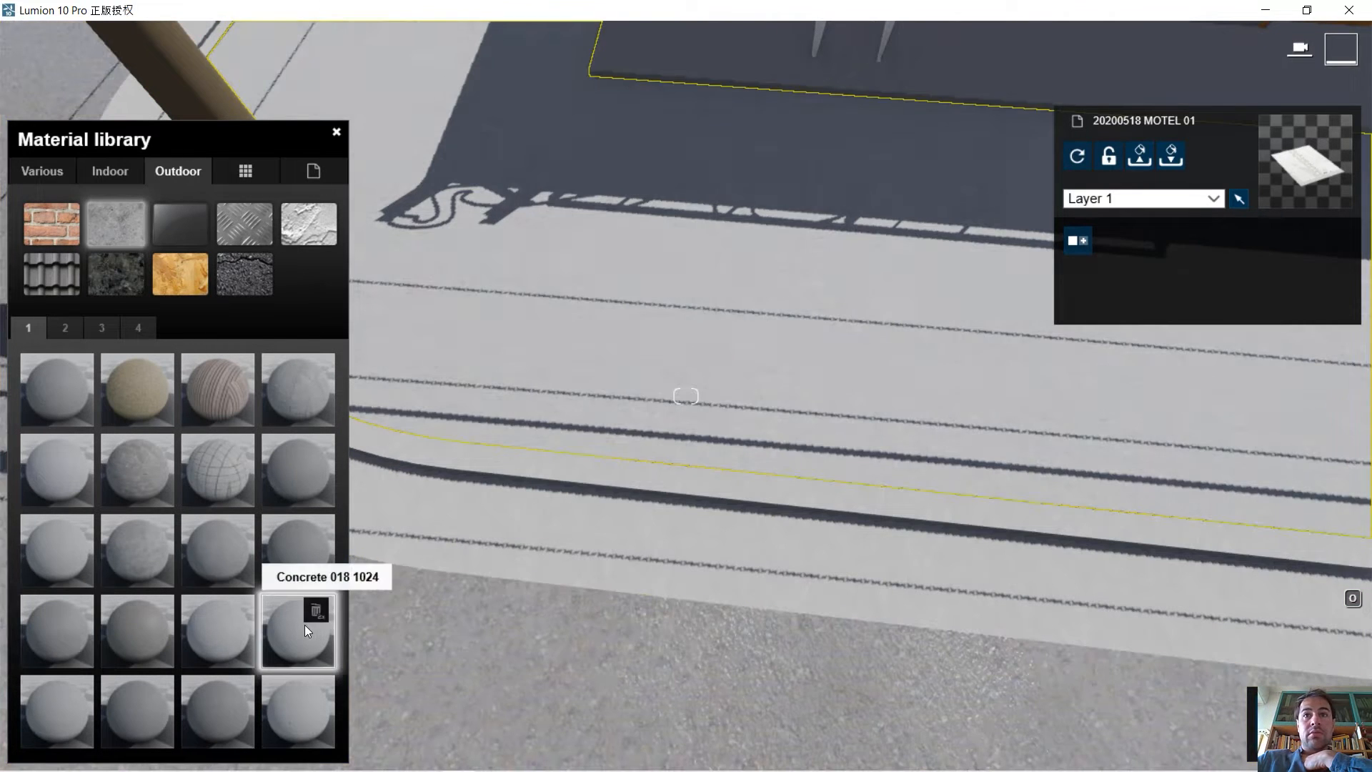
click(294, 571)
click(220, 556)
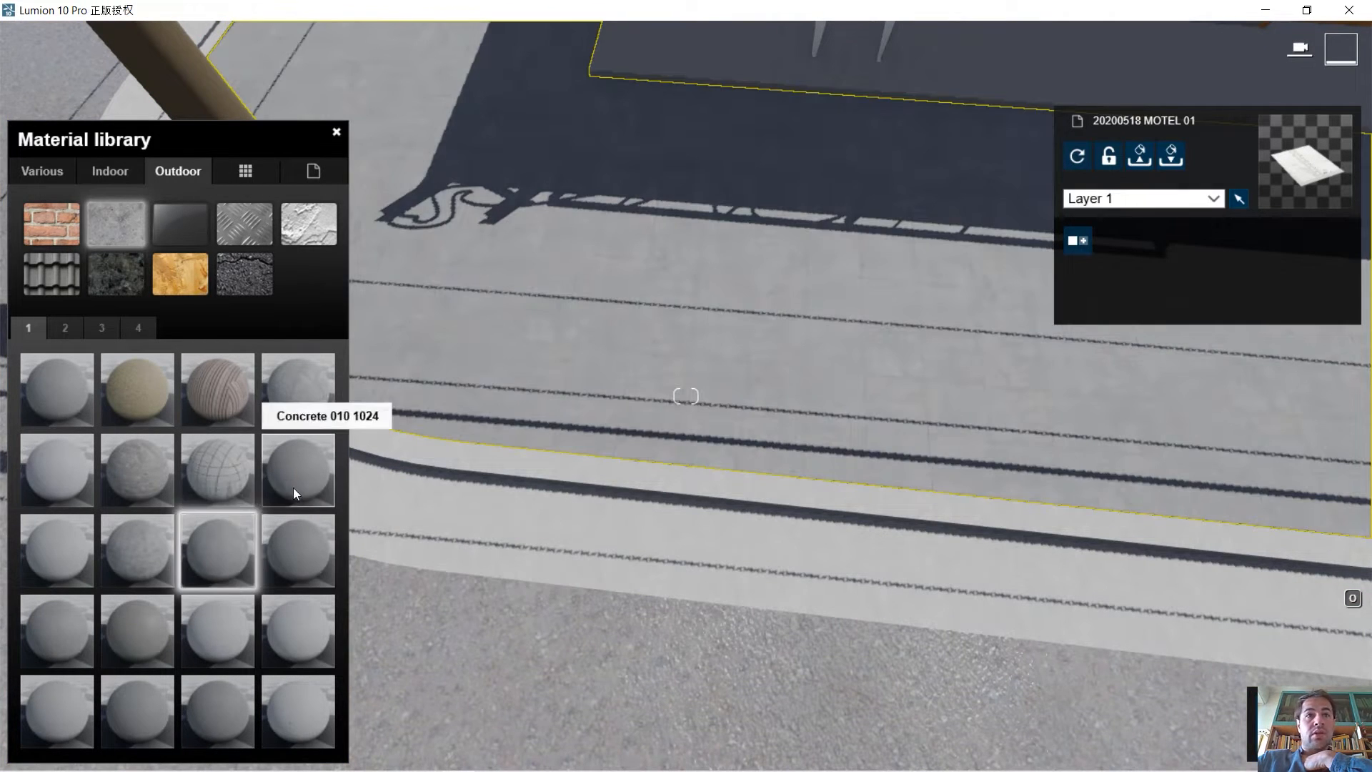
click(293, 488)
click(213, 482)
click(285, 696)
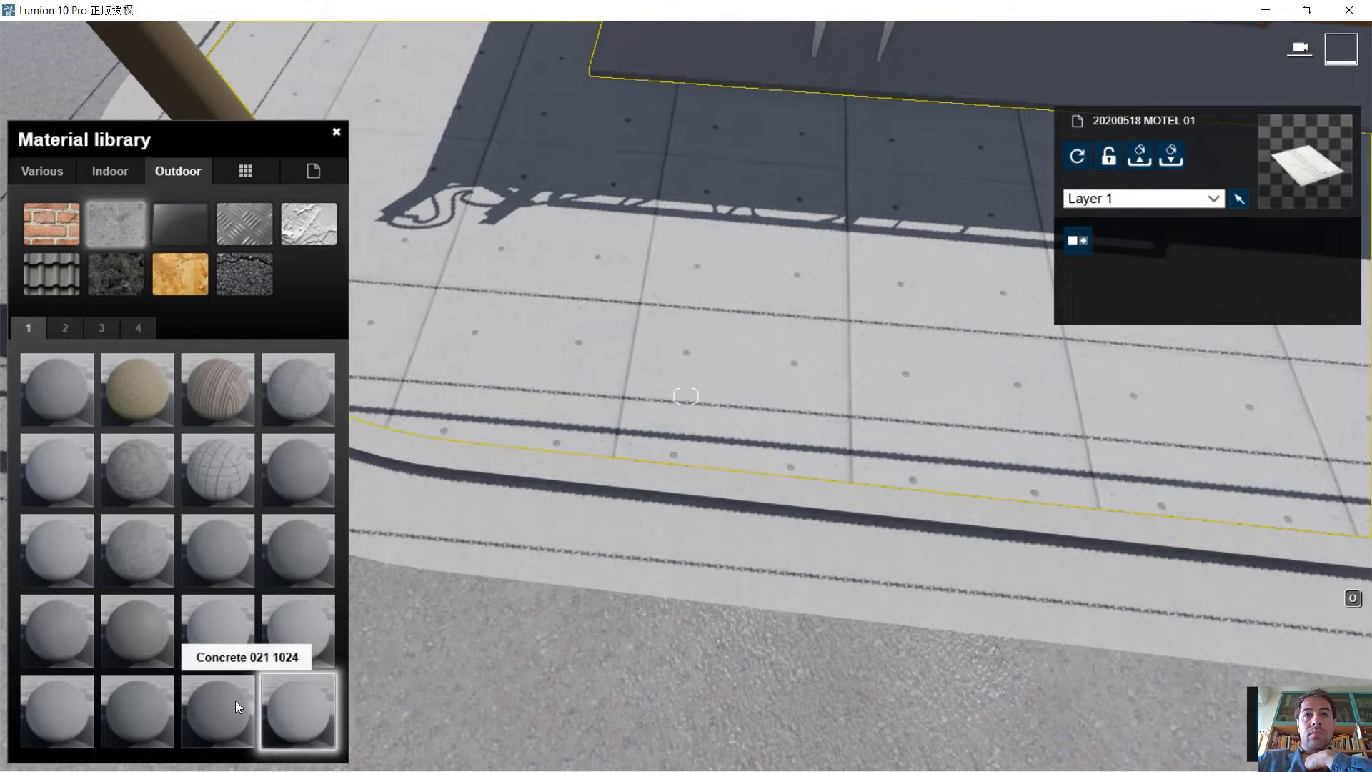
click(235, 700)
click(71, 708)
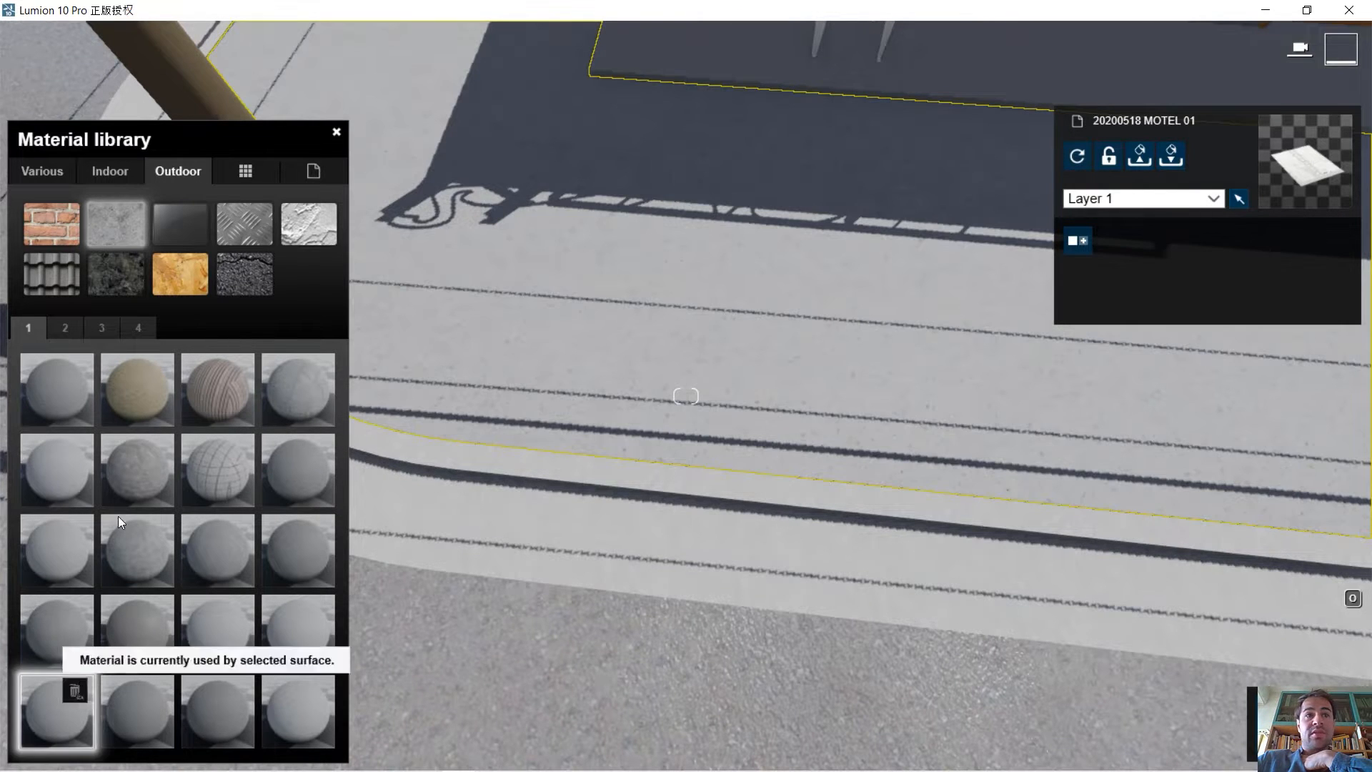
Try several concretes from the second page on the sidewalk, including Concrete 044 1024 and a greenish concrete.
click(66, 332)
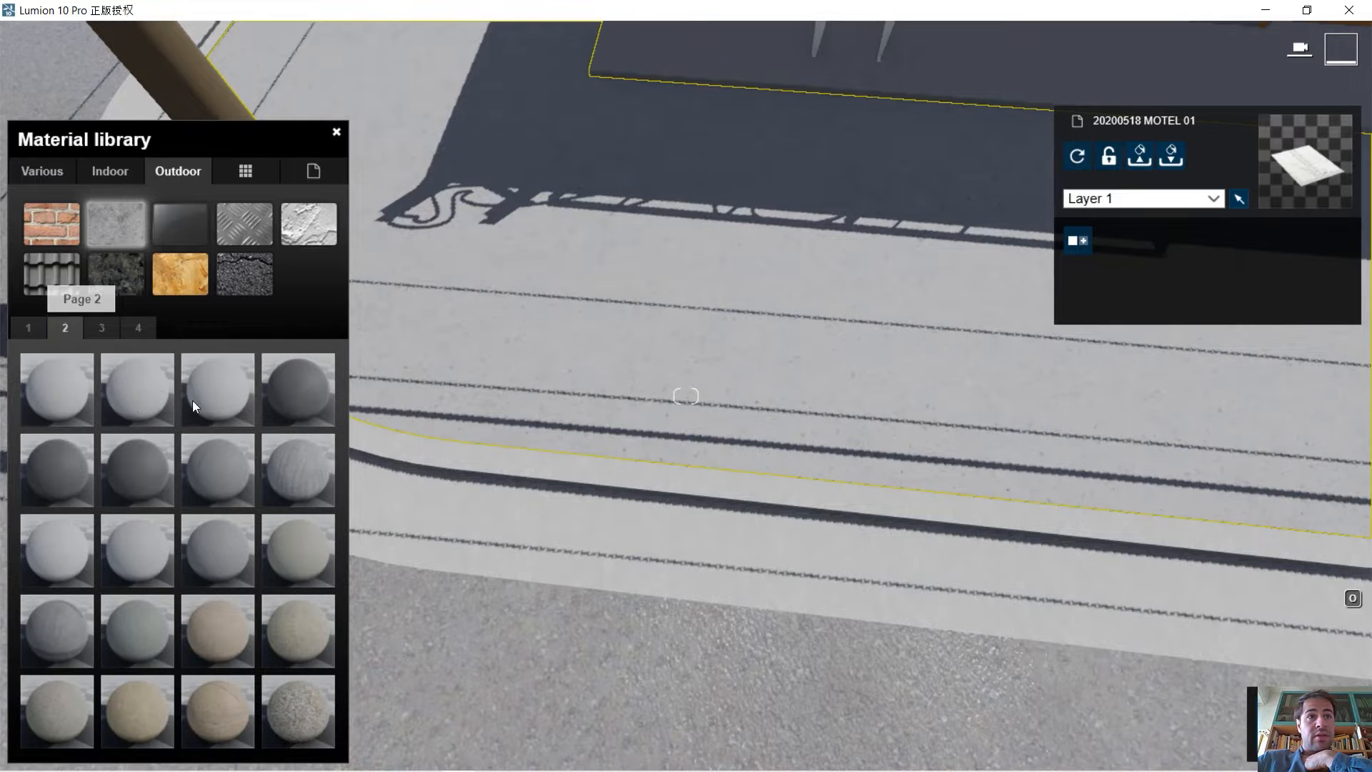
click(80, 392)
click(50, 490)
click(54, 542)
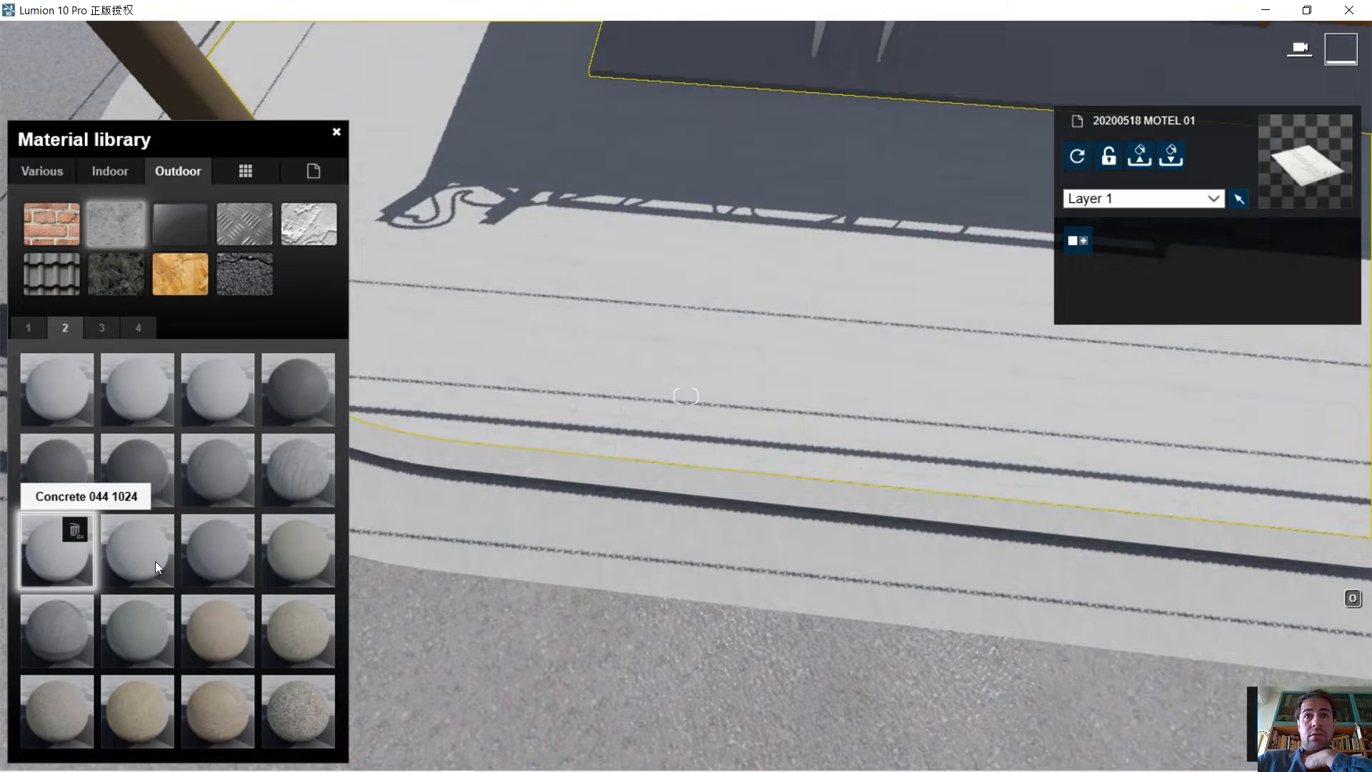
click(156, 561)
click(153, 654)
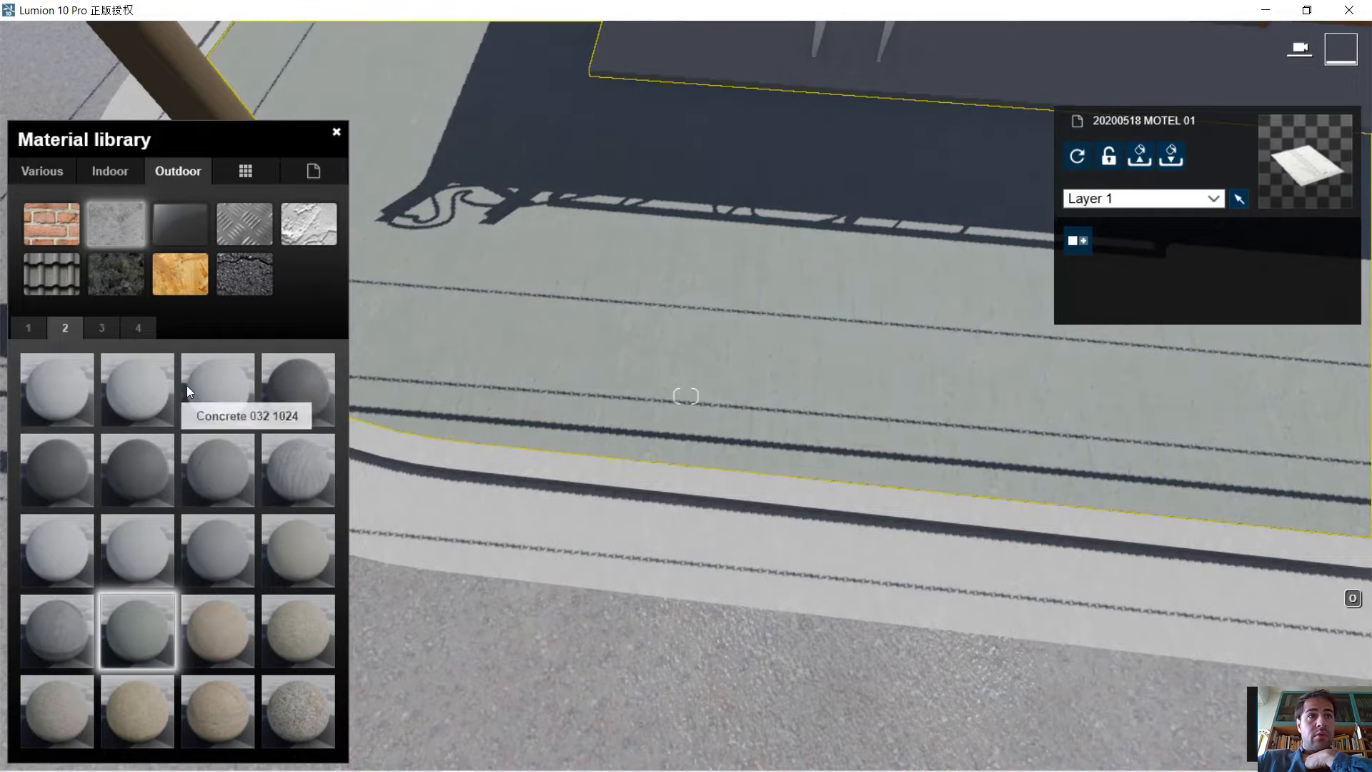
Try third-page concretes on the sidewalk, including Polii Concrete 021 VAR1 2K, Polii Concrete 07 2k and Polii Concrete 14 2k.
click(139, 330)
click(101, 331)
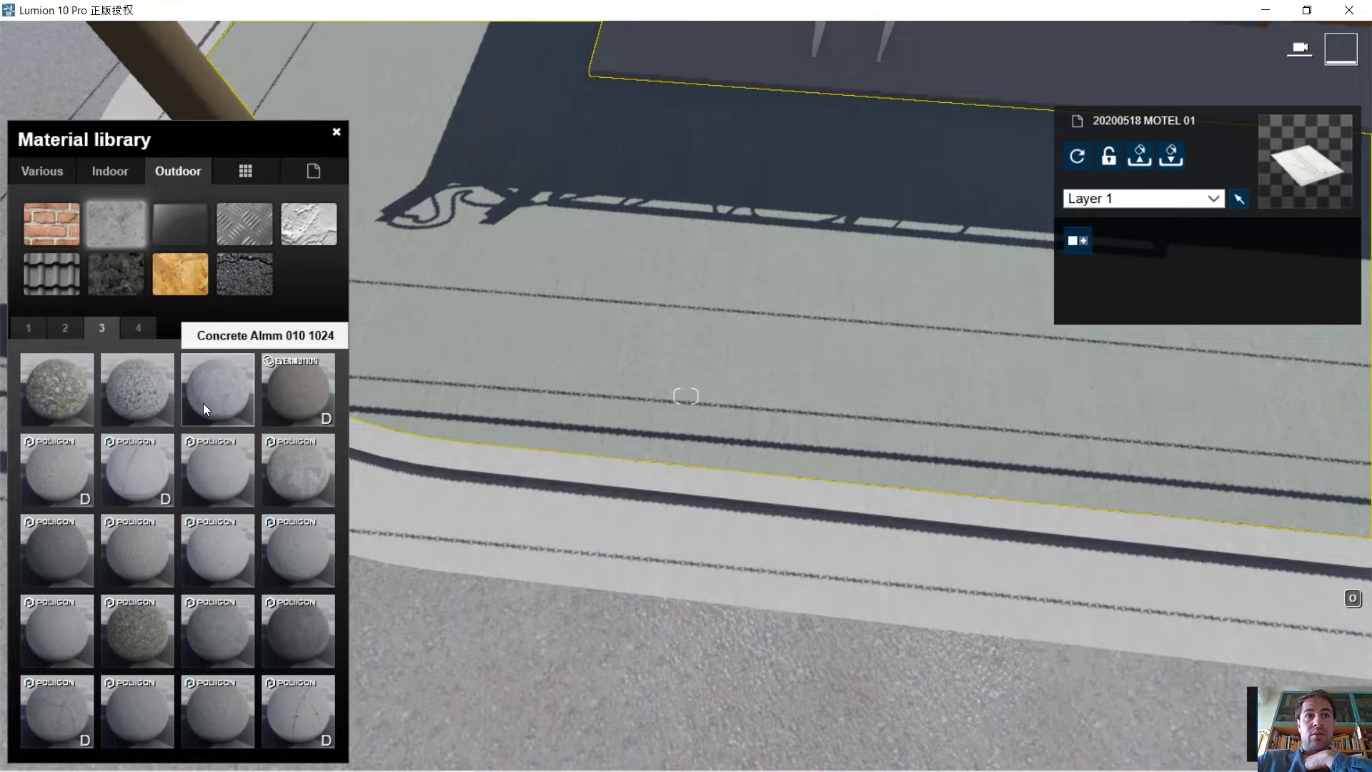
click(277, 394)
click(281, 472)
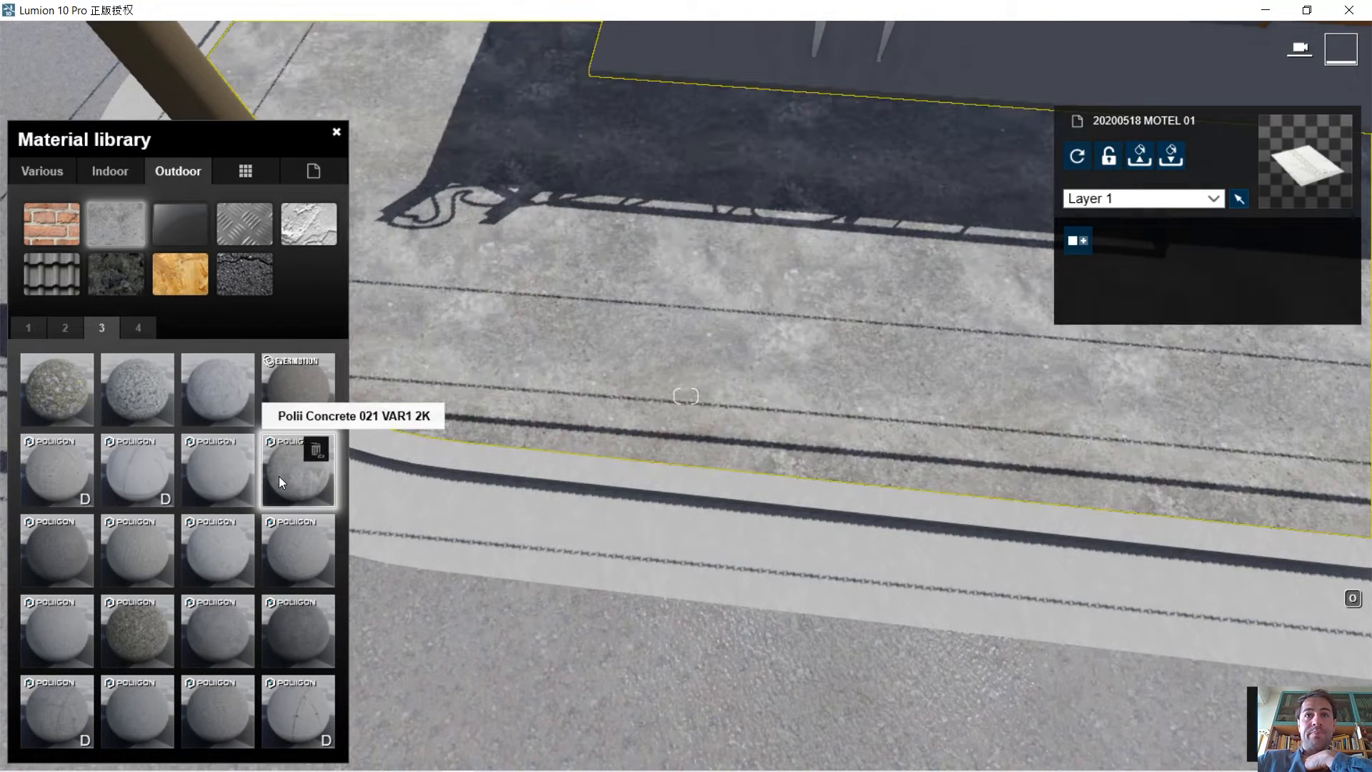
click(212, 481)
click(144, 478)
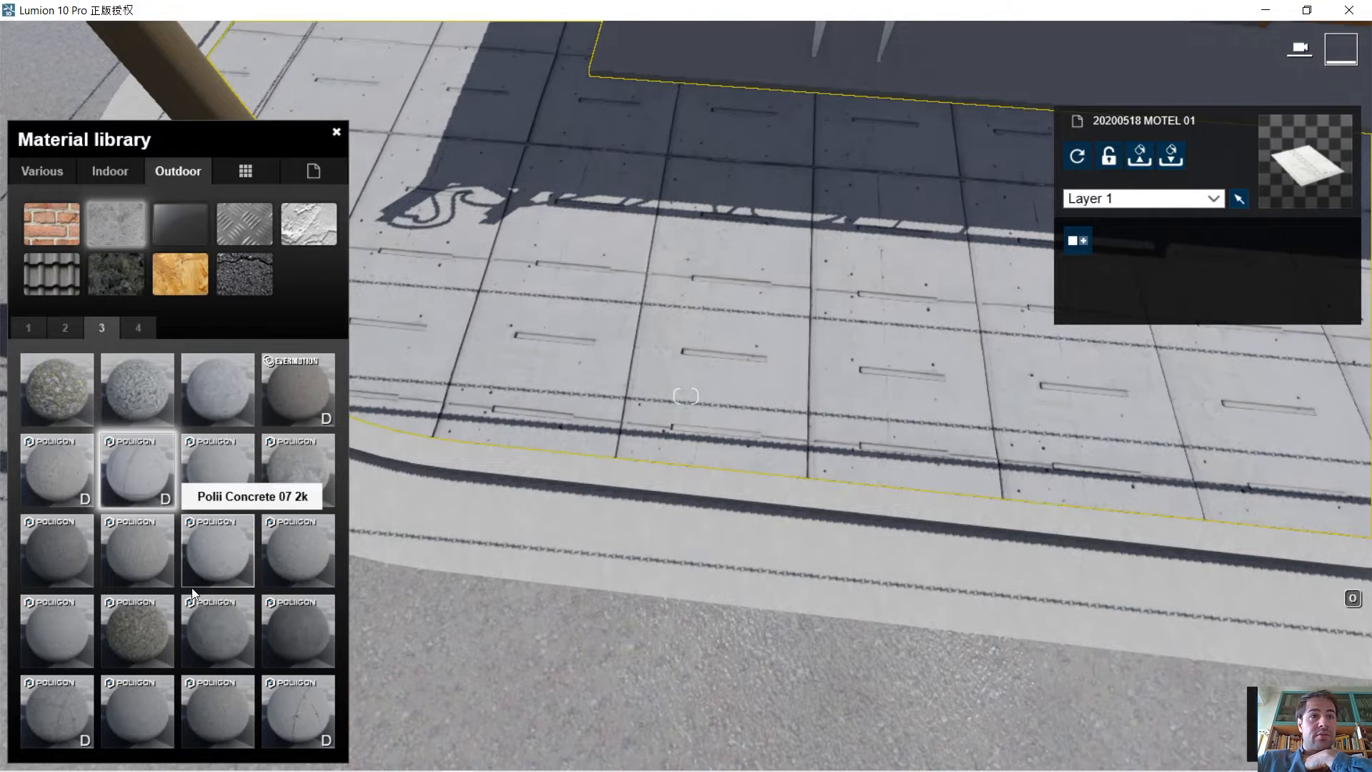
click(222, 551)
click(297, 552)
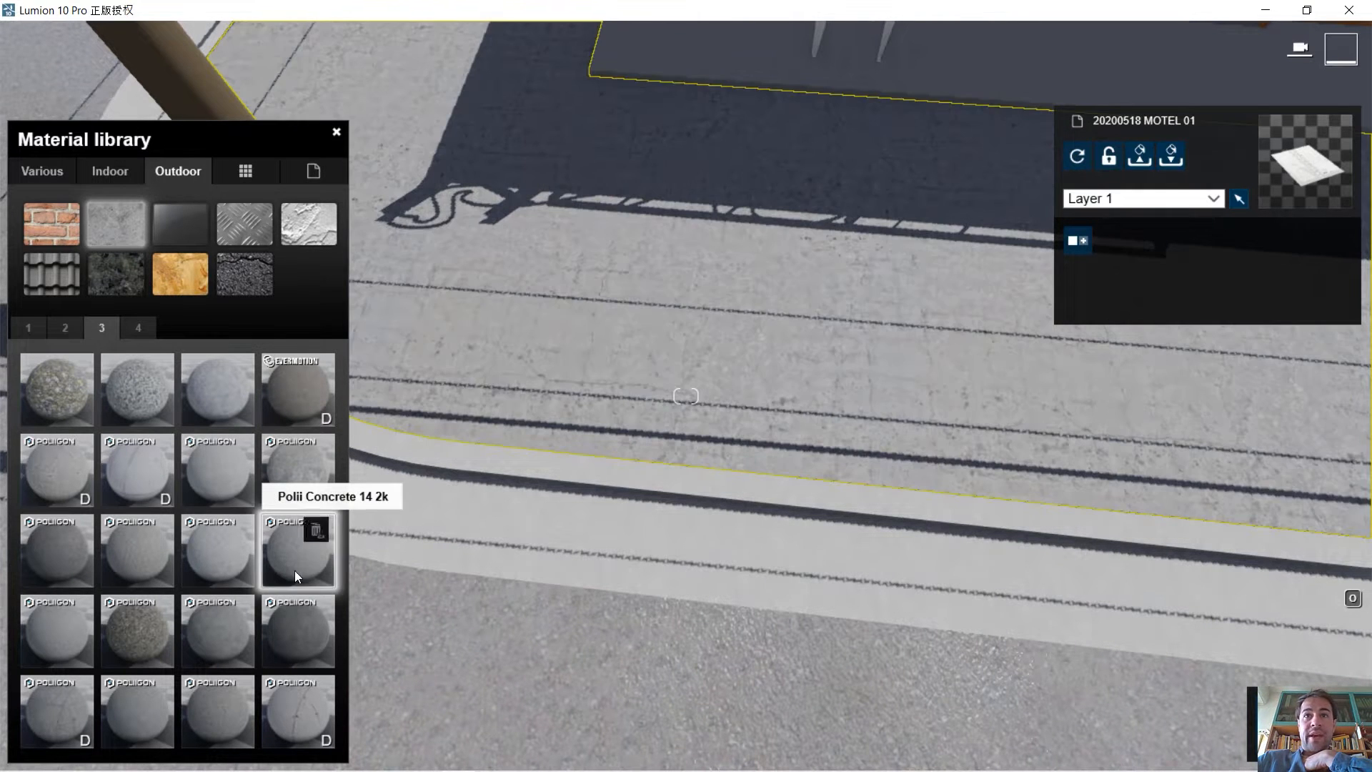
Try the remaining Poliigon concretes in the third page's last two rows on the sidewalk, including Polii Concrete 16 2k and Polii Concrete 30 2k.
click(299, 652)
click(199, 640)
click(114, 637)
click(30, 645)
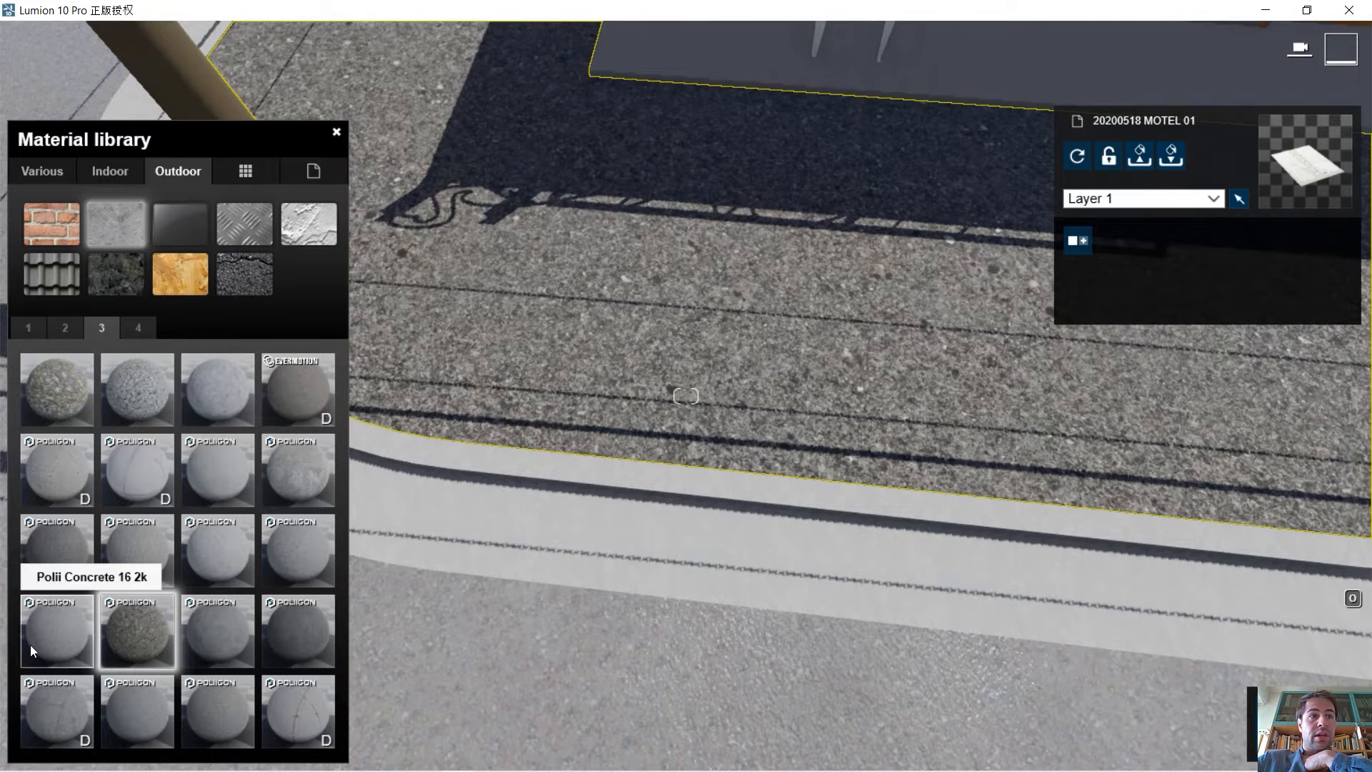
click(57, 700)
click(137, 704)
click(218, 704)
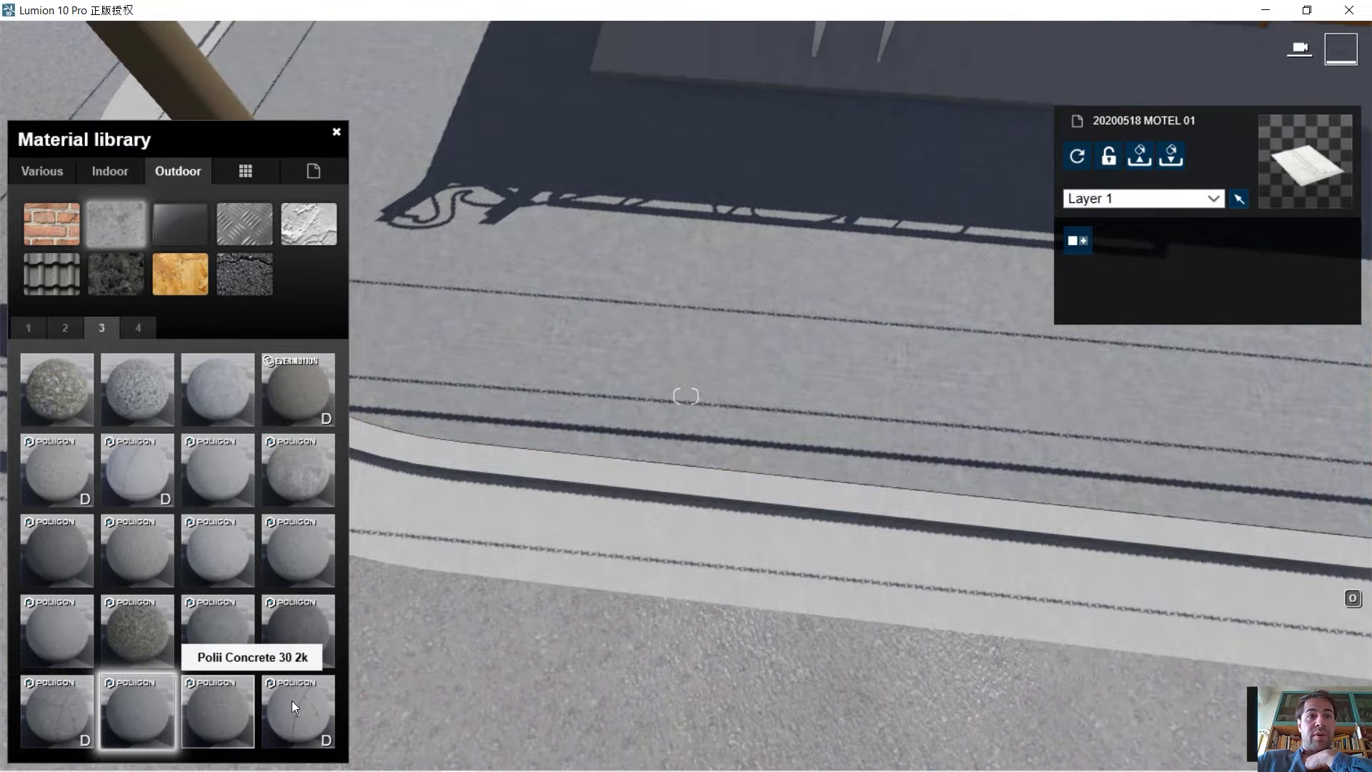
click(302, 702)
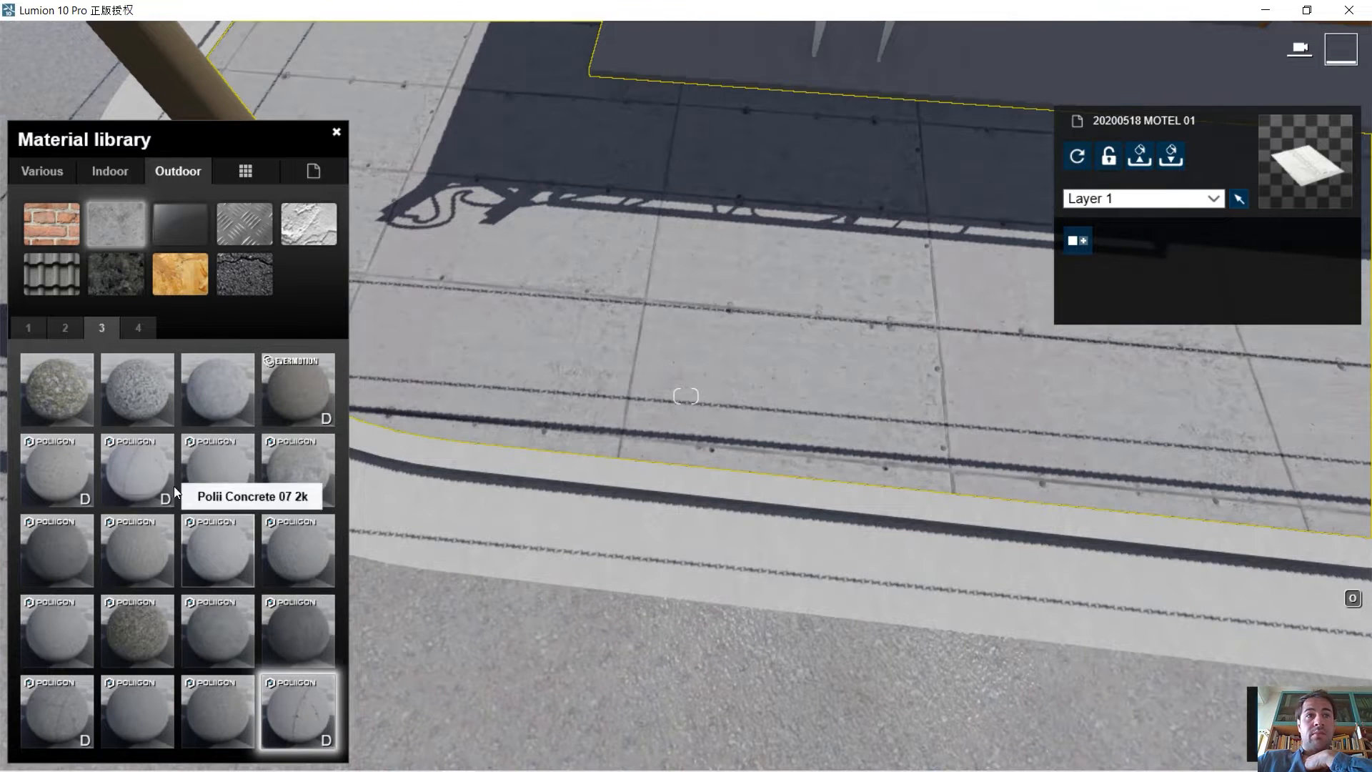
Try Polii Concrete Plates 02 VAR1 2K and the glossy concrete from the fourth page, and settle on Polii Concrete 32 2k for the sidewalk.
click(136, 329)
click(136, 402)
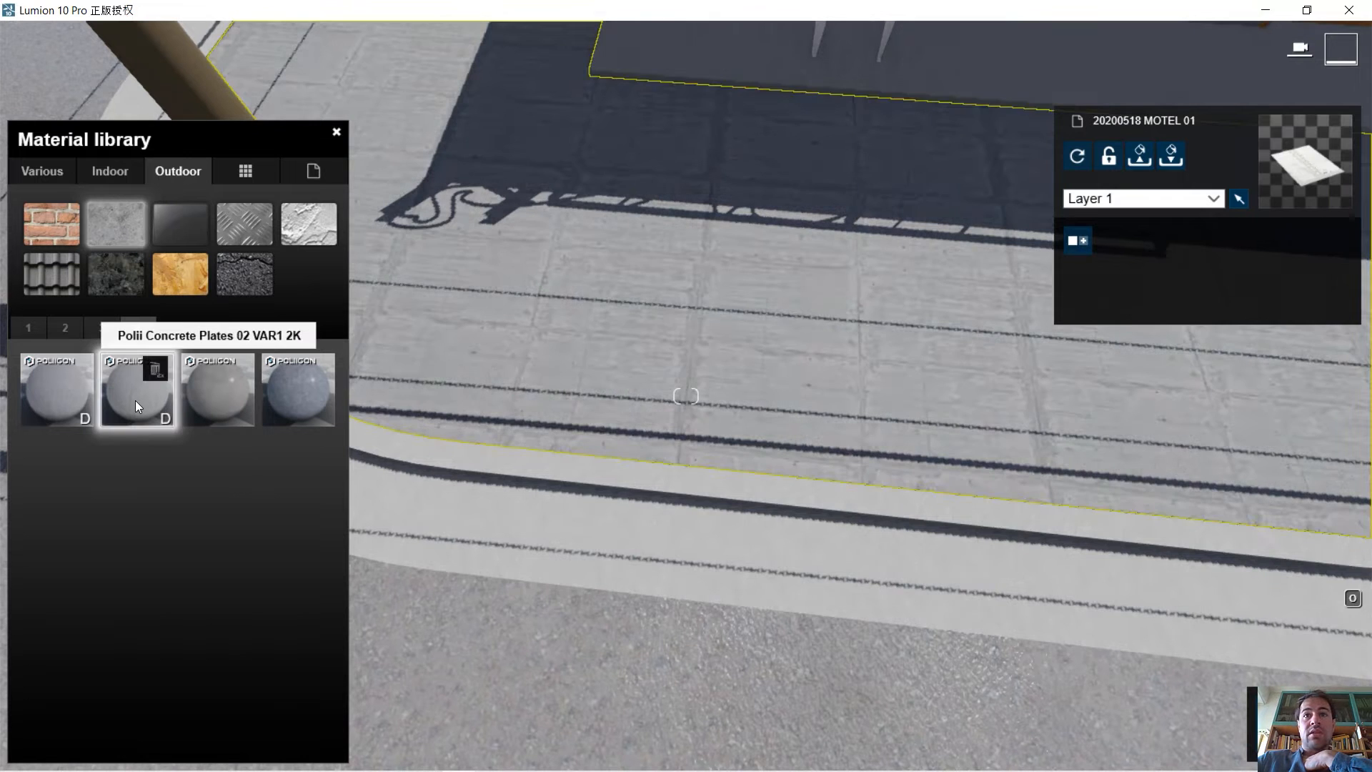
click(224, 401)
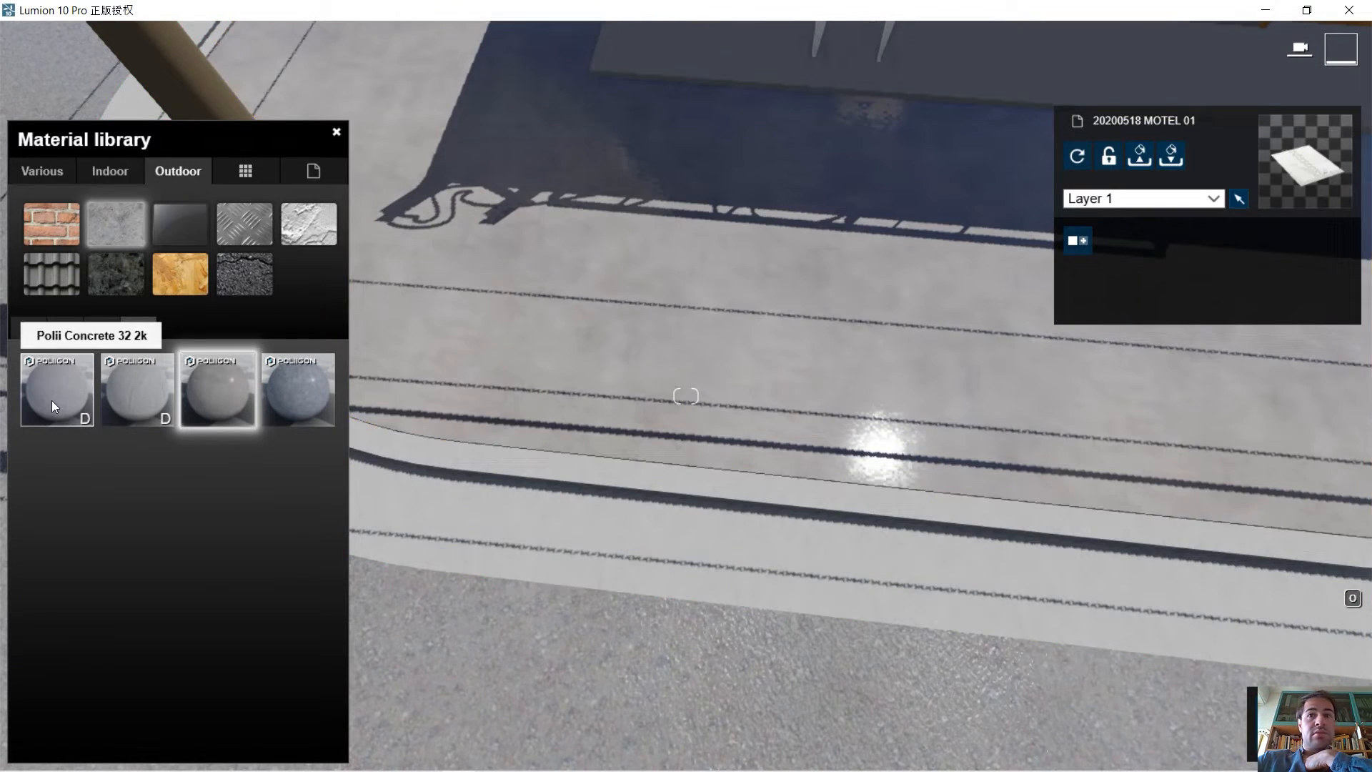
click(52, 400)
right_drag(816, 582, 816, 503)
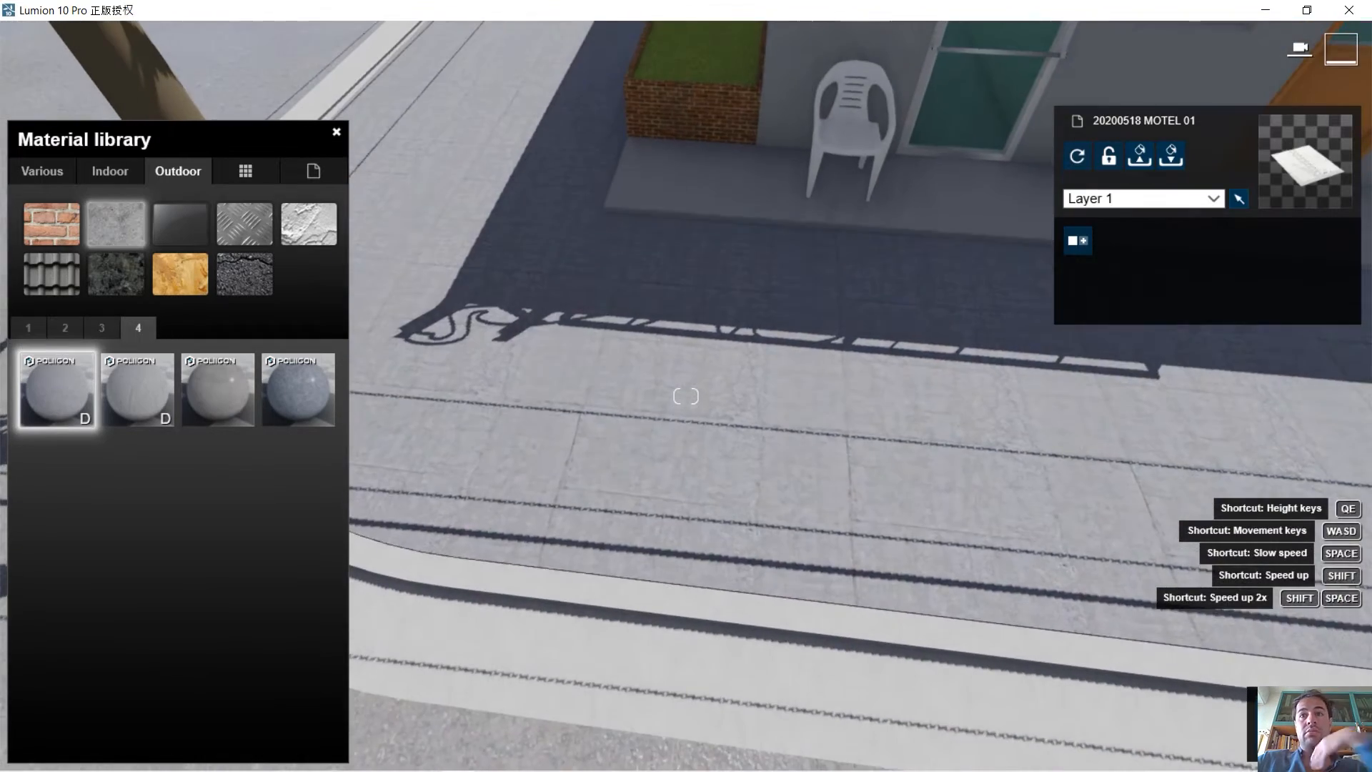
Inspect the sidewalk texture up close, keep Polii Concrete 32 2k on it, and save the material changes.
scroll(816, 582, up, 3)
scroll(789, 569, down, 2)
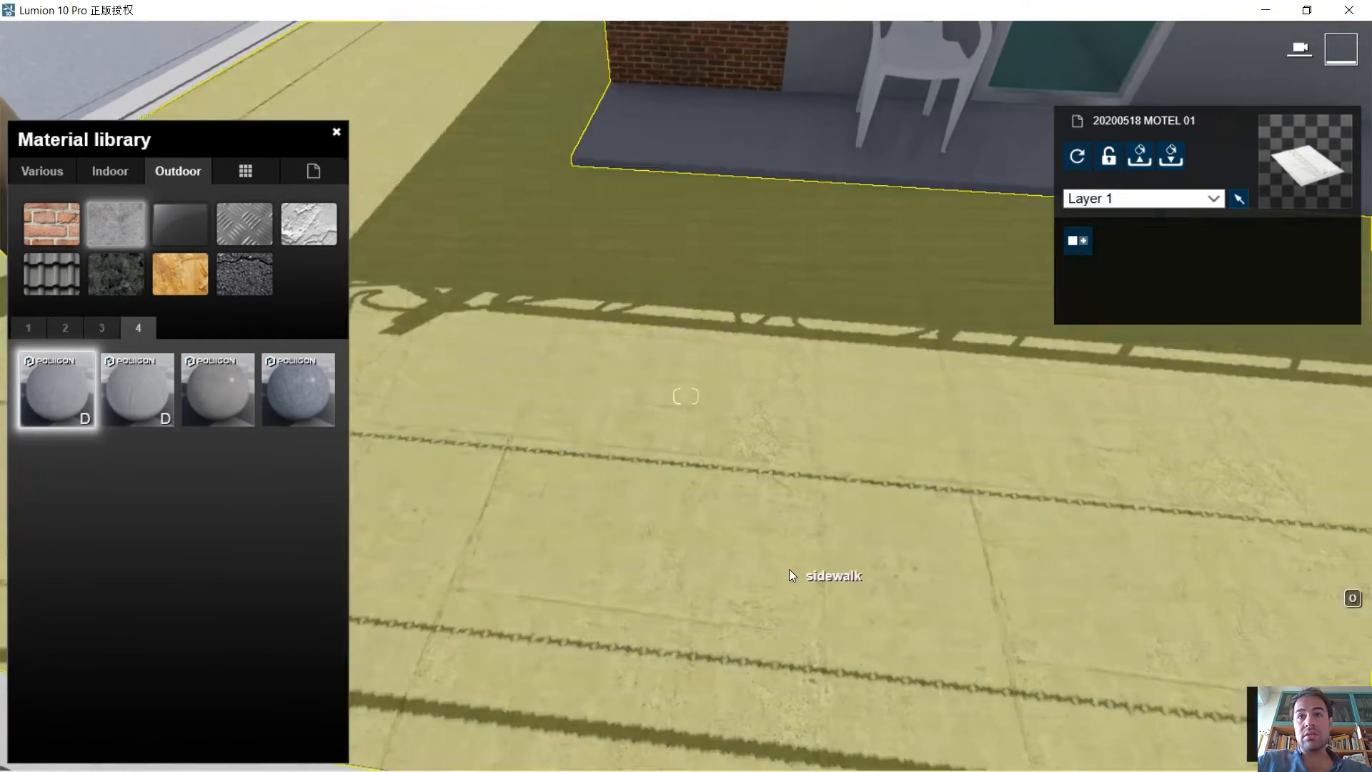
scroll(789, 569, down, 3)
key(s)
right_drag(789, 569, 789, 608)
key(w)
key(s)
key(w)
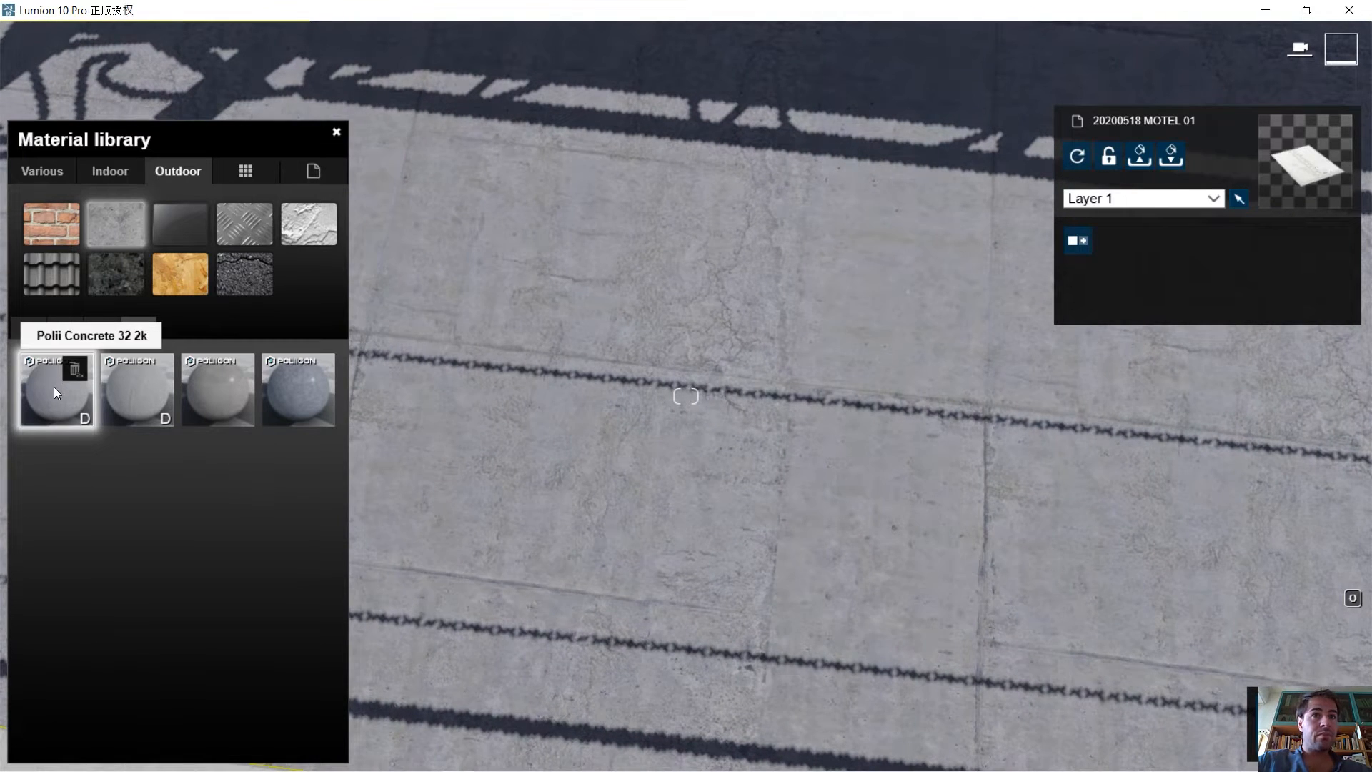
click(53, 387)
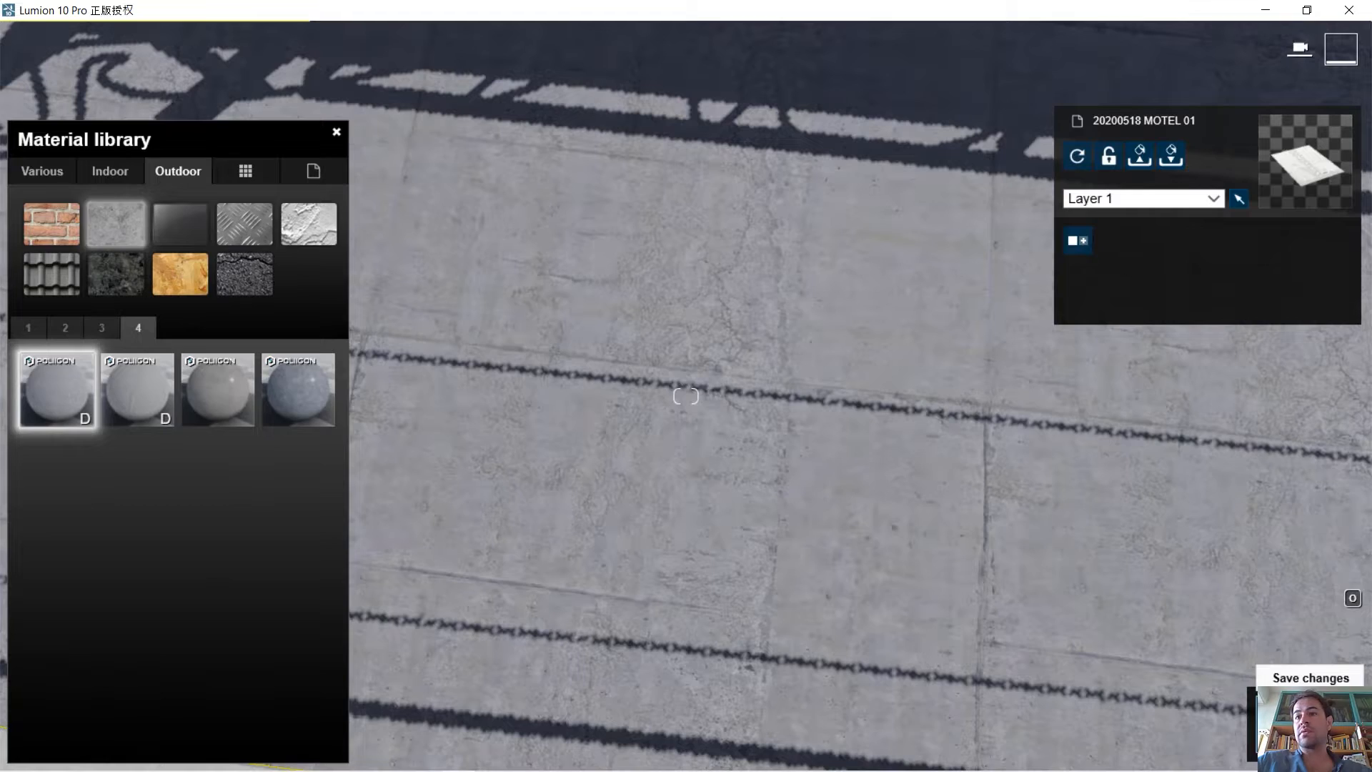
click(1312, 718)
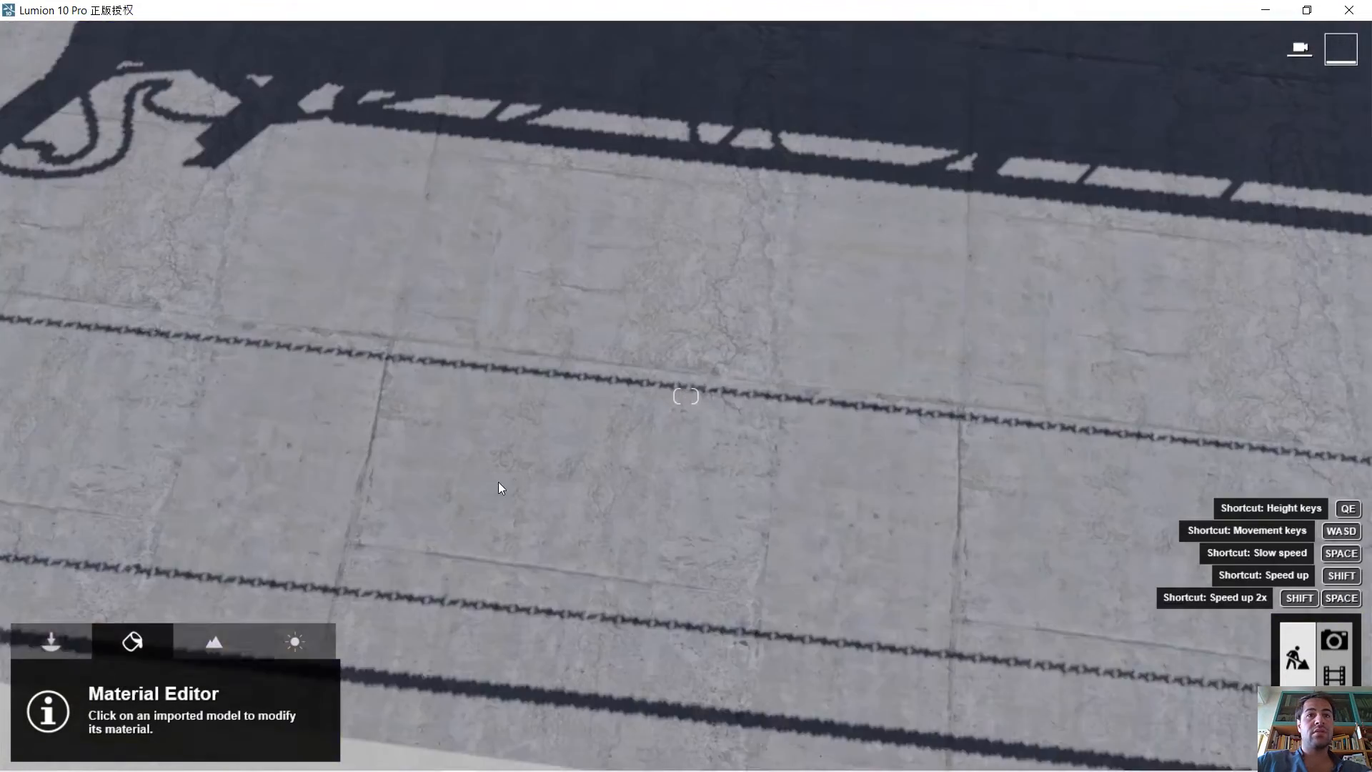
Open the sidewalk's concrete material for editing and check the sidewalk in the motel reference photo in Photos.
click(637, 370)
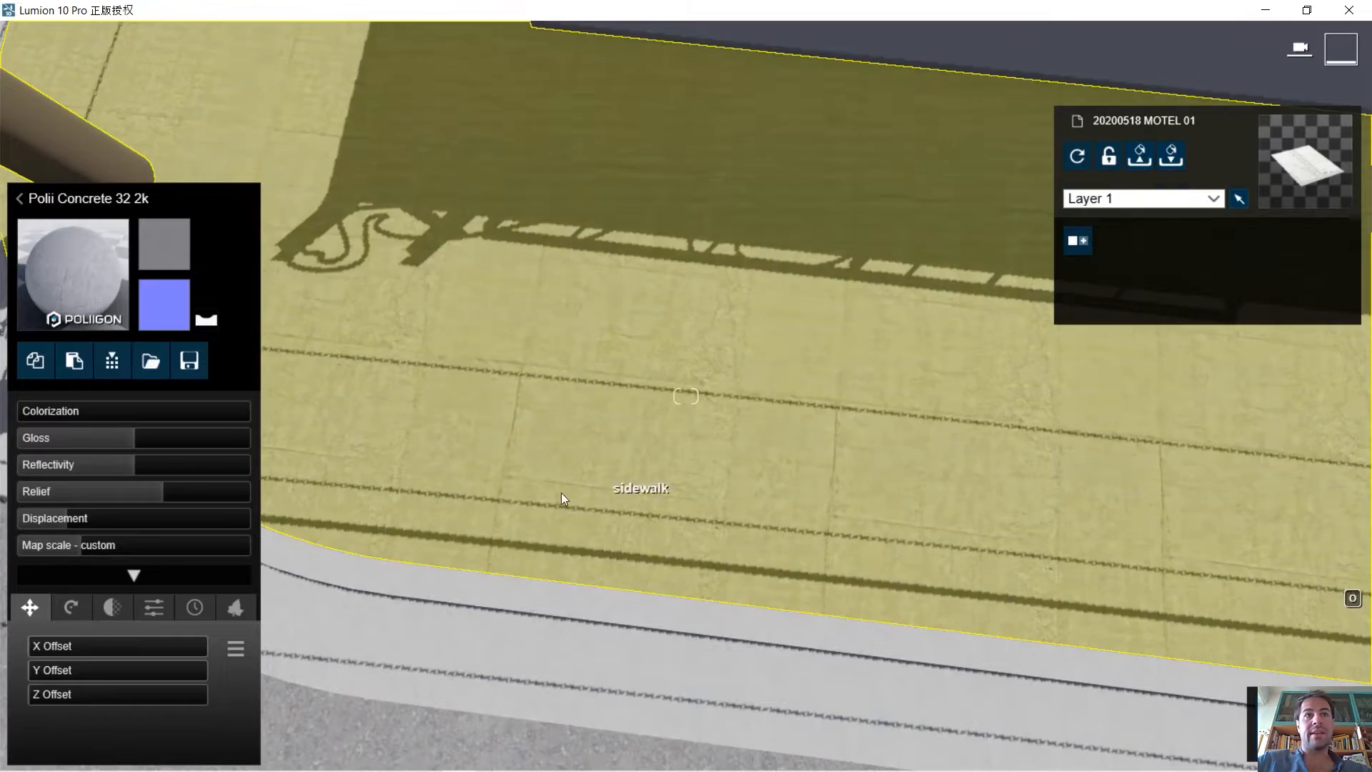
mouse_move(561, 492)
right_down()
mouse_move(518, 450)
mouse_move(457, 454)
mouse_move(471, 472)
mouse_move(497, 449)
mouse_move(556, 478)
right_up()
key(w)
key(s)
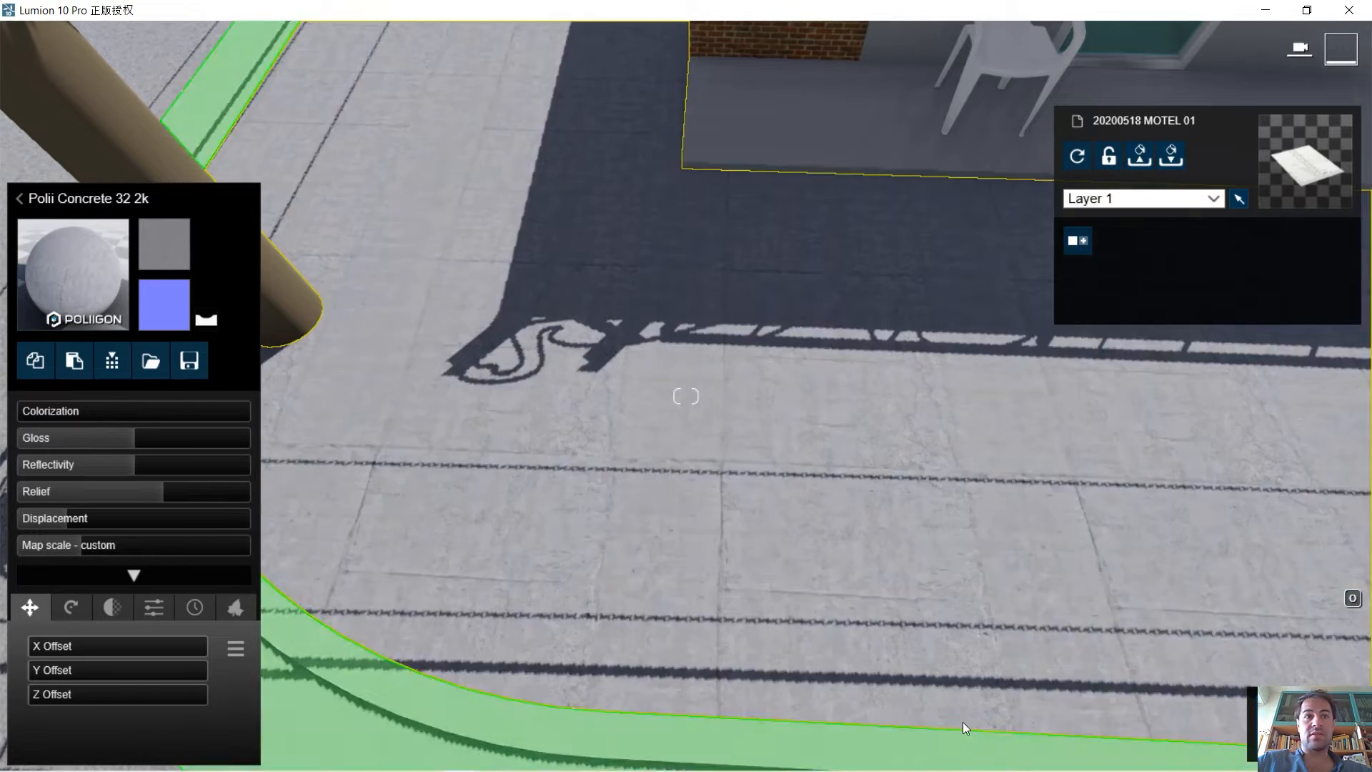
mouse_move(475, 767)
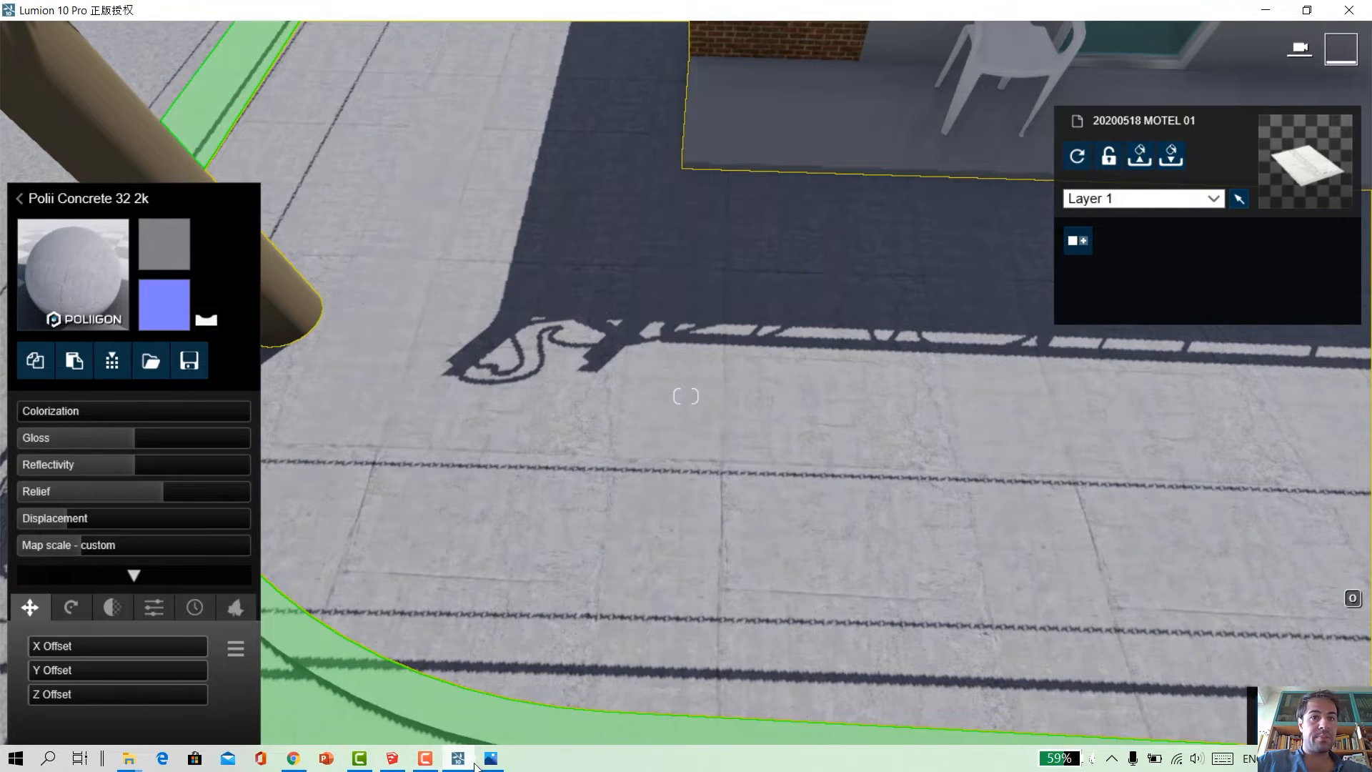
click(529, 619)
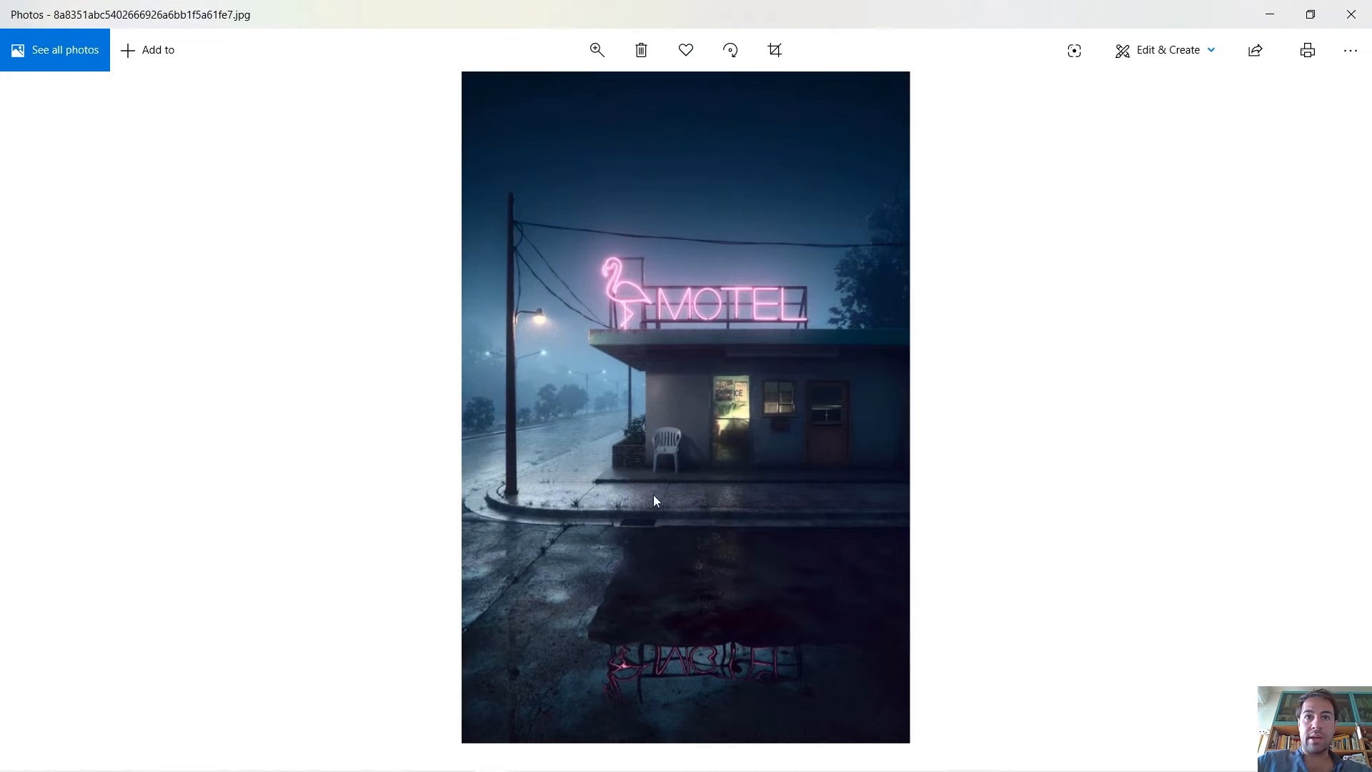
click(1270, 15)
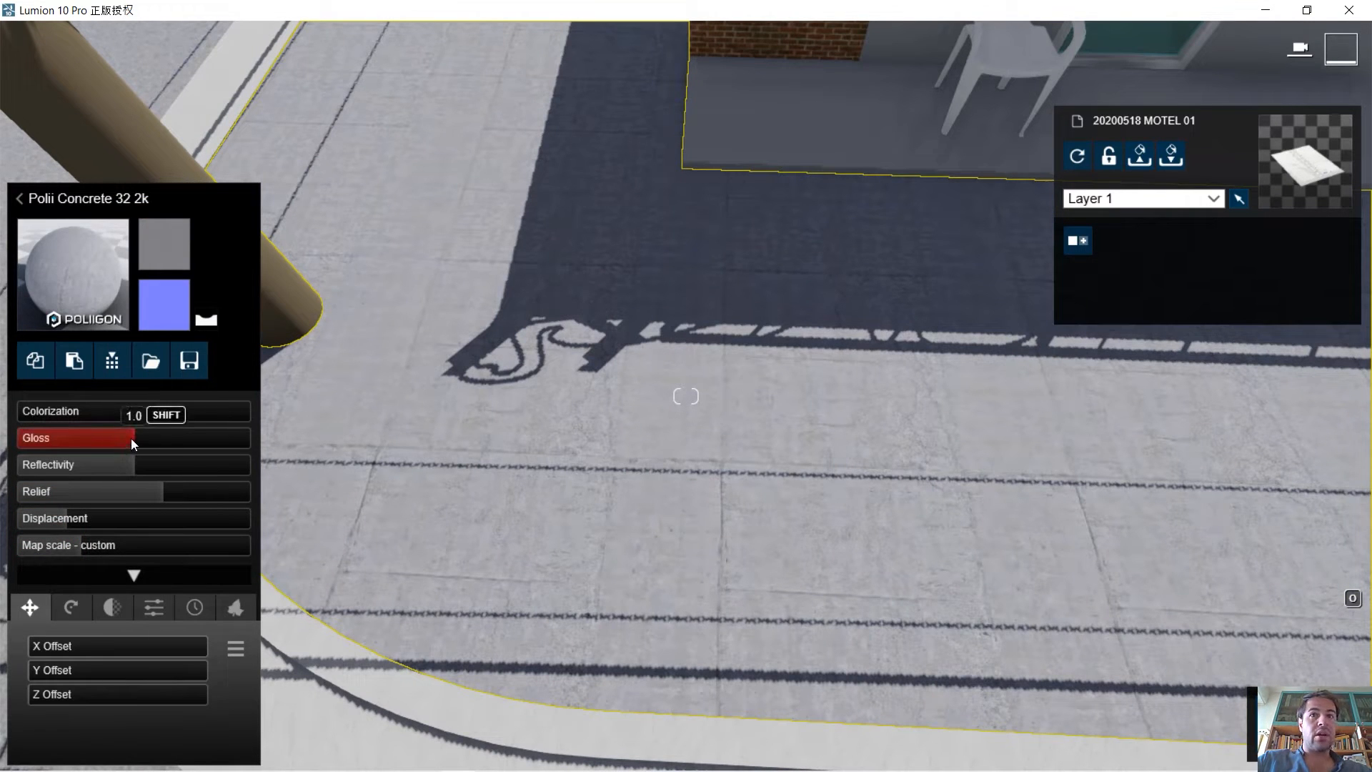
Lower the sidewalk concrete's gloss and reflectivity, set displacement to 0.4, slightly increase the map scale, and save the changes.
drag(131, 439, 50, 463)
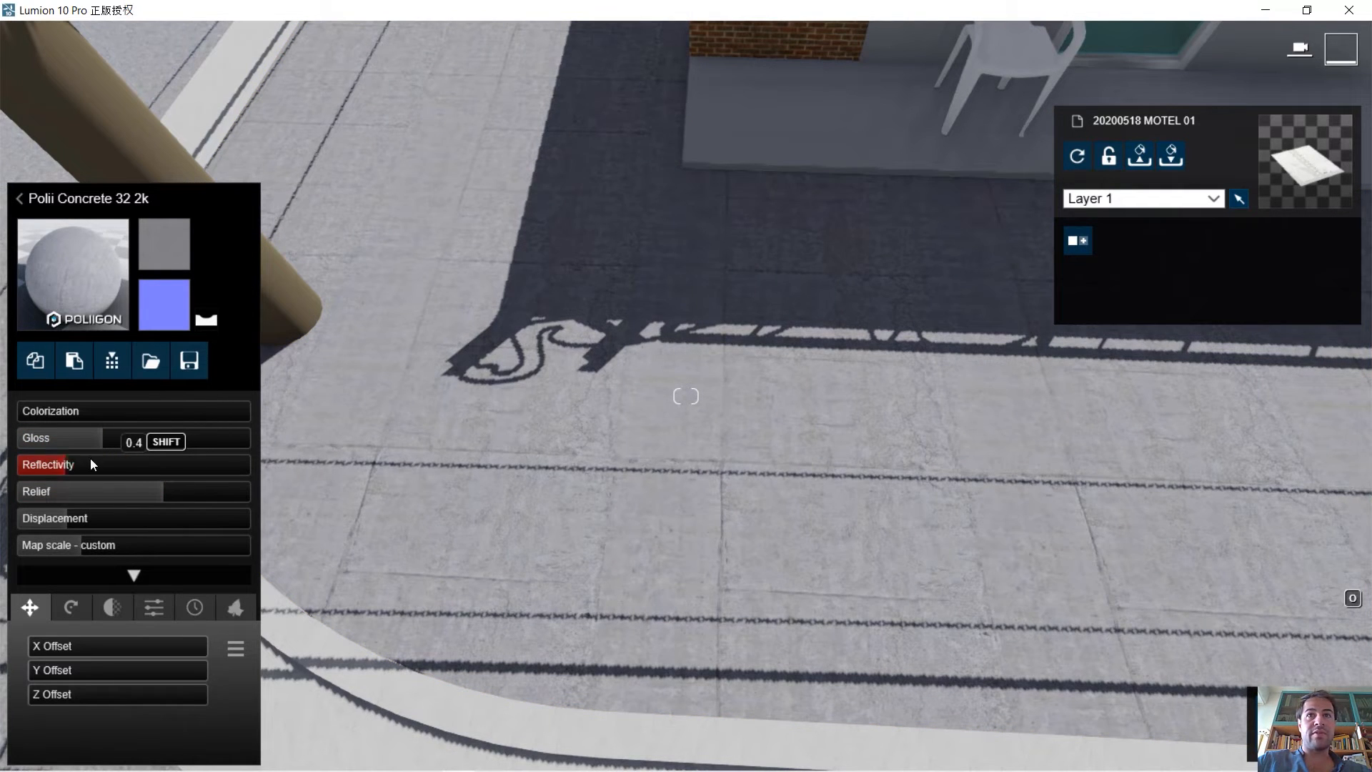
drag(75, 523, 109, 486)
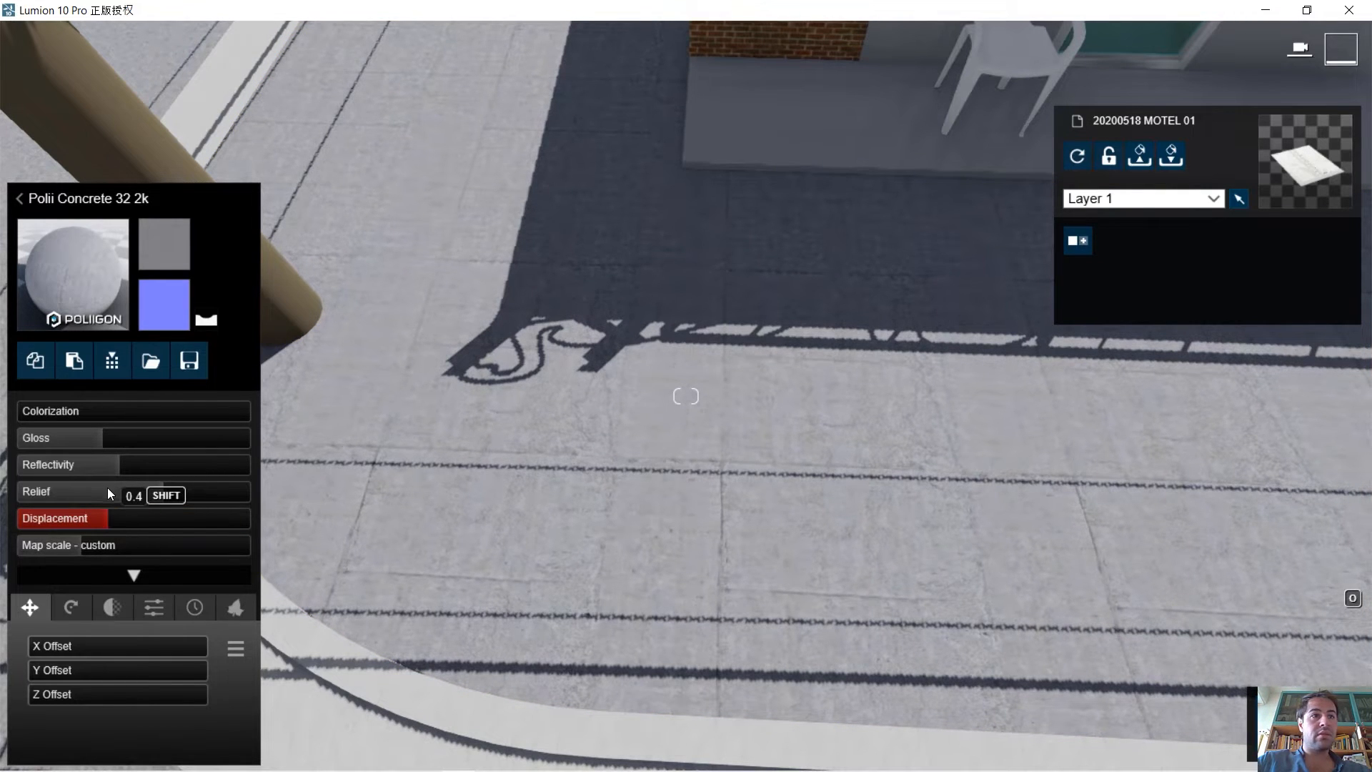
drag(84, 540, 89, 540)
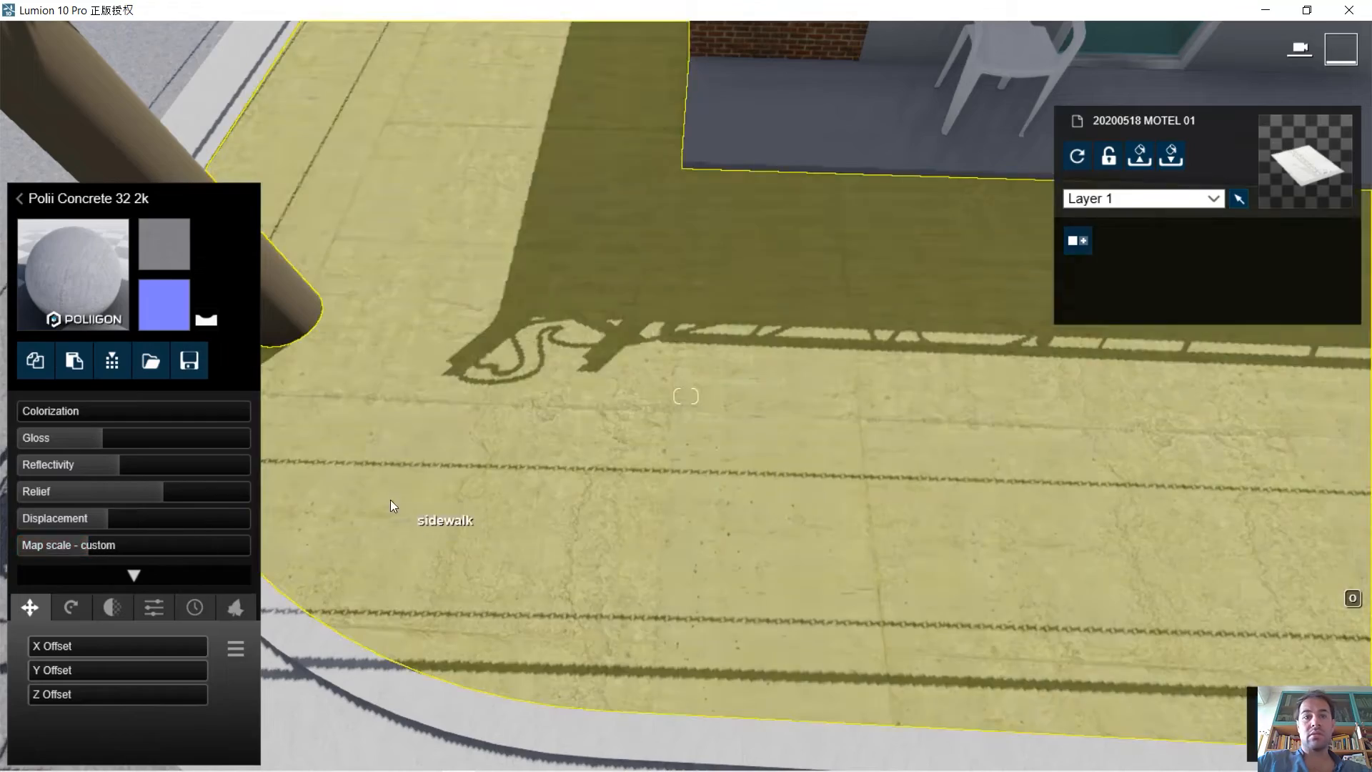
key(s)
right_drag(673, 542, 673, 340)
key(w)
key(s)
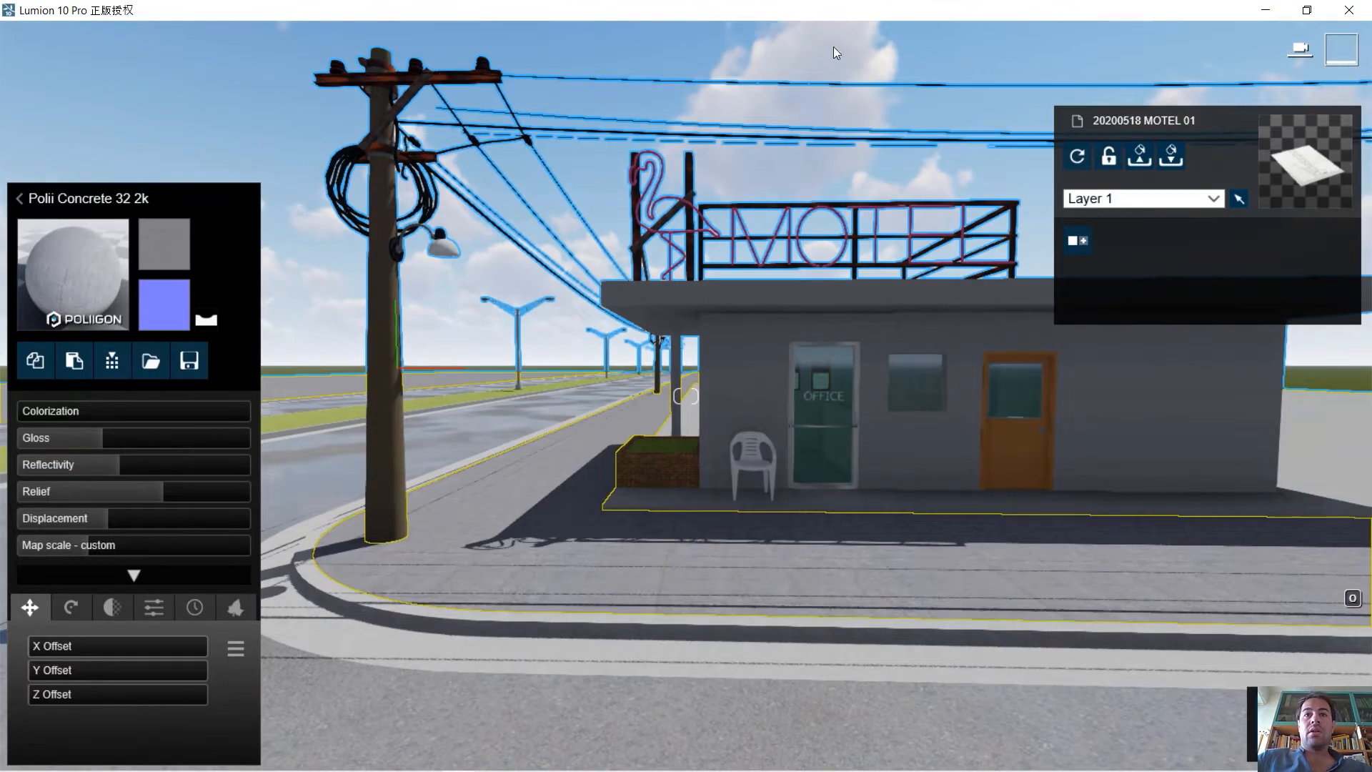
key(s)
key(d)
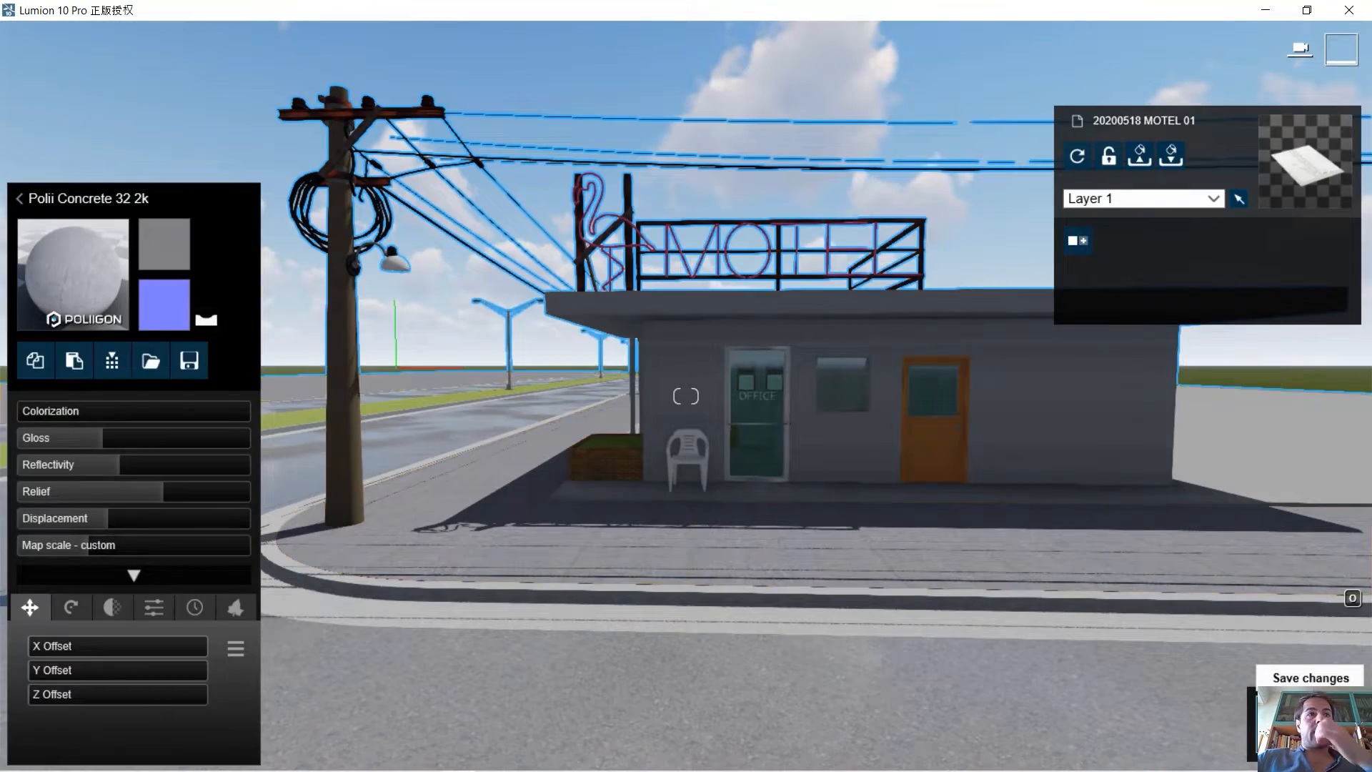
click(1313, 724)
Examine the motel front and the adjusted sidewalk from street level.
key(a)
right_drag(941, 404, 960, 412)
key(s)
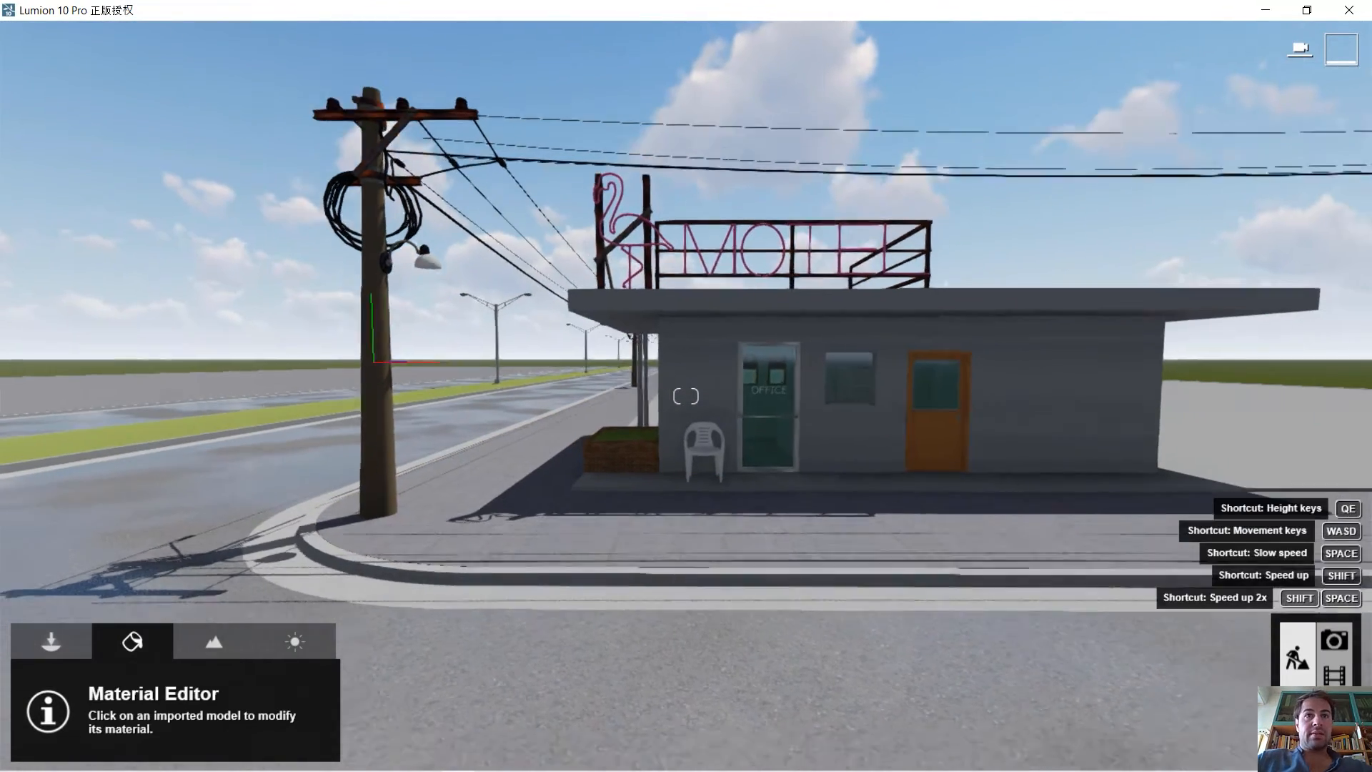
key(w)
mouse_move(665, 629)
right_down()
mouse_move(664, 577)
mouse_move(664, 689)
mouse_move(664, 616)
right_up()
key(s)
key(w)
key(s)
key(w)
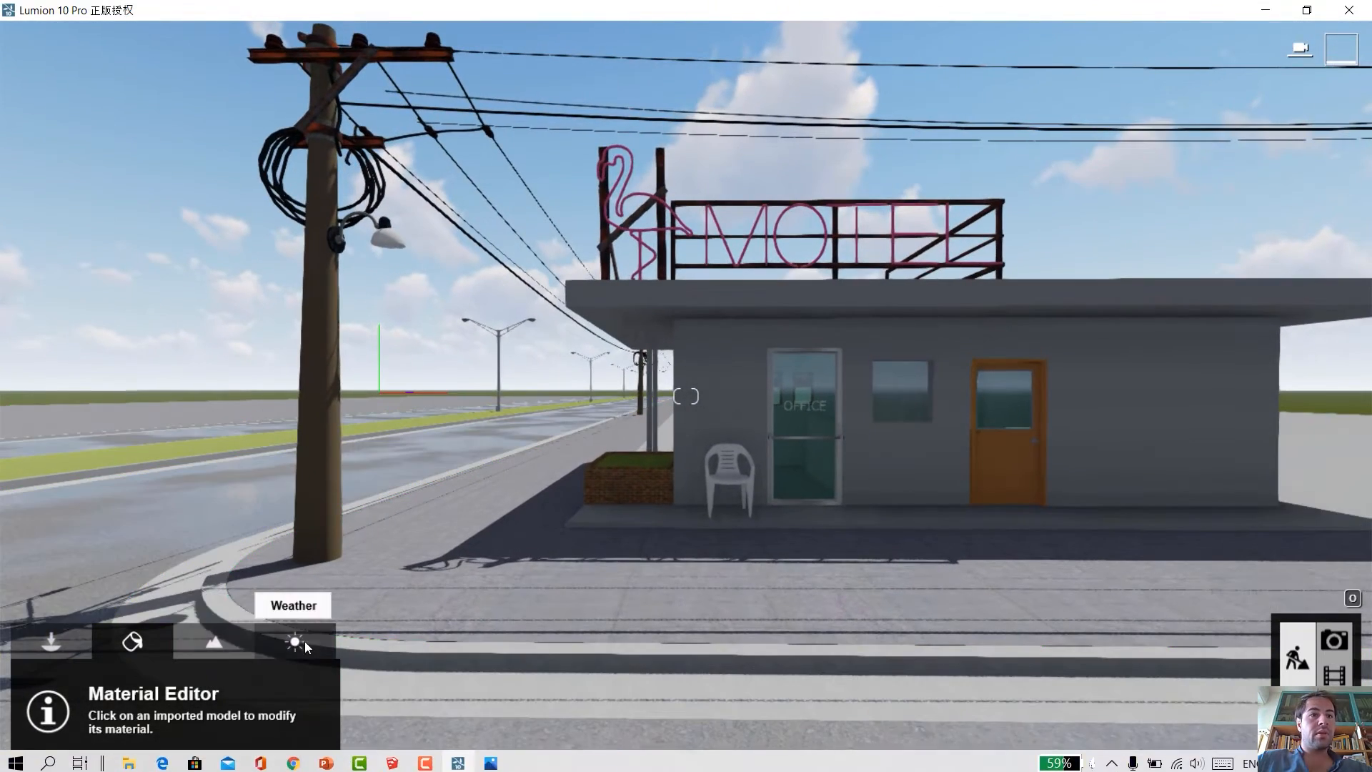
Browse the Transport and Character libraries, previewing cars and people in front of the motel without placing any.
click(42, 643)
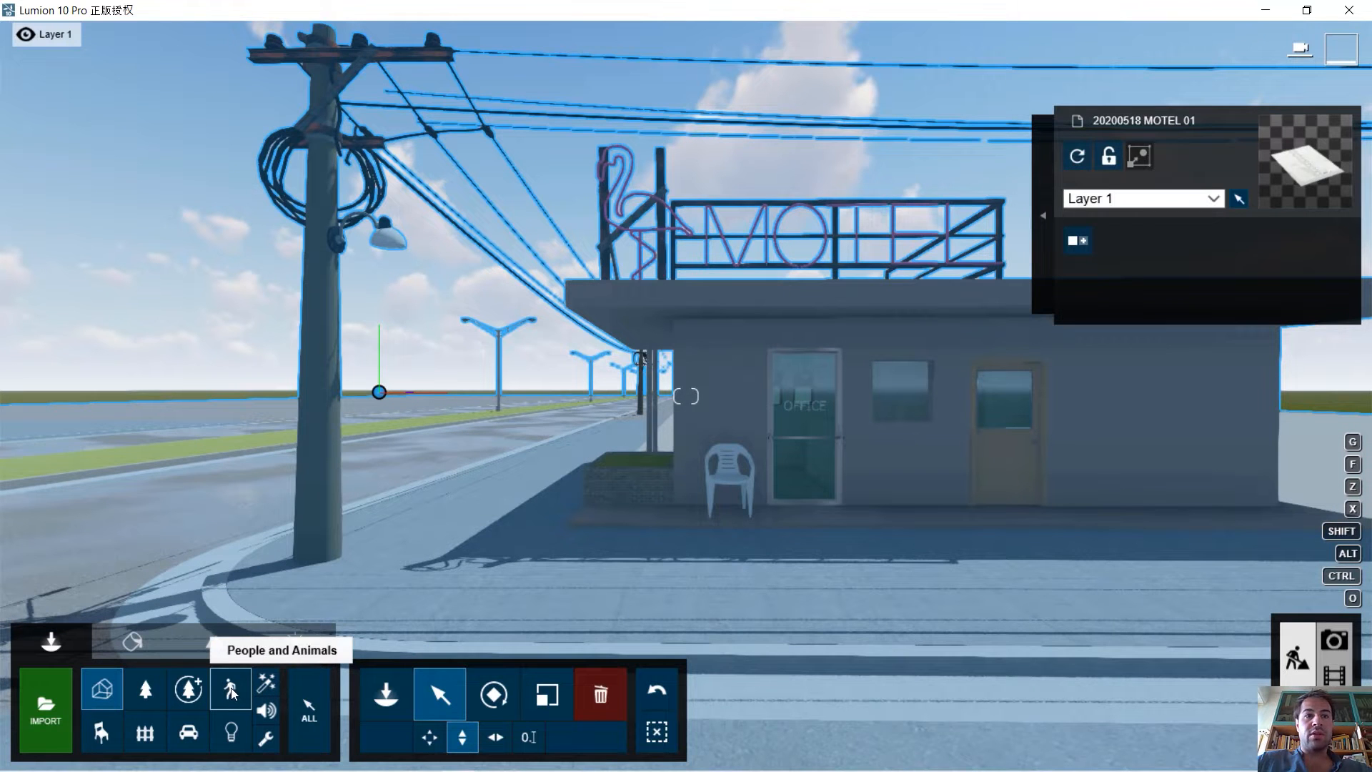
click(188, 732)
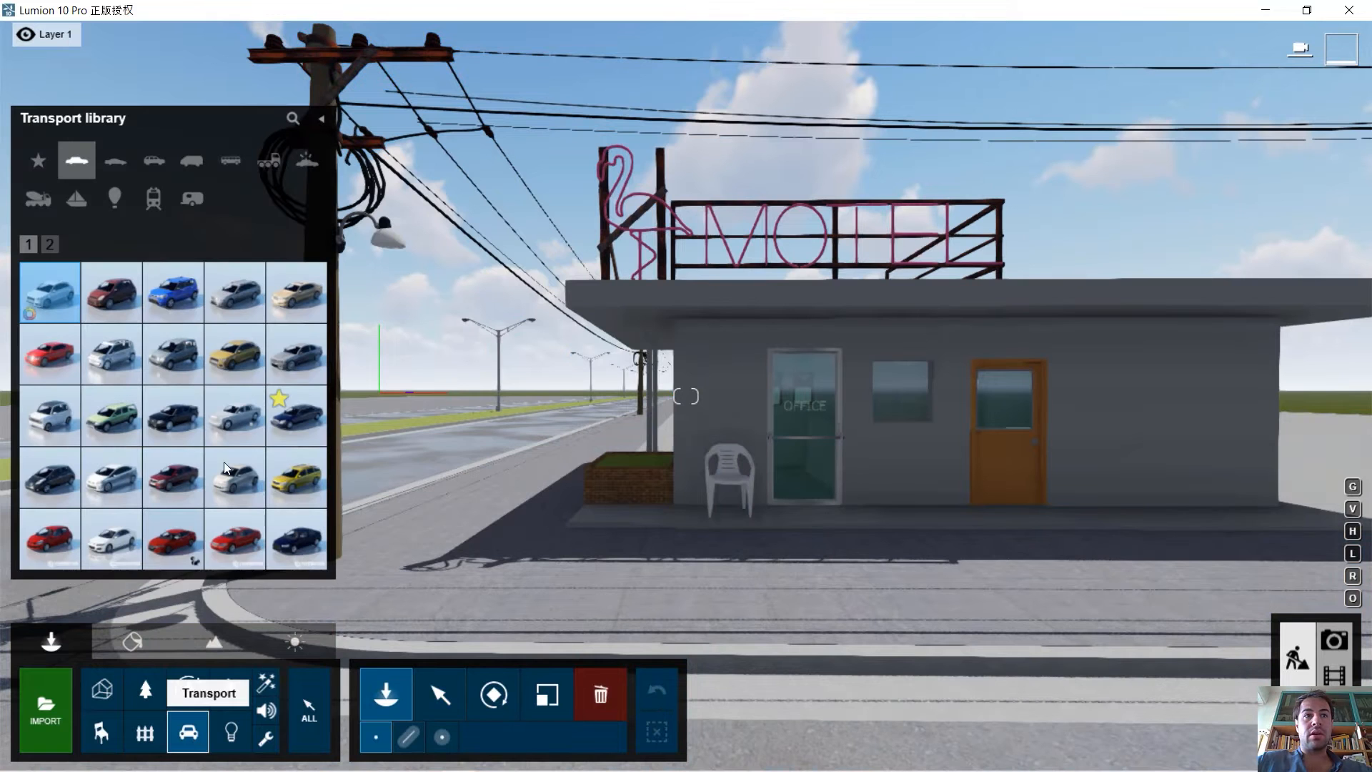
click(238, 420)
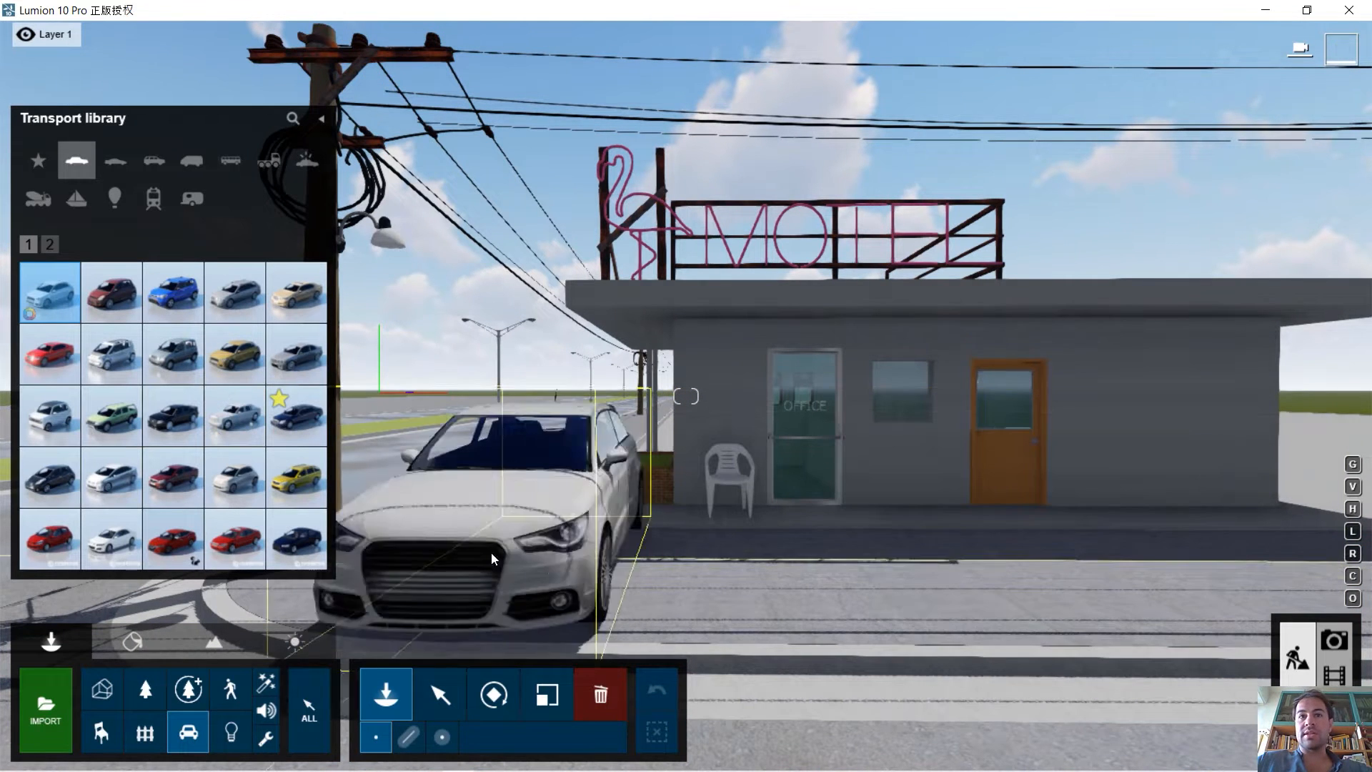
click(286, 297)
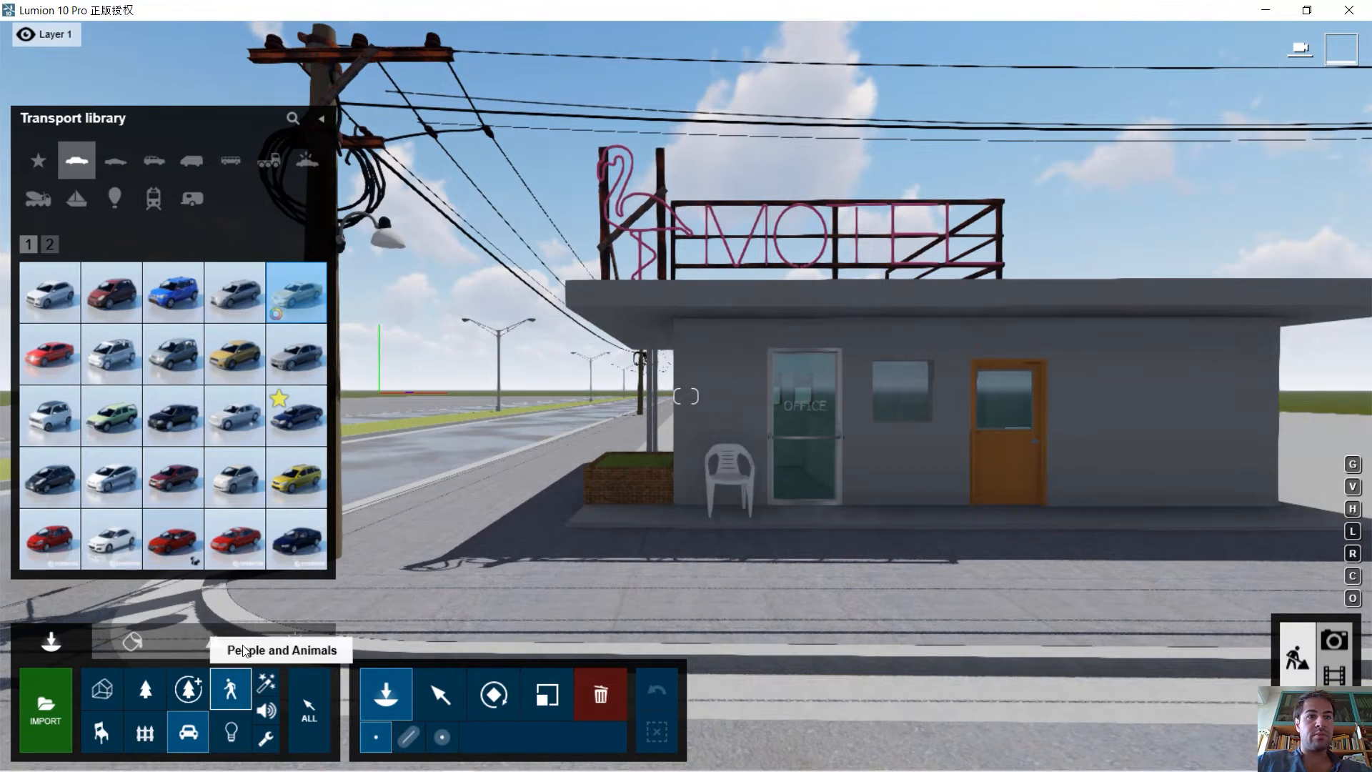
click(230, 688)
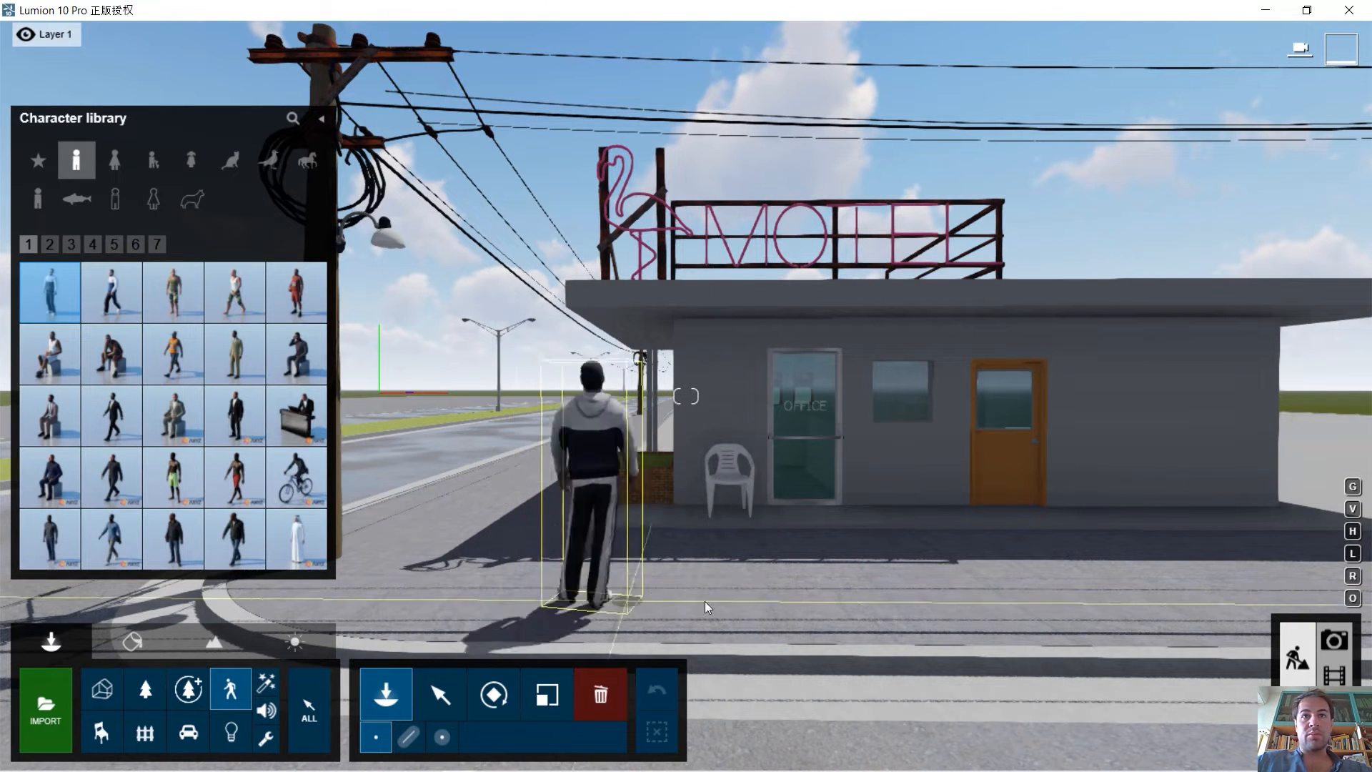
click(299, 296)
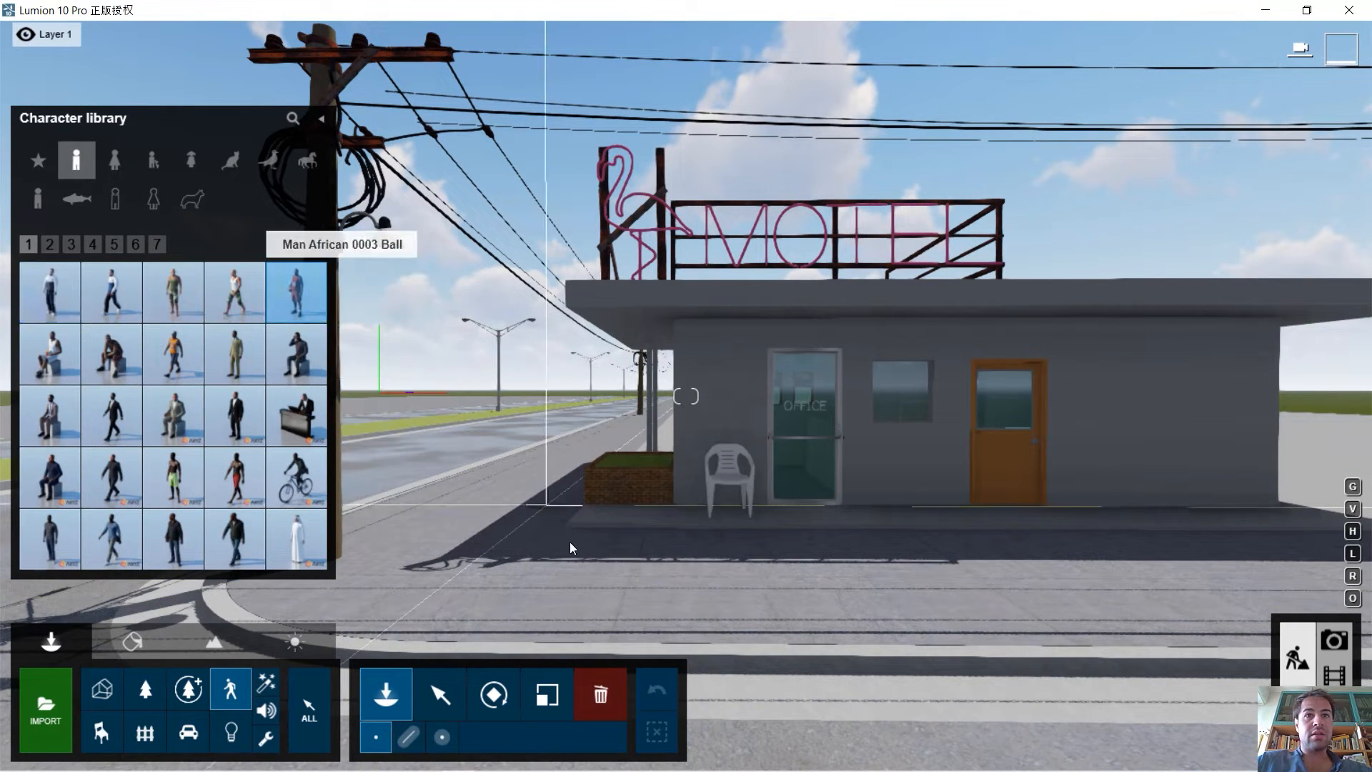
click(293, 414)
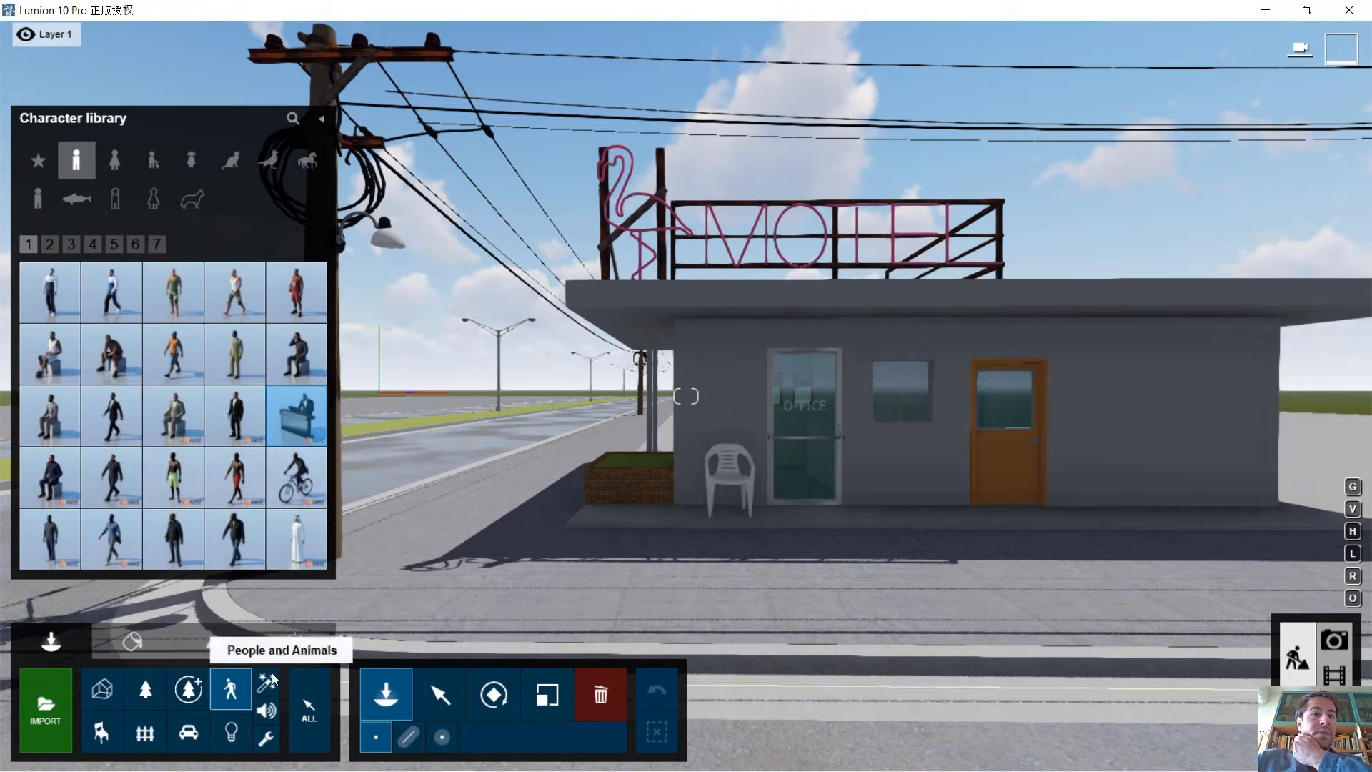
Switch to landscape painting over the open grass and adjust the brush size and brush speed.
click(212, 647)
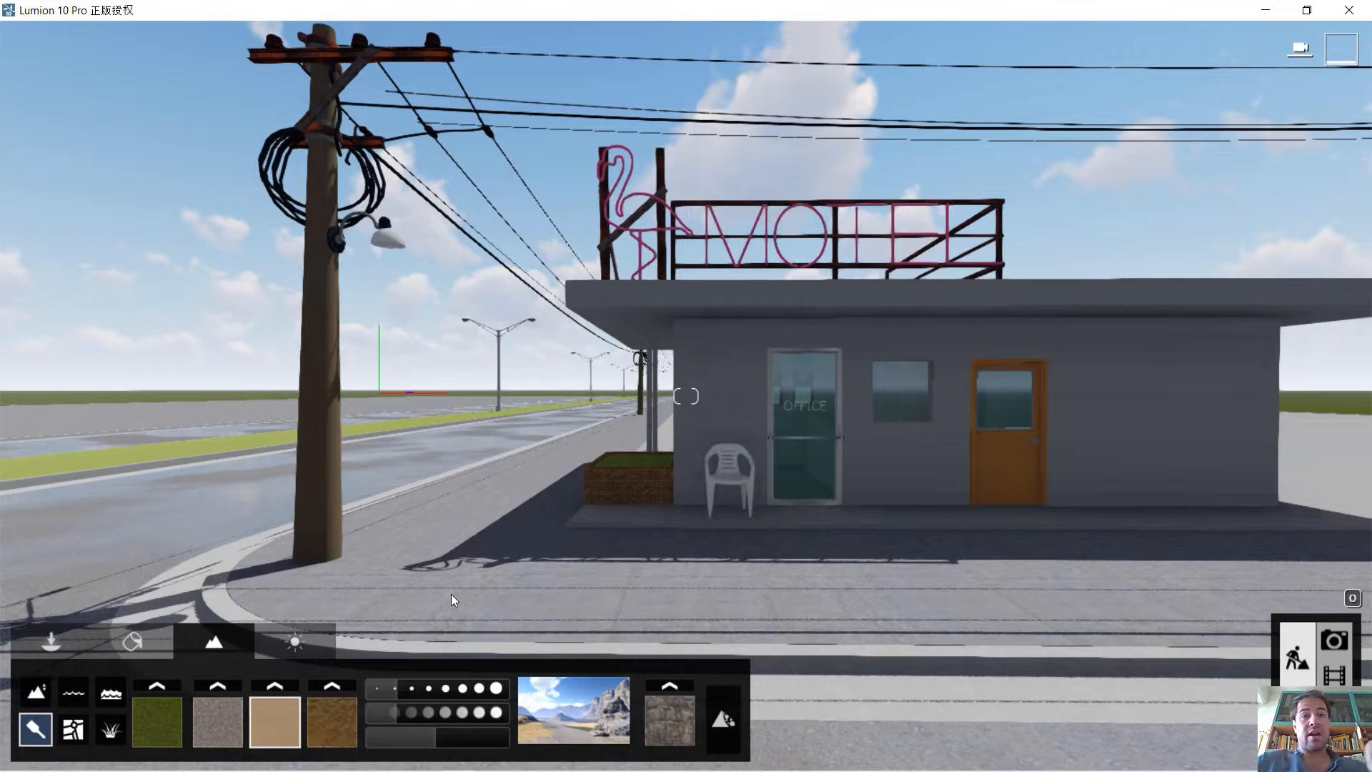
key(s)
right_drag(451, 594, 736, 572)
key(w)
key(w)
right_drag(686, 397, 554, 382)
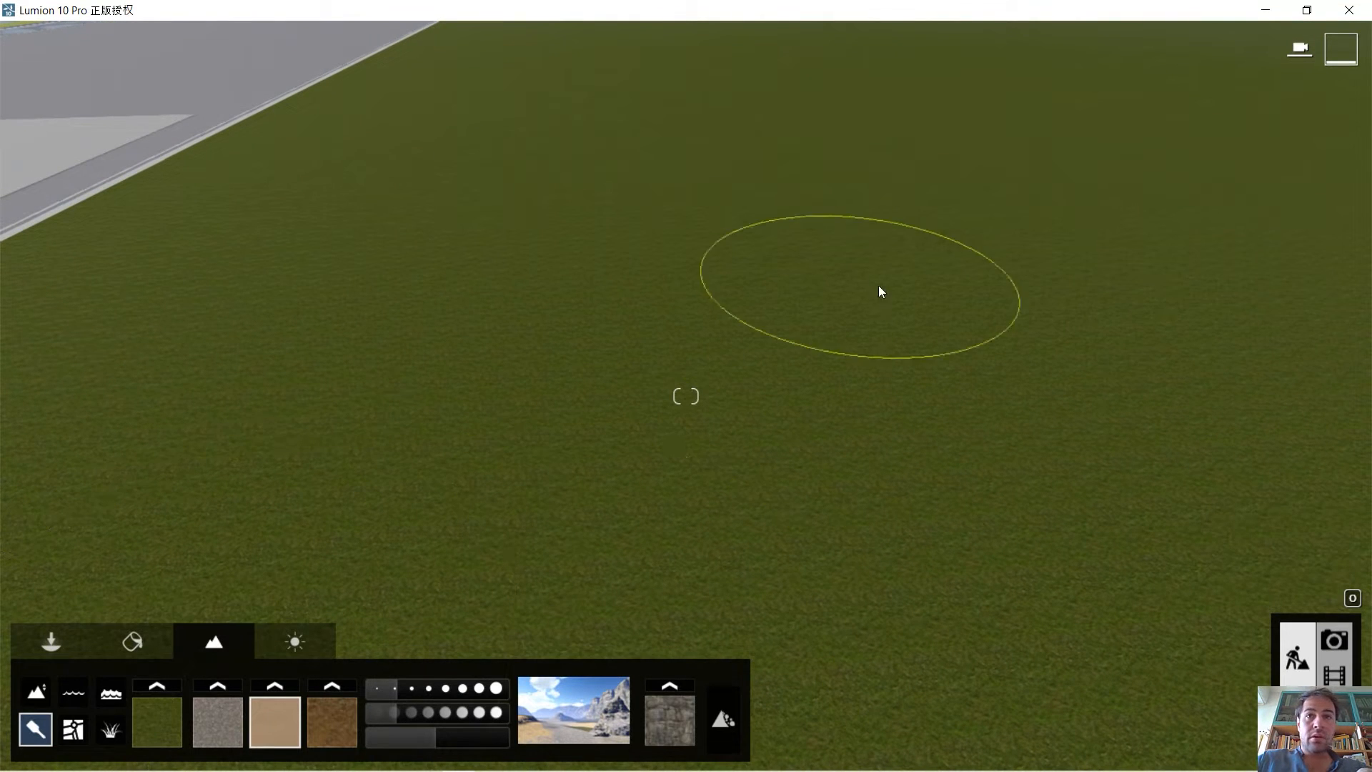
click(457, 689)
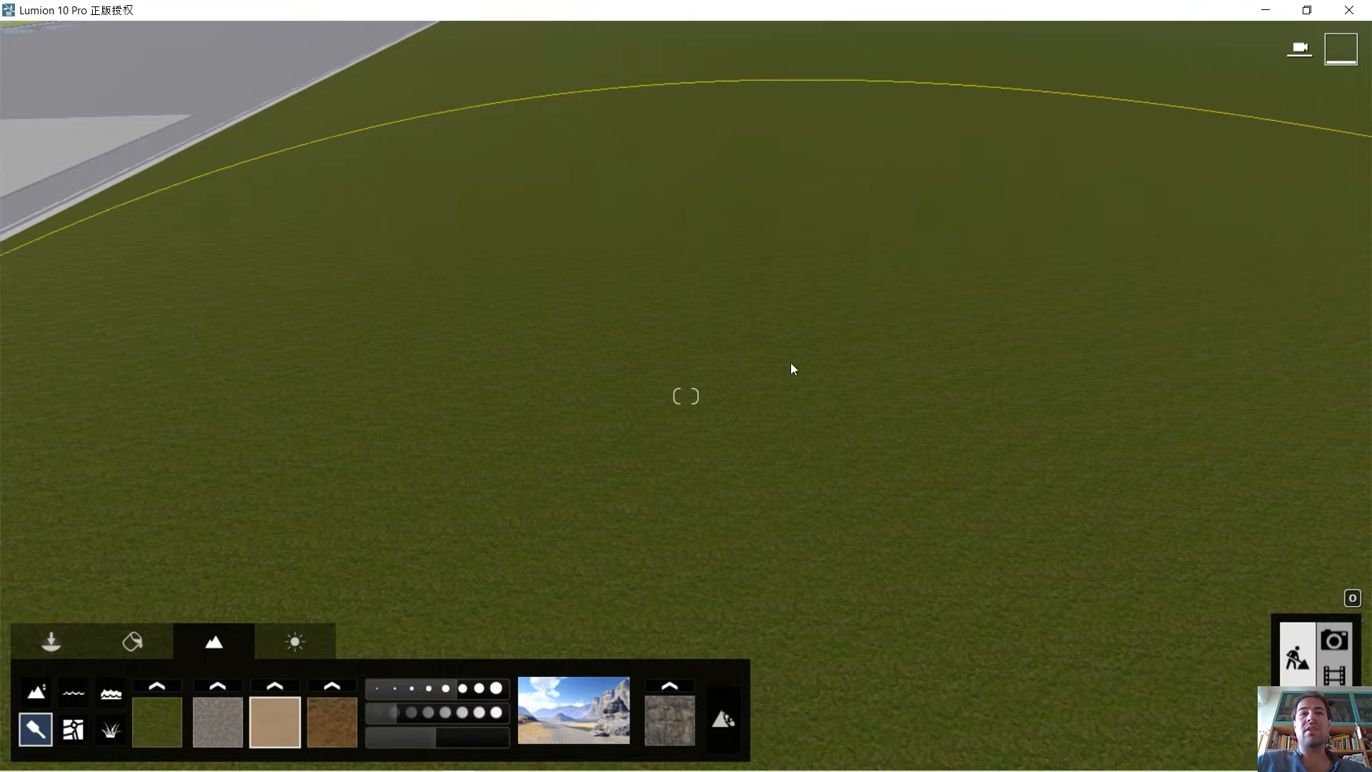
click(386, 692)
mouse_move(384, 693)
mouse_down()
mouse_move(449, 692)
mouse_move(397, 693)
mouse_up()
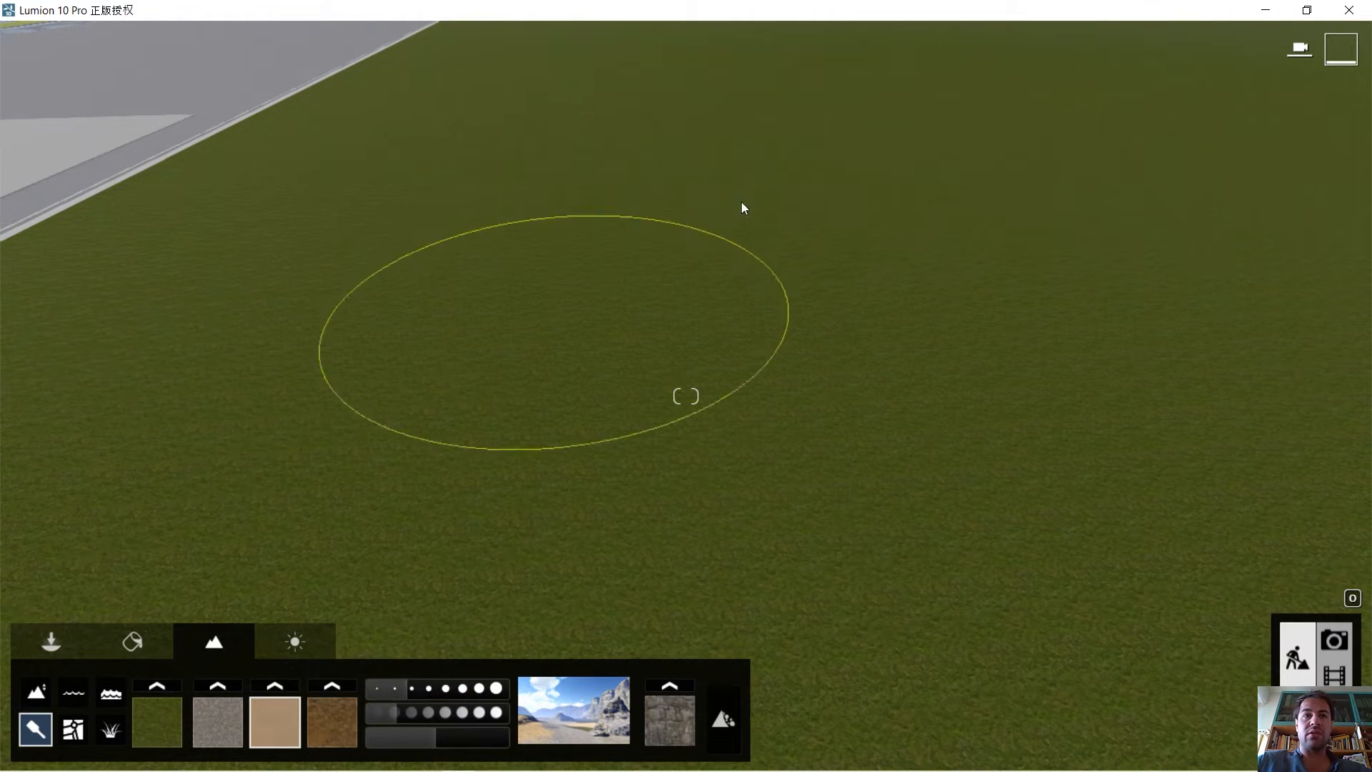
drag(373, 713, 486, 711)
mouse_move(498, 711)
mouse_down()
mouse_move(379, 715)
mouse_move(445, 714)
mouse_up()
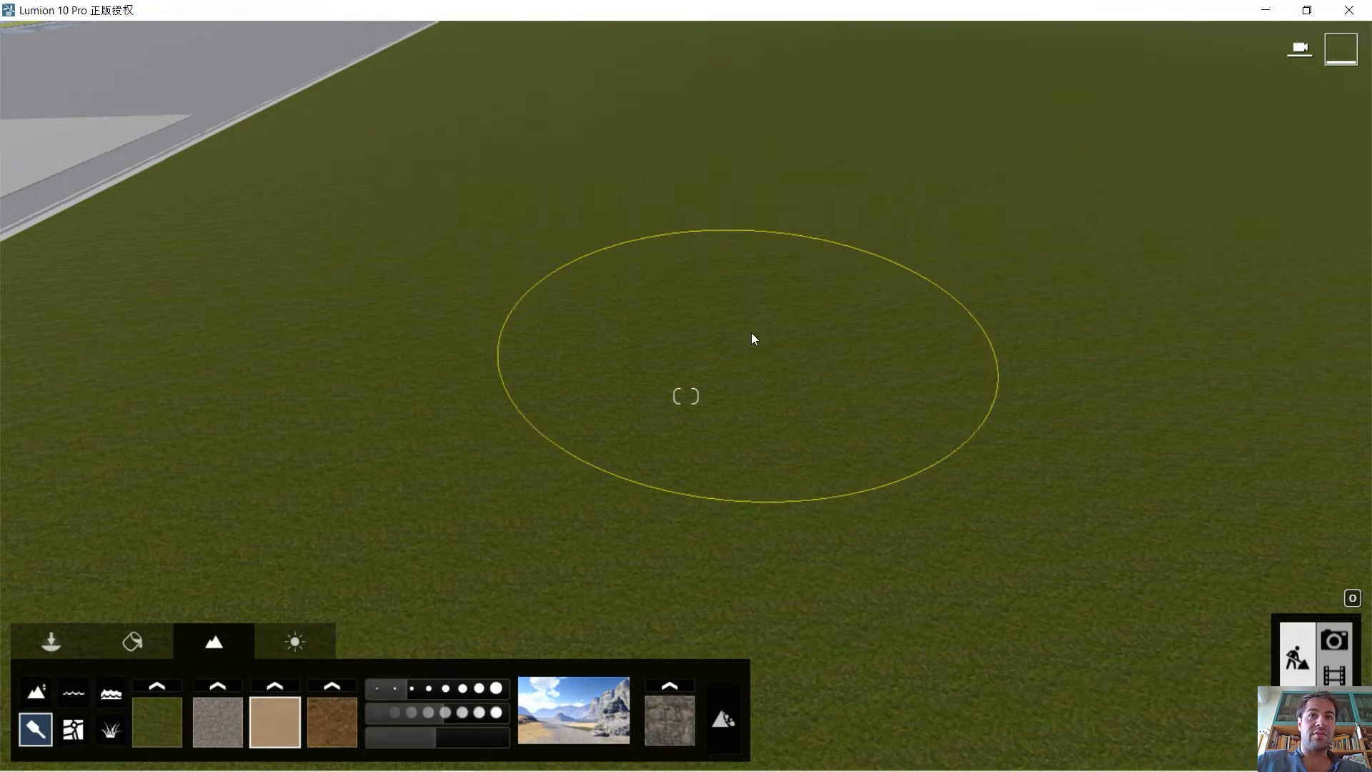
Paint a sand patch on the grass terrain, and repaint the area with the grass and brown soil textures.
mouse_move(940, 230)
mouse_down()
mouse_move(962, 184)
mouse_move(1028, 320)
mouse_move(1065, 215)
mouse_up()
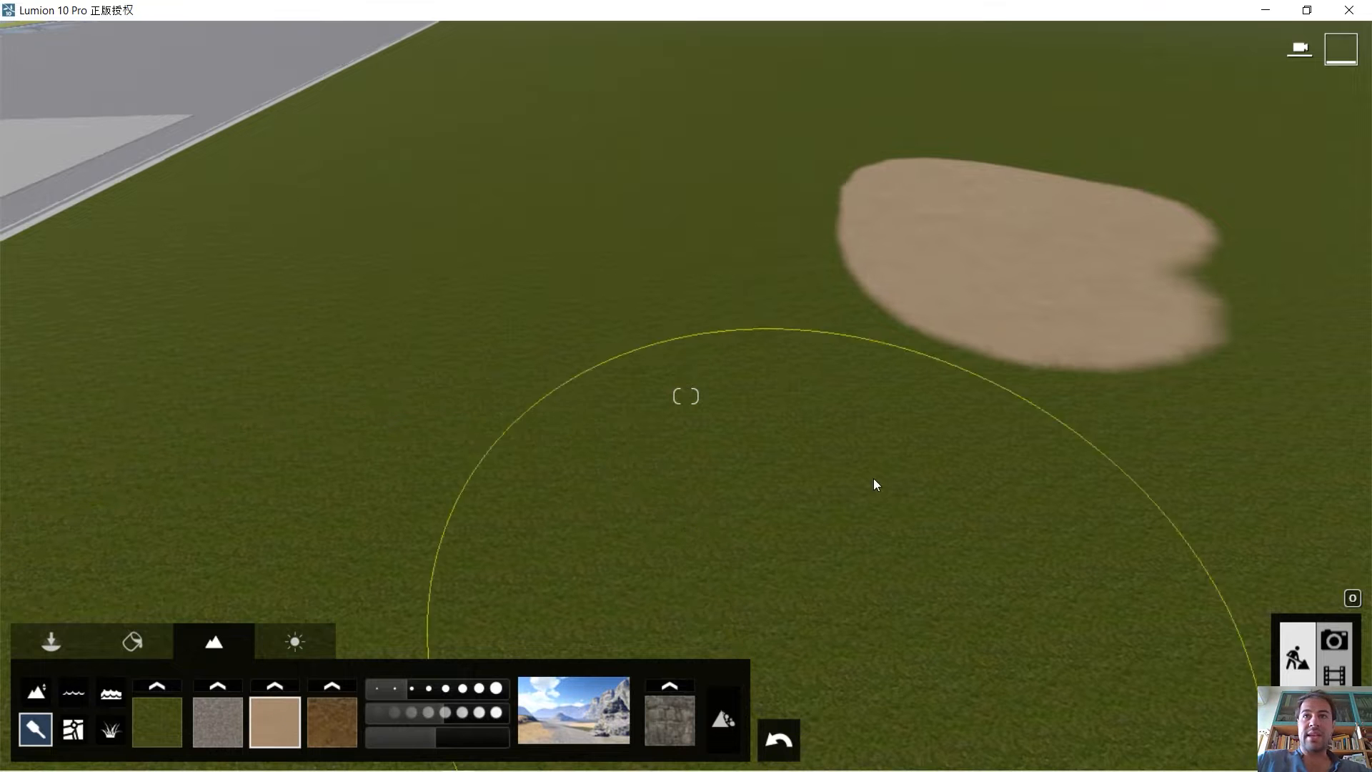
mouse_move(876, 481)
mouse_down()
mouse_move(925, 303)
mouse_move(1014, 233)
mouse_move(979, 207)
mouse_up()
click(157, 722)
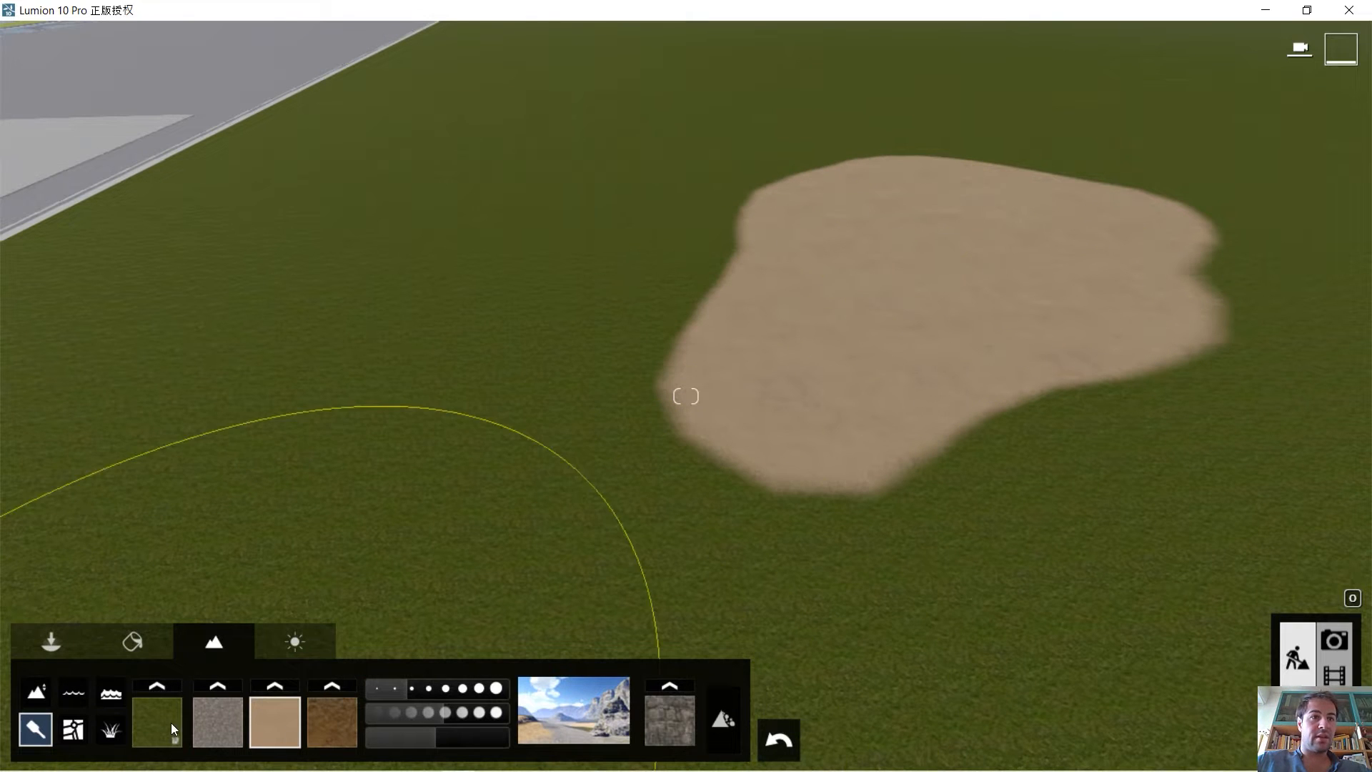
mouse_move(823, 410)
mouse_down()
mouse_move(889, 140)
mouse_move(1084, 247)
mouse_move(694, 299)
mouse_move(543, 543)
mouse_up()
mouse_move(936, 183)
mouse_down()
mouse_move(989, 153)
mouse_move(1048, 380)
mouse_move(916, 323)
mouse_move(804, 238)
mouse_up()
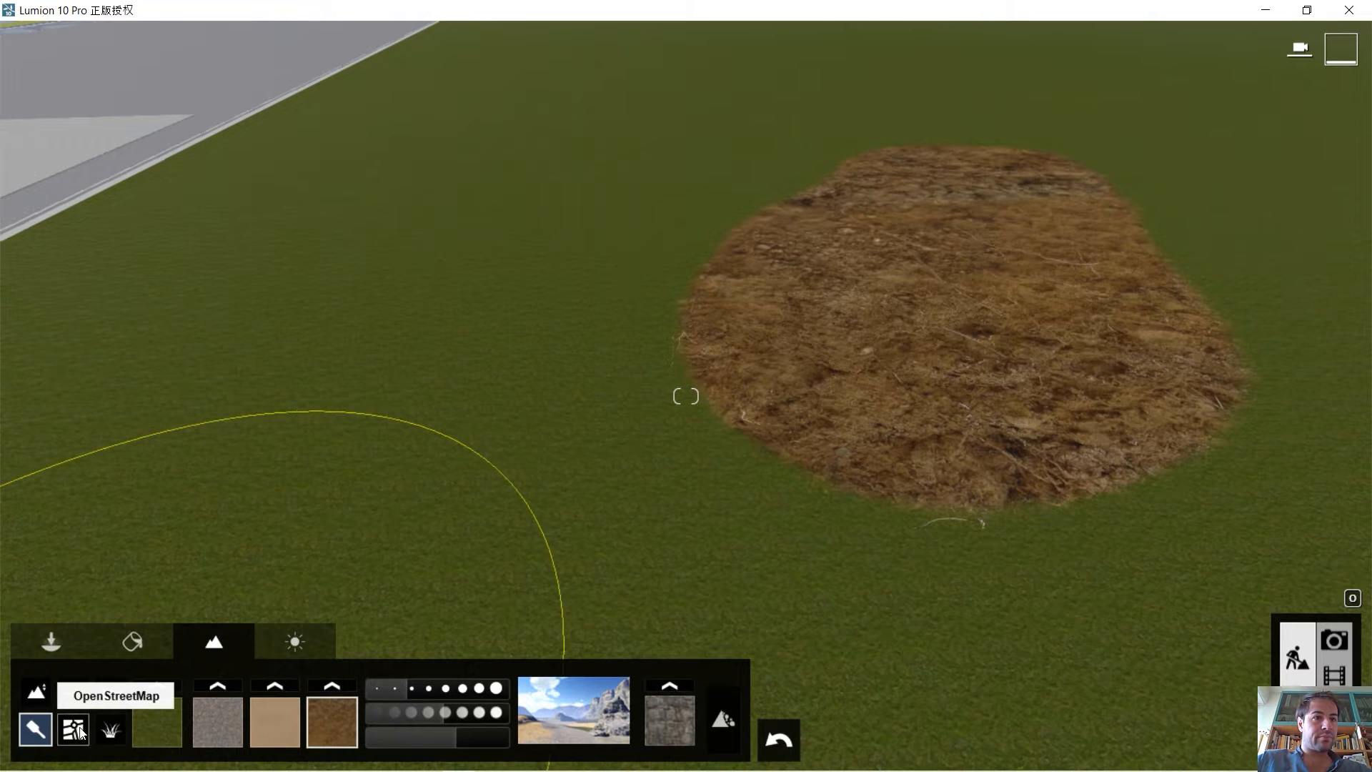
Place a rectangular body of water over the edge of the brown soil patch and delete it.
click(73, 692)
drag(763, 354, 1307, 571)
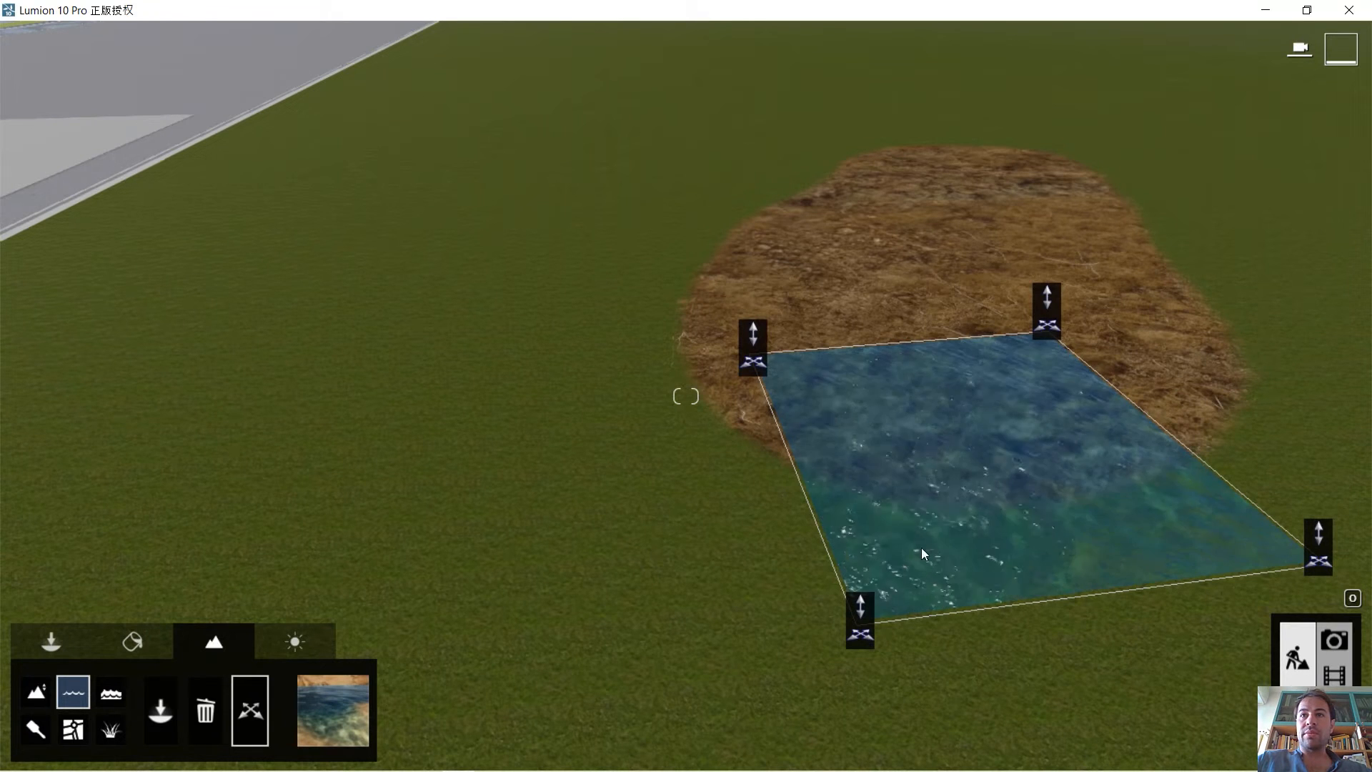
click(205, 710)
click(979, 436)
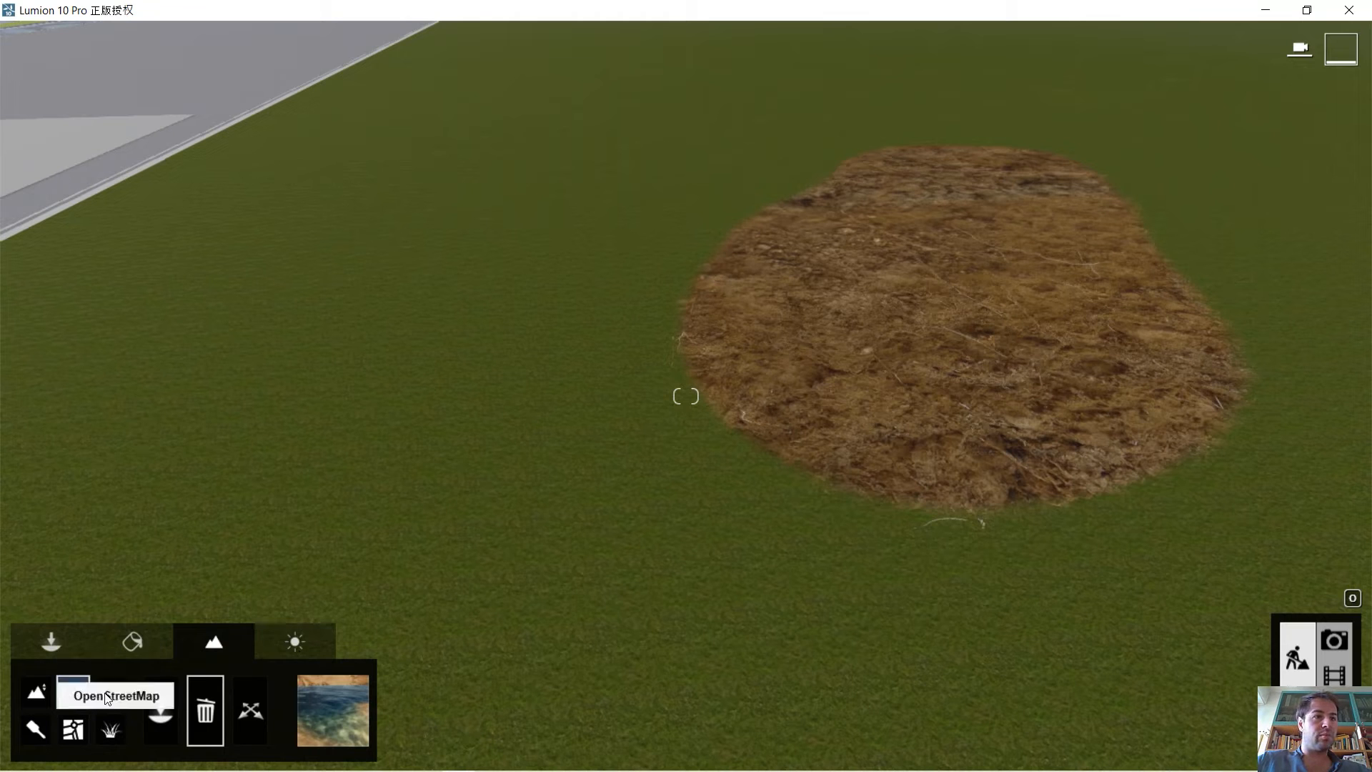
Look at the landscape grass option, switch to the weather settings, and bring the motel front back into view.
click(112, 729)
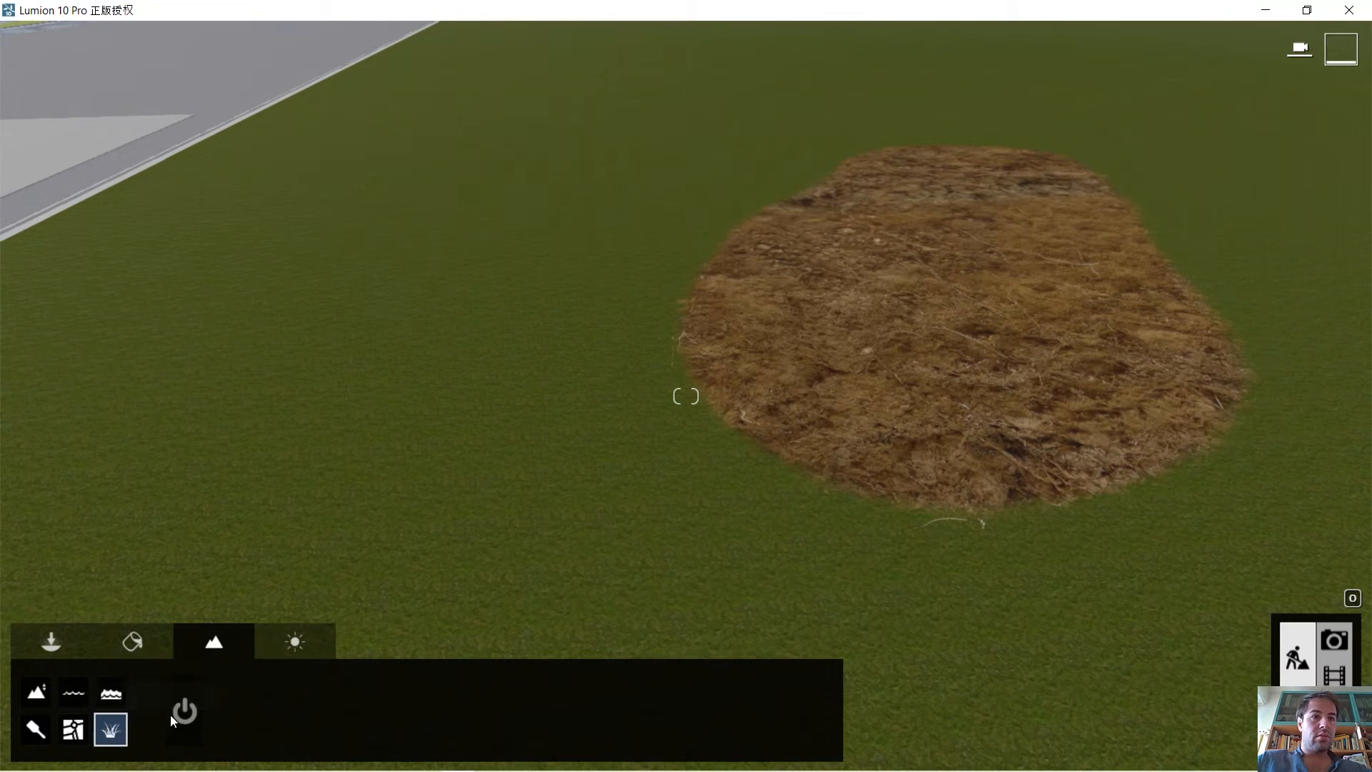
click(134, 644)
click(286, 645)
right_drag(629, 602, 582, 540)
key(w)
key(w)
key(q)
key(w)
key(s)
key(w)
right_drag(847, 443, 851, 303)
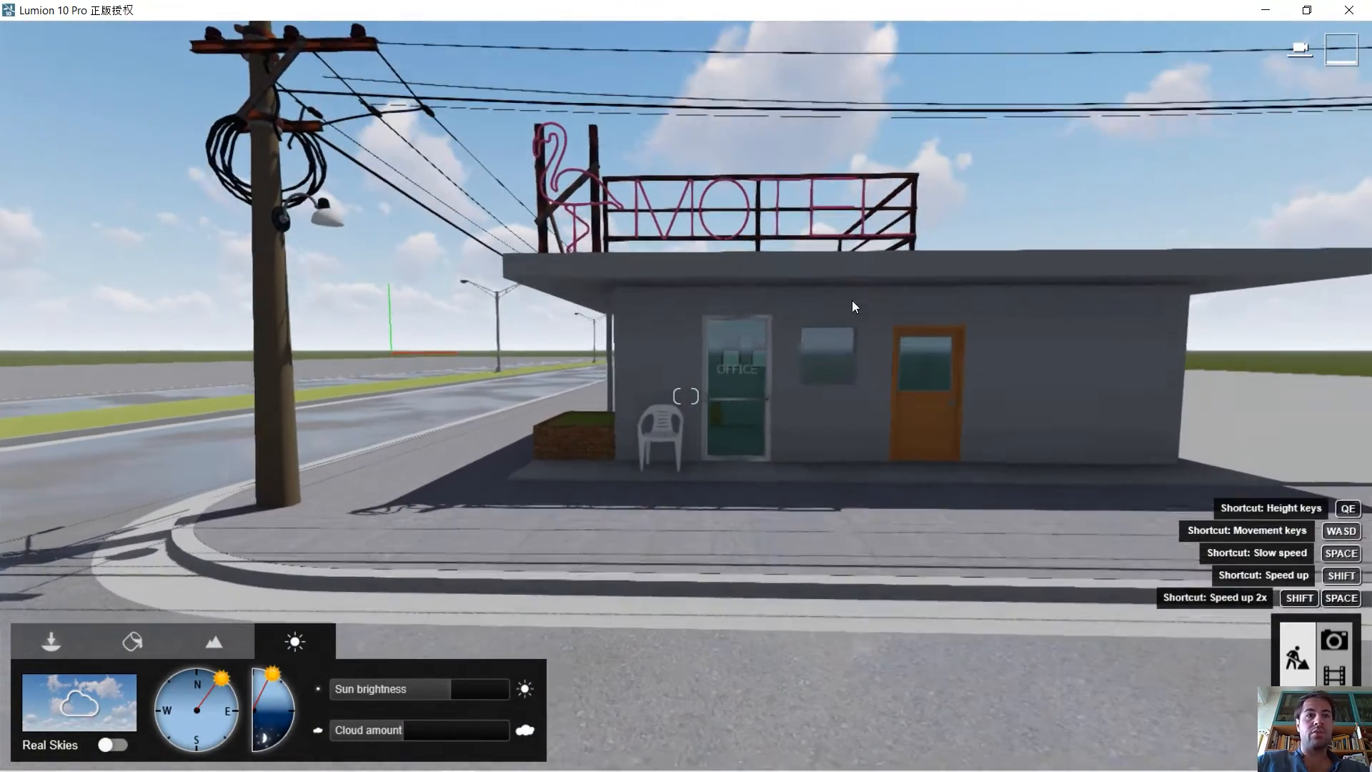
Lower the sun height below the horizon for a night scene and compare it with the motel reference photo.
drag(279, 675, 272, 756)
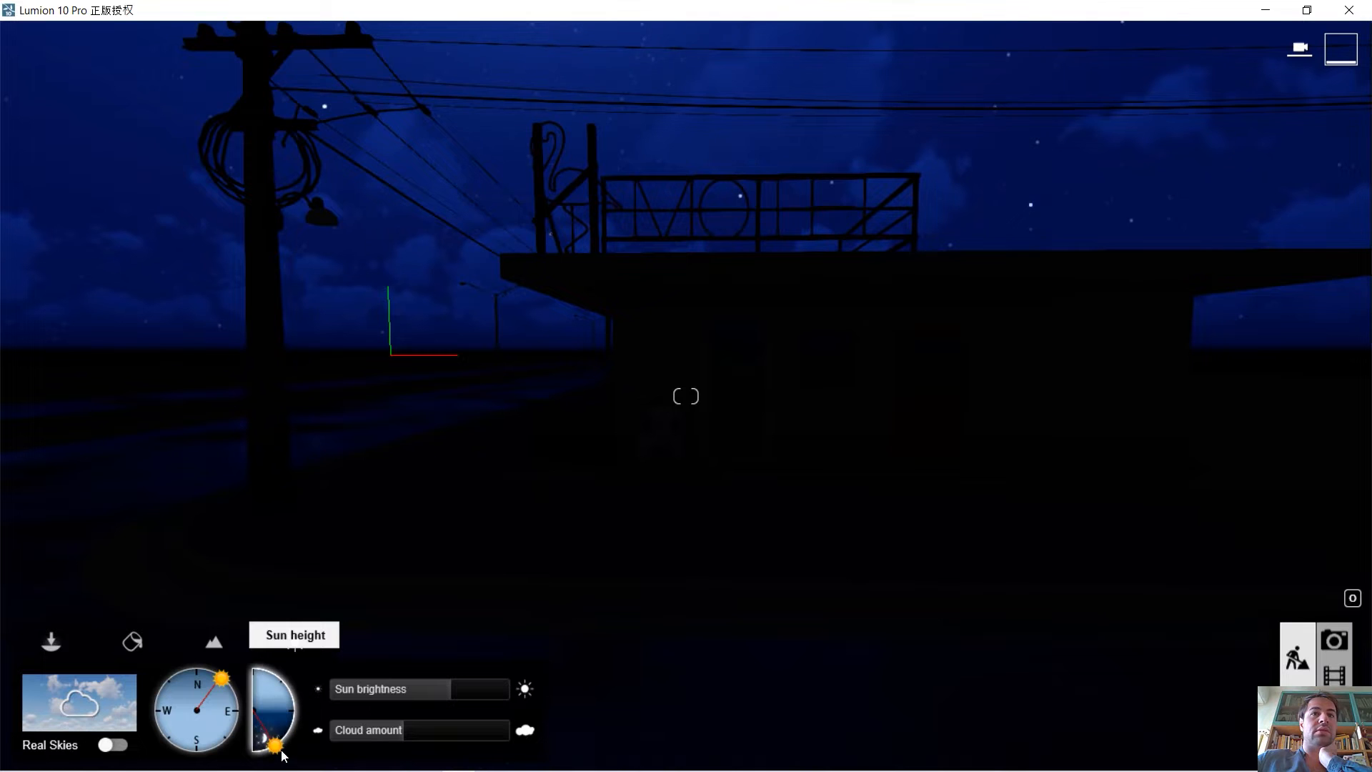
mouse_move(281, 752)
mouse_down()
mouse_move(293, 736)
mouse_move(279, 752)
mouse_up()
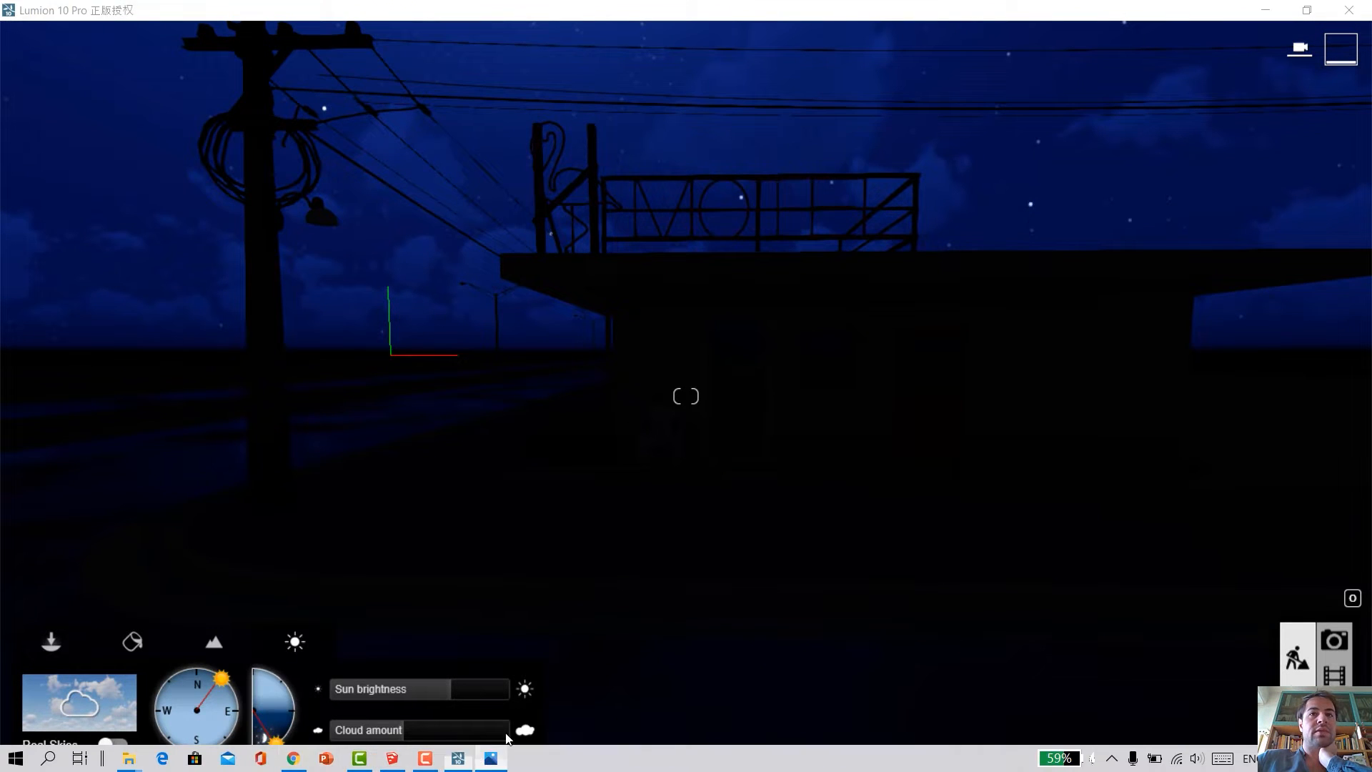
click(491, 758)
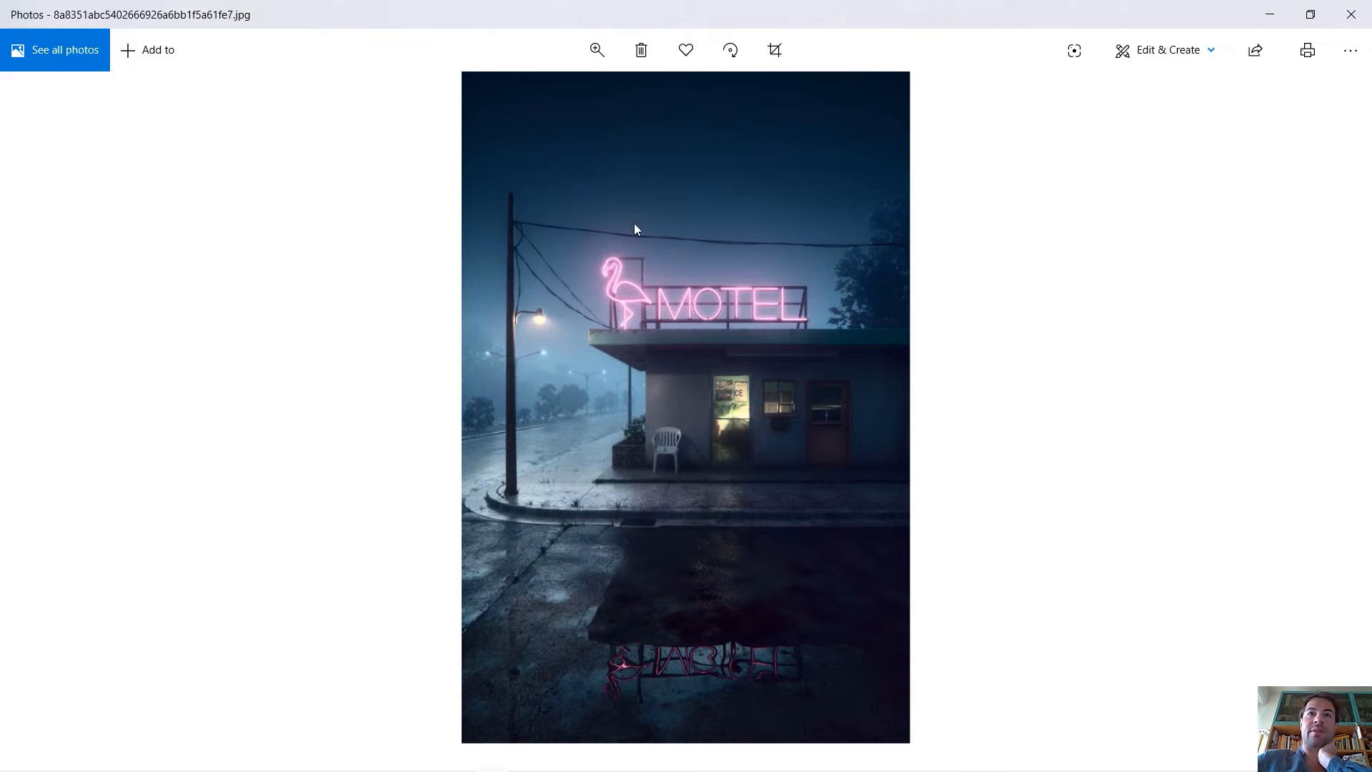
click(1270, 14)
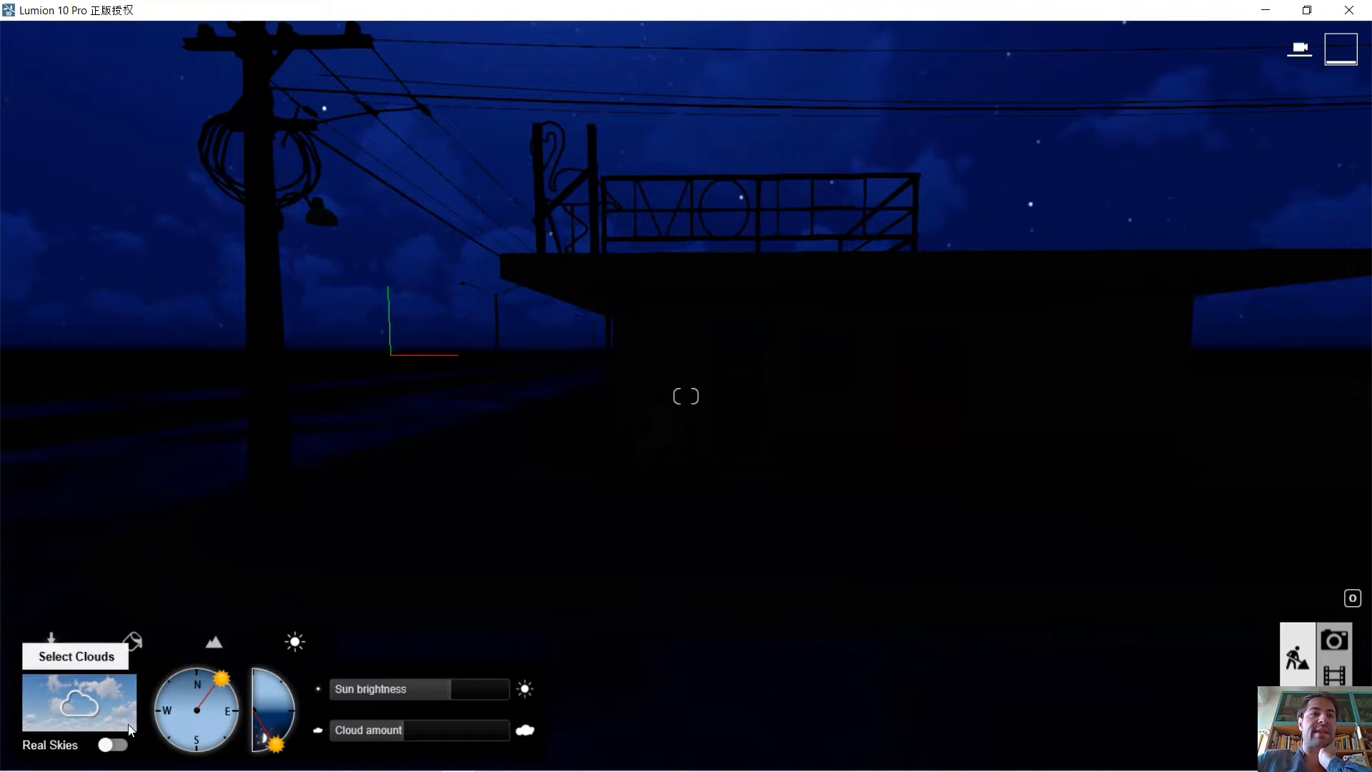
Browse the cloud presets and apply the last one in the third row to the night sky.
click(97, 707)
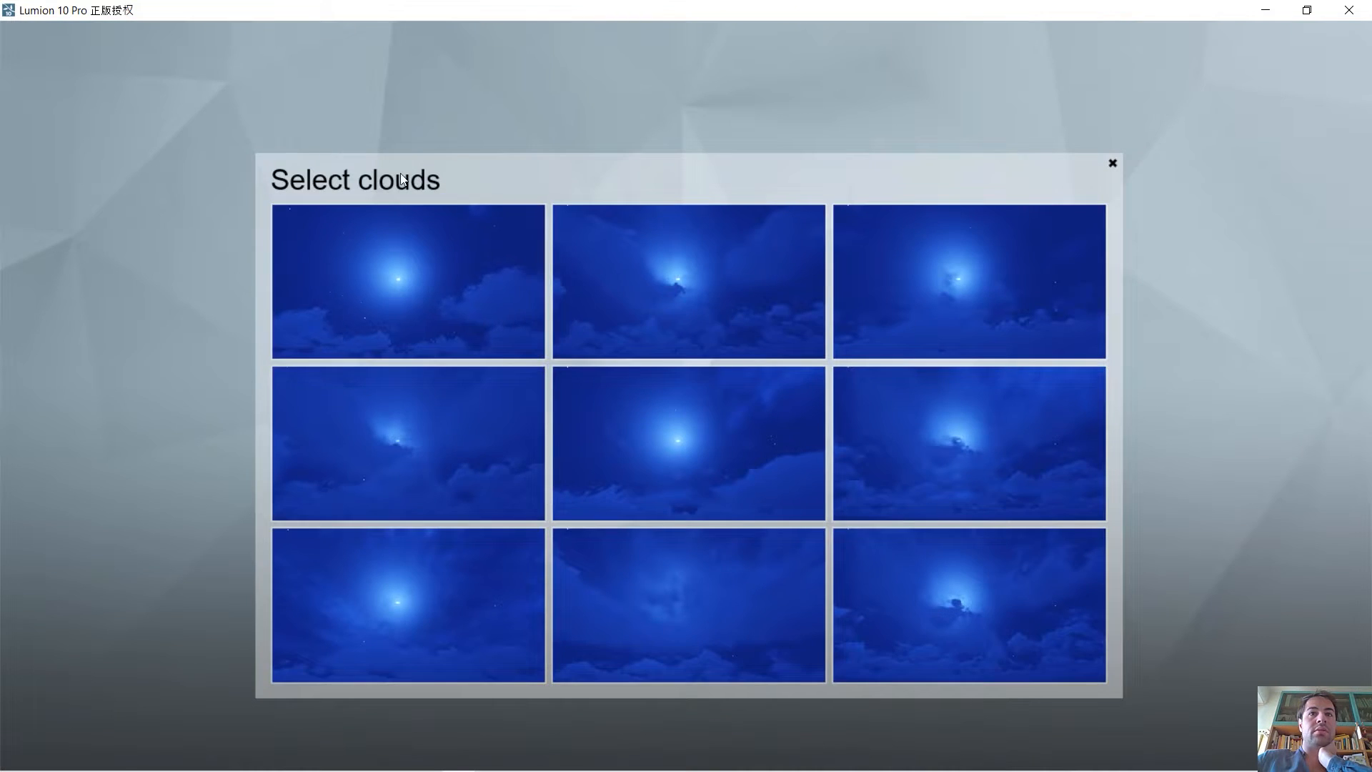
click(1112, 164)
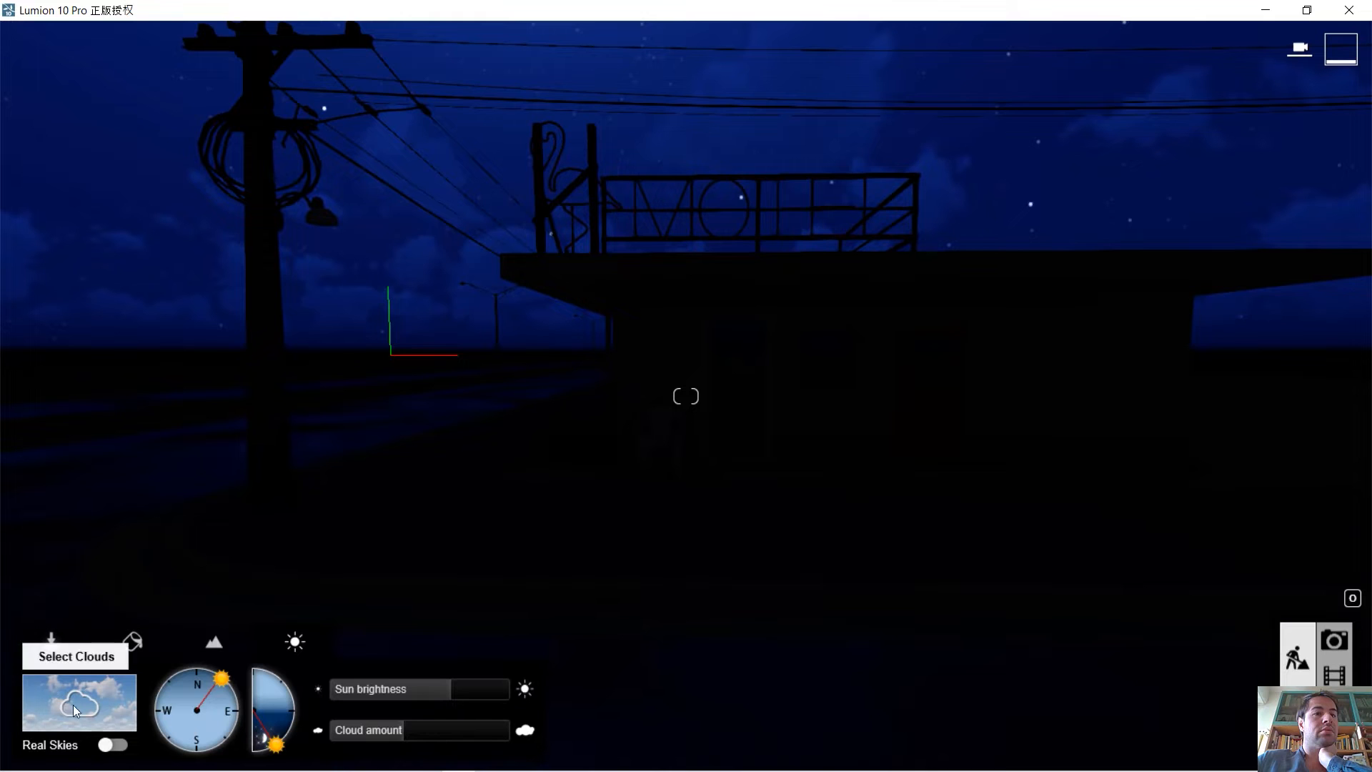
click(96, 697)
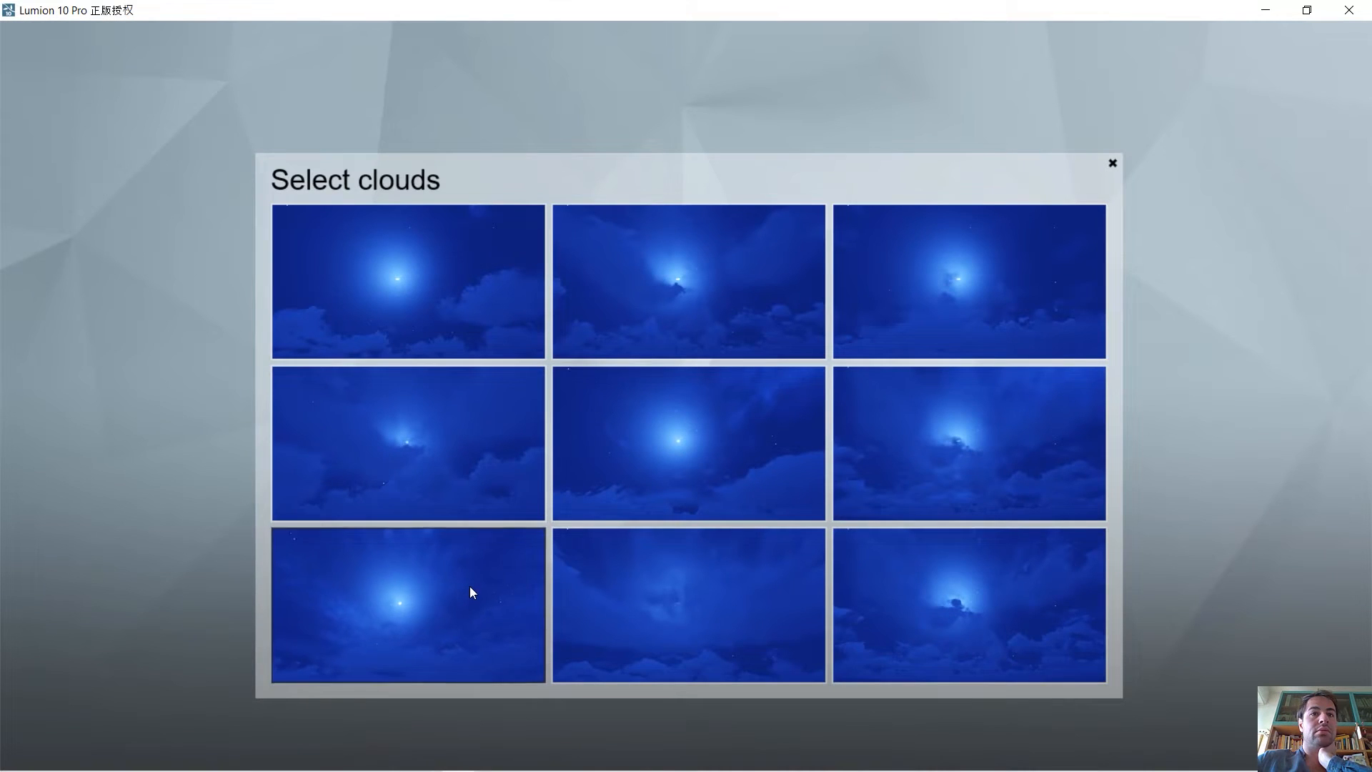
click(968, 611)
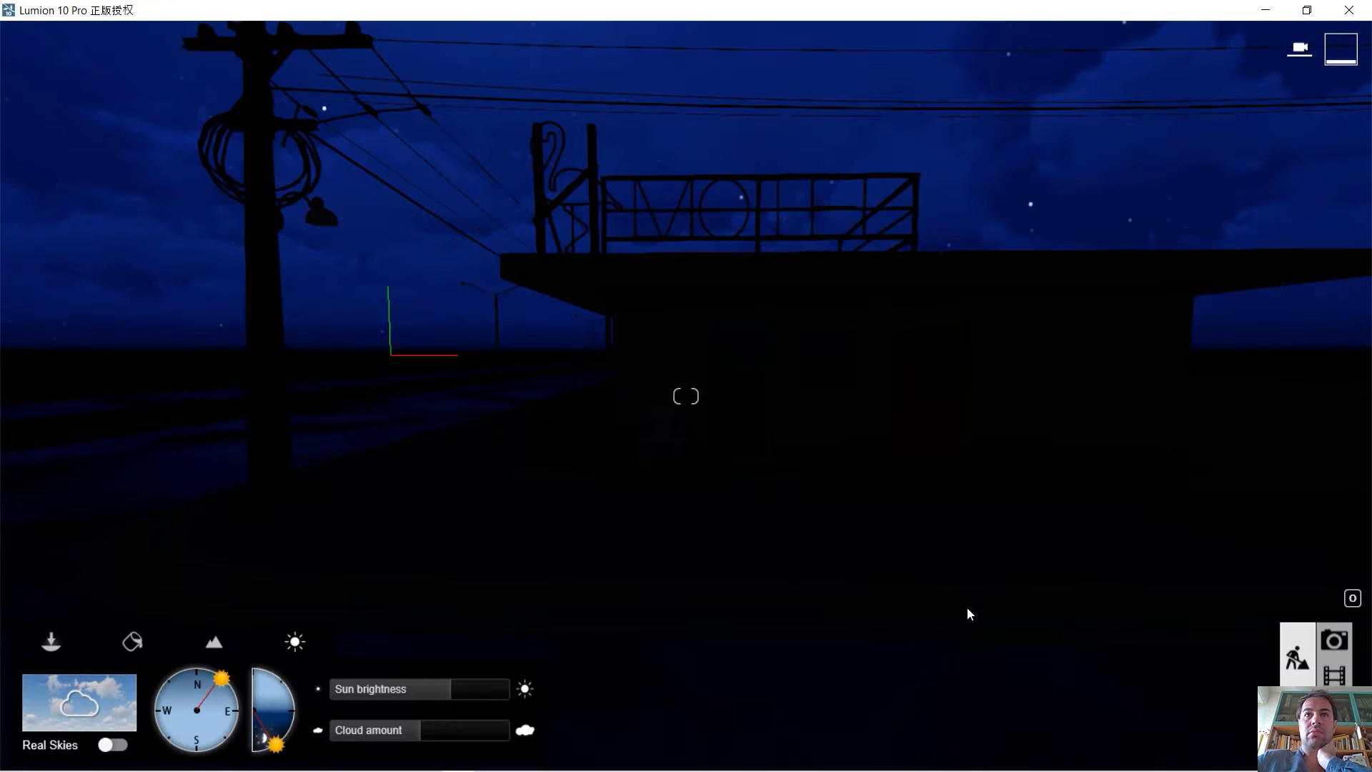
With Real Skies enabled, reduce the sky brightness to 0.1 and turn the sun direction to the southeast.
click(116, 745)
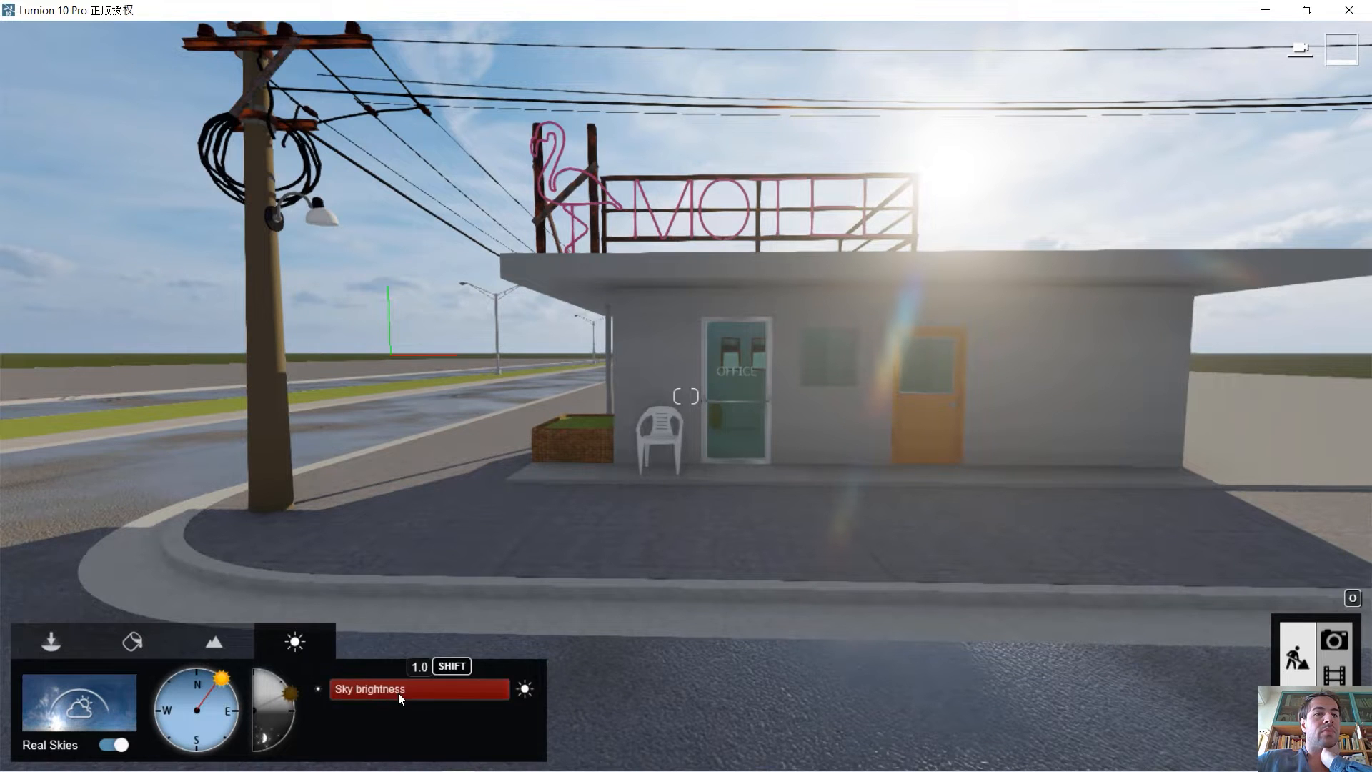
drag(398, 692, 349, 679)
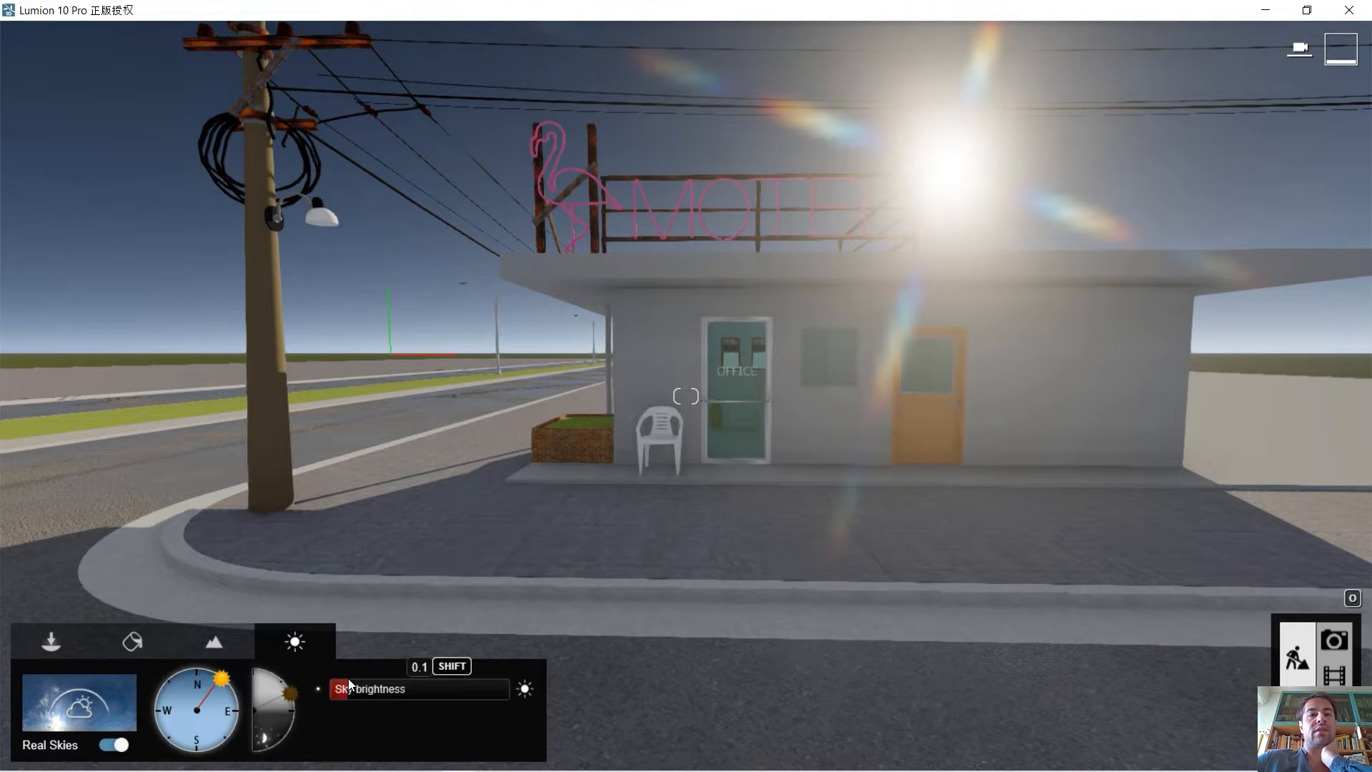
drag(221, 677, 268, 757)
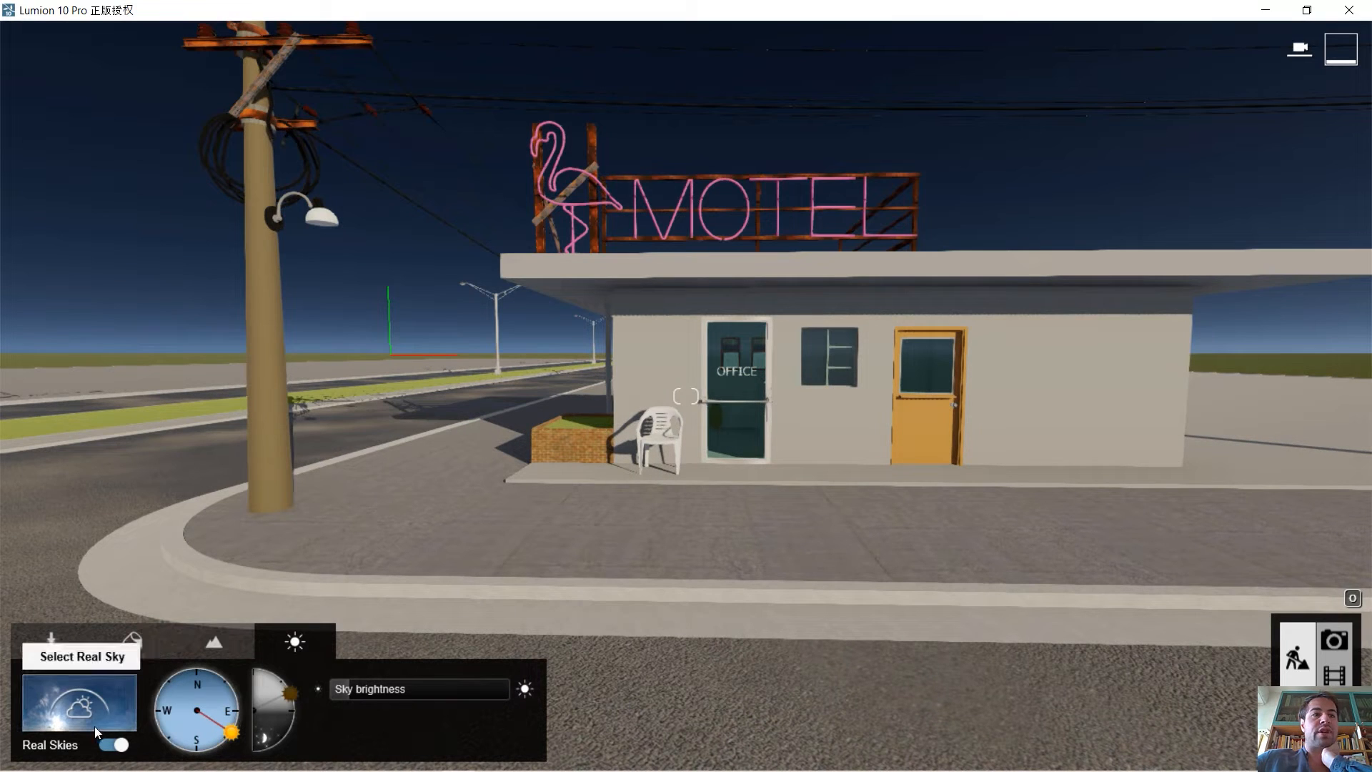
Apply the first Night preset from Real Skies and compare the motel with the reference photo.
click(91, 698)
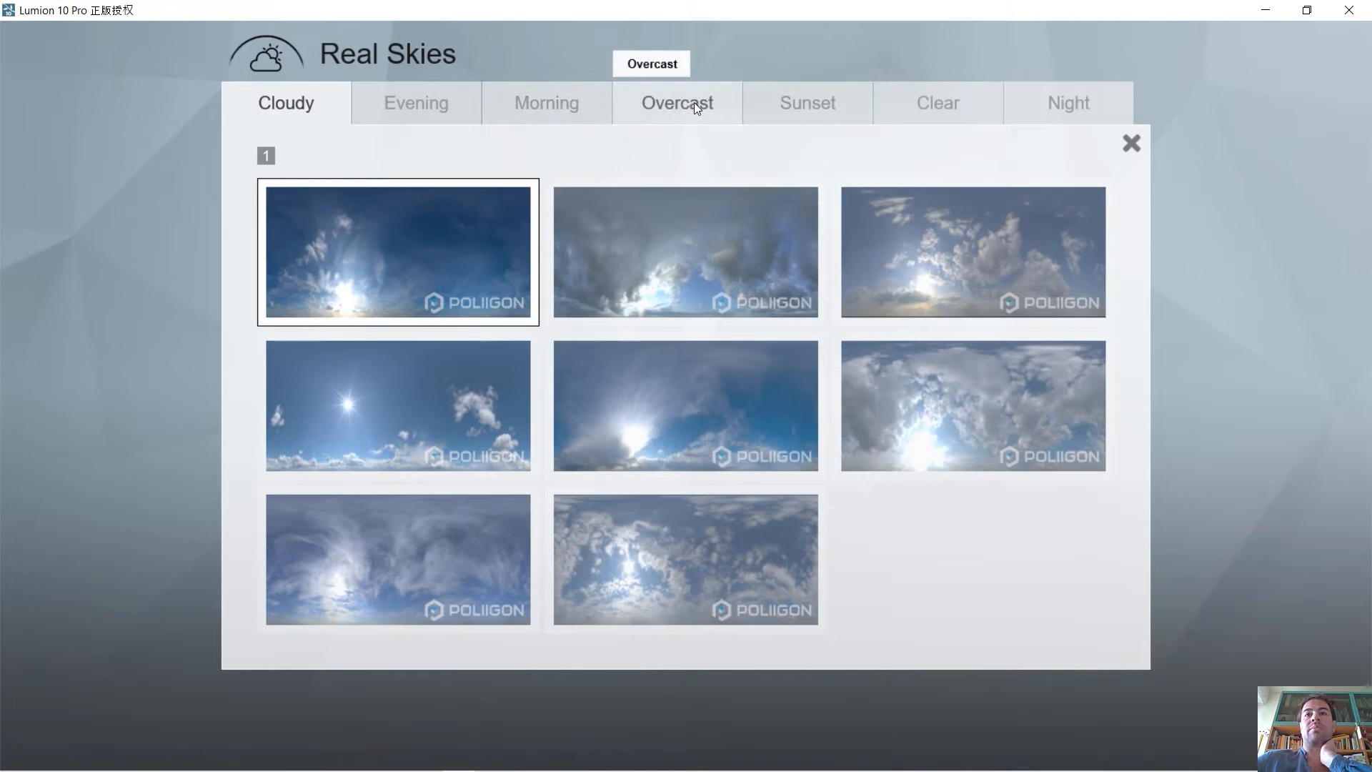
click(1070, 102)
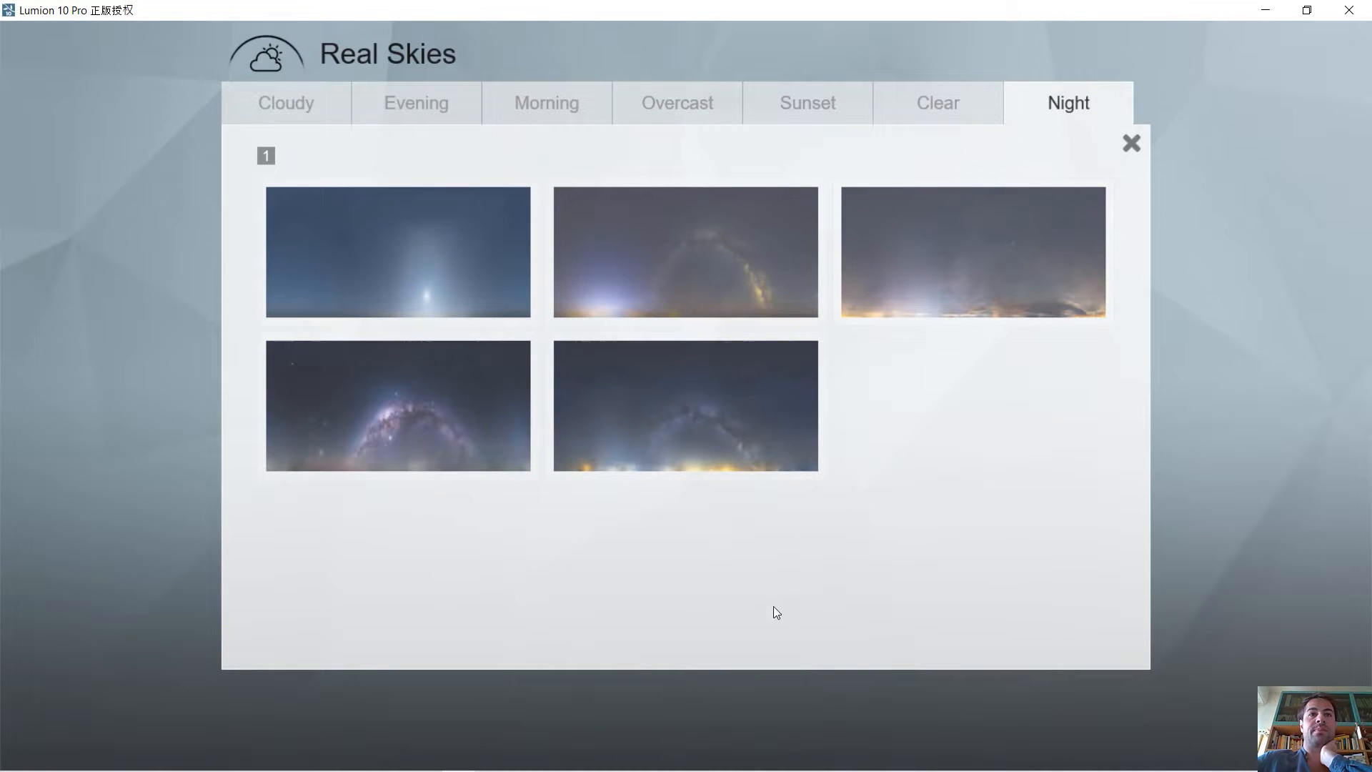
click(427, 295)
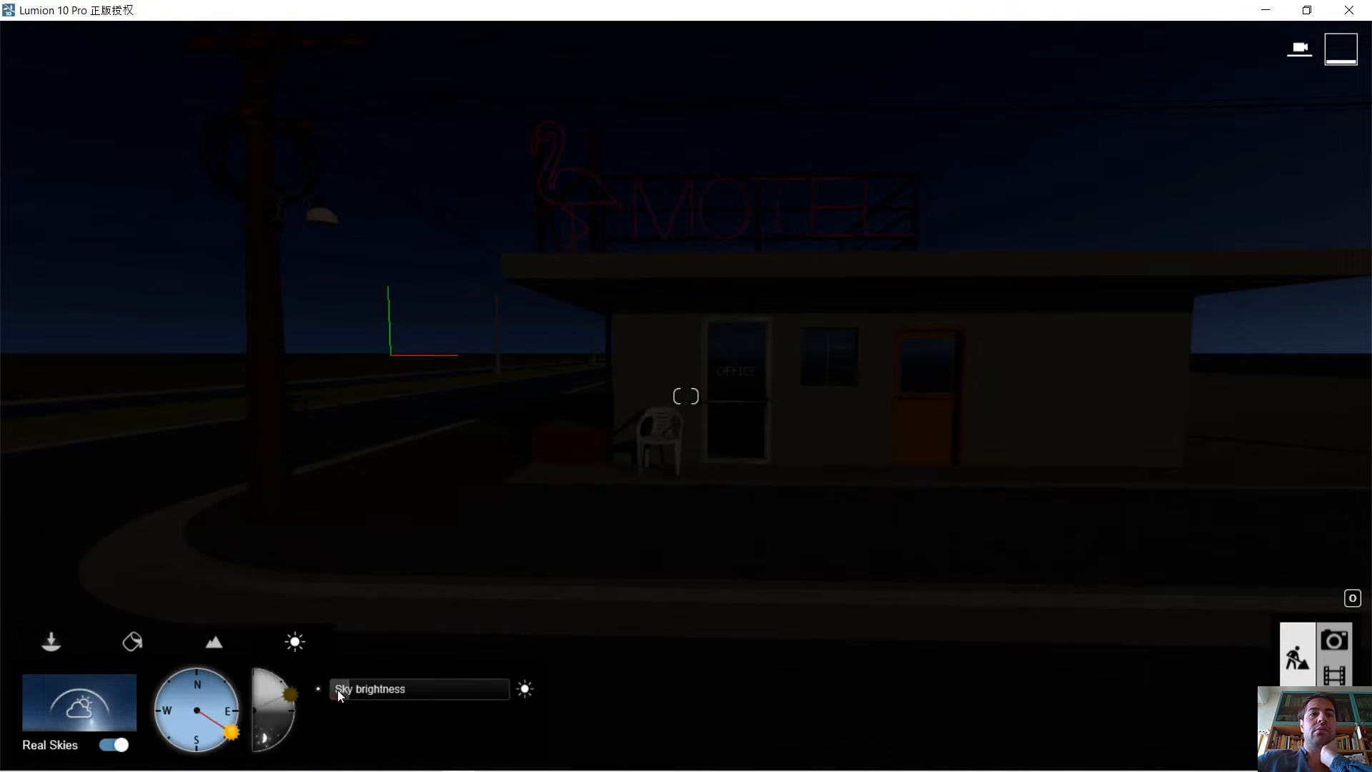
right_drag(422, 543, 448, 523)
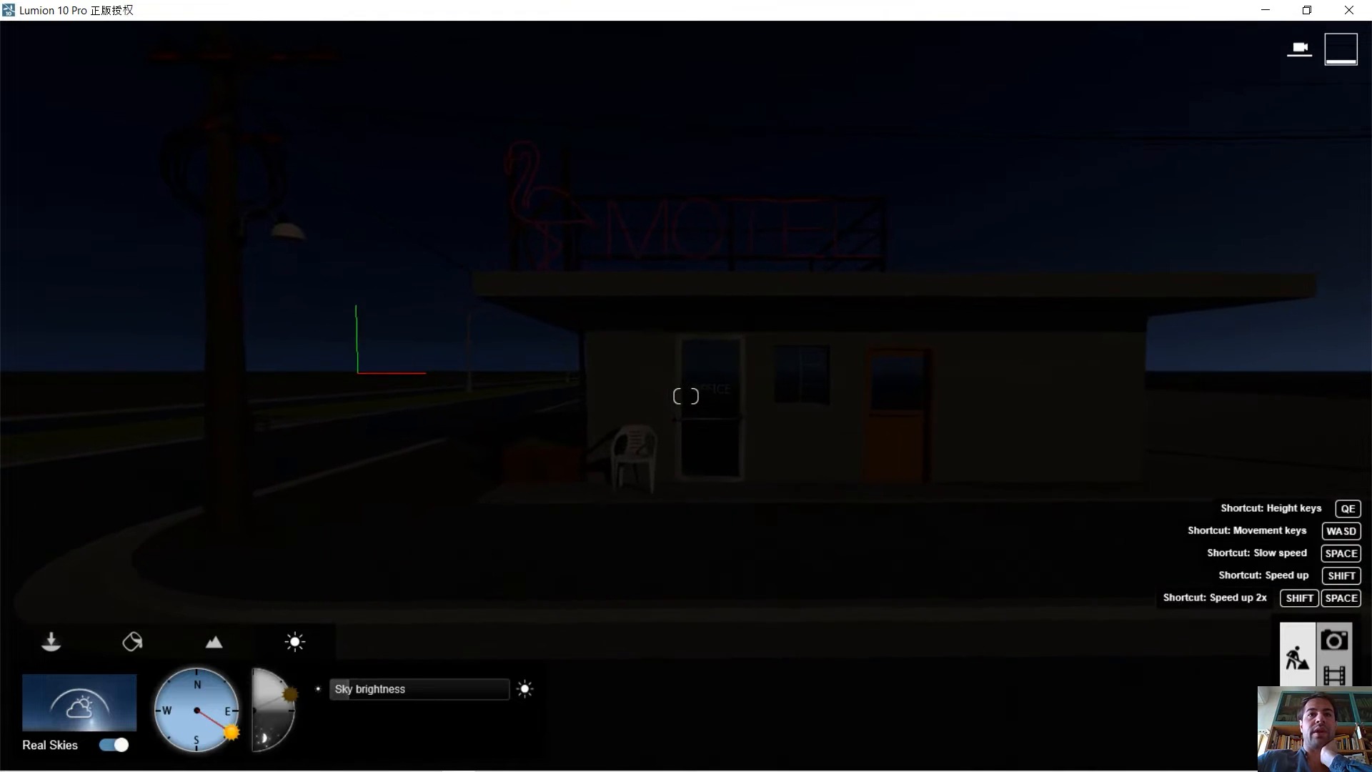
mouse_move(370, 761)
click(489, 759)
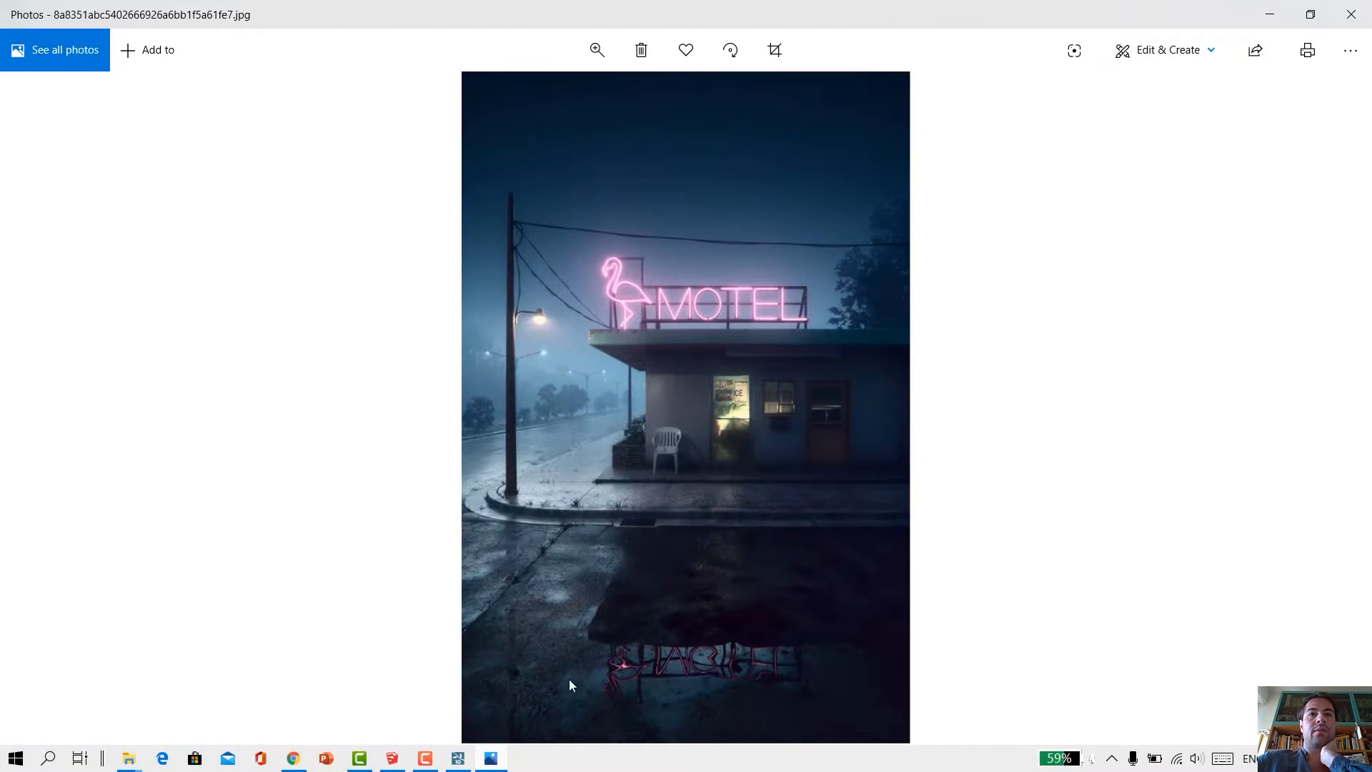
click(1270, 14)
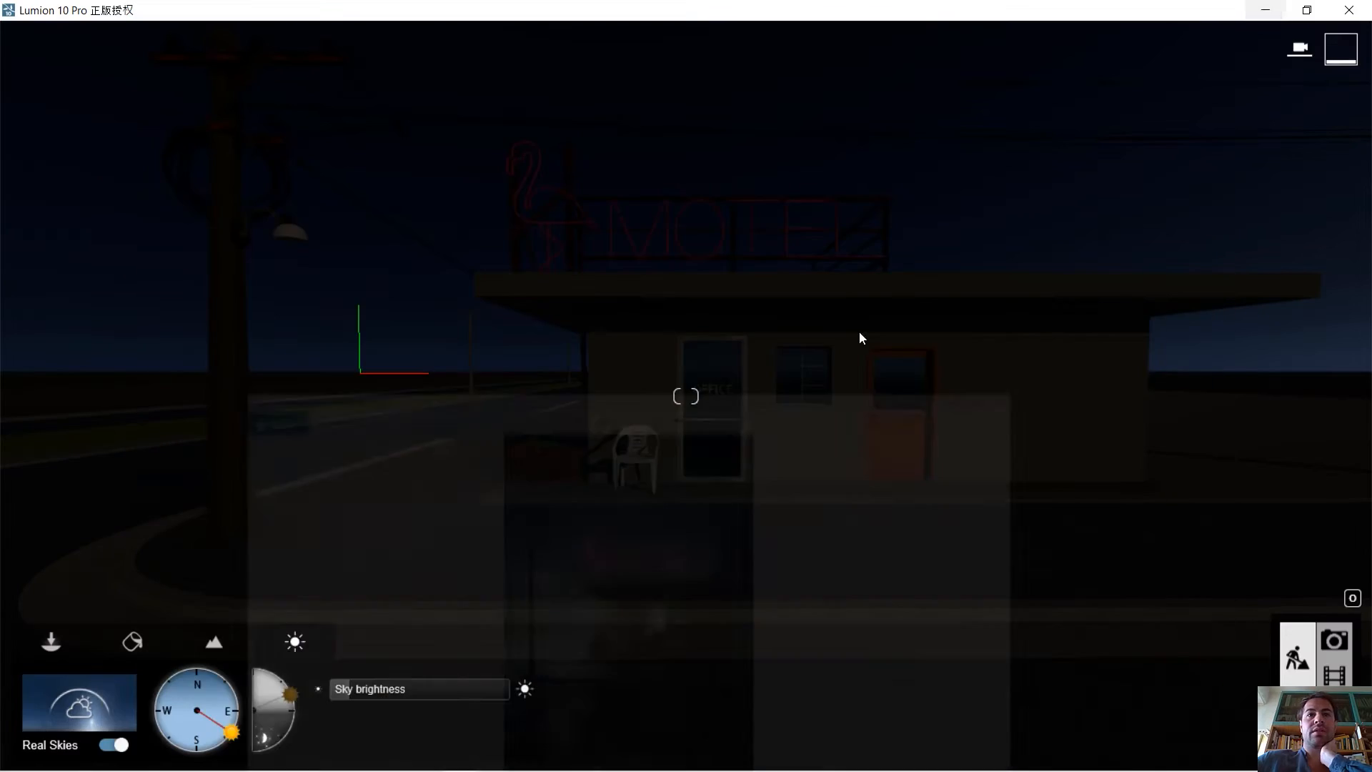
Disable Real Skies and raise the sun height to just above the horizon for a low daylight.
right_drag(686, 396, 520, 400)
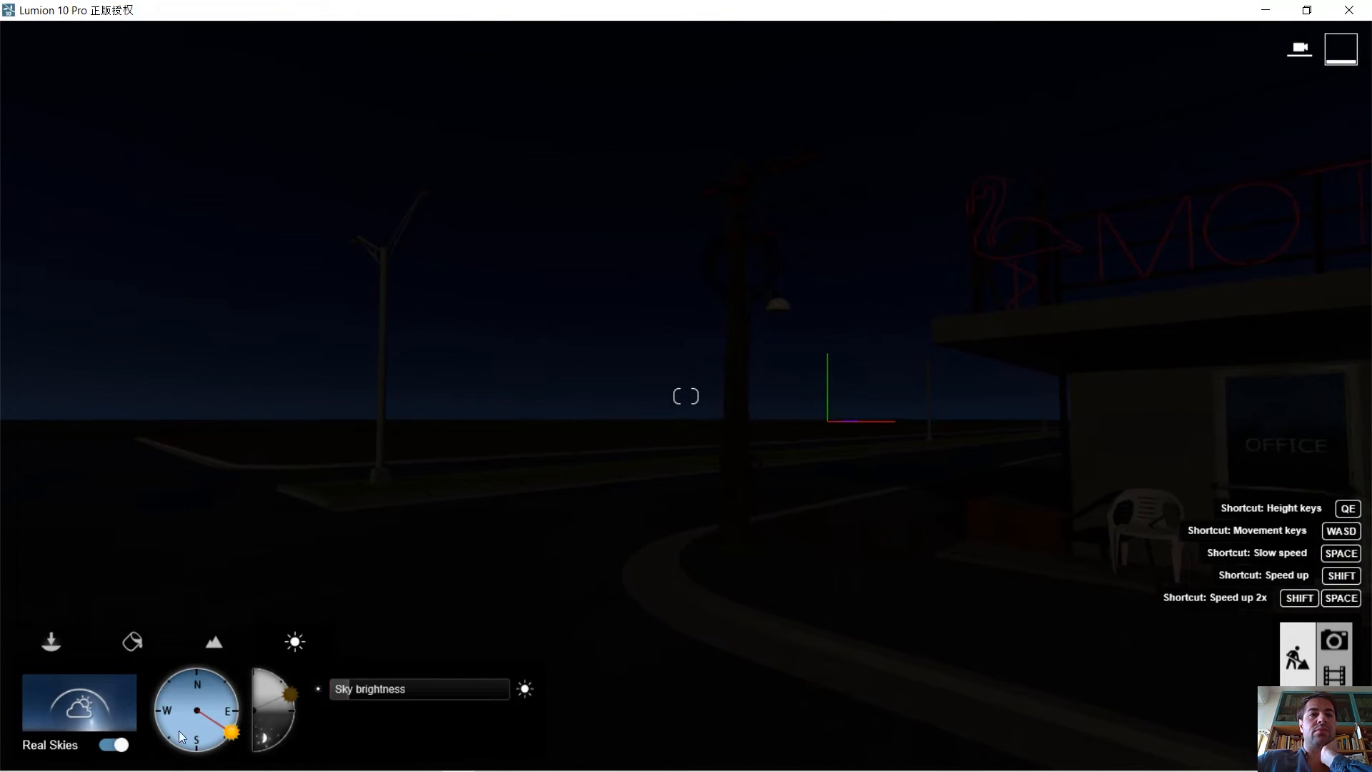
click(122, 748)
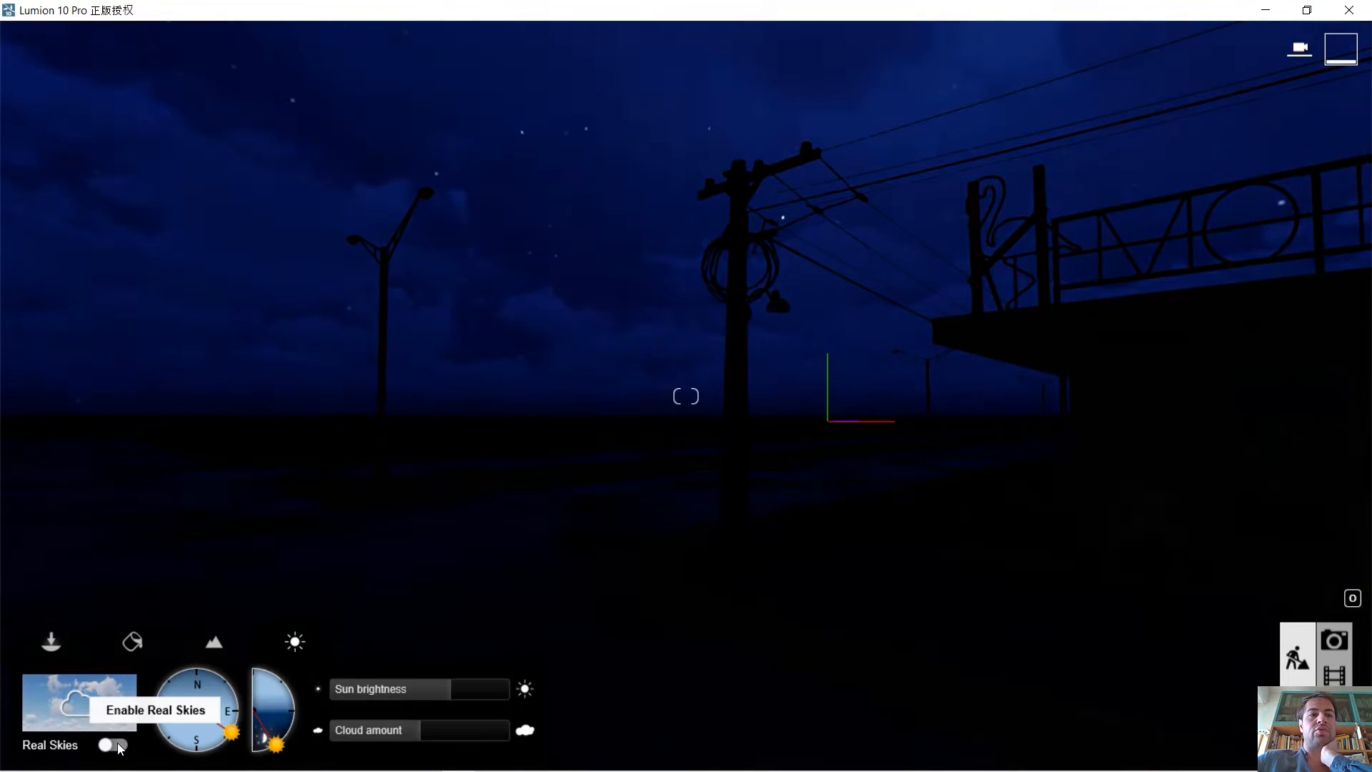
right_drag(647, 345, 726, 380)
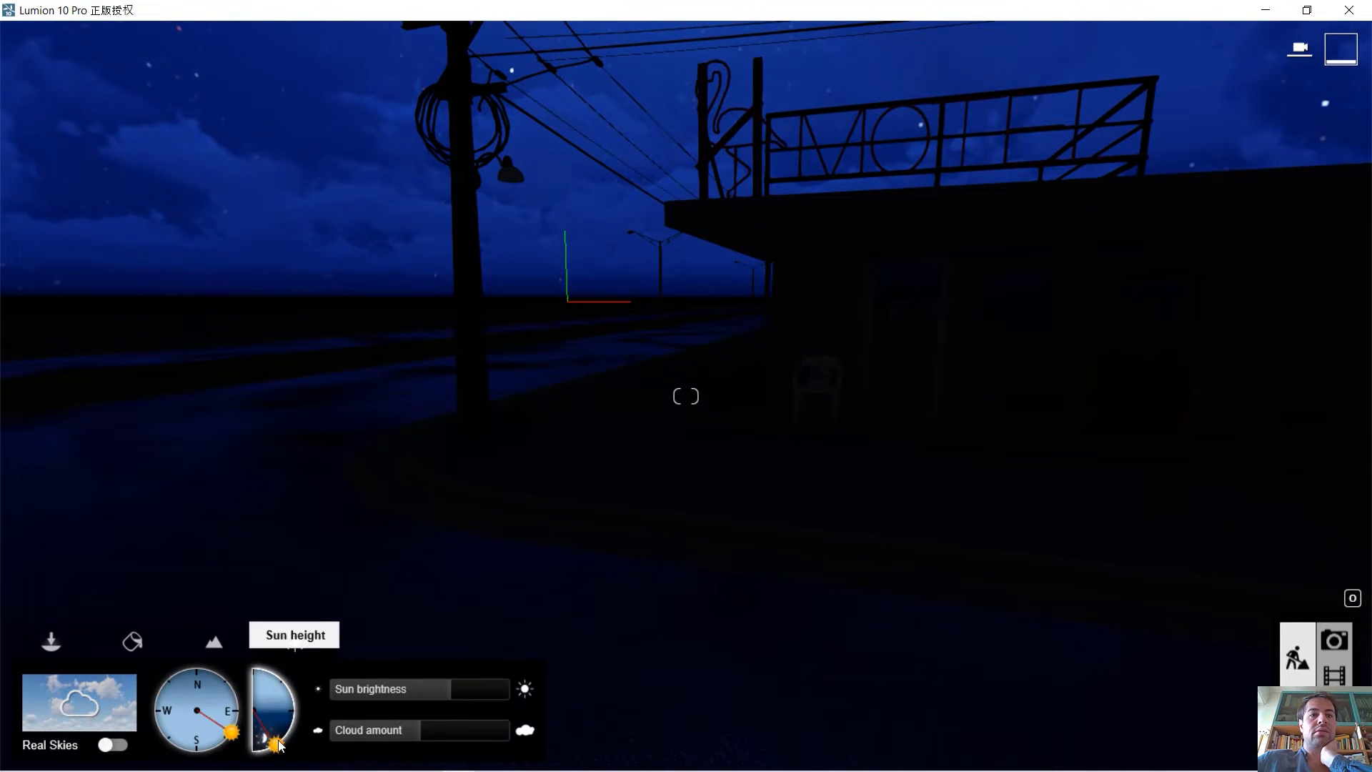
drag(275, 743, 304, 702)
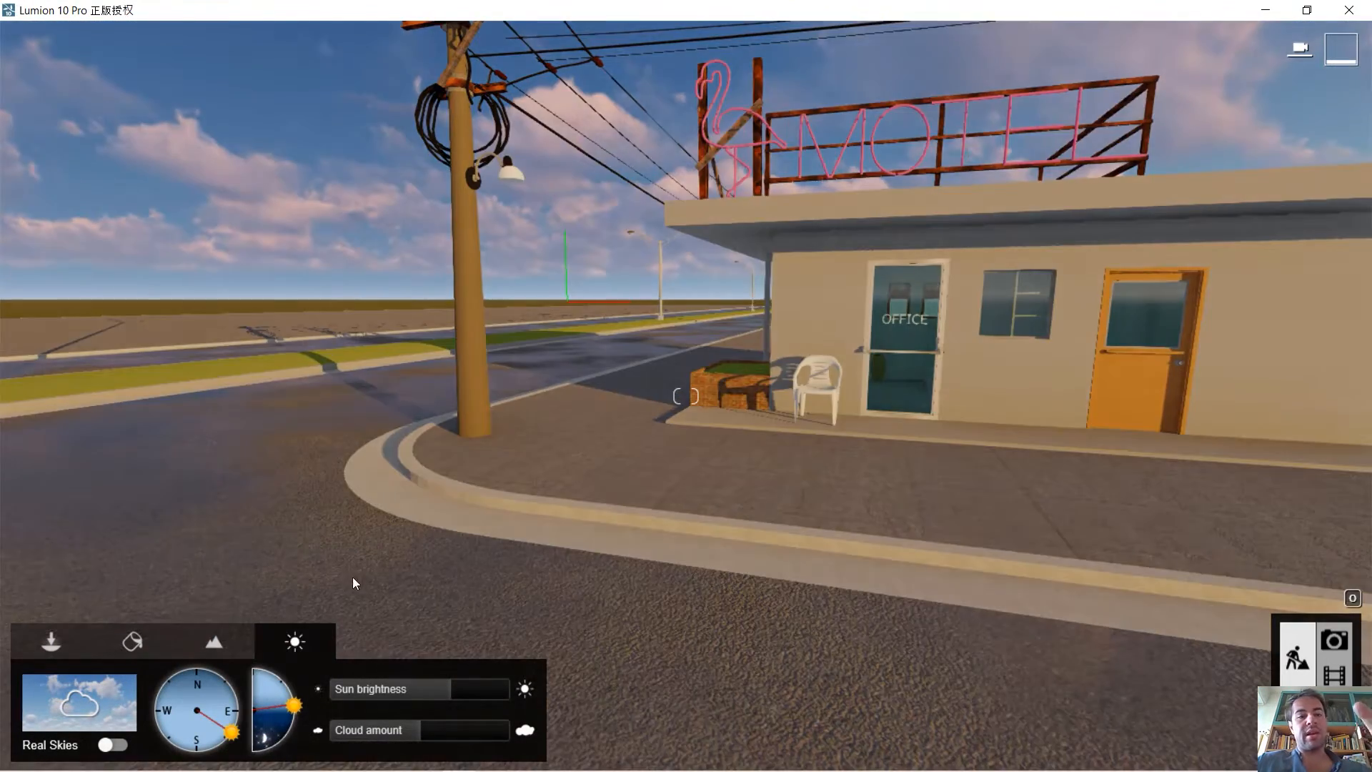
Bring the two-armed street lamp at the near end of the grass median into close view.
key(a)
right_drag(353, 576, 214, 595)
key(w)
key(w)
key(s)
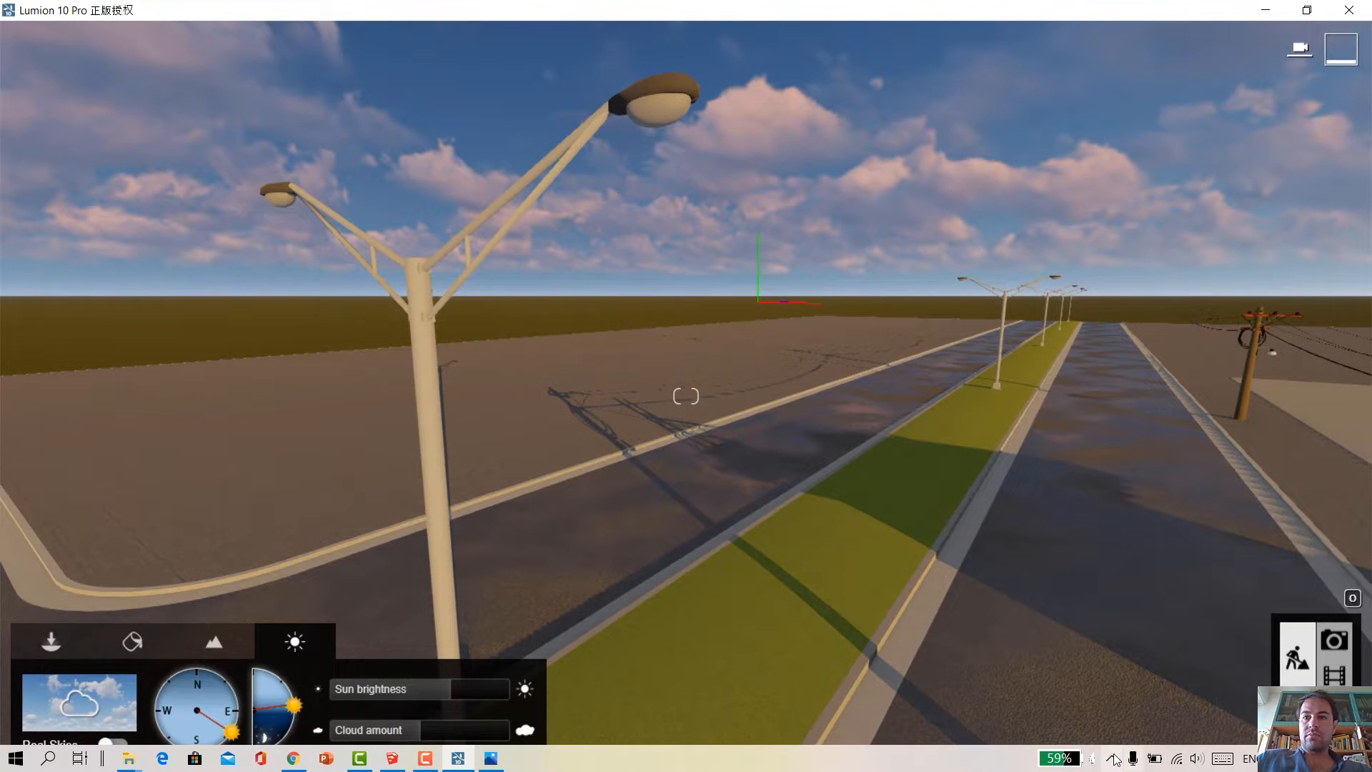
click(1111, 758)
click(1195, 760)
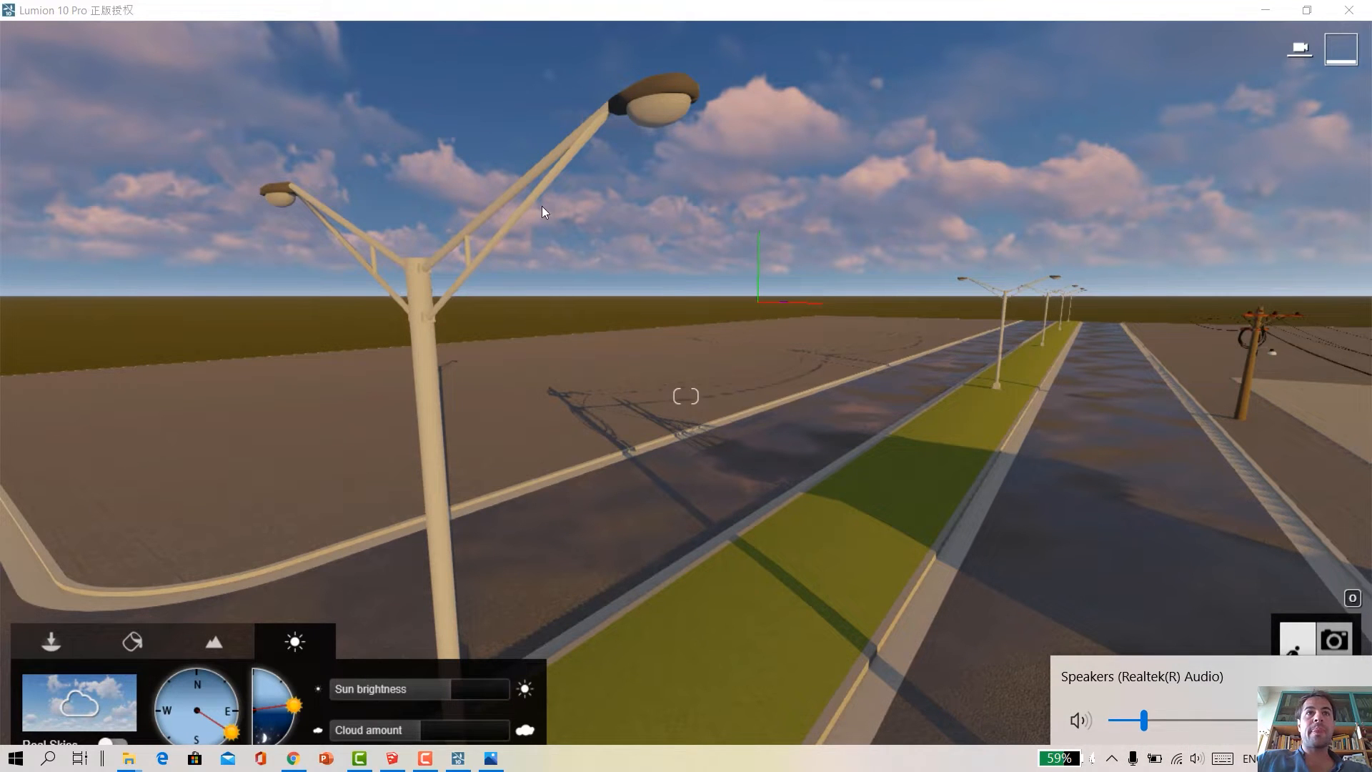
click(619, 96)
Switch to placing objects and open the lights library of spotlights with the near street lamp in view.
key(a)
key(s)
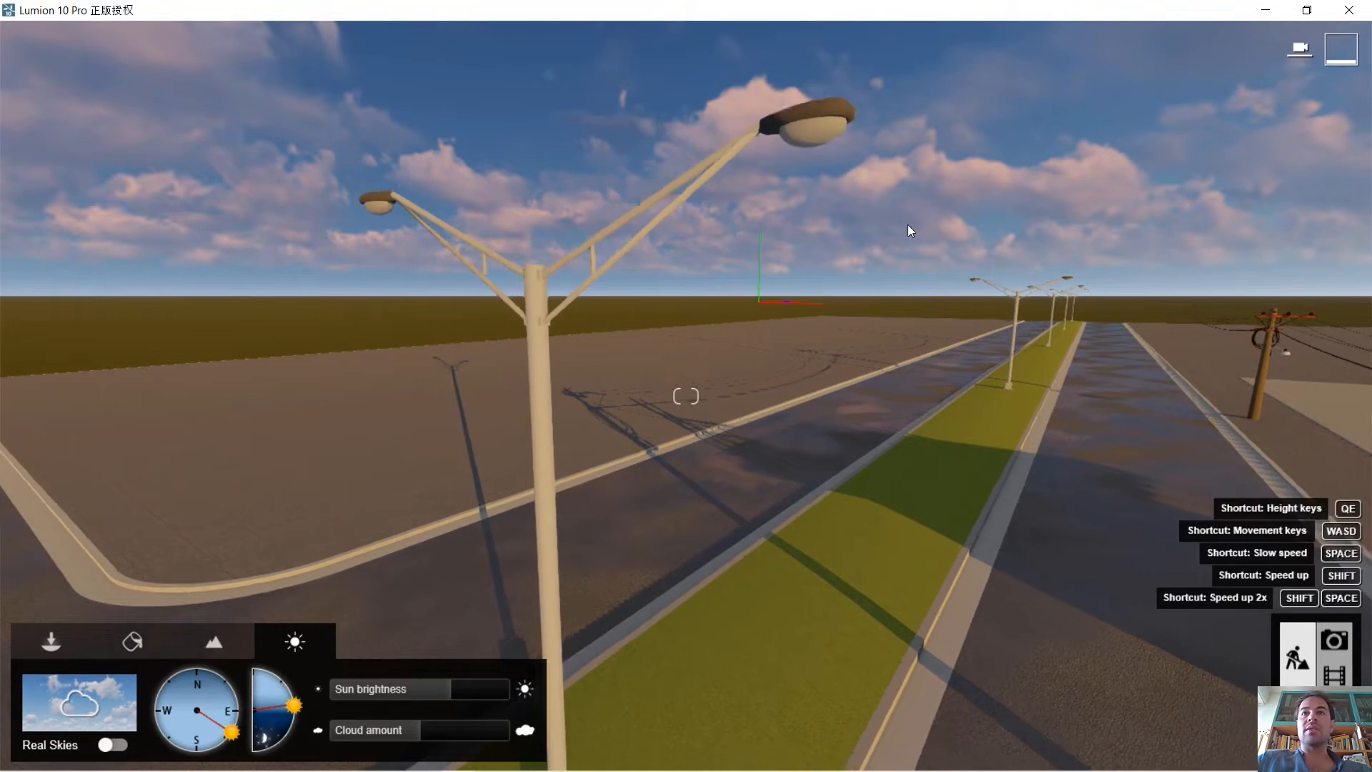
key(d)
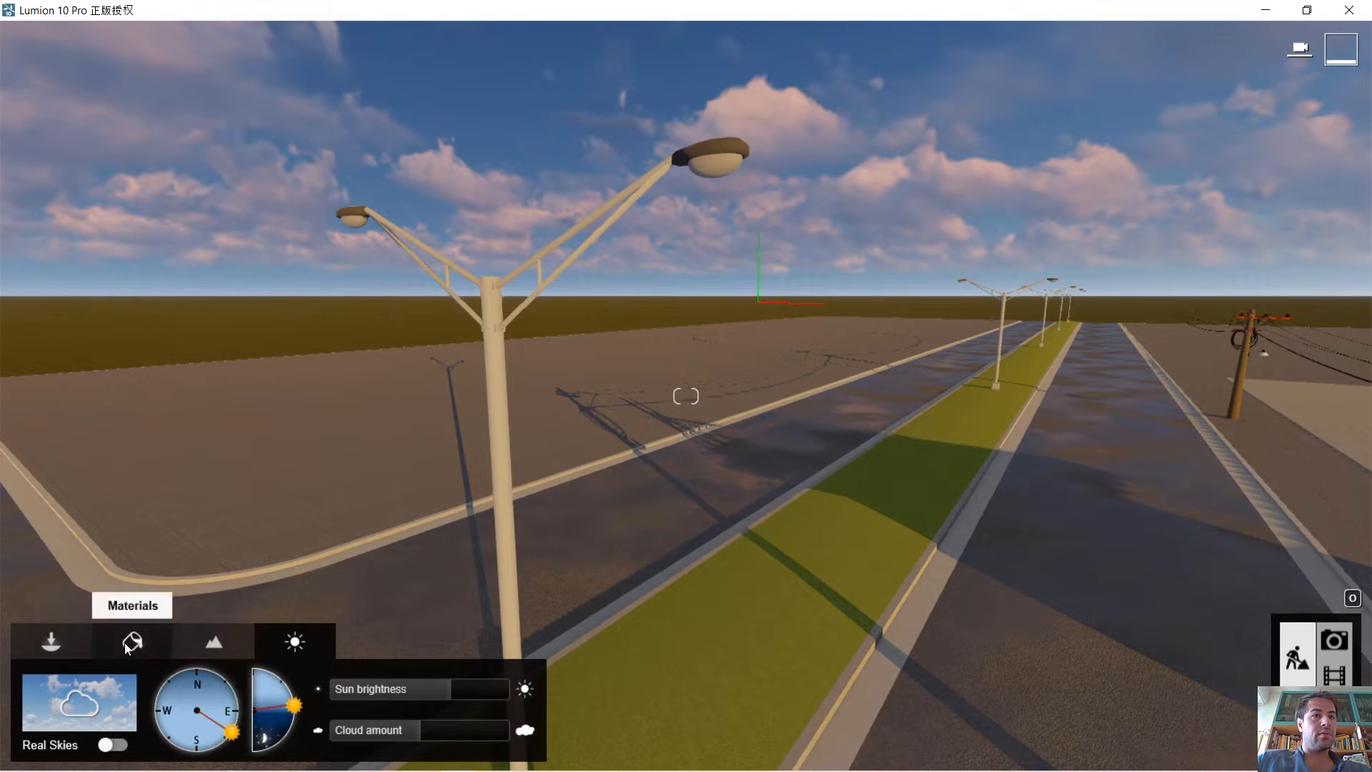
click(132, 641)
click(52, 644)
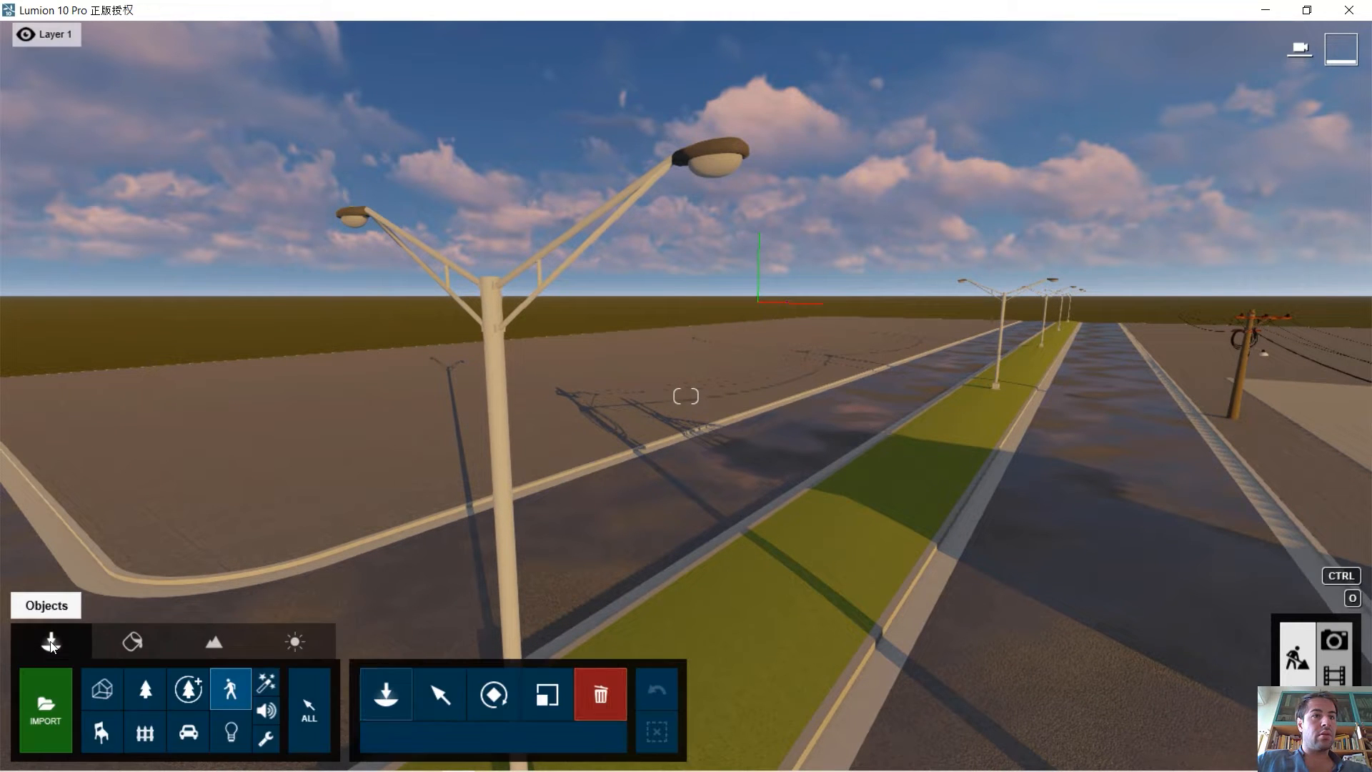
click(240, 731)
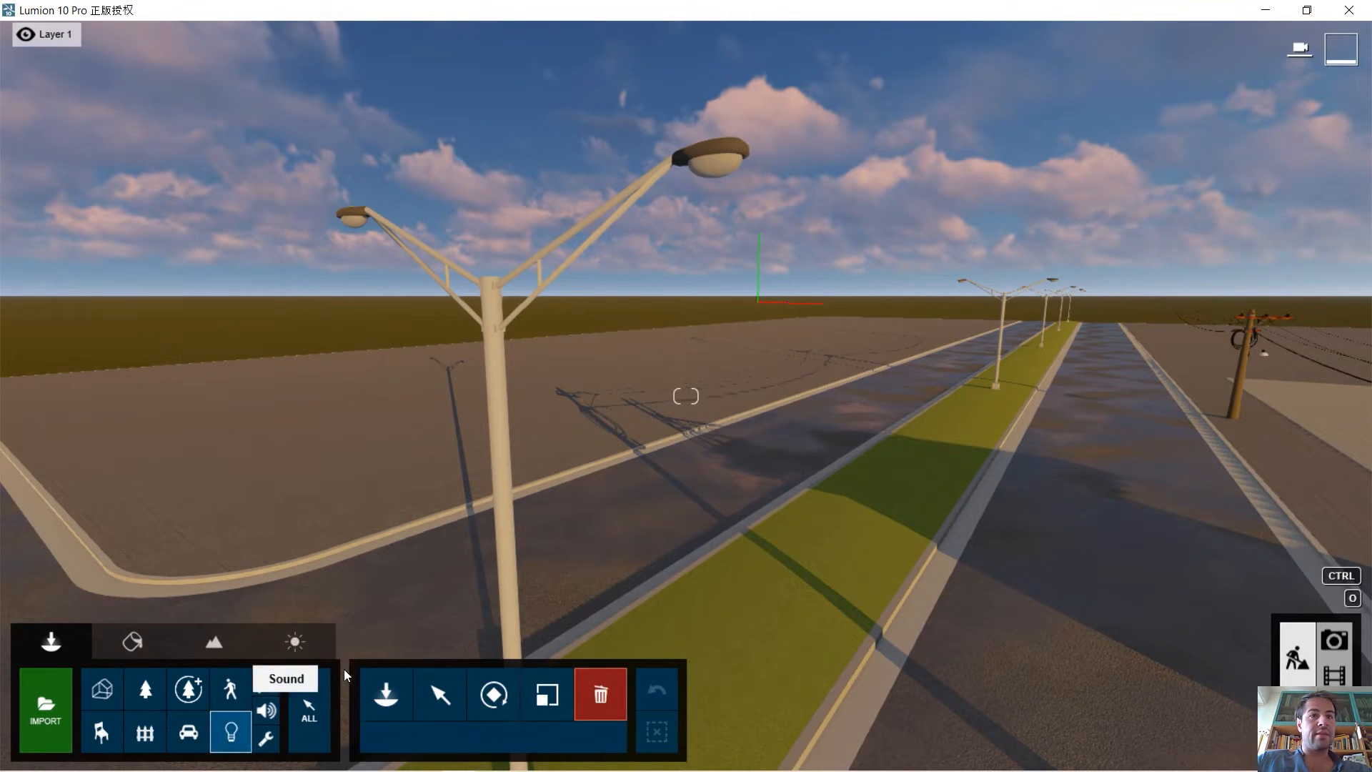
click(226, 734)
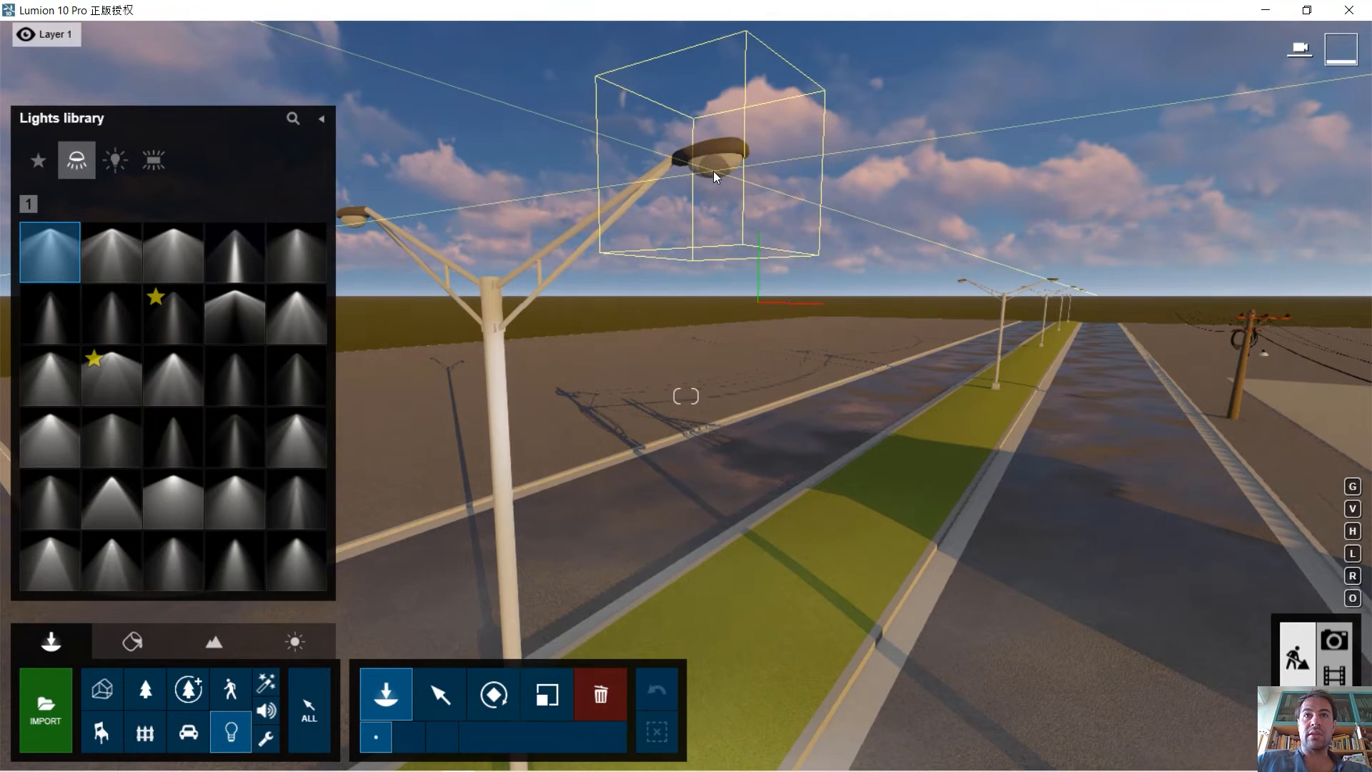
Place the first spotlight type under the road-side head of the near street lamp.
key(a)
key(w)
key(a)
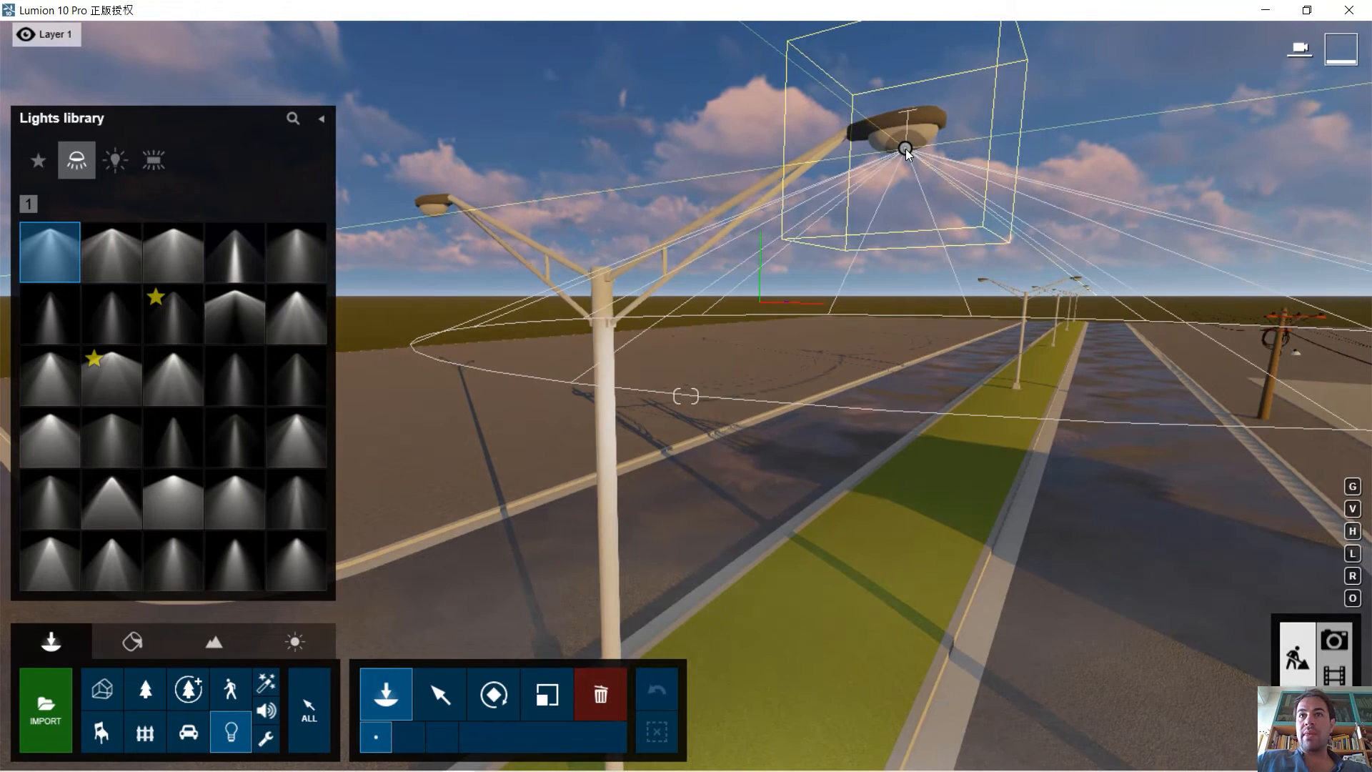
click(906, 152)
Place a second spotlight of the same type under the opposite head of the street lamp.
key(a)
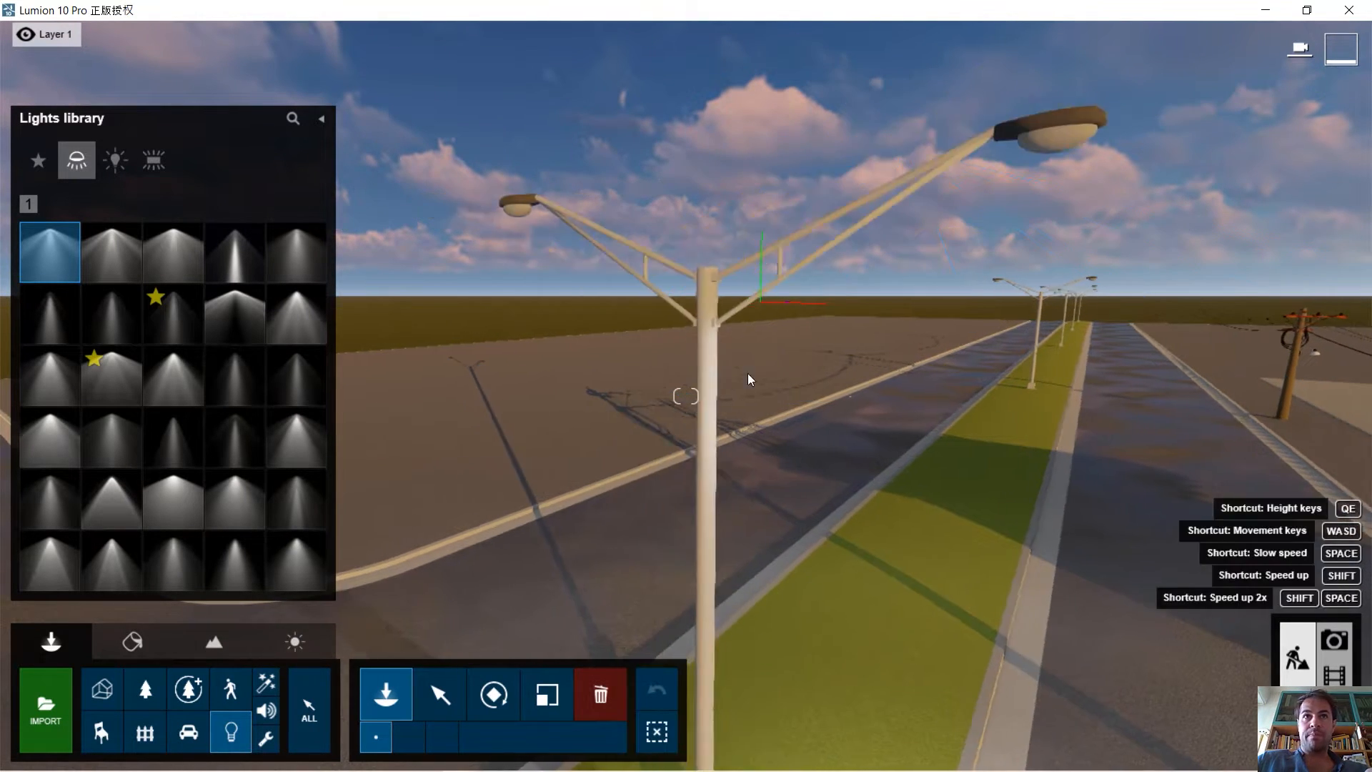
right_drag(637, 222, 999, 216)
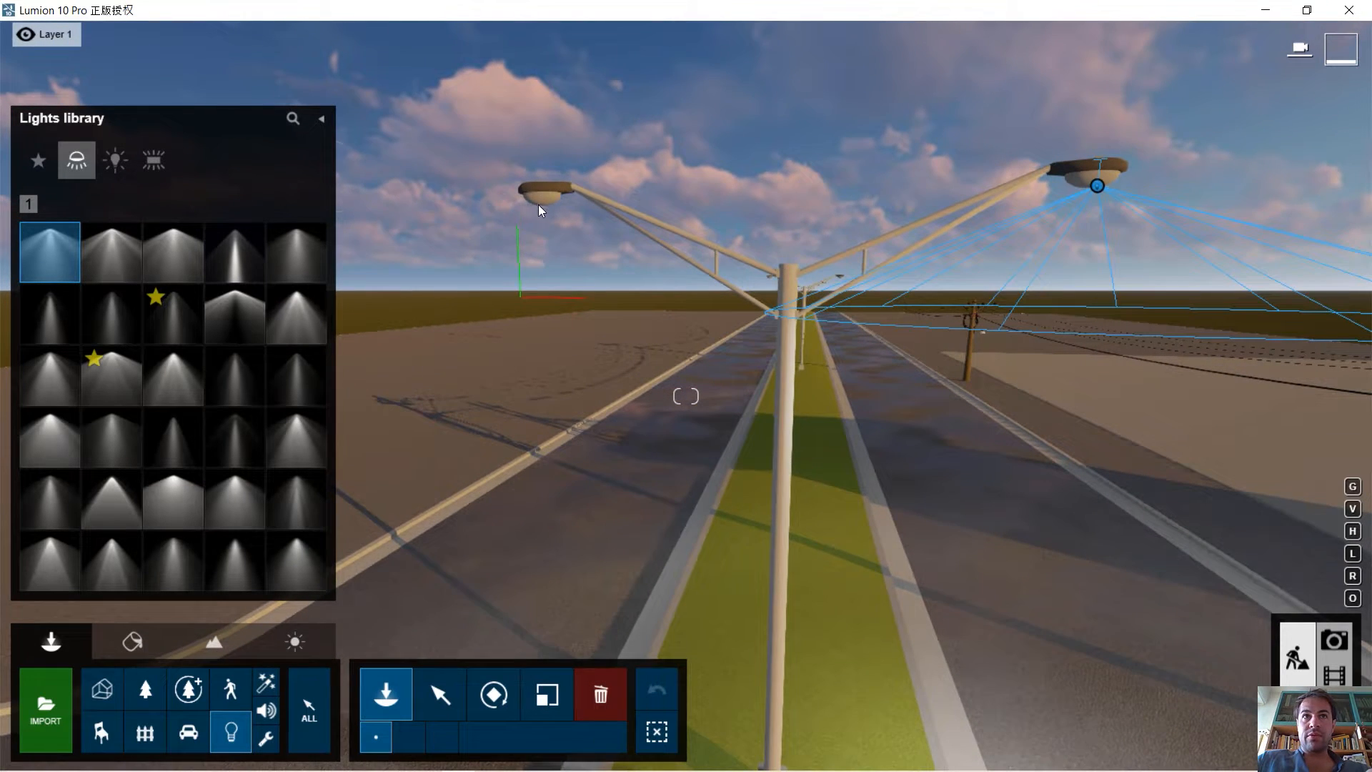
click(542, 203)
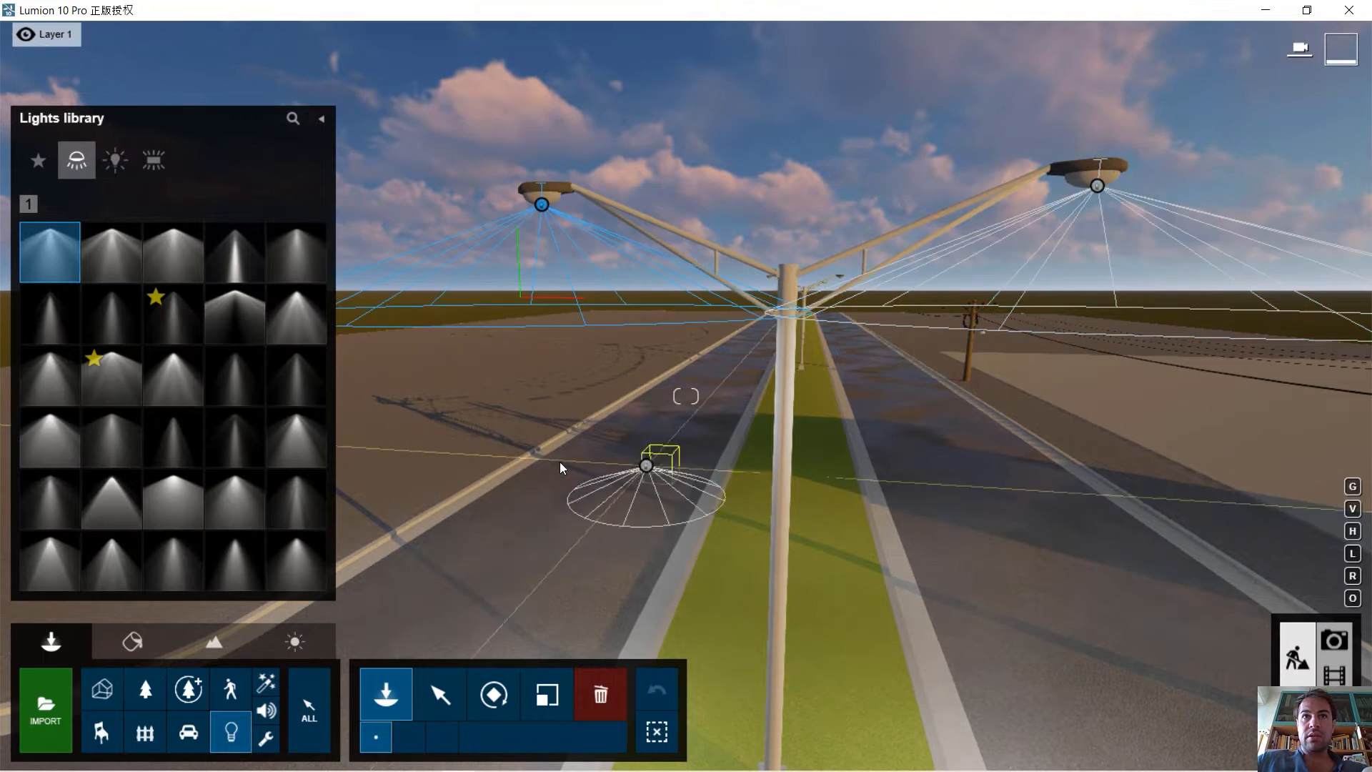
Examine the two placed spotlights and the row of median lamps from a wider view that includes the motel.
key(s)
key(d)
right_drag(734, 426, 812, 426)
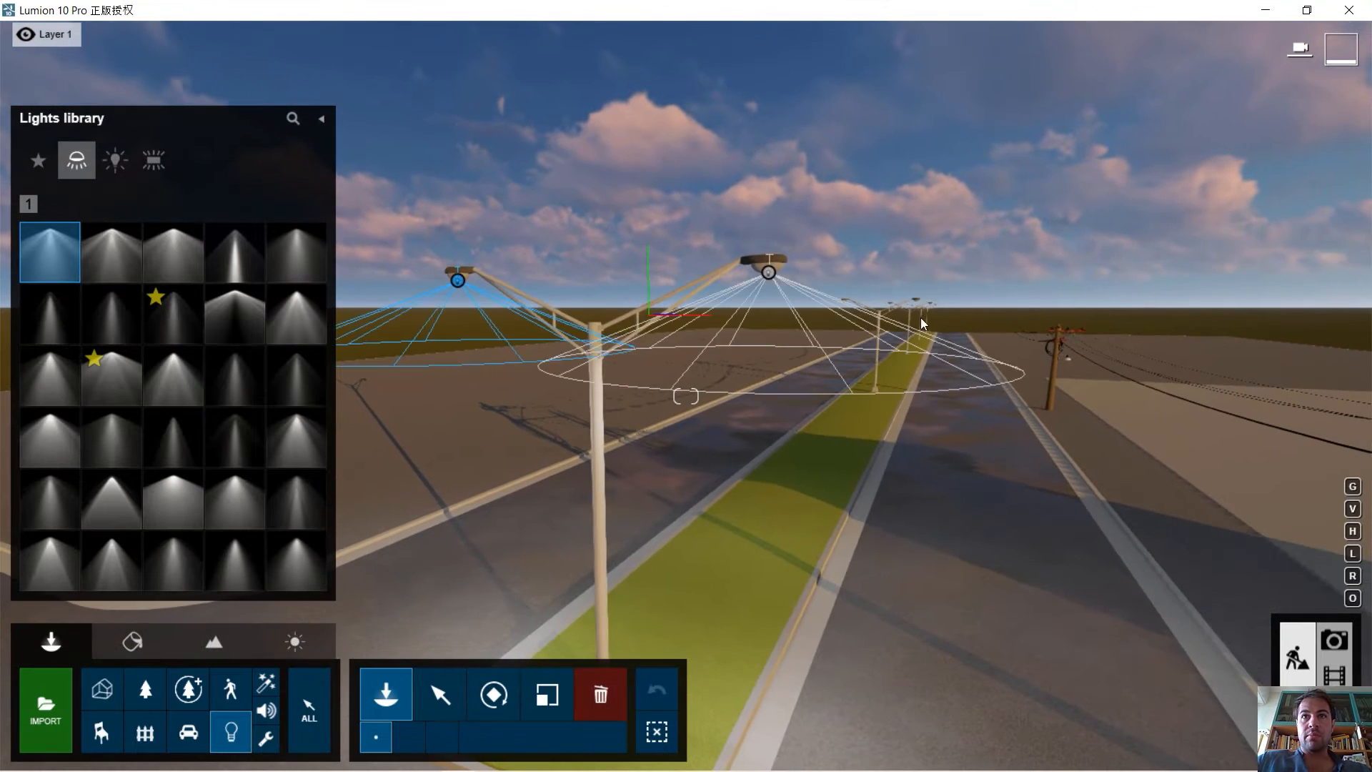
key(w)
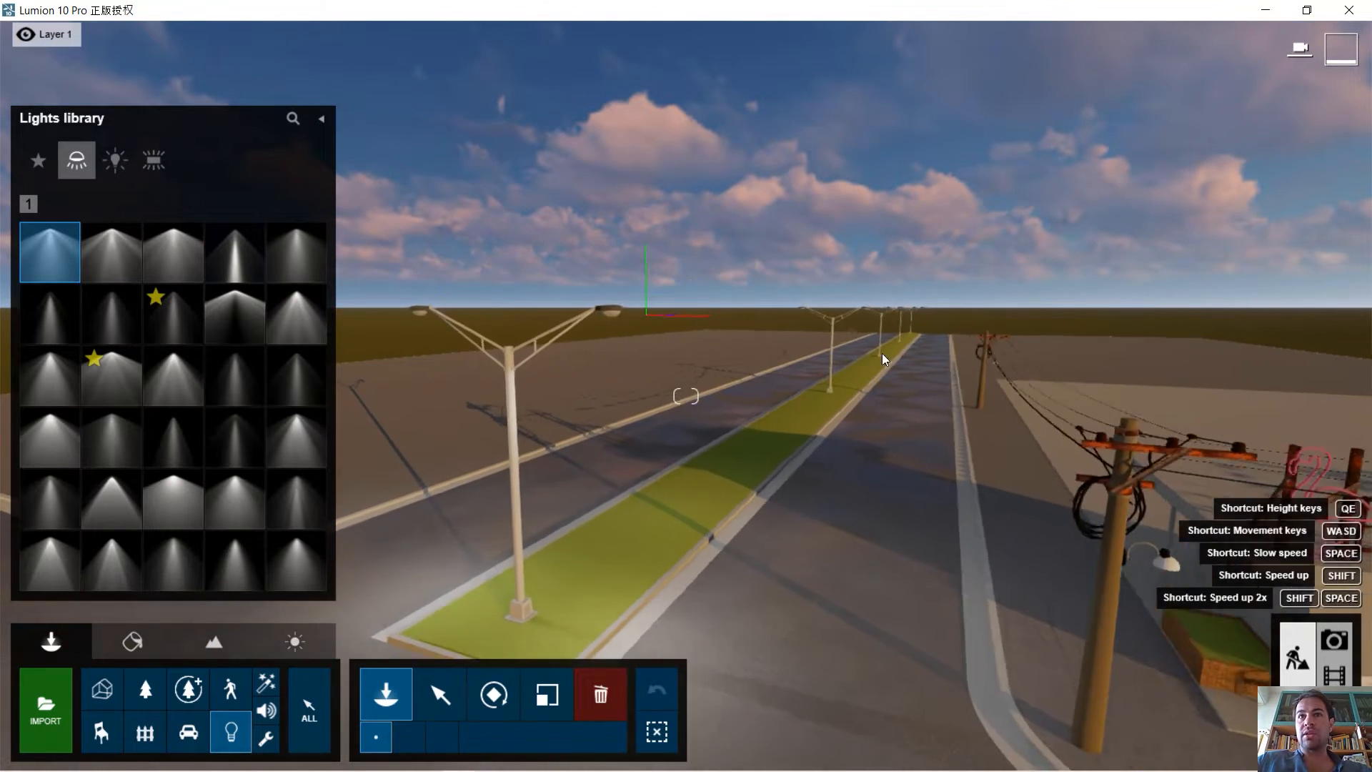
key(s)
key(d)
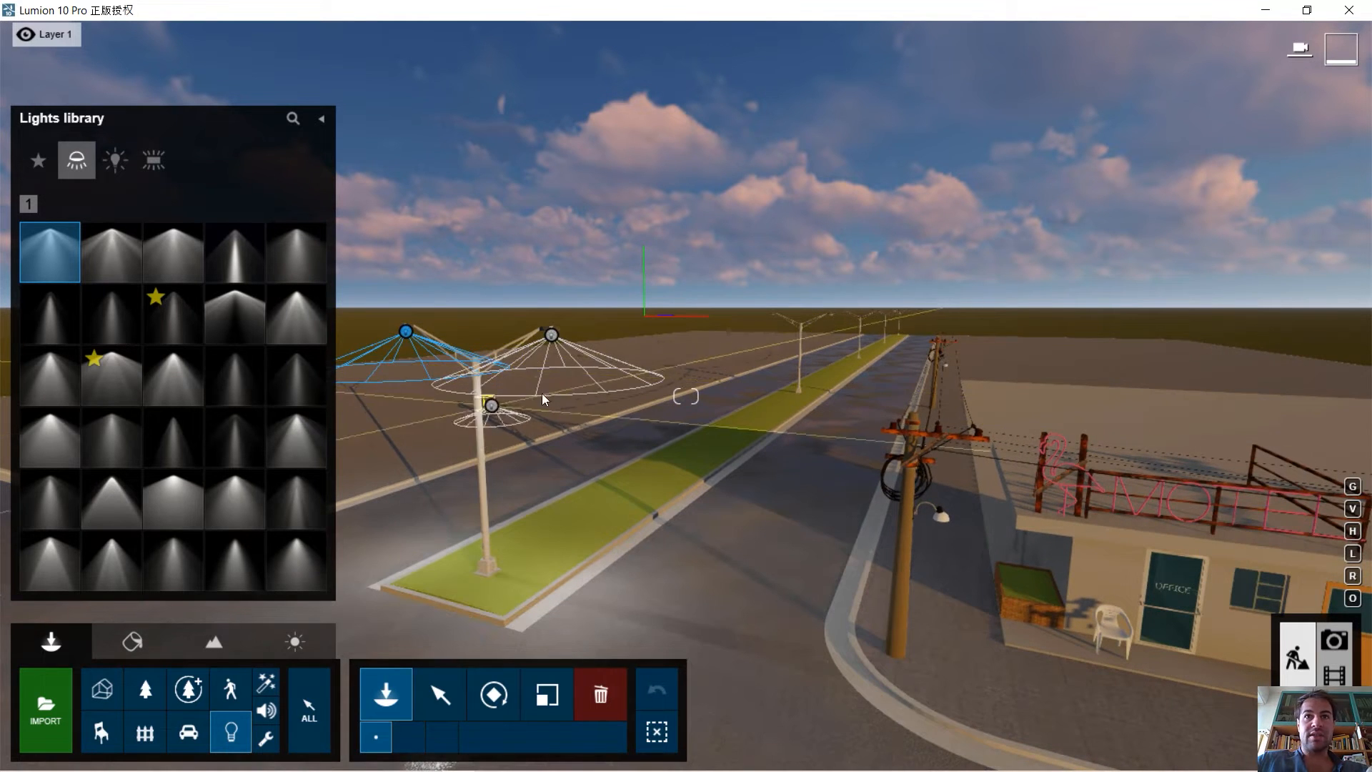
Survey the near street lamp, the lamps along the median and the motel from several viewpoints around the intersection.
key(w)
key(s)
key(d)
key(a)
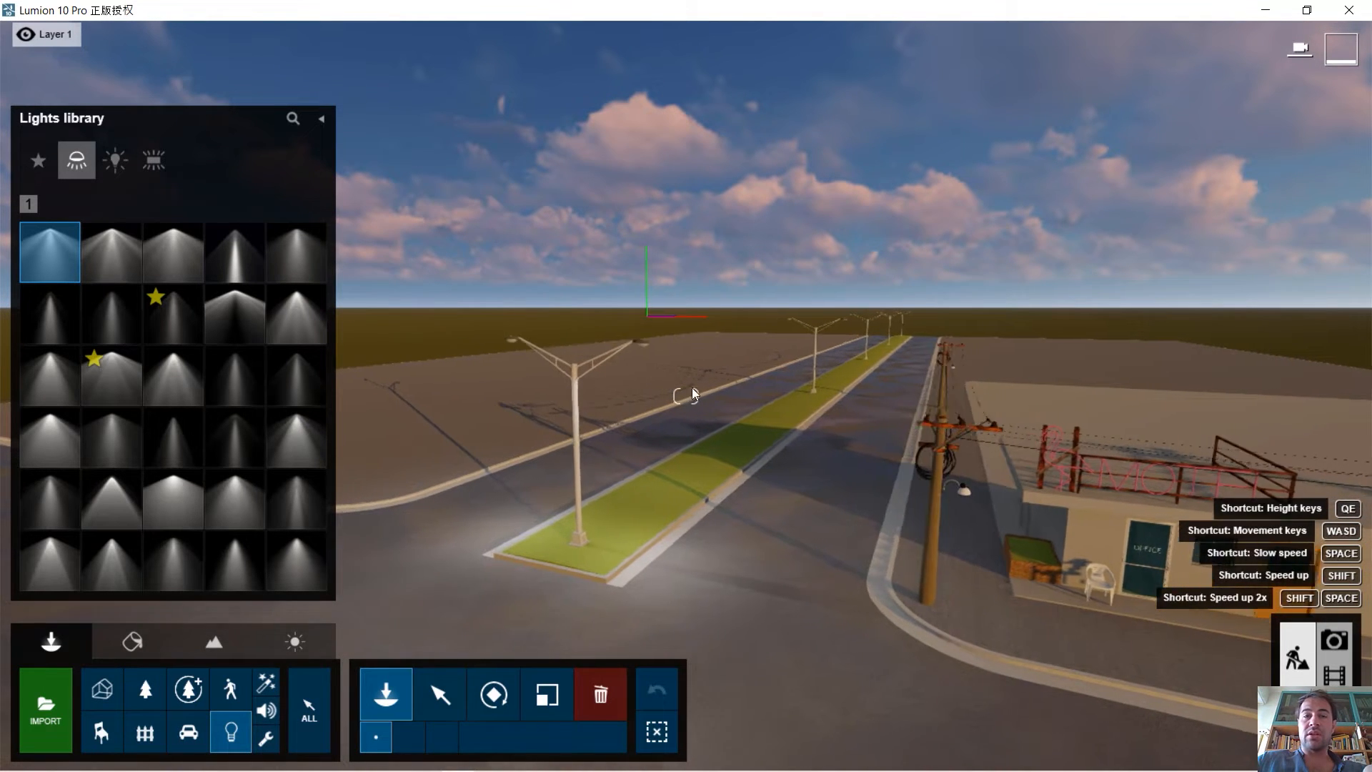
key(a)
key(a)
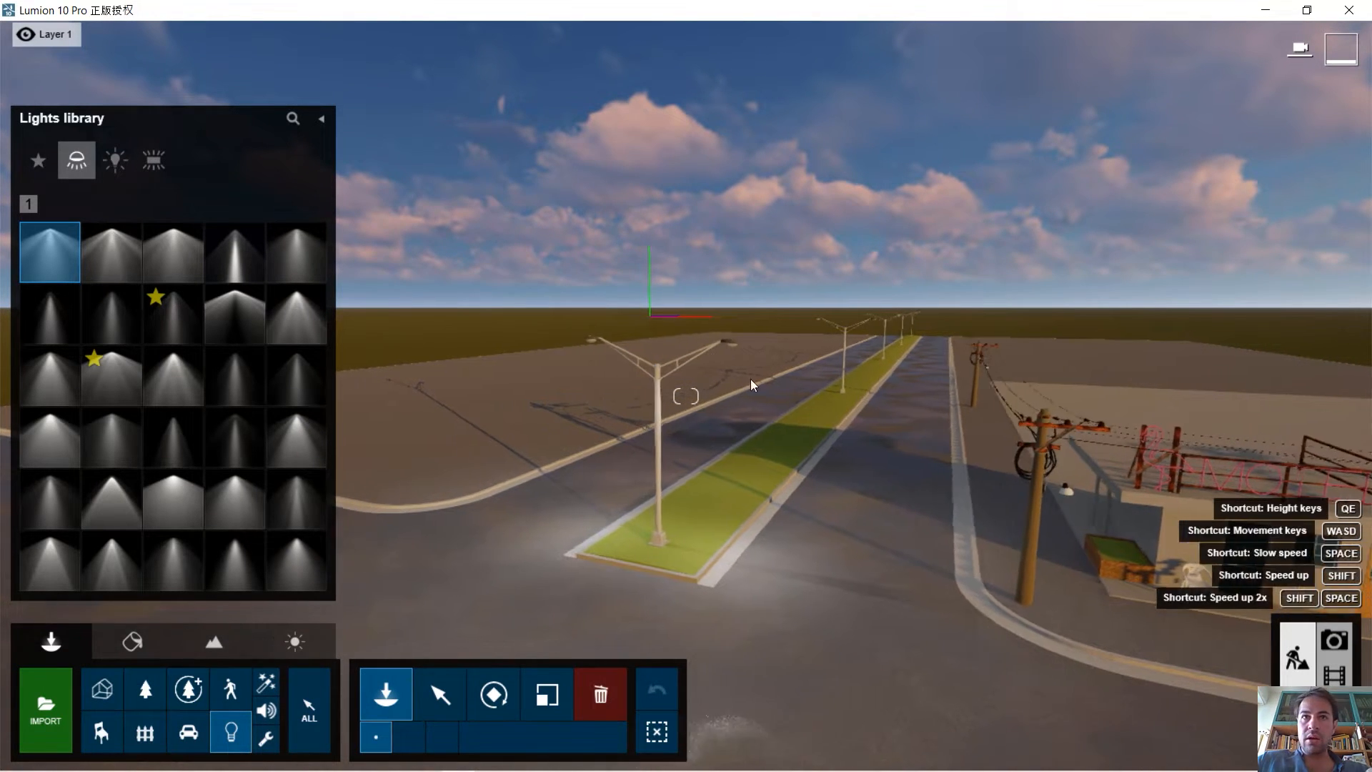
right_drag(754, 383, 1026, 344)
right_drag(793, 375, 733, 381)
key(d)
key(d)
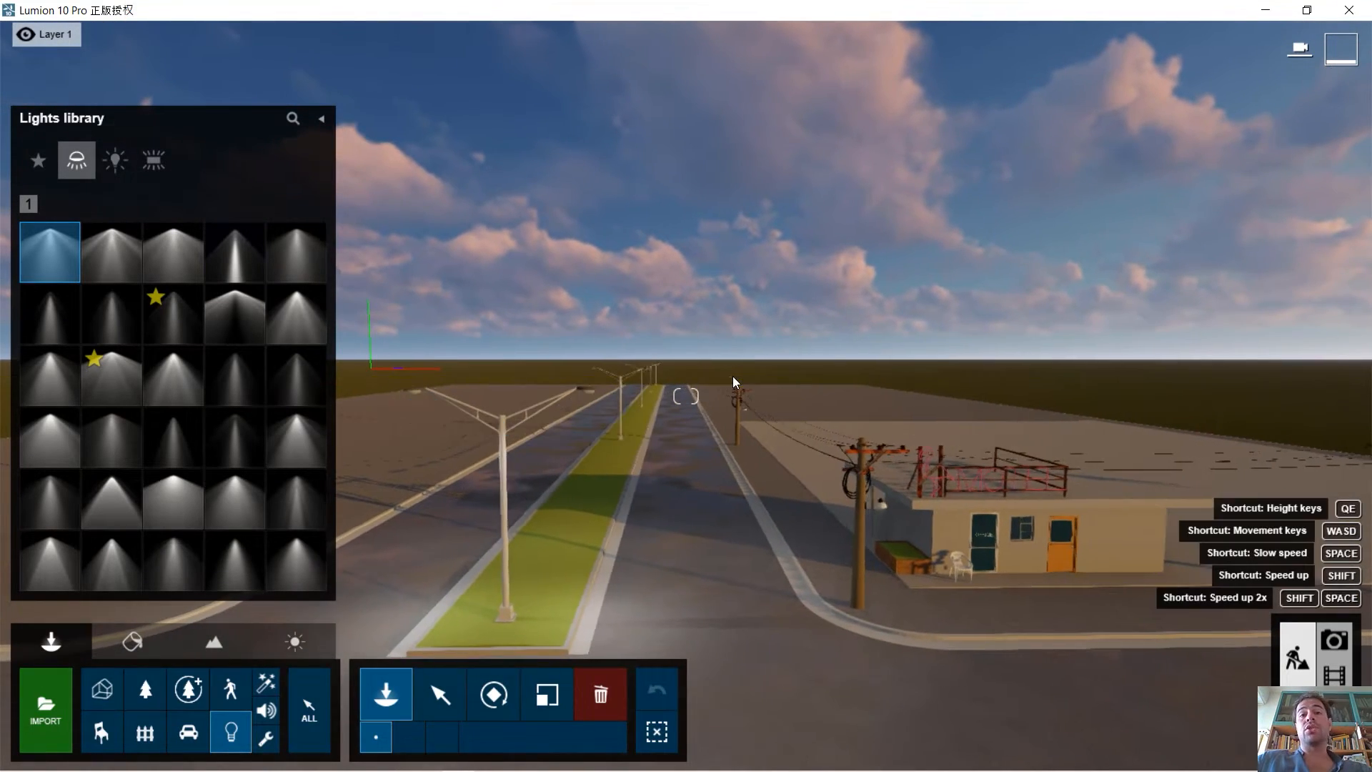
right_drag(855, 408, 775, 414)
right_drag(686, 396, 763, 431)
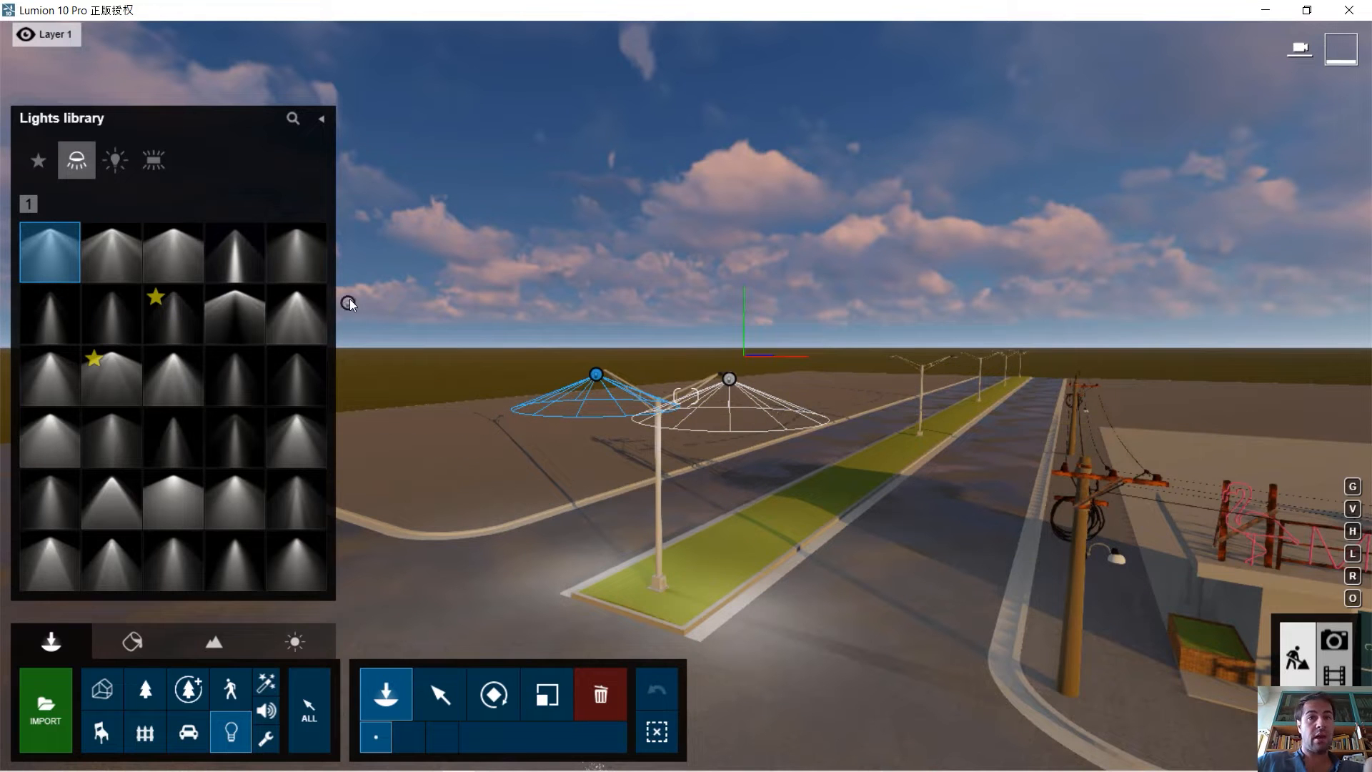
Delete the two spotlights from the heads of the near street lamp.
right_drag(622, 639, 606, 696)
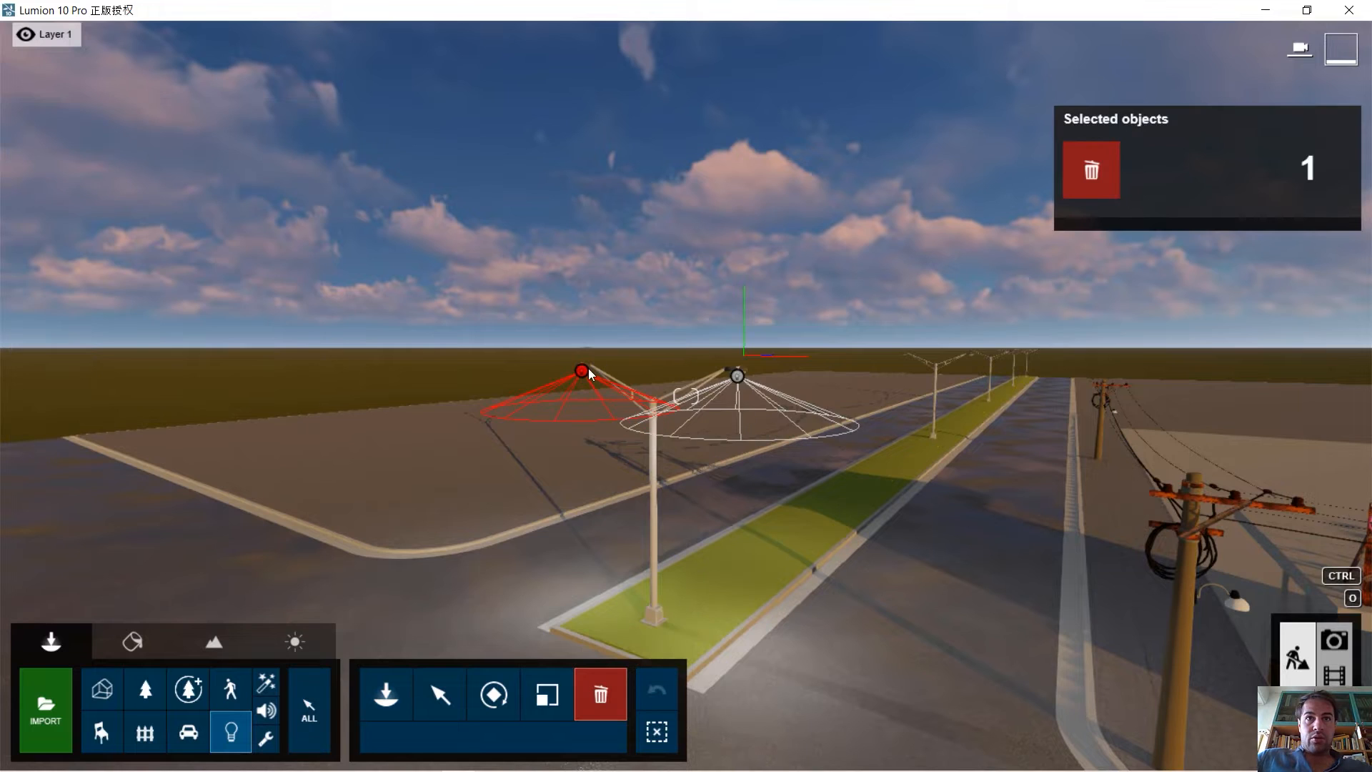
key(Delete)
key(s)
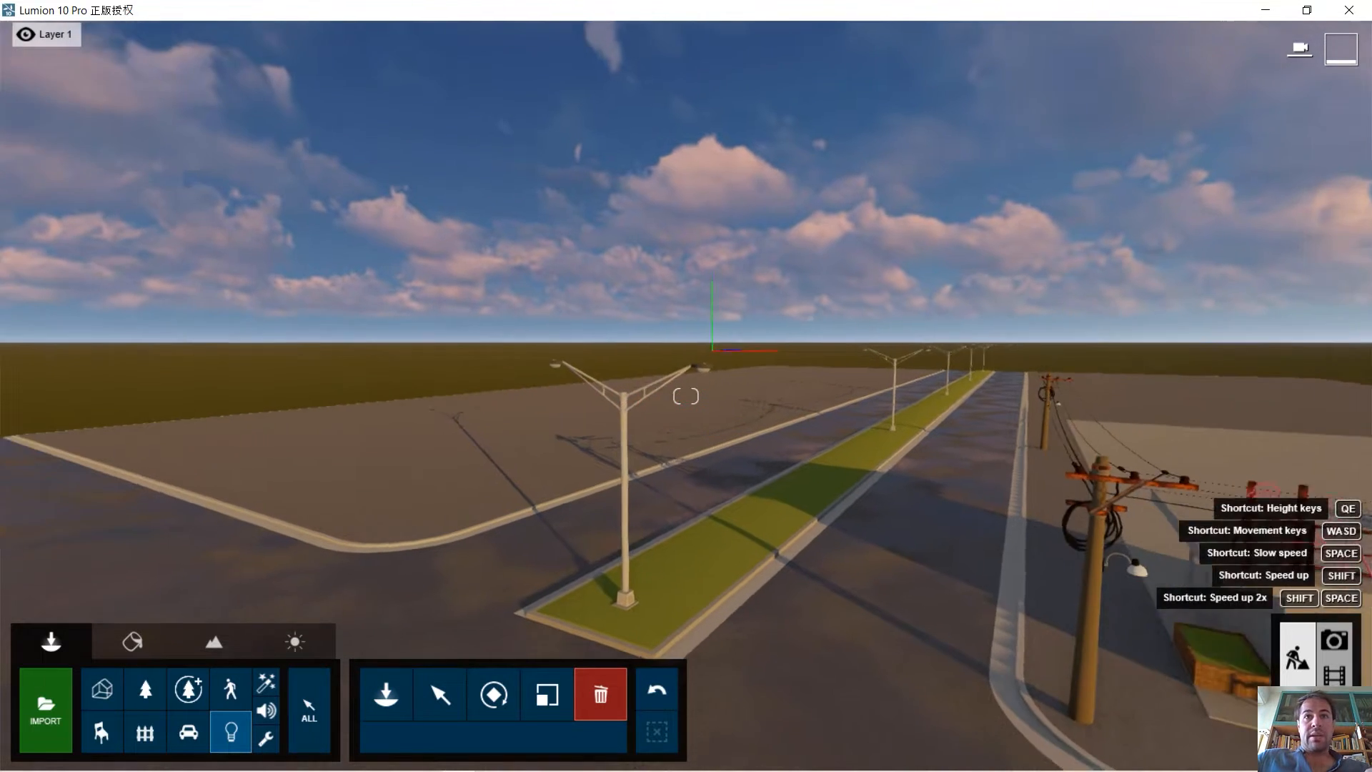
Switch from Lumion to the 20200518_MOTEL model in SketchUp, show the whole street and activate the Select tool.
click(1266, 11)
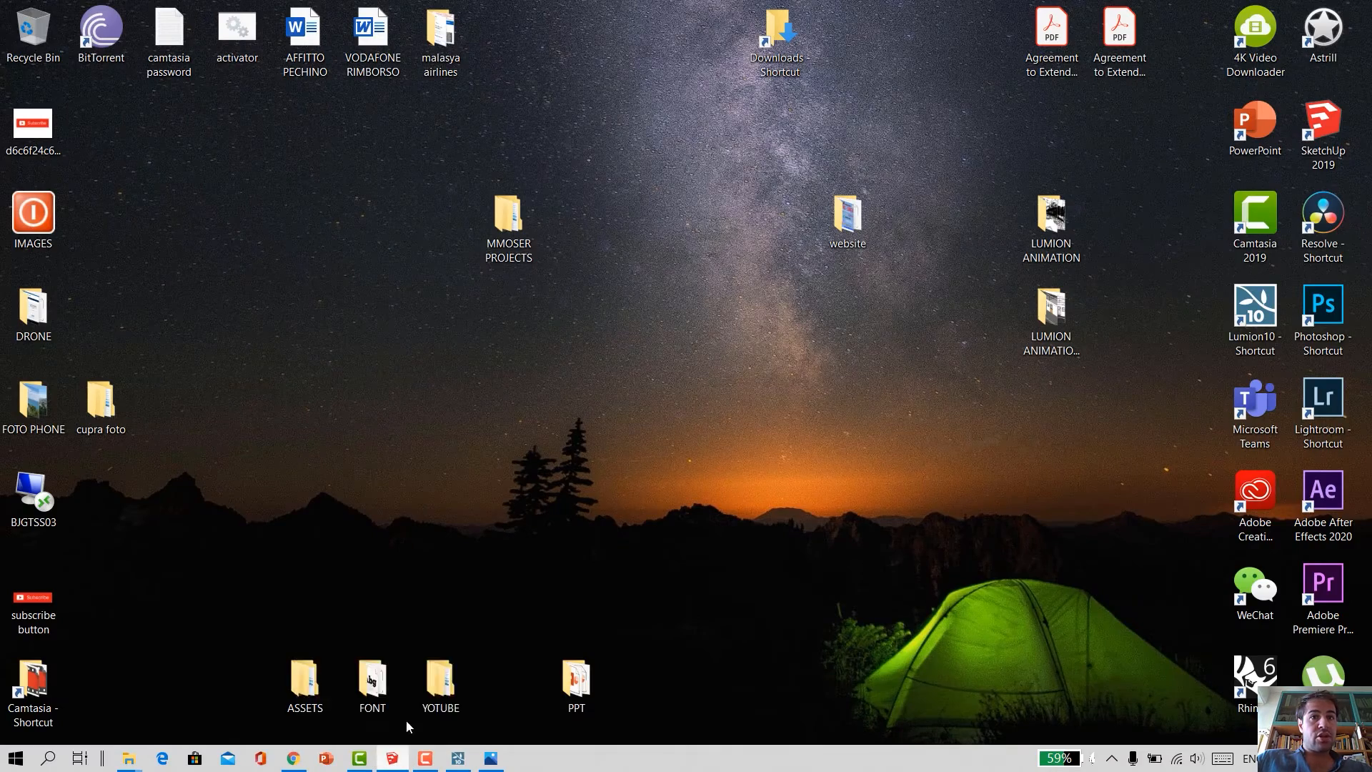
click(393, 758)
middle_drag(590, 458, 593, 549)
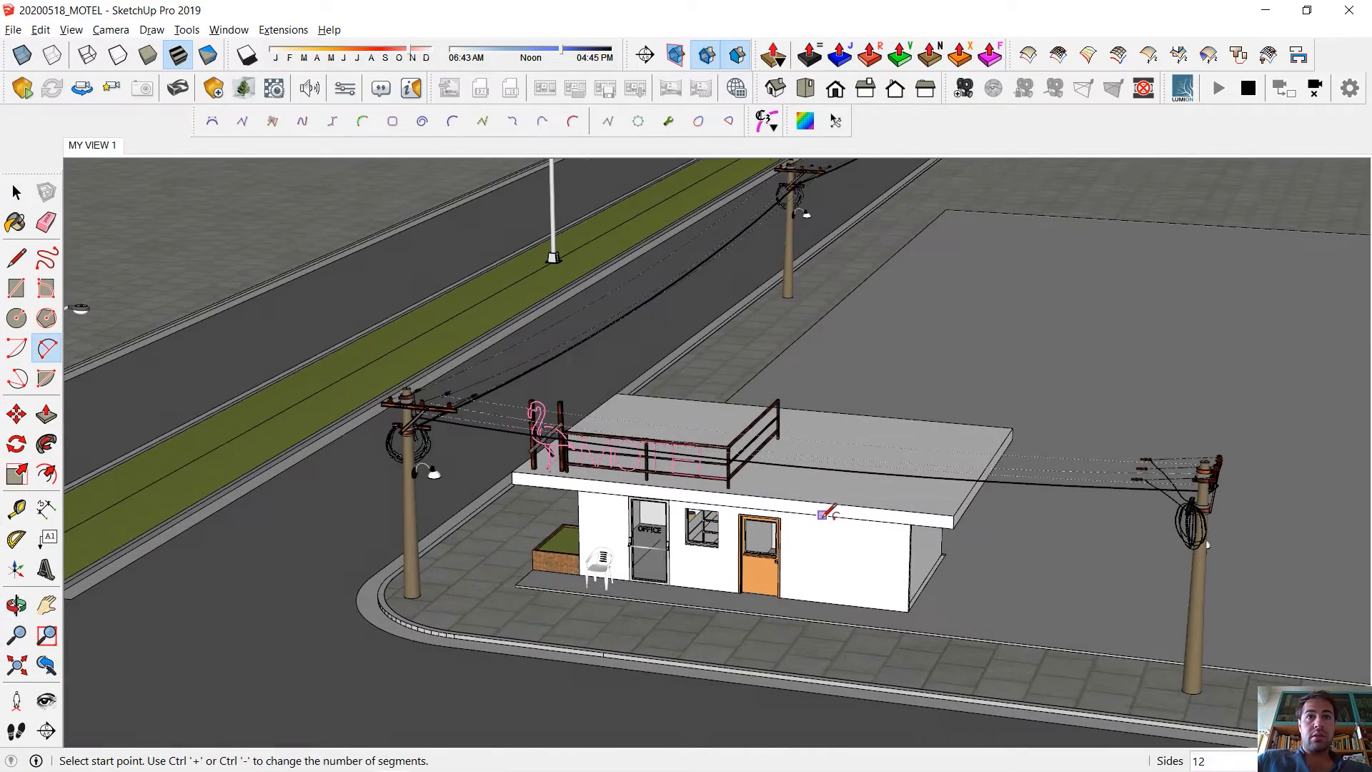
scroll(830, 513, down, 3)
click(14, 197)
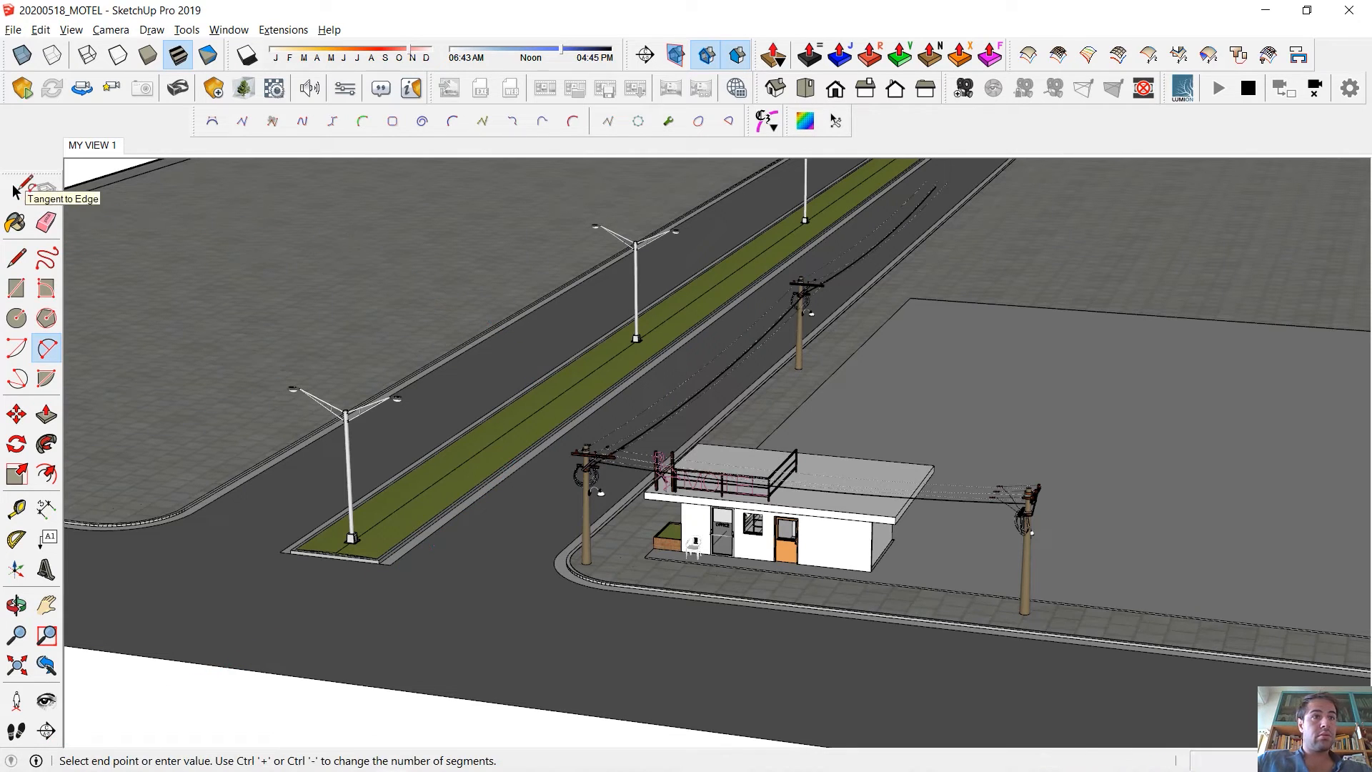
click(15, 192)
mouse_move(841, 597)
middle_down()
mouse_move(746, 591)
mouse_move(779, 583)
middle_up()
Arrange the Lumion and SketchUp windows side by side so both 3D views can be seen at once.
click(1308, 10)
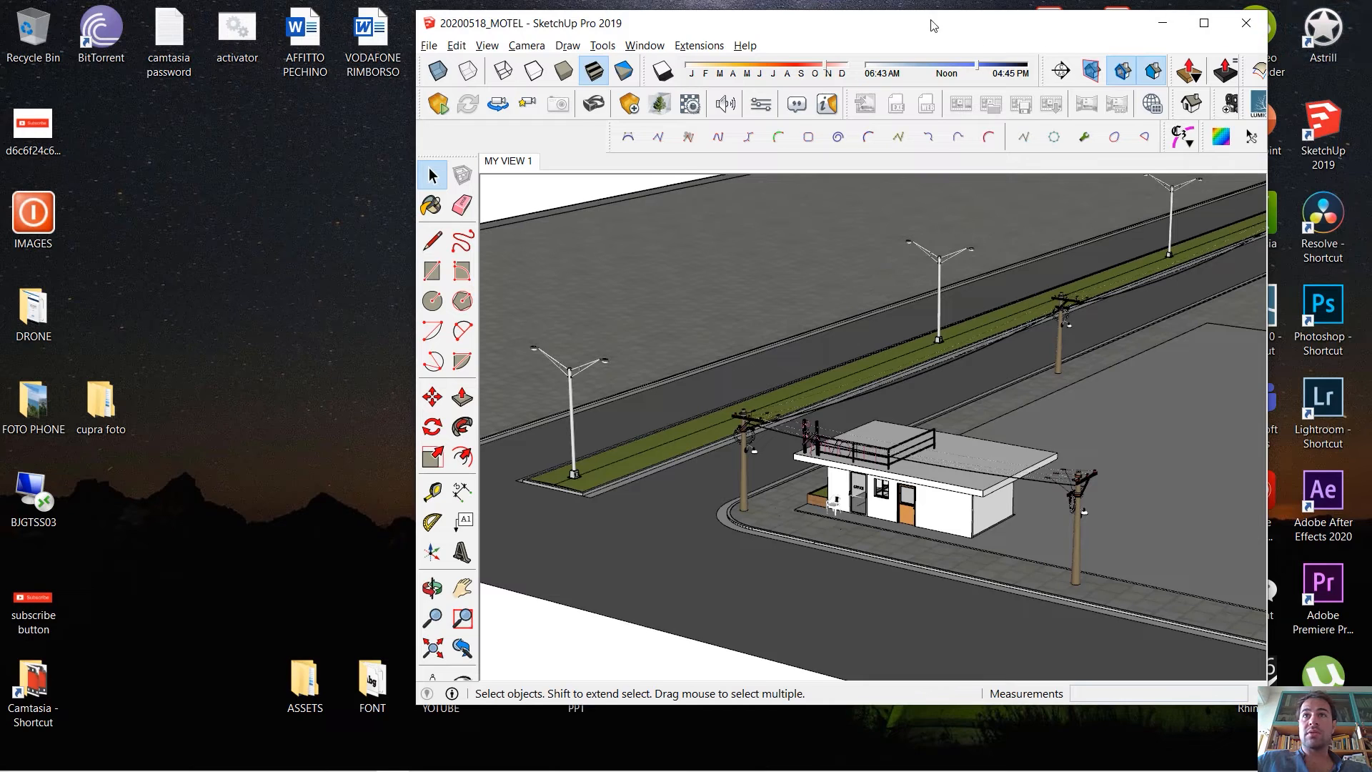
drag(934, 25, 1059, 27)
click(460, 759)
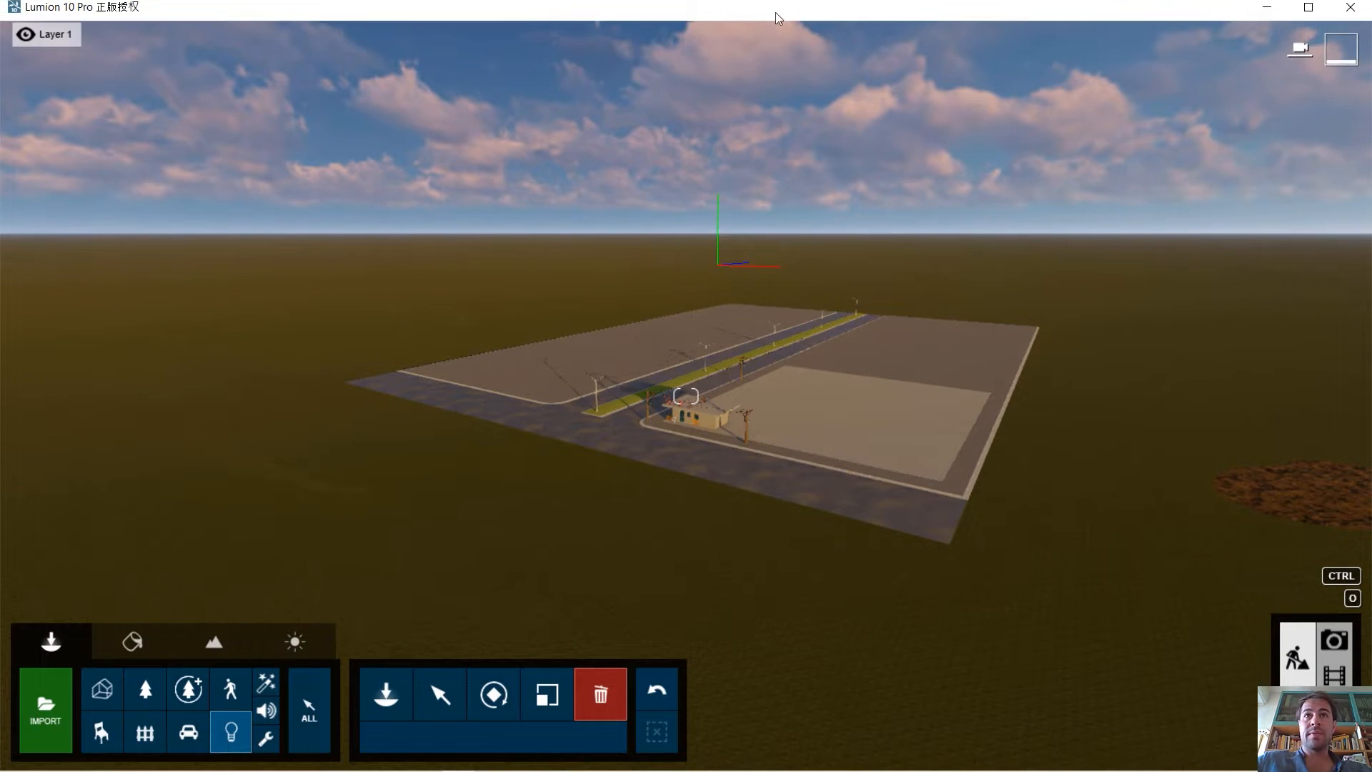
mouse_move(775, 11)
mouse_down()
mouse_move(372, 30)
mouse_move(476, 39)
mouse_move(304, 25)
mouse_up()
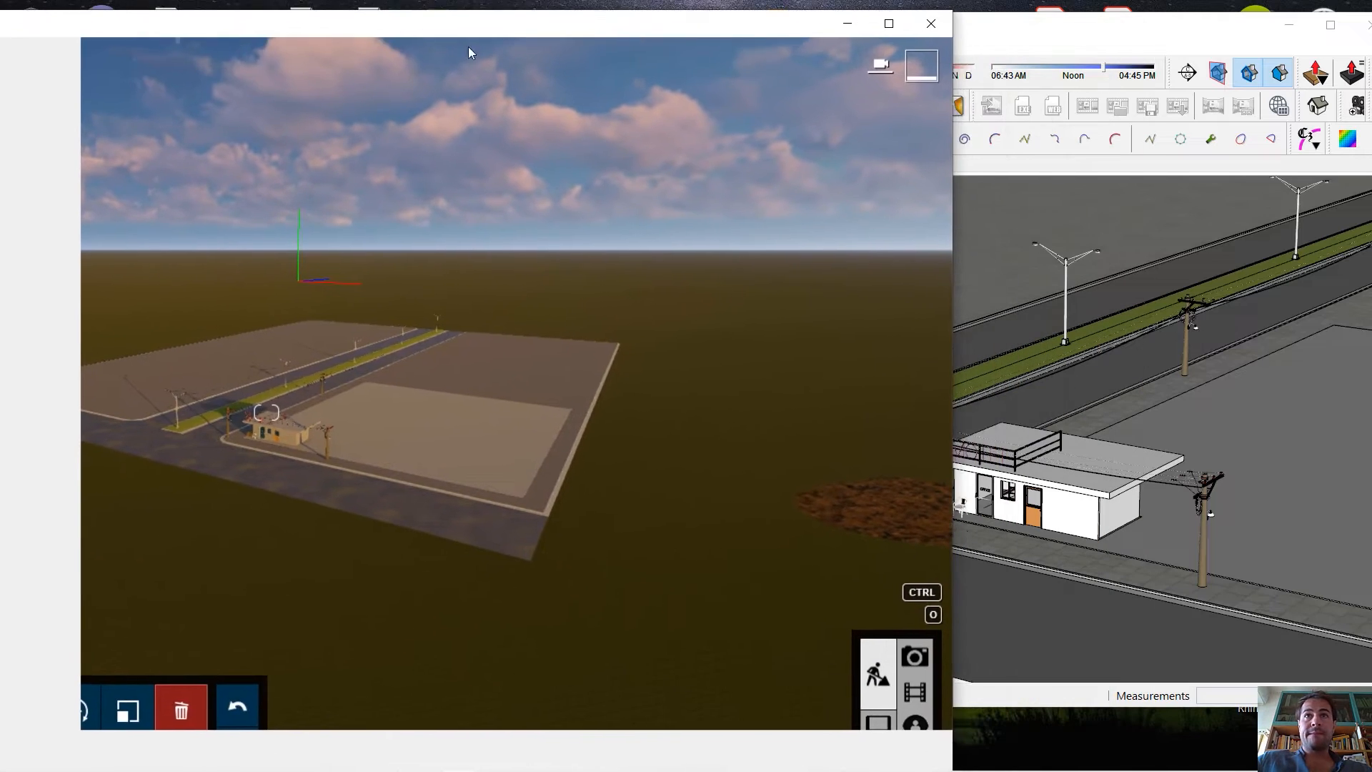
drag(965, 118, 563, 105)
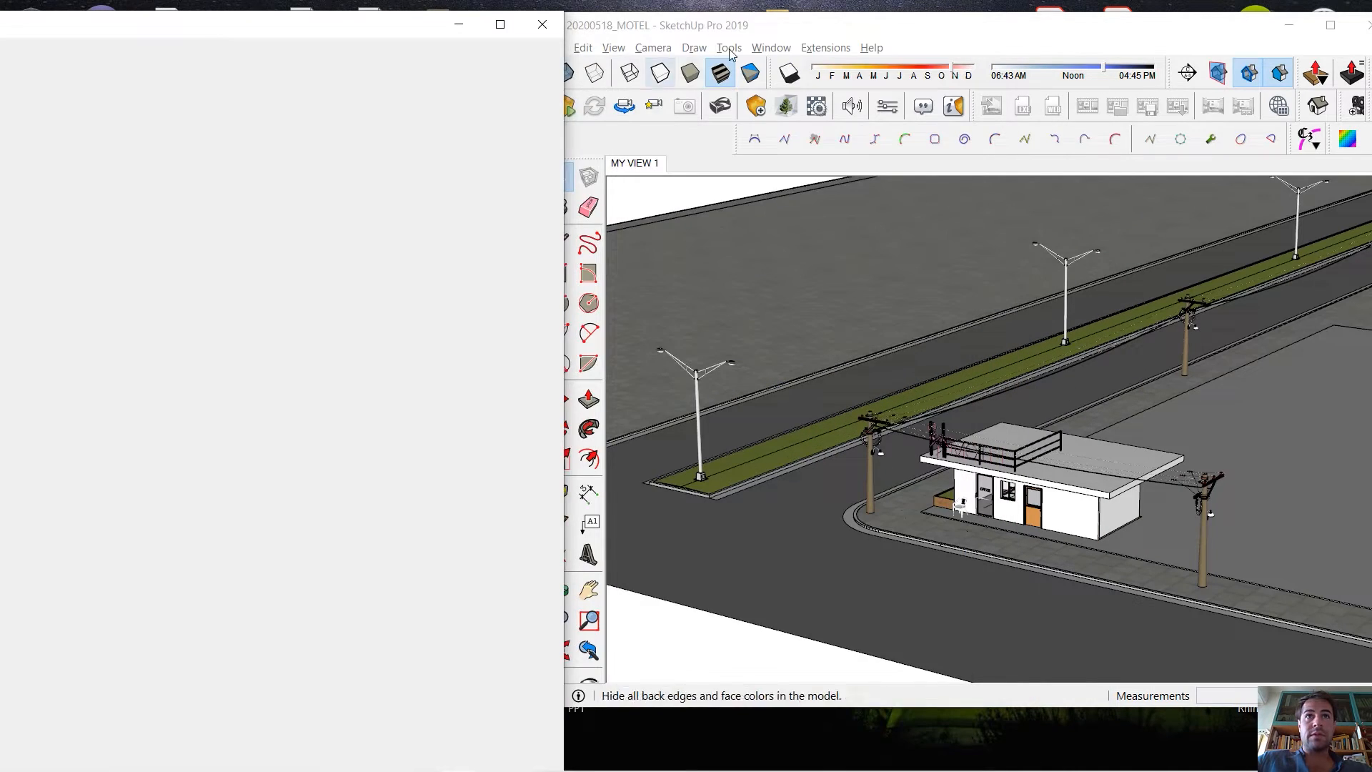
mouse_move(744, 30)
mouse_down()
mouse_move(861, 70)
mouse_move(812, 73)
mouse_up()
Delete the group of utility poles and cables beside the motel in SketchUp.
mouse_move(950, 452)
middle_down()
mouse_move(902, 575)
mouse_move(843, 530)
middle_up()
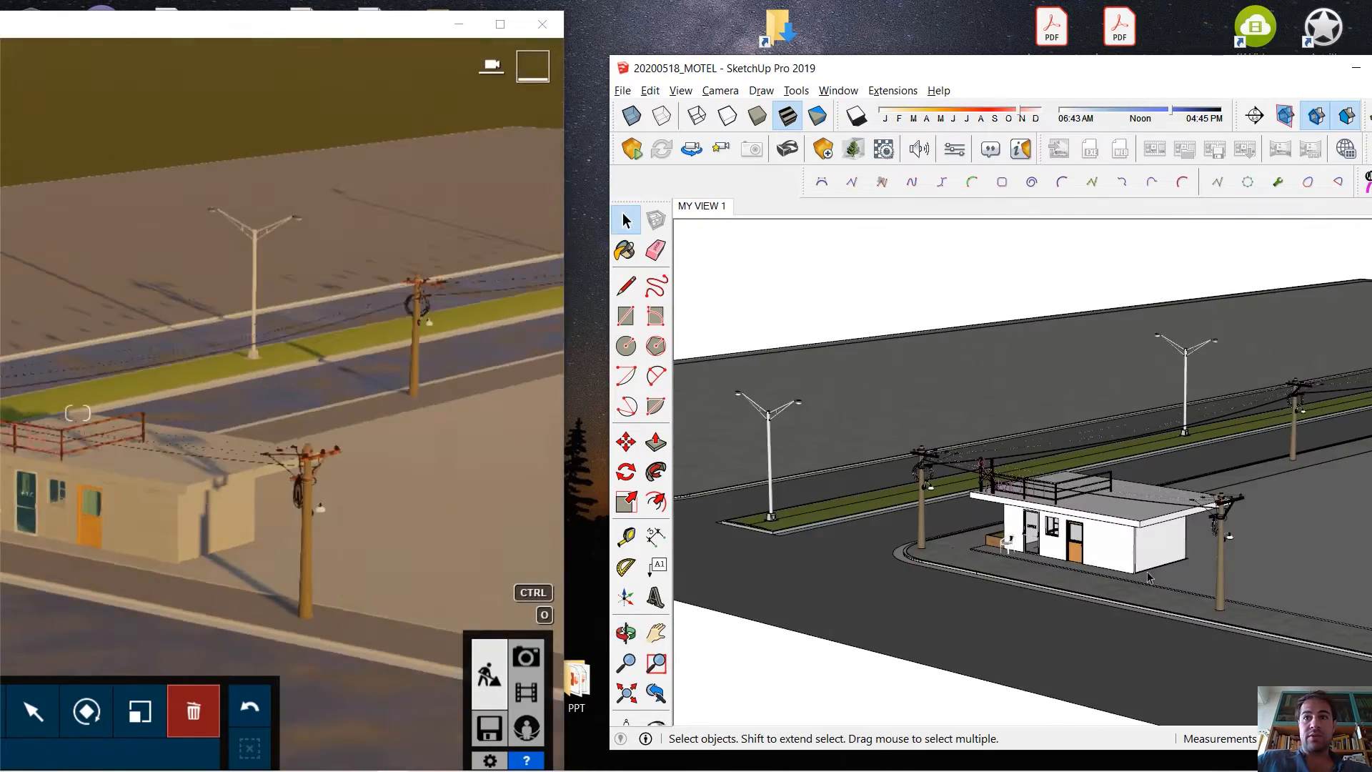
scroll(1152, 525, up, 6)
scroll(1141, 469, down, 7)
mouse_move(931, 529)
middle_down()
mouse_move(913, 601)
mouse_move(1081, 581)
mouse_move(1173, 549)
mouse_move(1225, 582)
mouse_move(1182, 610)
mouse_move(1034, 624)
mouse_move(806, 619)
mouse_move(810, 643)
middle_up()
scroll(928, 461, up, 7)
click(927, 468)
scroll(979, 502, down, 5)
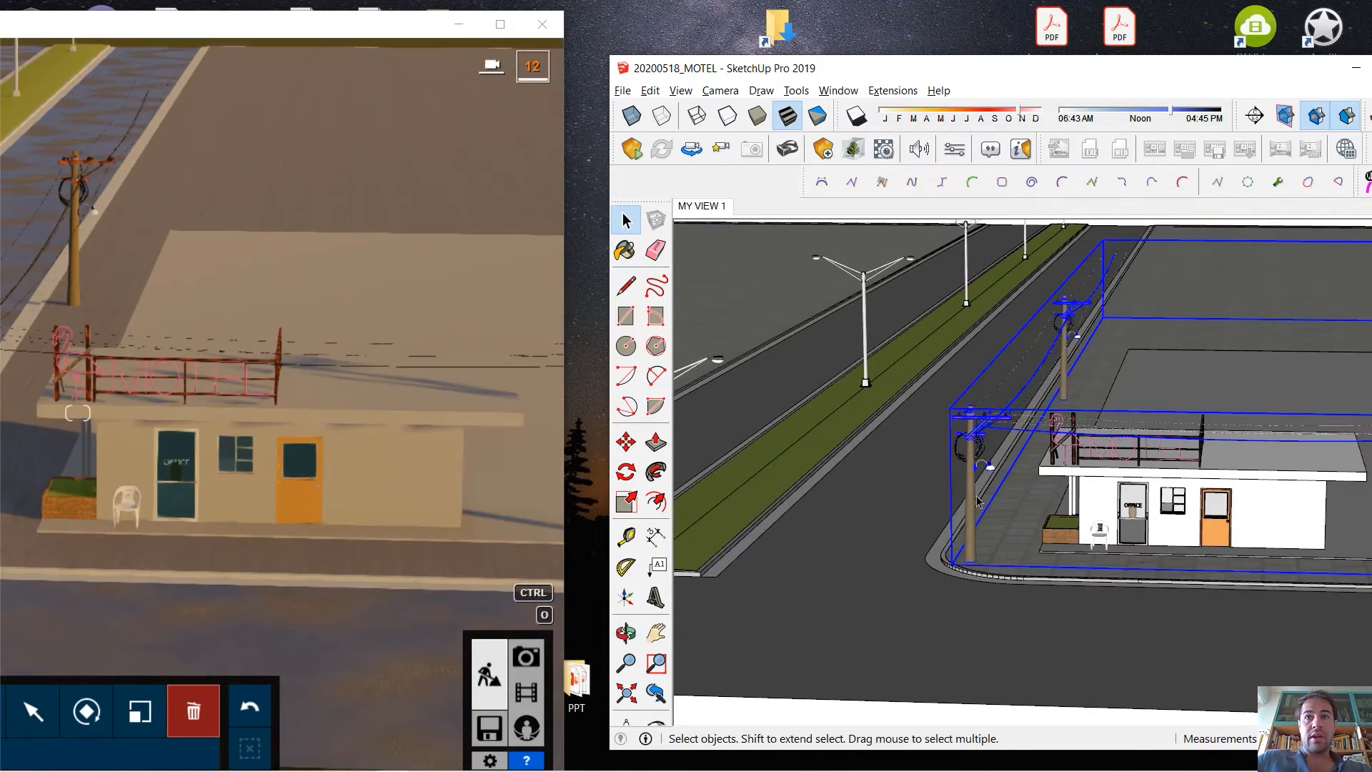
key(Delete)
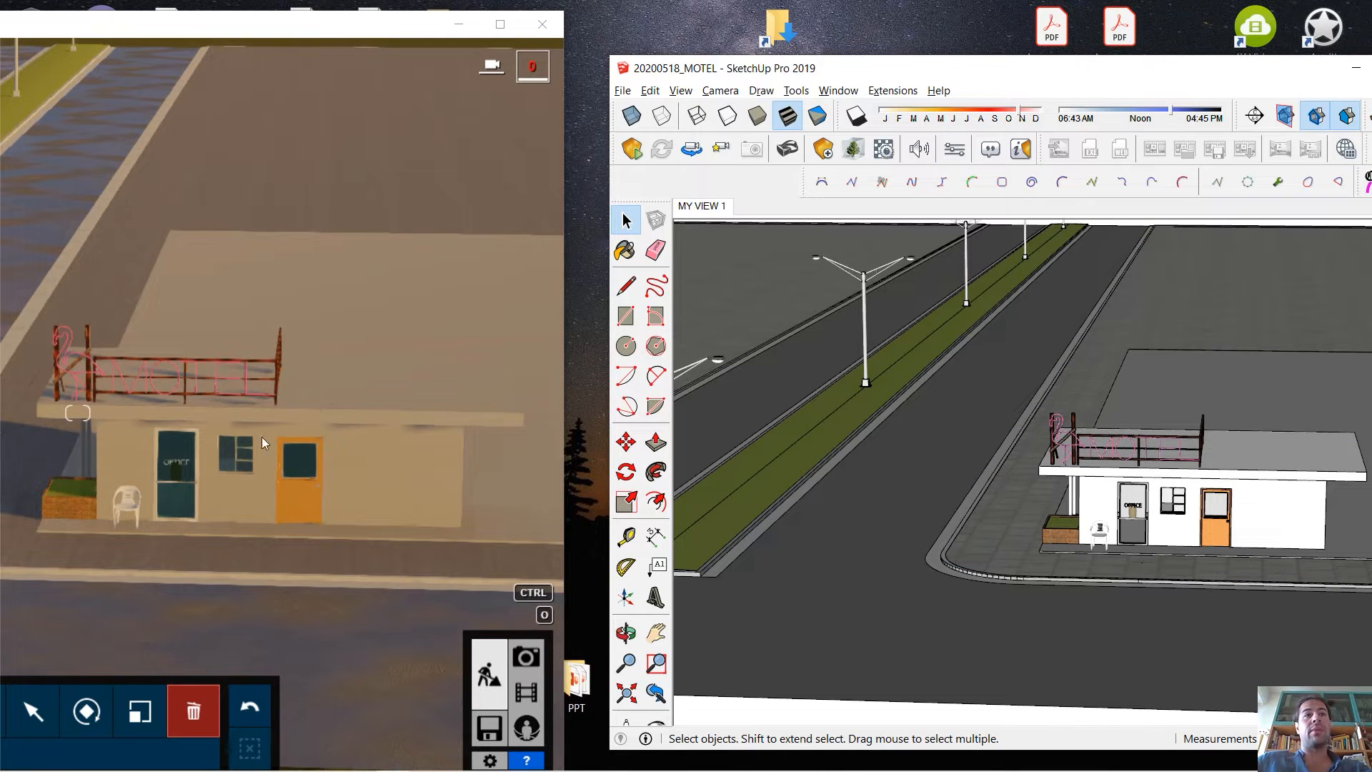
Examine the motel and the median street lamps from different angles in SketchUp, comparing them with the live Lumion view.
middle_drag(915, 462, 920, 475)
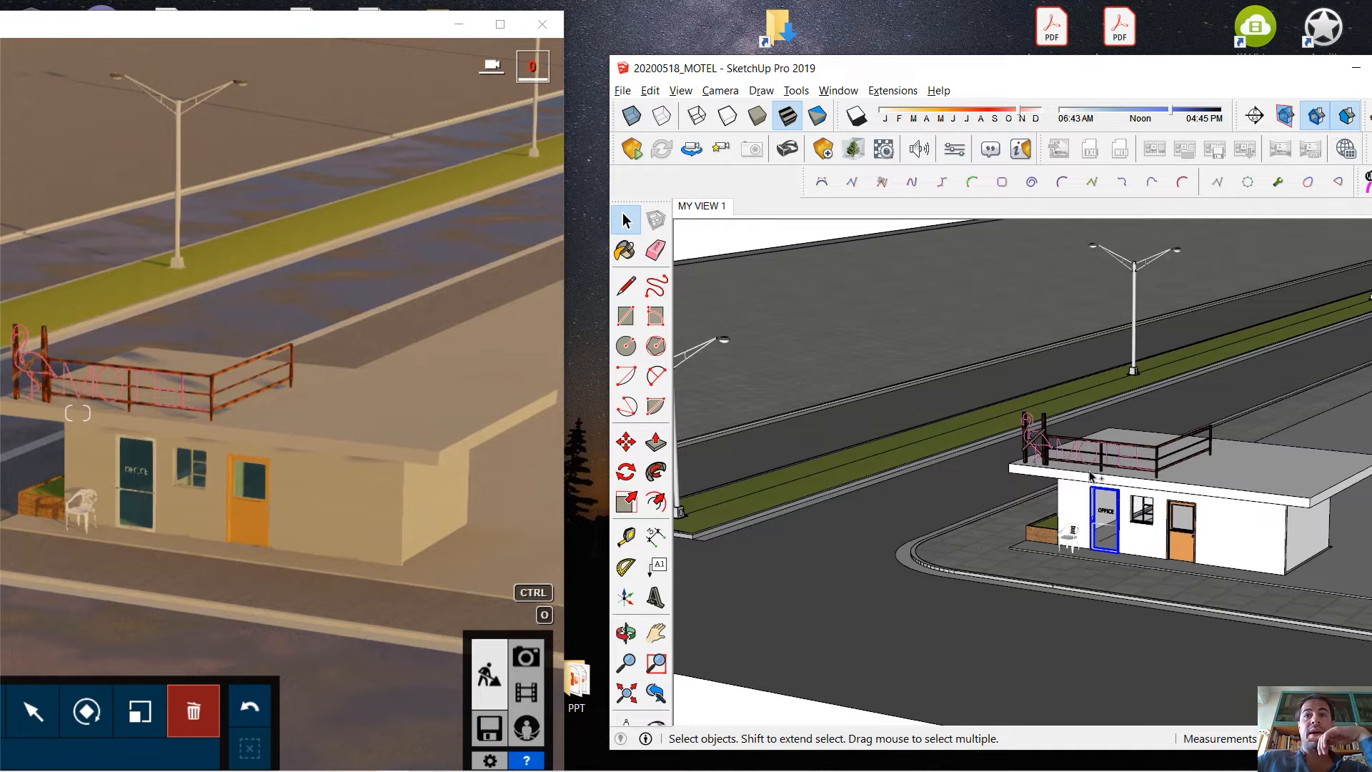
click(1146, 477)
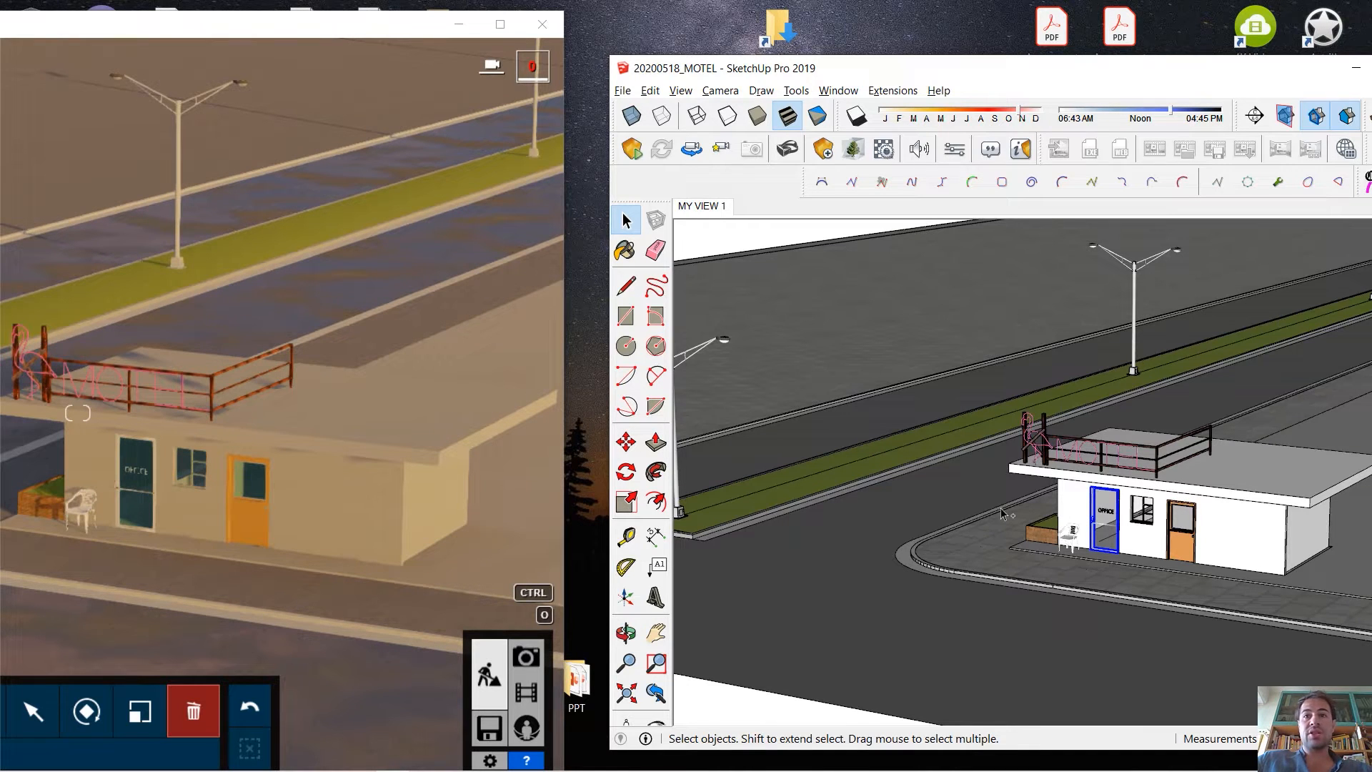
mouse_move(1002, 510)
middle_down()
mouse_move(1064, 534)
mouse_move(1050, 543)
mouse_move(1067, 530)
mouse_move(1058, 515)
mouse_move(1123, 495)
mouse_move(1120, 509)
middle_up()
scroll(1064, 536, down, 2)
mouse_move(1054, 539)
middle_down()
mouse_move(1079, 541)
mouse_move(1144, 616)
mouse_move(1097, 636)
middle_up()
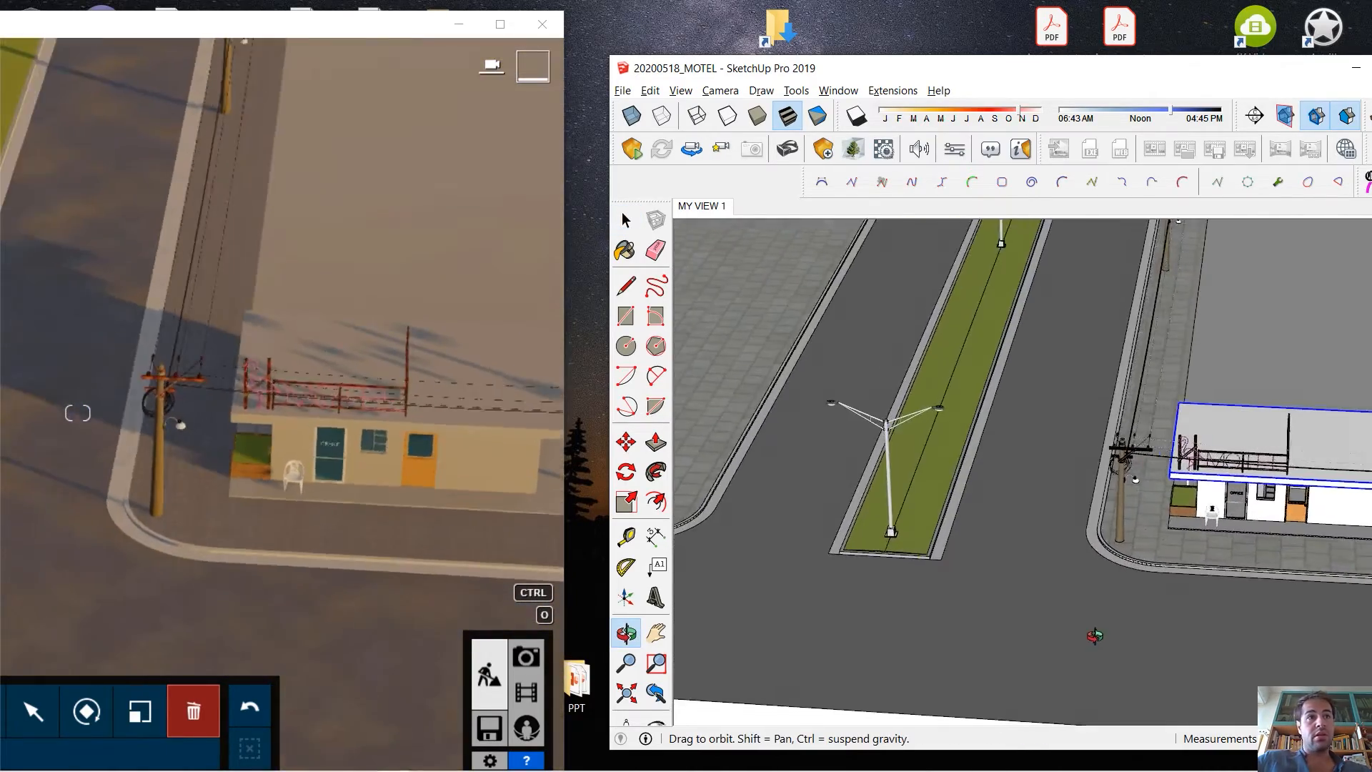
scroll(863, 428, up, 4)
middle_drag(1161, 551, 1116, 532)
shift+middle_drag(1117, 532, 1122, 489)
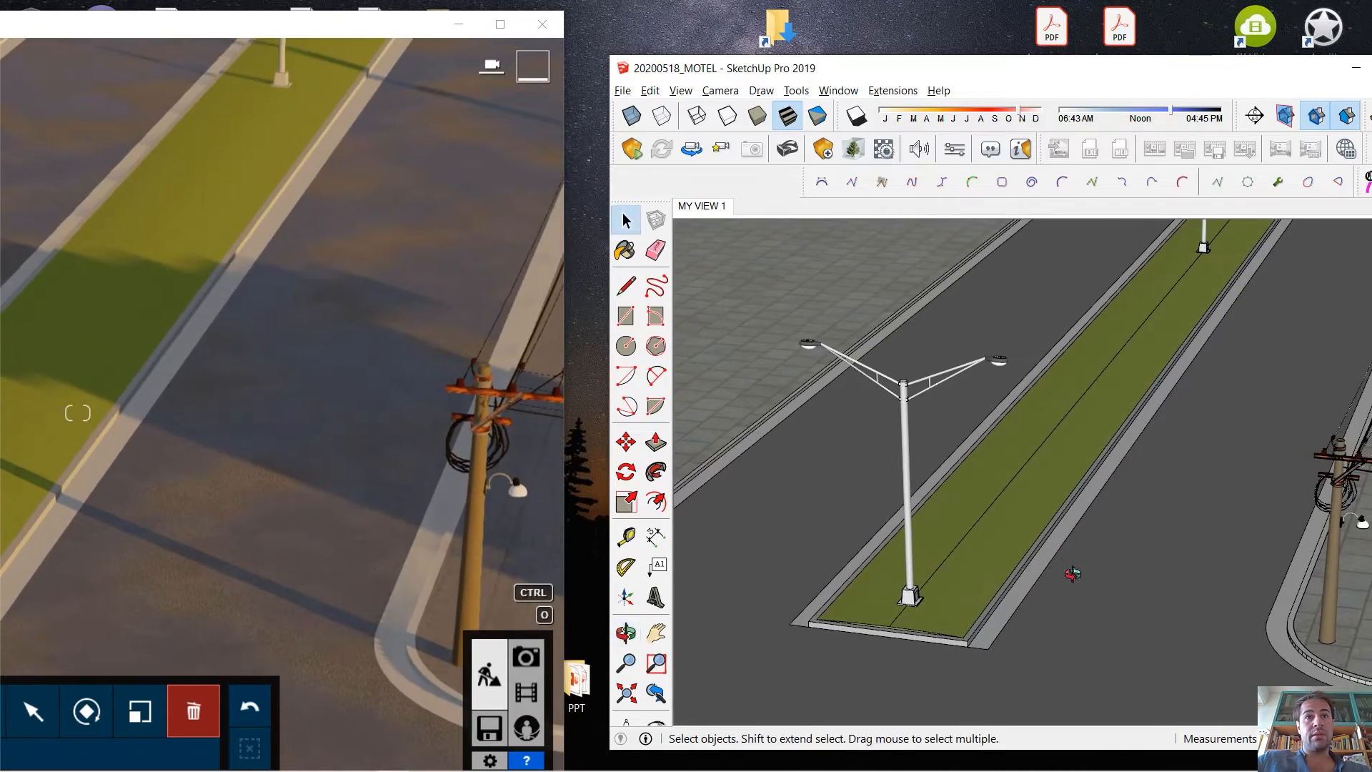
mouse_move(1072, 572)
middle_down()
mouse_move(1047, 524)
mouse_move(971, 500)
middle_up()
Minimize SketchUp, maximize Lumion and view the motel corner from closer.
click(1353, 69)
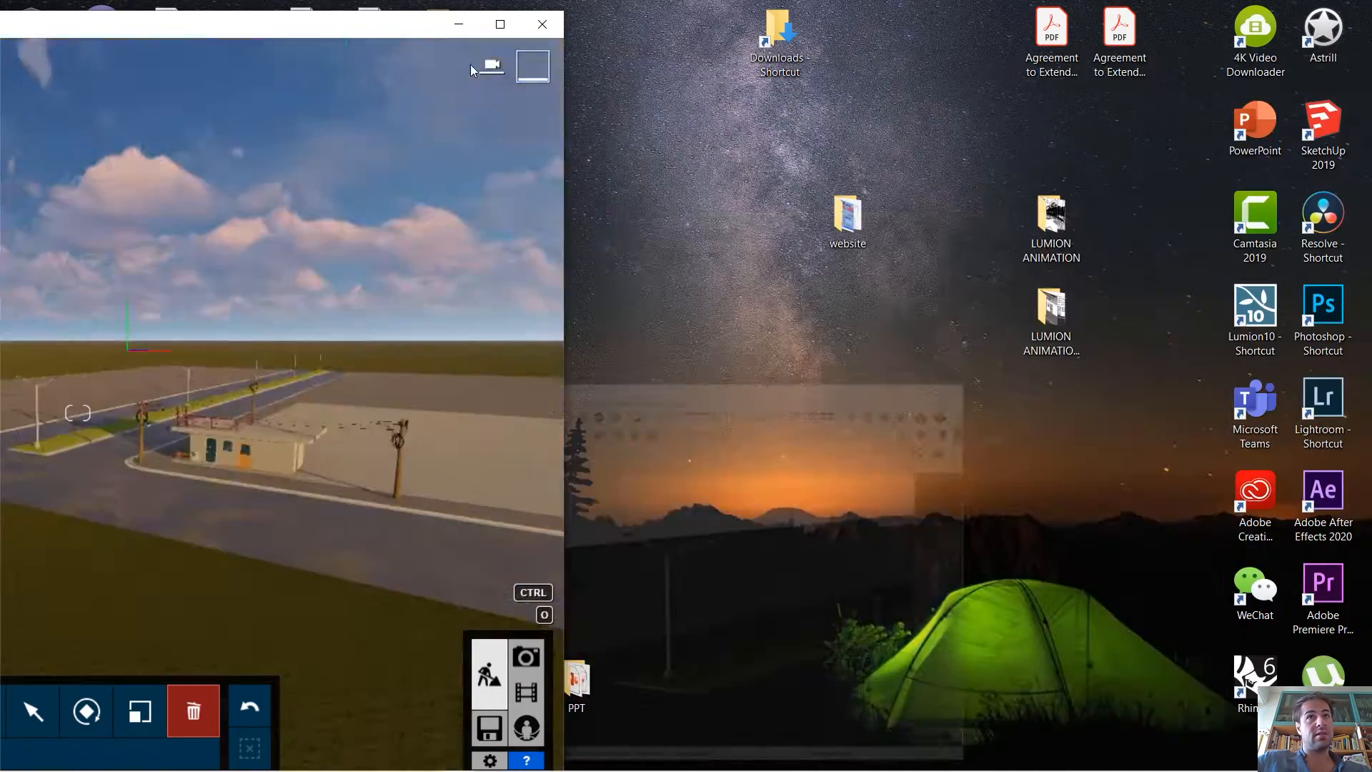
click(500, 26)
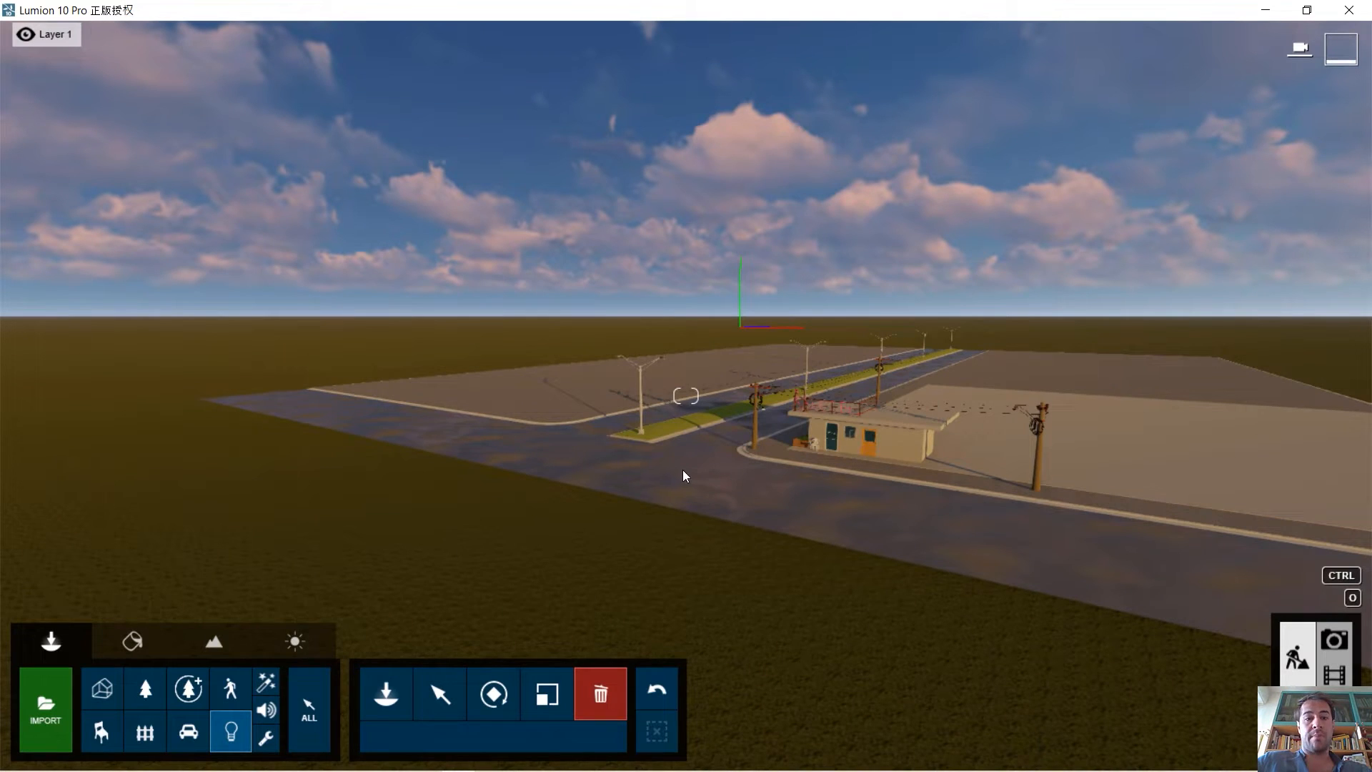
key(w)
right_drag(688, 463, 1042, 769)
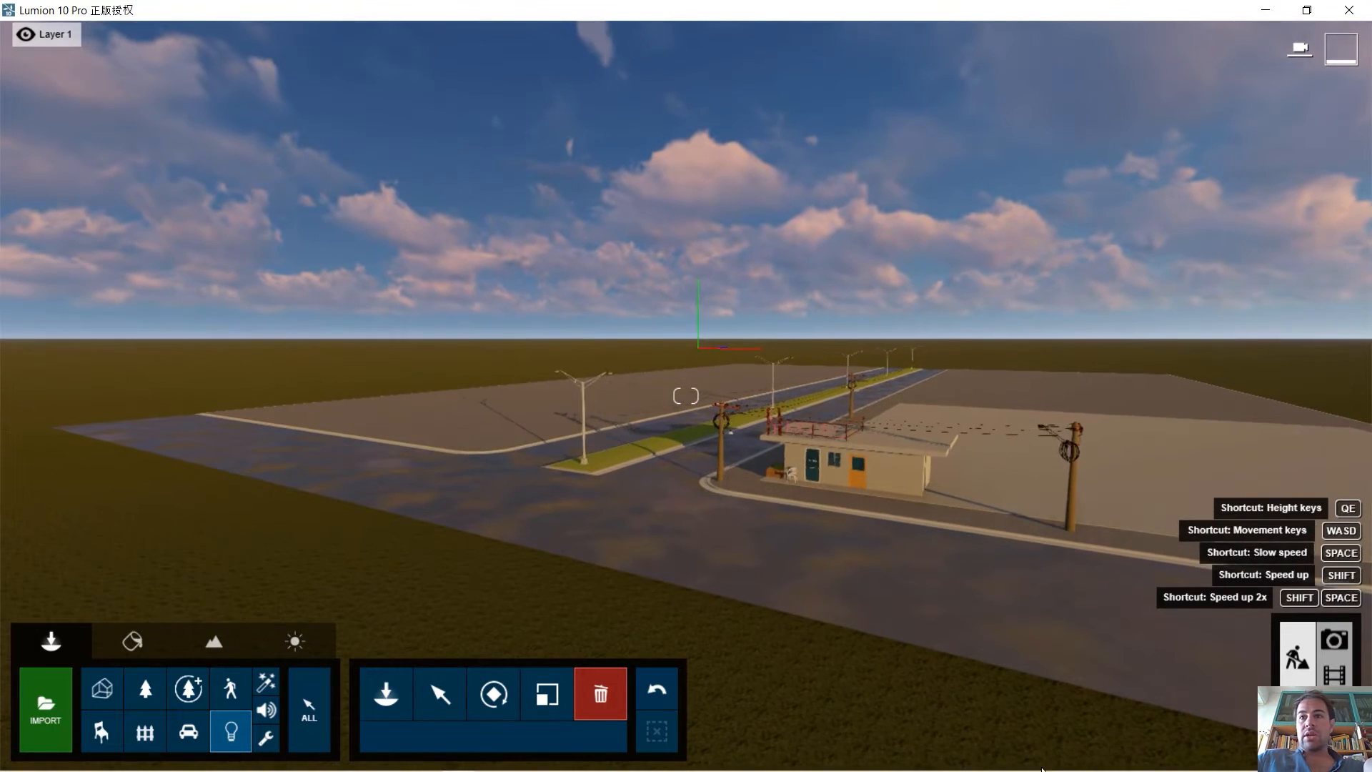
Draw a short vertical line down from the street lamp's bulb and a circle of about 125 mm radius at its lower end.
click(812, 365)
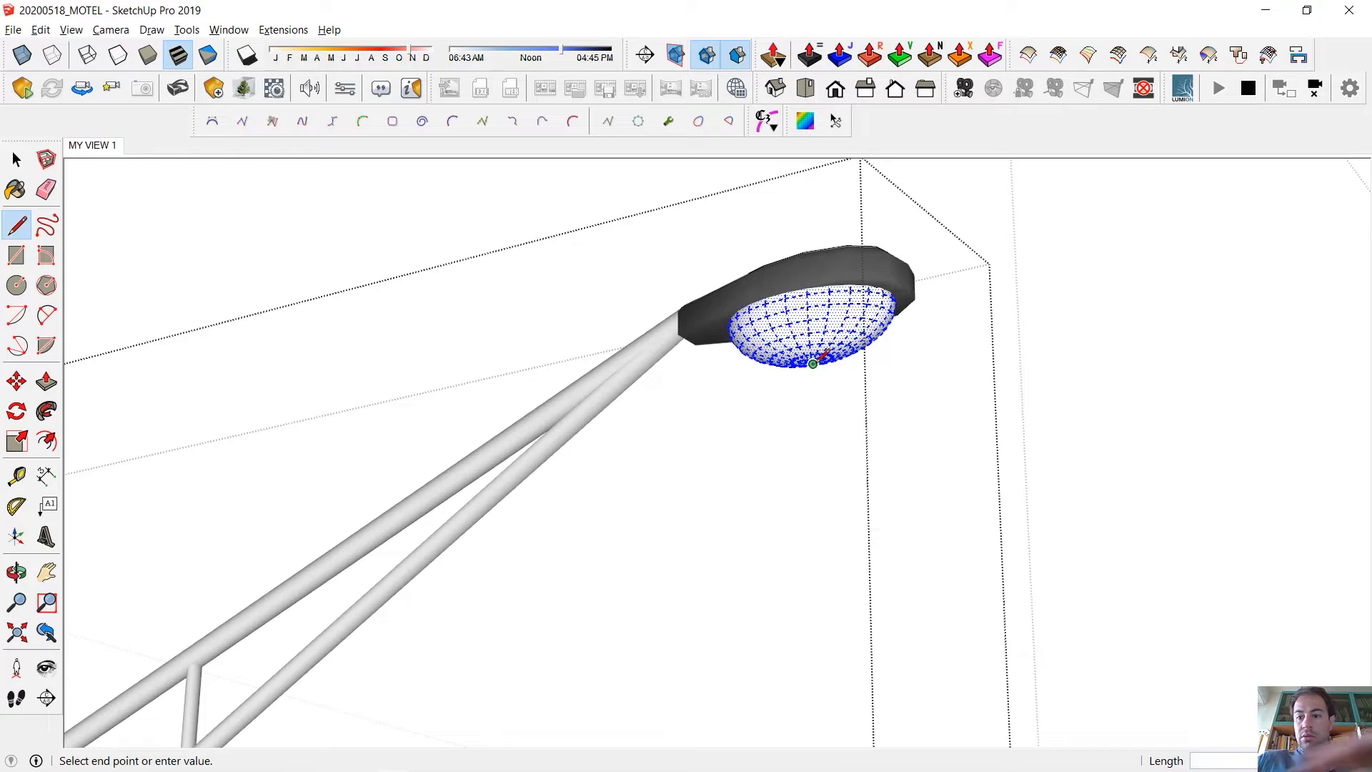
click(813, 427)
key(c)
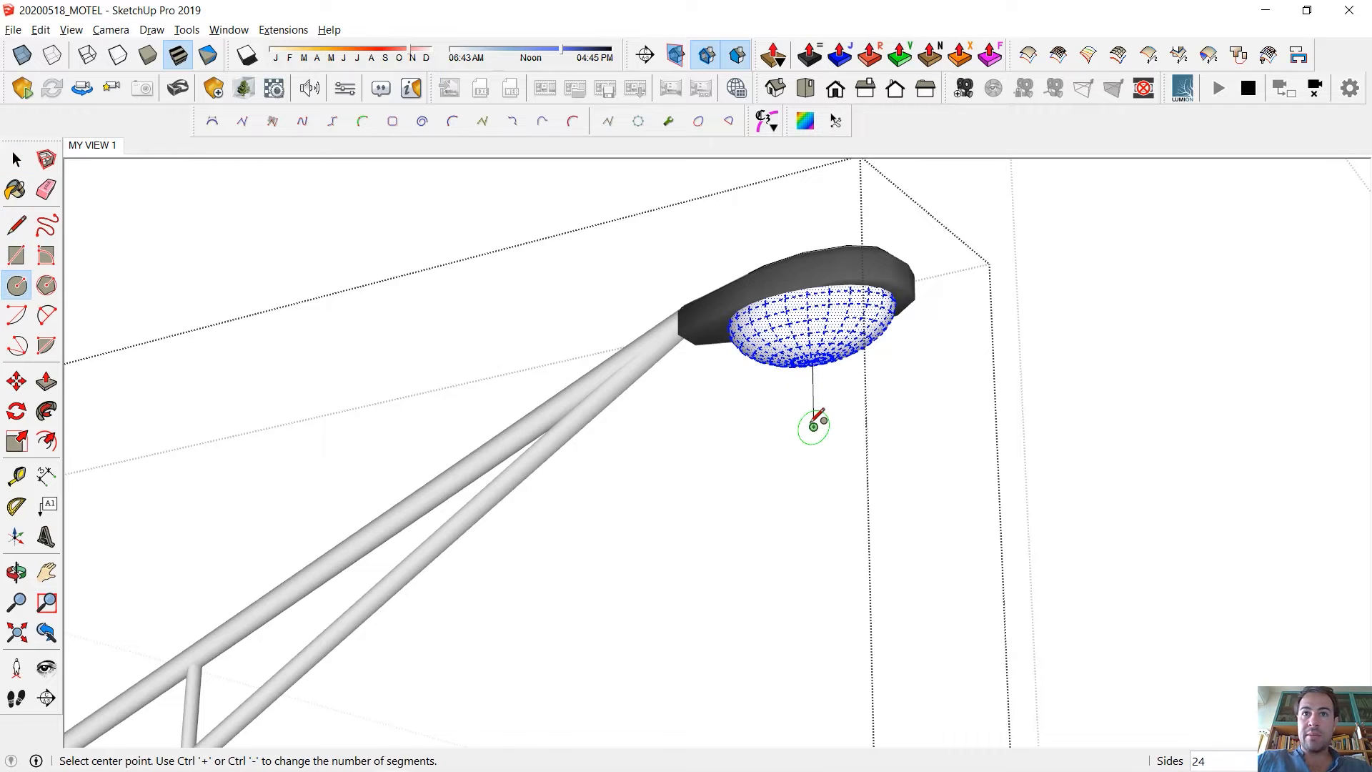
click(814, 427)
click(874, 407)
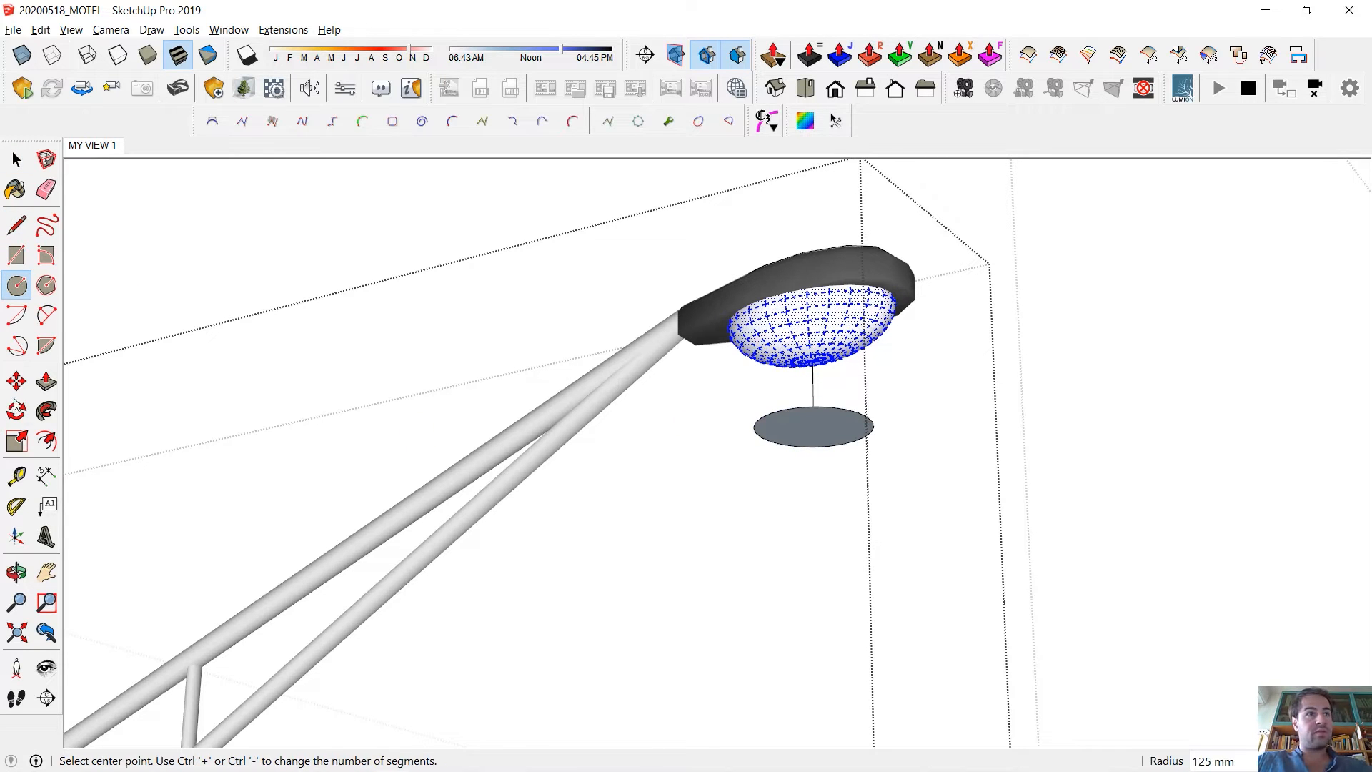
Extrude the circle below the lamp head about 34 mm downward into a thin disc with Push/Pull.
click(47, 381)
click(849, 428)
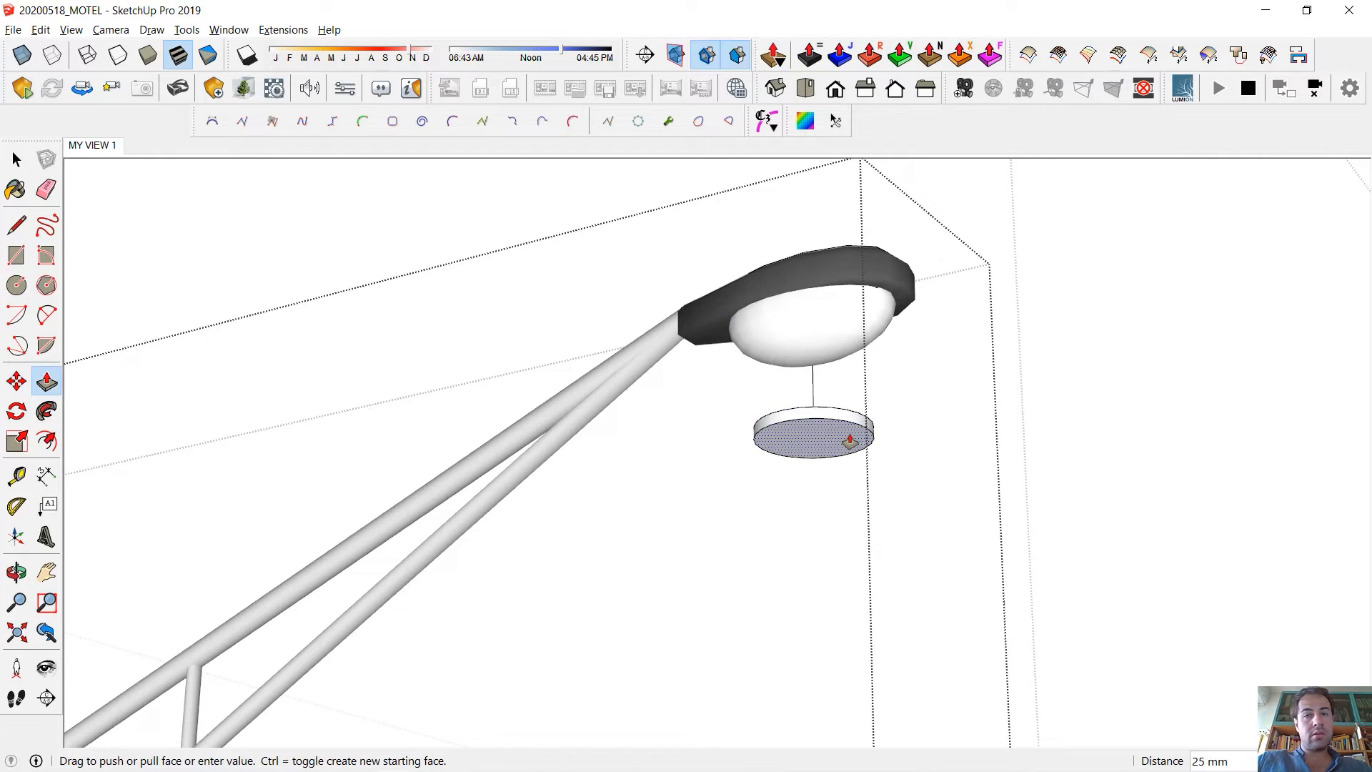
click(848, 441)
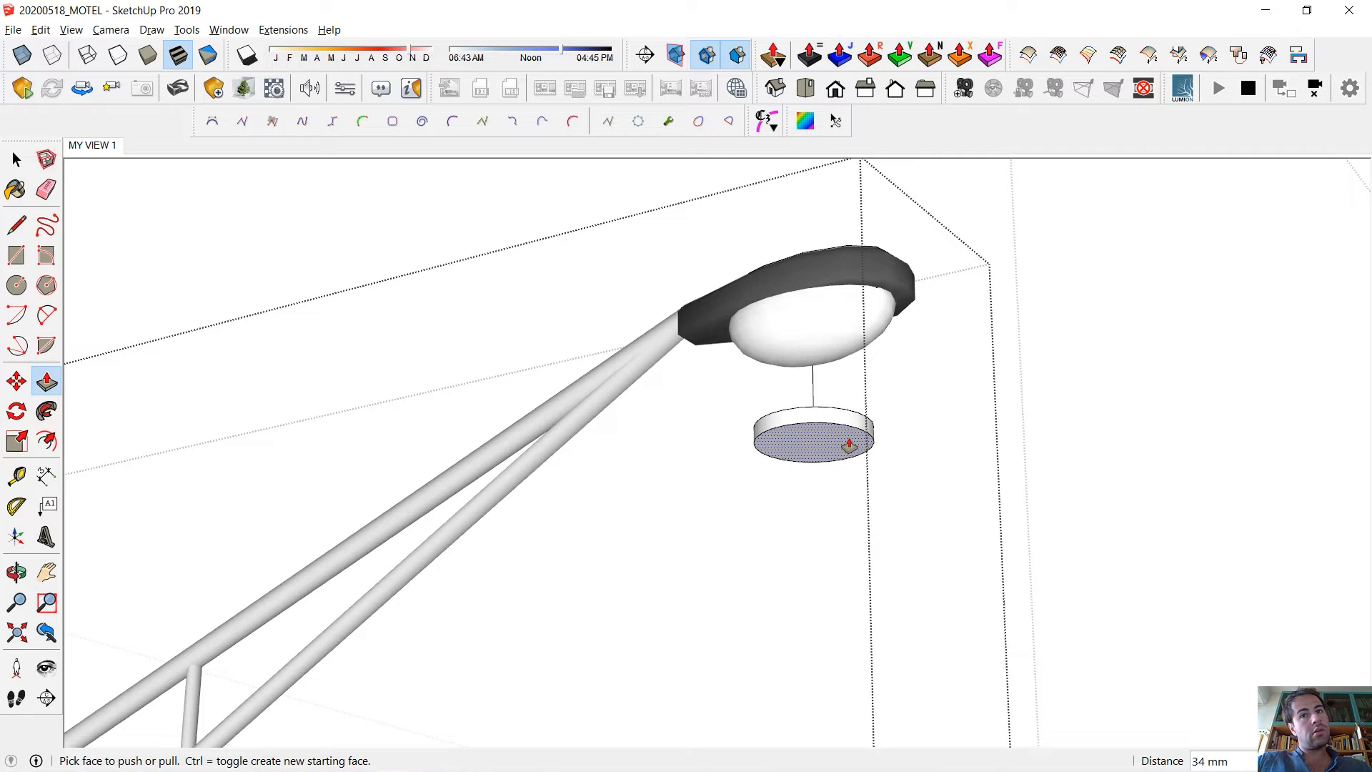
key(space)
Check the disc across the row of street lamps and leave the nested lamp editing.
scroll(812, 399, down, 12)
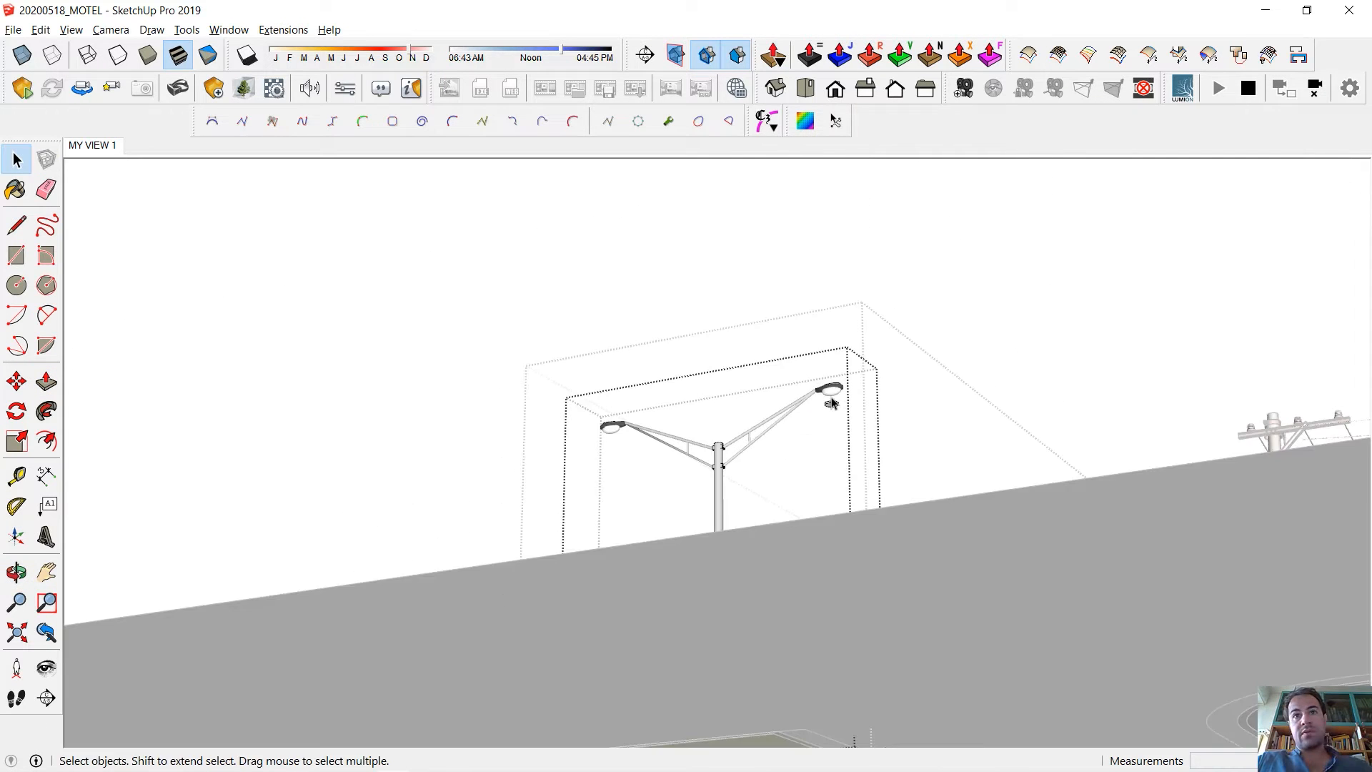
mouse_move(827, 393)
middle_down()
mouse_move(848, 438)
mouse_move(824, 401)
mouse_move(843, 395)
middle_up()
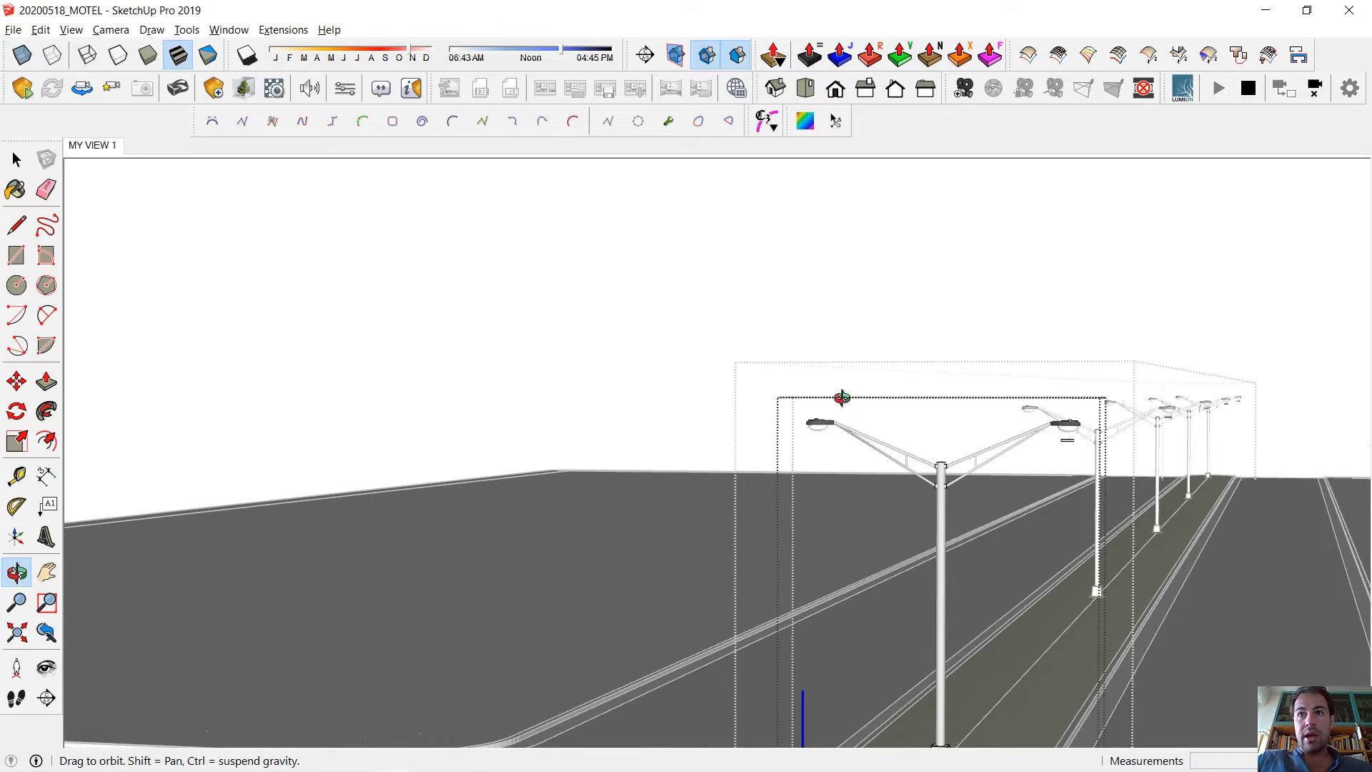
scroll(1072, 449, up, 2)
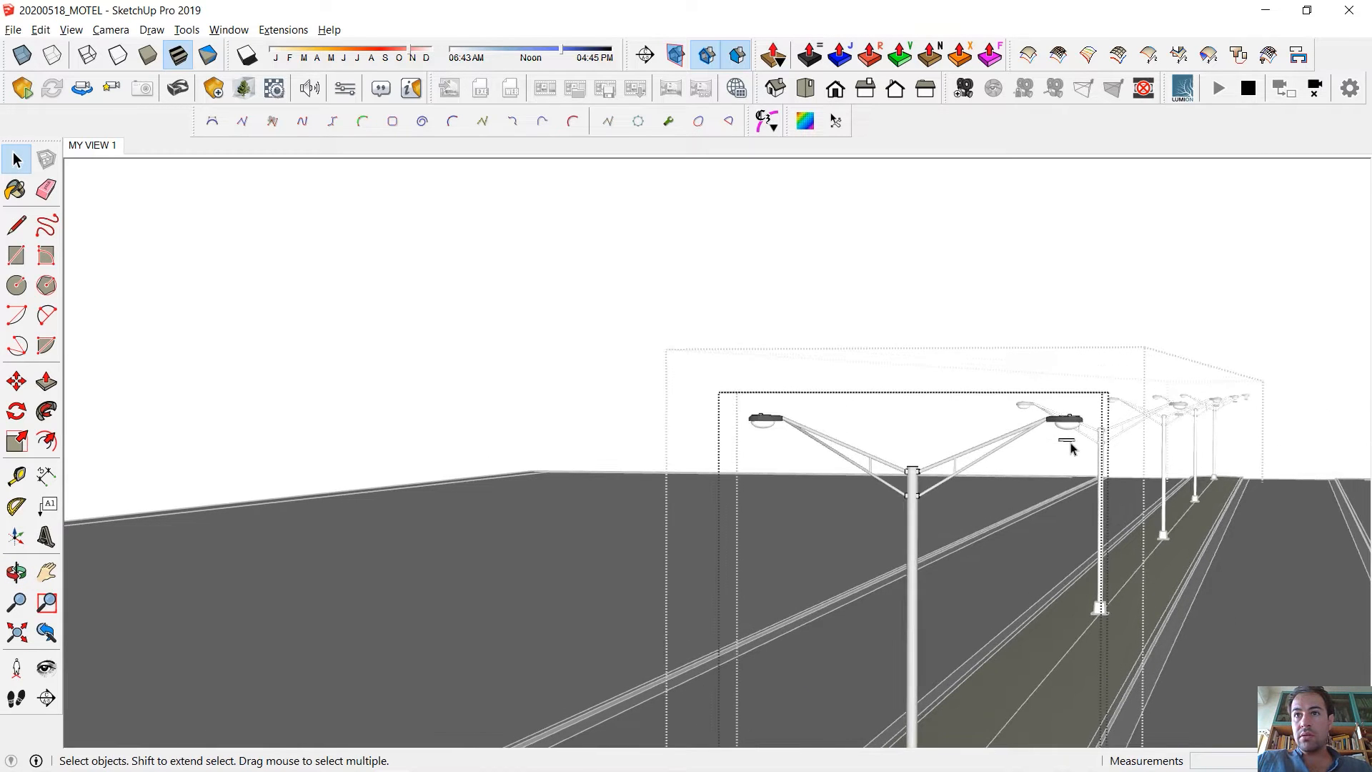
drag(811, 451, 833, 460)
key(Escape)
key(Escape)
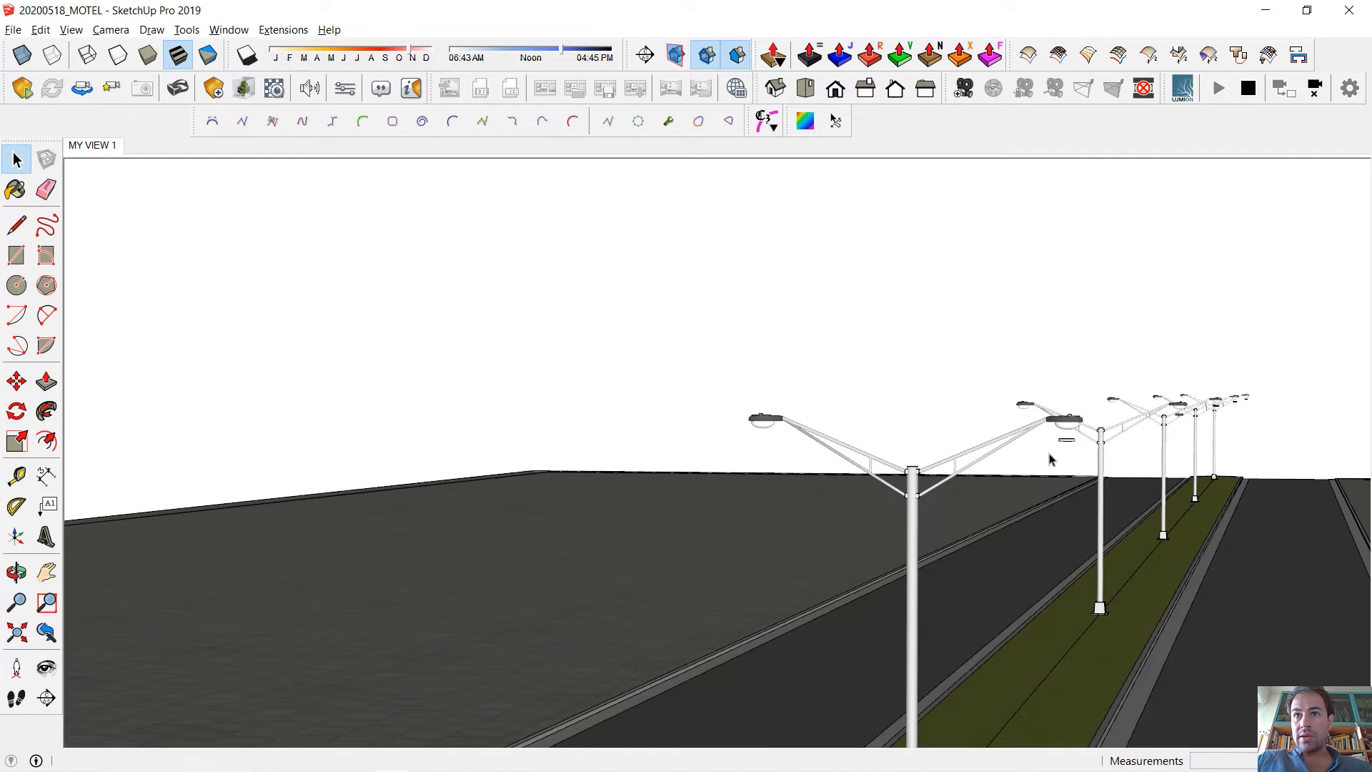
Delete the nearest street lamp's pole, arms and left head inside the nested lamp group, keeping the disc.
middle_drag(1051, 457, 789, 486)
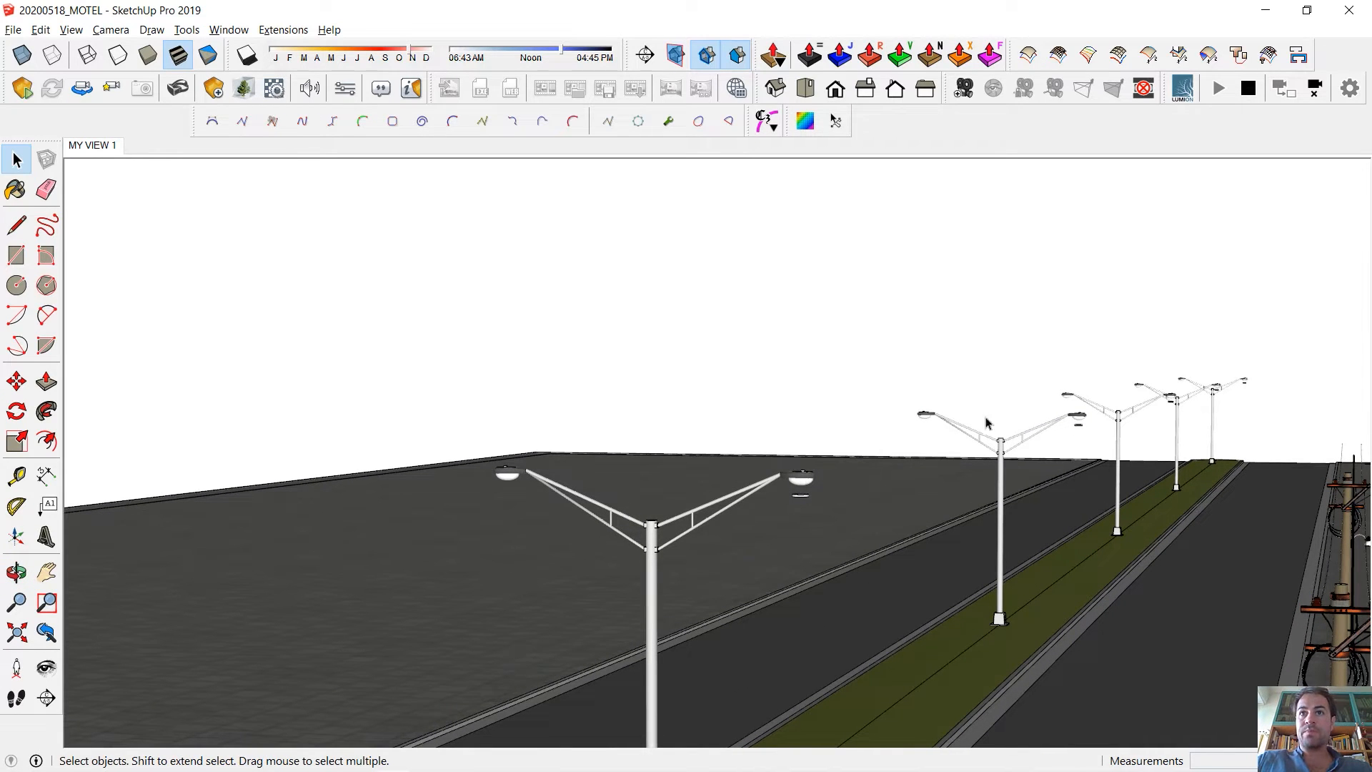
click(801, 501)
scroll(801, 502, up, 6)
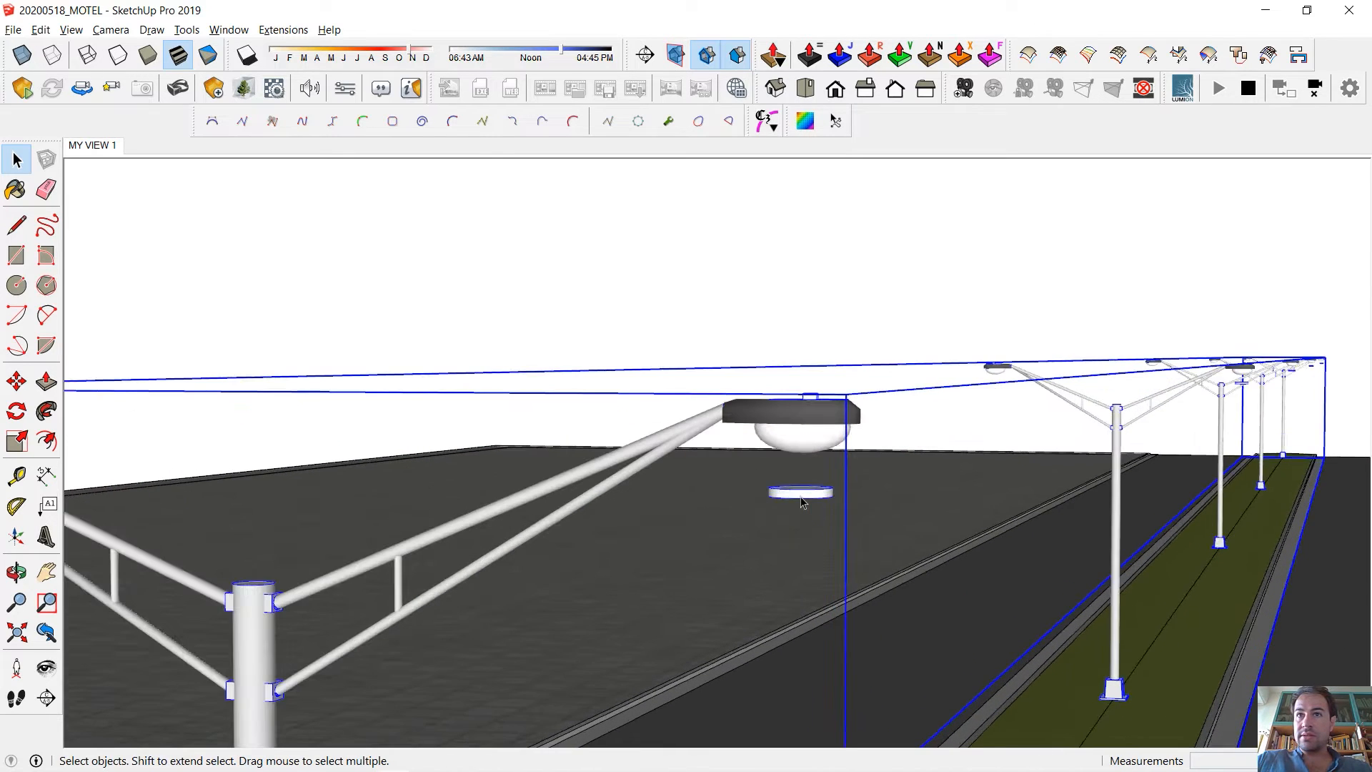
middle_drag(802, 502, 799, 502)
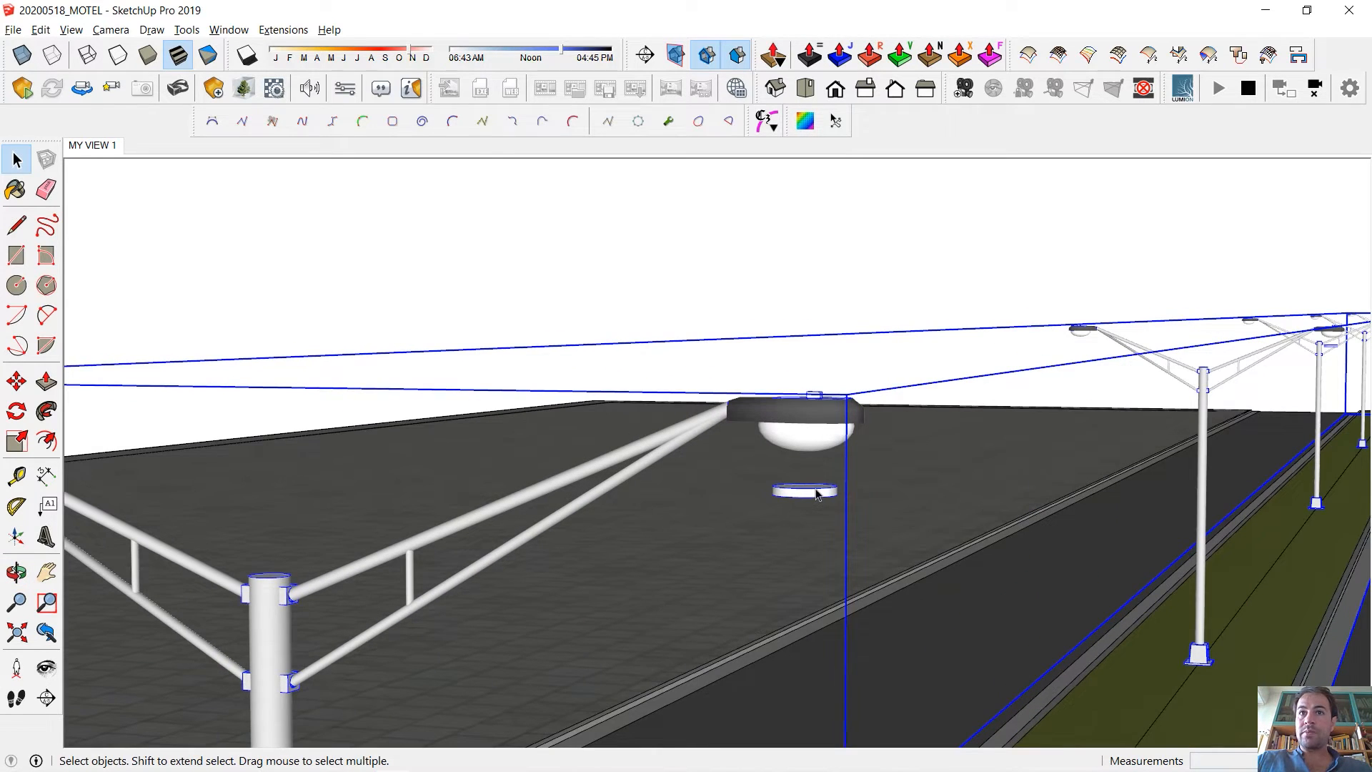
scroll(817, 493, down, 1)
scroll(817, 493, down, 1)
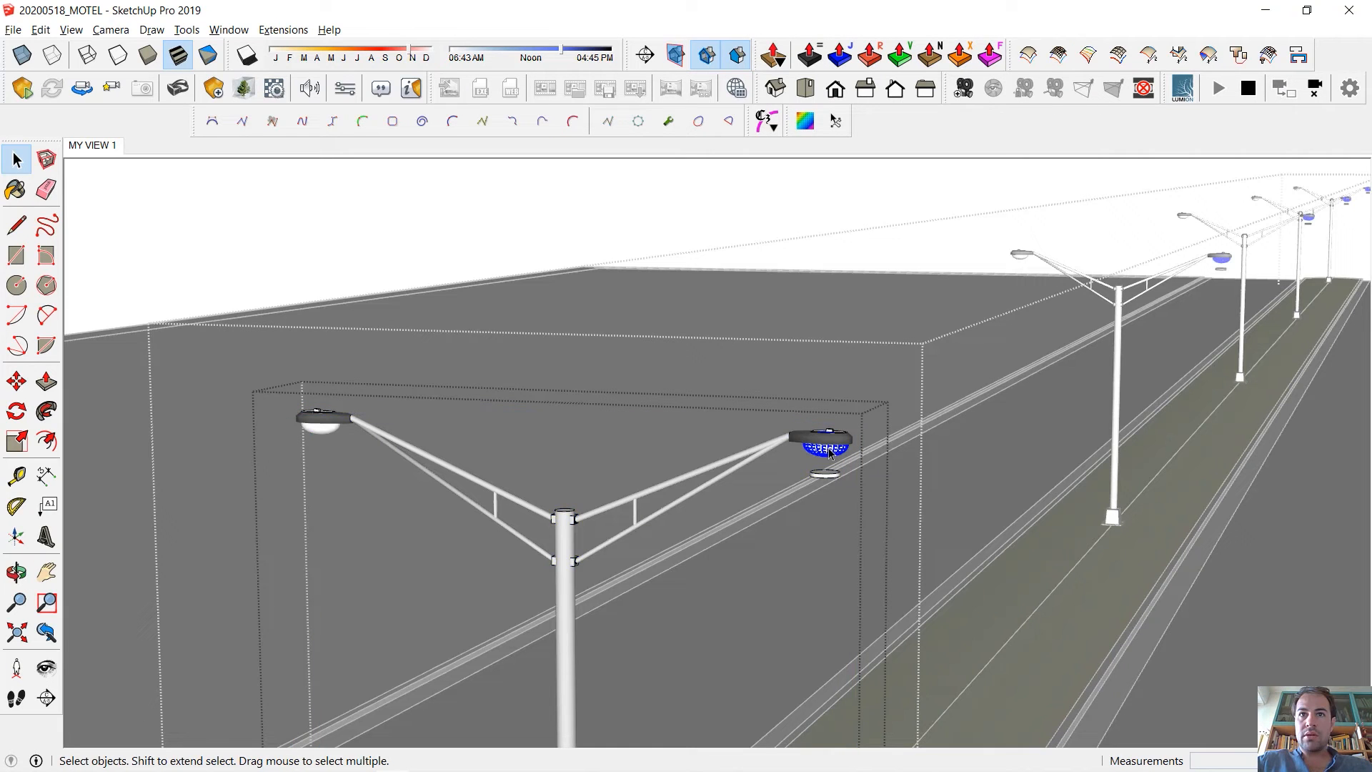
drag(652, 649, 687, 653)
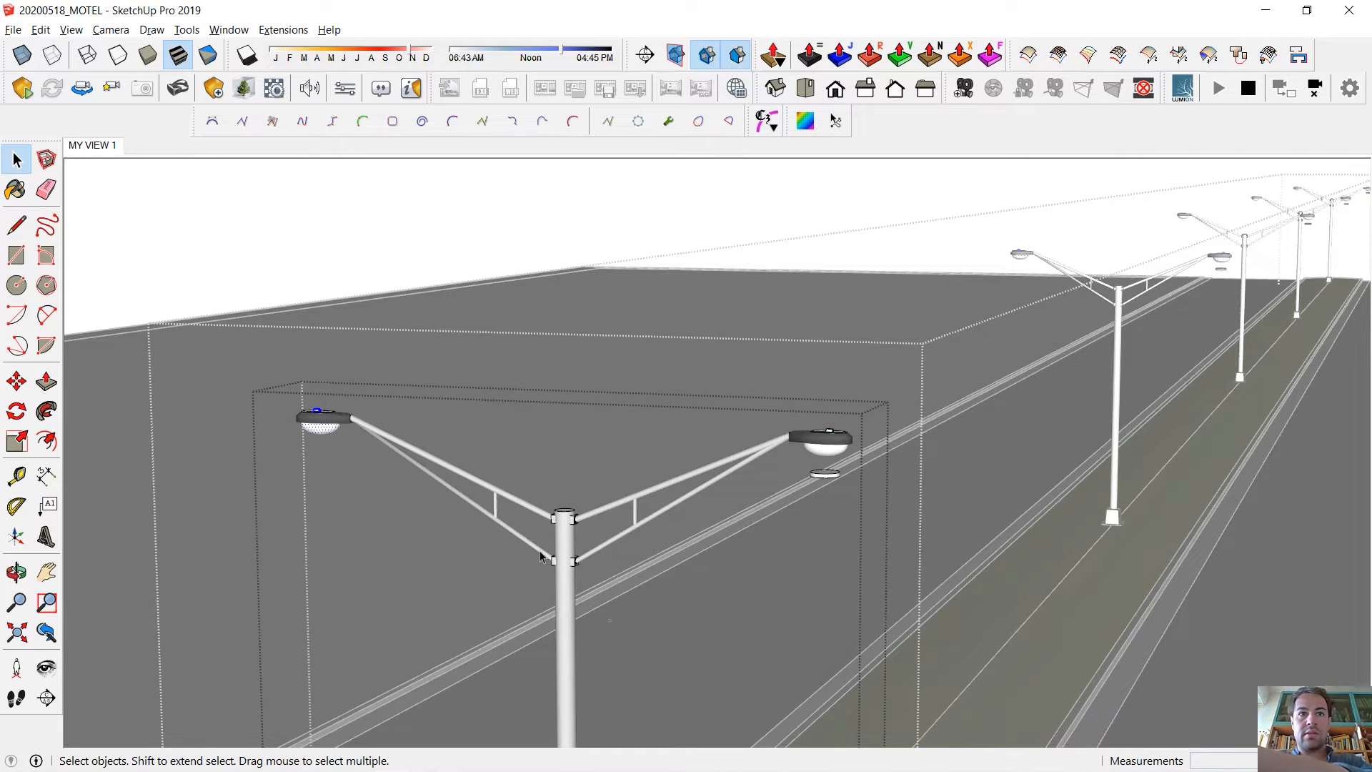
shift+click(368, 442)
key(Delete)
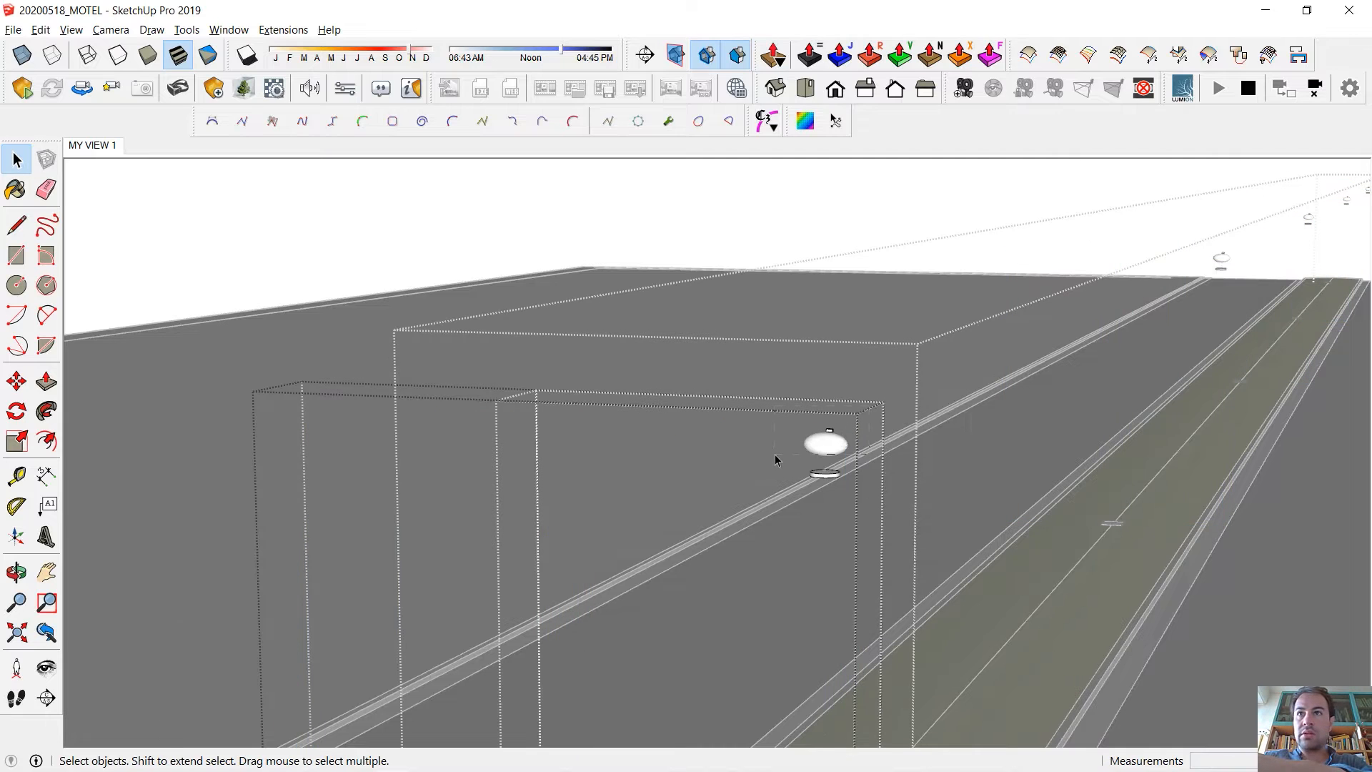
Delete the remaining bulb and fittings above the disc and leave the nested group editing.
scroll(777, 459, down, 3)
key(Delete)
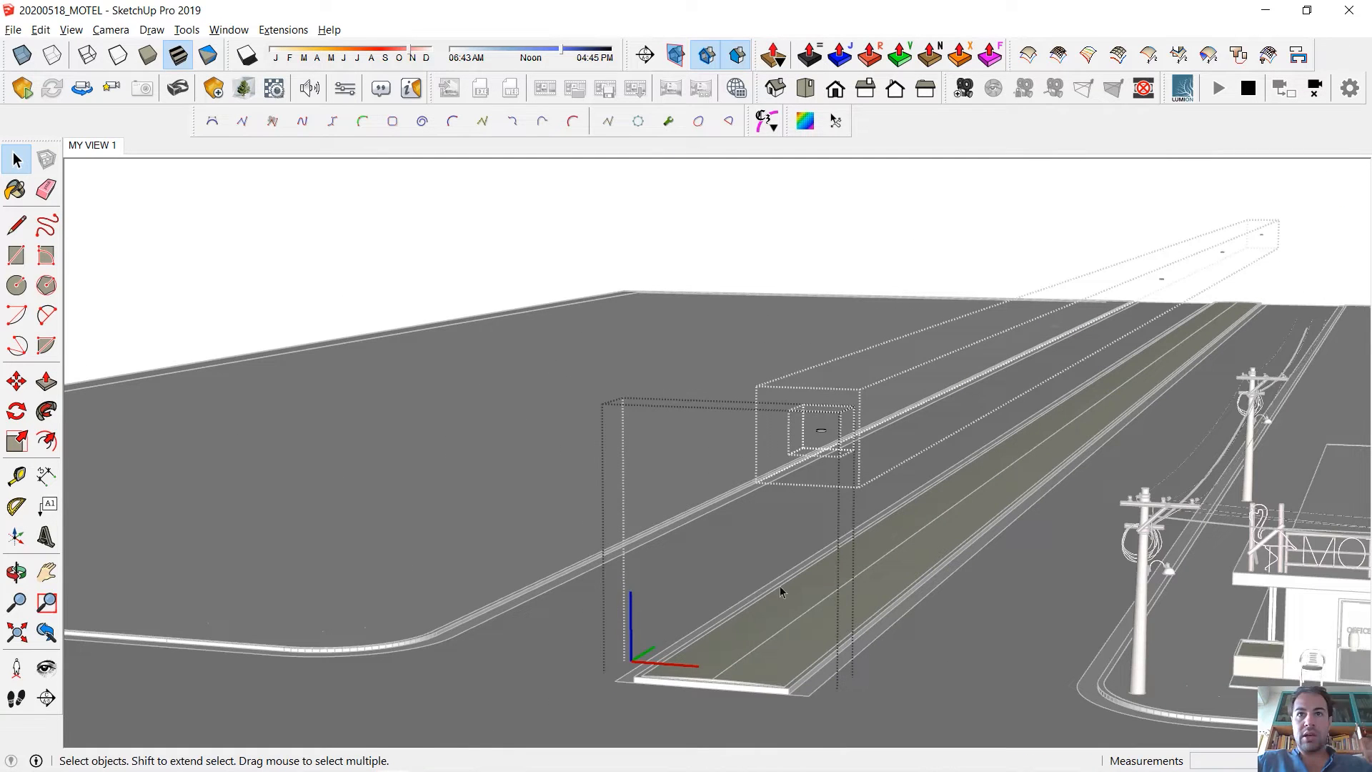
key(Escape)
key(Escape)
key(Escape)
Select the group of light discs along the road and start a 3D model export.
middle_drag(825, 449, 754, 506)
click(757, 505)
right_click(759, 507)
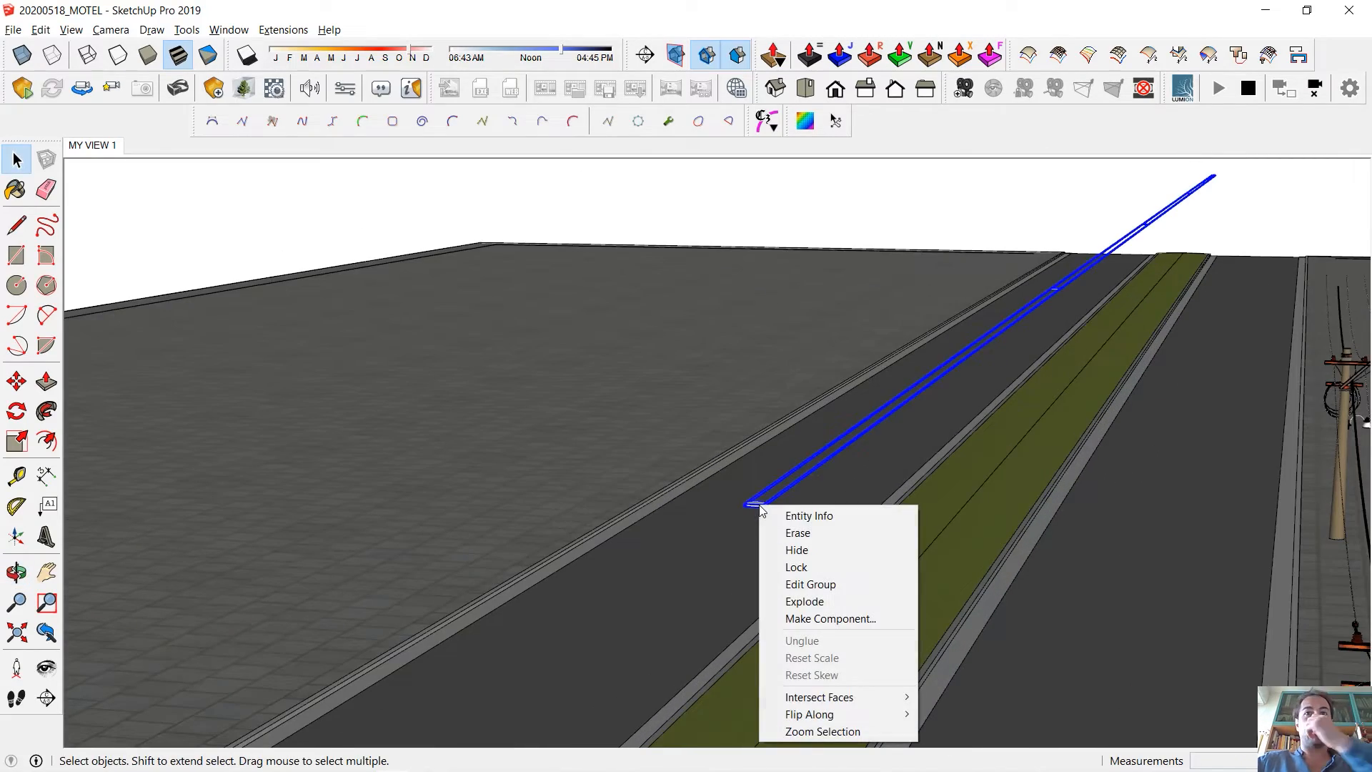
click(14, 30)
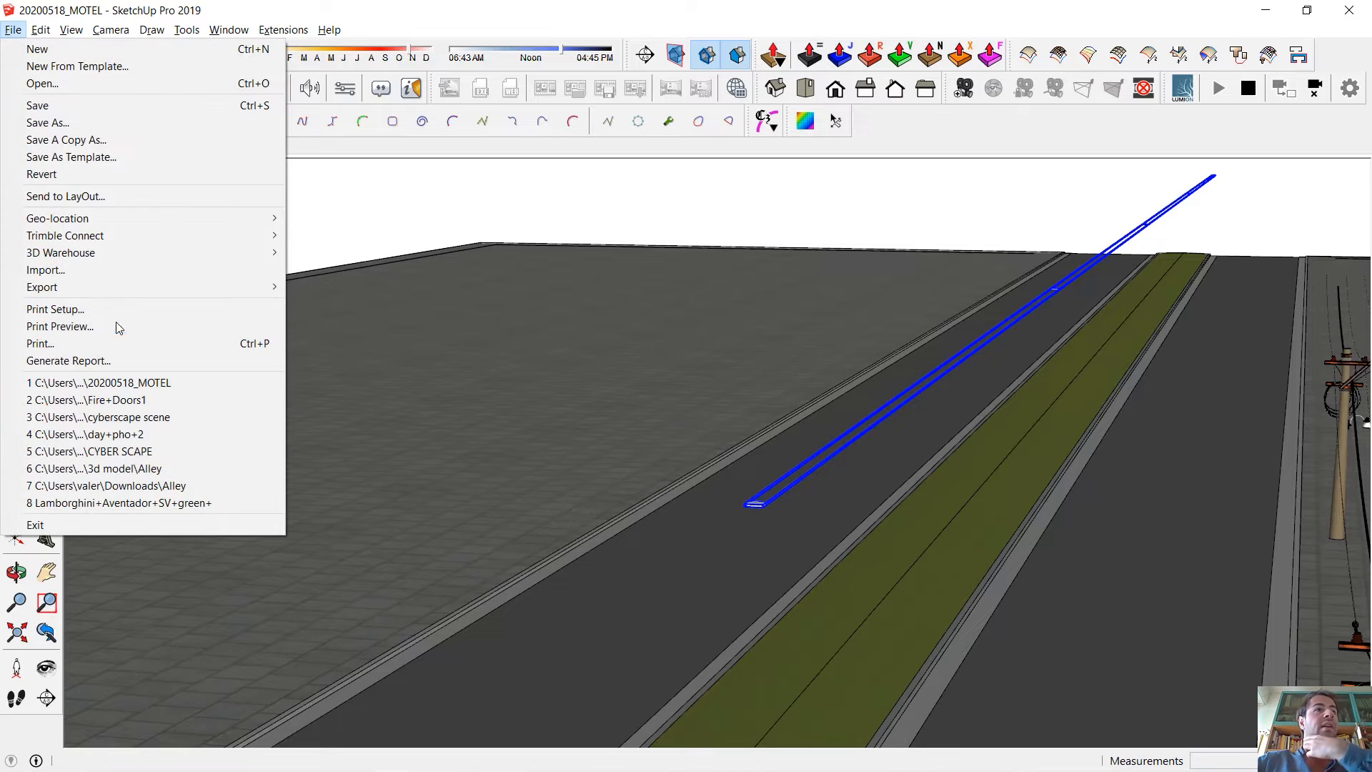
mouse_move(85, 286)
click(334, 287)
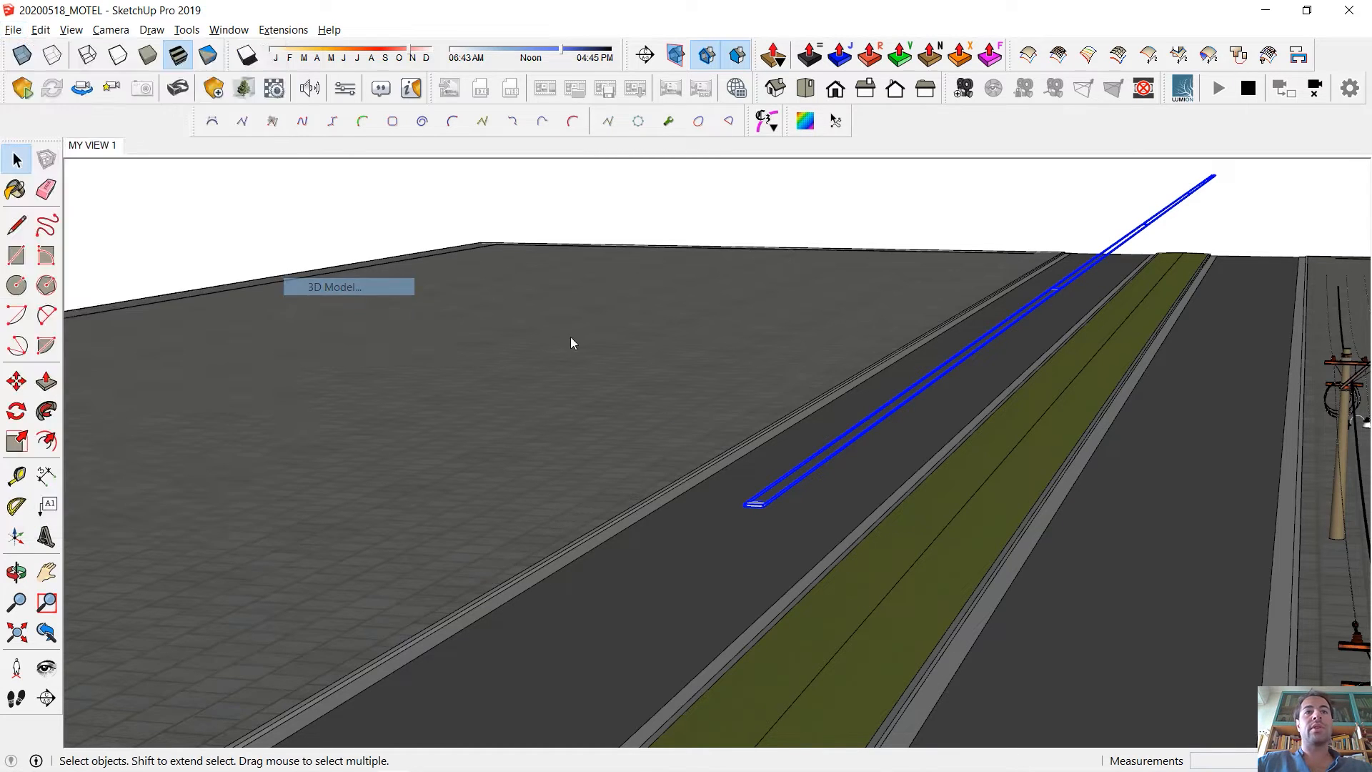
Delete the old 20200518_LIGHT STREET 1 and 20200518_light DAE files from the LUMION ANIMATION CARS folder.
click(608, 185)
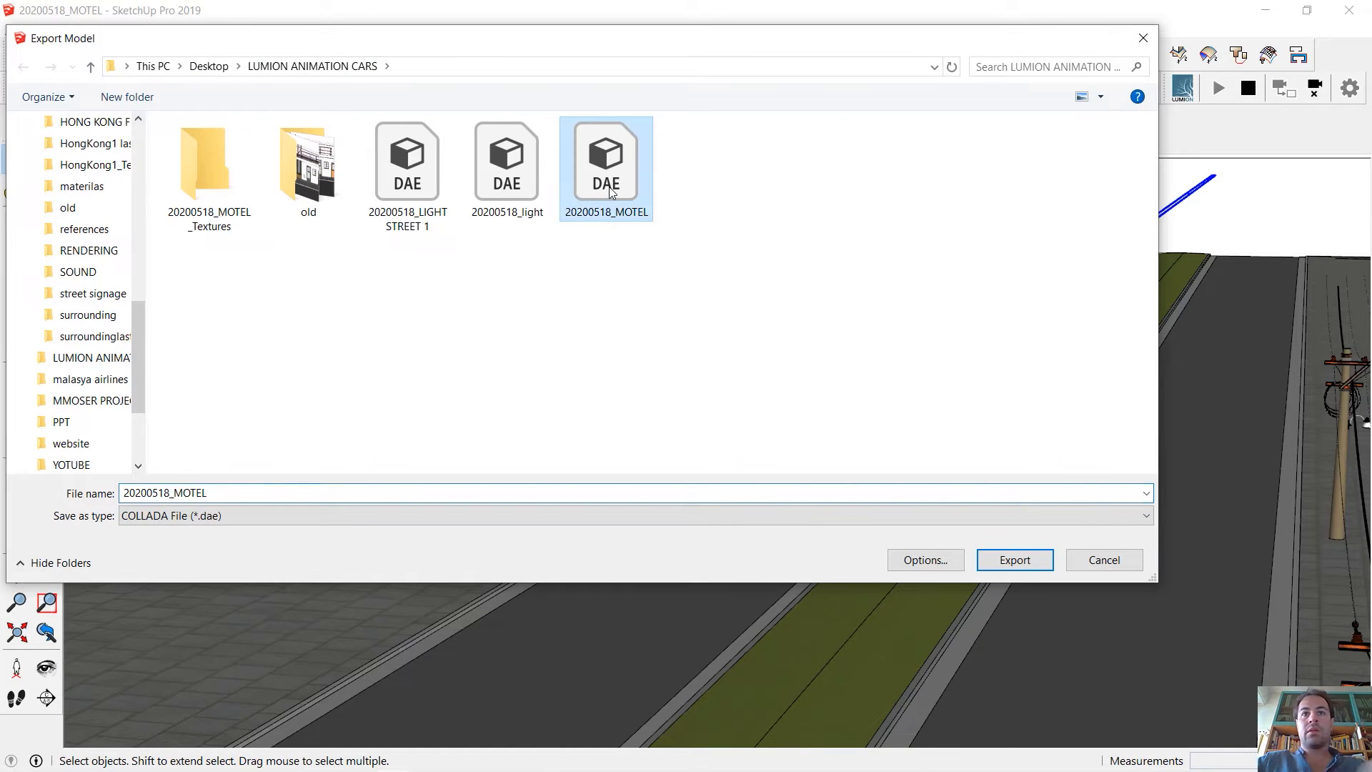
click(392, 186)
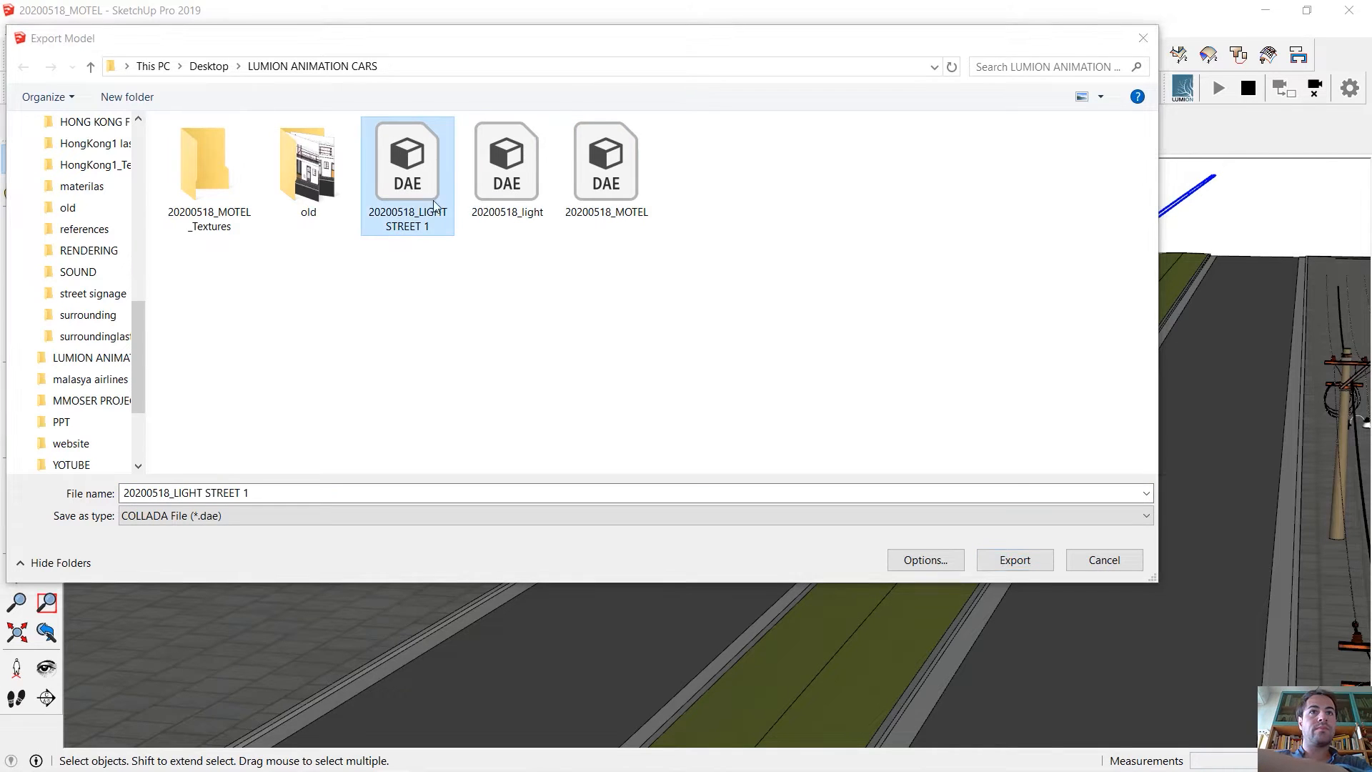
key(Delete)
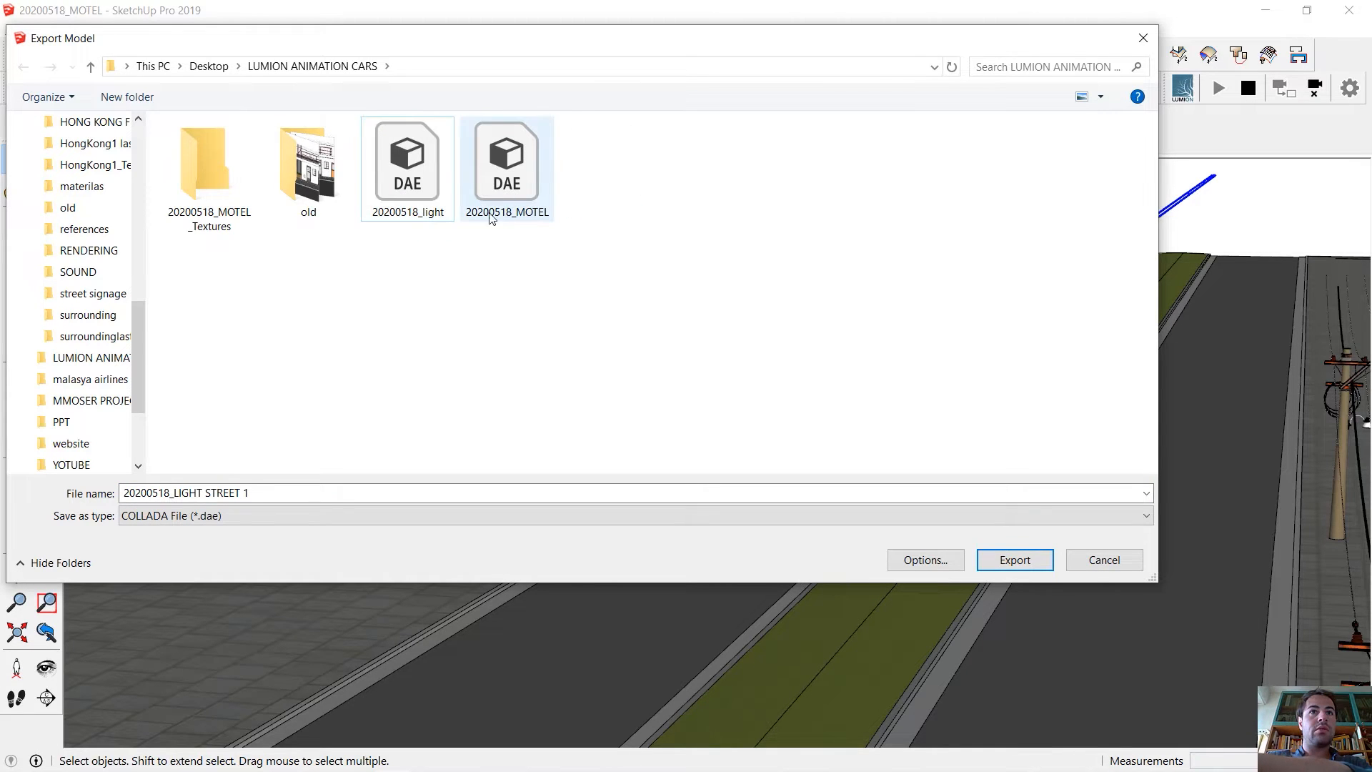
click(431, 181)
key(Delete)
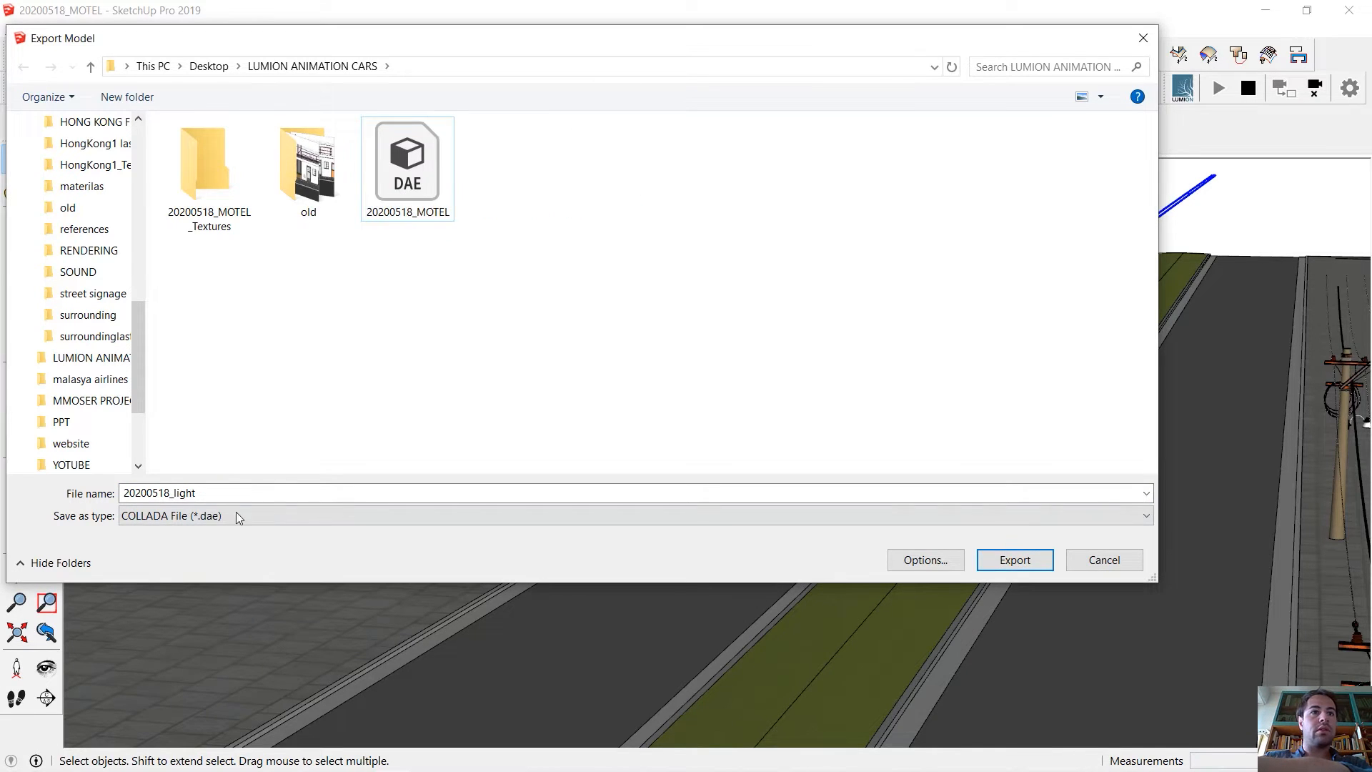
Export the selected discs as the COLLADA file 20200518_light right, with Export Only Selection Set enabled.
double_click(208, 492)
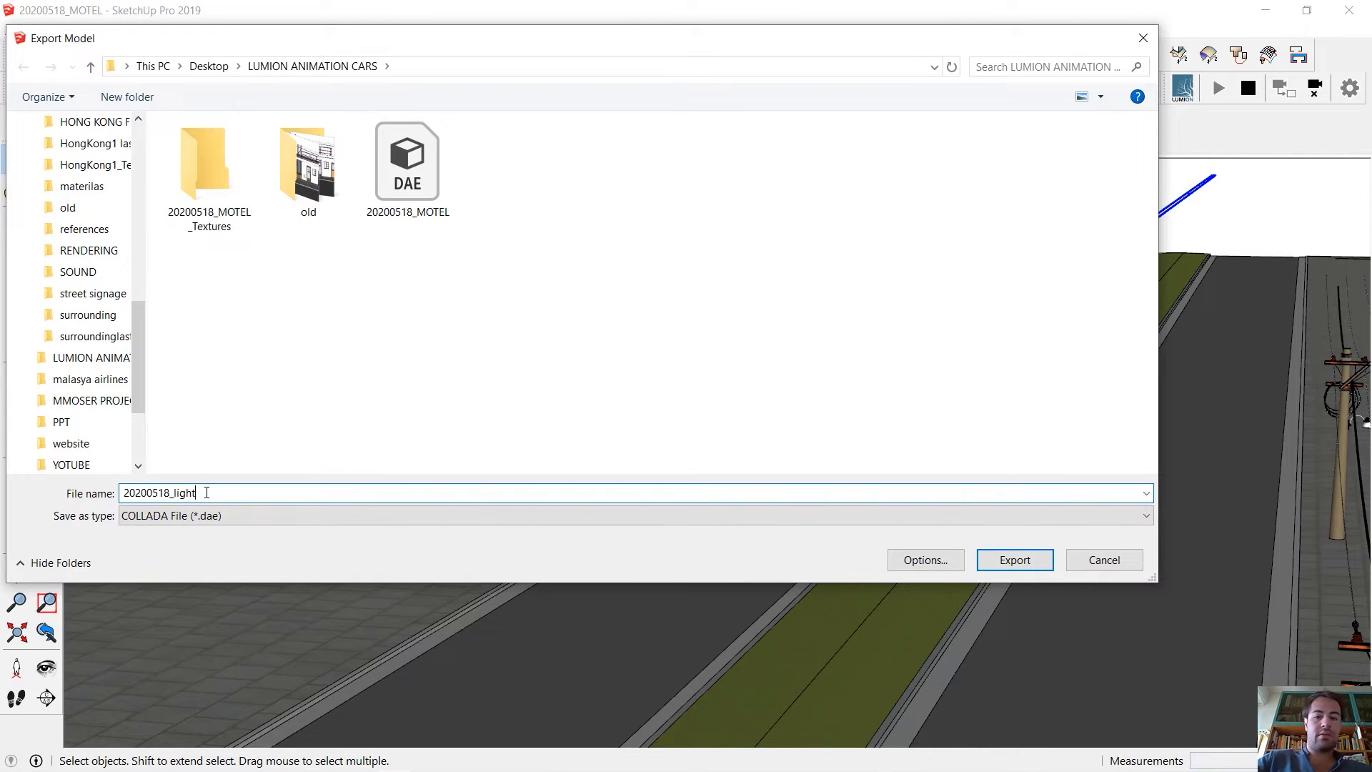
text(right)
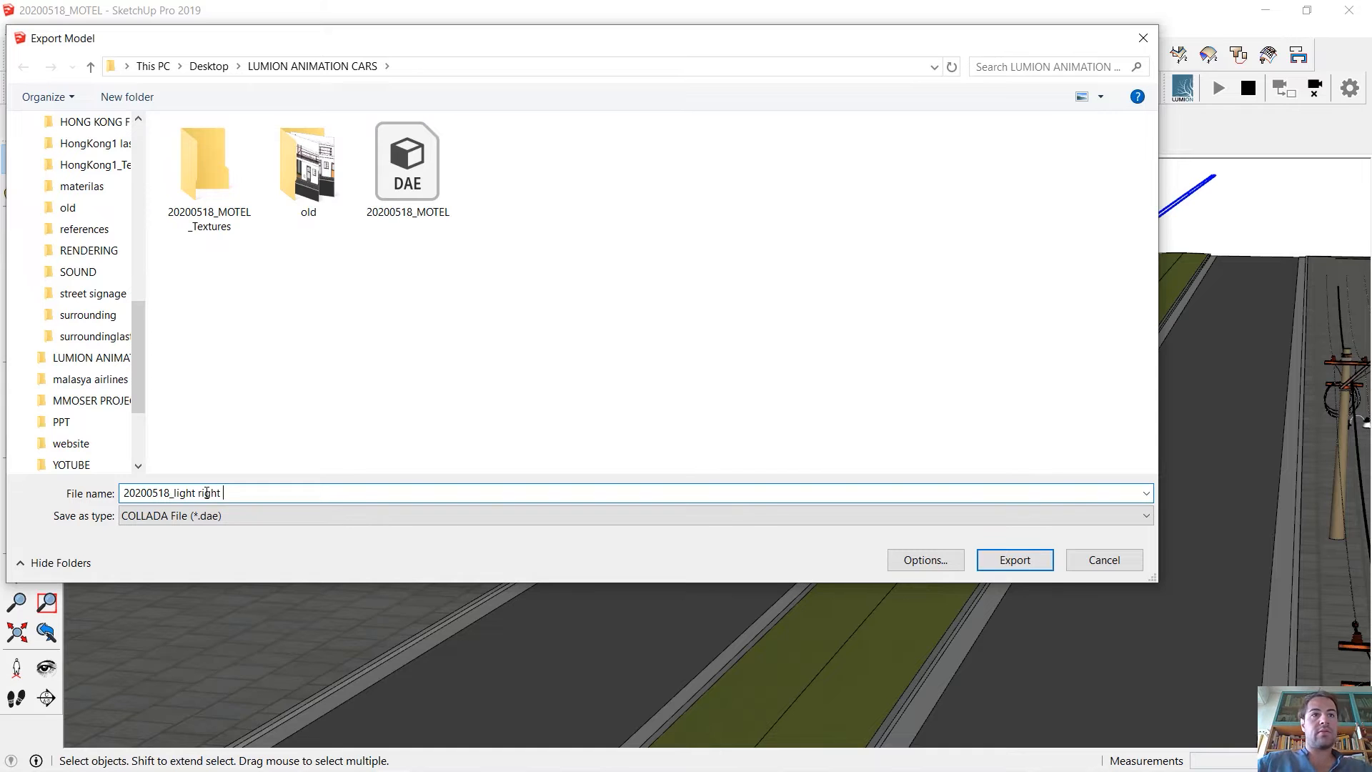
click(945, 560)
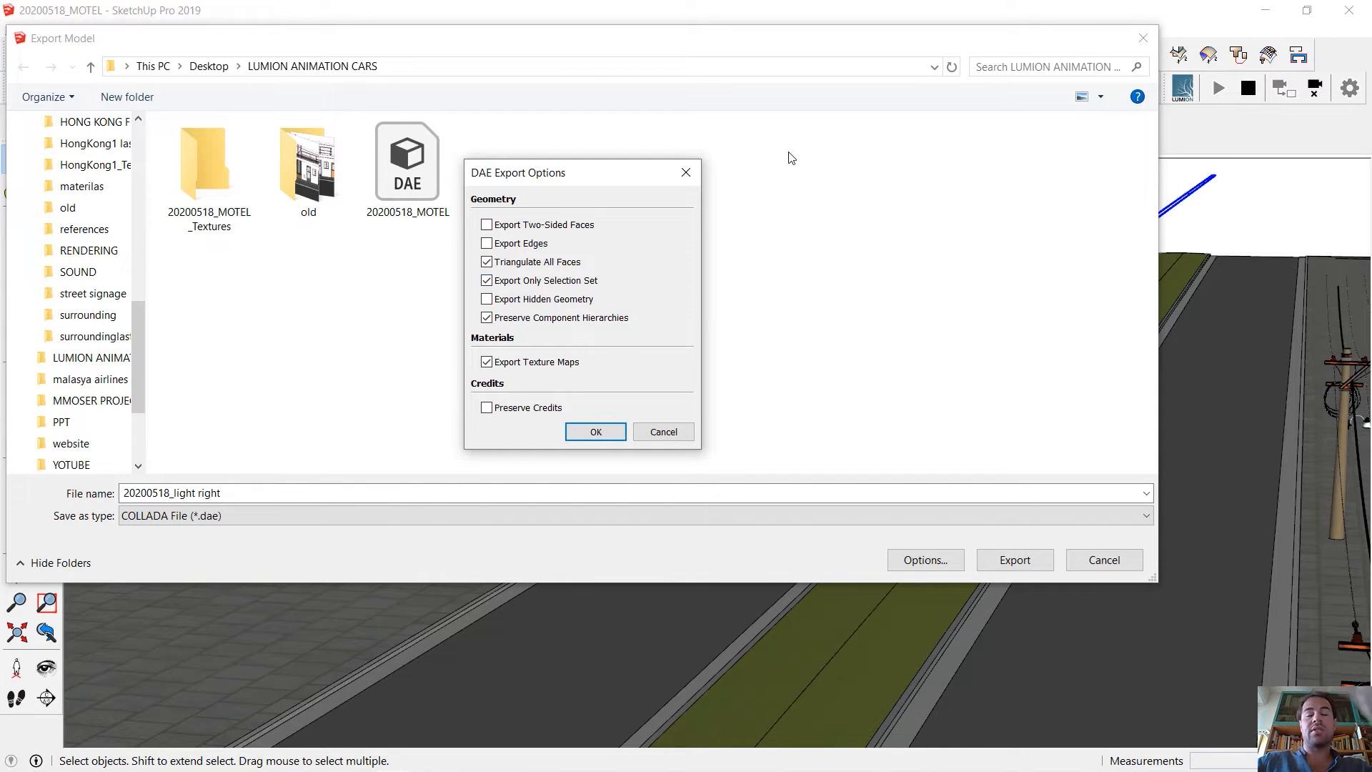
click(606, 434)
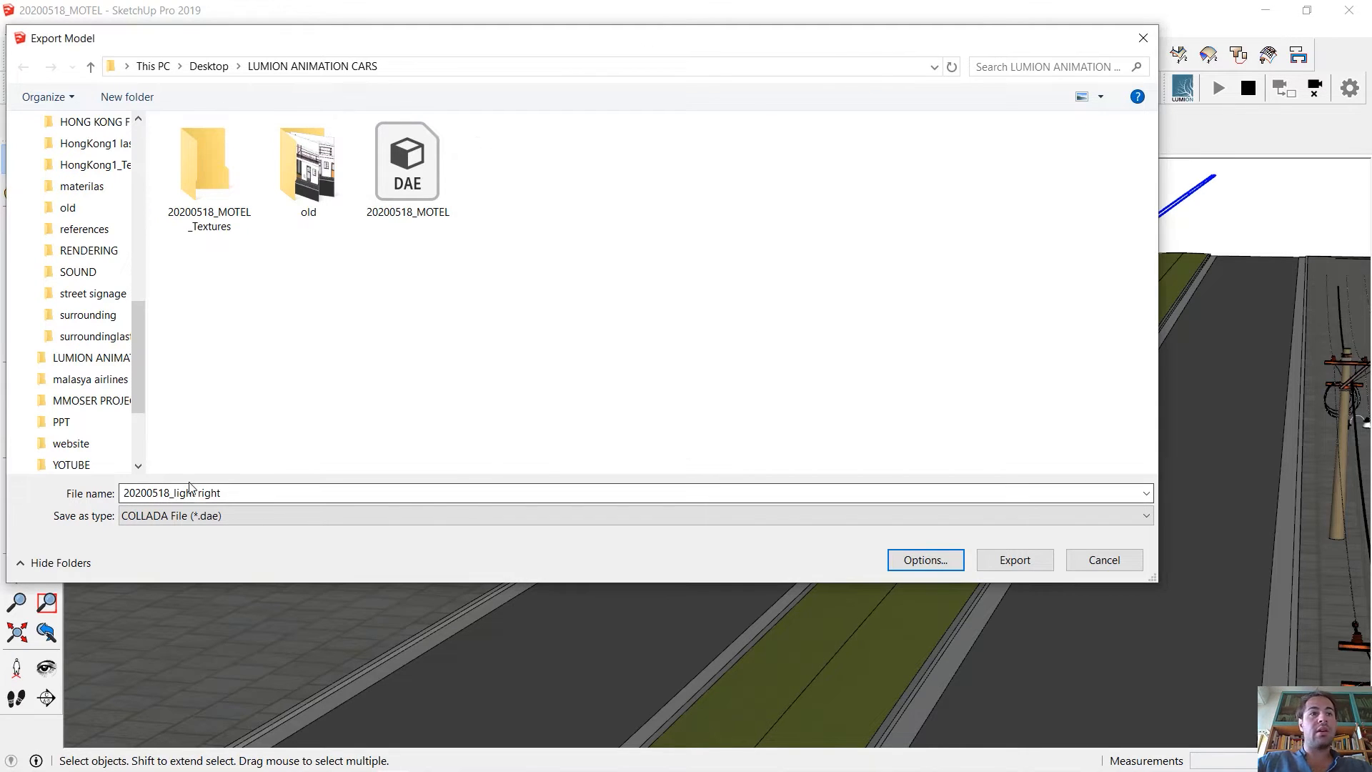
click(1015, 561)
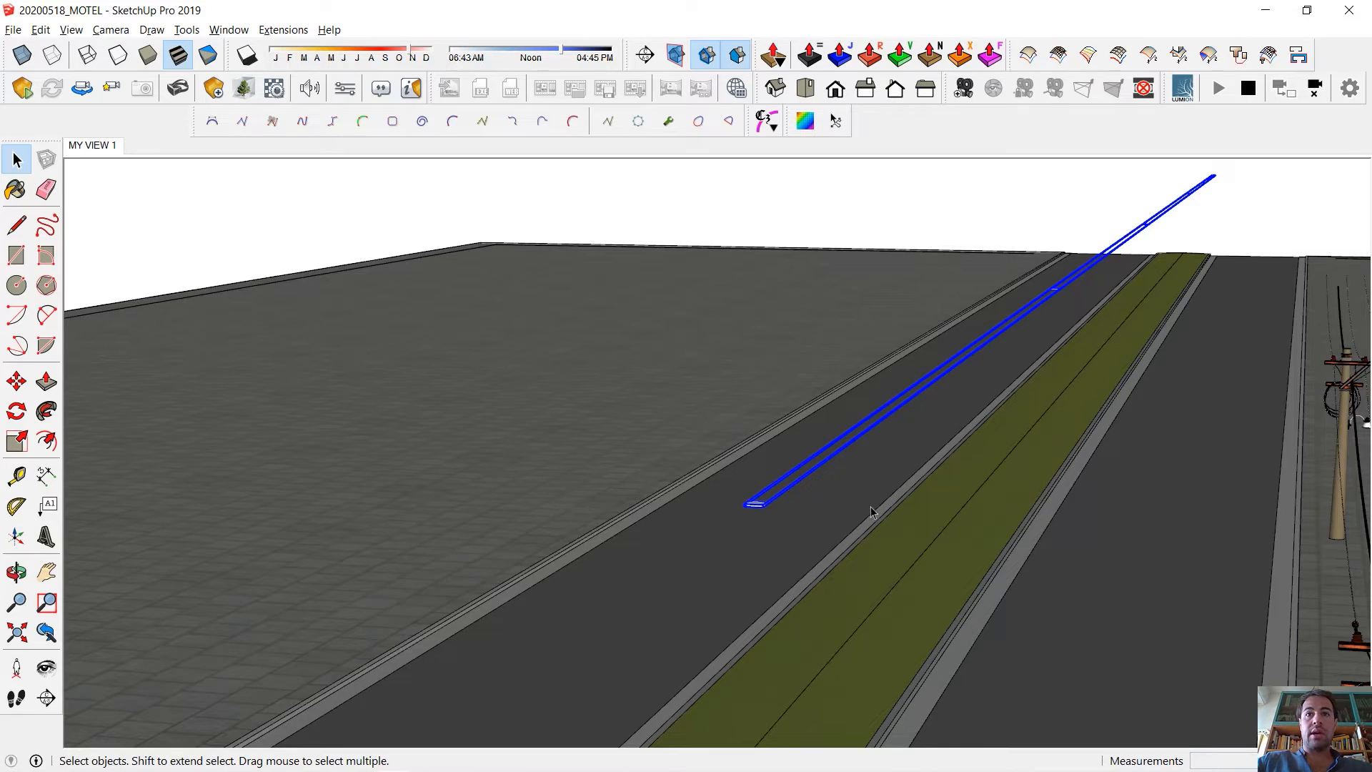
Switch to Lumion to view the motel scene and return to SketchUp.
middle_drag(844, 520, 678, 508)
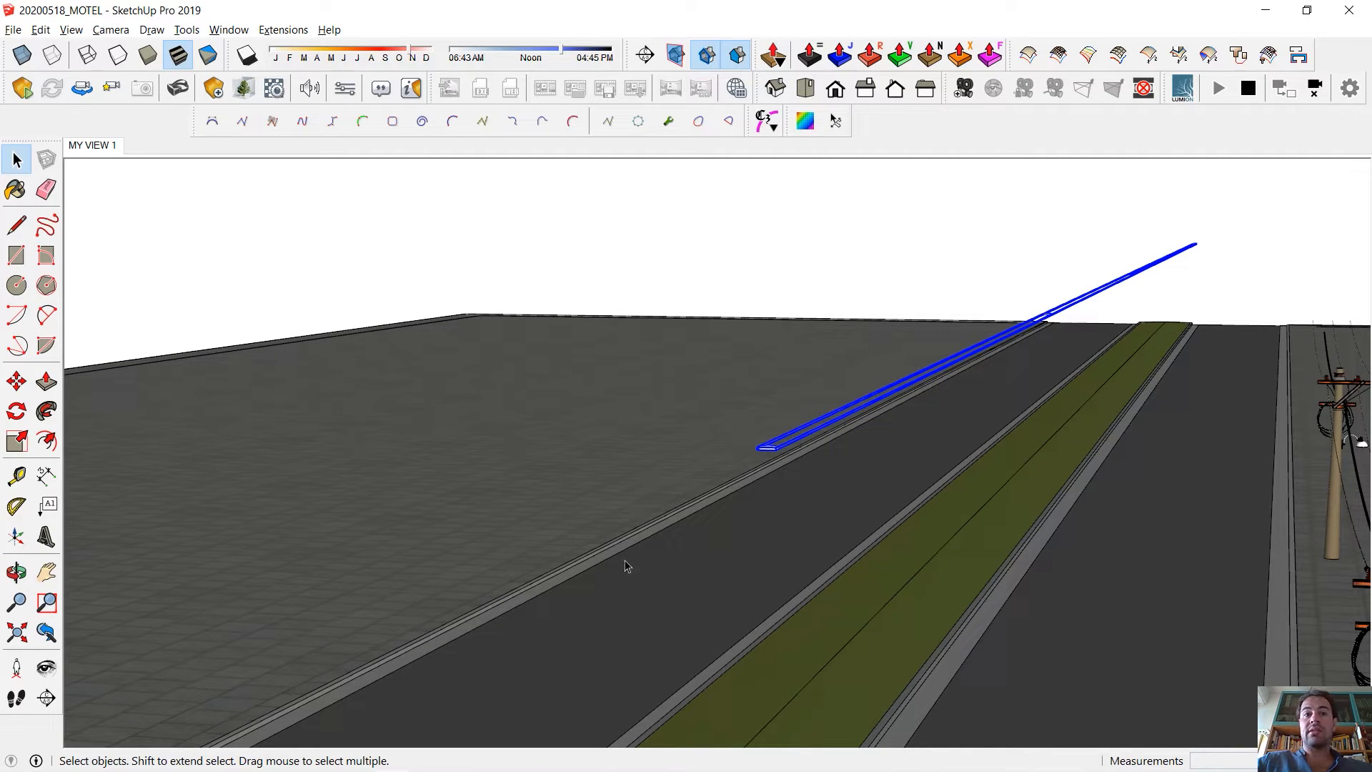
click(437, 762)
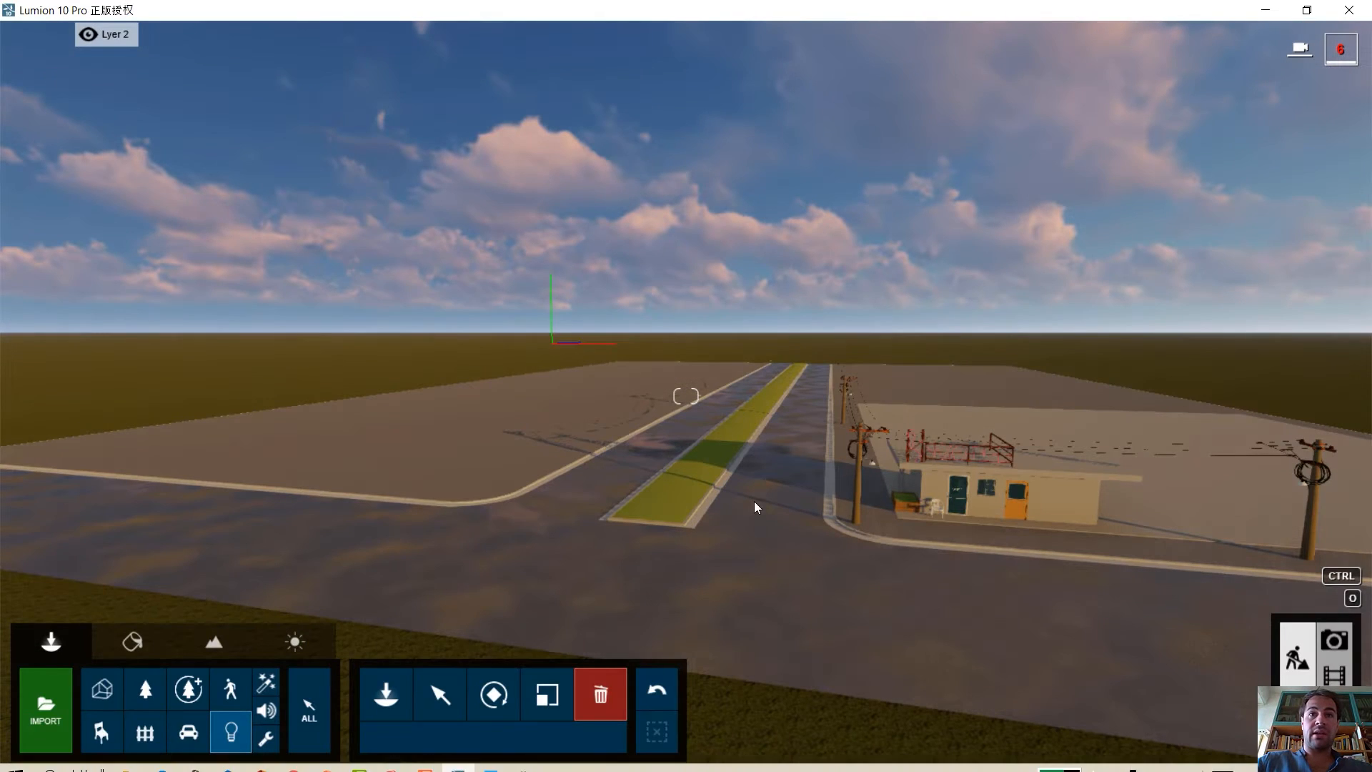
click(1263, 10)
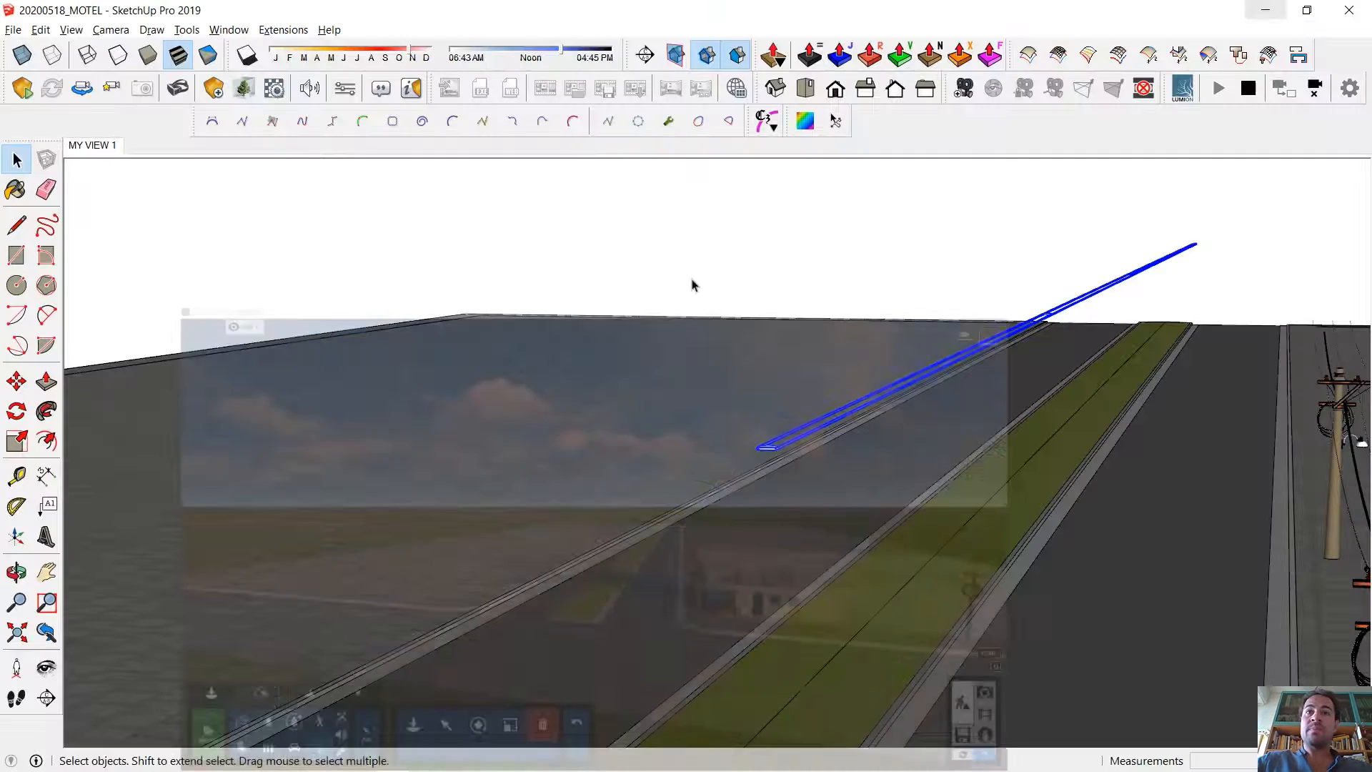
Undo the deletion of the street lamp poles, arms and heads so the disc sits with the full lamps.
double_click(758, 463)
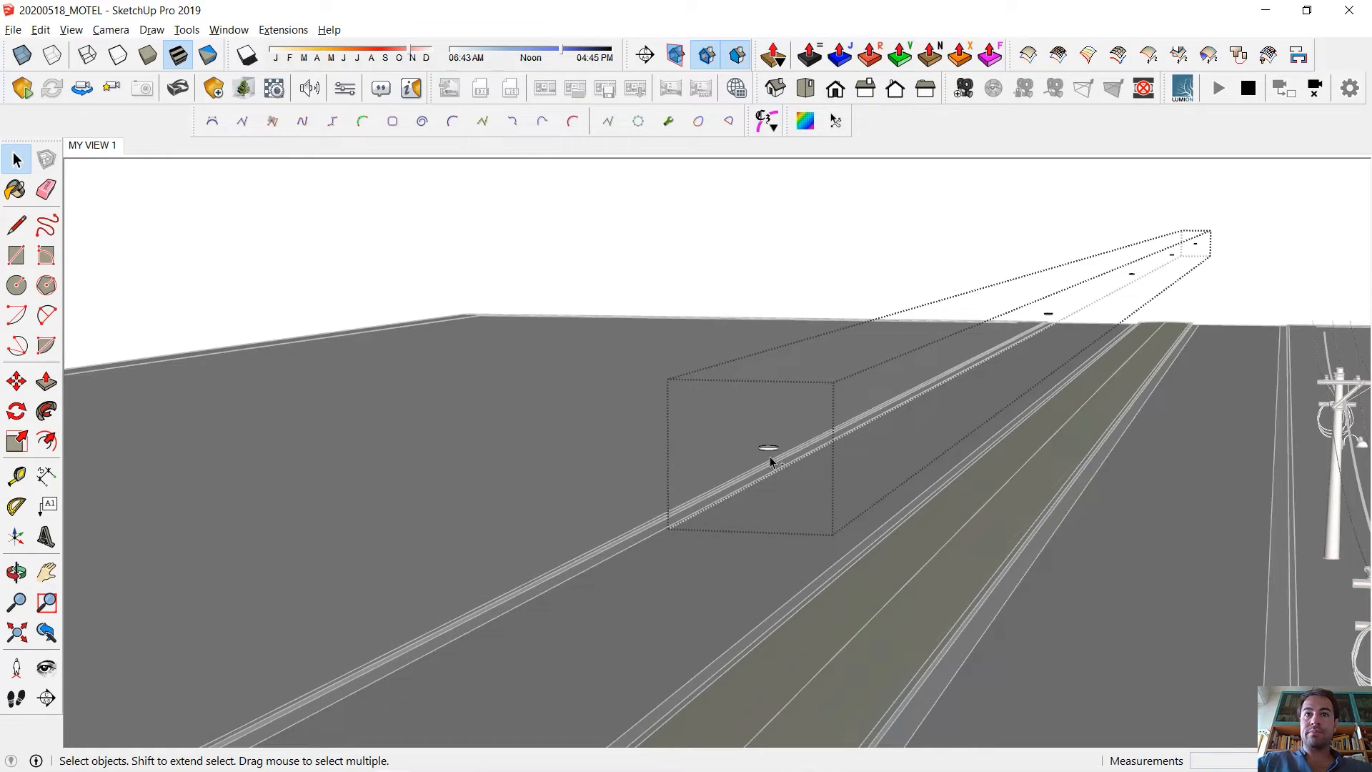
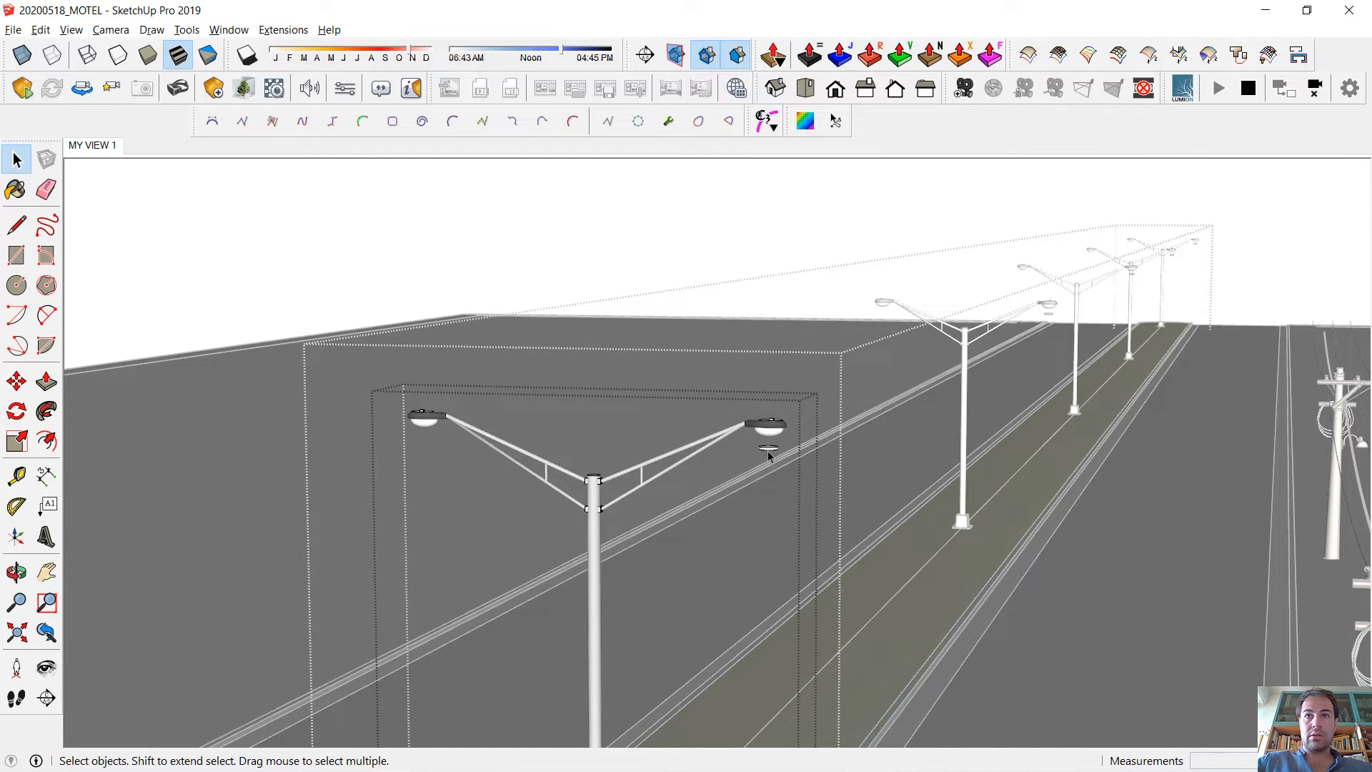
click(767, 450)
double_click(767, 450)
key(Escape)
key(Escape)
Move the disc about 4753 mm from beneath the lamp's right head to the matching position beneath its left head.
middle_drag(512, 478, 922, 392)
click(920, 390)
double_click(911, 387)
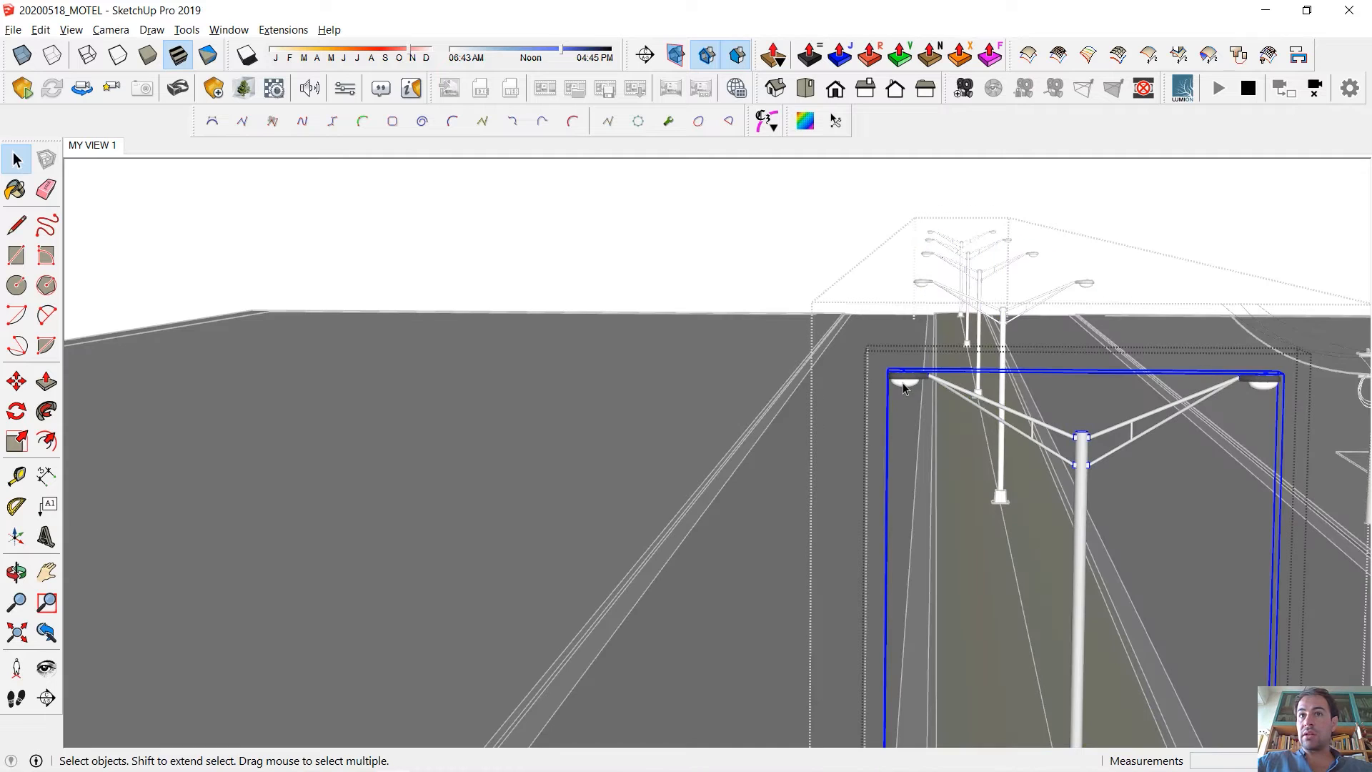
double_click(905, 386)
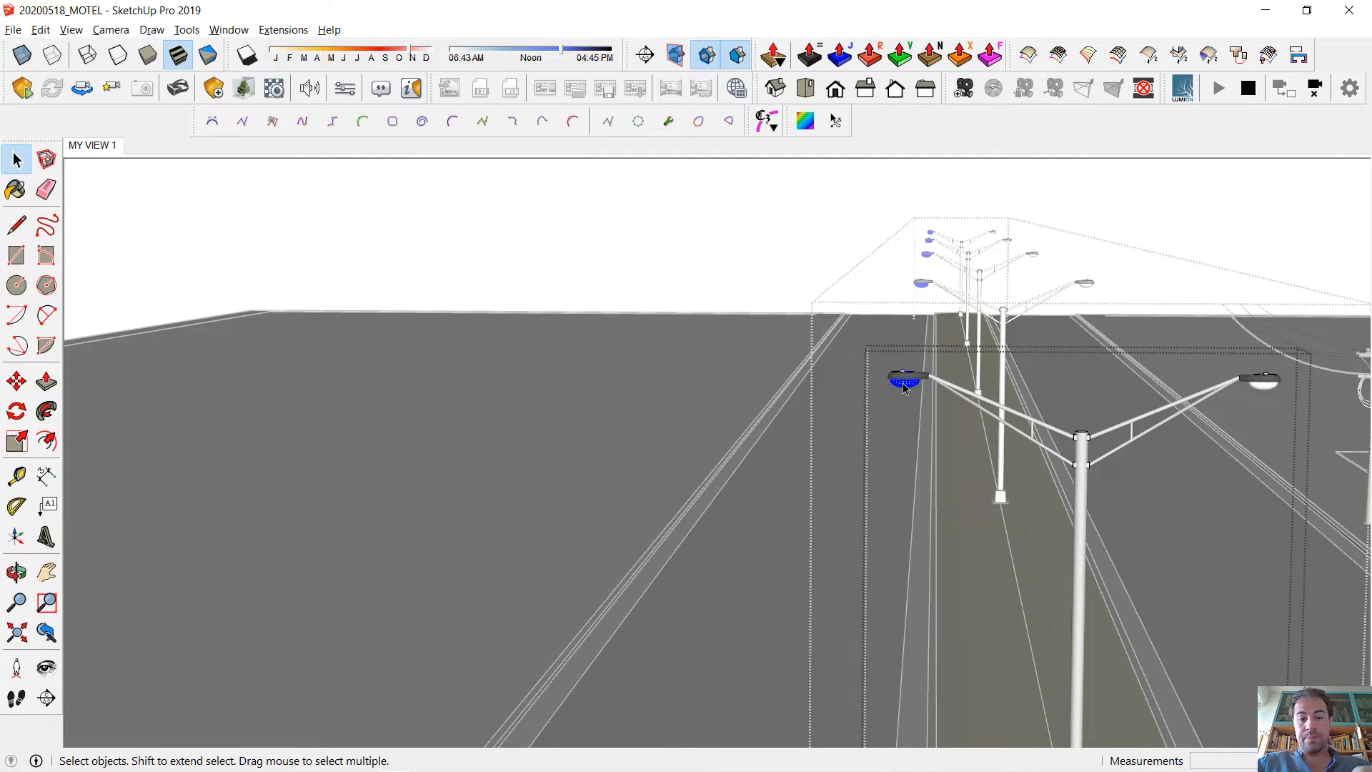
key(m)
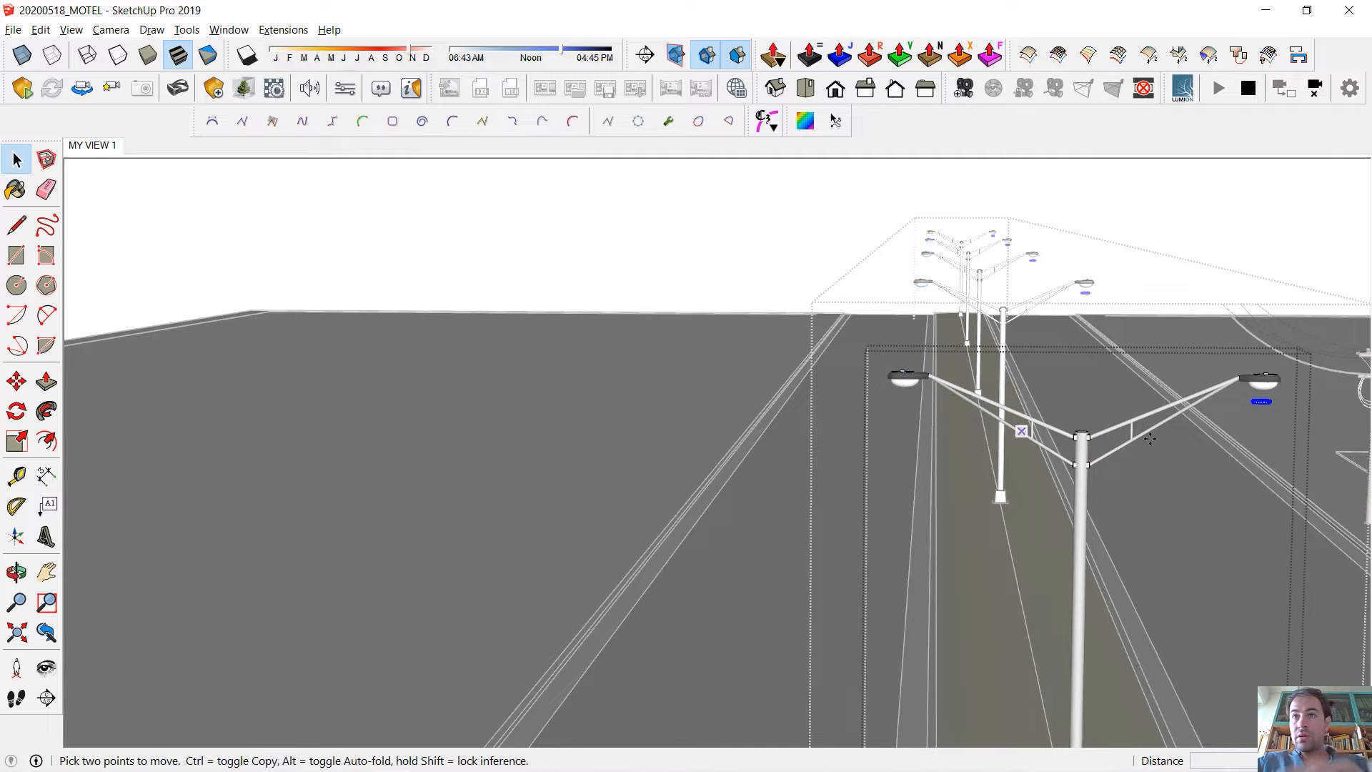
middle_drag(1258, 386, 1285, 412)
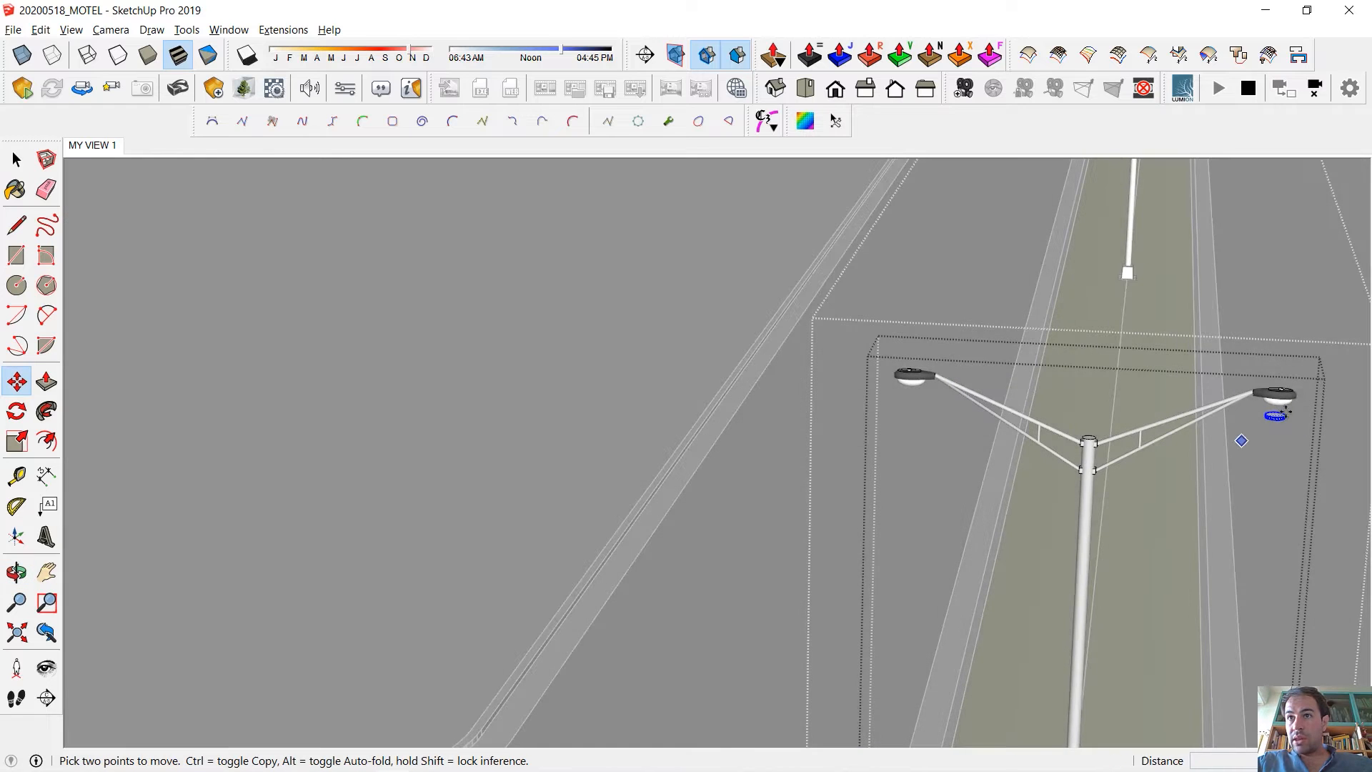
scroll(1290, 394, up, 4)
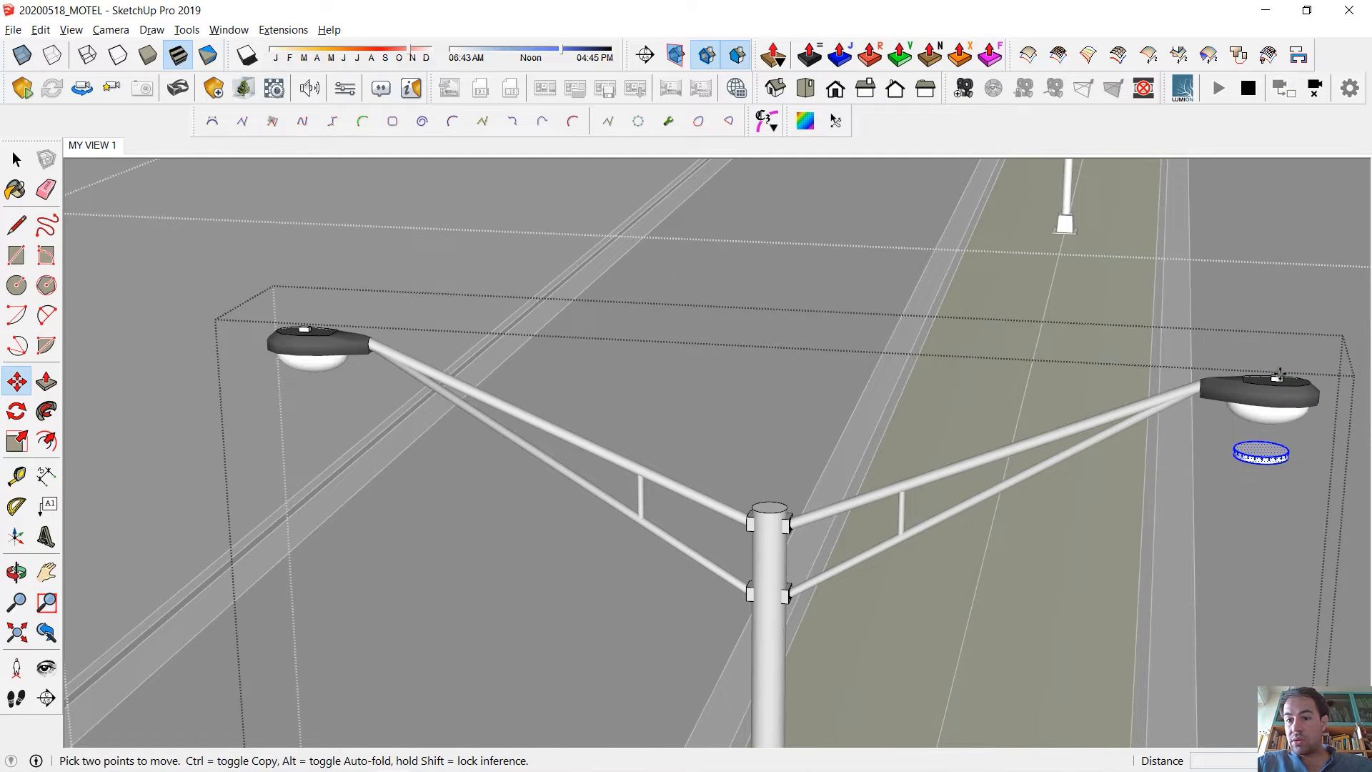
click(1279, 376)
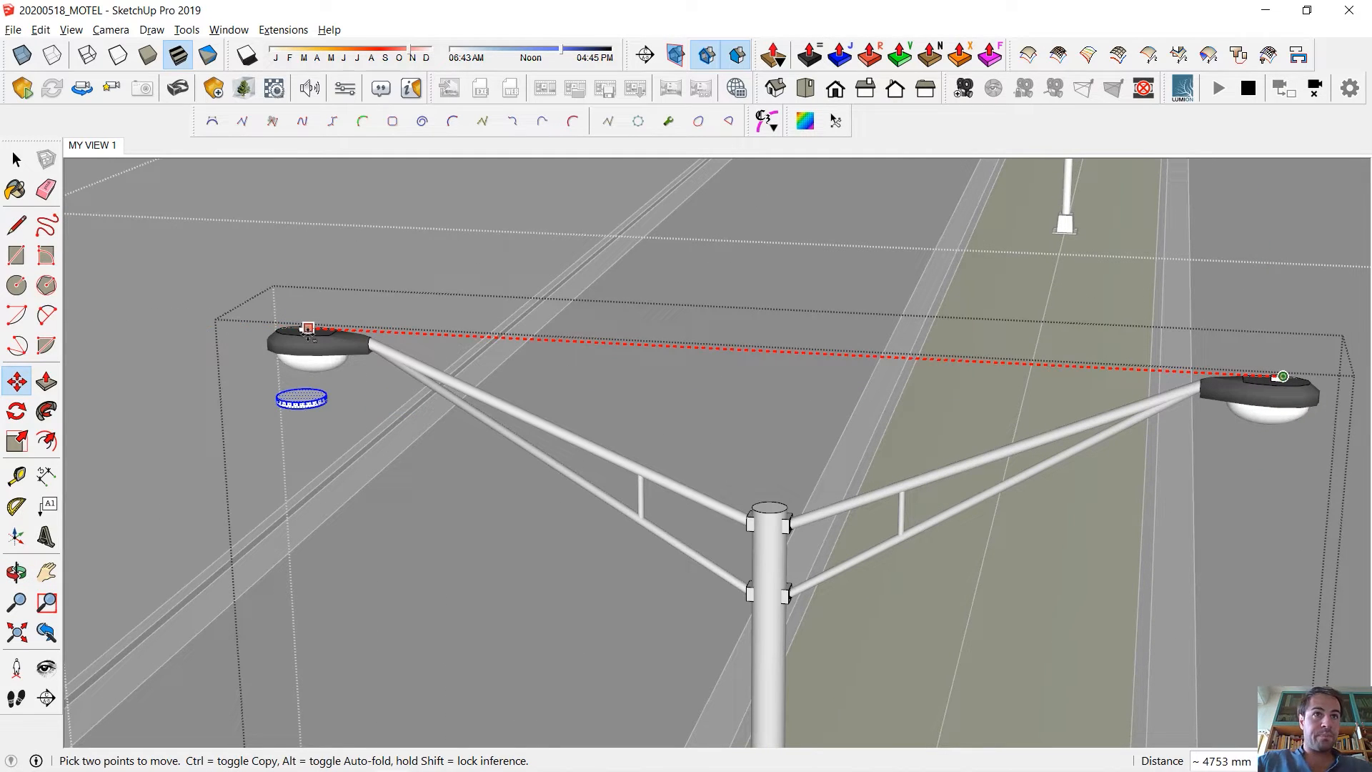
click(308, 329)
scroll(554, 376, down, 5)
middle_drag(554, 377, 552, 387)
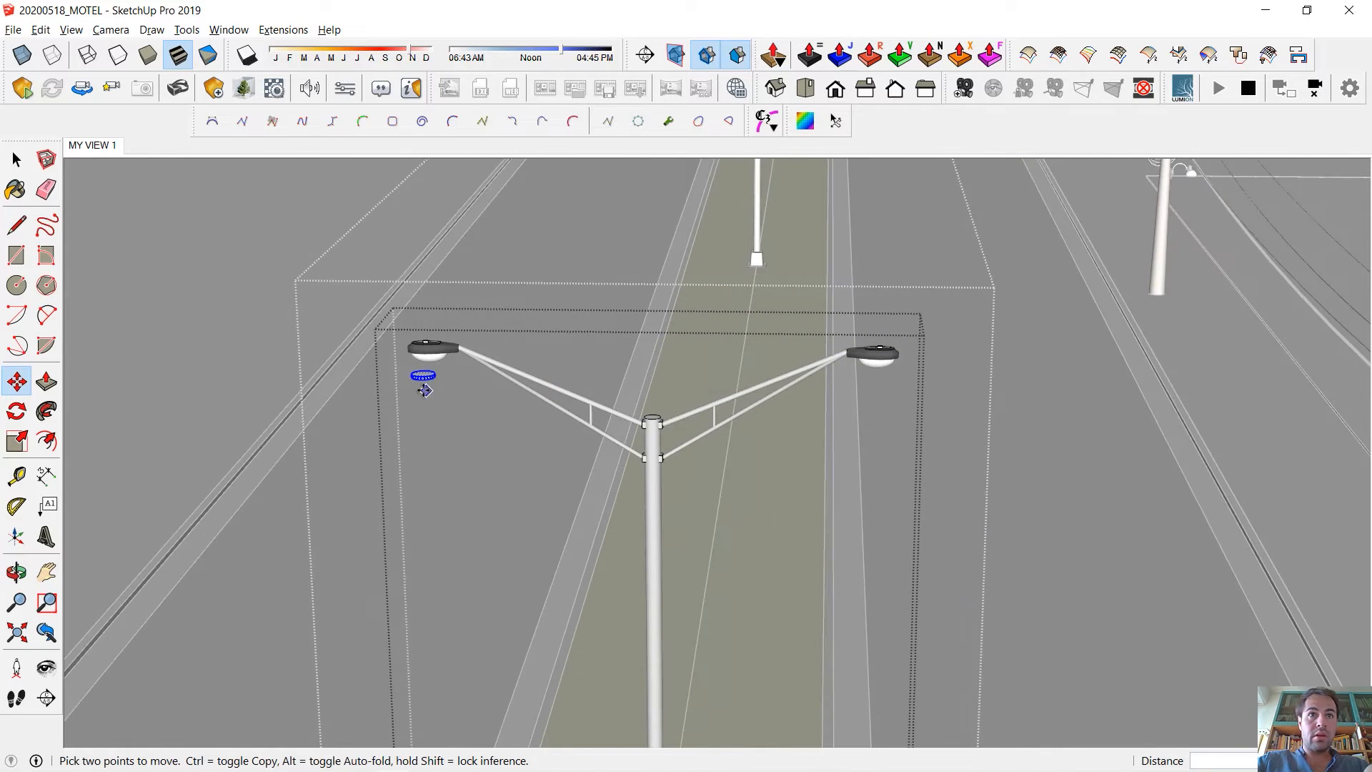
key(space)
middle_drag(410, 392, 564, 354)
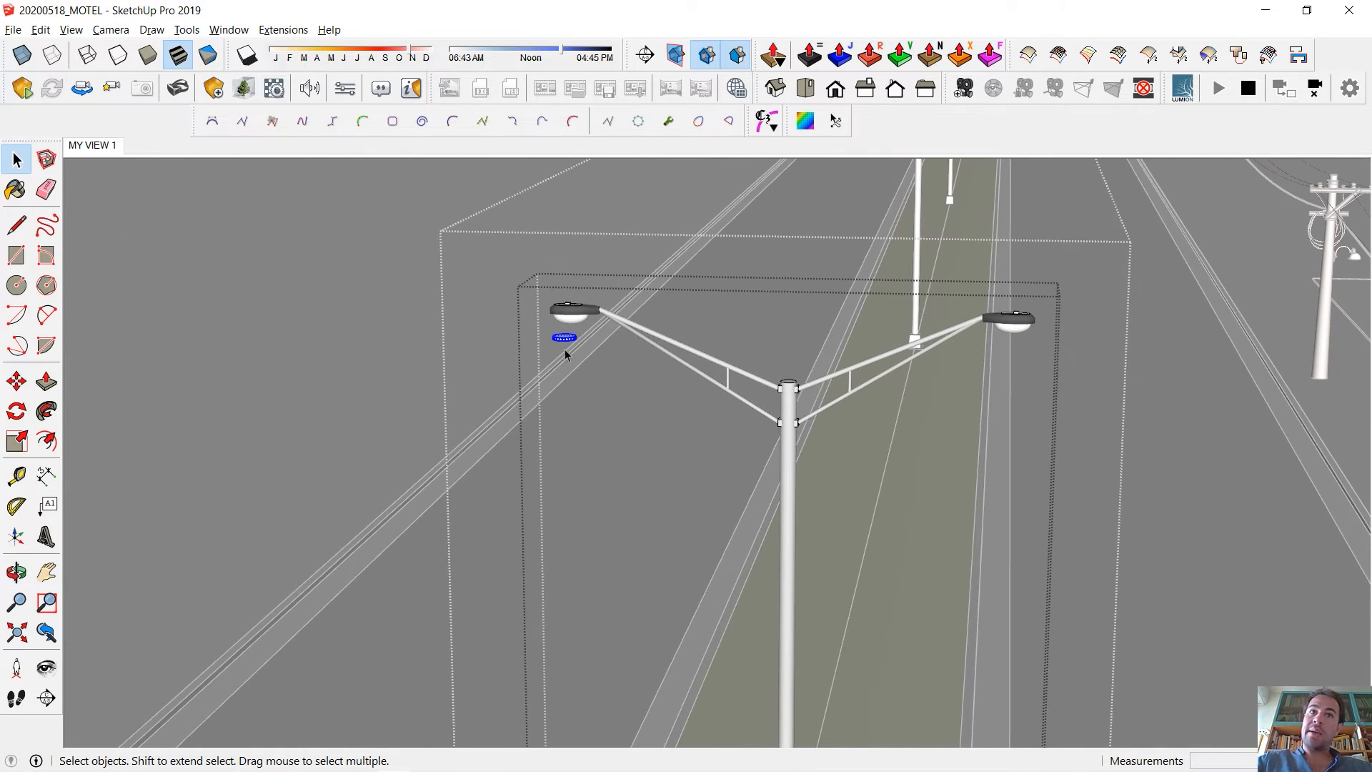
Delete the street lamp's pole, arms and heads so only the disc under the left head remains, and select the whole disc set.
click(576, 312)
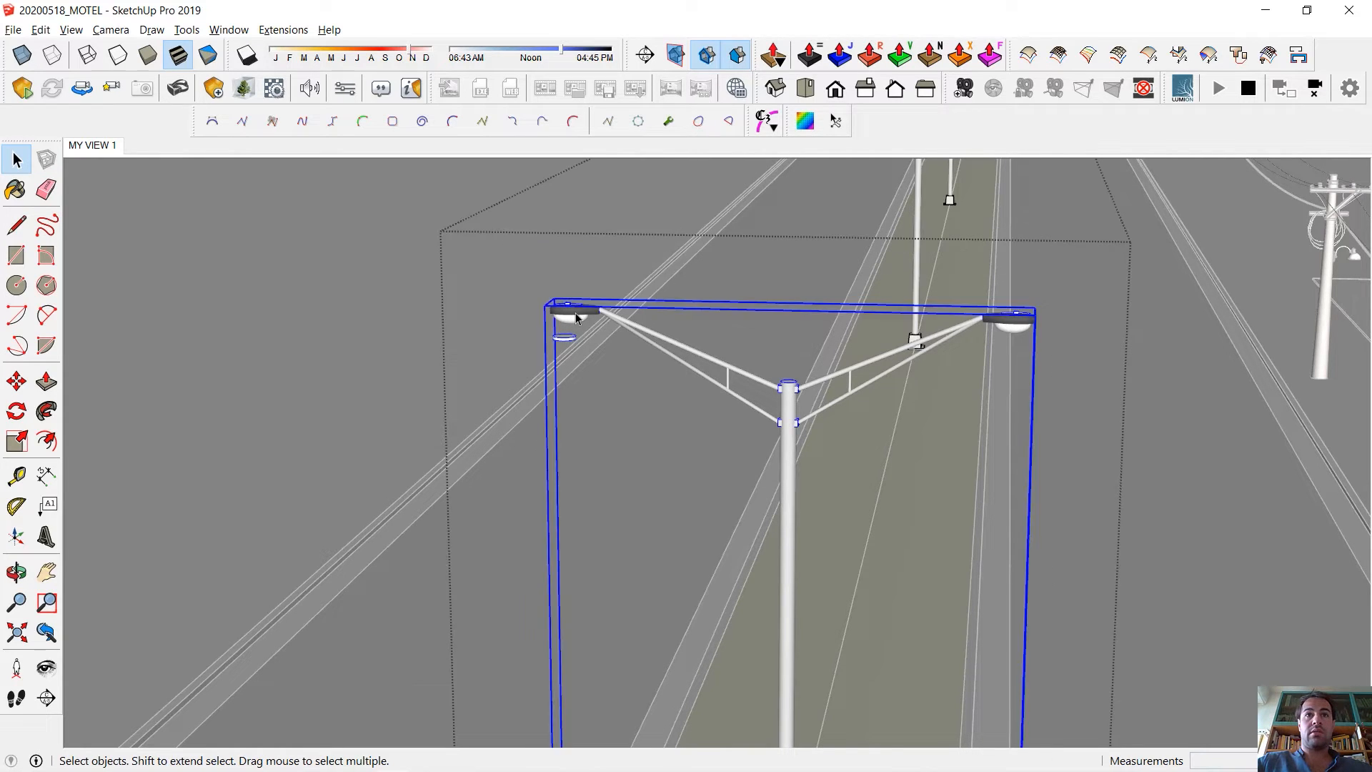
double_click(576, 315)
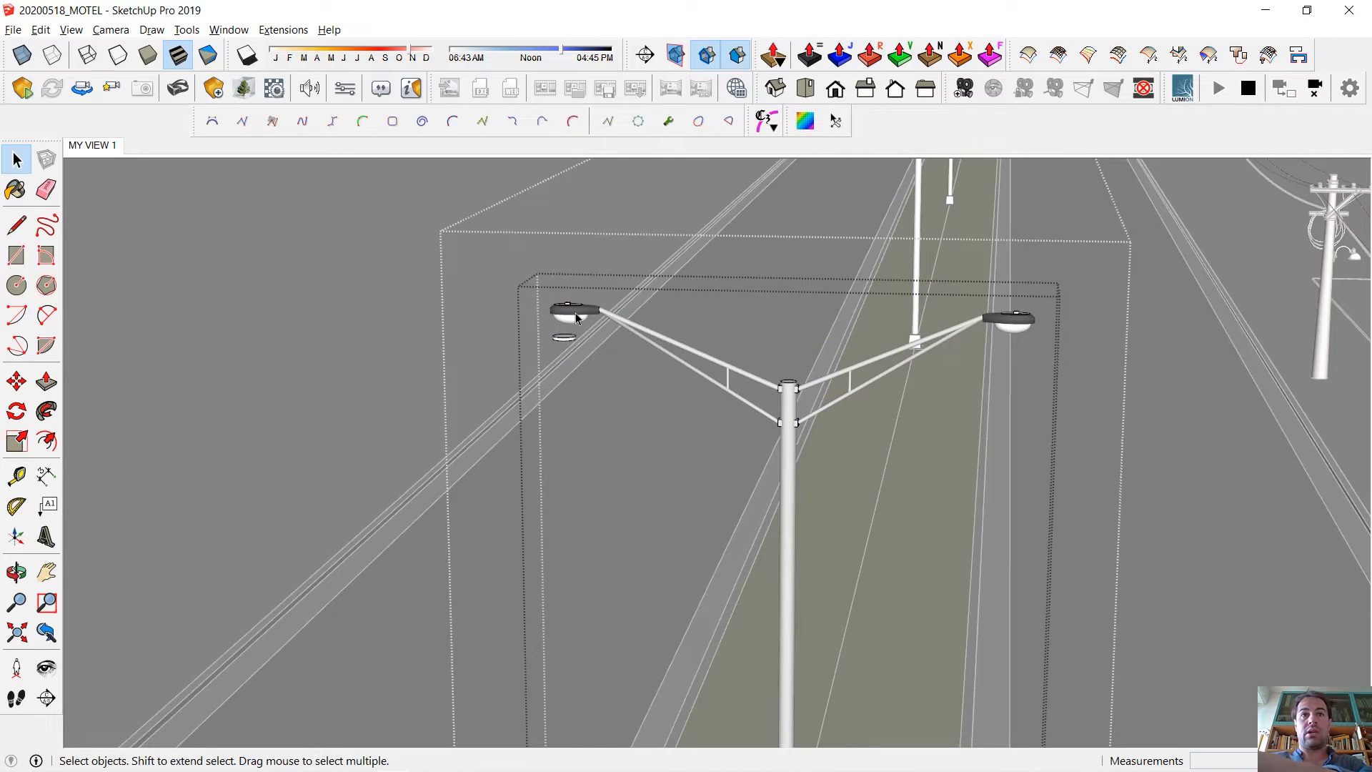
key(Delete)
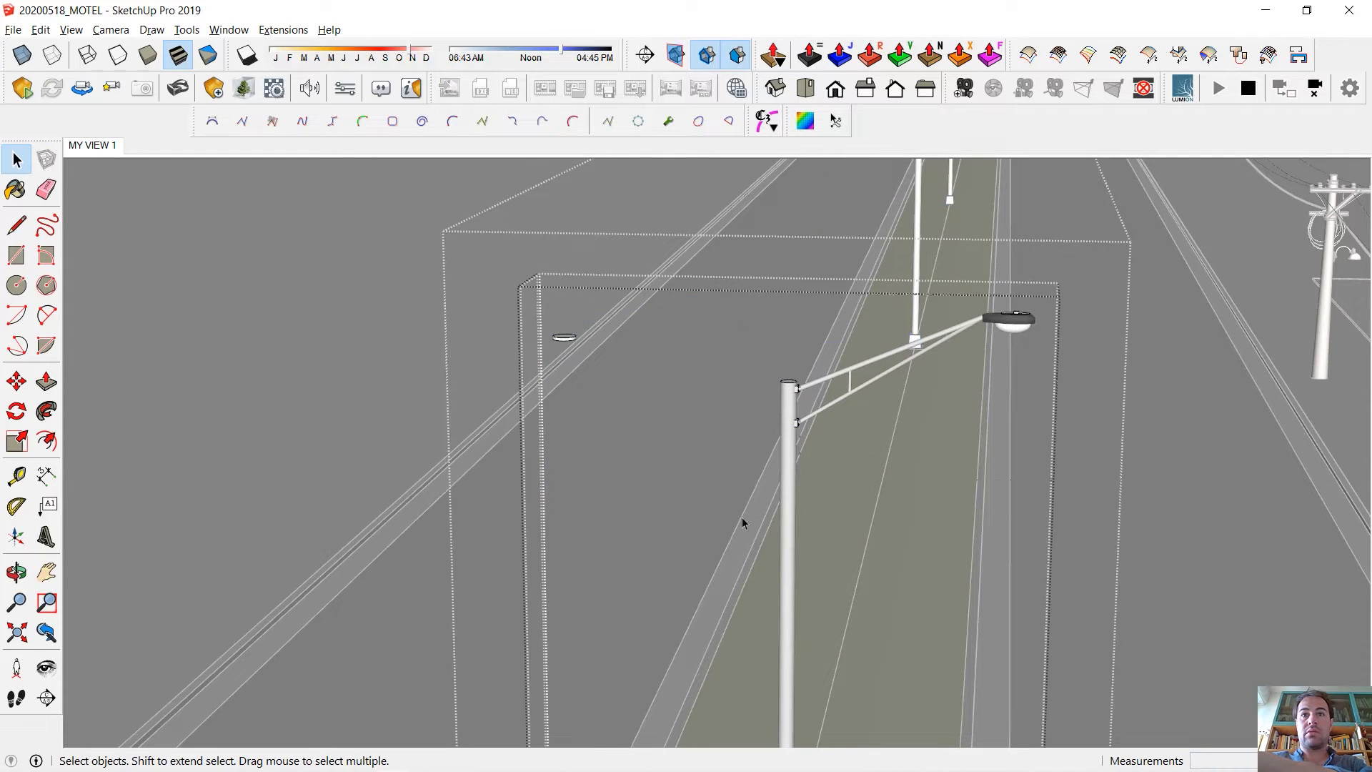
scroll(742, 517, down, 10)
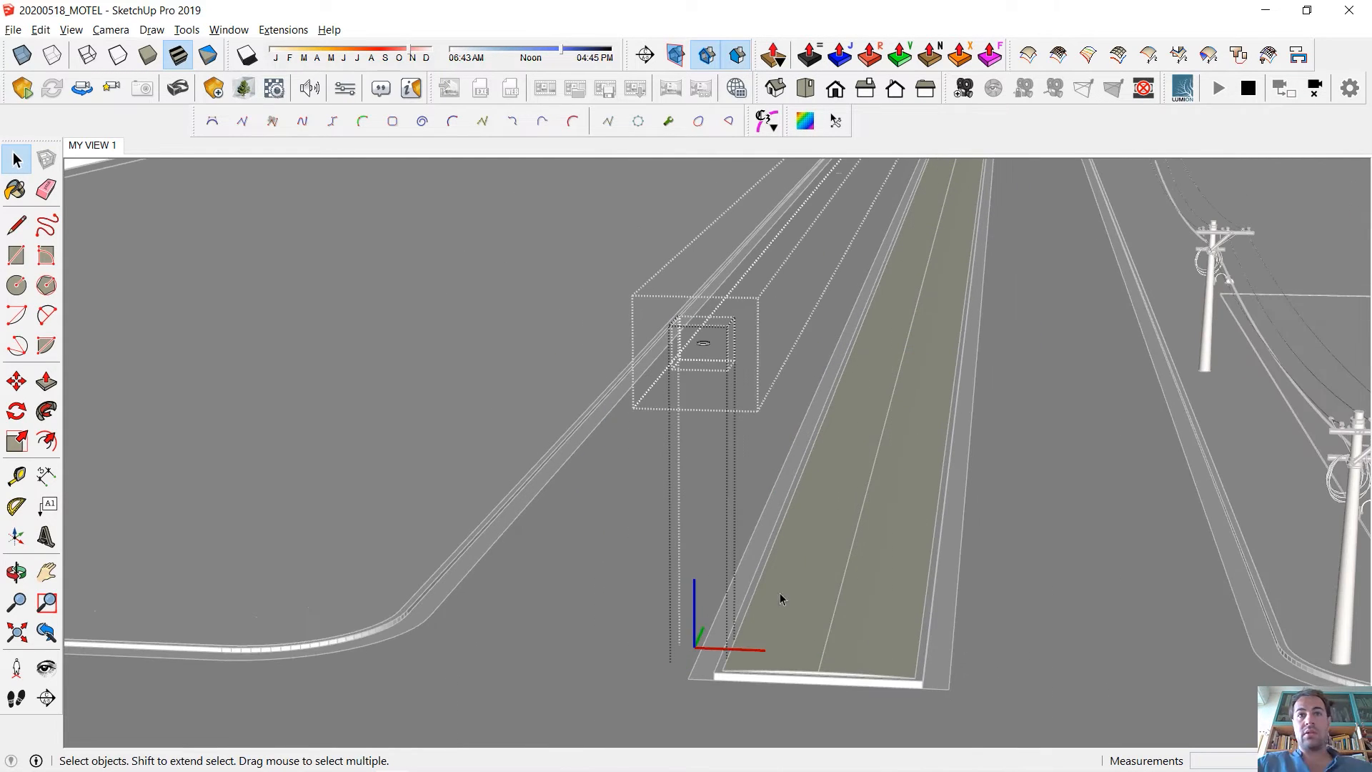
click(733, 340)
click(705, 347)
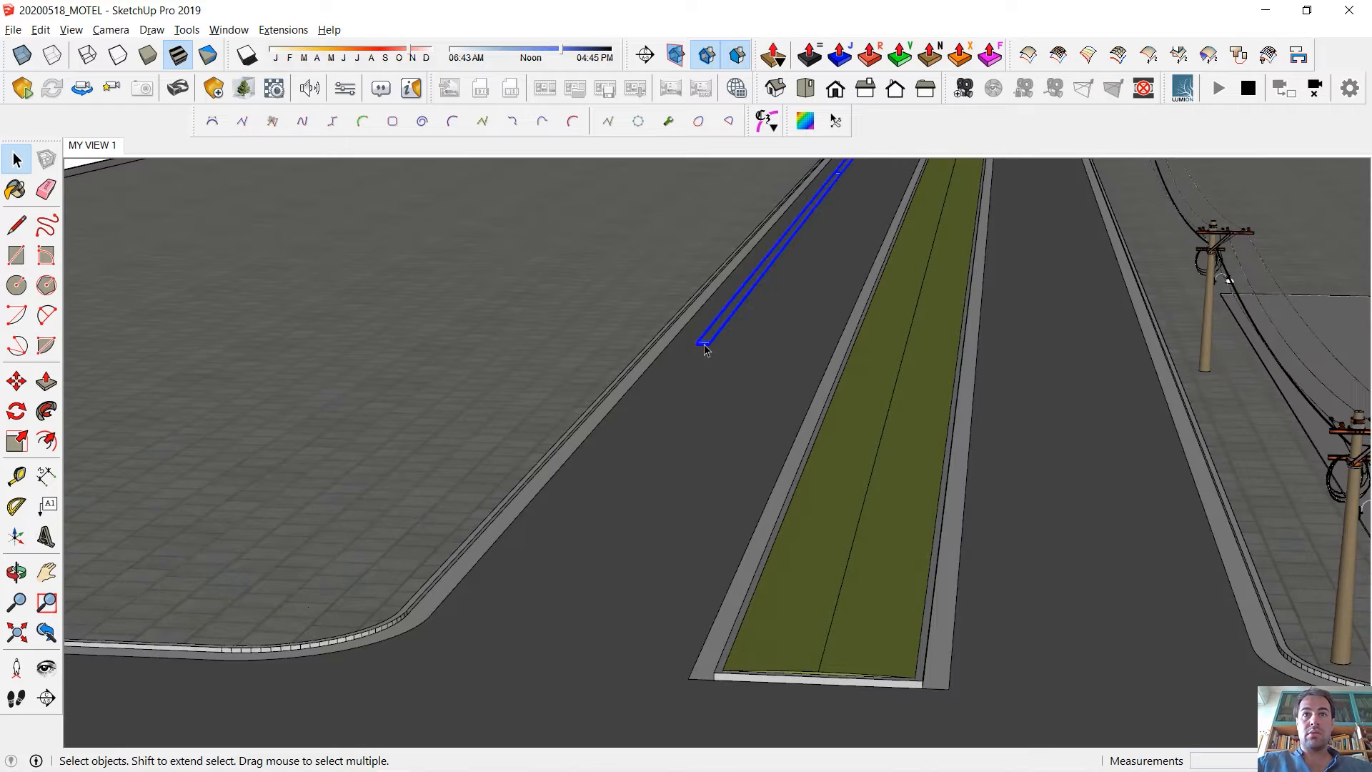
click(13, 29)
mouse_move(279, 288)
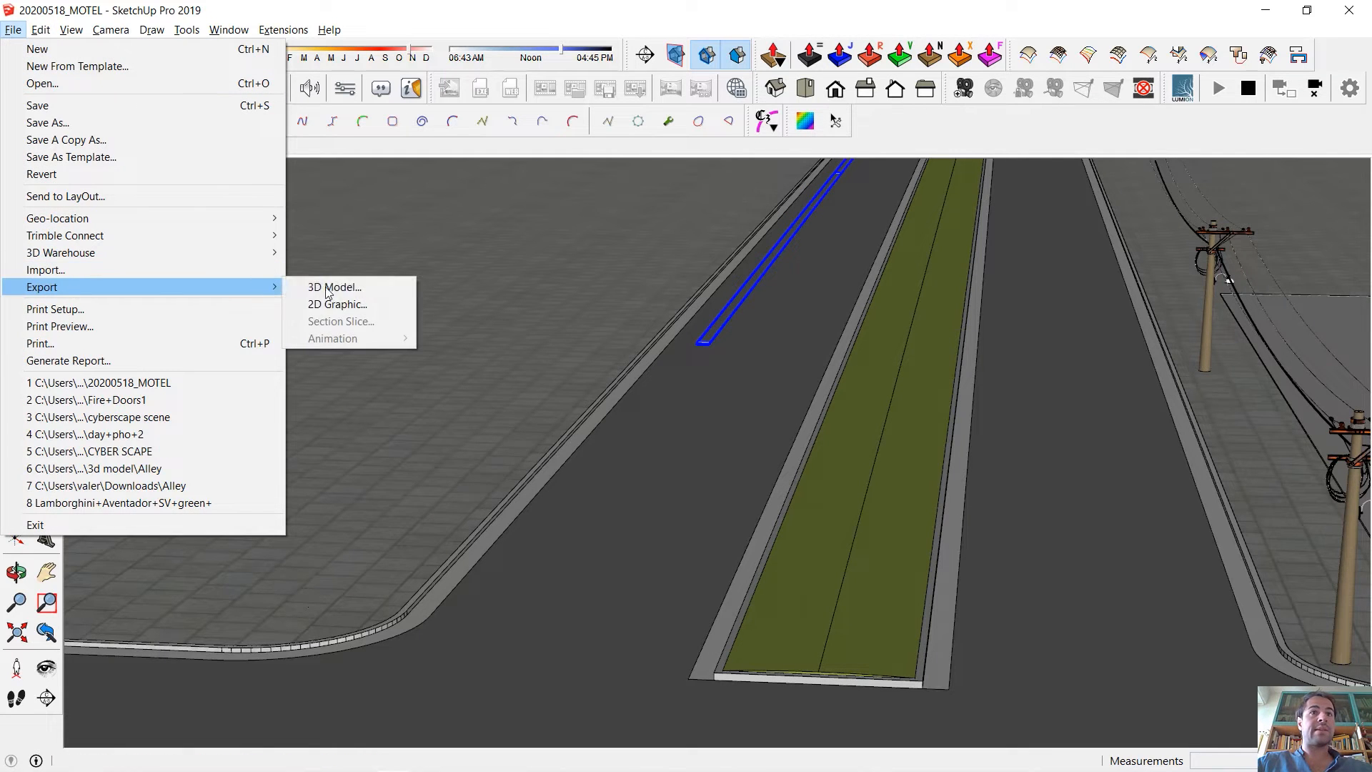
click(339, 304)
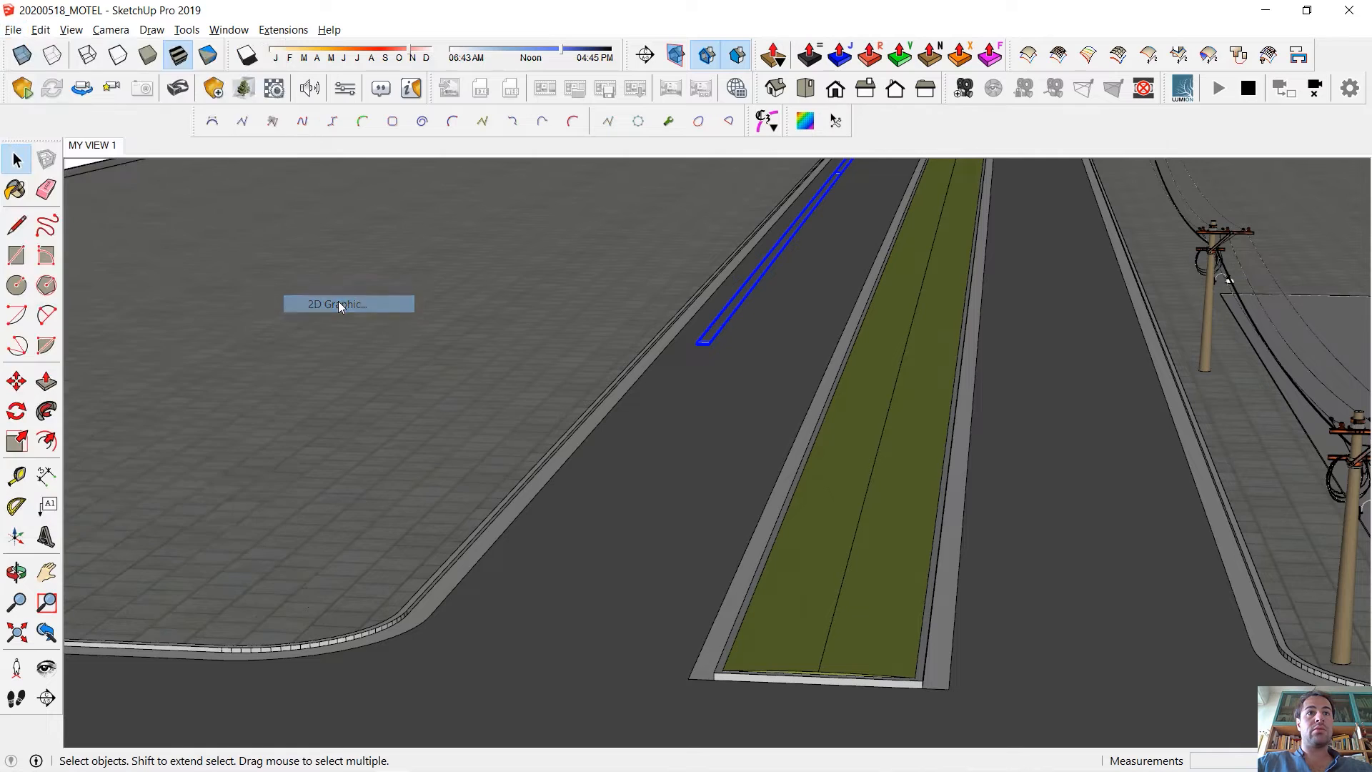
key(Return)
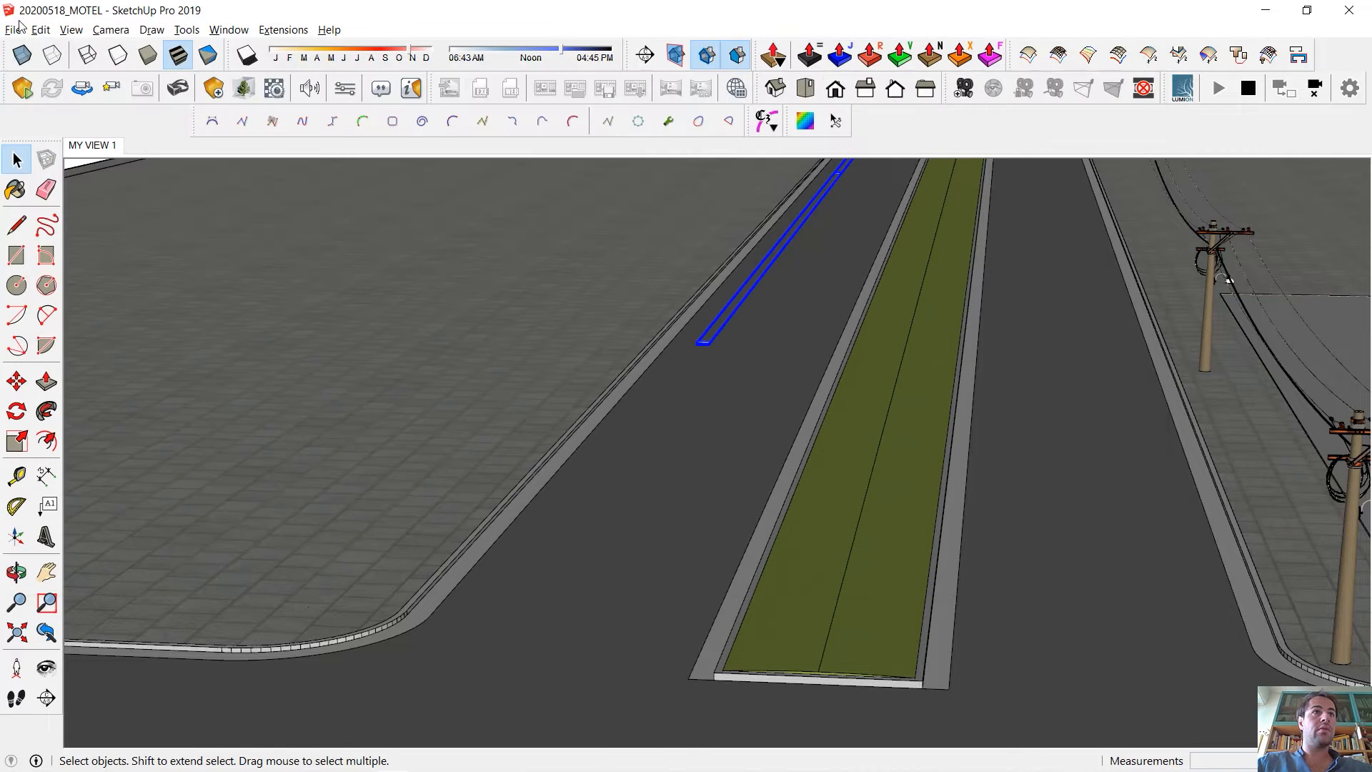
Start a 3D model export of the selected left lamp discs as a COLLADA file in the LUMION ANIMATION CARS folder.
click(13, 30)
mouse_move(52, 288)
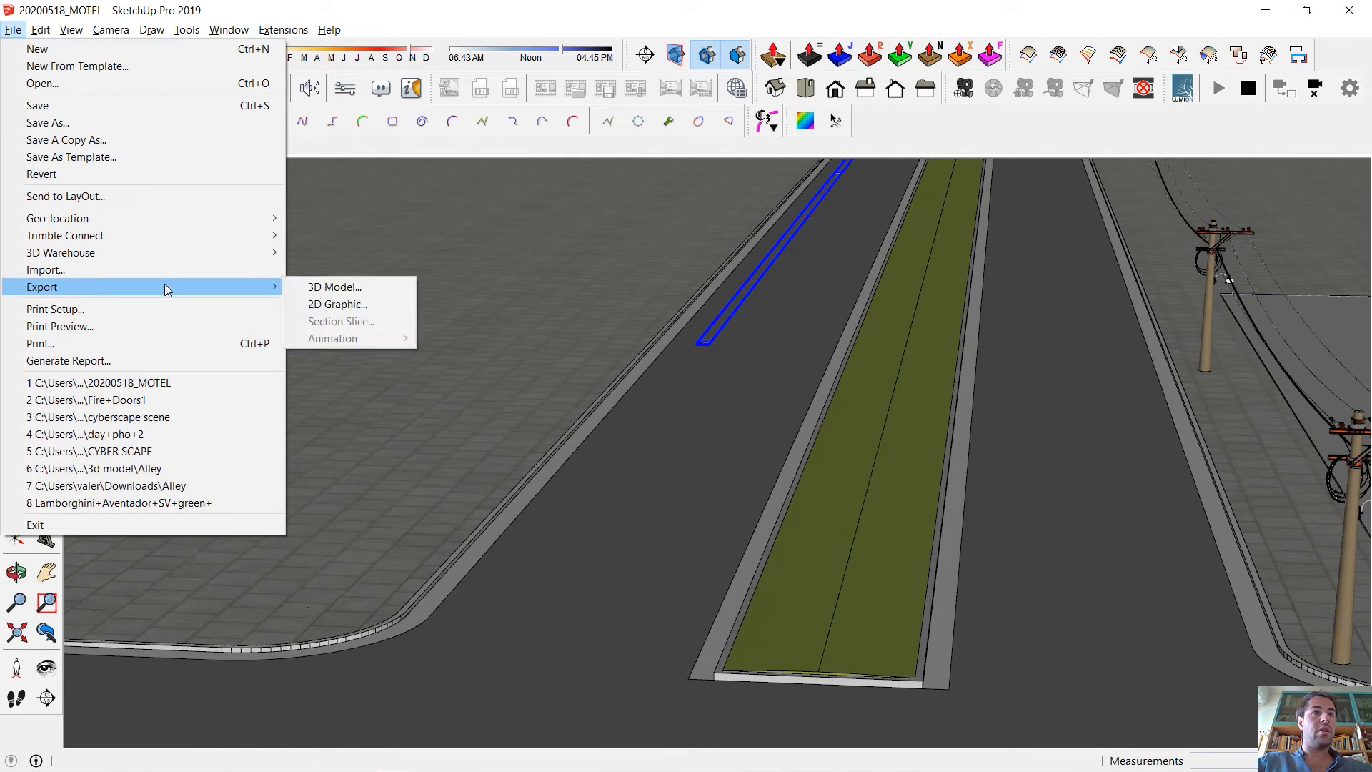
click(325, 288)
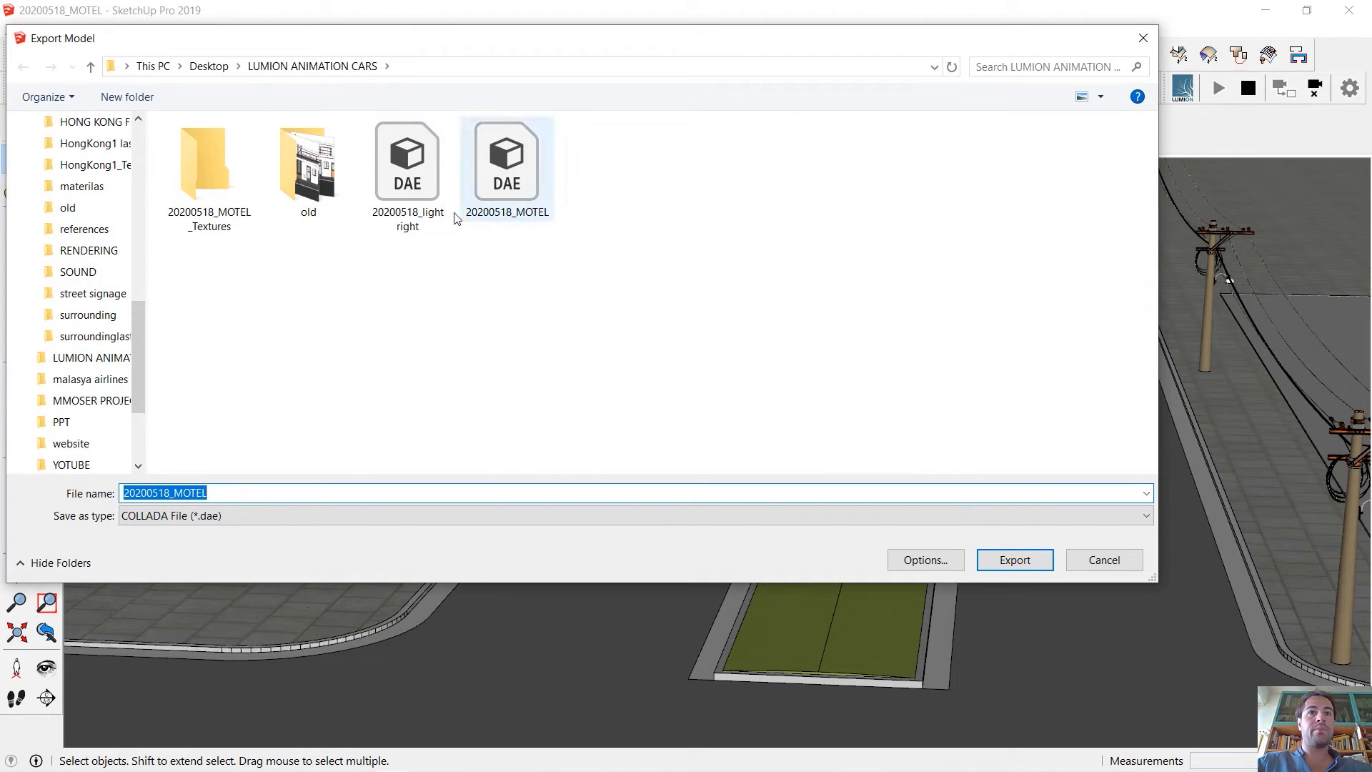
Export the light geometry as COLLADA file 20200518_light left in the LUMION ANIMATION CARS folder.
click(428, 200)
click(207, 495)
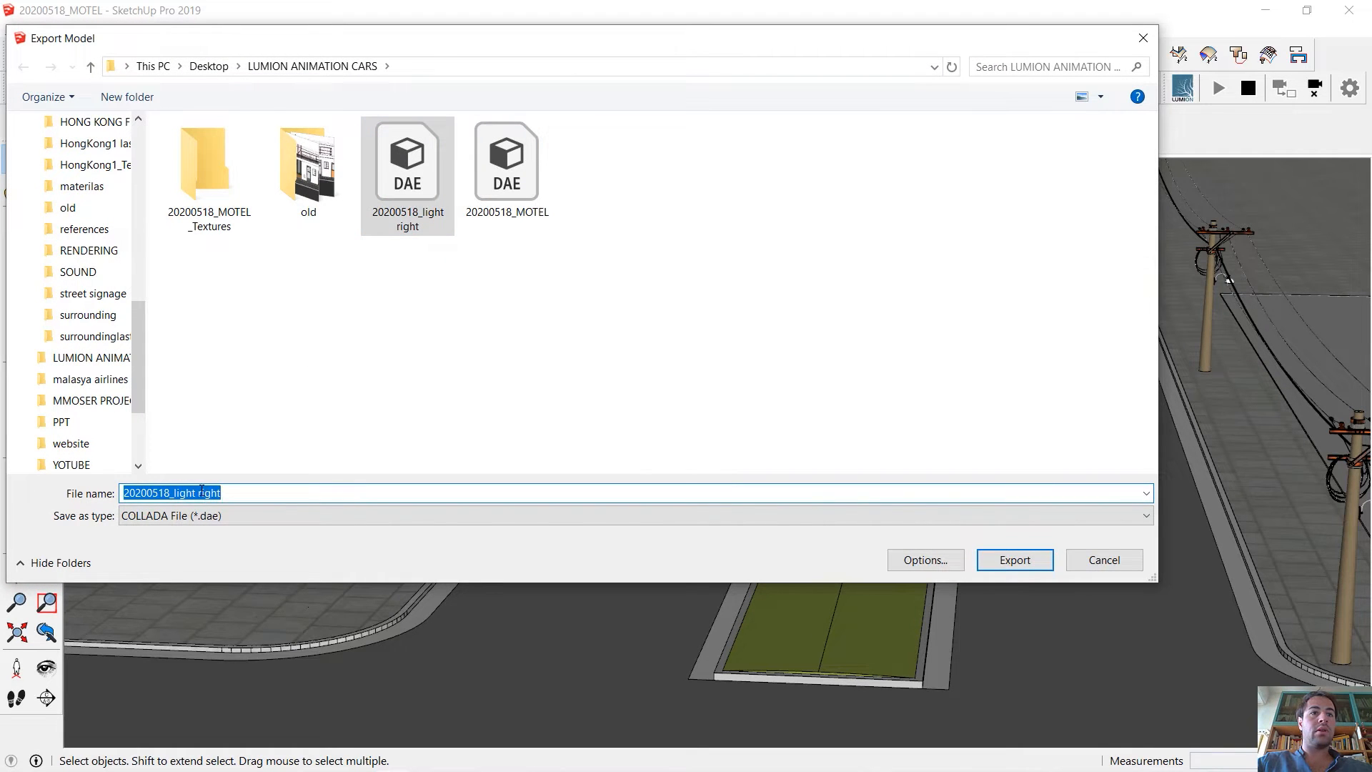
key(BackSpace)
text(lef)
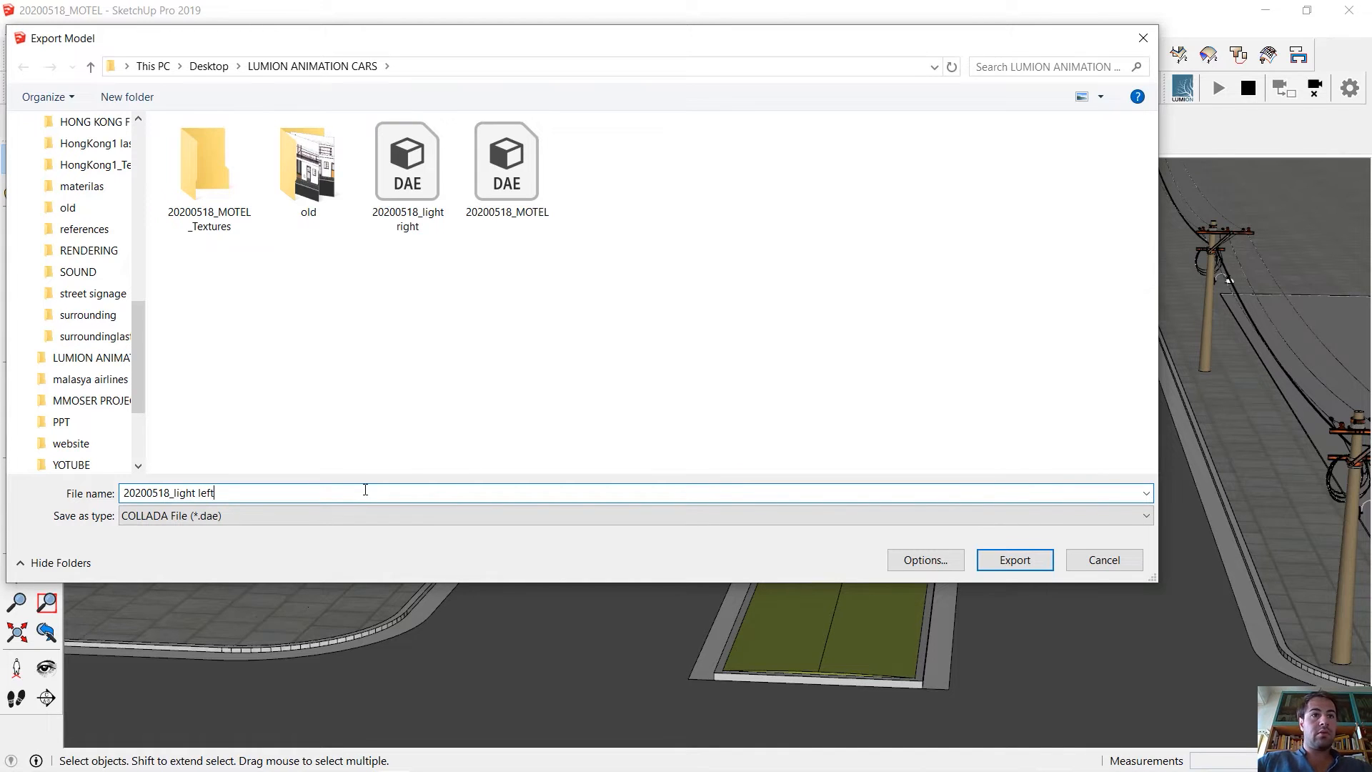
click(999, 559)
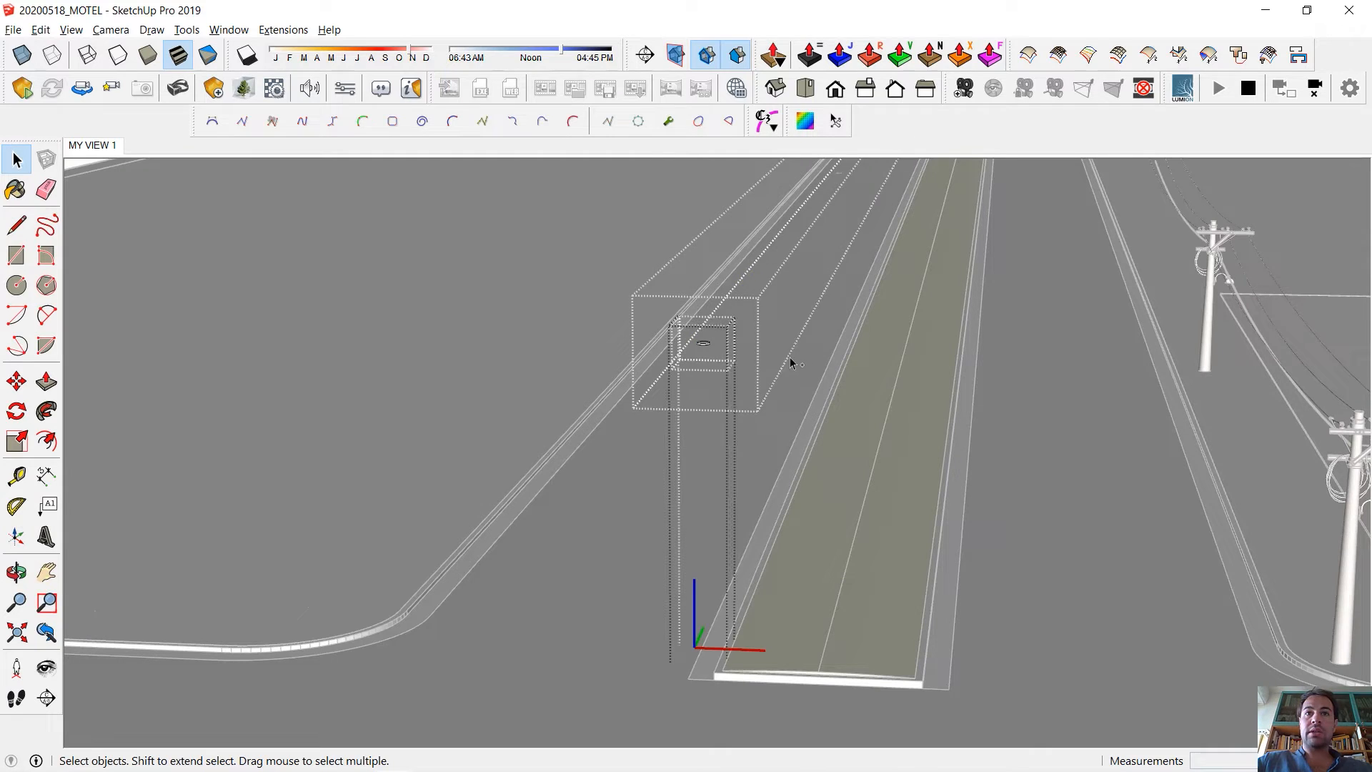
Check the light surface under the right lamp head, close the nested street-light groups, and switch to Lumion.
key(Escape)
double_click(701, 346)
double_click(701, 346)
click(701, 345)
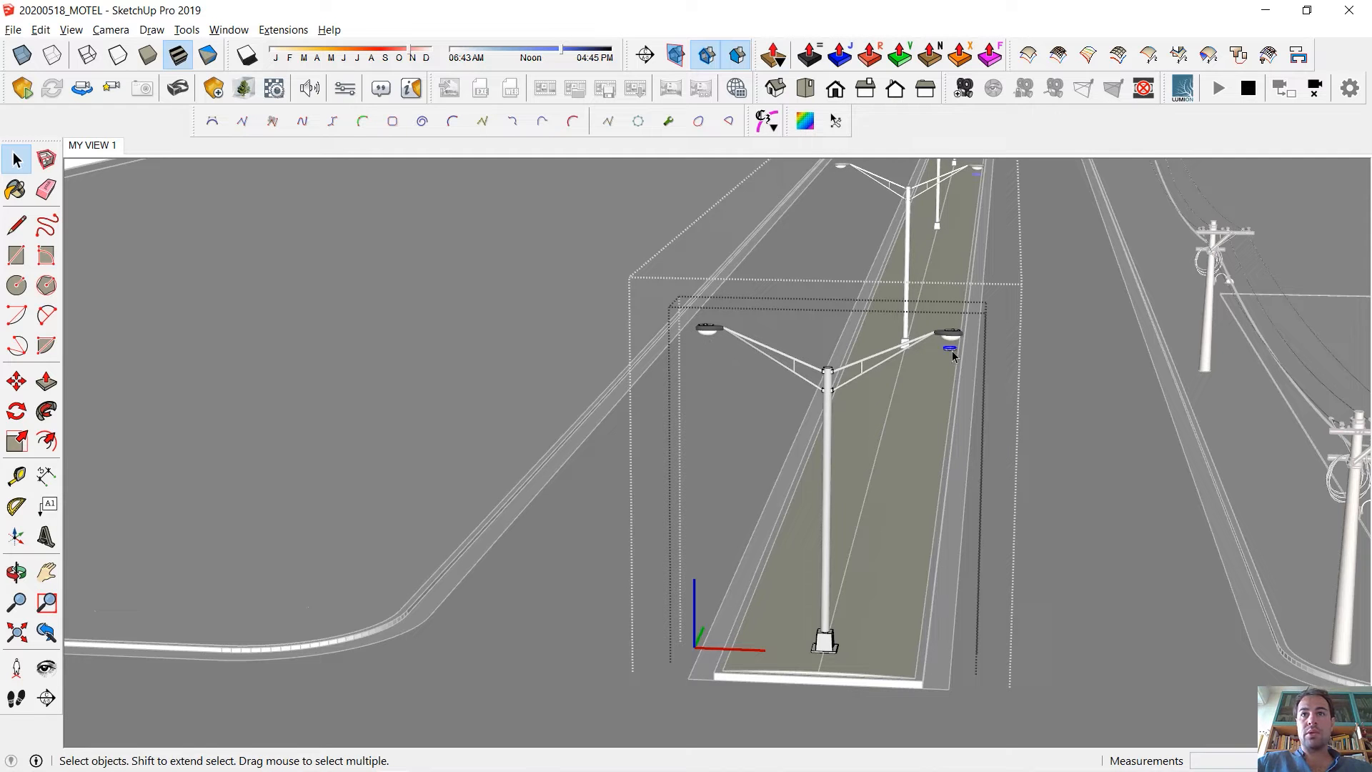
key(Escape)
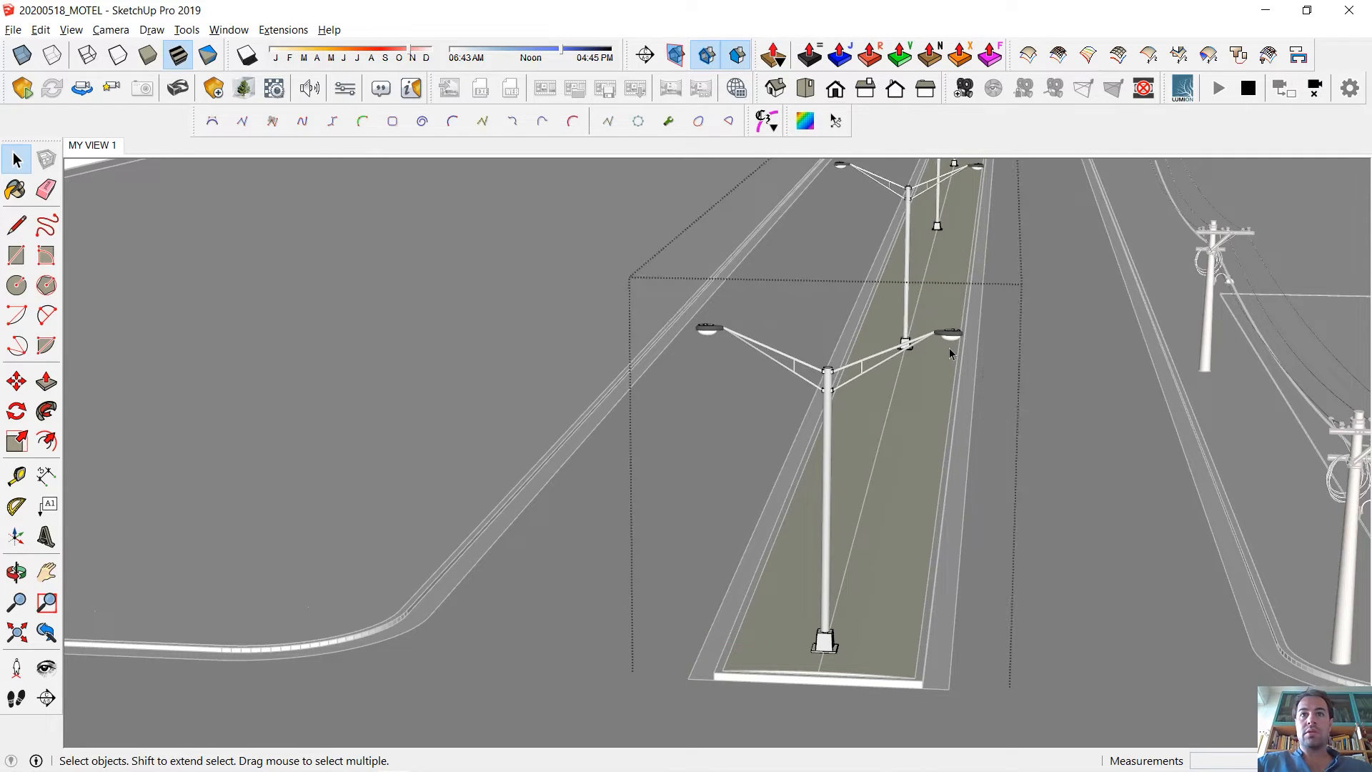
key(Escape)
middle_drag(987, 527, 910, 478)
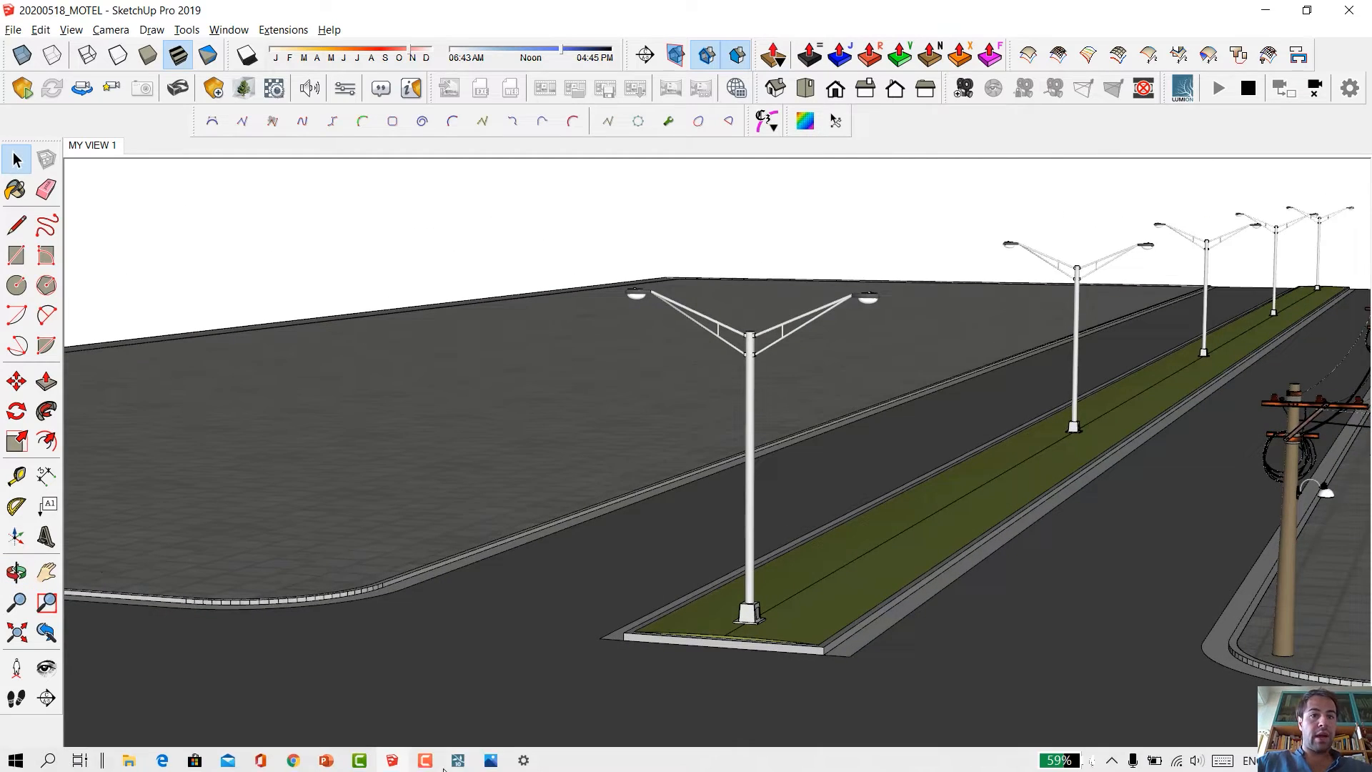
click(454, 762)
key(w)
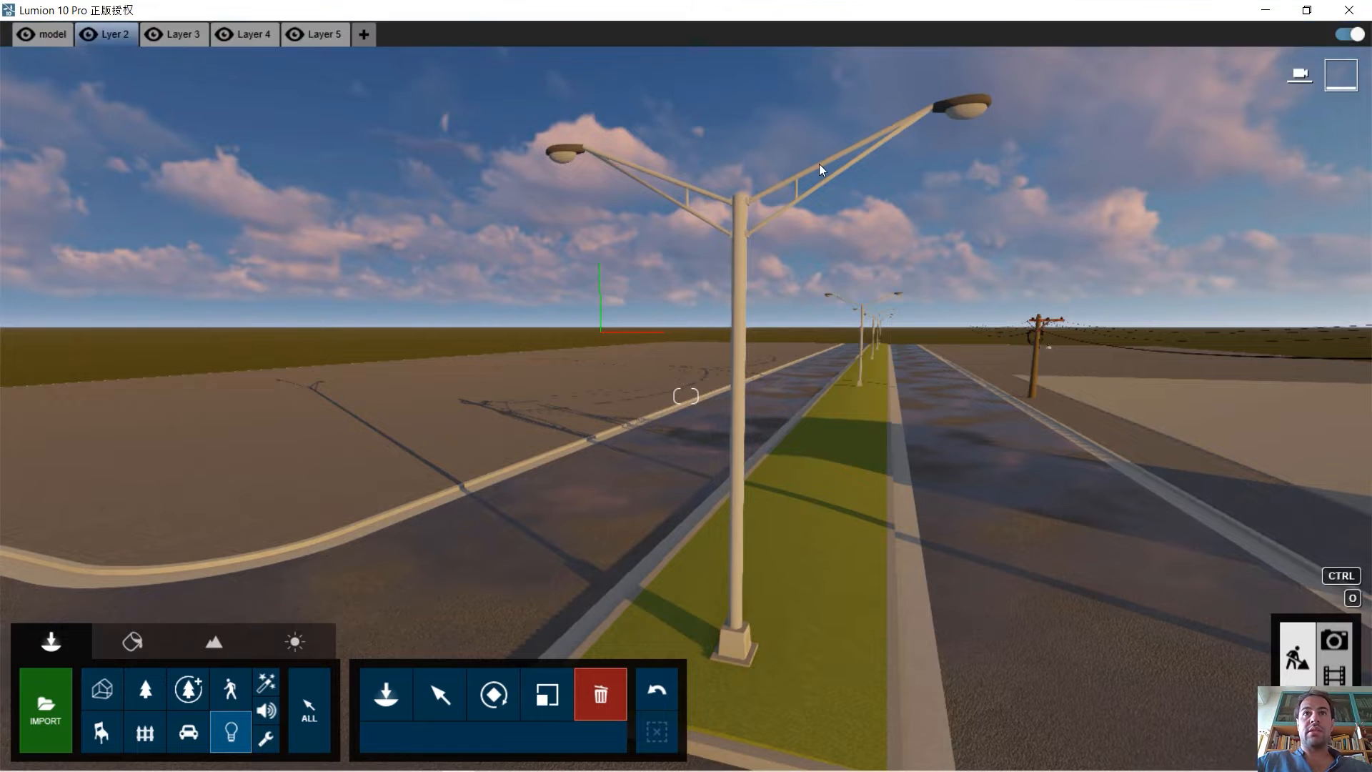
Play the YouTube track One More Chance / Stay with Me (Remix) from about 1:52 in Chrome and return to Lumion.
click(295, 759)
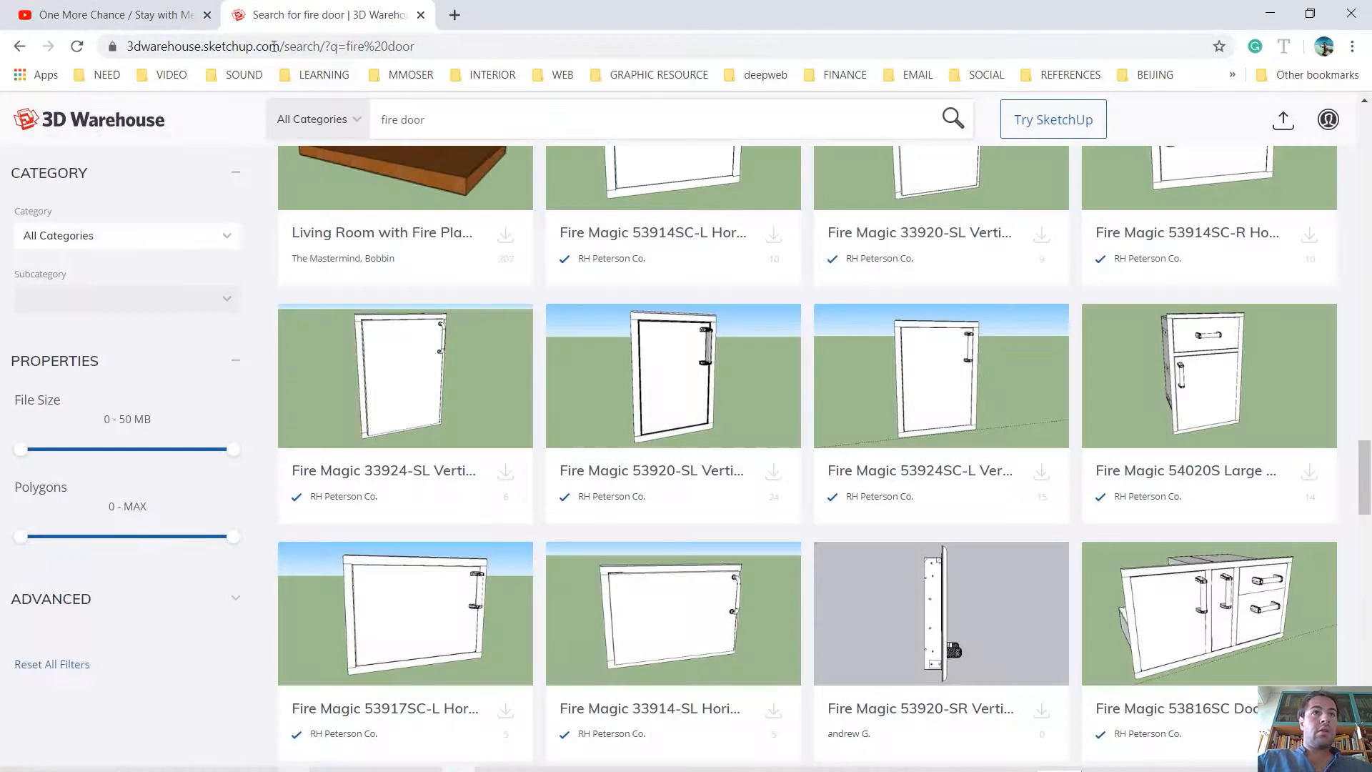
click(86, 14)
click(117, 633)
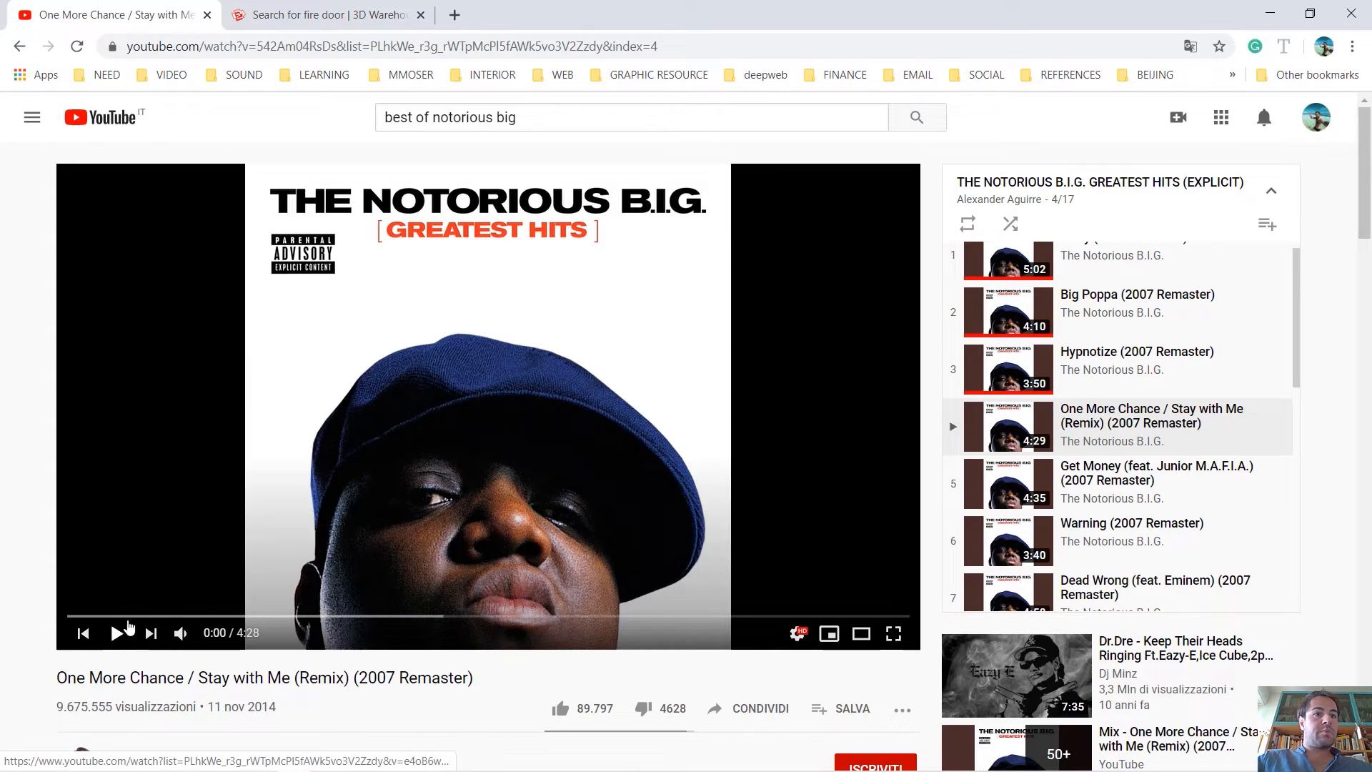
click(418, 616)
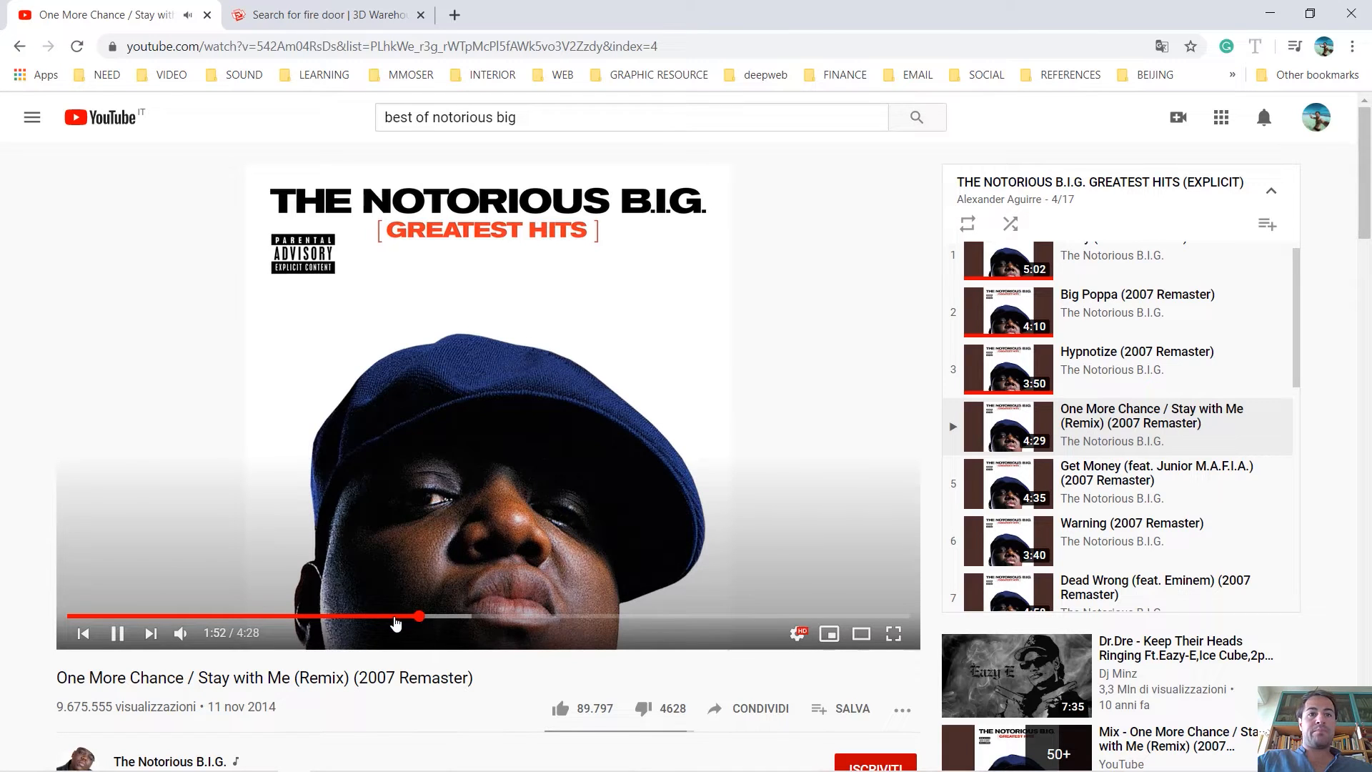
click(1269, 14)
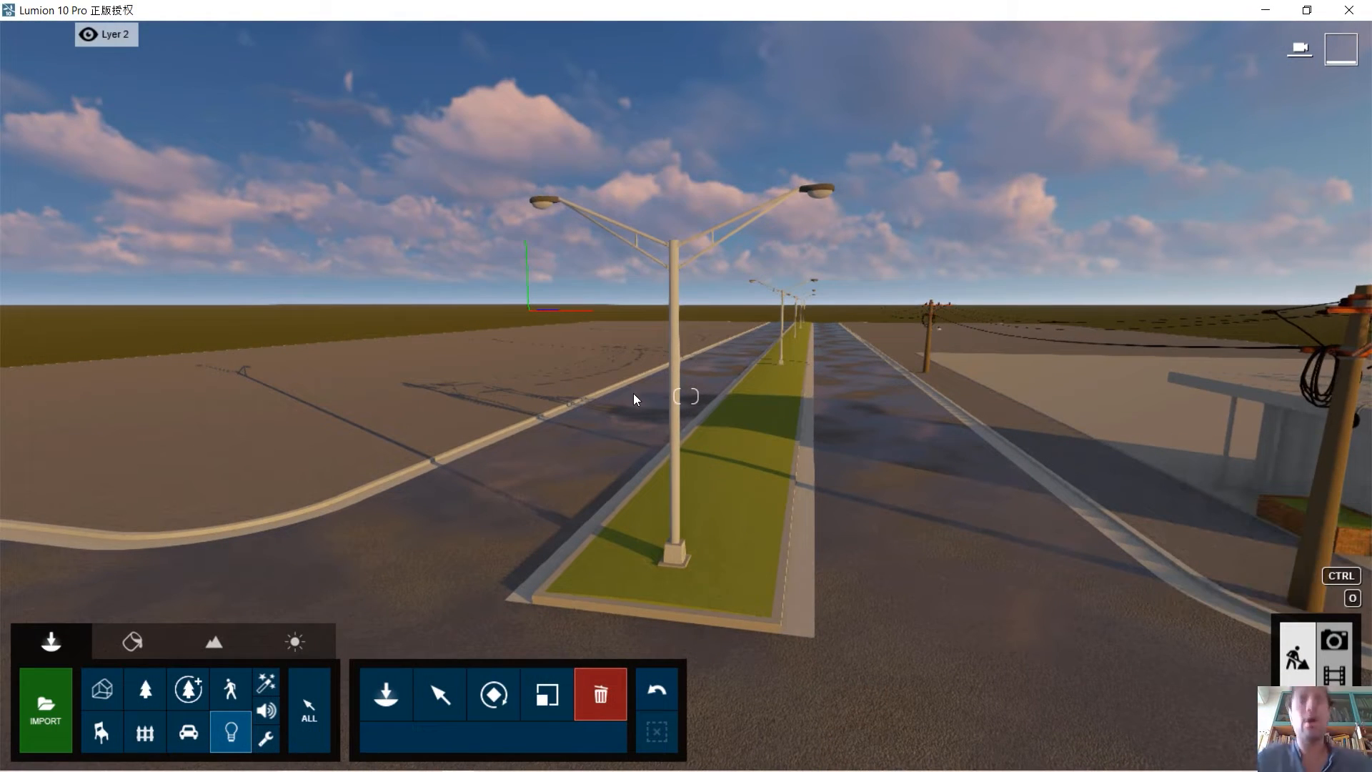
Import the model file 20200518_light left.dae with its default name and the Main category folder.
click(40, 705)
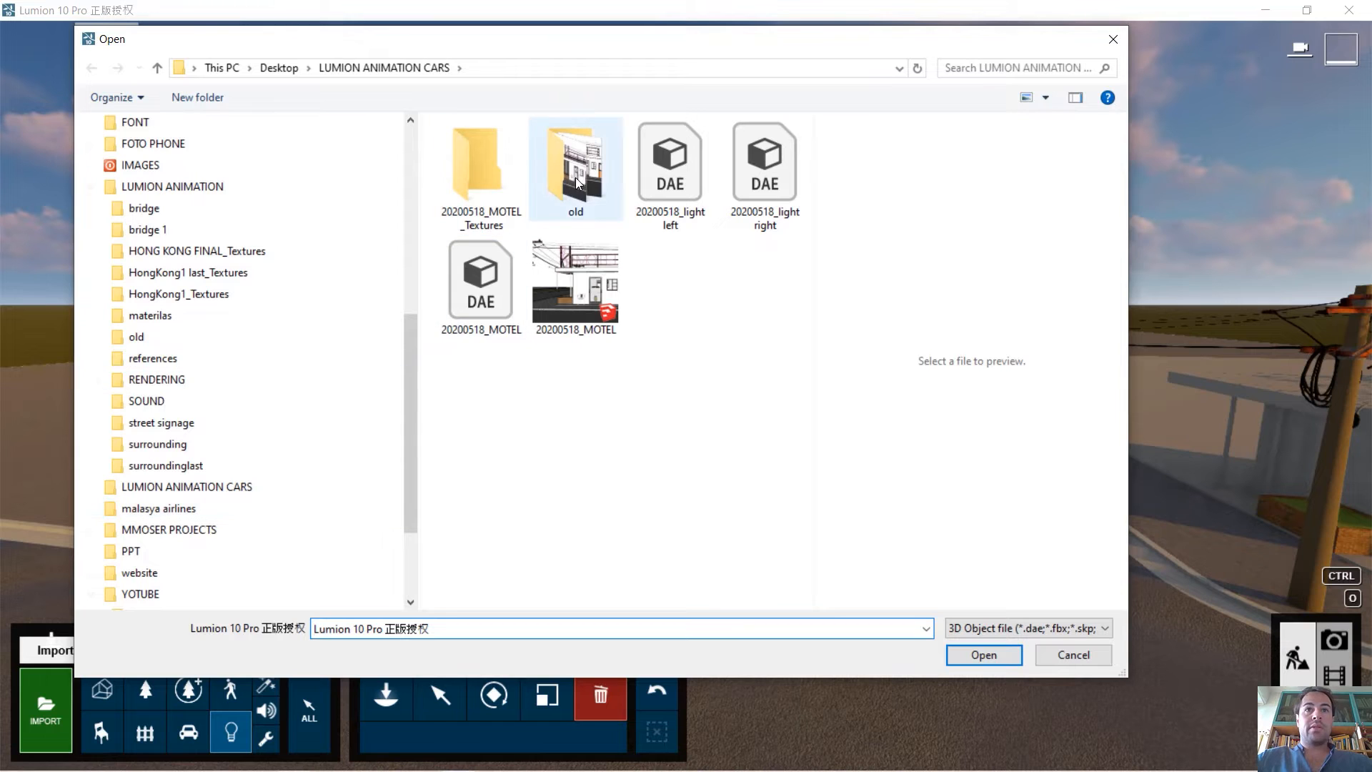
click(670, 185)
click(984, 655)
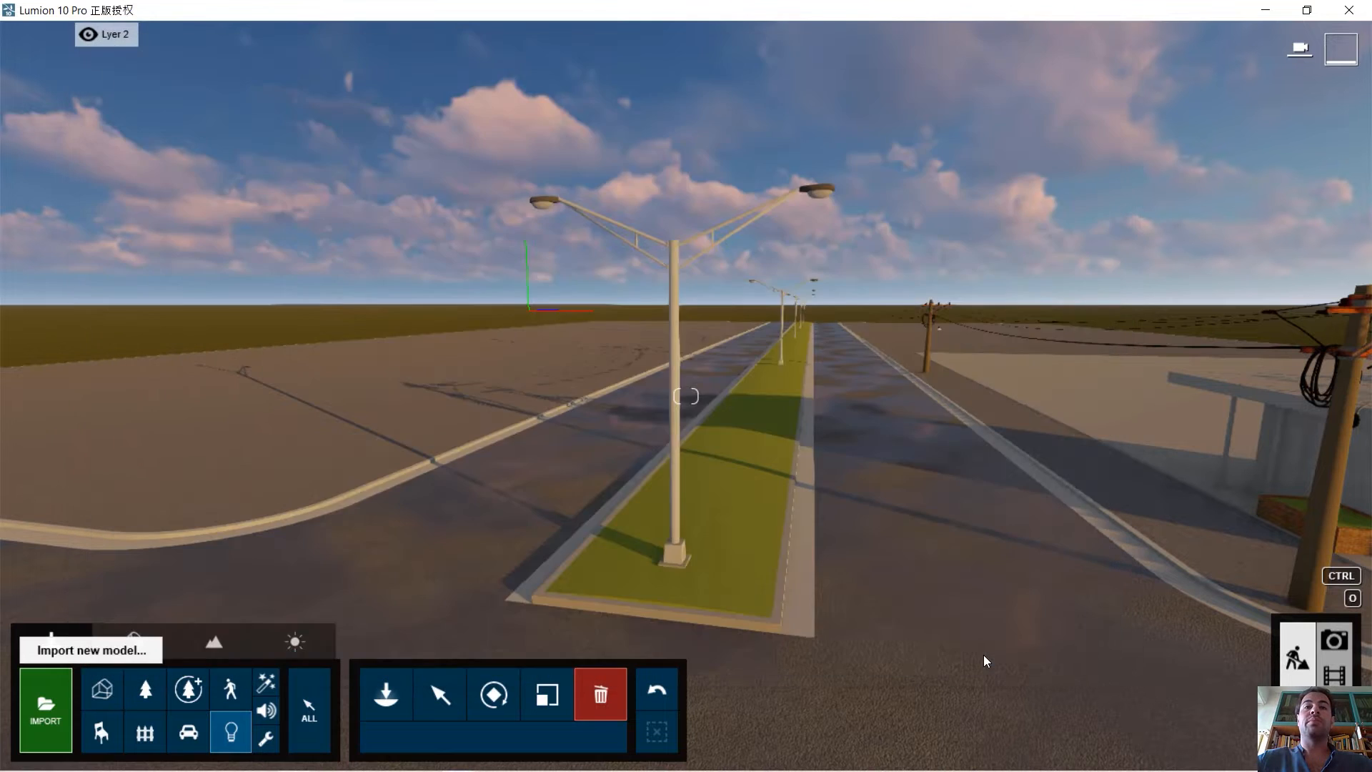
click(954, 570)
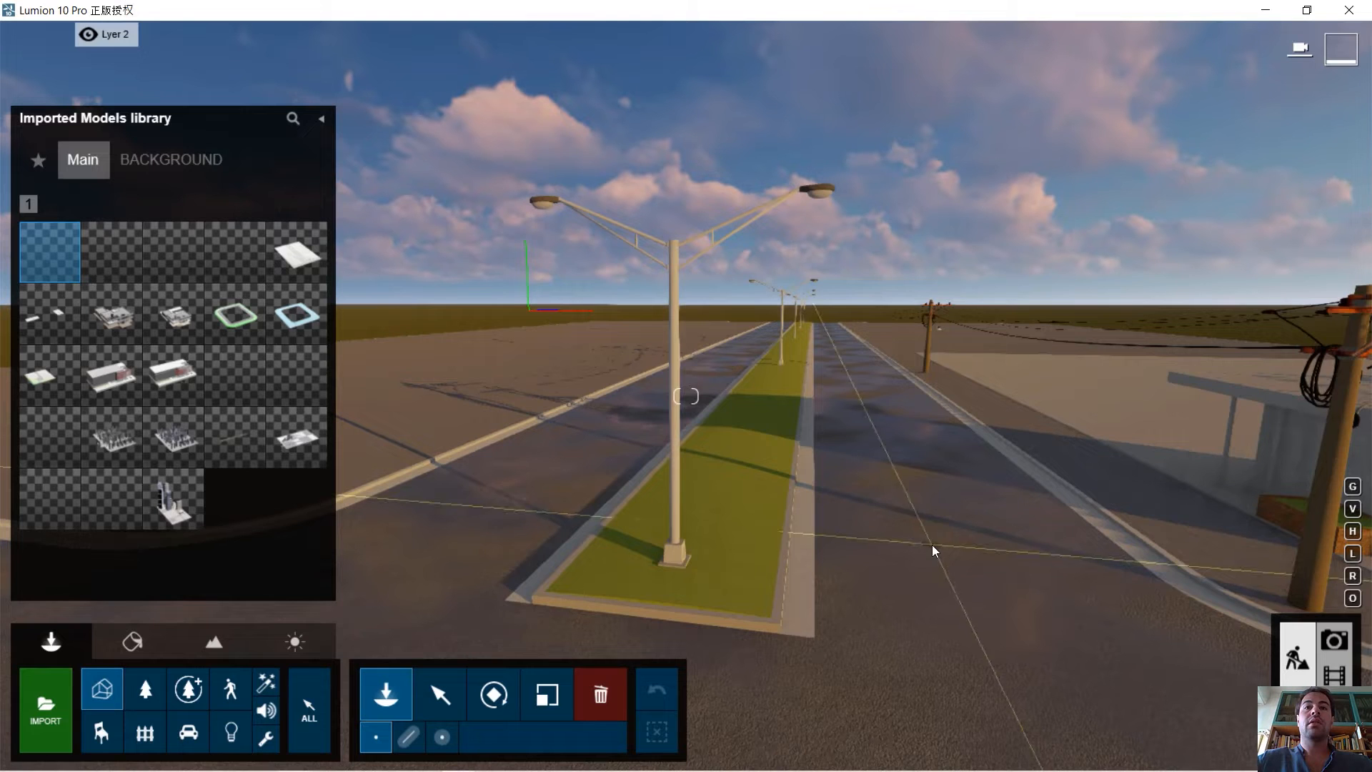
Place the imported light left model on the open ground beside the street plot and select it.
scroll(821, 414, down, 6)
right_drag(683, 410, 683, 443)
right_drag(868, 253, 657, 332)
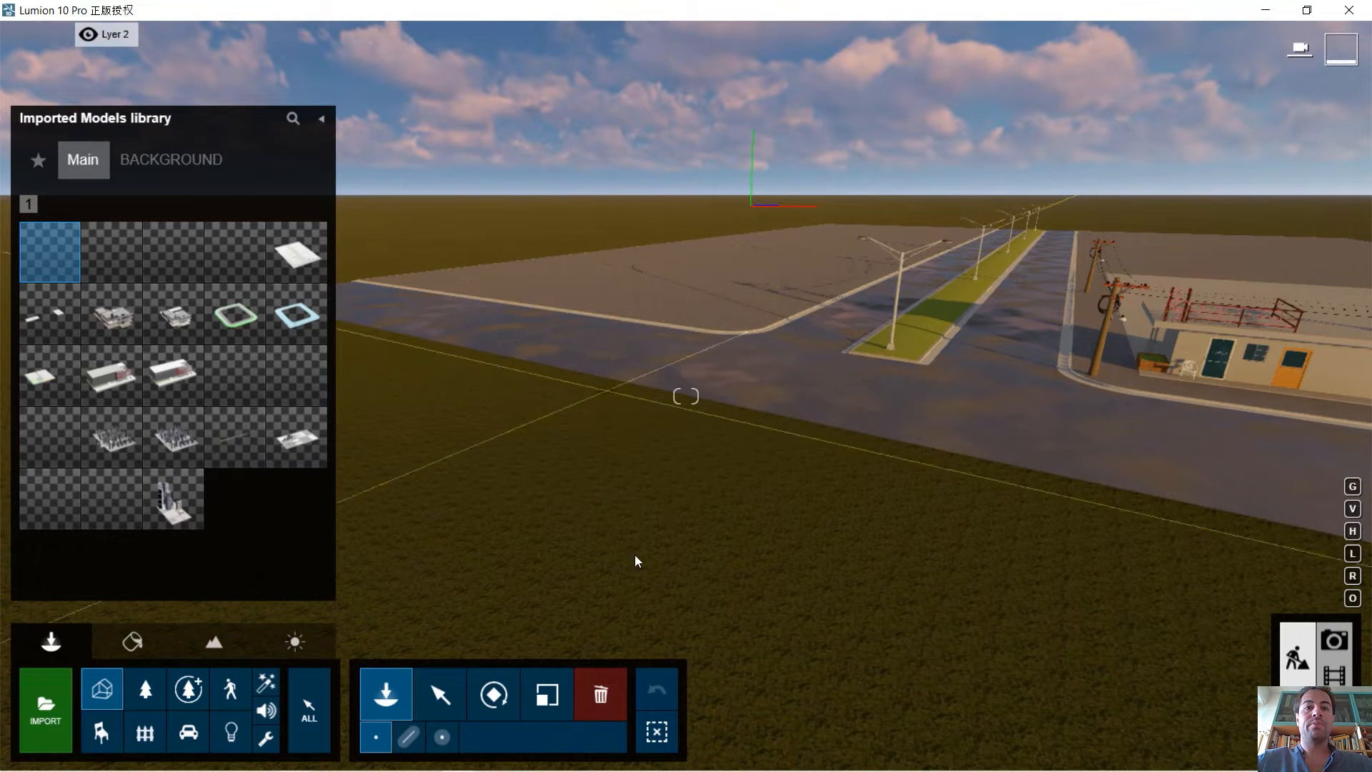
click(440, 694)
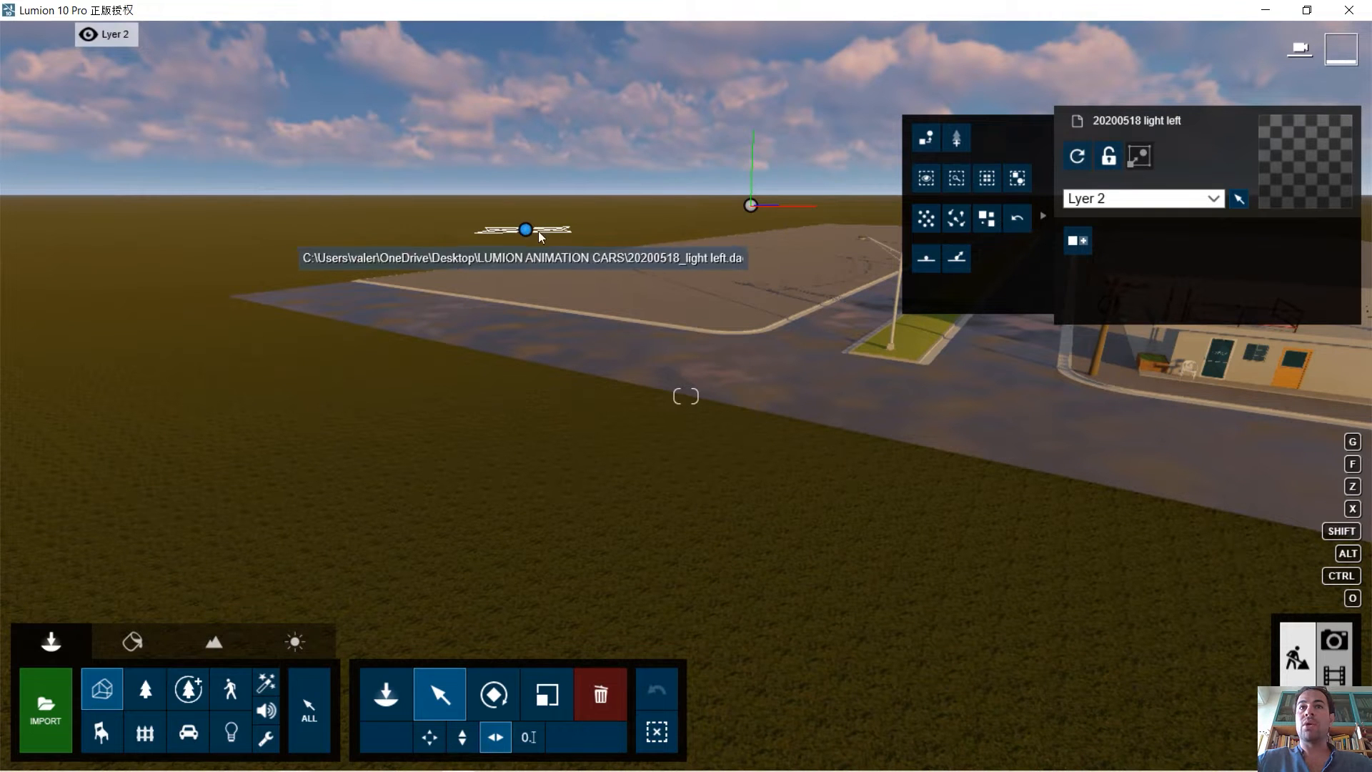
click(526, 229)
right_drag(696, 305, 749, 261)
click(590, 224)
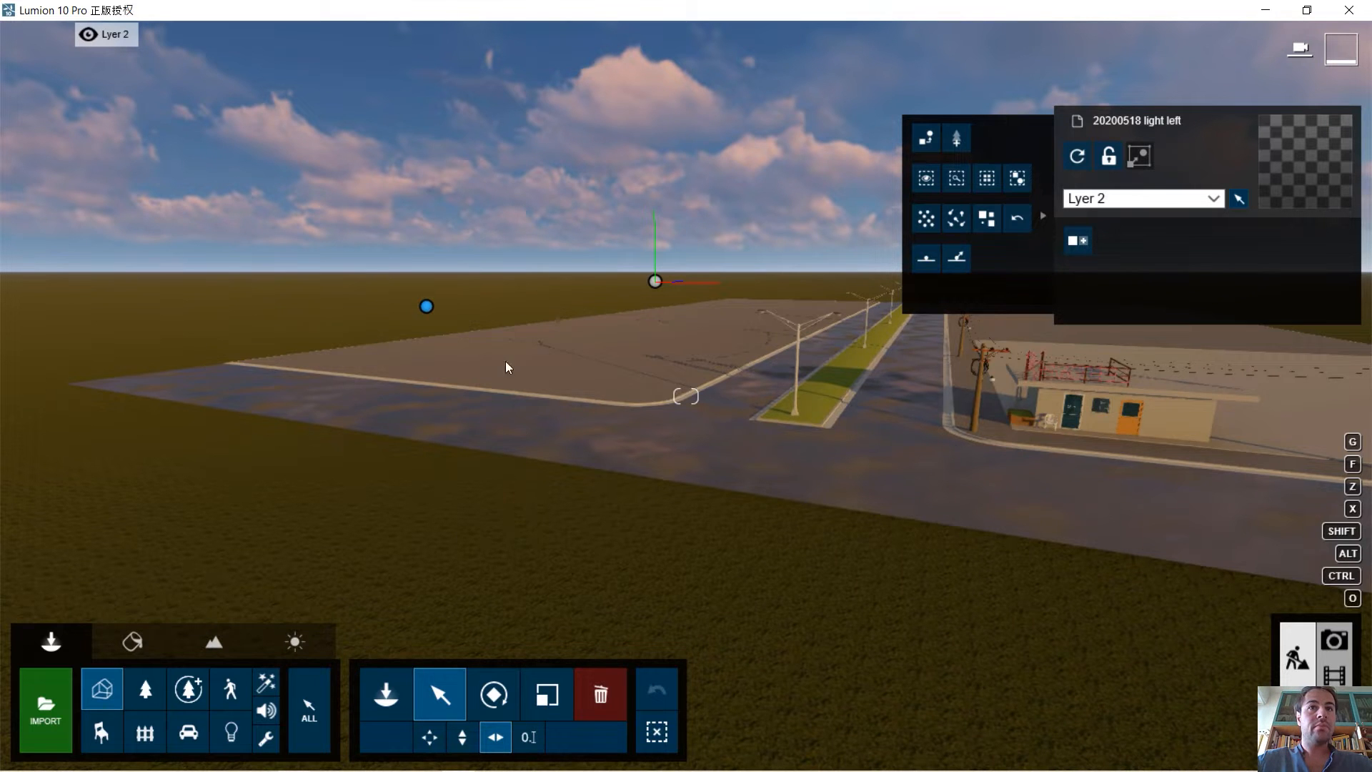
key(w)
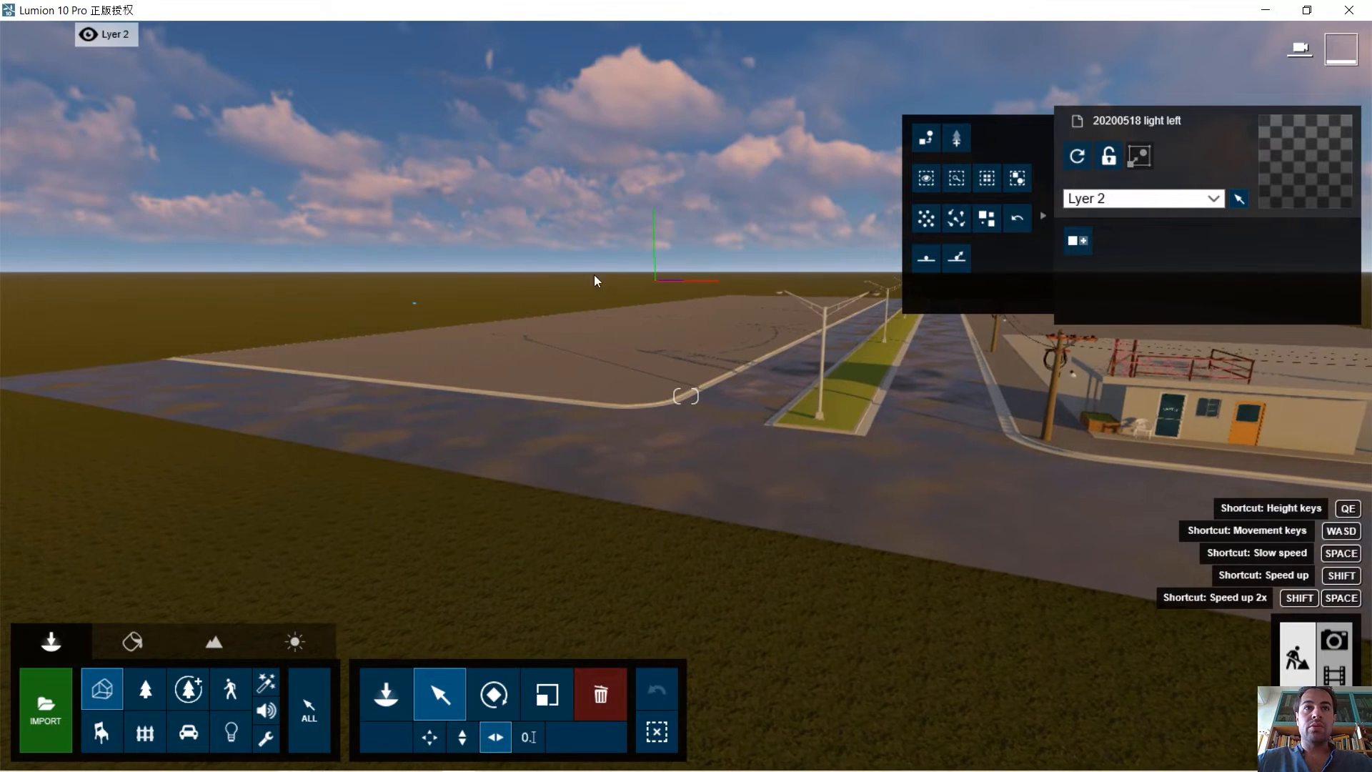
Select the 20200518 MOTEL 01 model together with the light left model and align both to the same position.
click(654, 280)
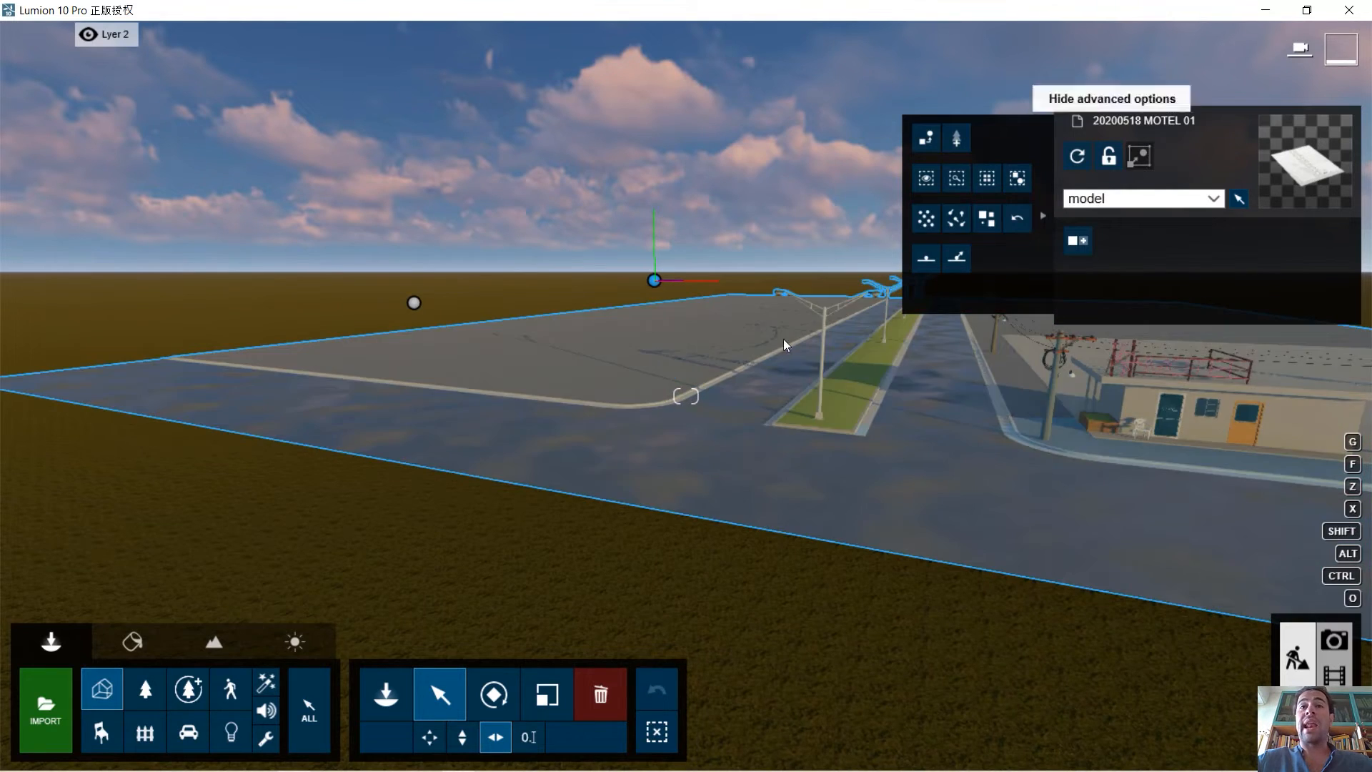
key(w)
key(d)
right_drag(822, 332, 854, 308)
key(w)
key(d)
key(s)
key(a)
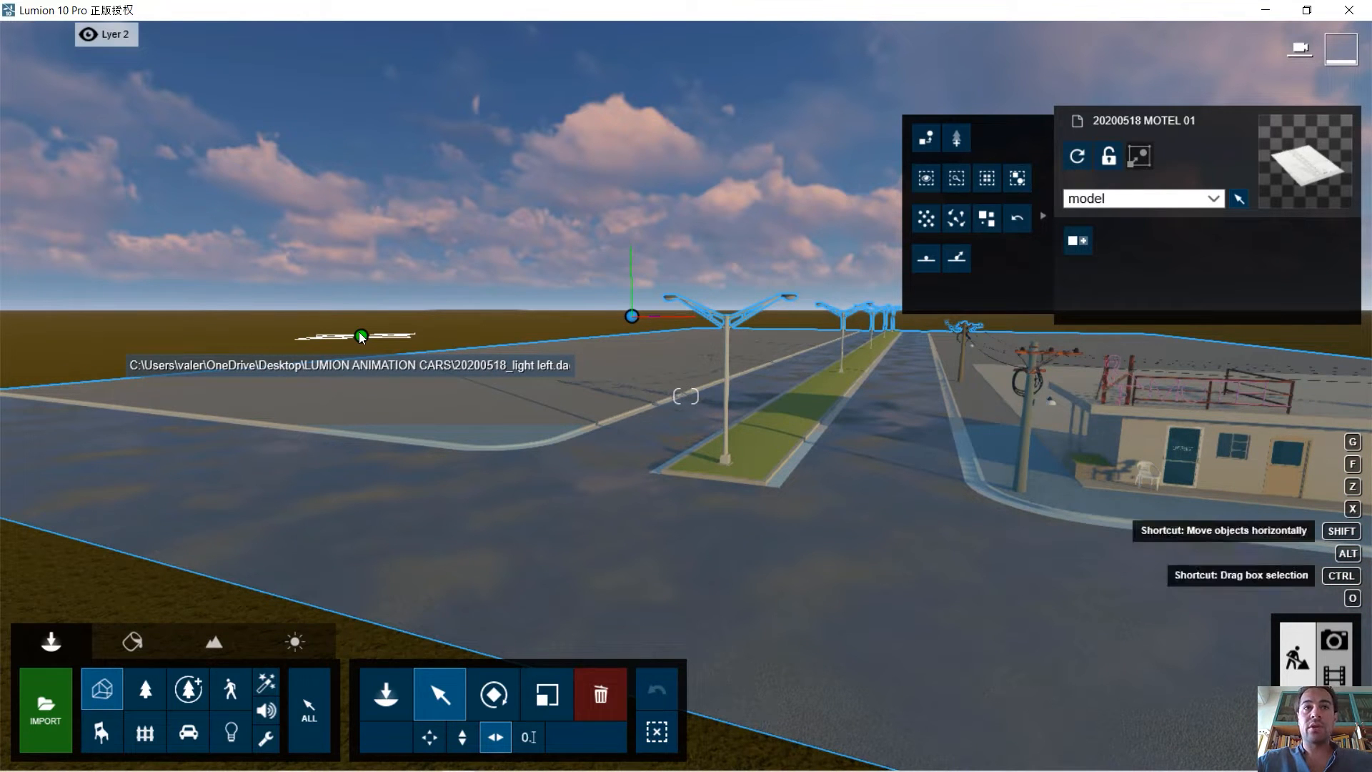
ctrl+click(361, 337)
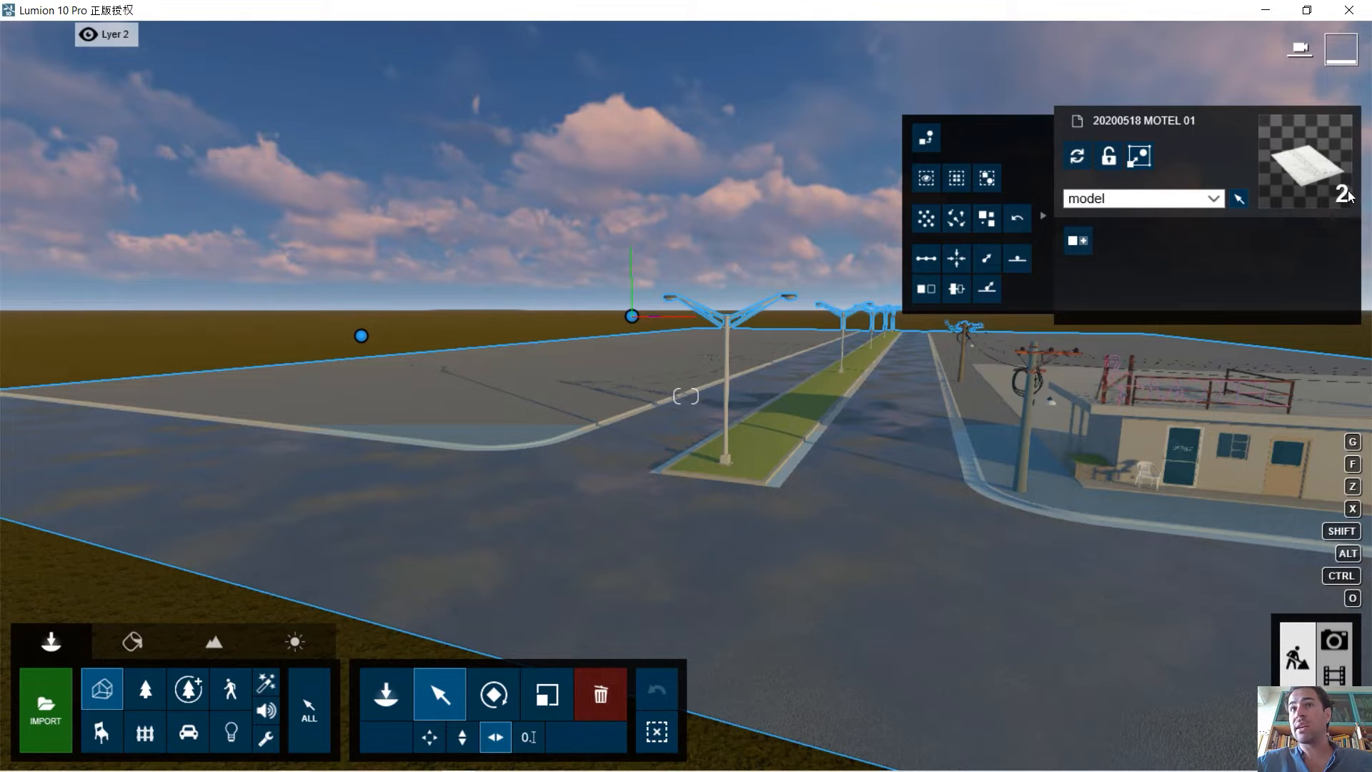
click(956, 260)
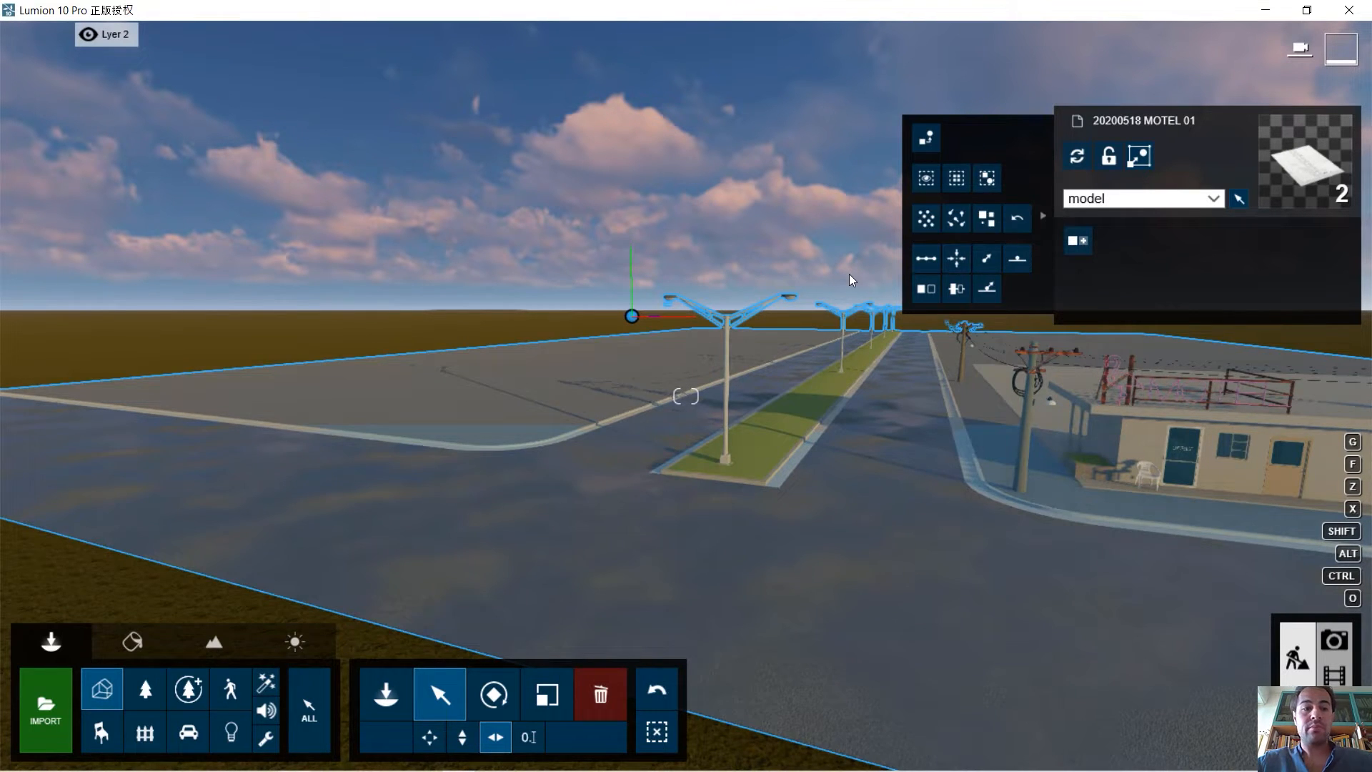
Examine from several sides how the light left surfaces sit beneath the street-lamp heads.
key(w)
key(w)
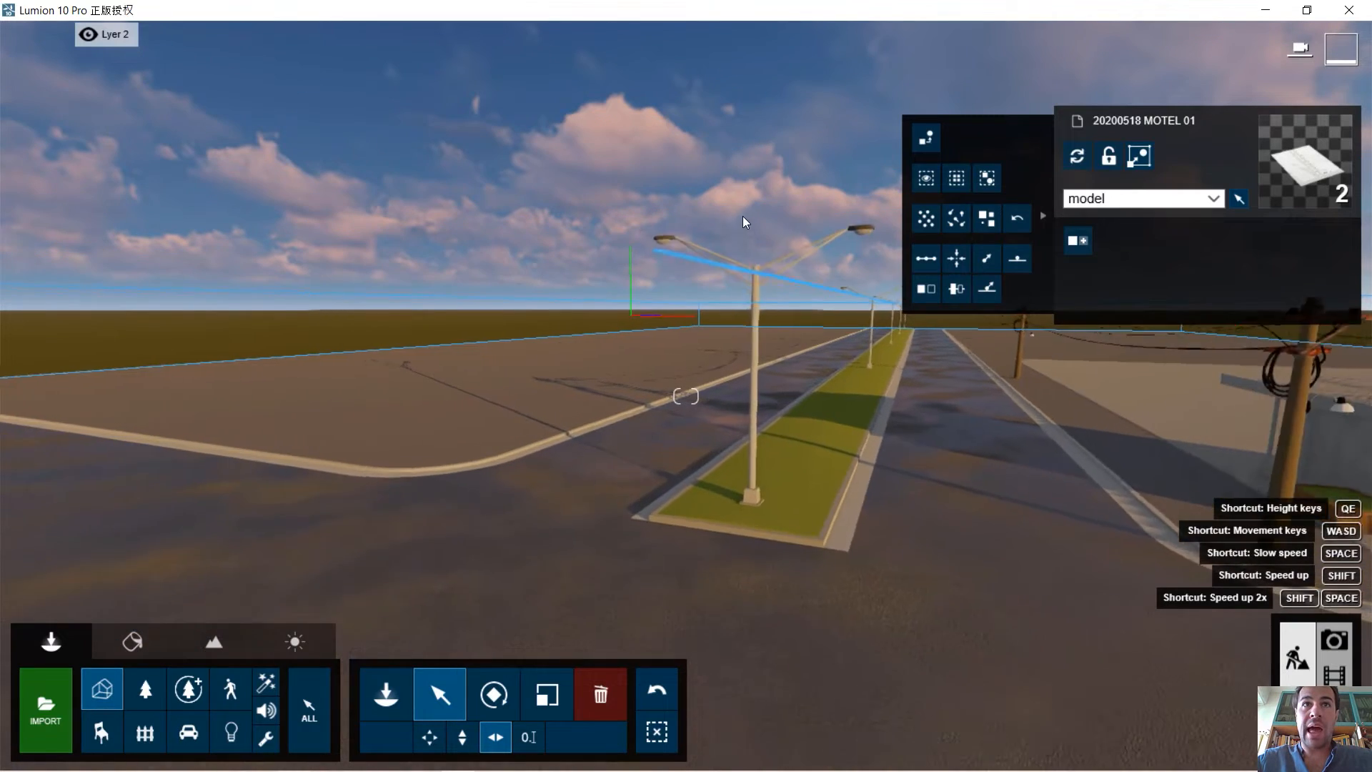
key(w)
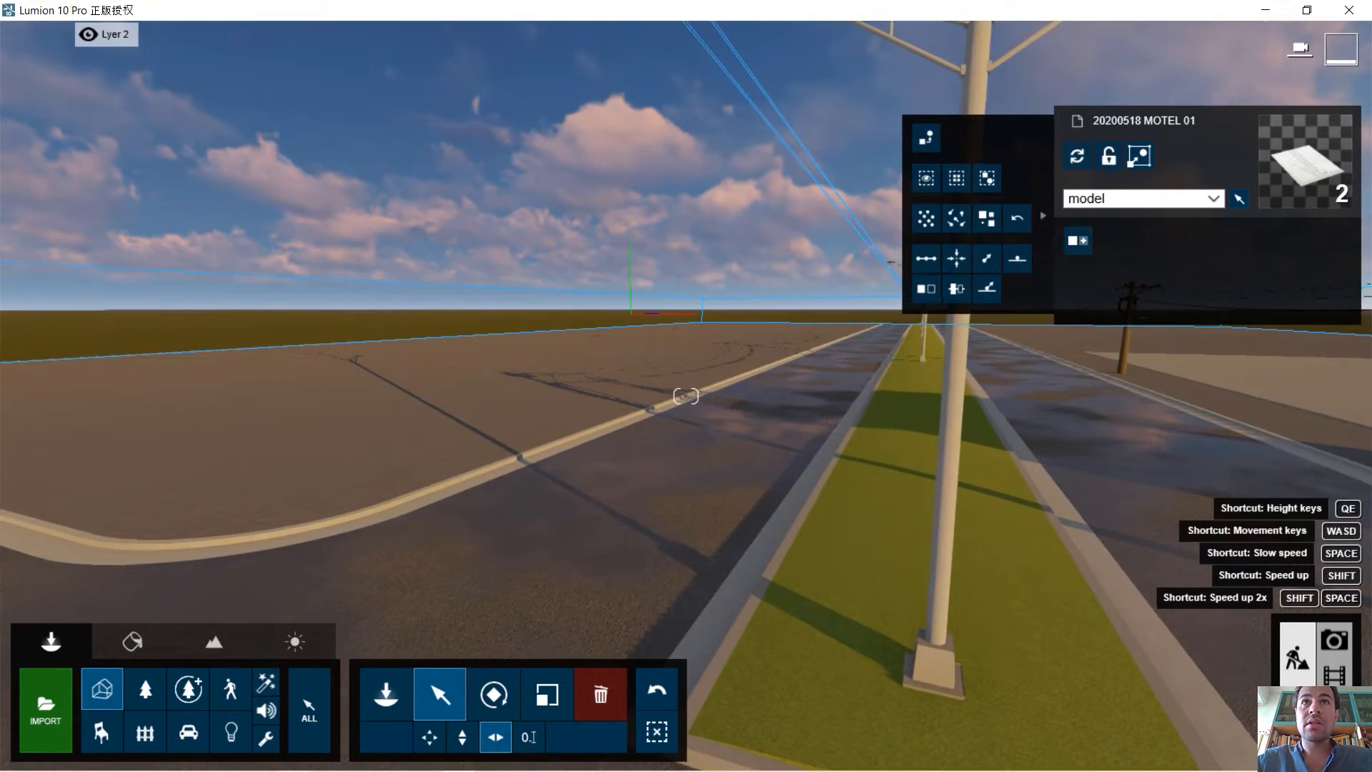
key(a)
right_drag(739, 130, 751, 43)
key(d)
key(d)
key(s)
right_drag(422, 483, 361, 483)
key(d)
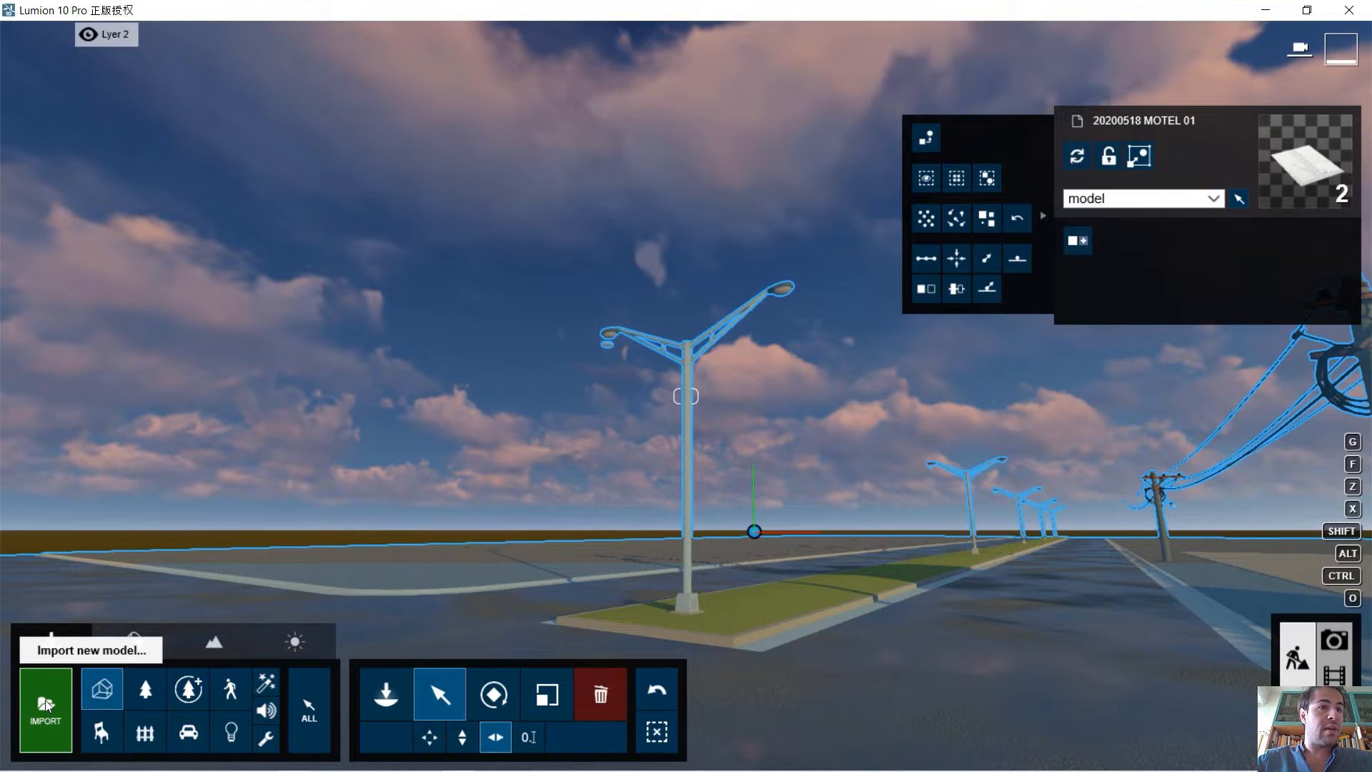
Import 20200518_light right.dae with default settings and place it on the open ground beside the plot.
click(45, 701)
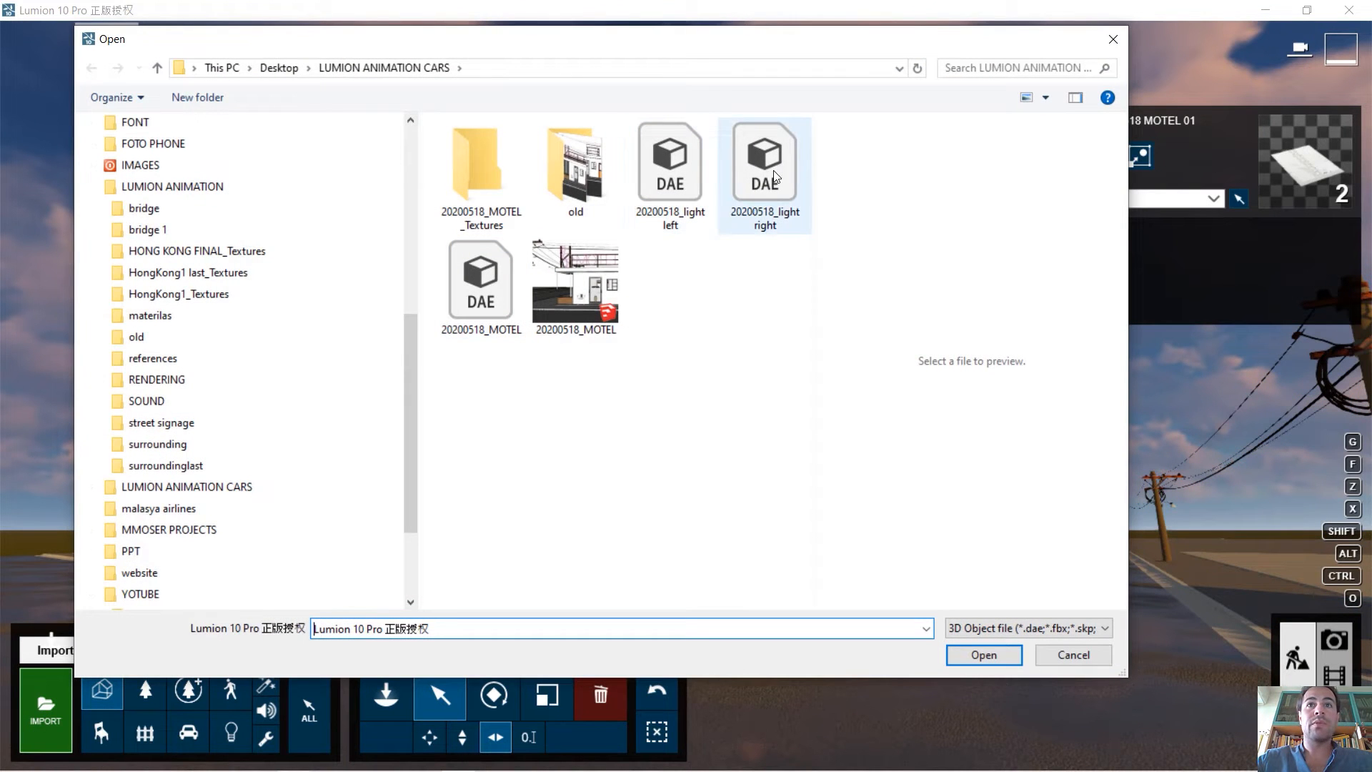
click(775, 177)
click(984, 655)
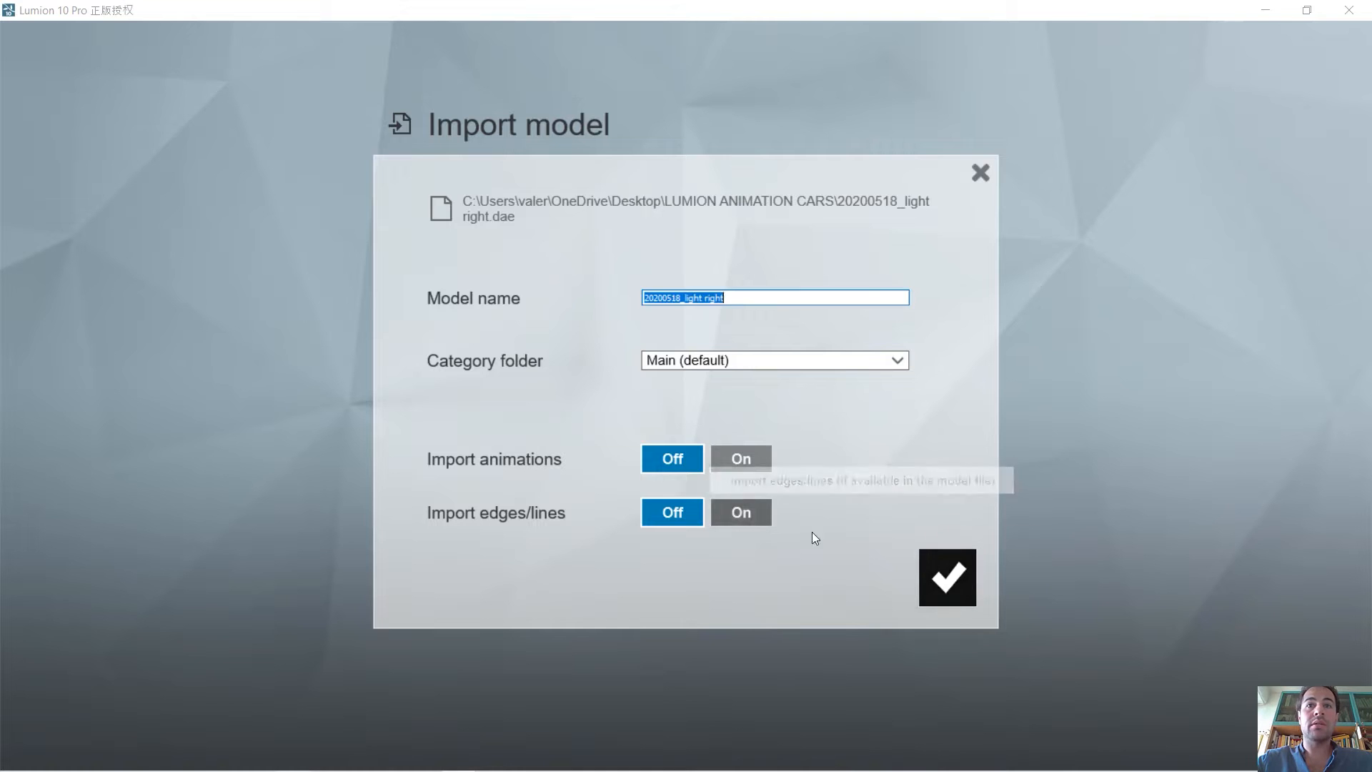
click(951, 573)
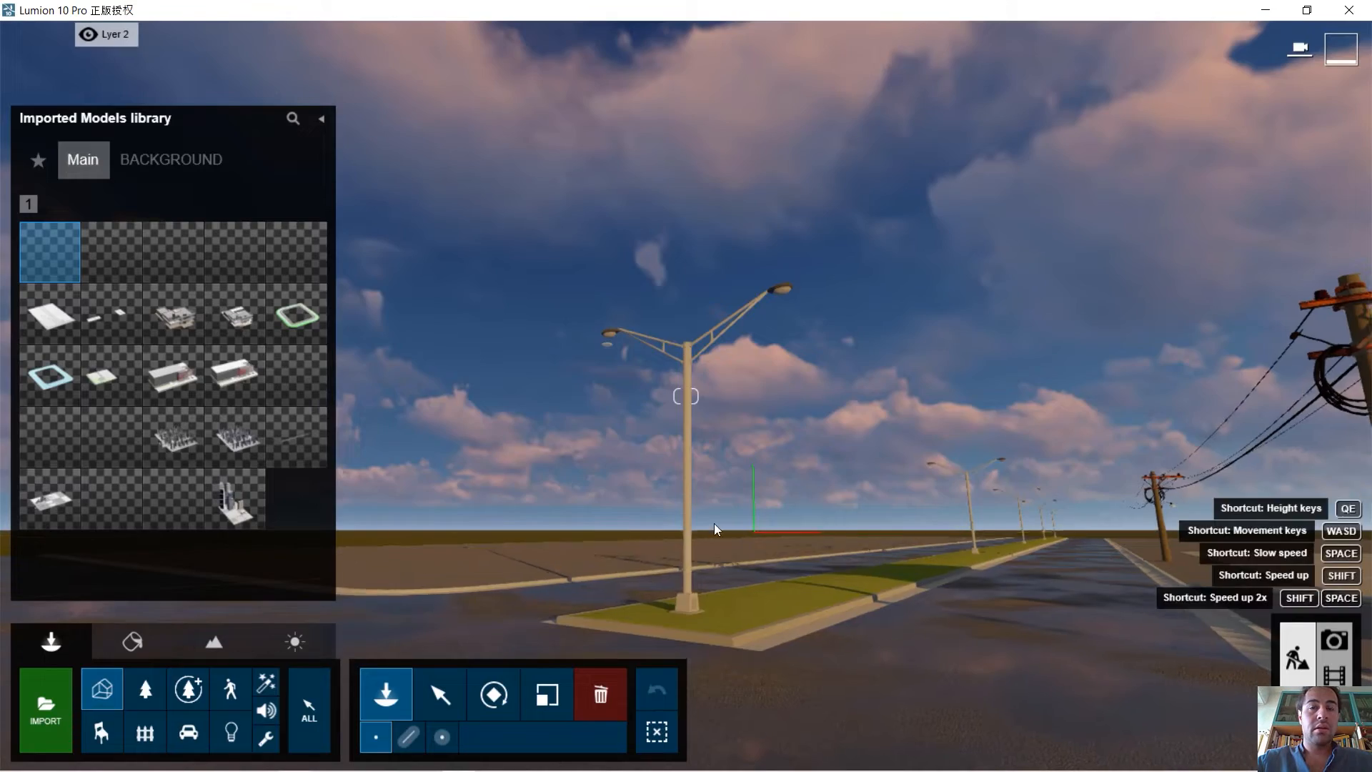
right_drag(717, 529, 660, 511)
key(w)
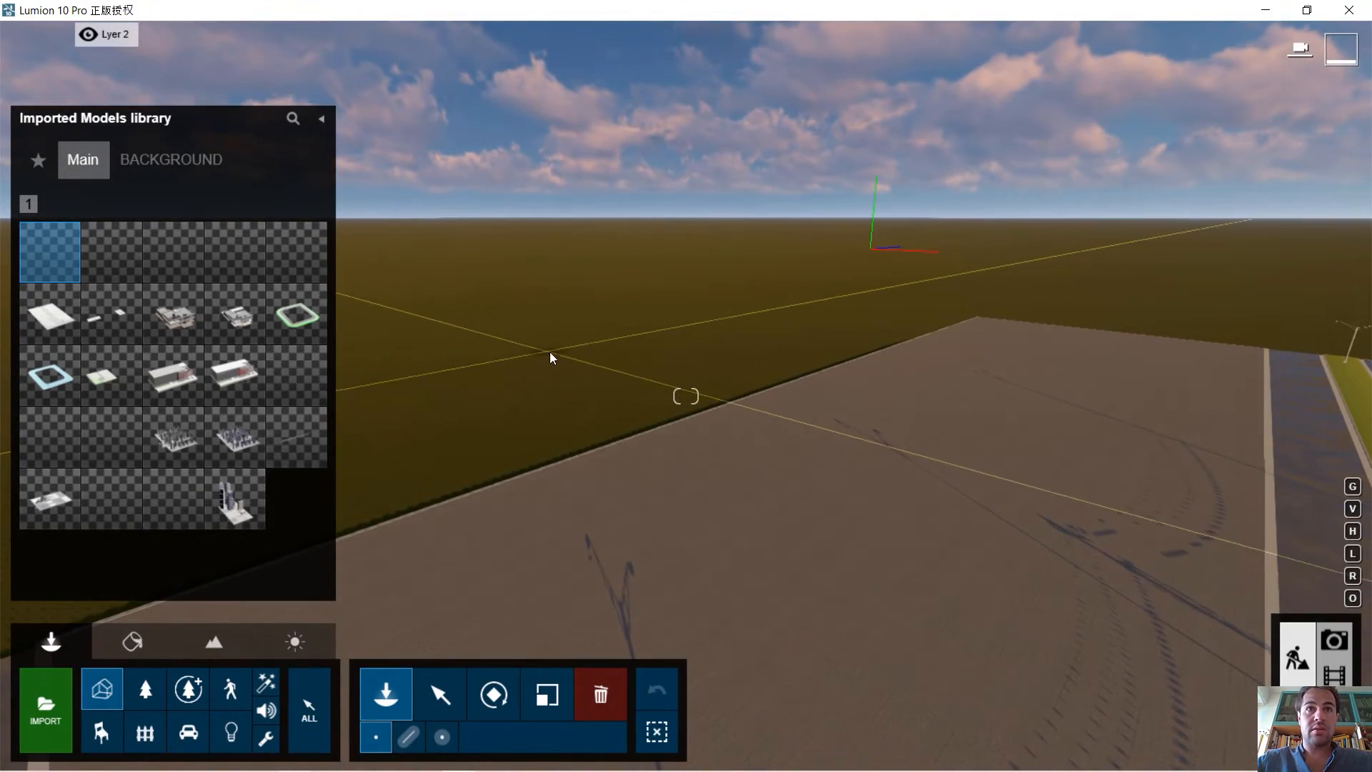
click(433, 704)
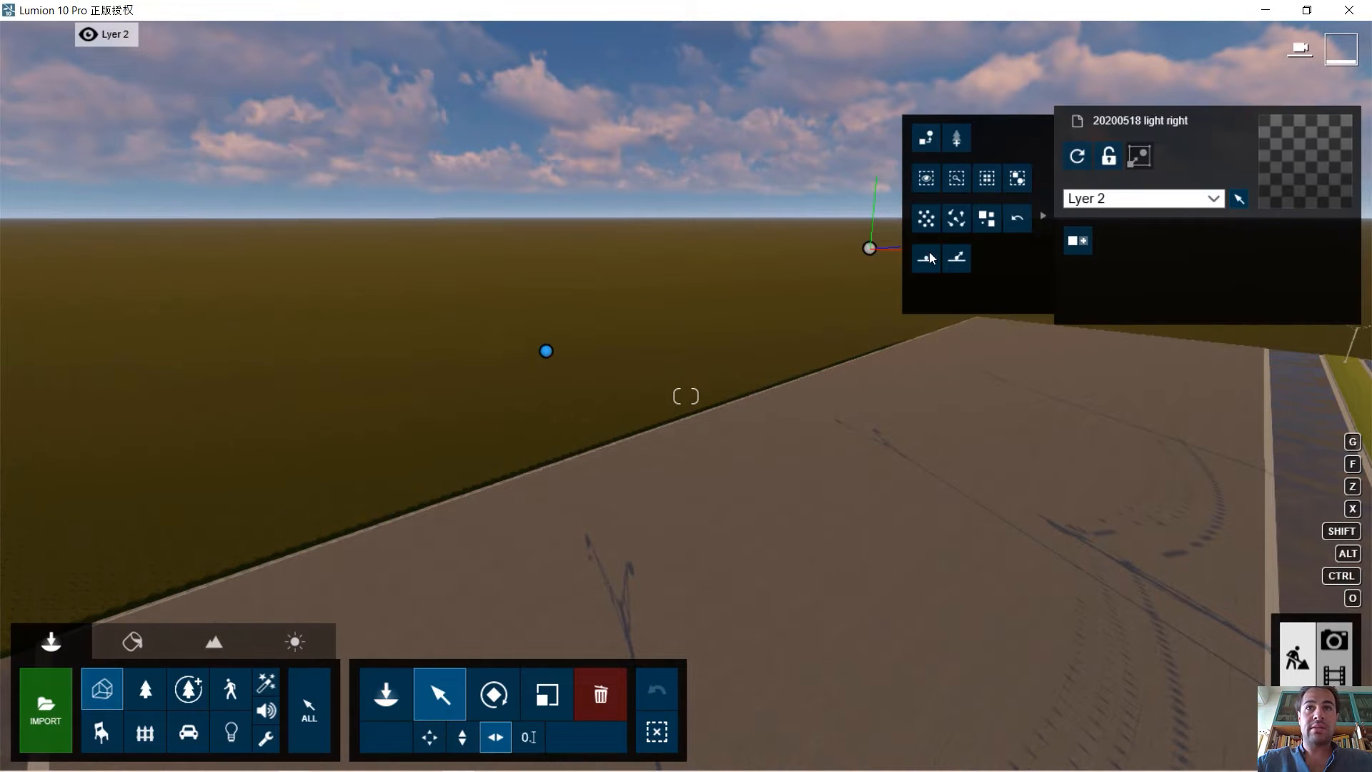
Select the light left and light right models together and align both to the same position.
click(870, 248)
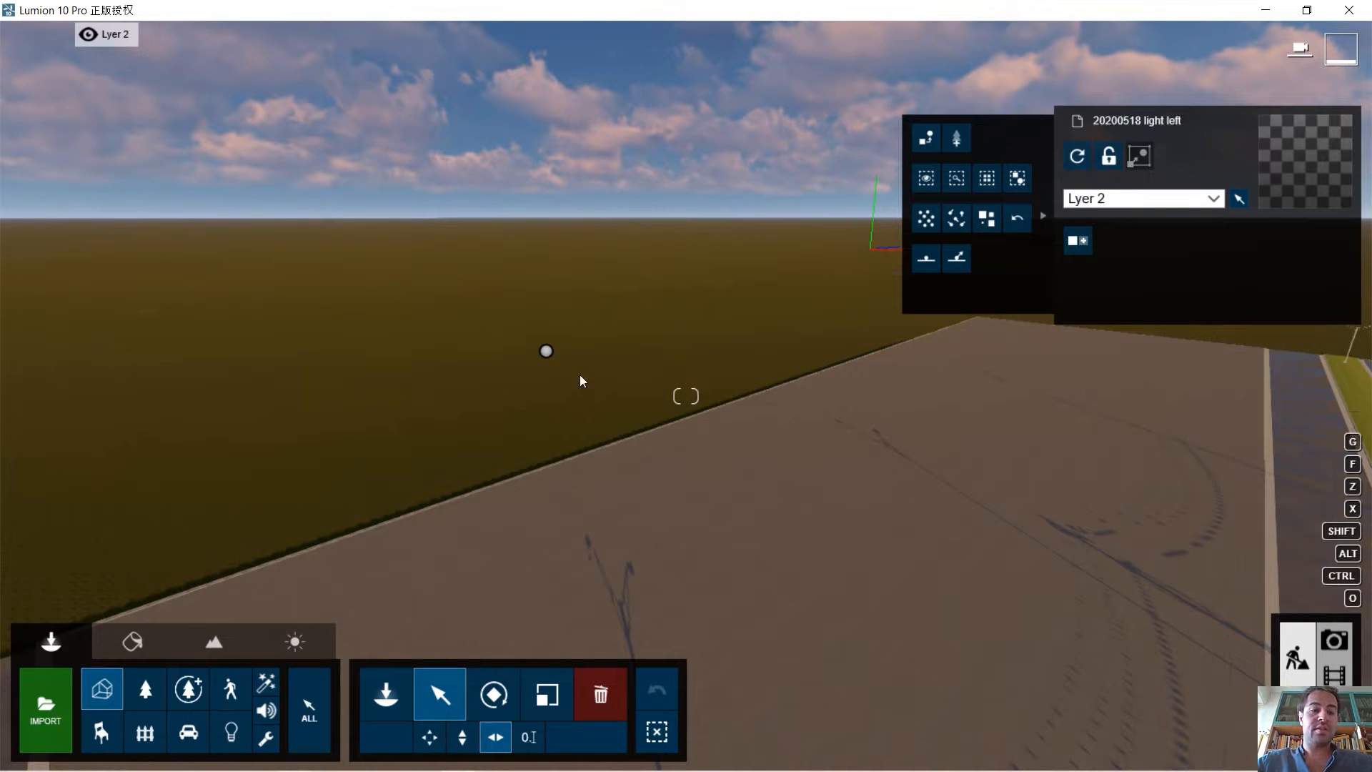
ctrl+click(546, 351)
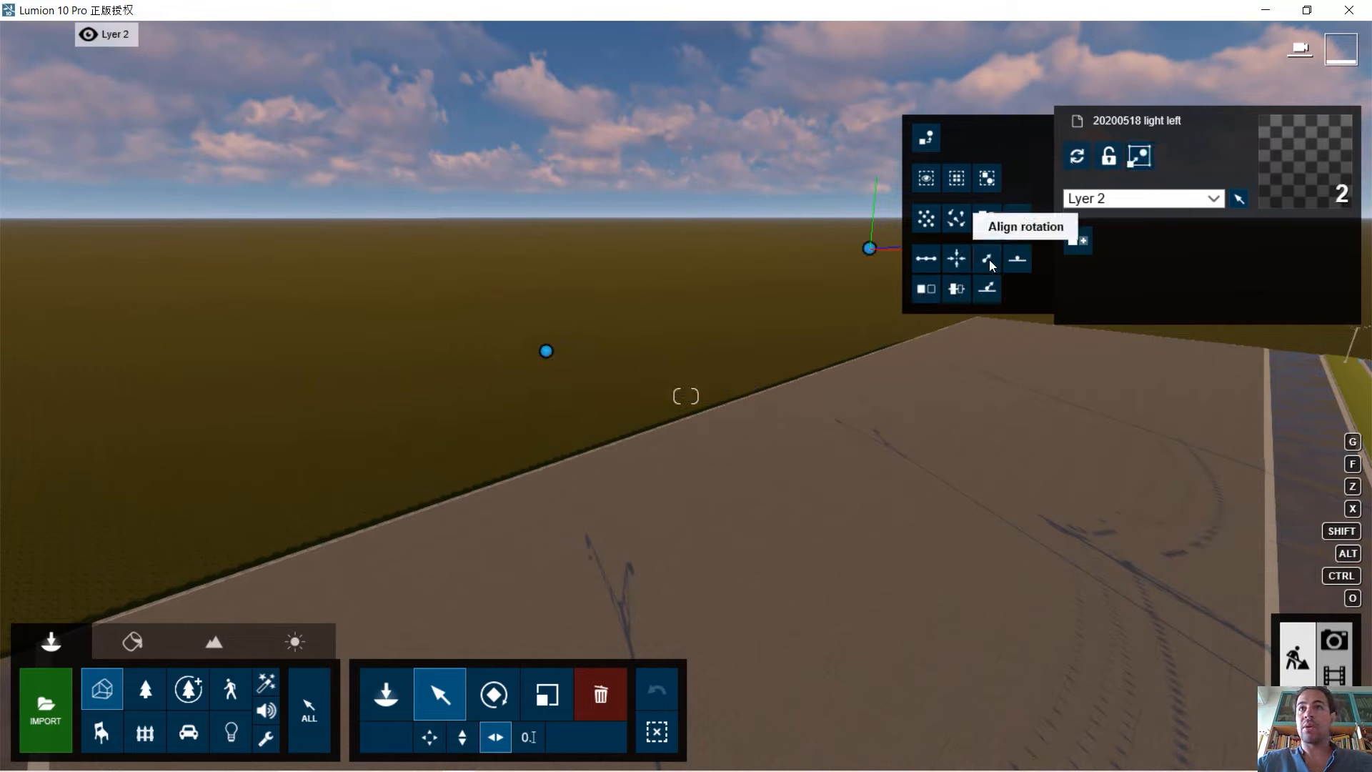
click(956, 260)
Examine the position of both aligned light models beneath the street-lamp heads along the median.
key(s)
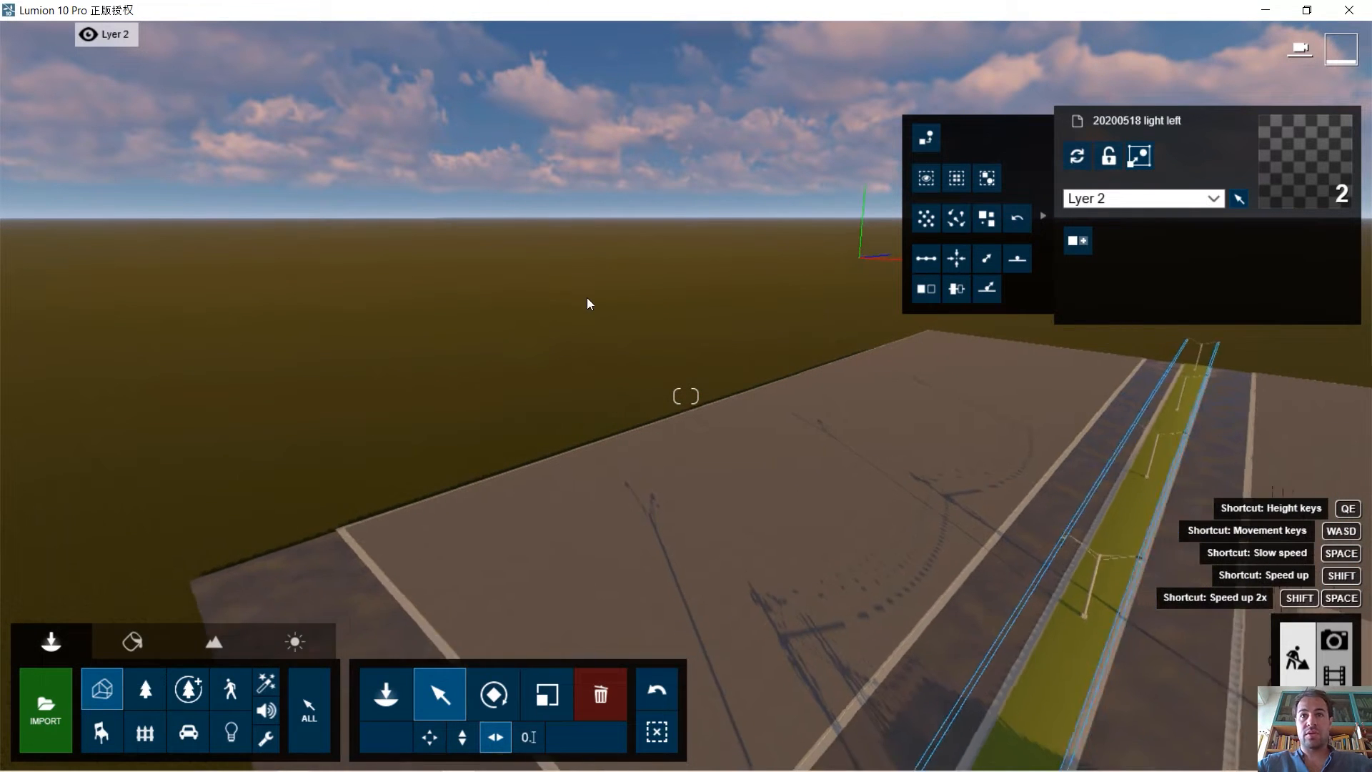
right_drag(763, 466, 797, 686)
key(w)
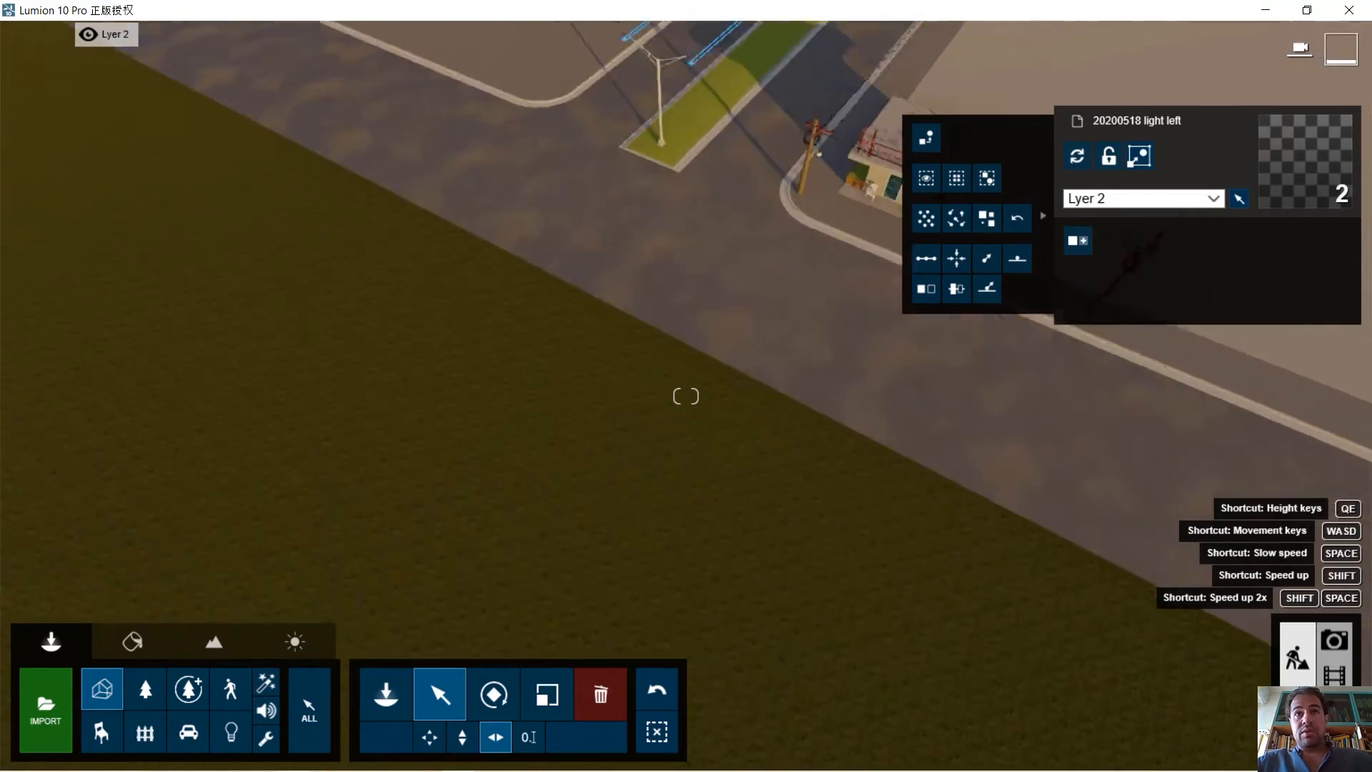
key(w)
right_drag(686, 396, 601, 403)
key(w)
key(s)
key(w)
key(a)
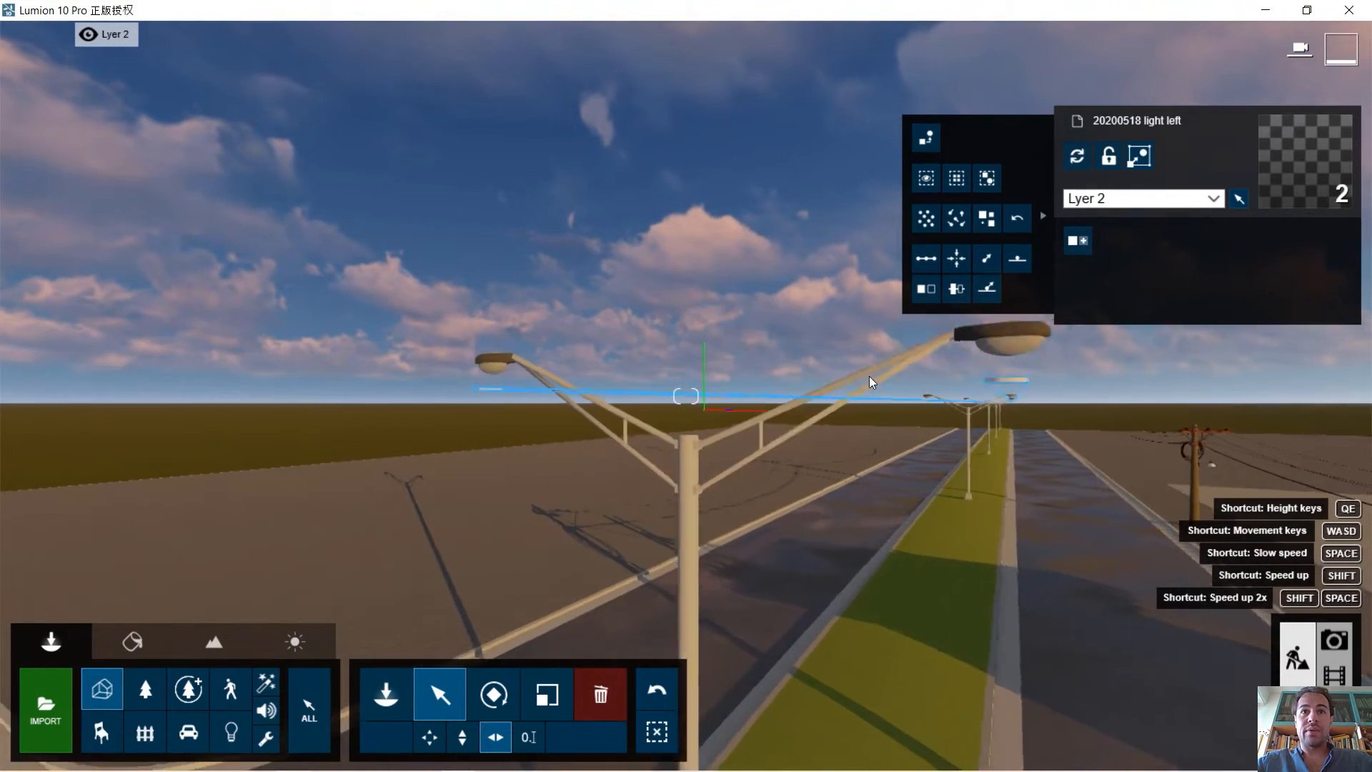
Select the light right and light left models in turn to compare which lamp heads each one follows.
key(d)
click(989, 374)
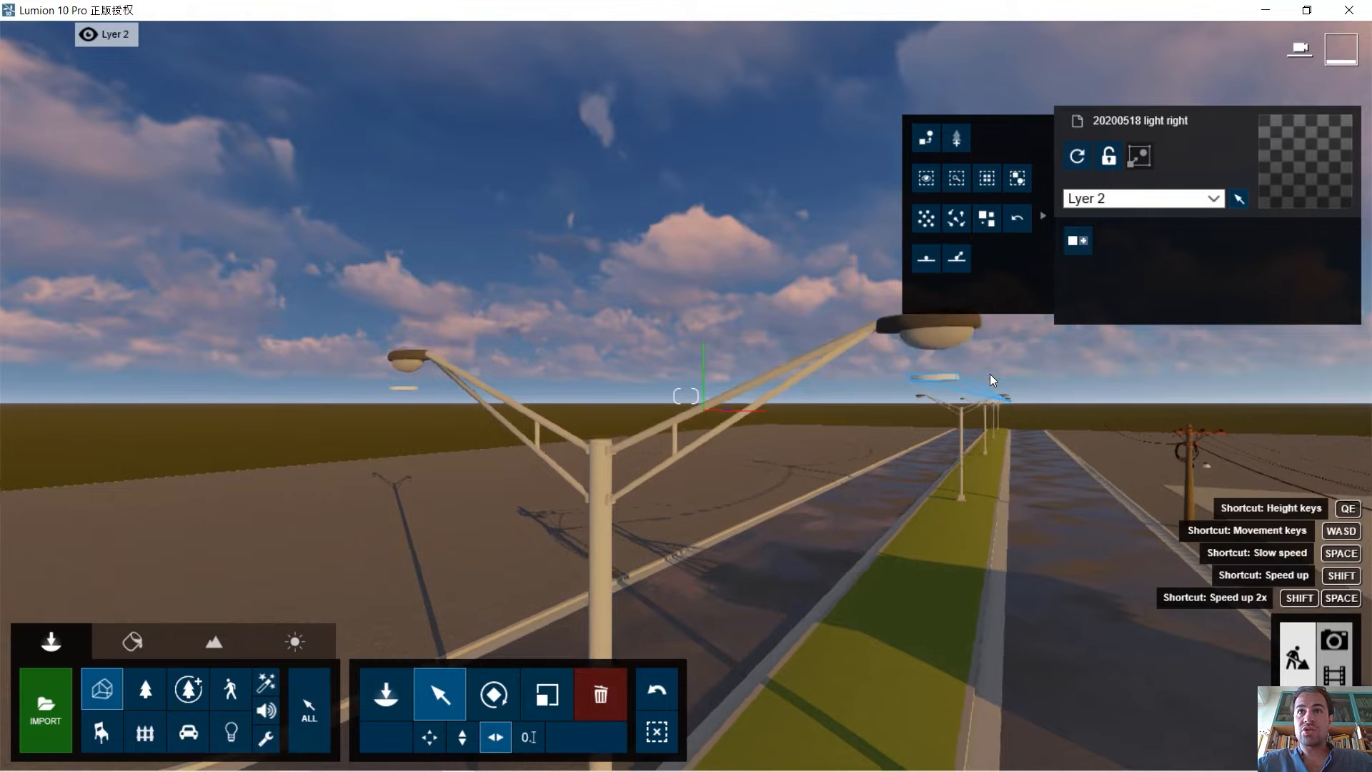
drag(989, 375, 789, 387)
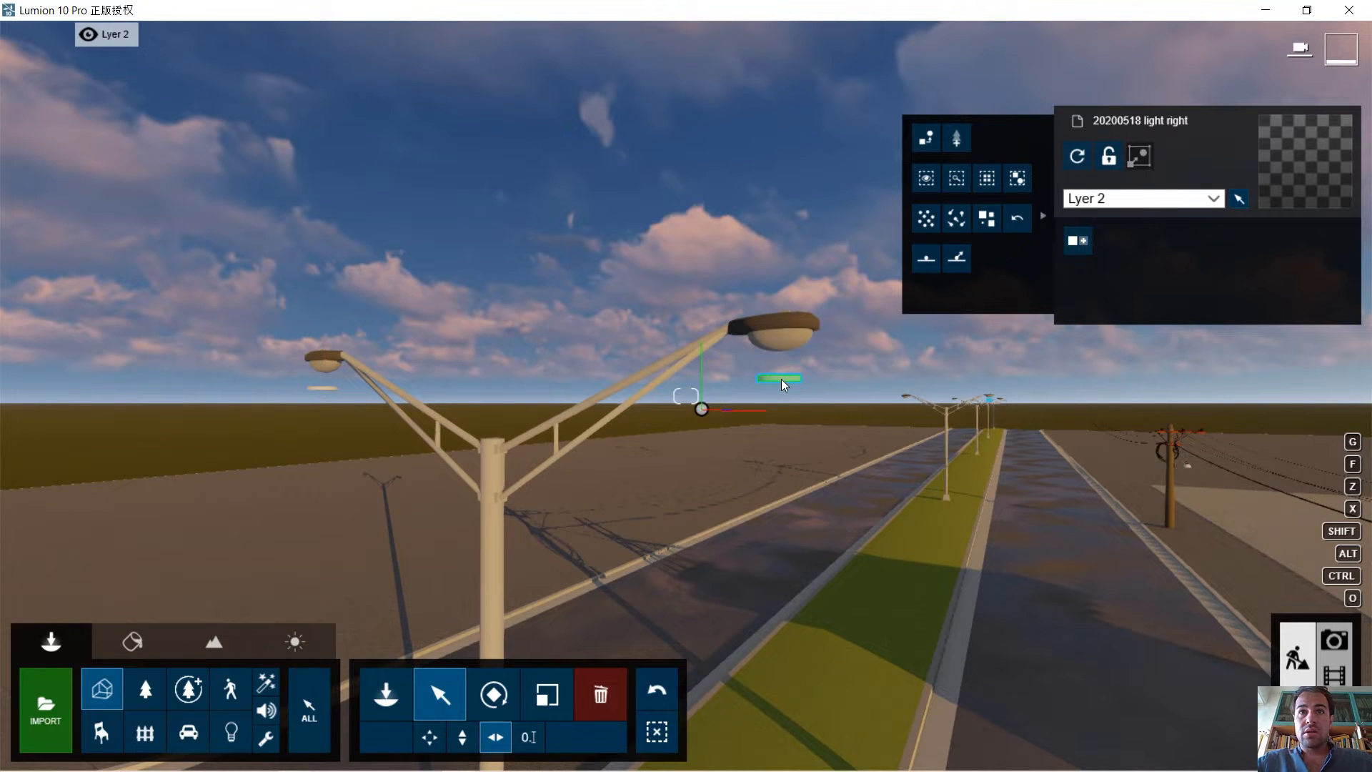
key(a)
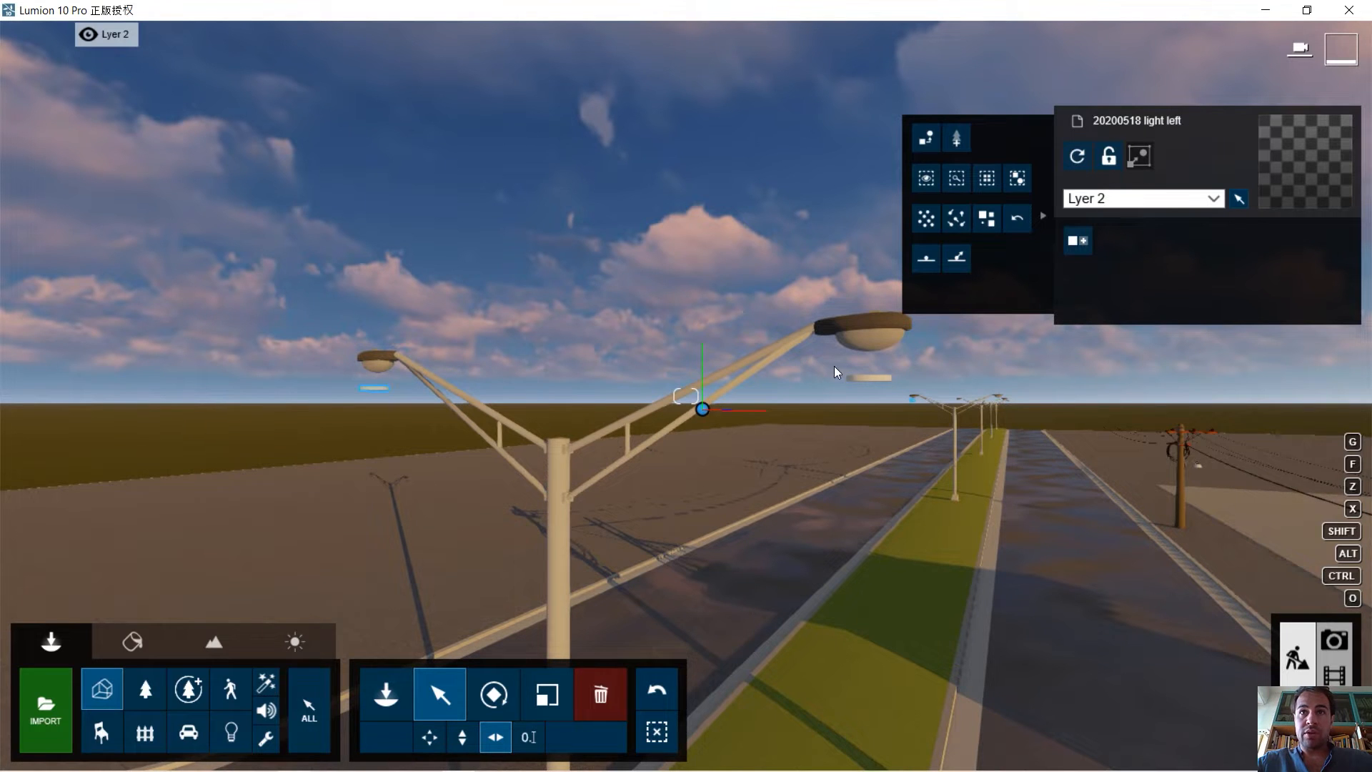
click(860, 378)
click(383, 389)
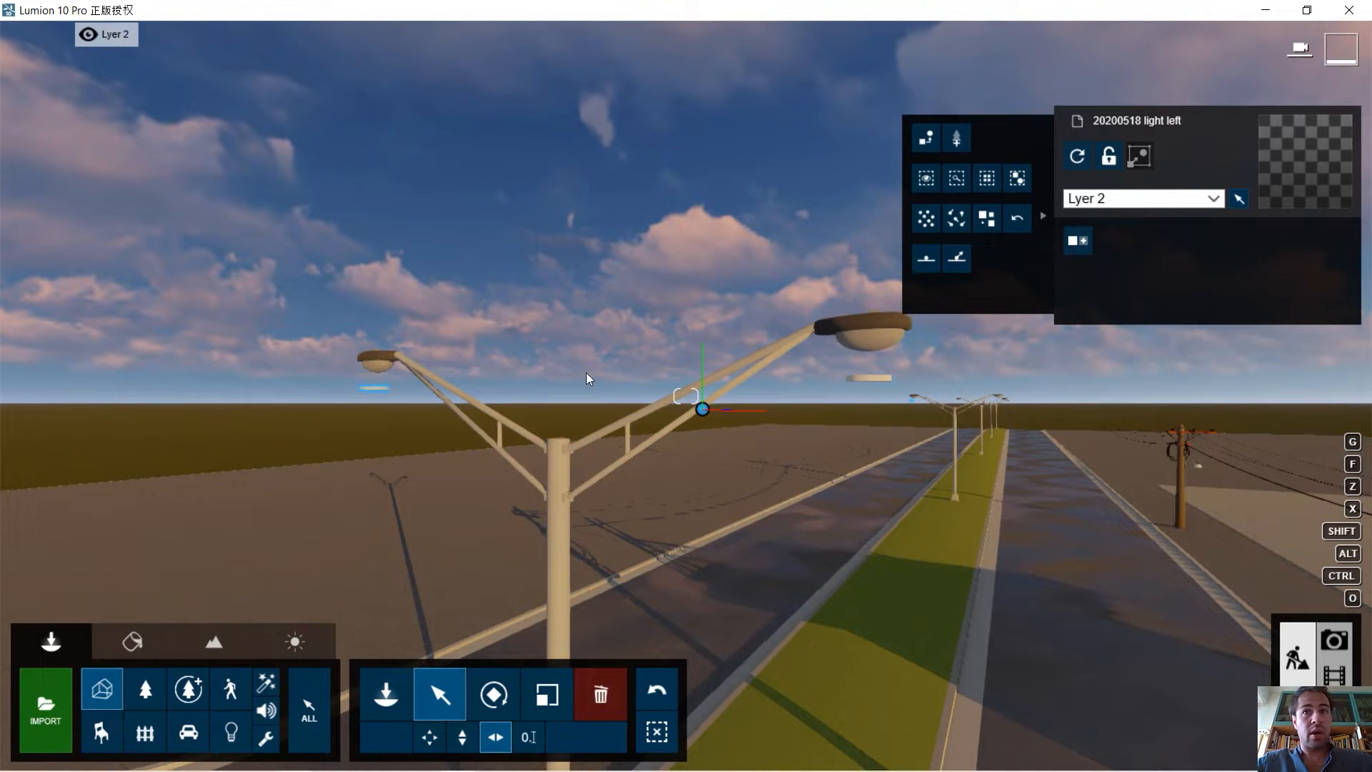
Select the light right model and place a Lamp03 spotlight from the lights library on each of its nodes.
click(876, 380)
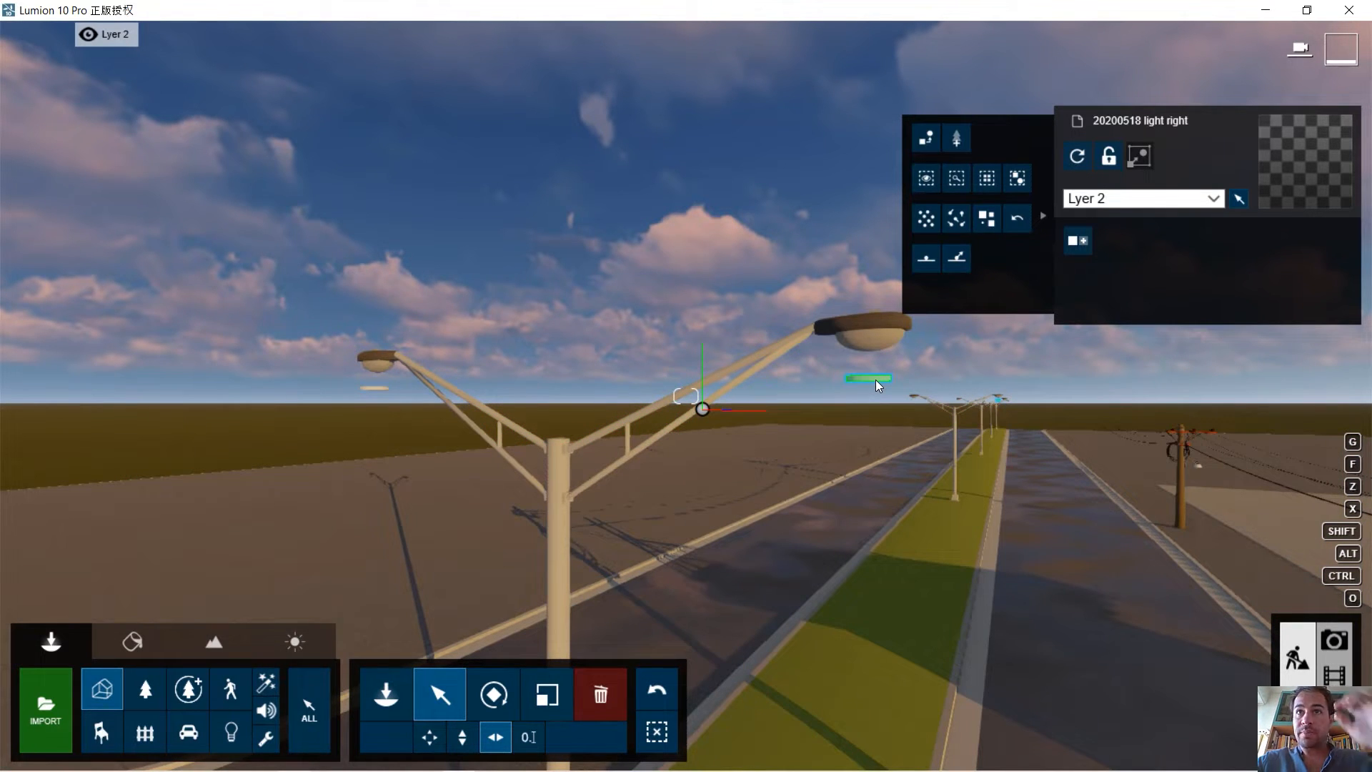
click(957, 138)
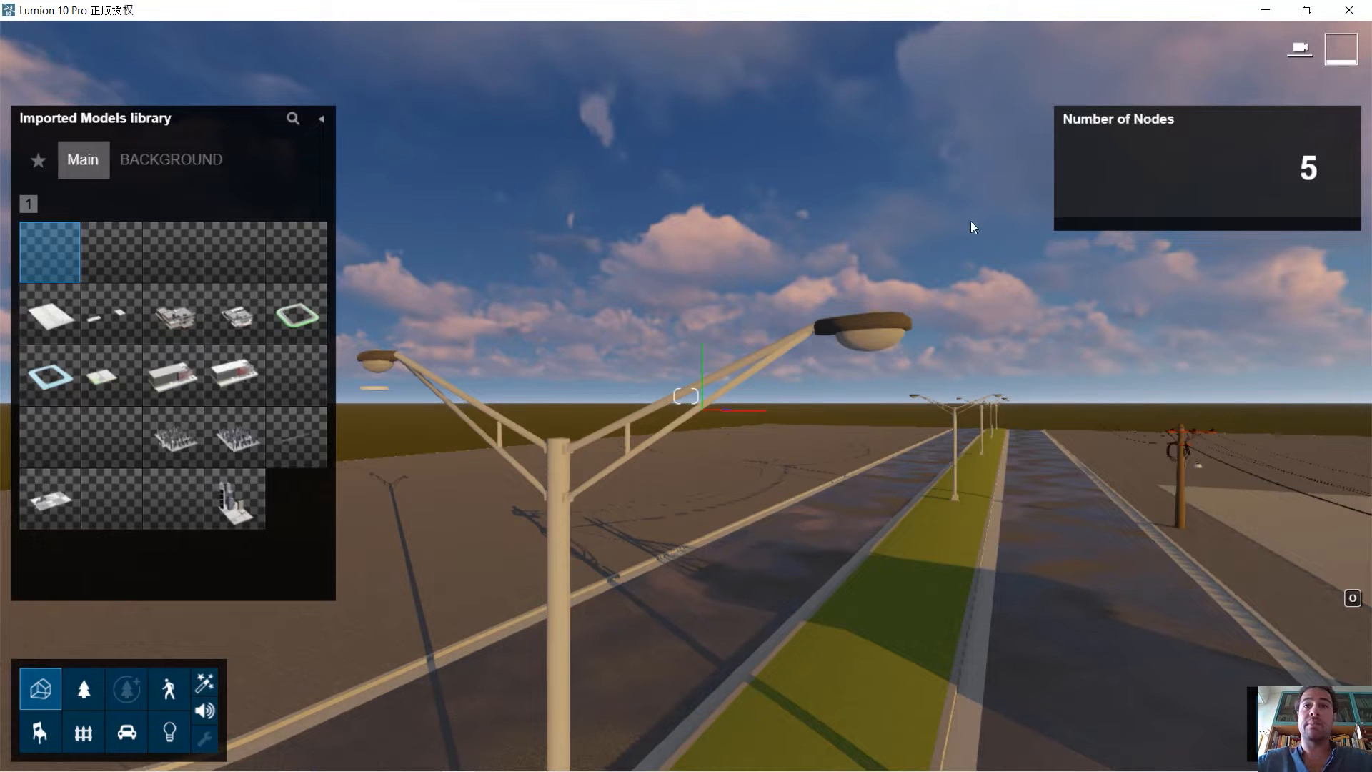
click(170, 732)
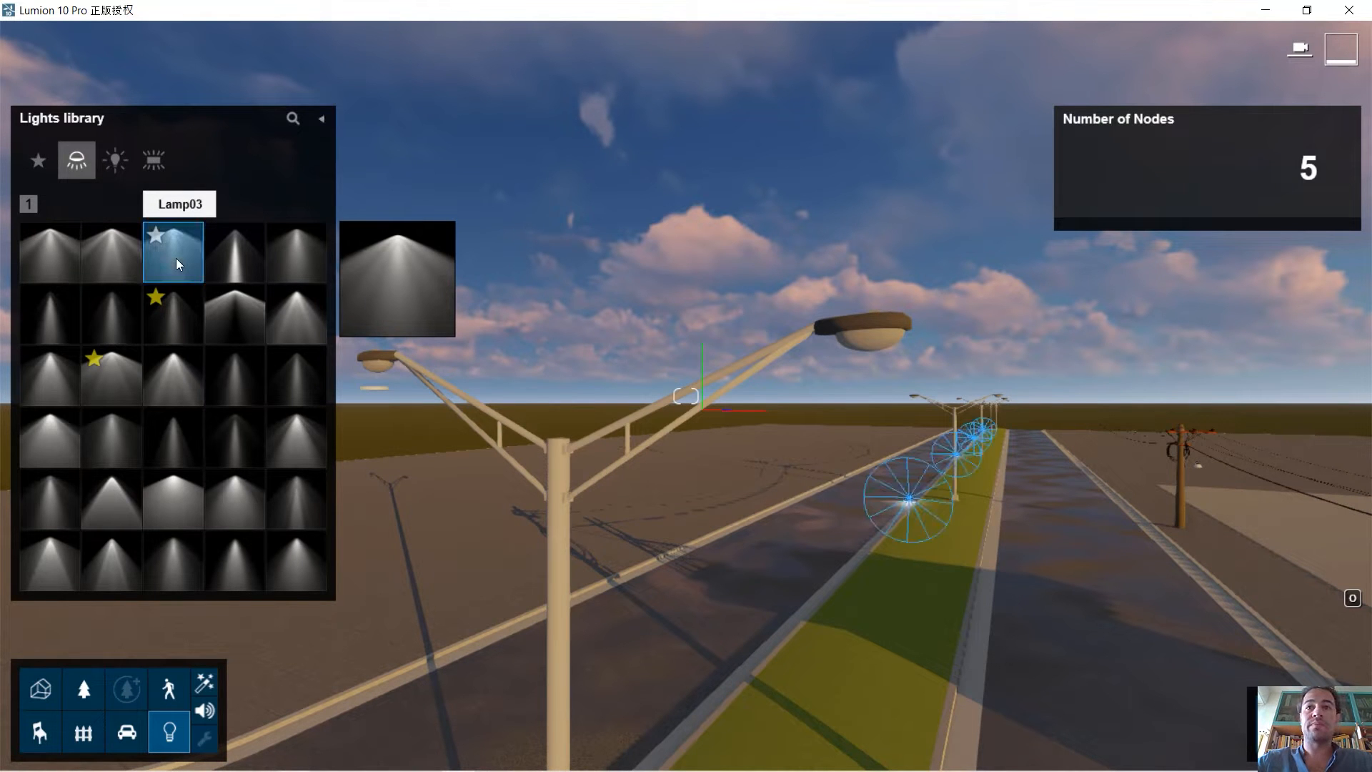
right_drag(919, 508, 1015, 542)
key(d)
key(s)
key(s)
key(d)
key(a)
key(a)
key(d)
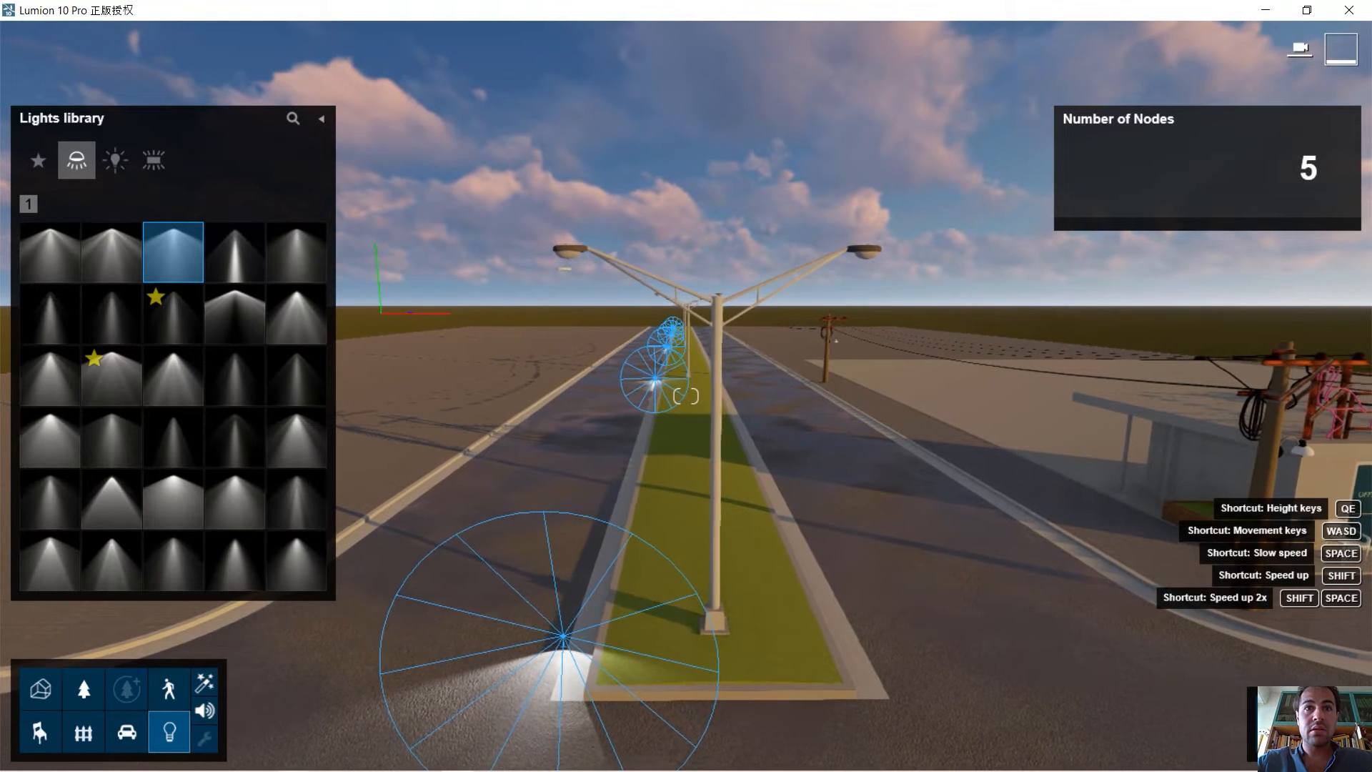
click(1278, 679)
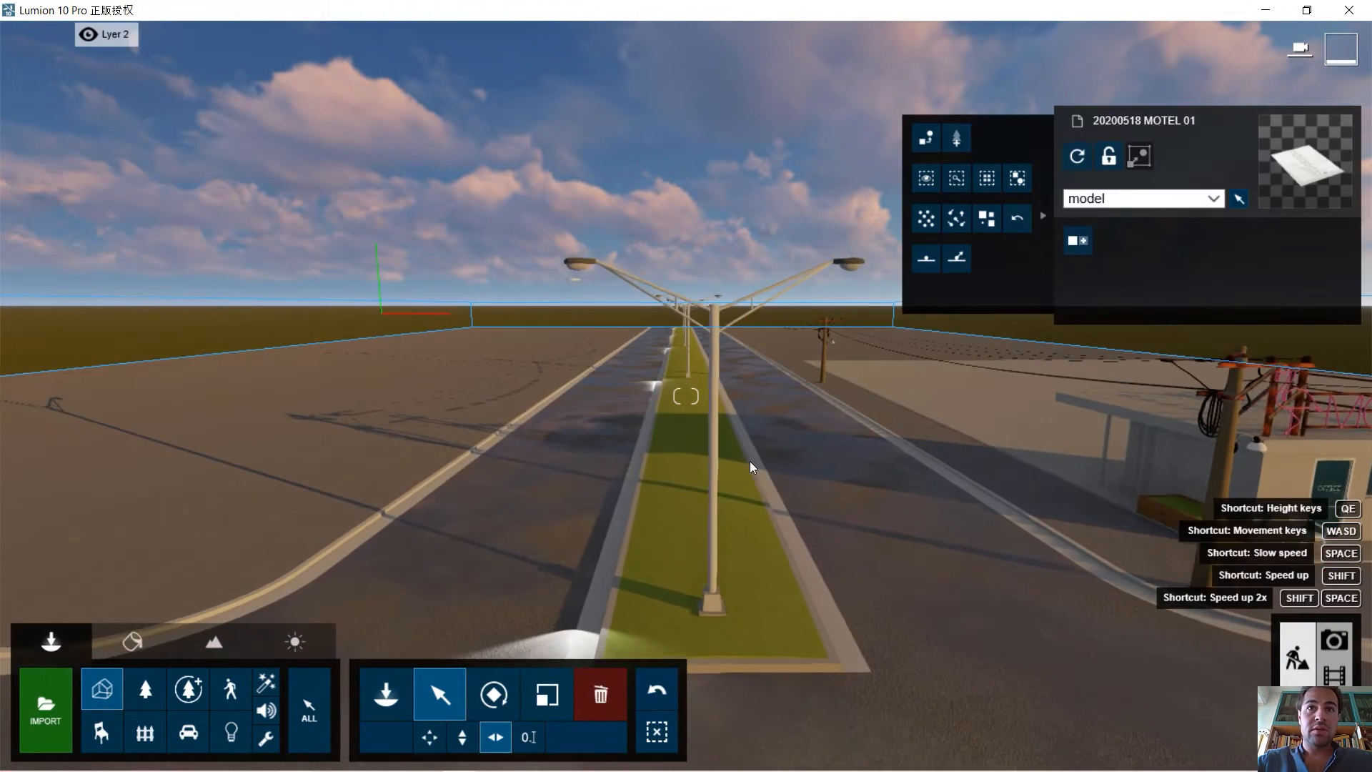
Examine the newly placed spotlights and their direction around the street lamp at the end of the median.
key(s)
key(d)
right_drag(749, 461, 679, 595)
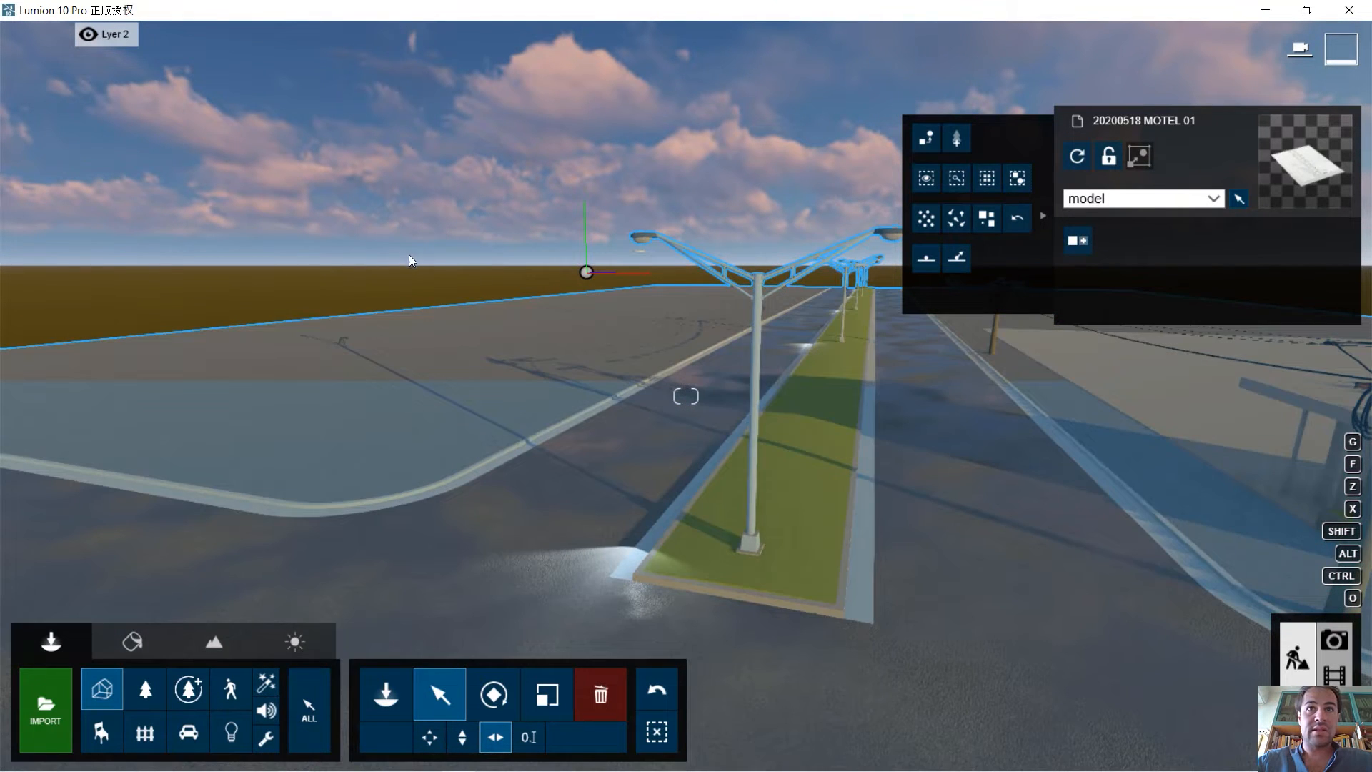
key(d)
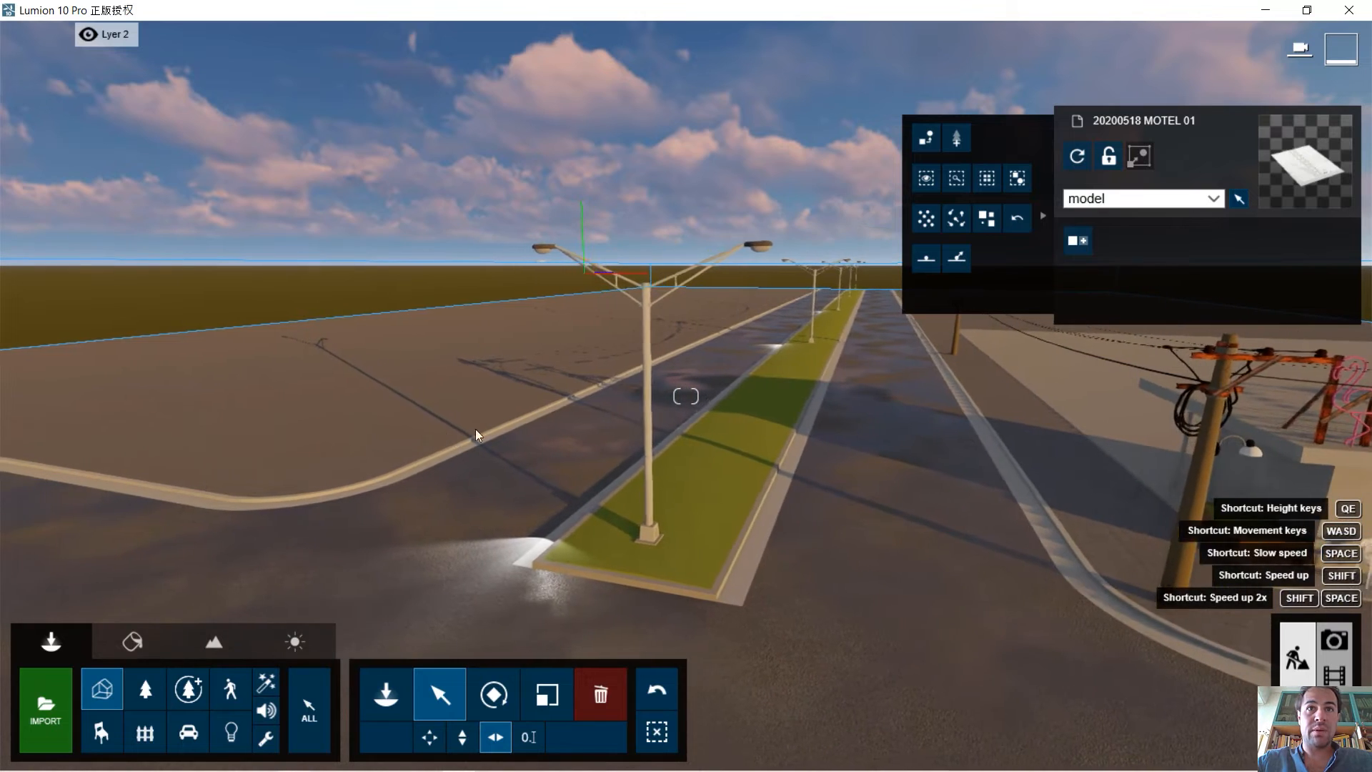
key(d)
key(w)
right_drag(529, 287, 526, 320)
key(d)
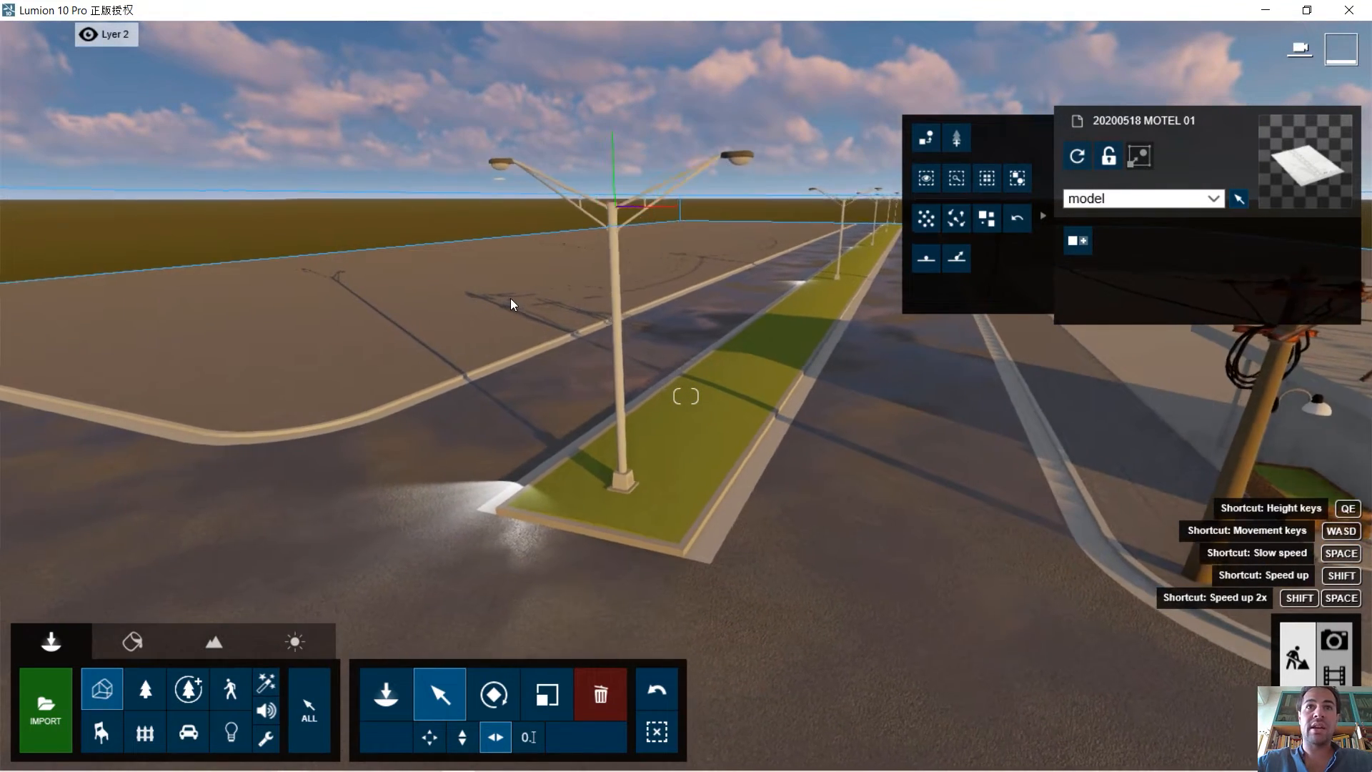
click(510, 298)
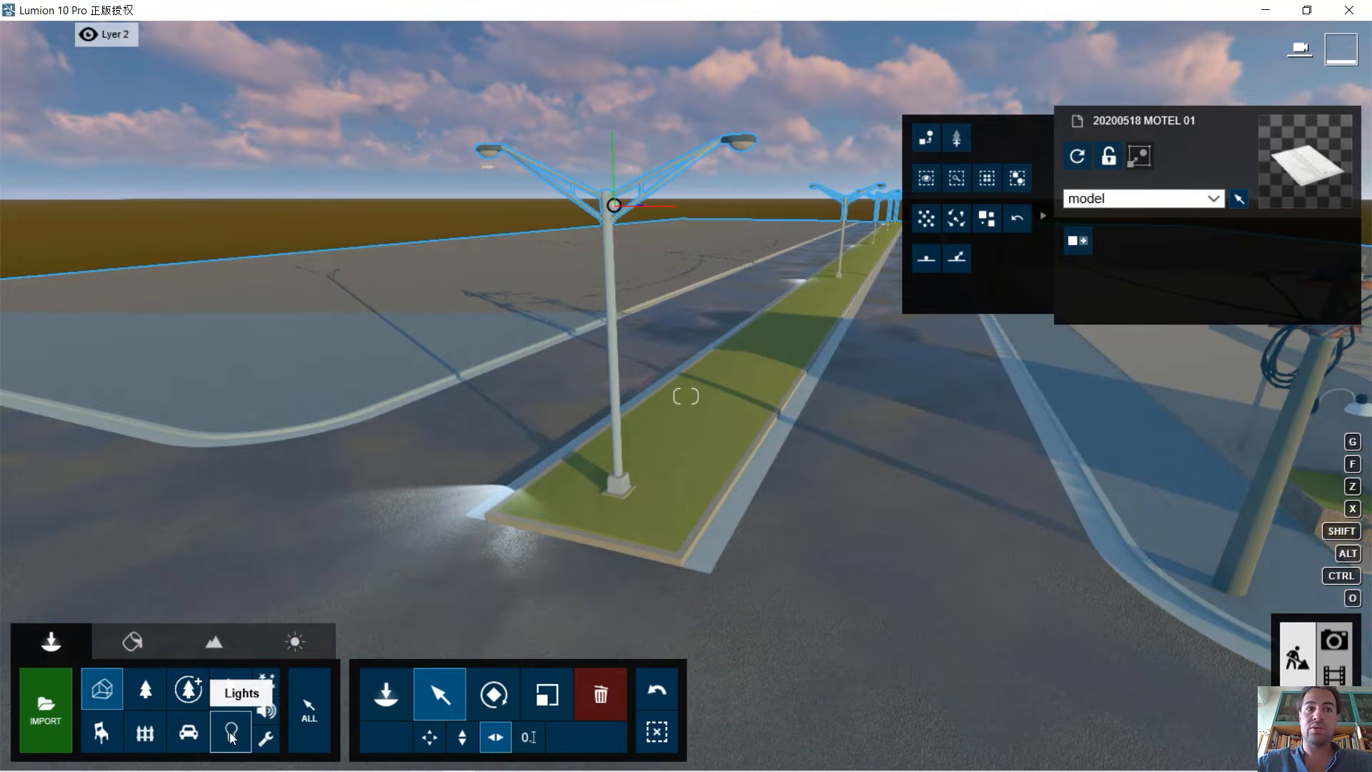
Select all Lamp03 spotlights through one of them and rotate them together to a pitch of 90° so they shine downward.
click(232, 732)
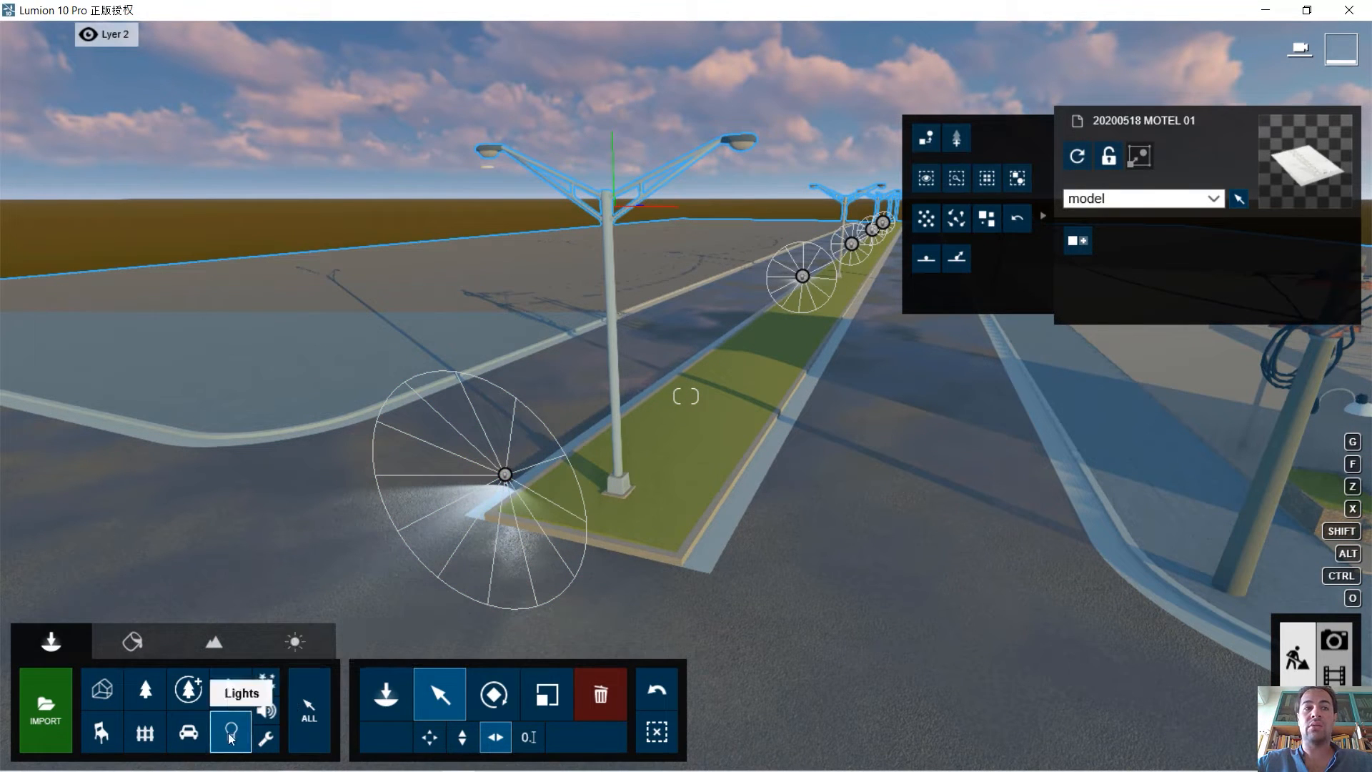
click(147, 688)
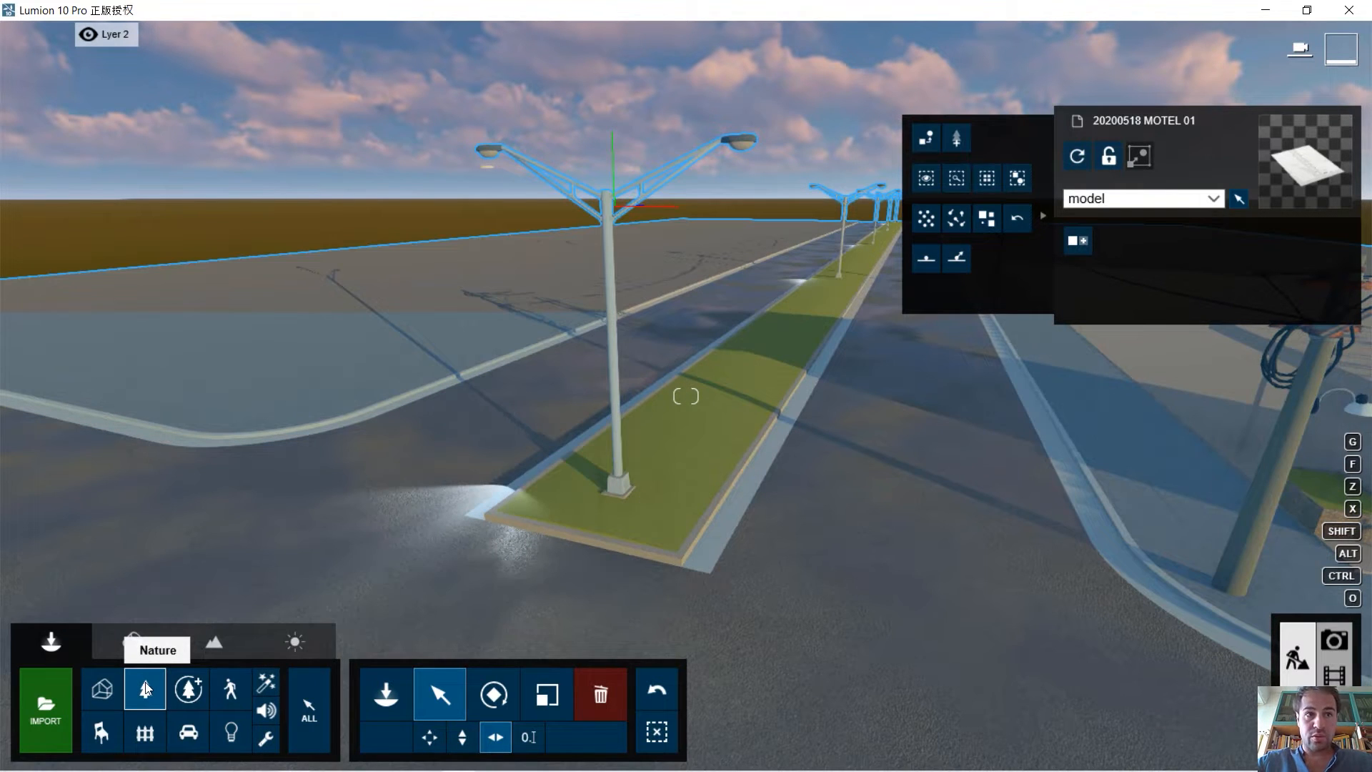
click(233, 690)
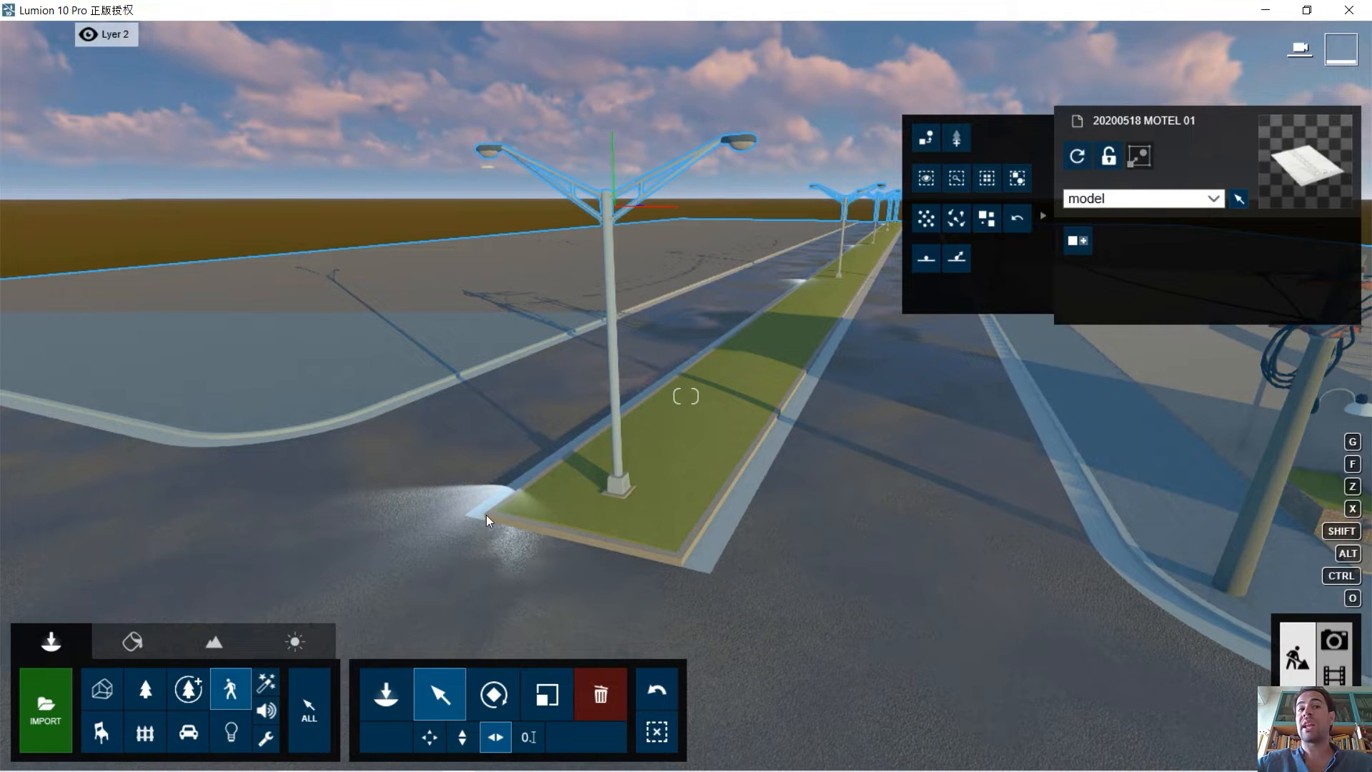
click(233, 735)
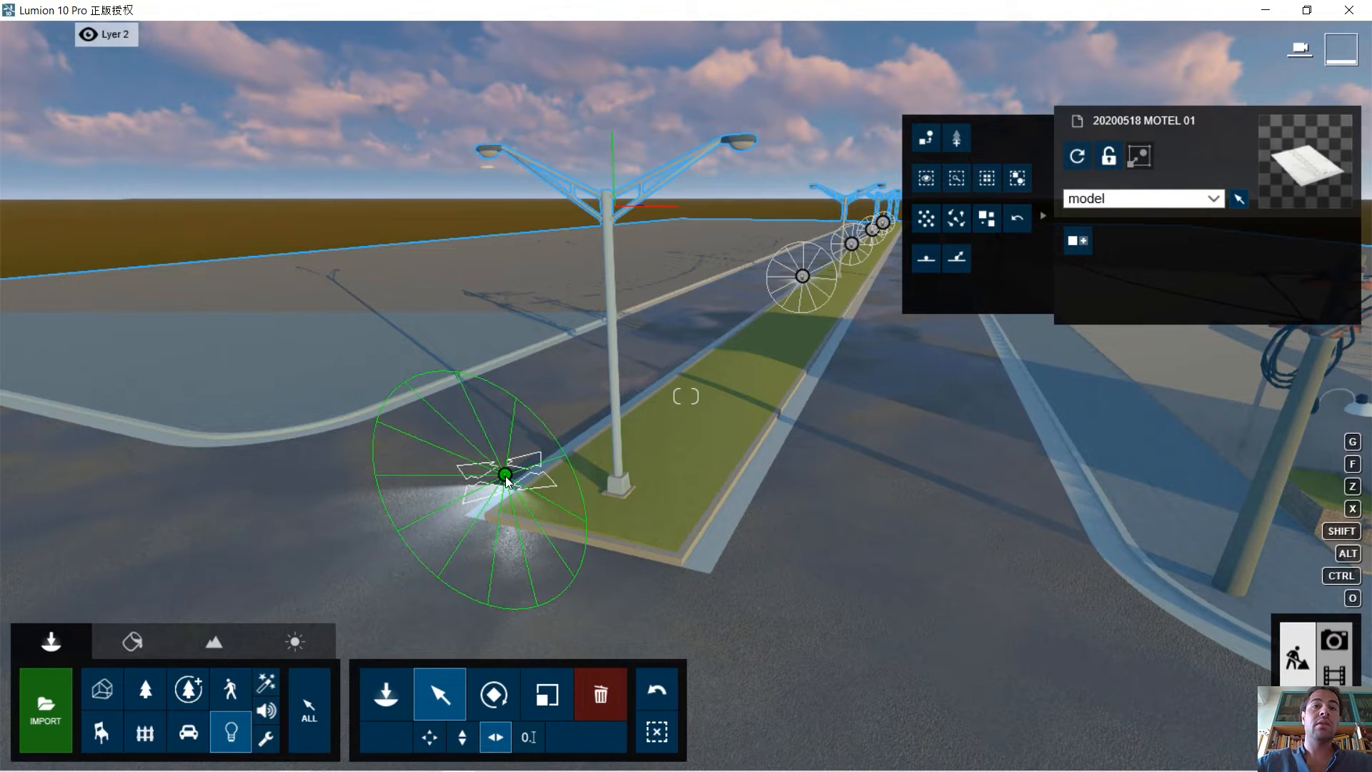
click(505, 474)
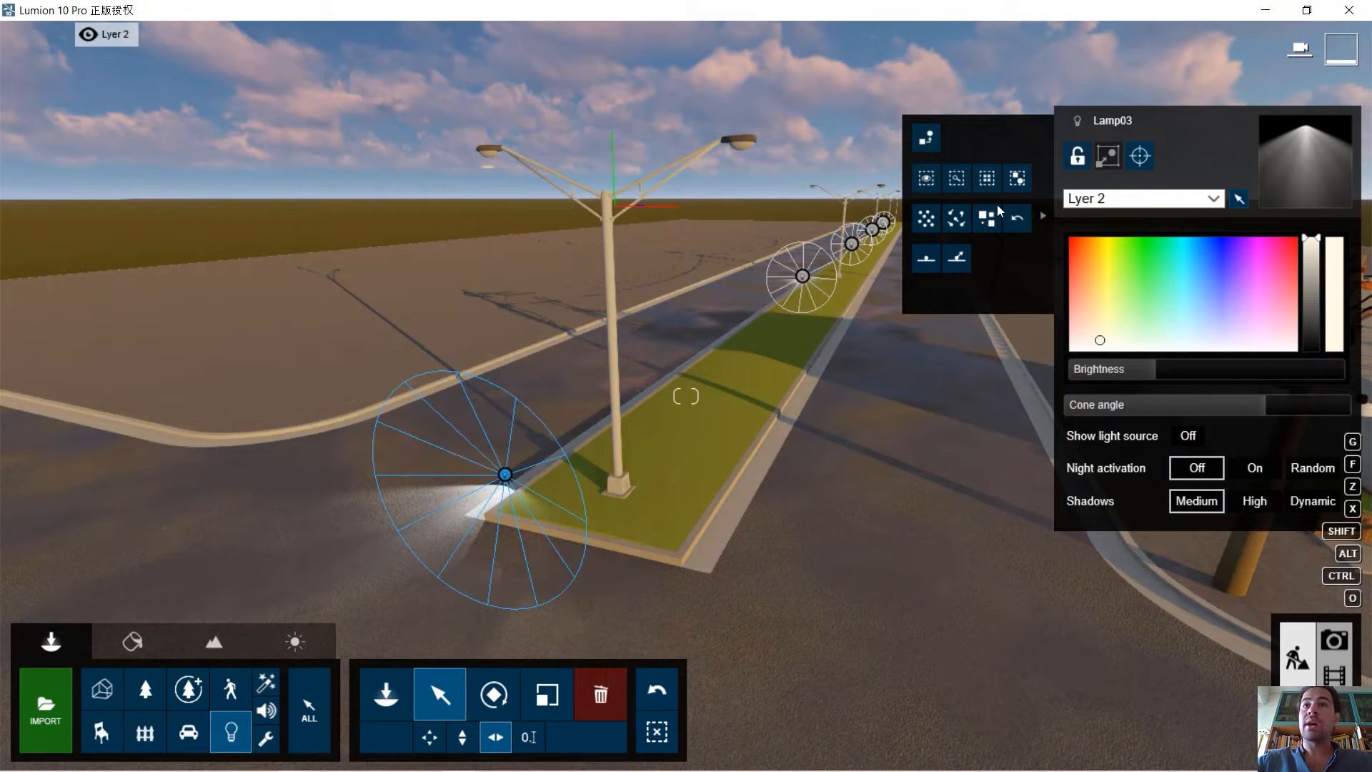
click(989, 179)
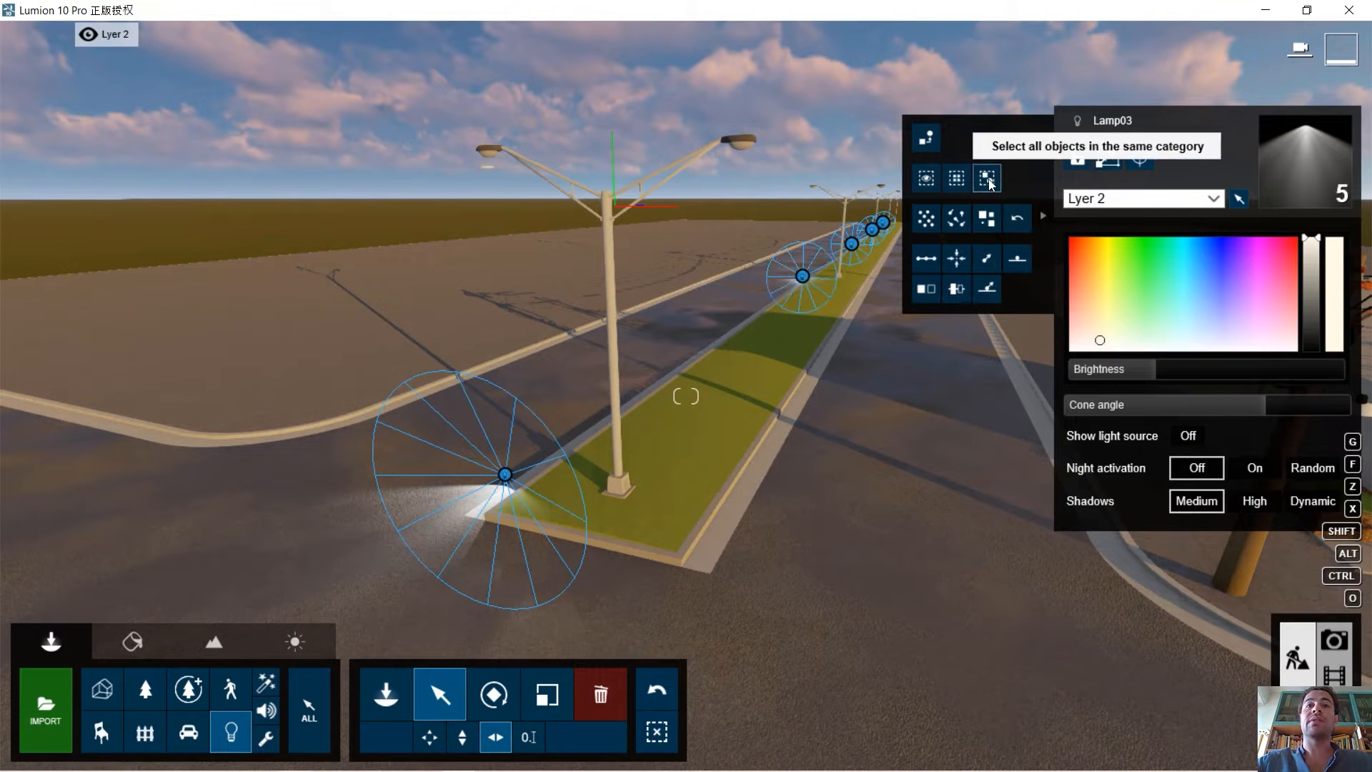
click(493, 694)
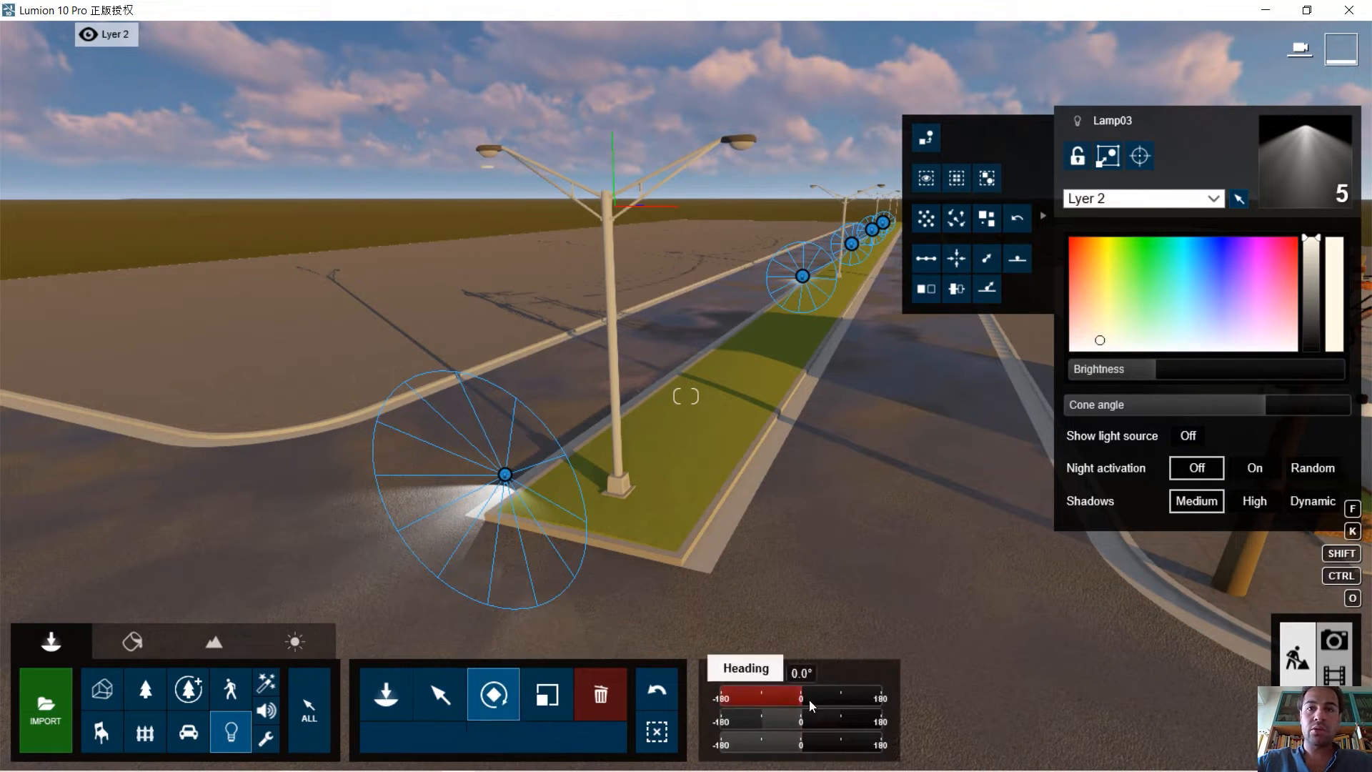
drag(804, 722, 842, 720)
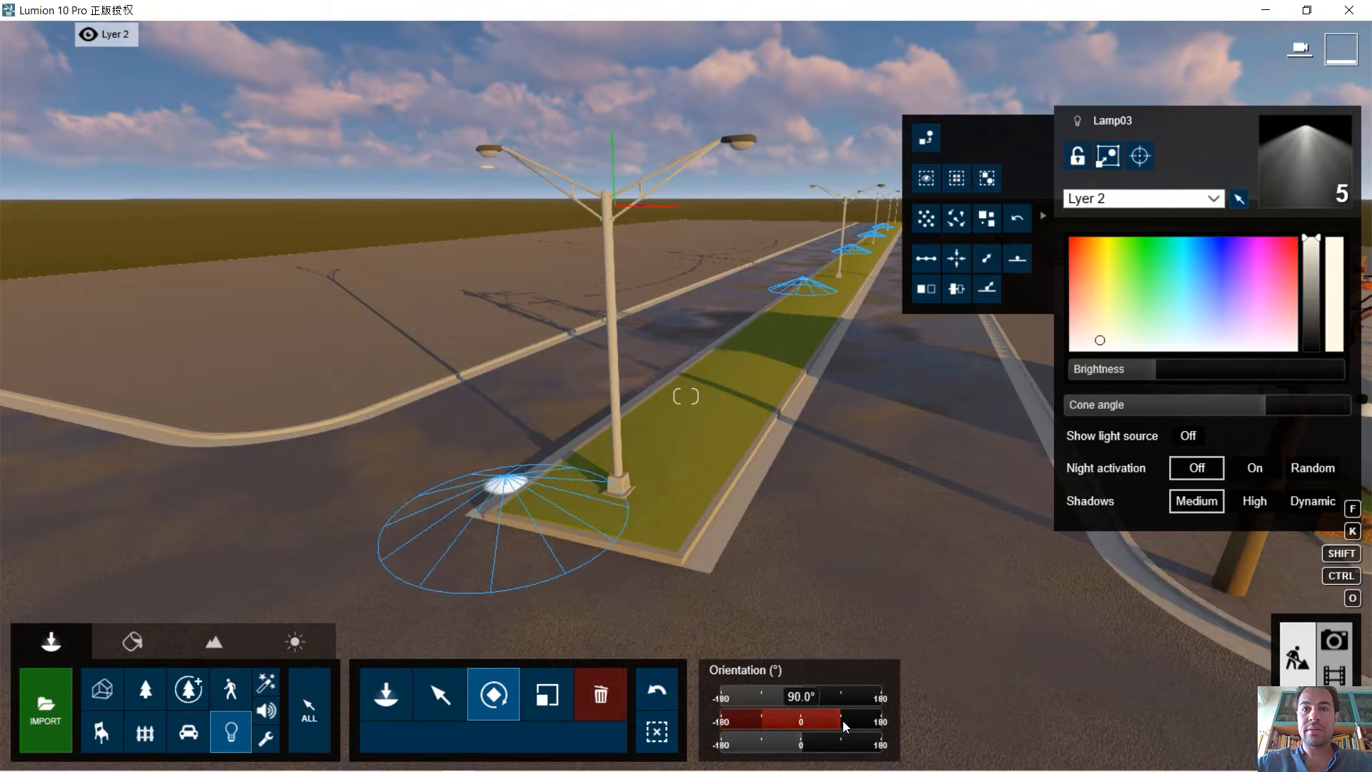
Raise the selected spotlights vertically from the ground to about the height of the street-lamp heads.
click(433, 701)
click(464, 736)
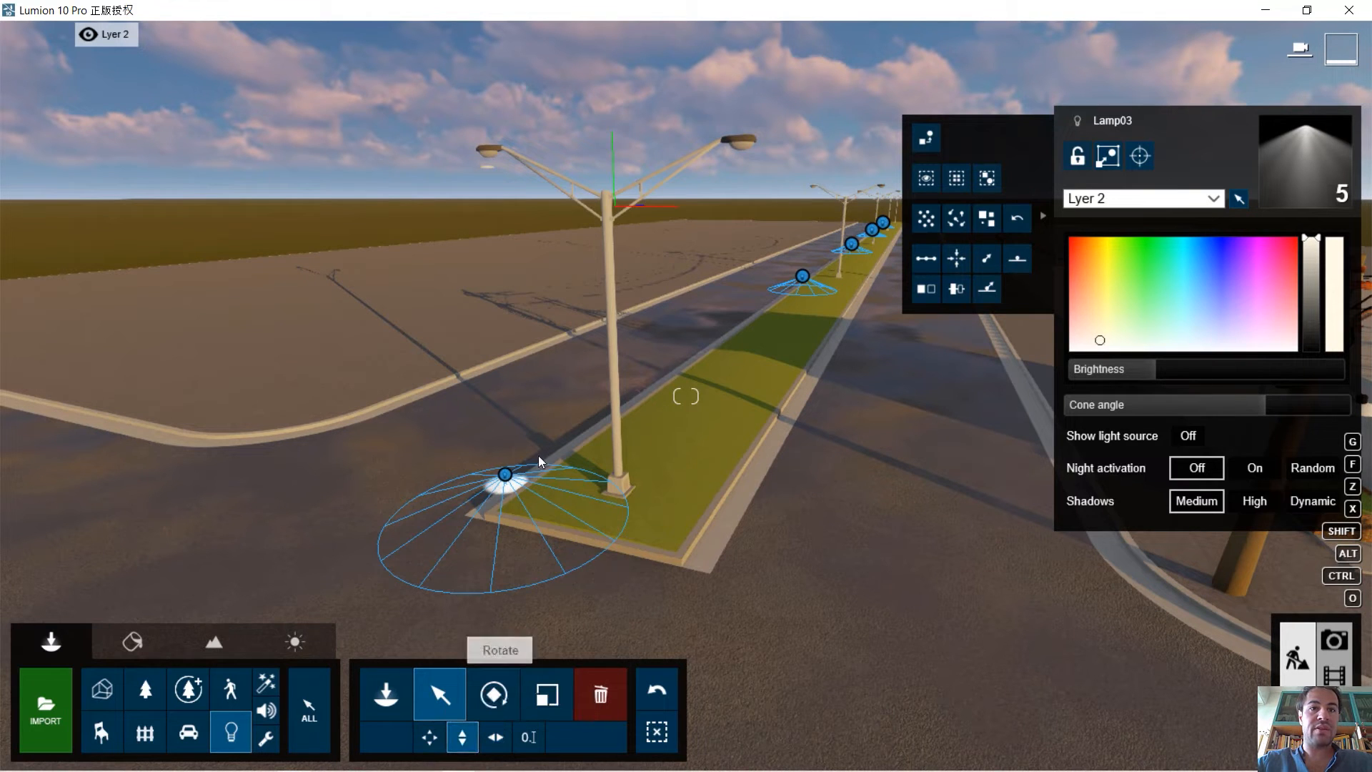
drag(504, 477, 577, 13)
key(a)
key(w)
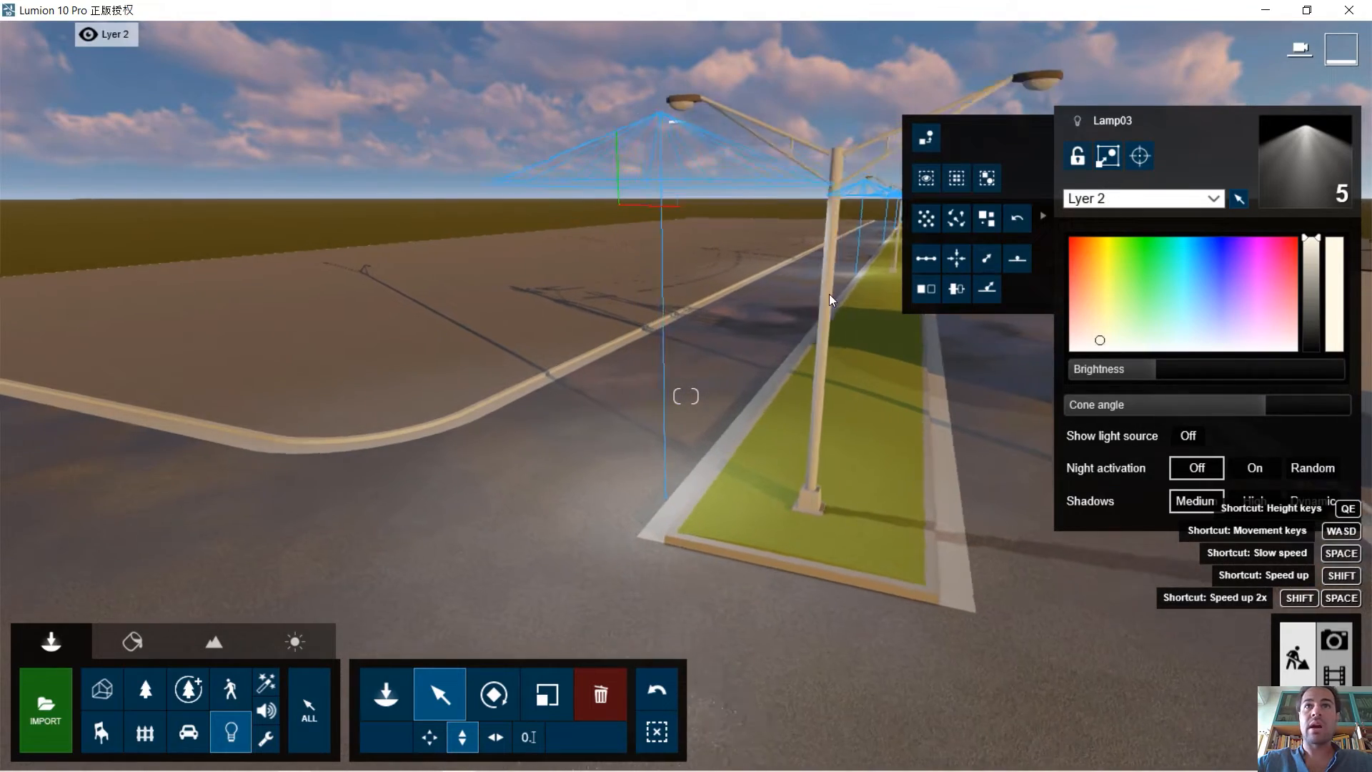
Move the selected spotlights horizontally across the median to the lamp heads on the right side of the poles.
key(a)
right_drag(775, 378, 822, 179)
key(a)
key(w)
key(d)
key(s)
key(a)
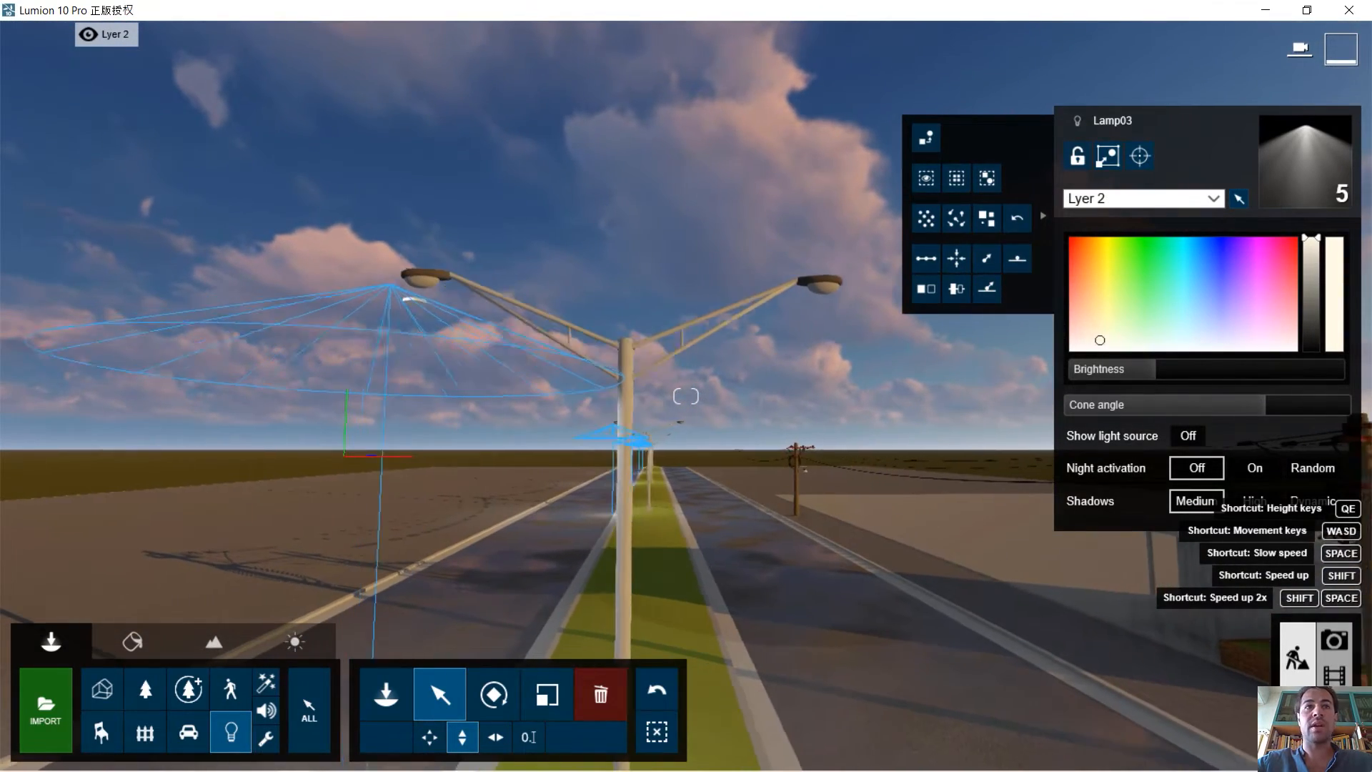
click(495, 736)
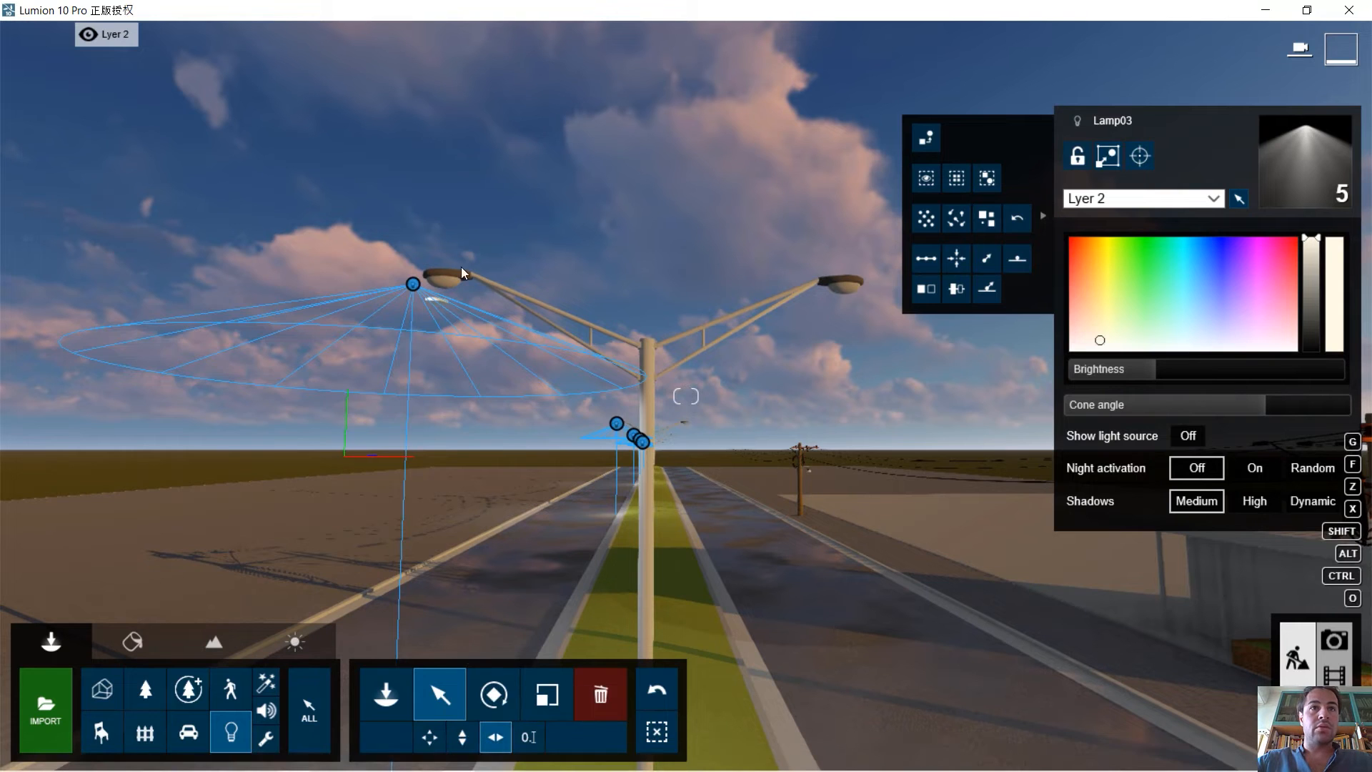
drag(419, 285, 833, 301)
Shift the selected spotlights horizontally along the street so they line up with the lamp head seen end-on.
key(w)
right_drag(815, 396, 825, 347)
key(s)
key(d)
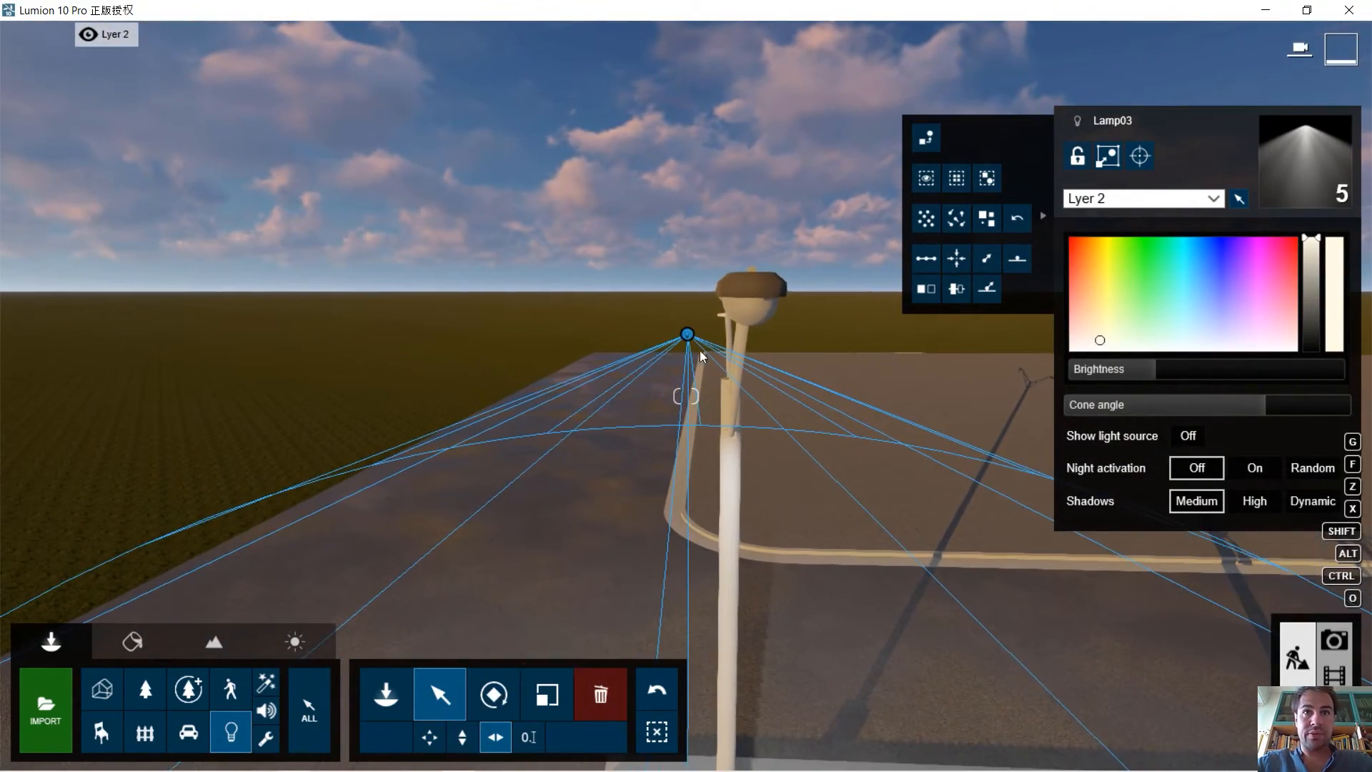
drag(684, 338, 754, 330)
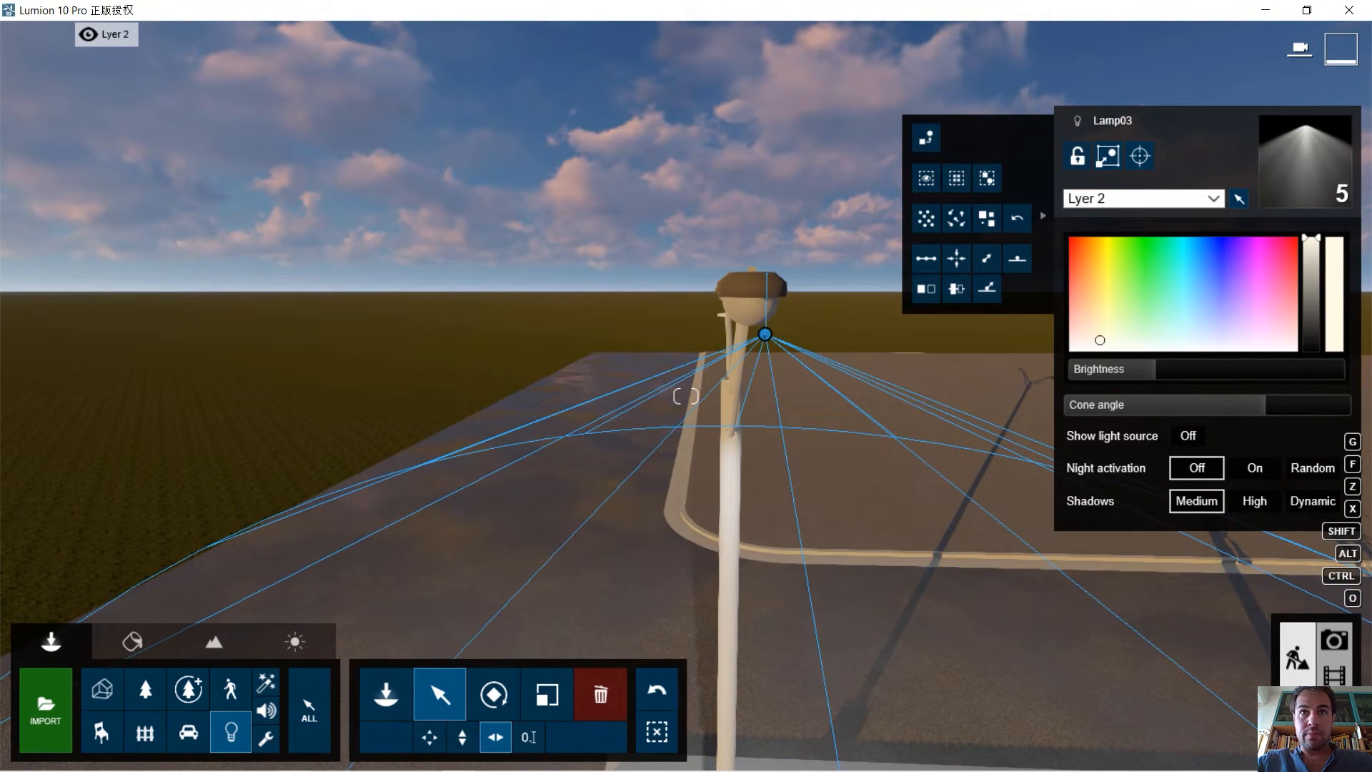
Nudge the selected spotlights sideways at the same height toward the centre of the lamp bulb.
right_drag(765, 334, 940, 284)
key(a)
key(w)
key(a)
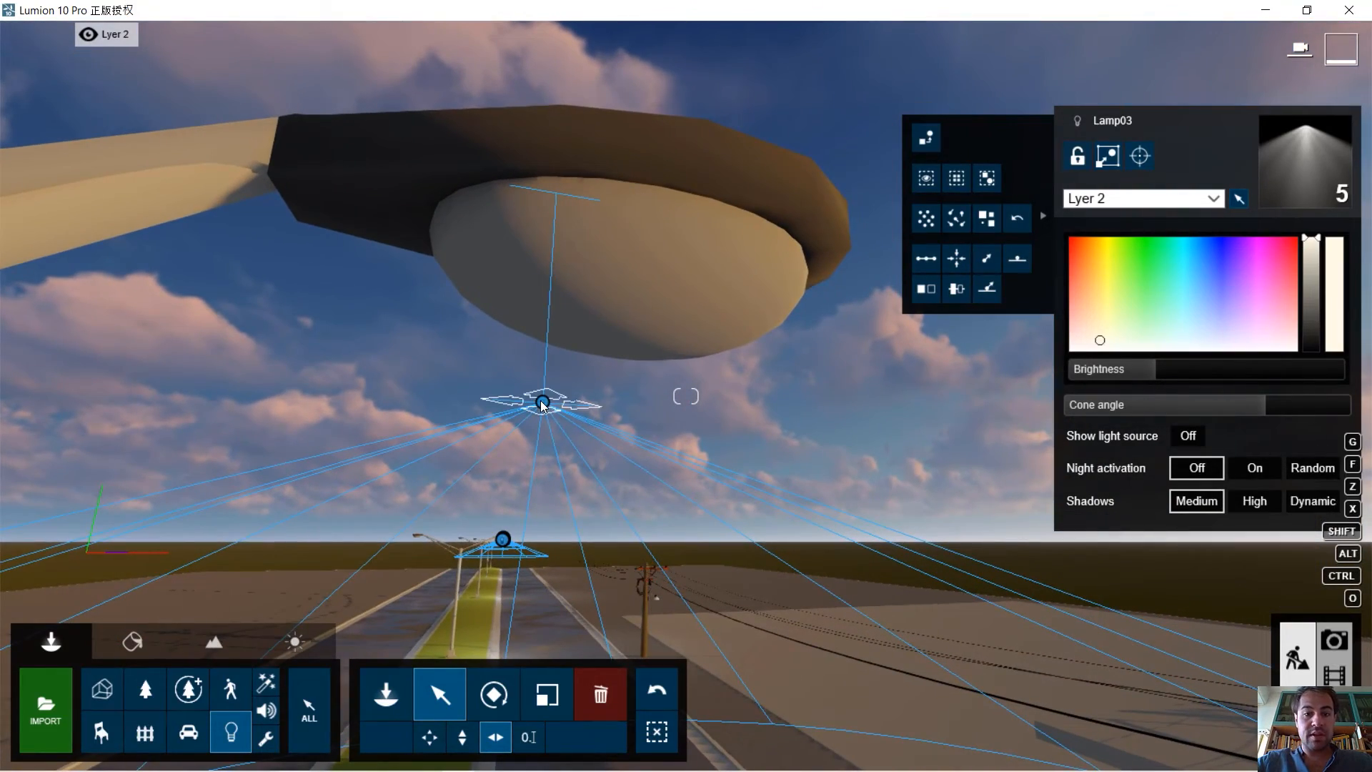
key(x)
drag(541, 400, 584, 402)
Centre the selected spotlights on the right lamp head as seen from directly above.
key(s)
right_drag(603, 367, 663, 553)
key(s)
key(s)
key(w)
key(w)
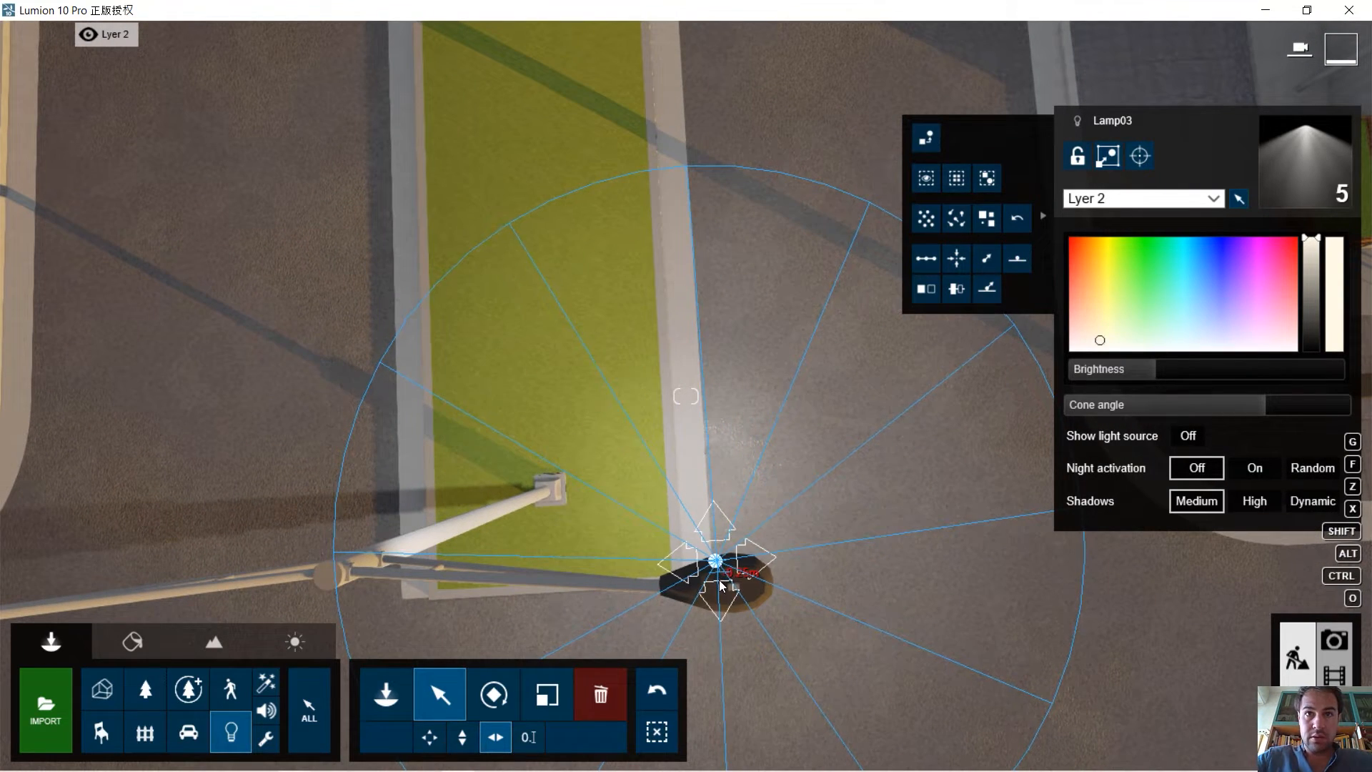
mouse_move(719, 580)
mouse_down()
mouse_move(729, 571)
mouse_move(730, 587)
mouse_up()
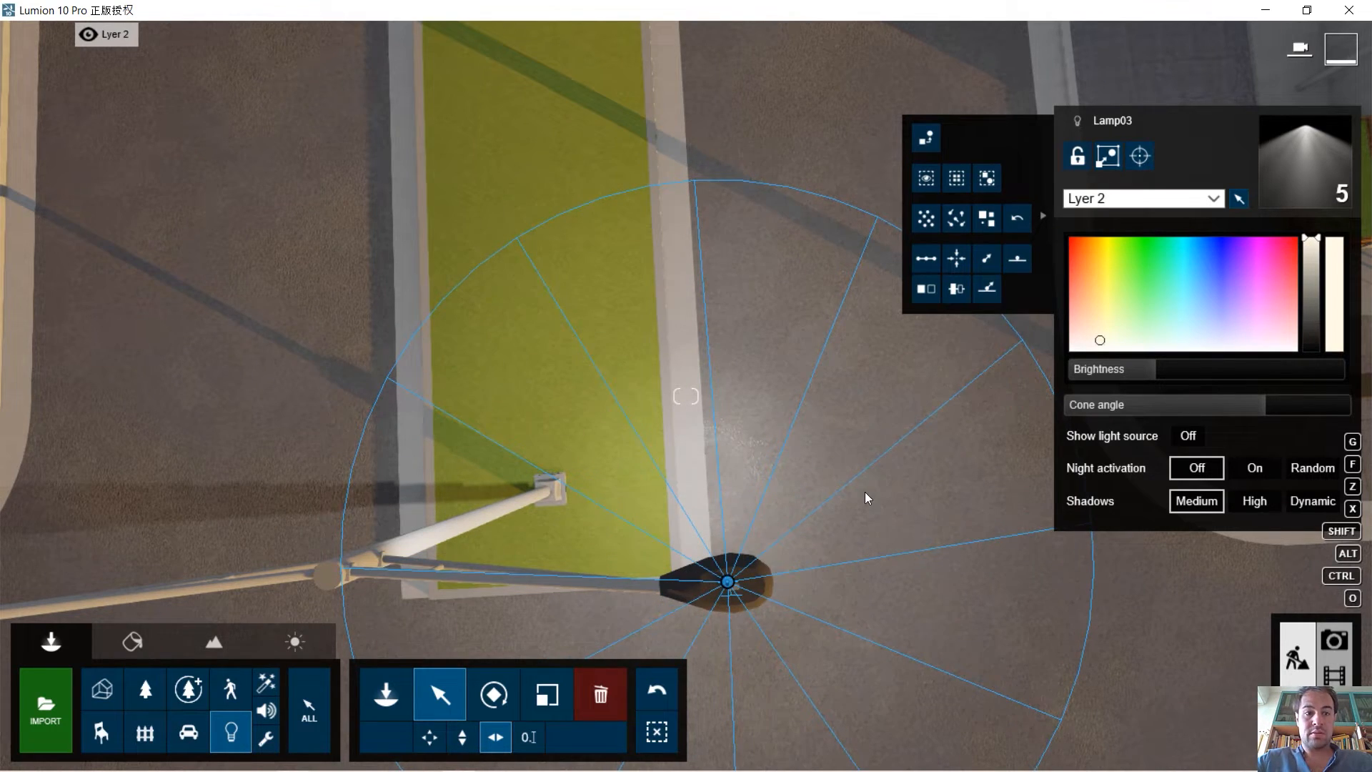
Examine from above and from the side how the spotlights align with the street-lamp heads at the median's end.
key(s)
key(a)
key(w)
key(d)
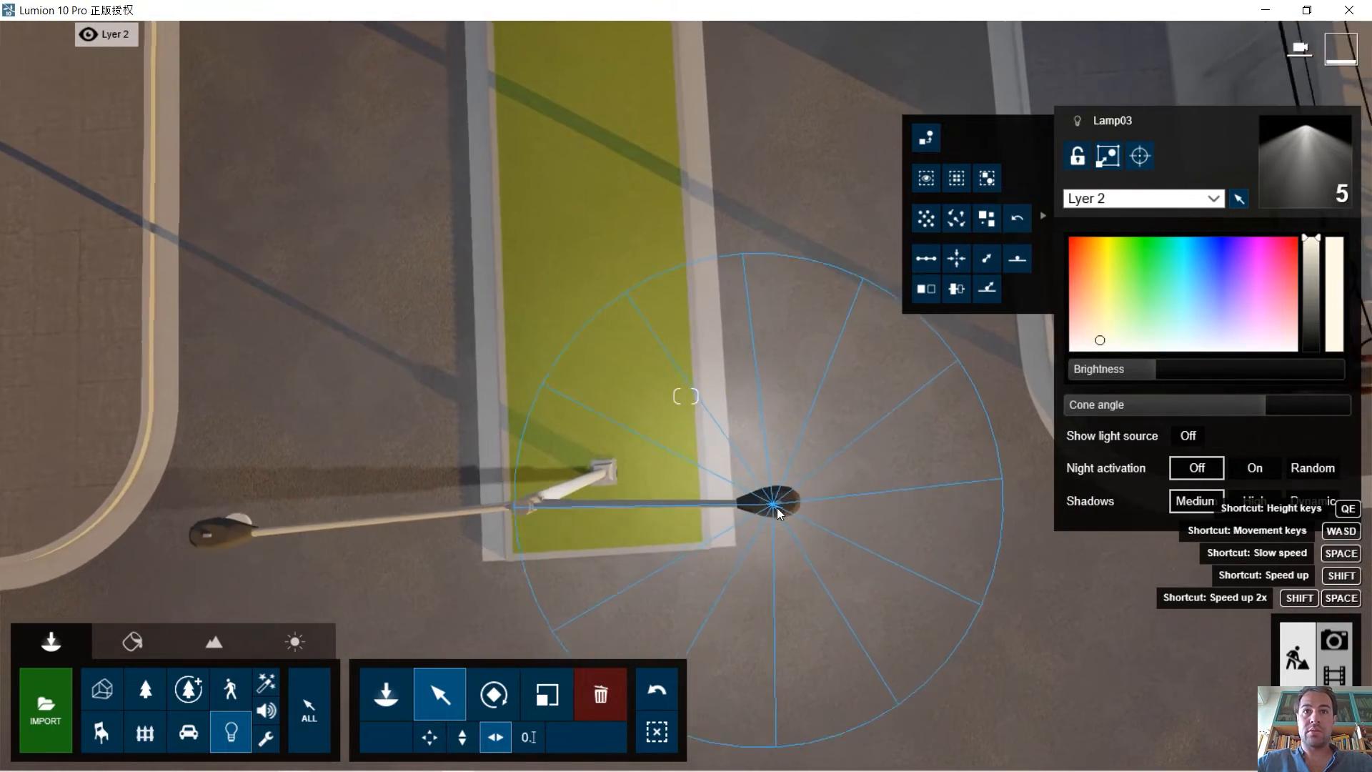
key(a)
key(s)
key(w)
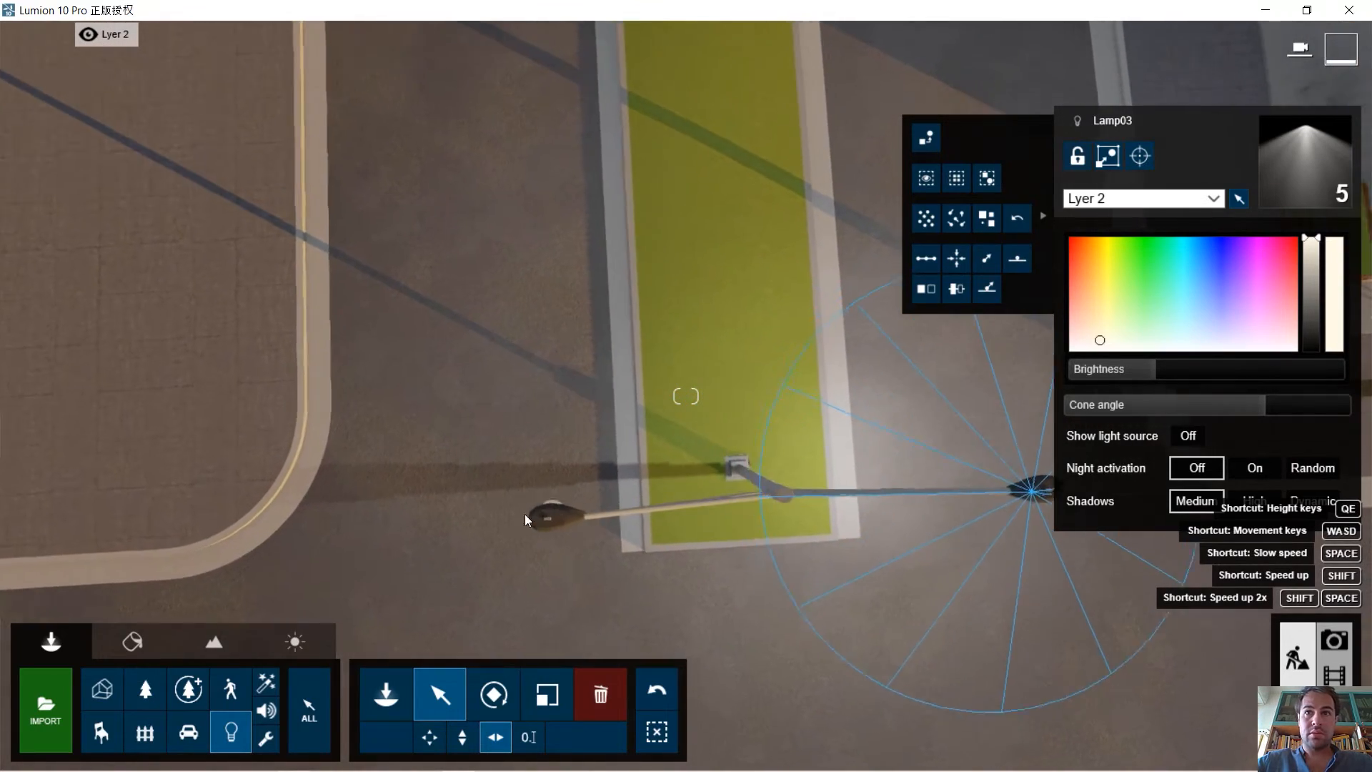
key(w)
key(d)
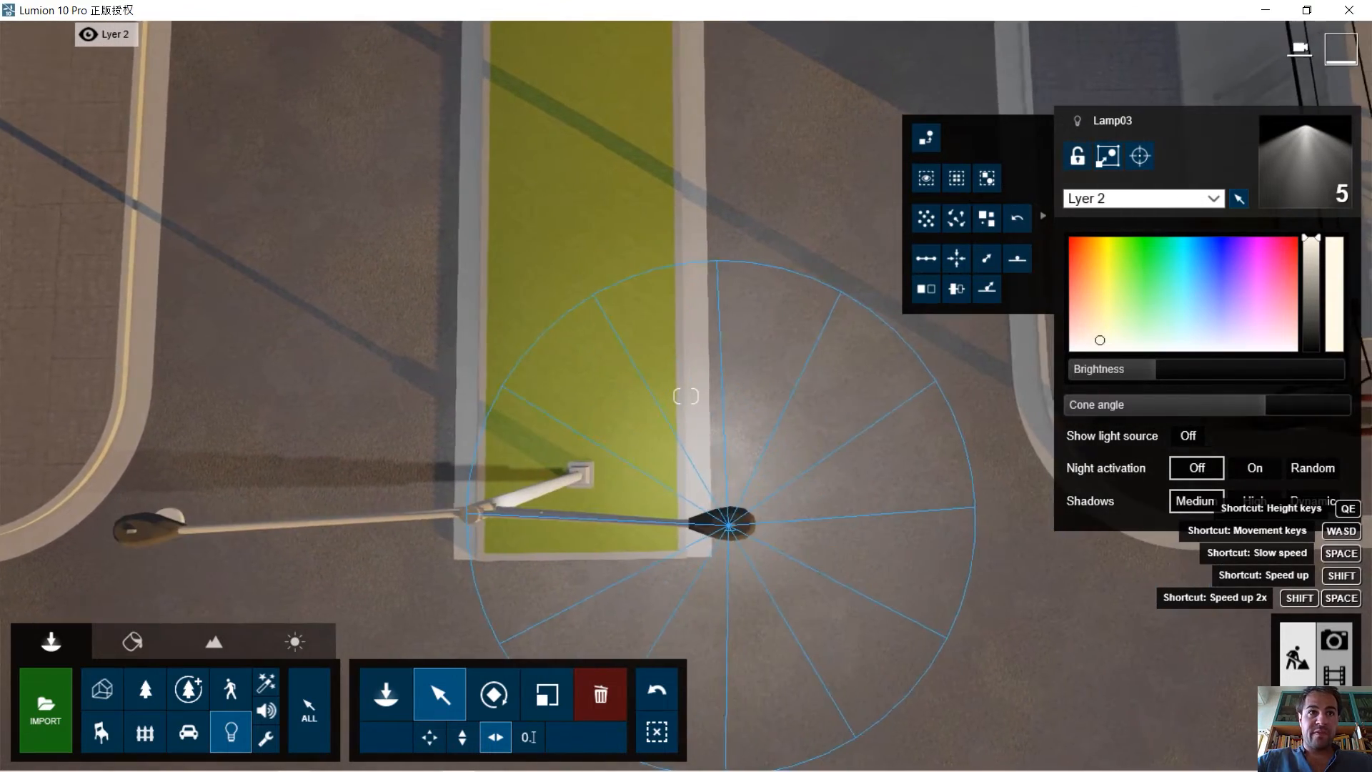
key(d)
key(a)
right_drag(686, 396, 486, 390)
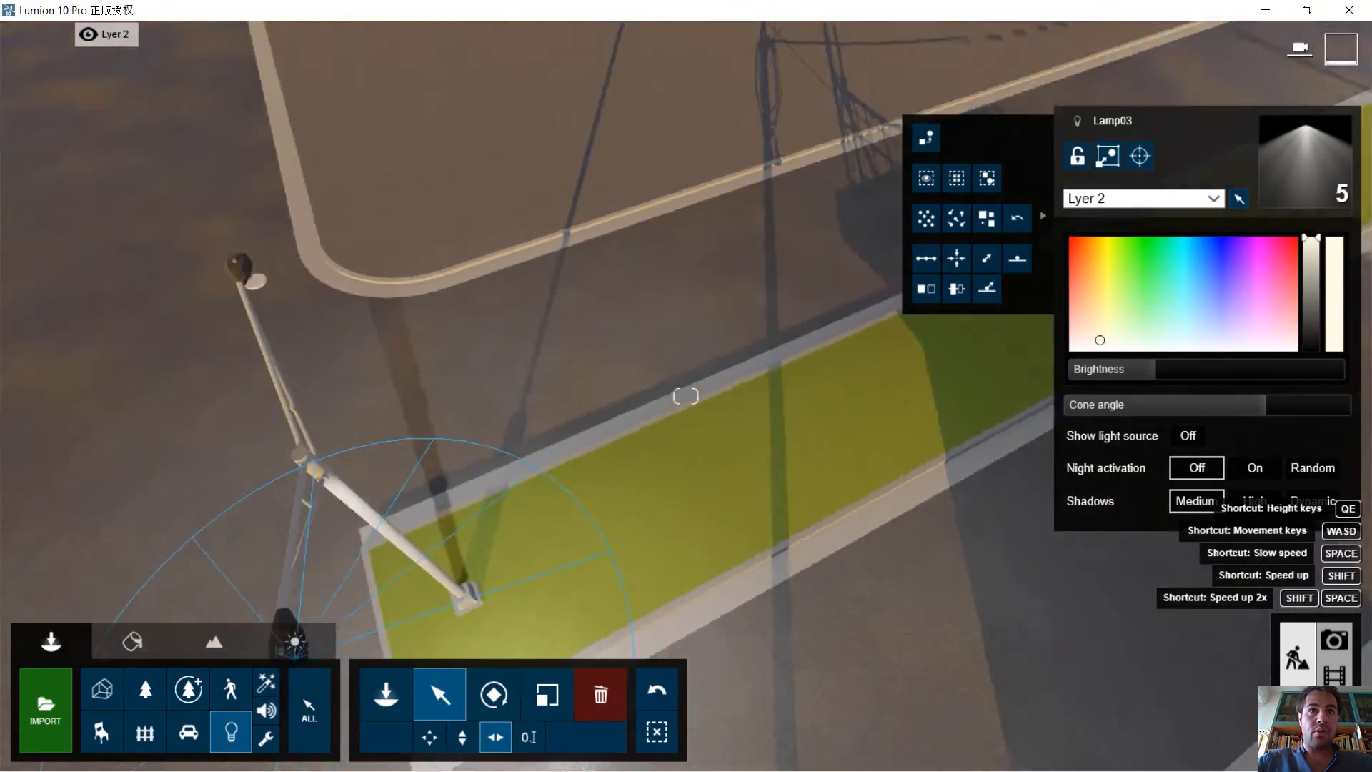
key(s)
right_drag(793, 390, 693, 466)
key(a)
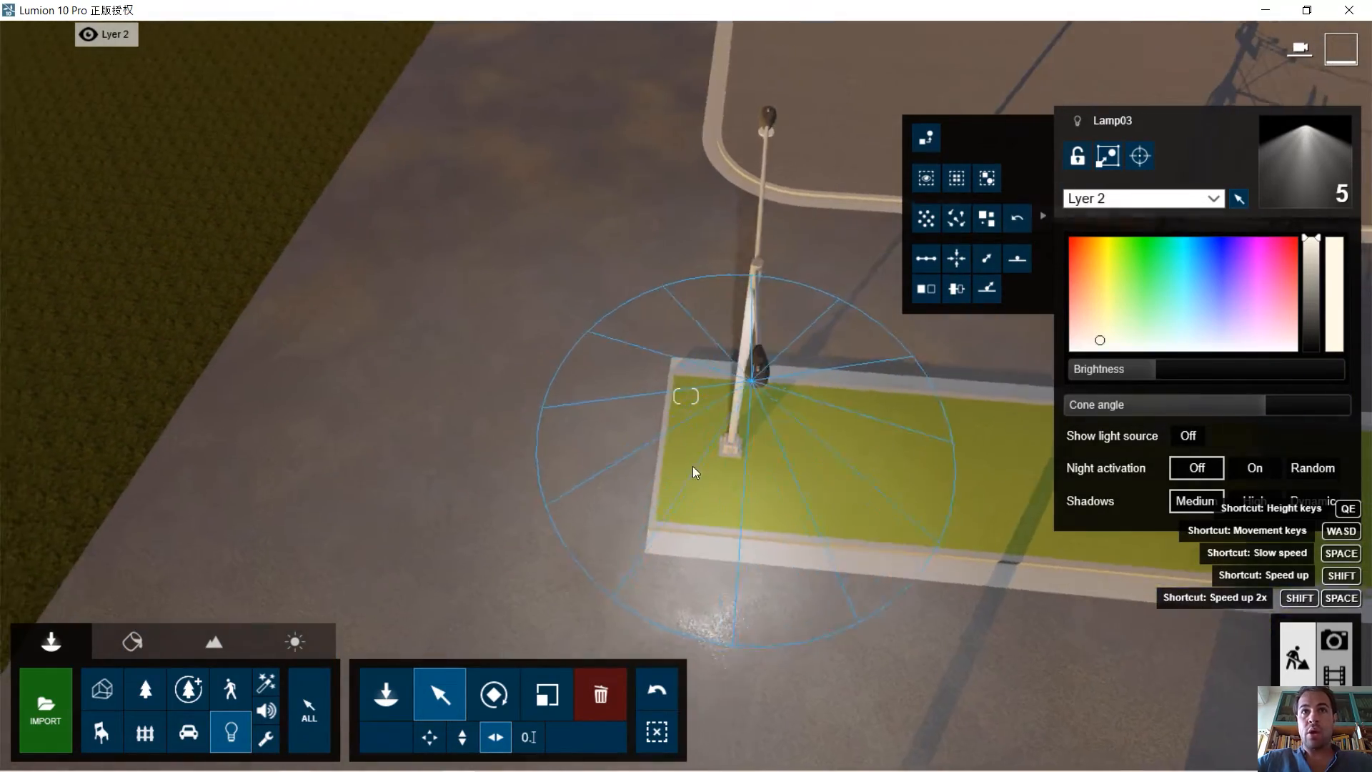
Examine the right-hand spotlights along the median and the unlit left lamp heads from above and down the street.
key(a)
right_drag(586, 457, 733, 505)
key(s)
key(d)
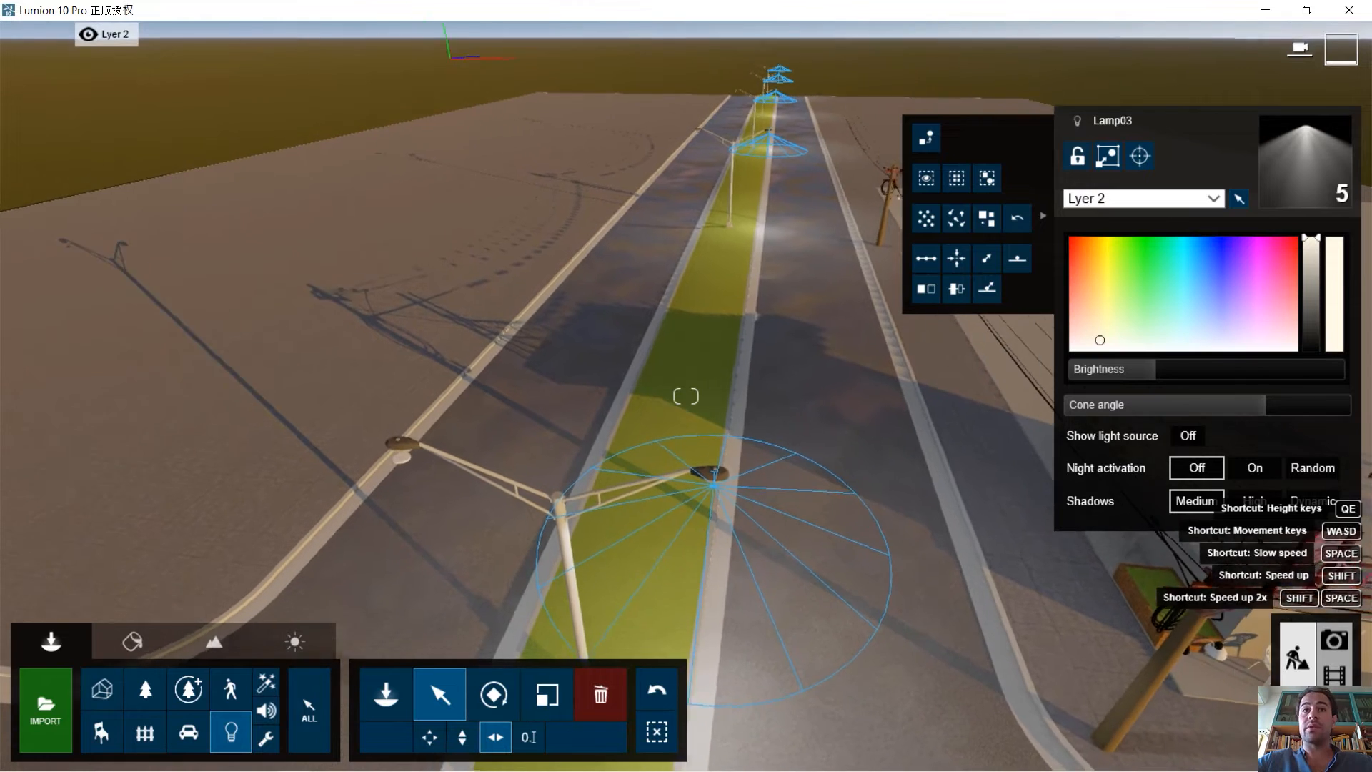
right_drag(847, 504, 822, 496)
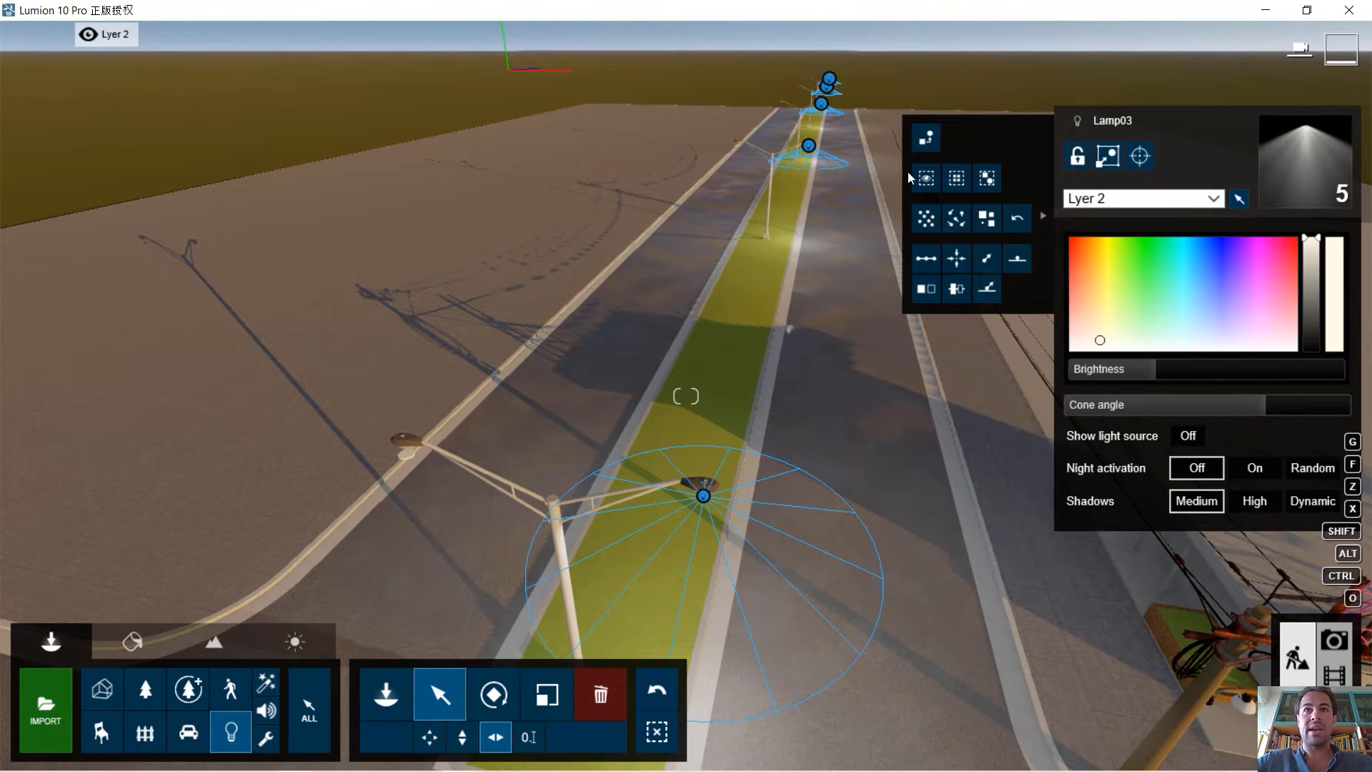
key(a)
key(w)
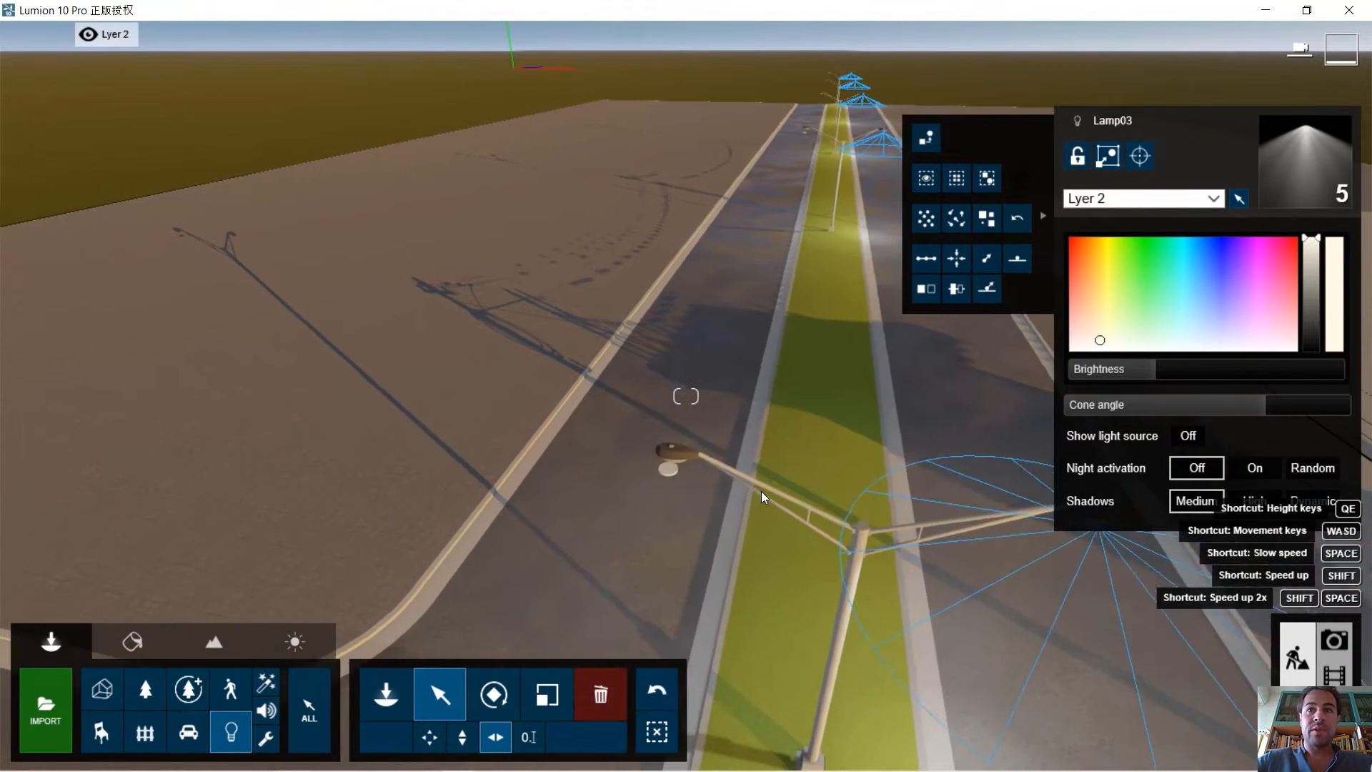
key(s)
key(a)
right_drag(806, 487, 860, 507)
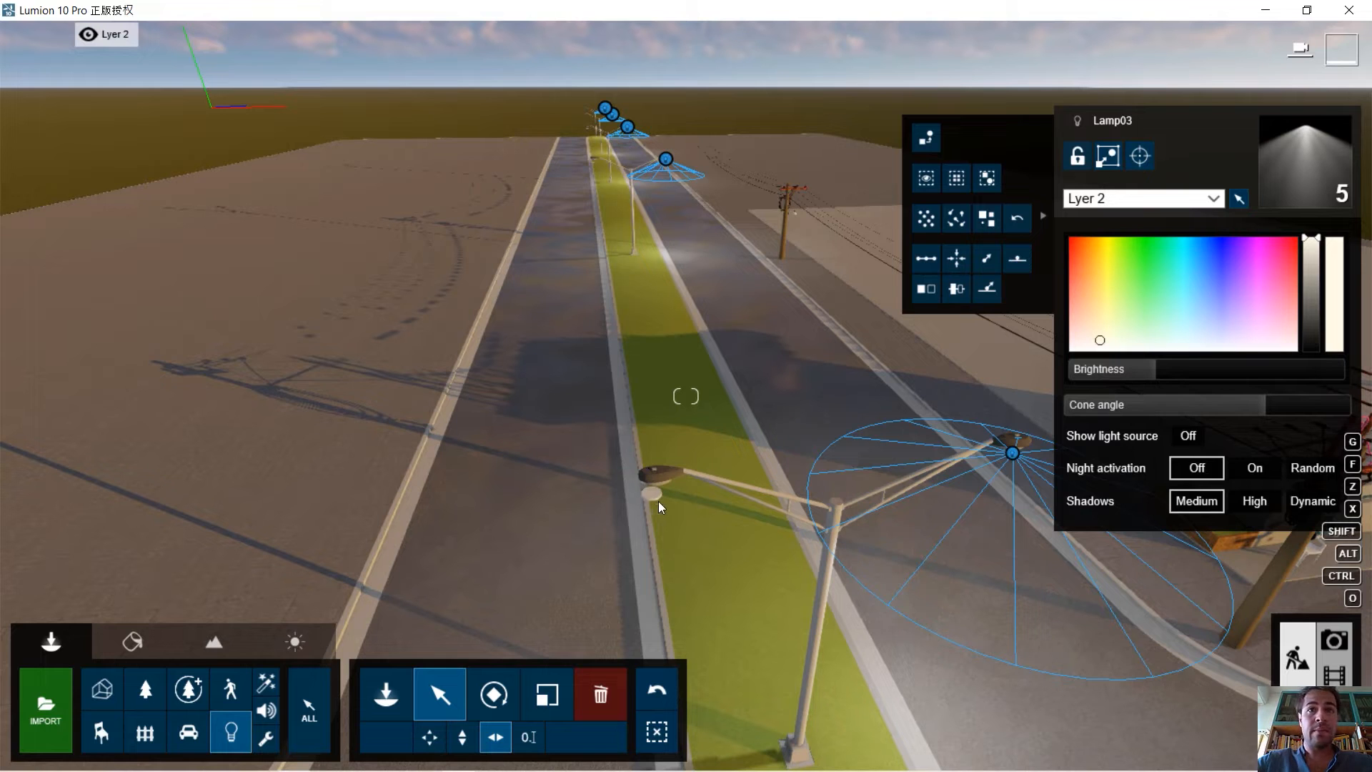
Place Lamp03 spotlights on all the nodes of the imported left street-light model.
click(102, 687)
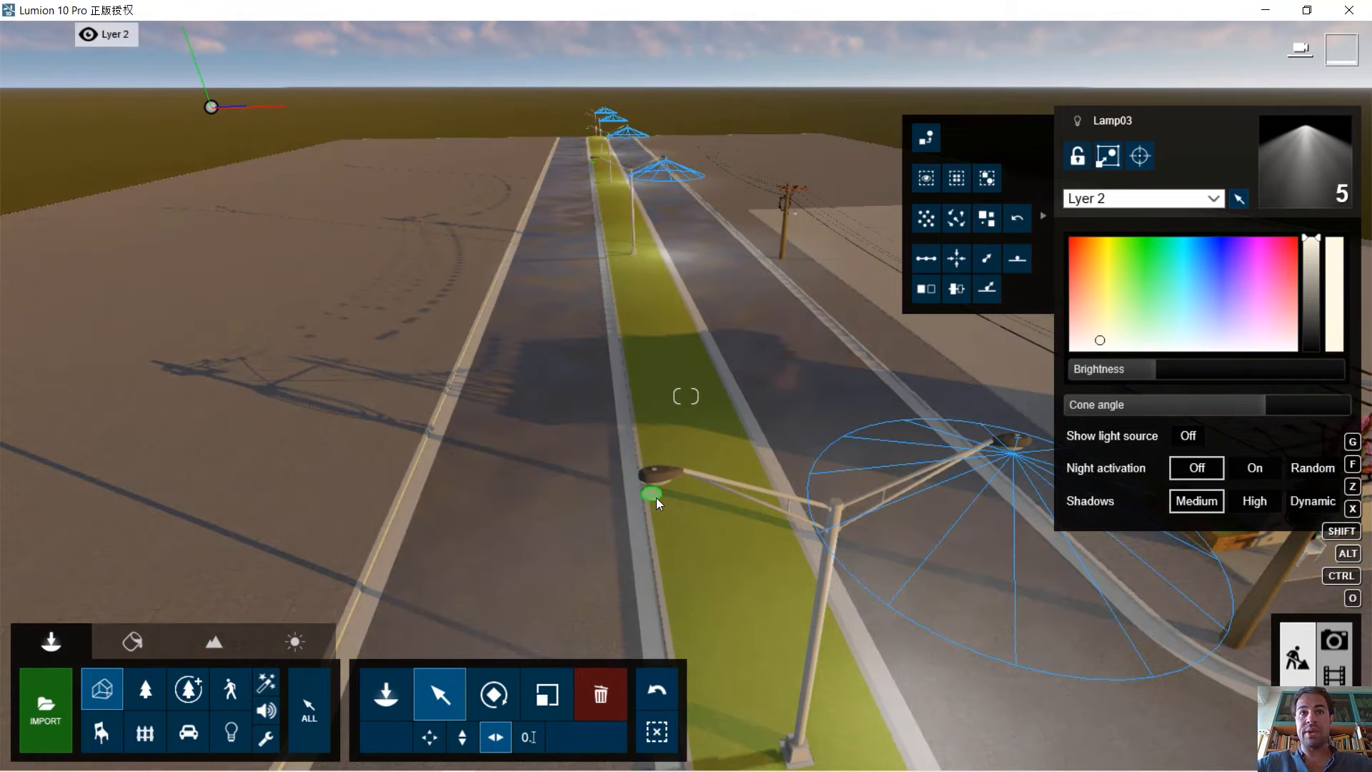
click(654, 495)
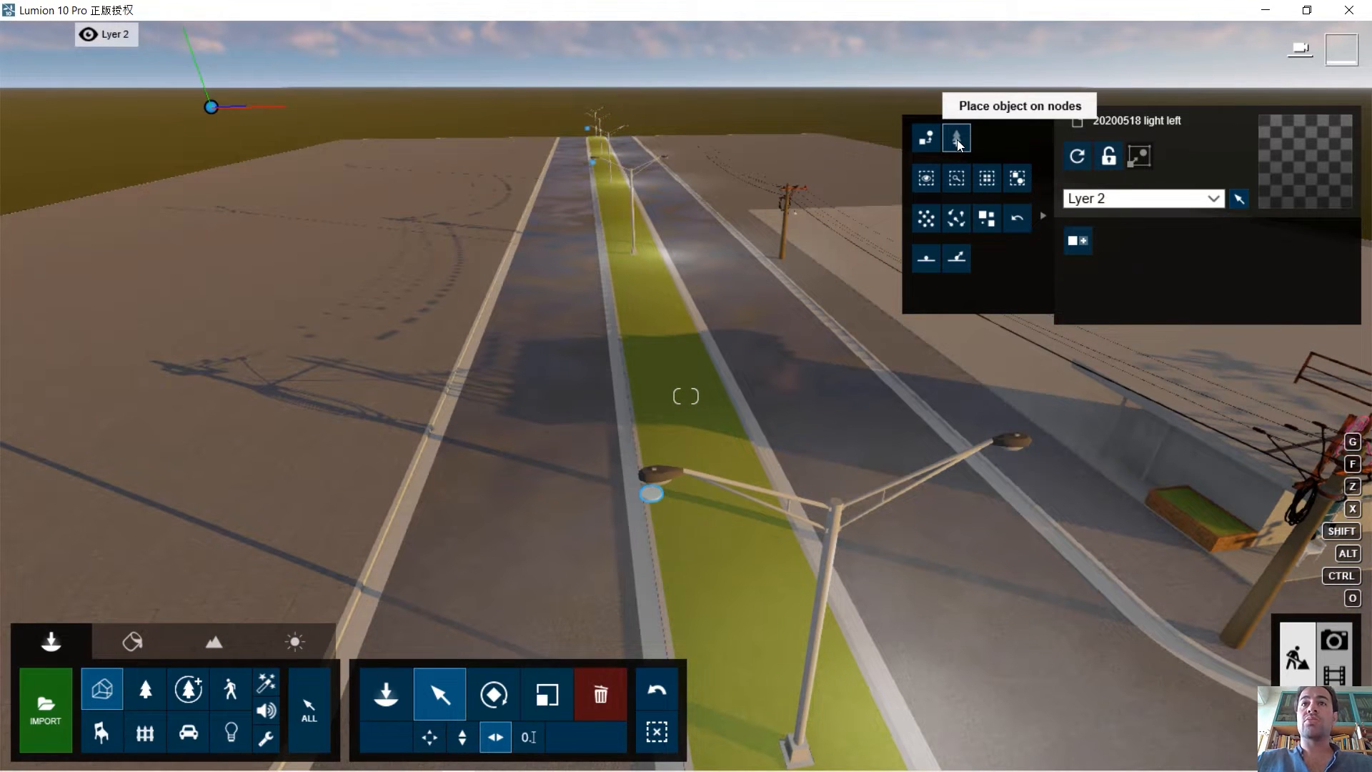
click(957, 139)
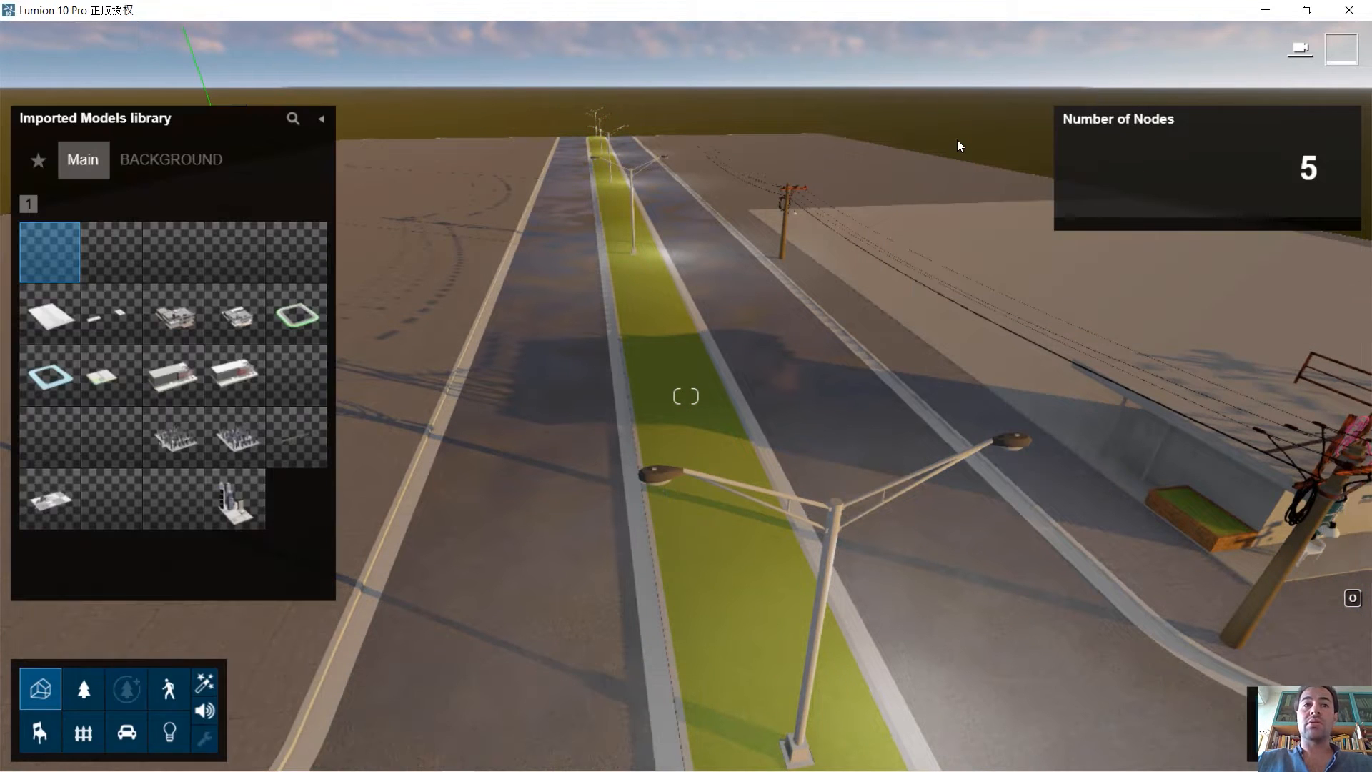
click(172, 726)
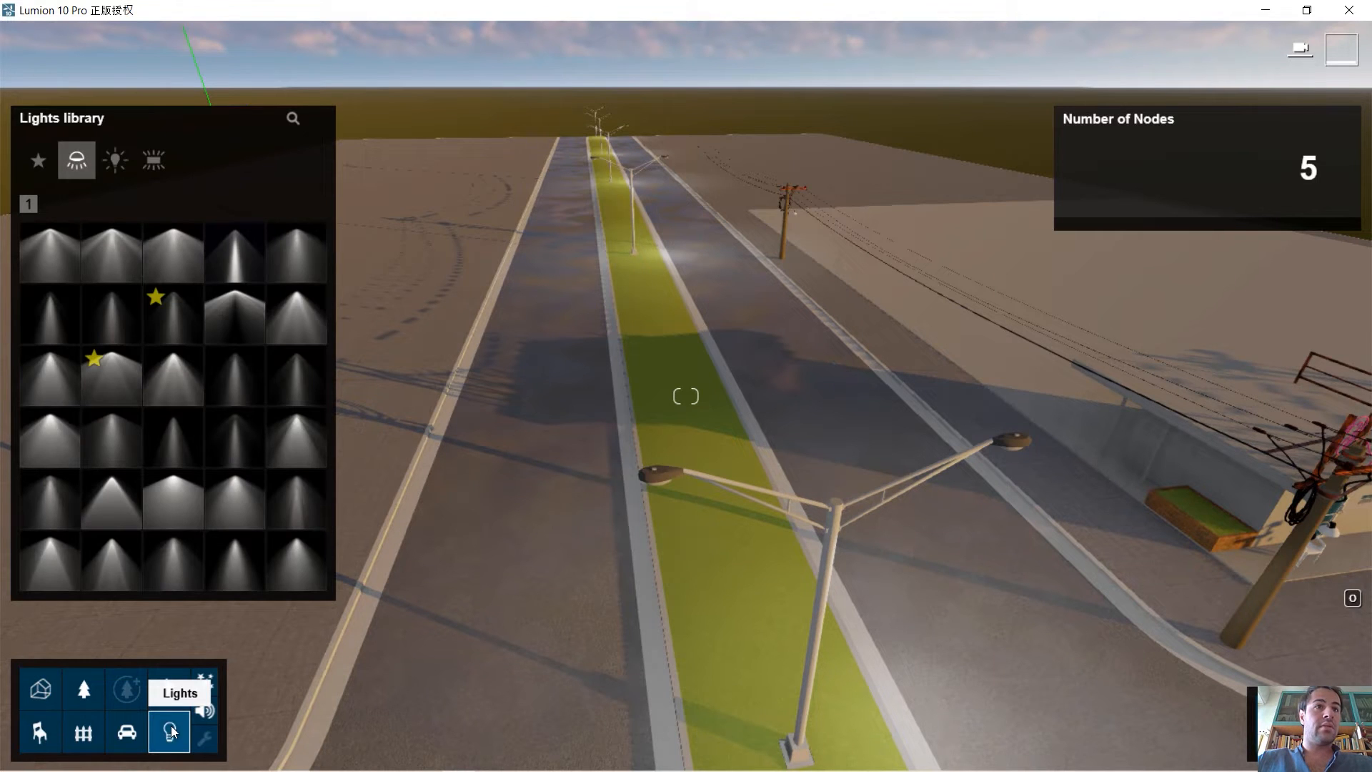
click(181, 269)
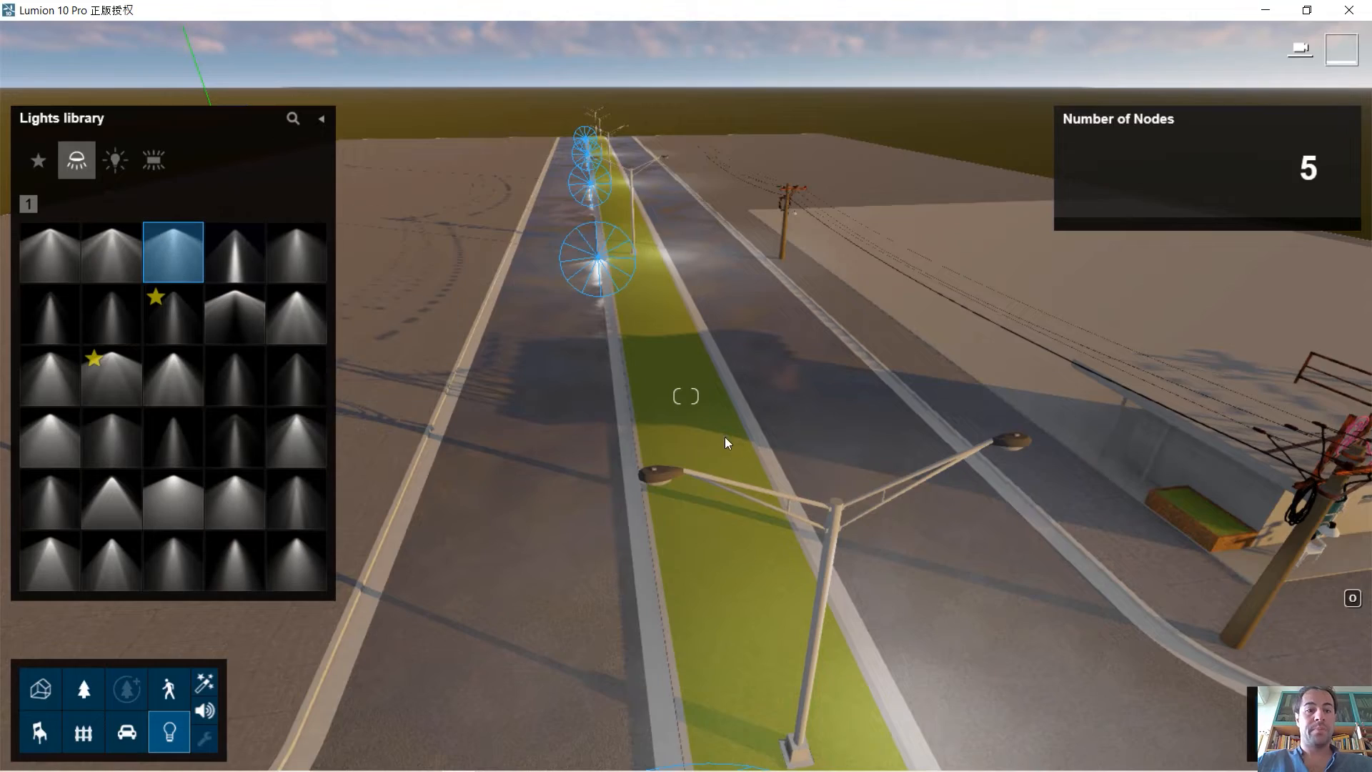
right_drag(726, 437, 800, 460)
key(w)
key(s)
click(1277, 723)
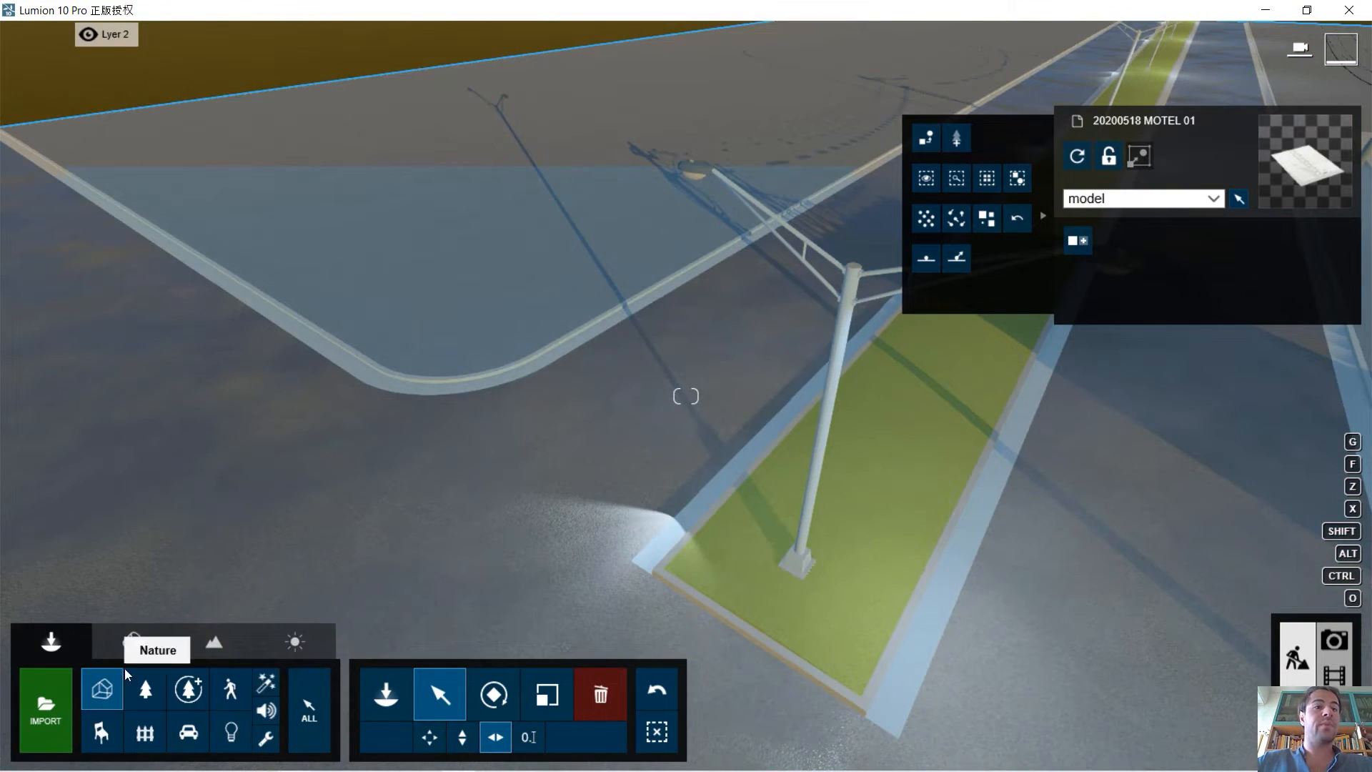
Select one of the sideways-pointing Lamp03 spotlights at the median's end and extend the selection to every similar light.
click(107, 692)
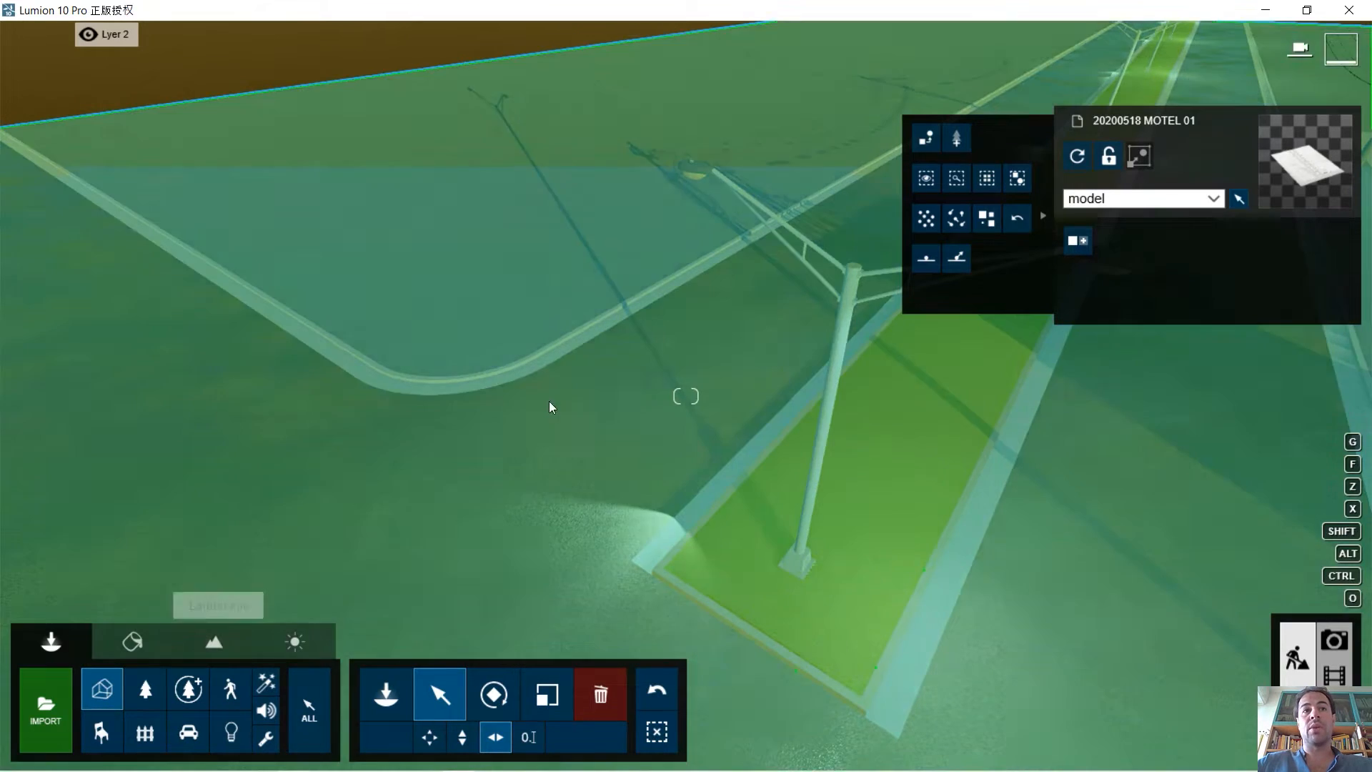
right_drag(444, 431, 413, 493)
click(239, 731)
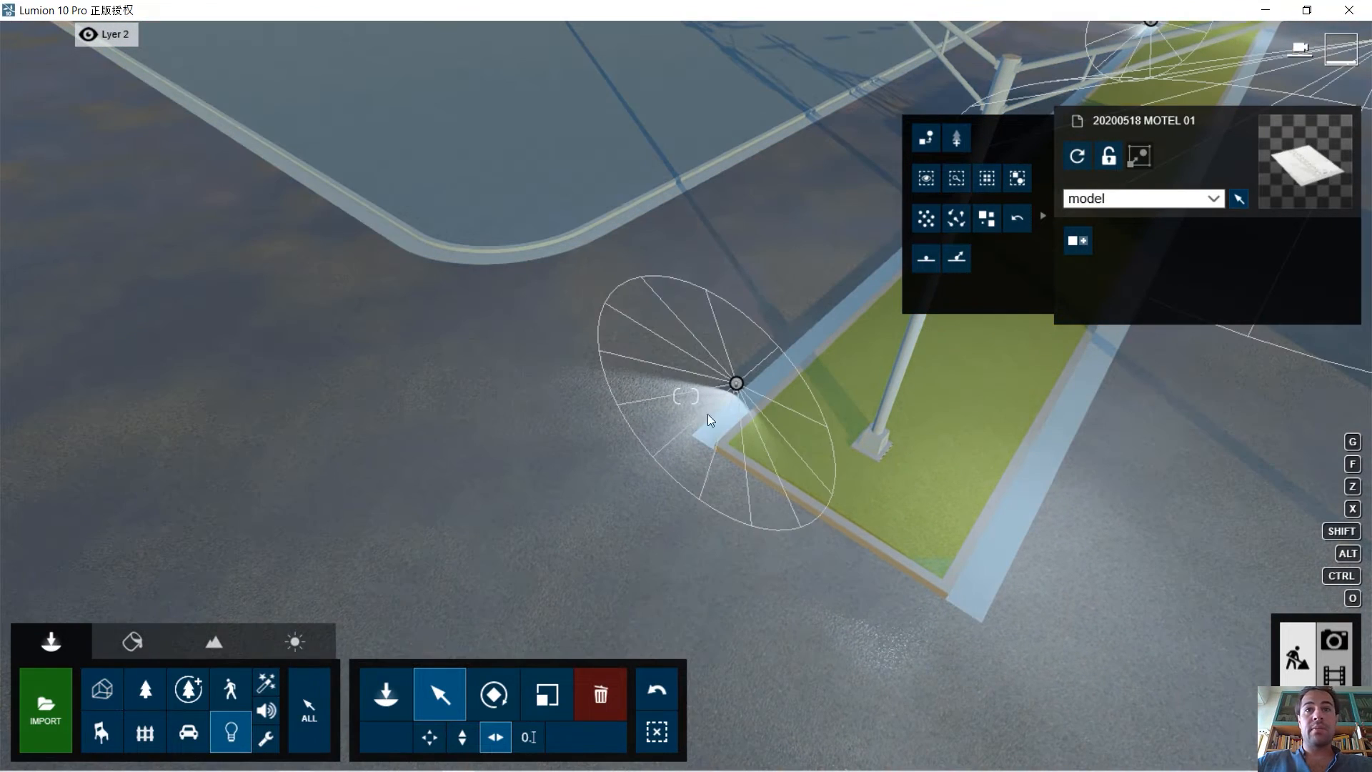
click(737, 386)
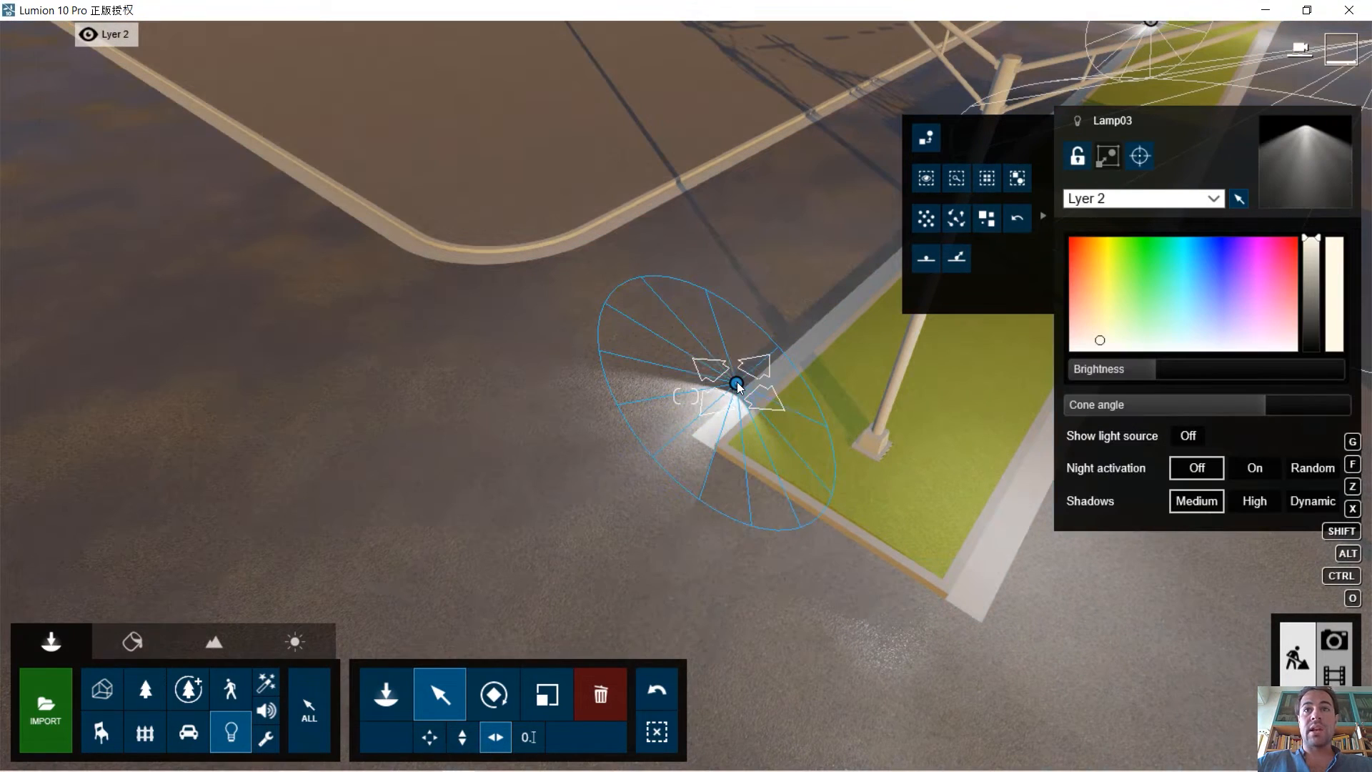
click(987, 178)
Rotate the selected spotlights about 90° on the second orientation axis so the left row points straight down.
right_drag(633, 449, 633, 314)
right_drag(686, 396, 683, 372)
key(d)
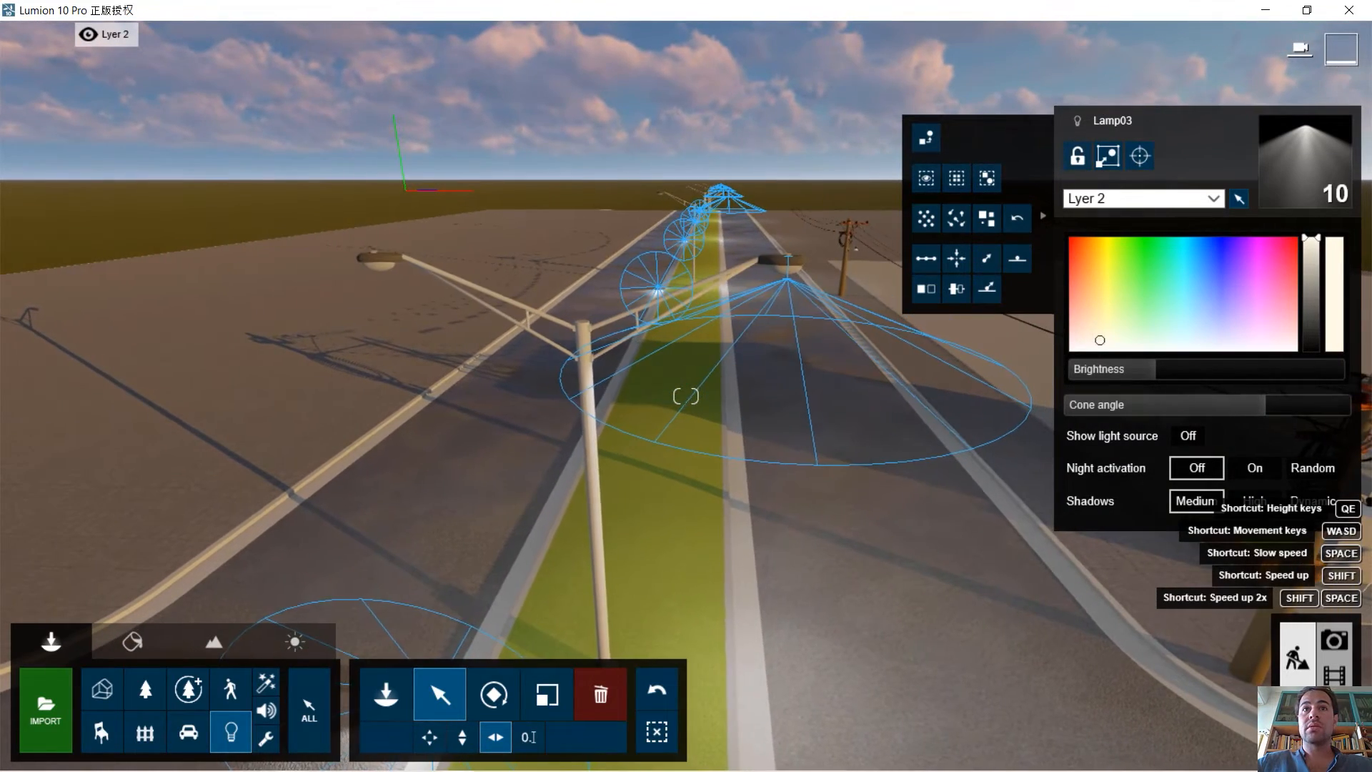
key(s)
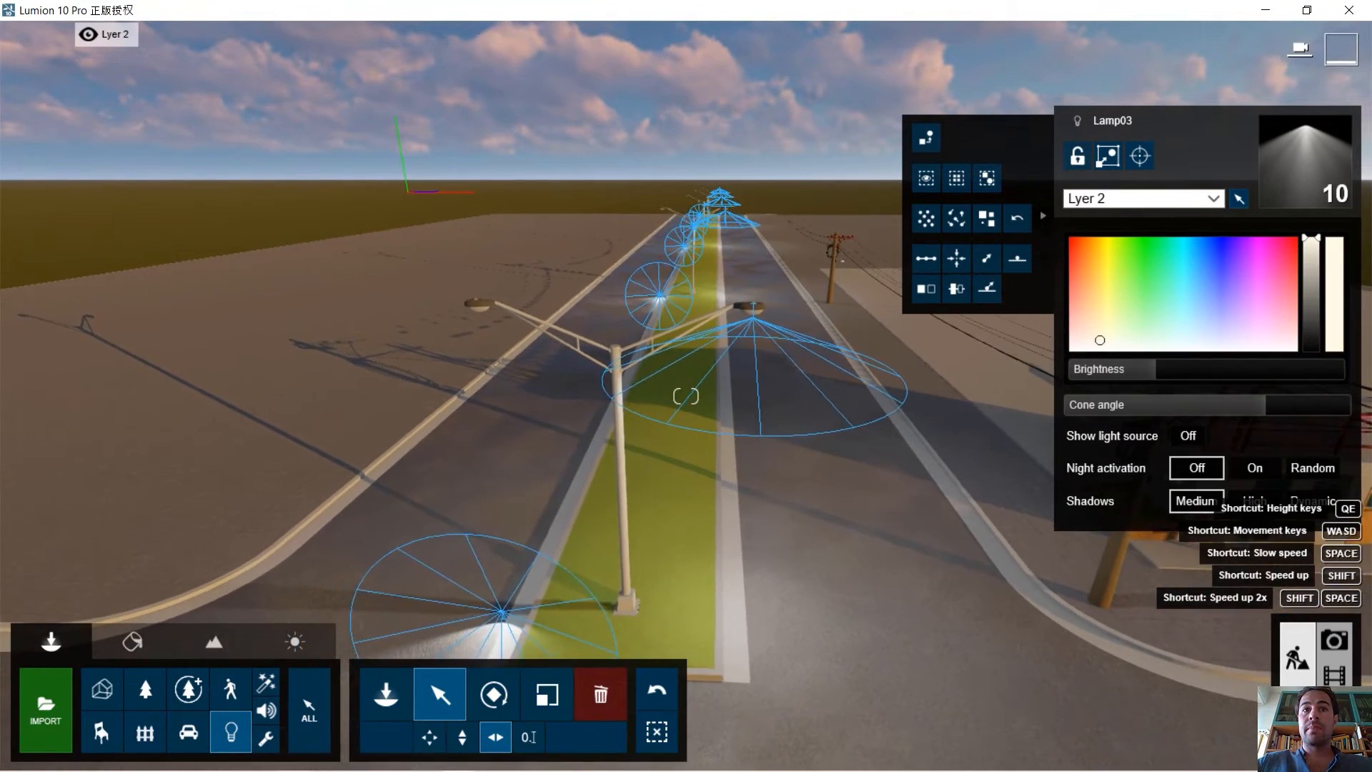
key(s)
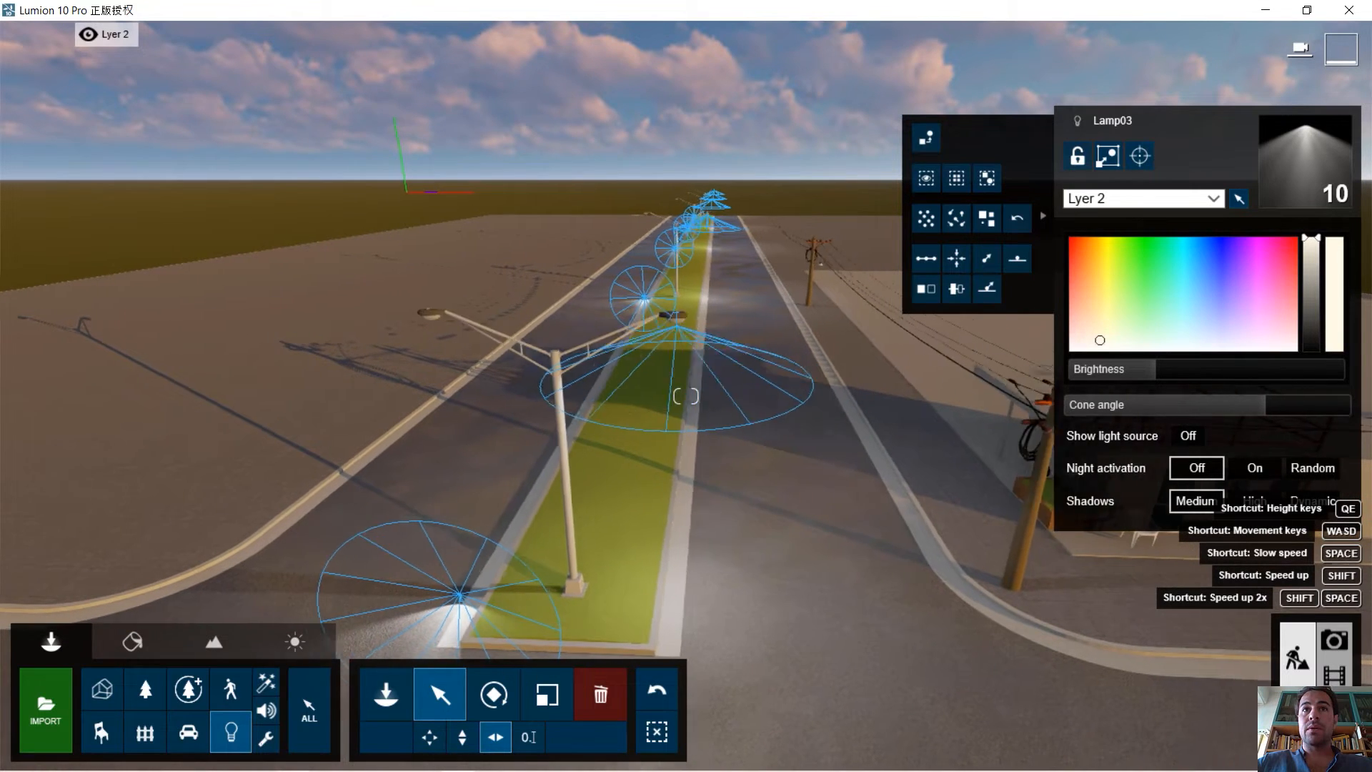
key(a)
right_drag(686, 396, 685, 395)
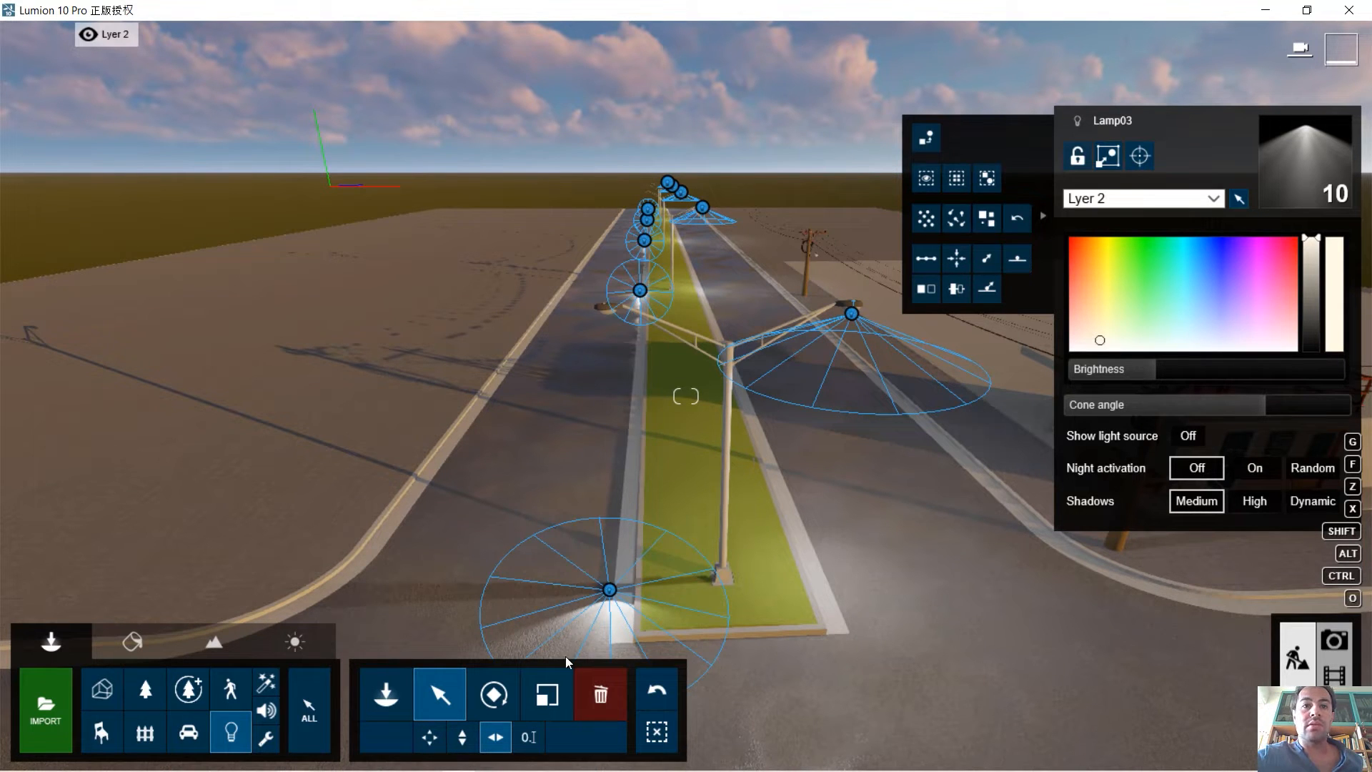
click(495, 694)
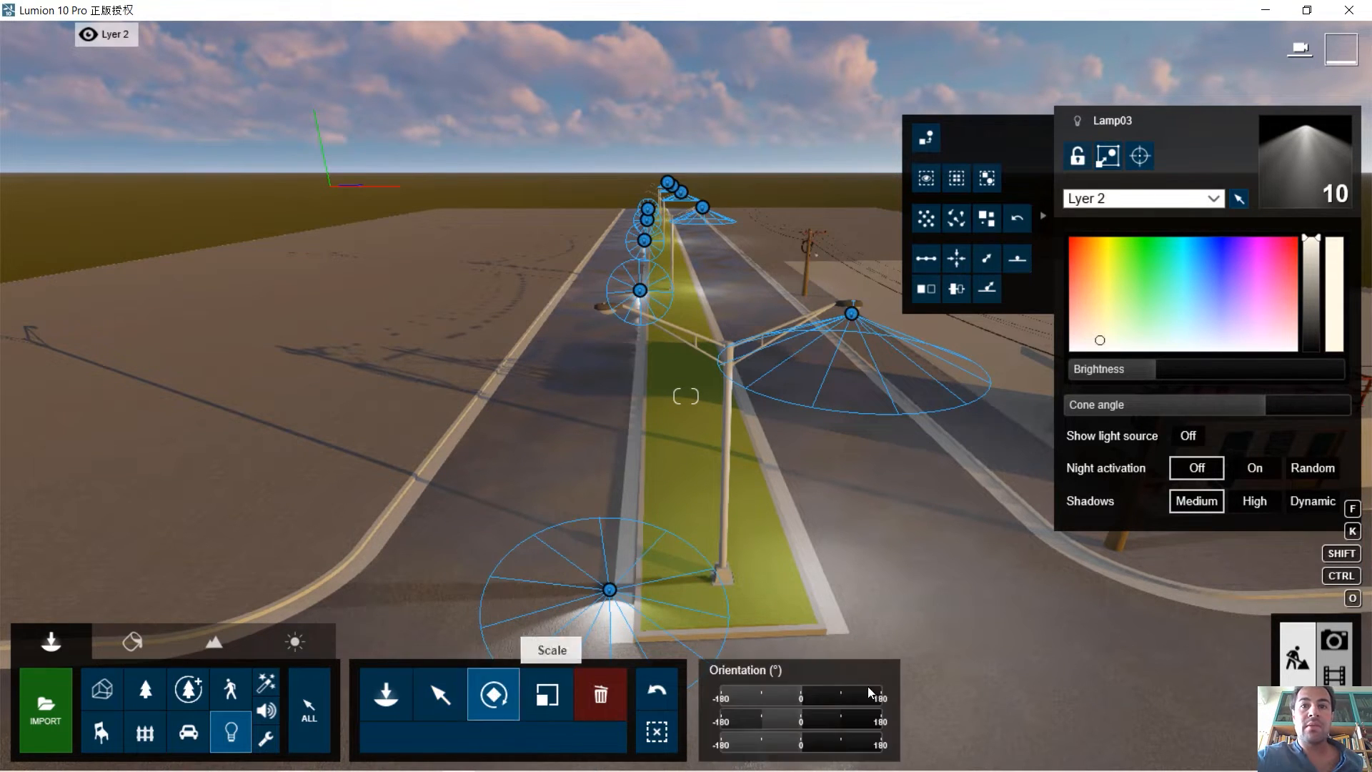
drag(805, 720, 842, 719)
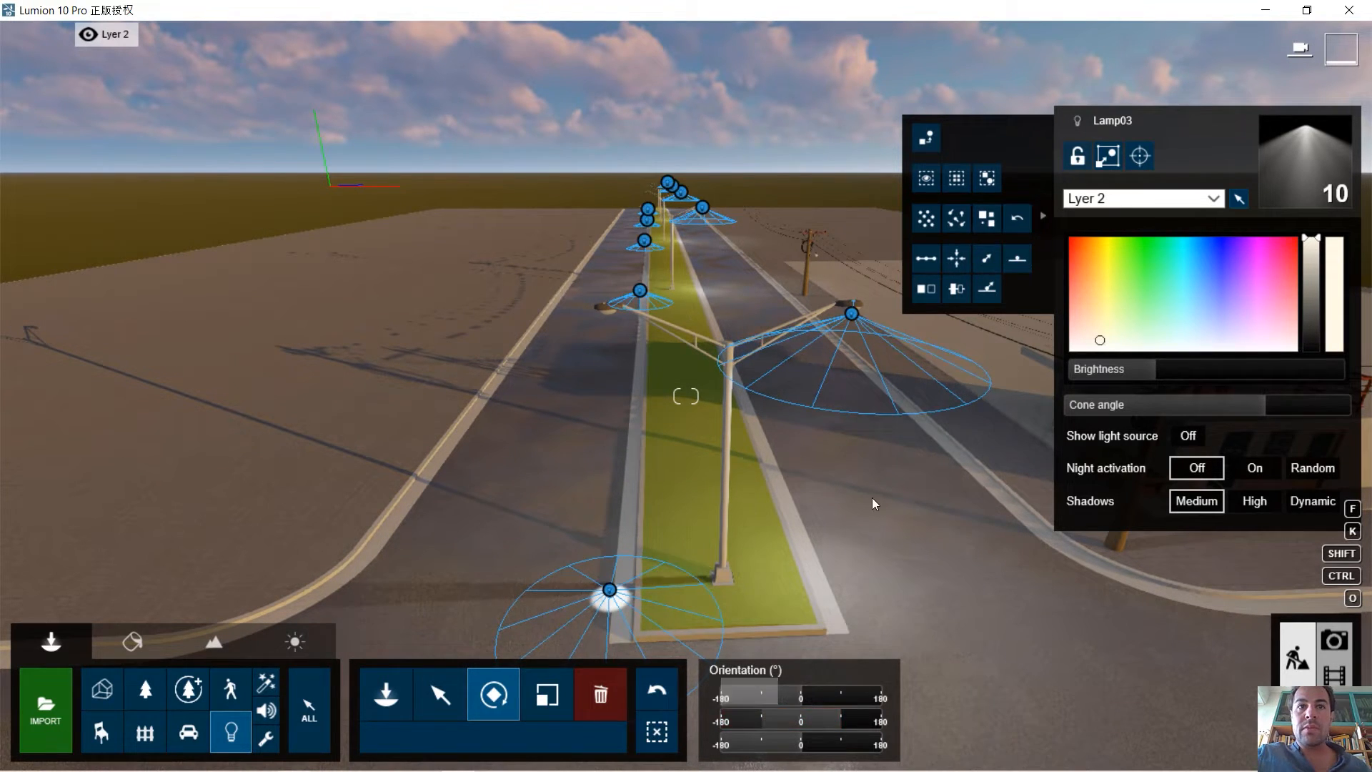
Undo the last rotation of the selected spotlights.
key(d)
key(d)
right_drag(869, 499, 679, 537)
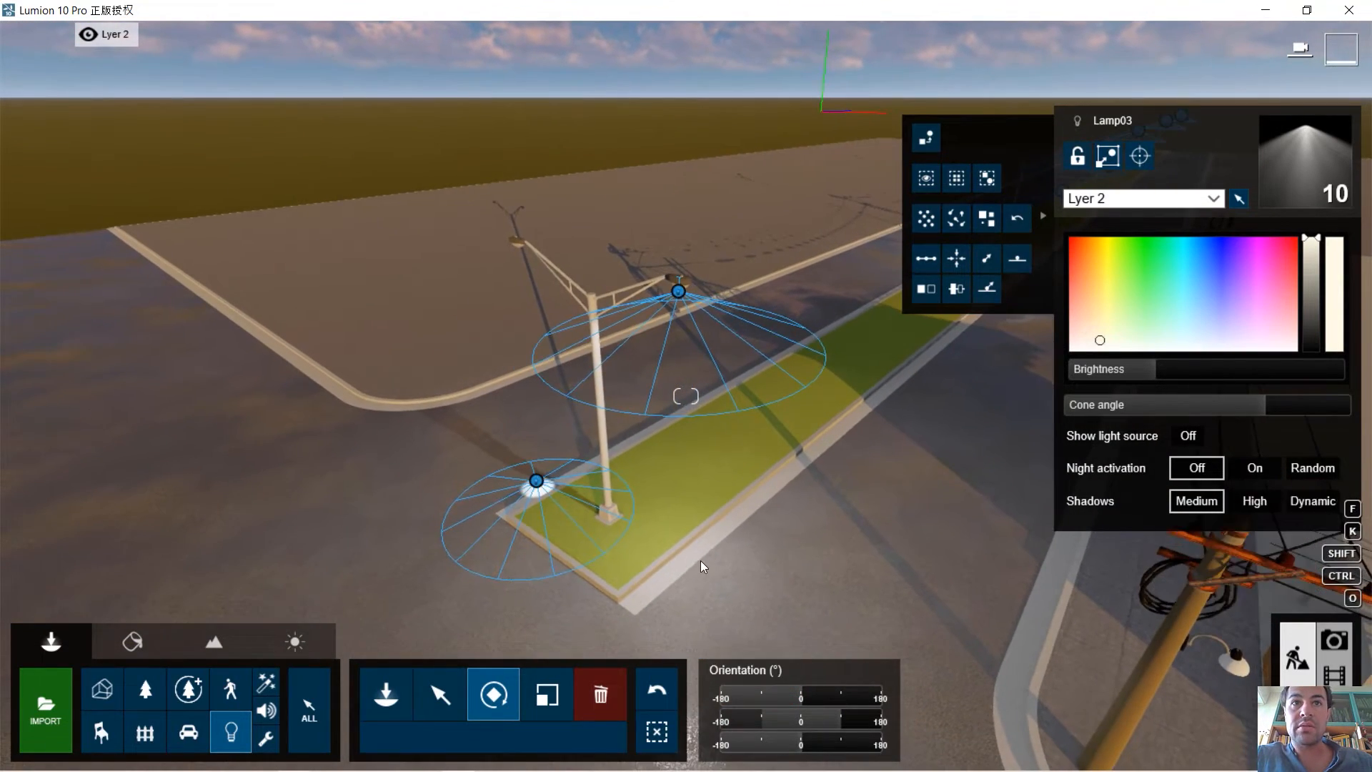
key(a)
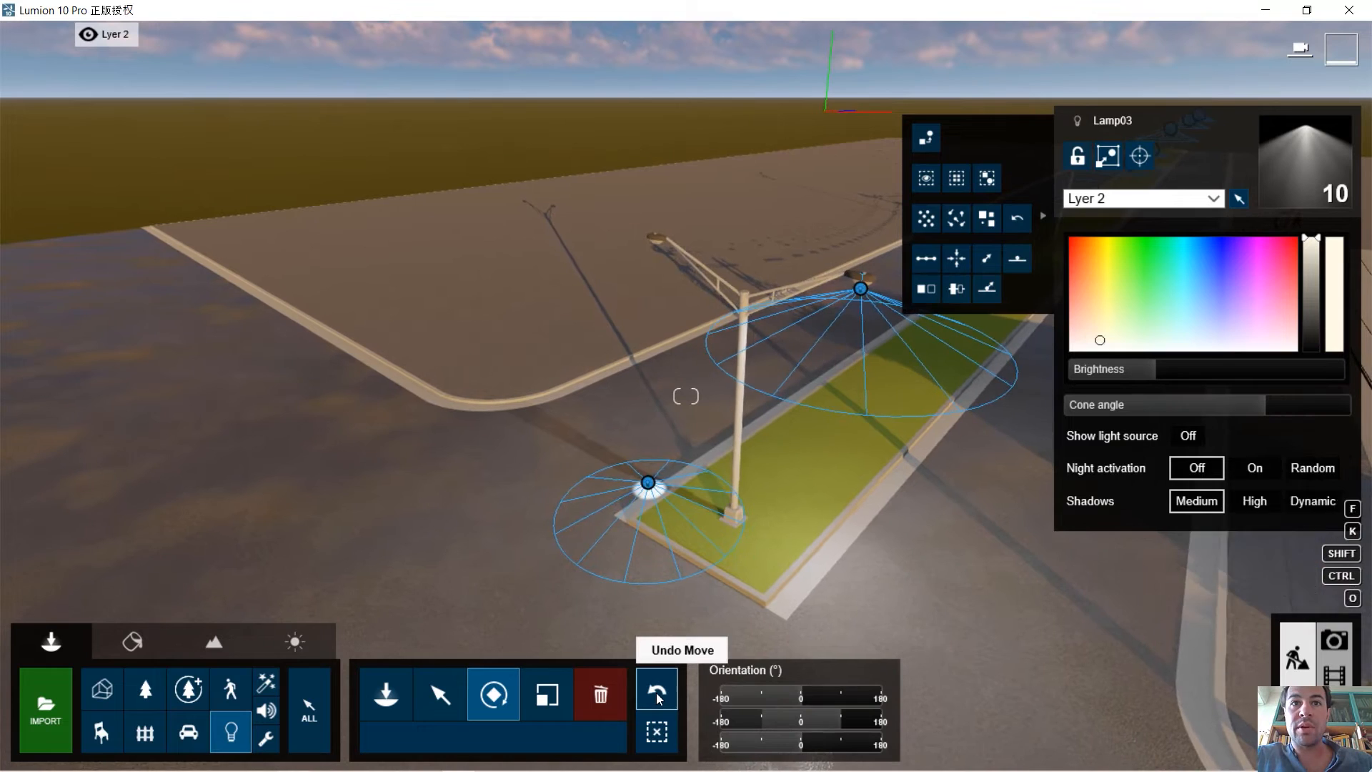
key(a)
click(656, 691)
Turn the left row of spotlights downward again by setting the second orientation axis to about 90°.
key(a)
right_drag(758, 509, 804, 403)
key(a)
right_drag(770, 293, 516, 383)
key(d)
key(d)
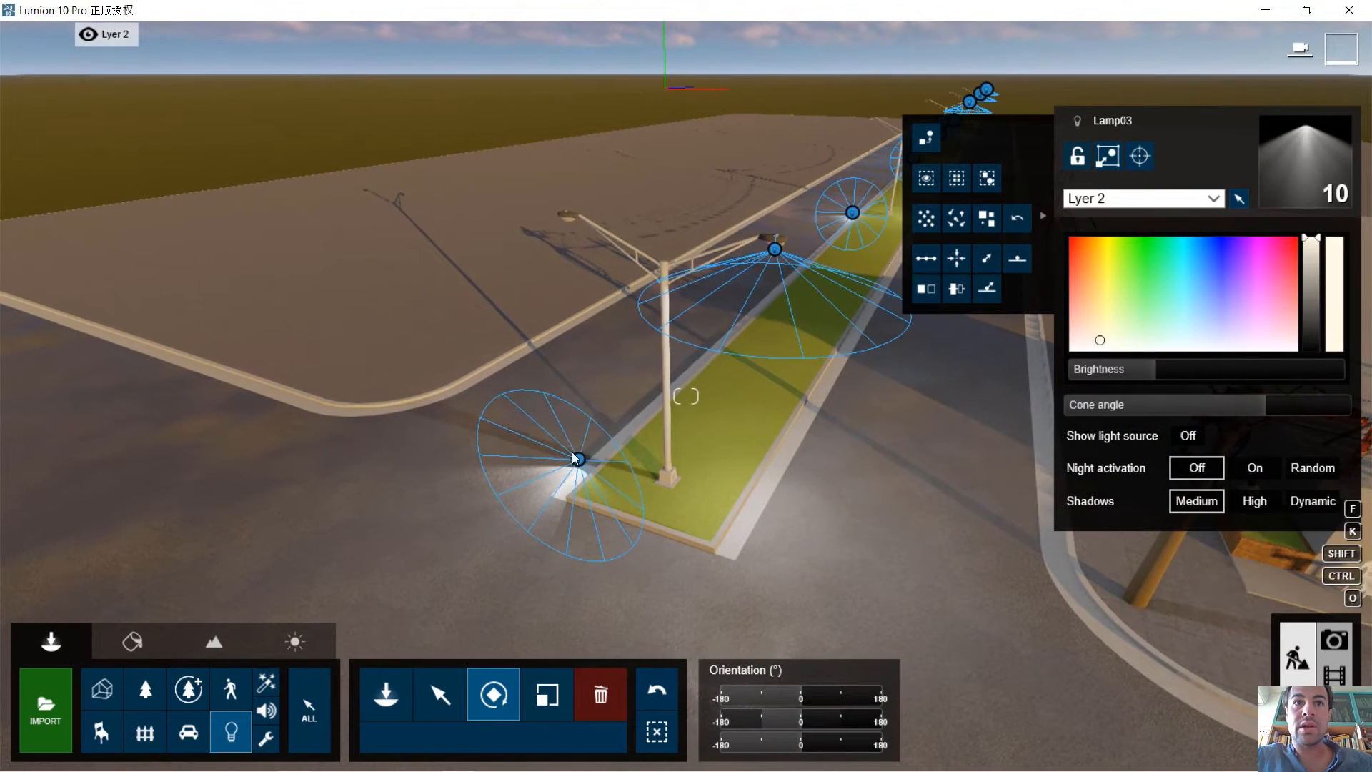
drag(802, 728, 843, 727)
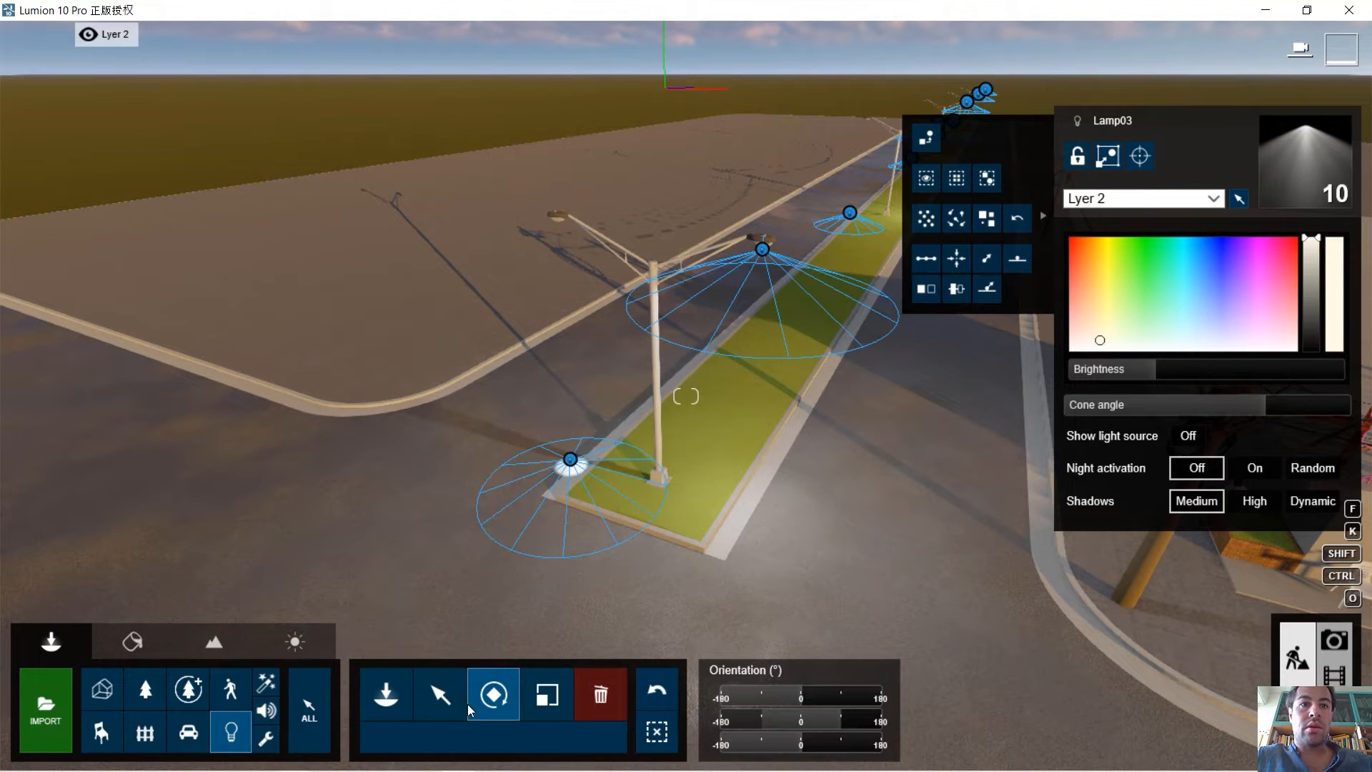
Try to raise all the selected spotlights vertically to the left lamp heads, and undo the move.
click(448, 671)
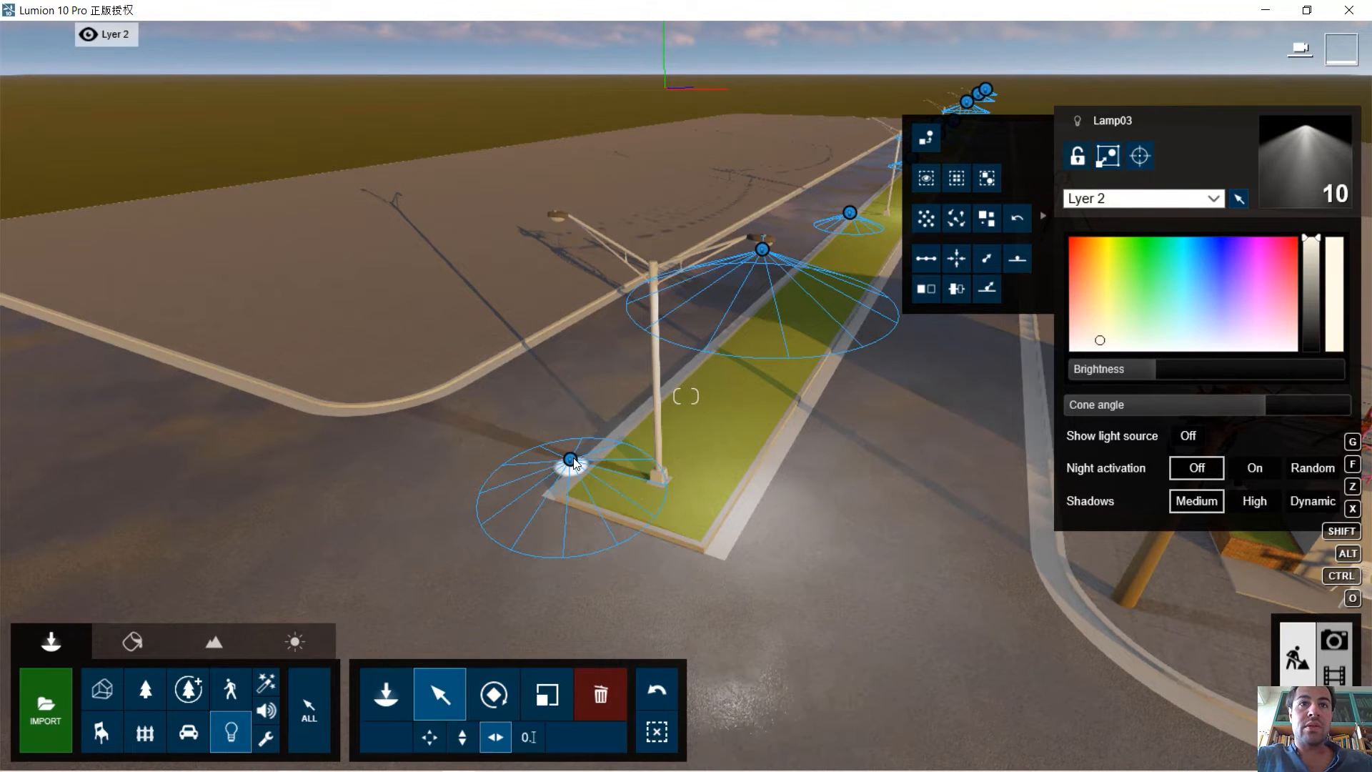
click(462, 737)
drag(570, 461, 607, 7)
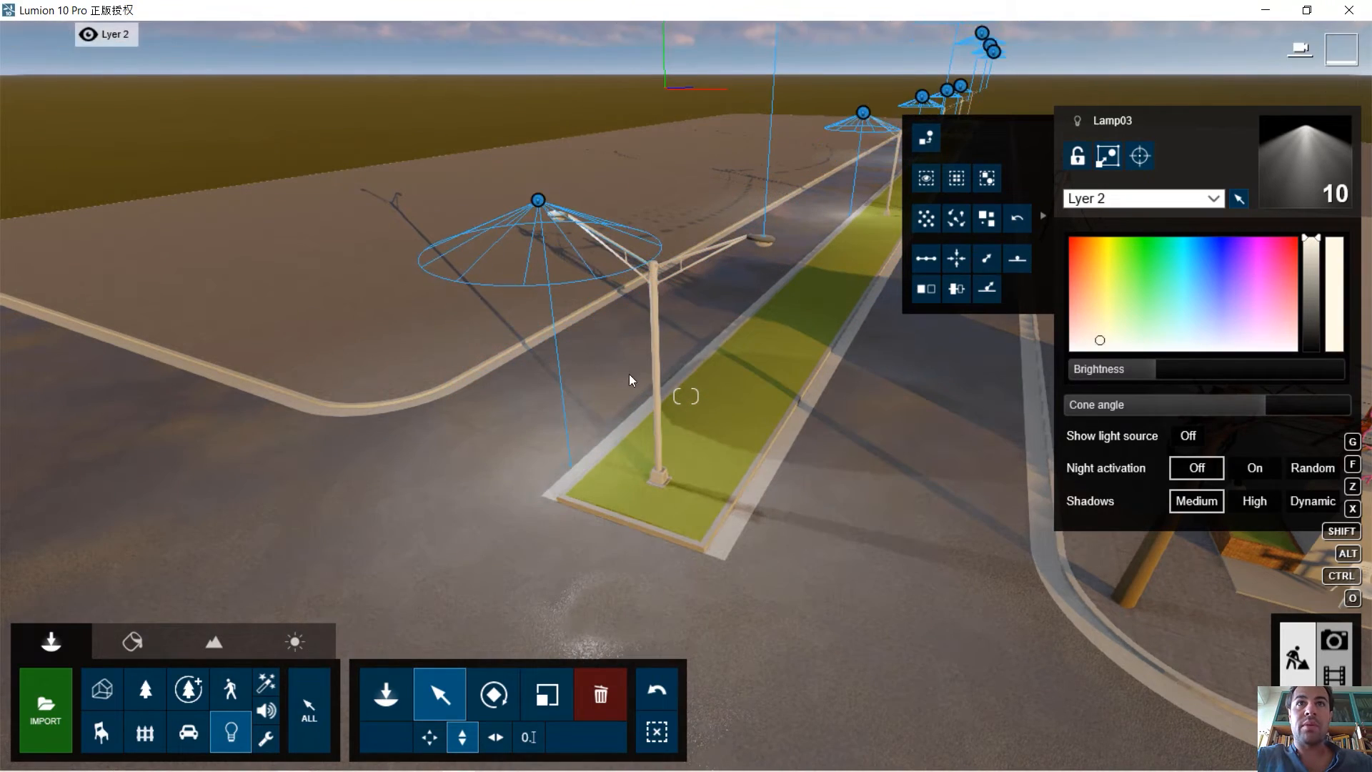
mouse_move(629, 375)
right_down()
mouse_move(643, 286)
mouse_move(636, 379)
right_up()
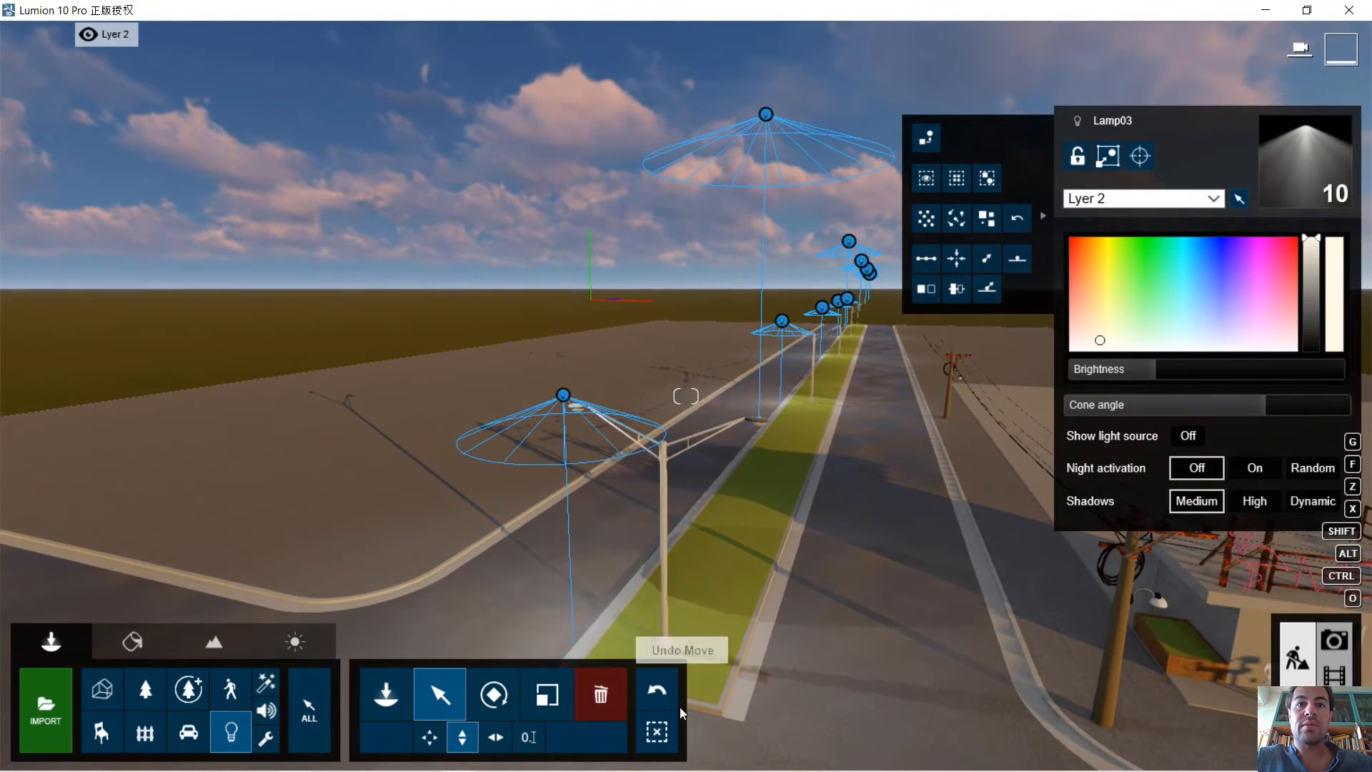
click(659, 693)
Select only the five Lamp03 spotlights in the left row and raise them to the height of the lamp heads.
mouse_move(686, 511)
right_down()
mouse_move(771, 506)
mouse_move(670, 502)
right_up()
key(a)
key(s)
key(a)
click(657, 732)
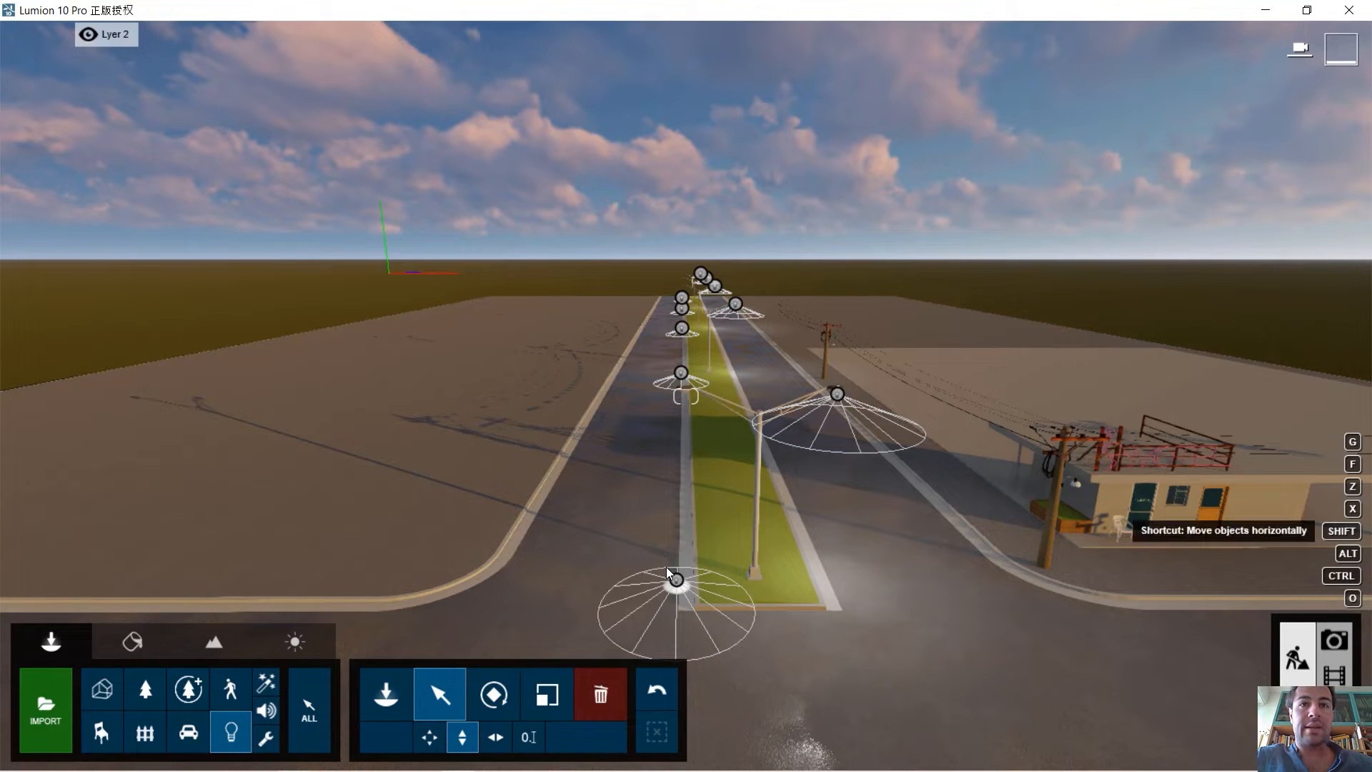
ctrl+drag(563, 298, 611, 502)
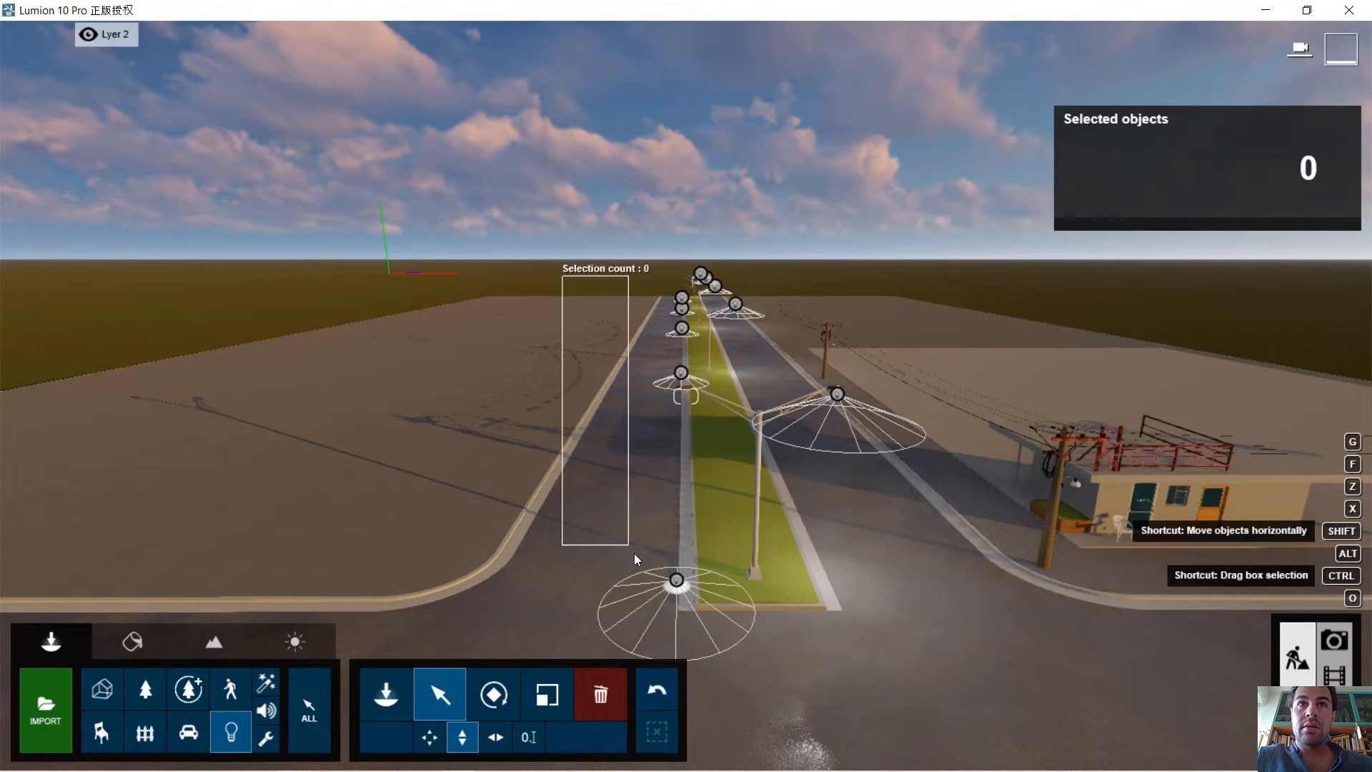
ctrl+drag(696, 625, 699, 628)
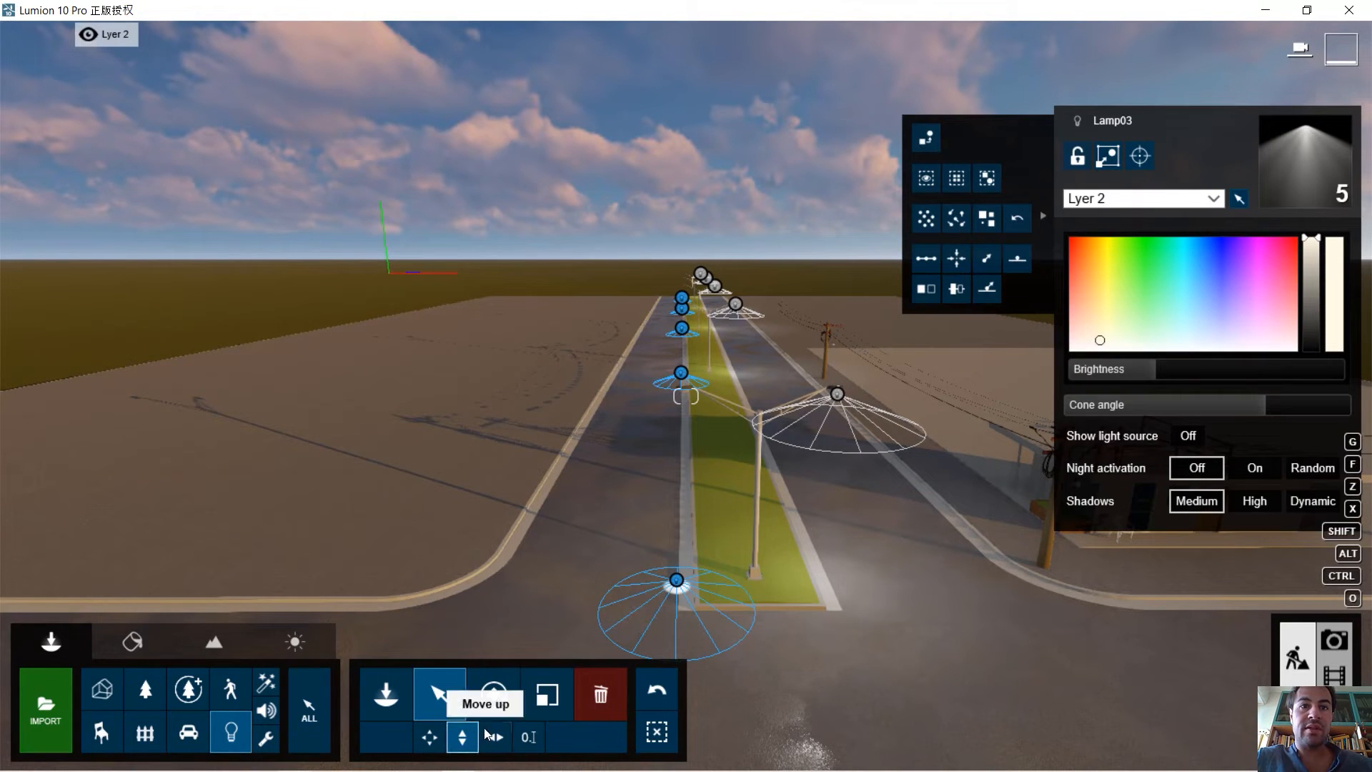
drag(680, 579, 763, 59)
Move the left-row spotlights horizontally to centre them on the left lamp head as seen from above.
right_drag(693, 336, 708, 532)
key(w)
key(s)
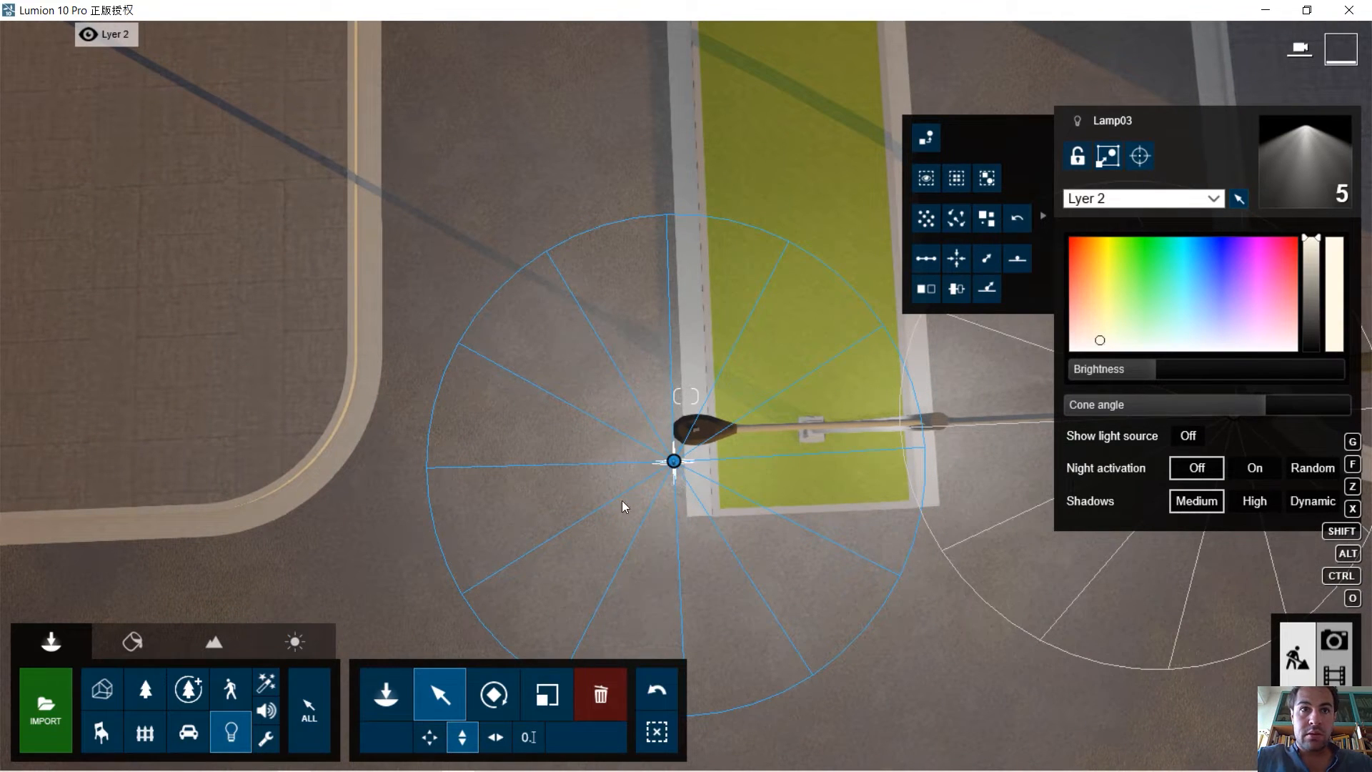
click(496, 737)
drag(674, 462, 698, 433)
Lower the left-row spotlights slightly within the lamp bulb as seen from the side.
right_drag(698, 433, 698, 177)
key(e)
key(e)
key(w)
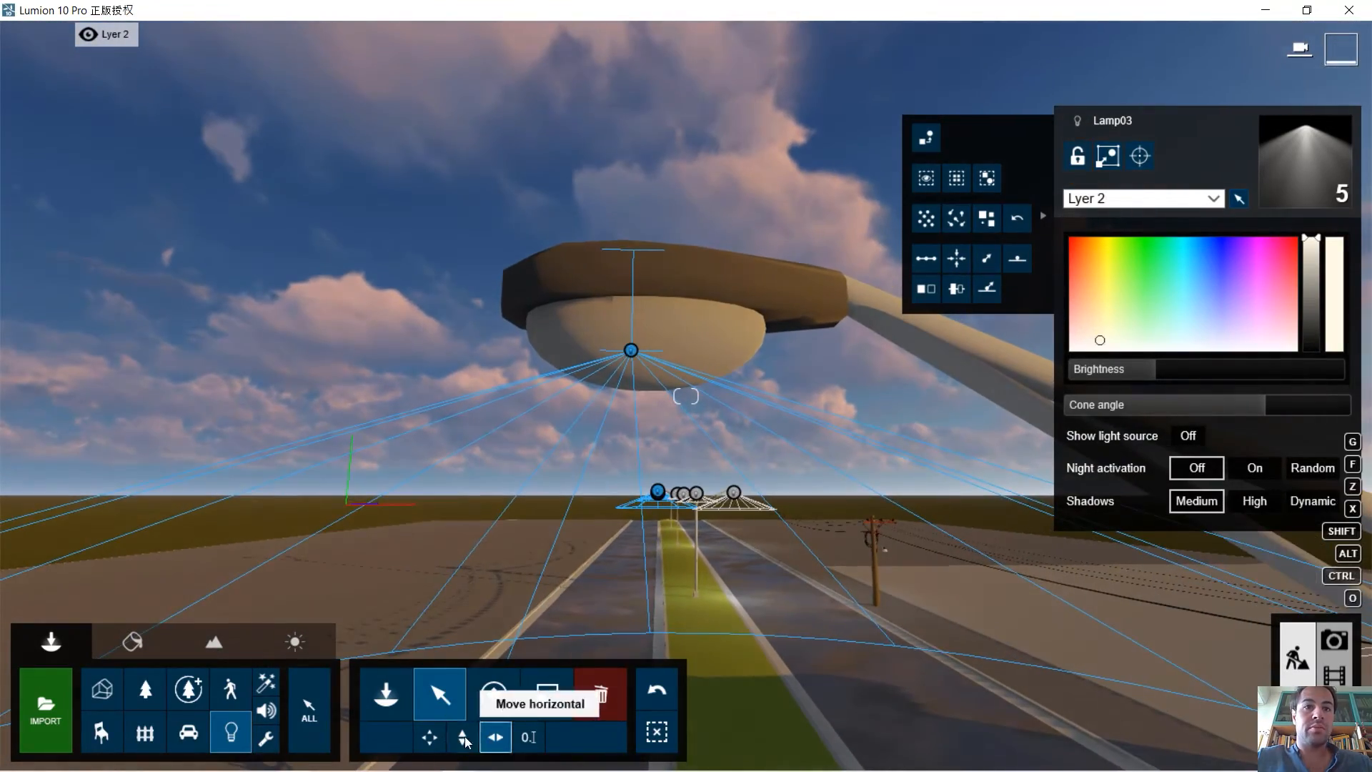
click(463, 737)
drag(632, 351, 640, 361)
Examine along the street how the left-row spotlights sit on their lamp heads.
key(s)
right_drag(654, 439, 572, 496)
key(d)
key(s)
right_drag(622, 366, 624, 394)
key(d)
key(a)
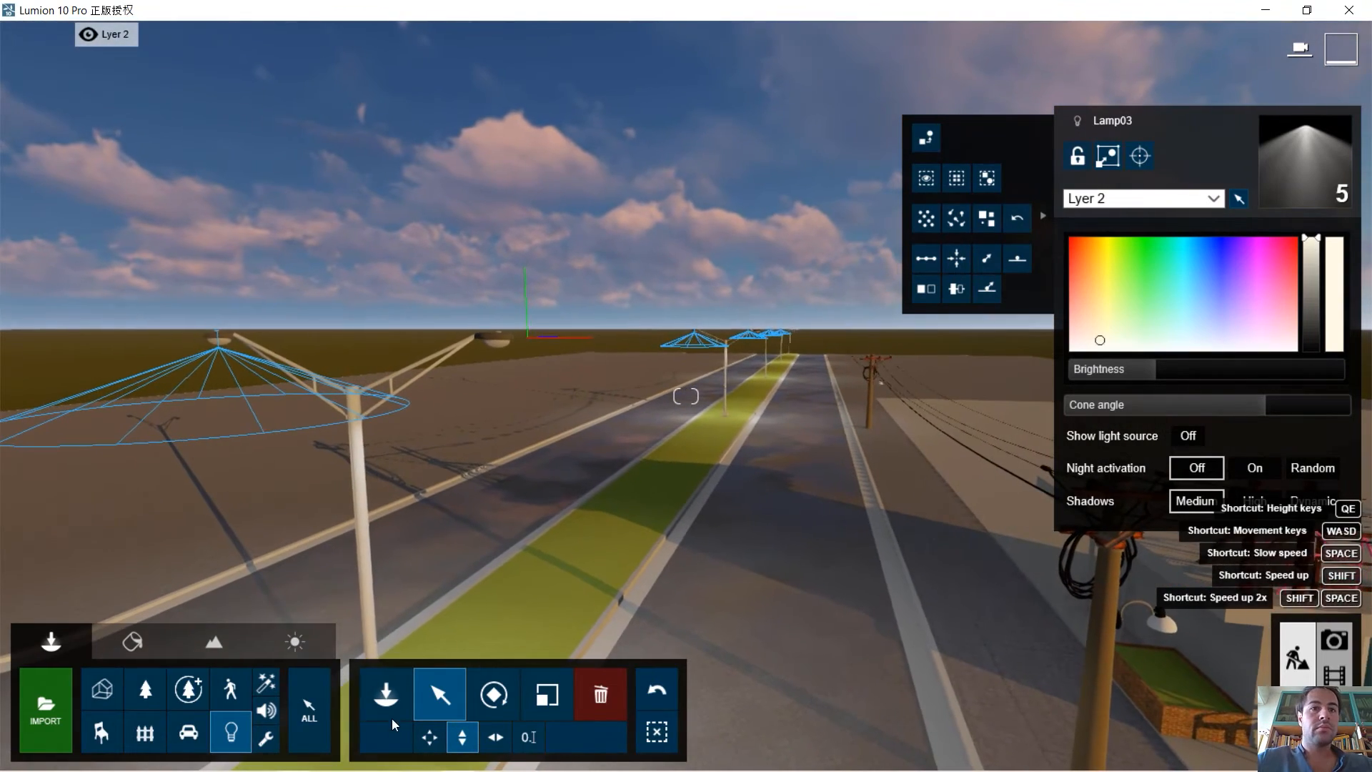
key(d)
key(s)
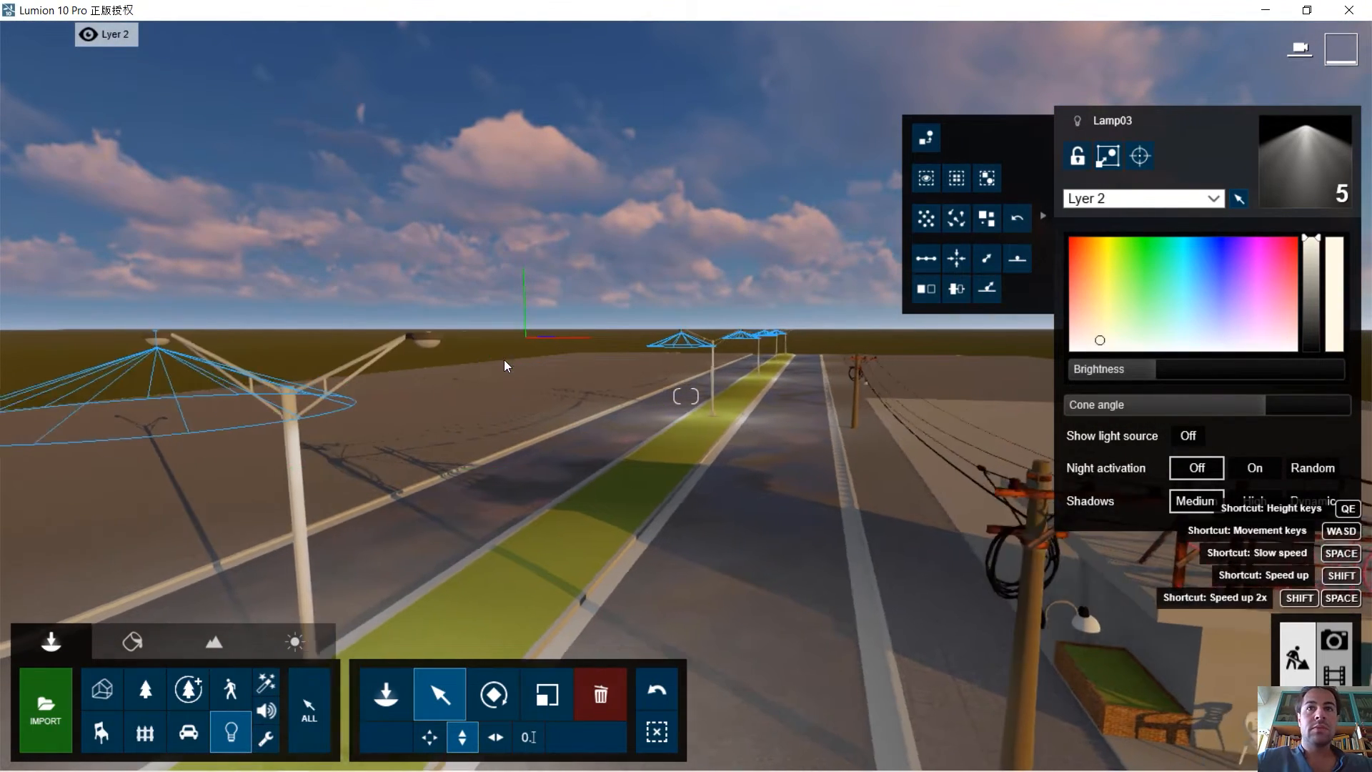
Place a Lamp05 spotlight in the lamp head of the utility pole beside the motel.
right_drag(539, 582, 582, 643)
right_drag(850, 188, 822, 221)
key(s)
key(d)
key(w)
mouse_move(686, 396)
right_down()
mouse_move(731, 421)
mouse_move(740, 515)
mouse_move(729, 393)
mouse_move(684, 315)
mouse_move(680, 208)
mouse_move(654, 201)
mouse_move(608, 229)
mouse_move(687, 493)
mouse_move(676, 582)
mouse_move(690, 465)
mouse_move(661, 286)
mouse_move(687, 379)
right_up()
key(w)
key(d)
key(w)
key(s)
key(w)
key(d)
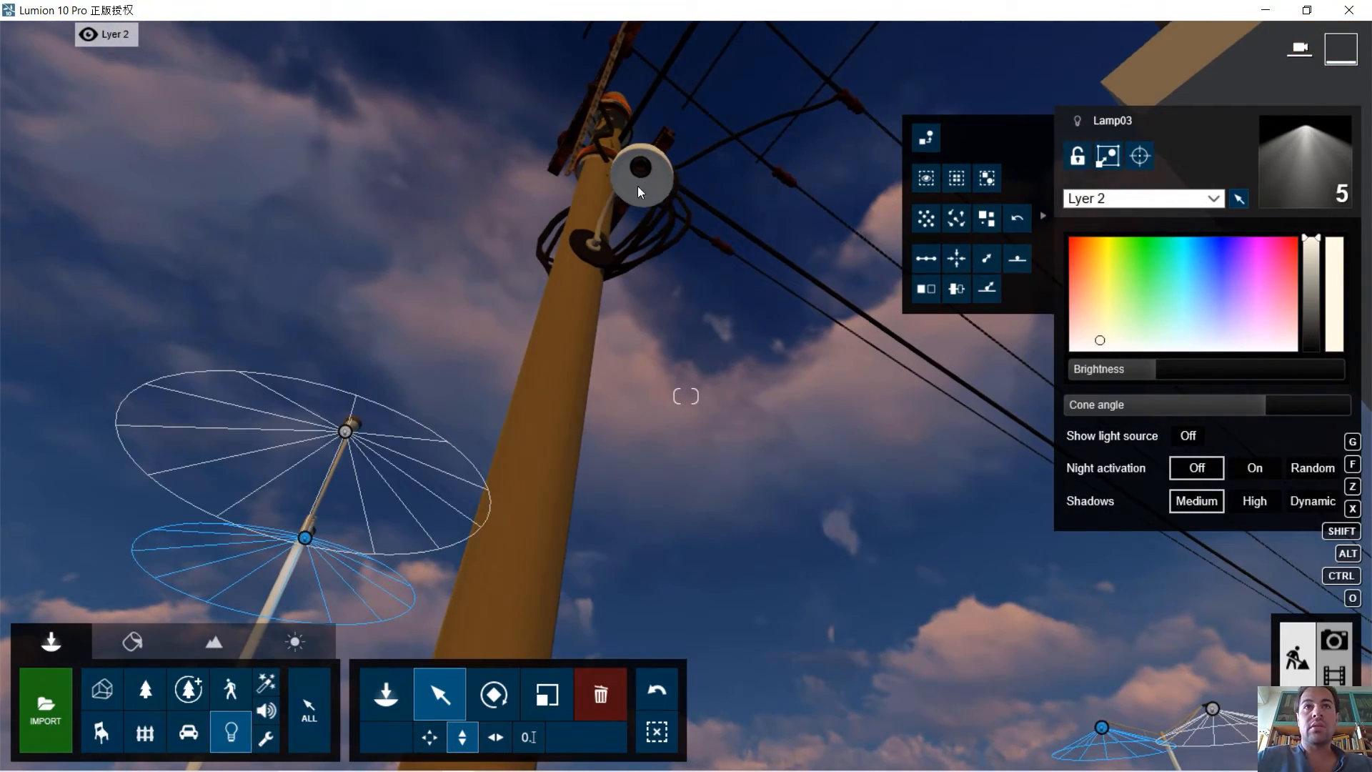
click(230, 732)
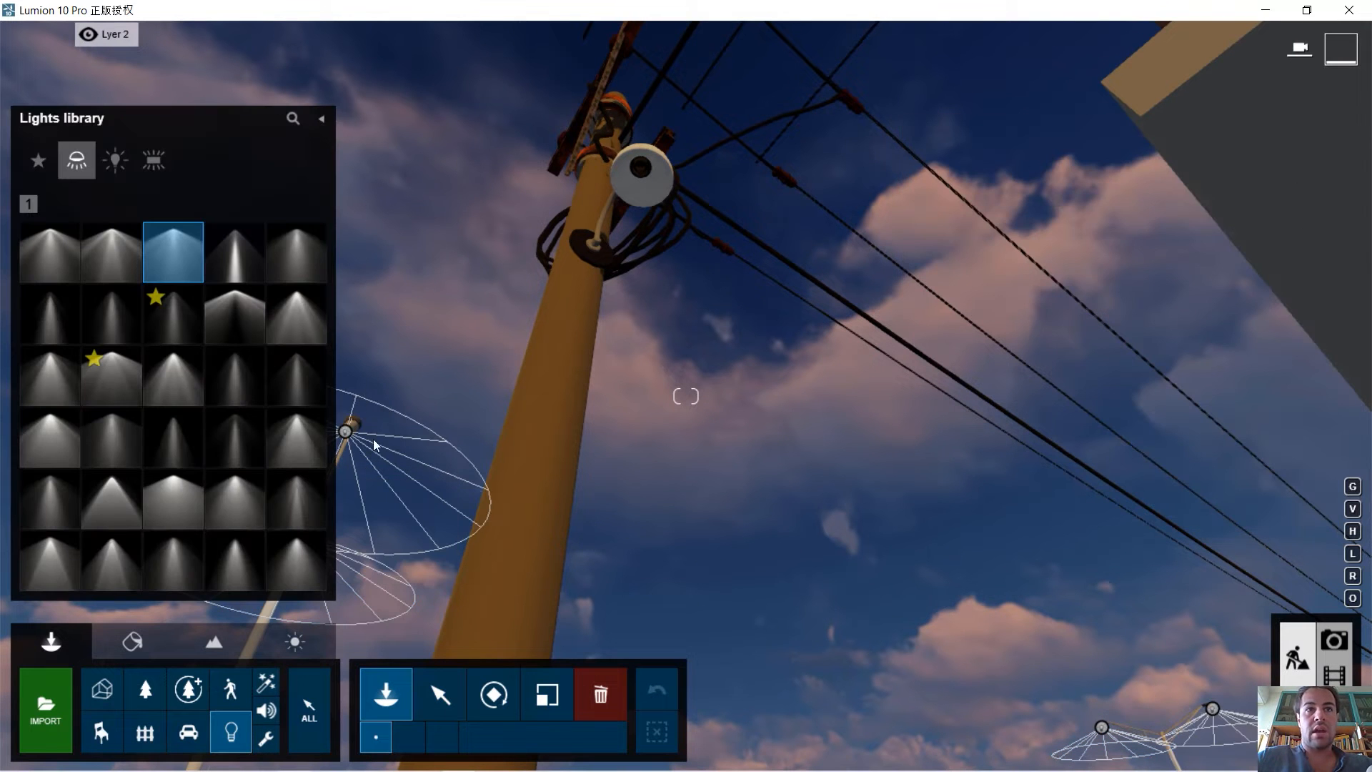
key(s)
key(d)
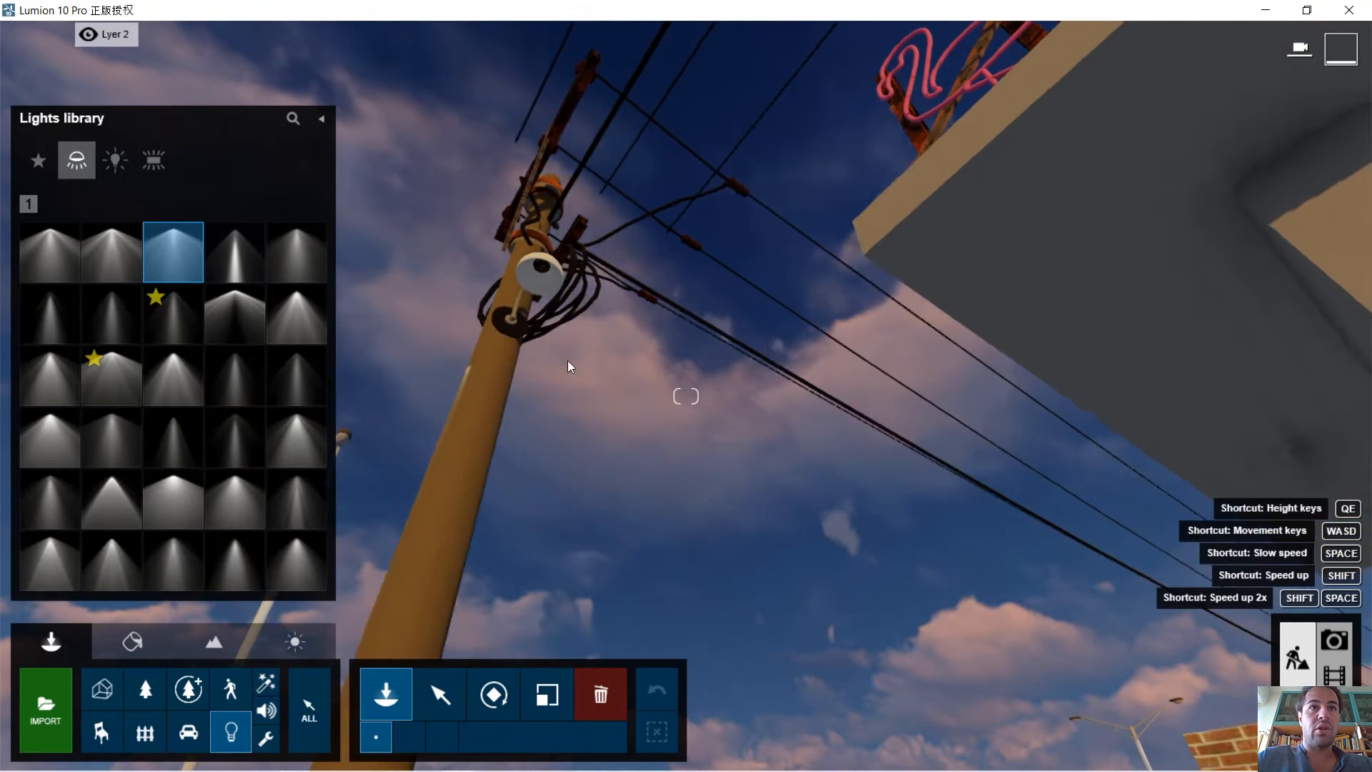
key(a)
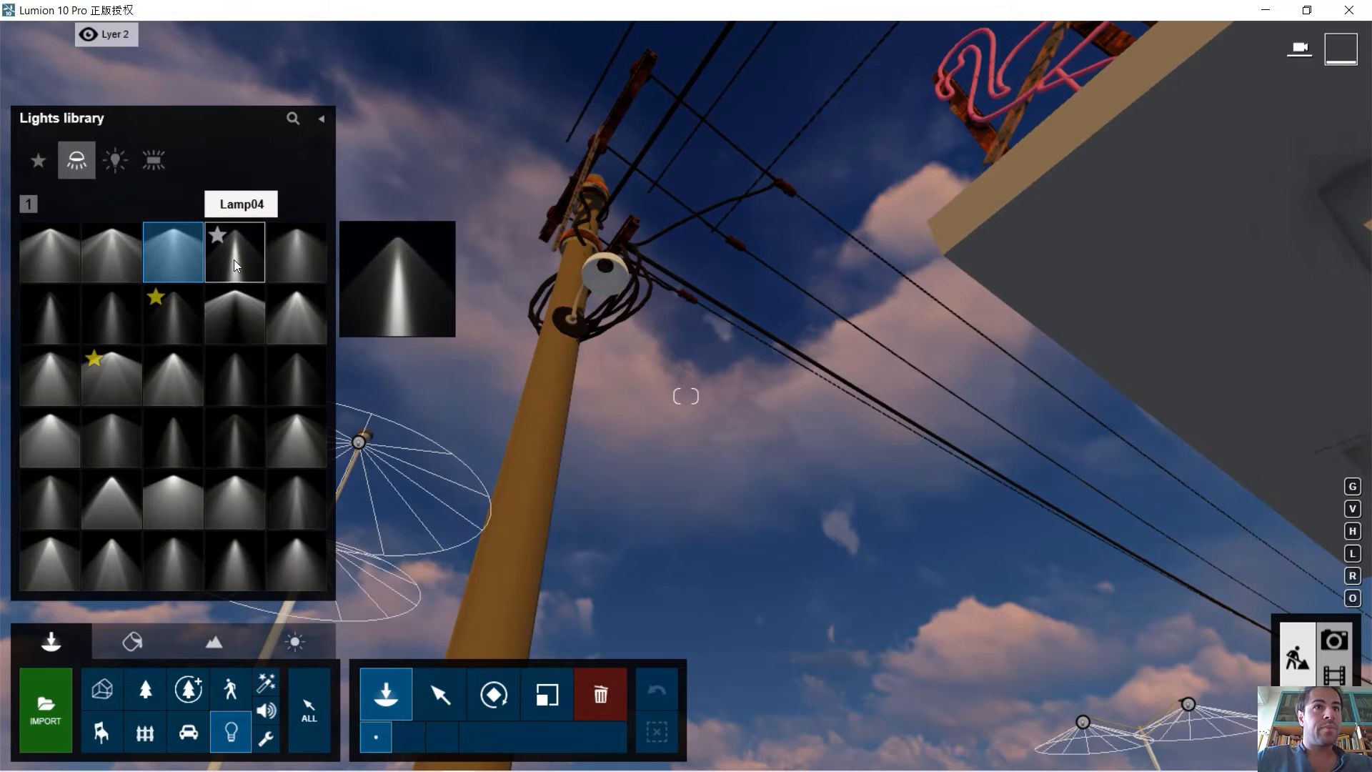
click(276, 251)
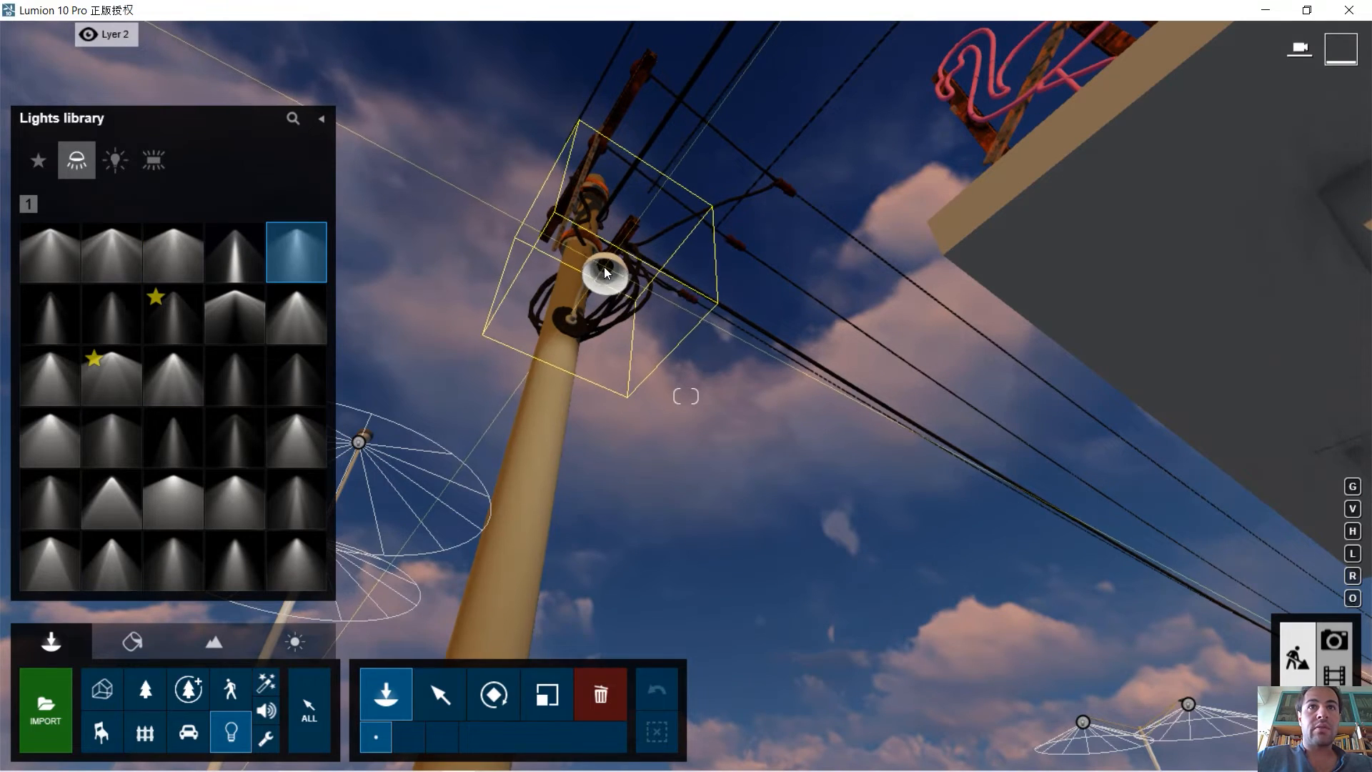
click(603, 267)
Place a second Lamp05 spotlight in the lamp head of the next utility pole farther along the street.
key(s)
right_drag(735, 602, 761, 719)
key(w)
key(w)
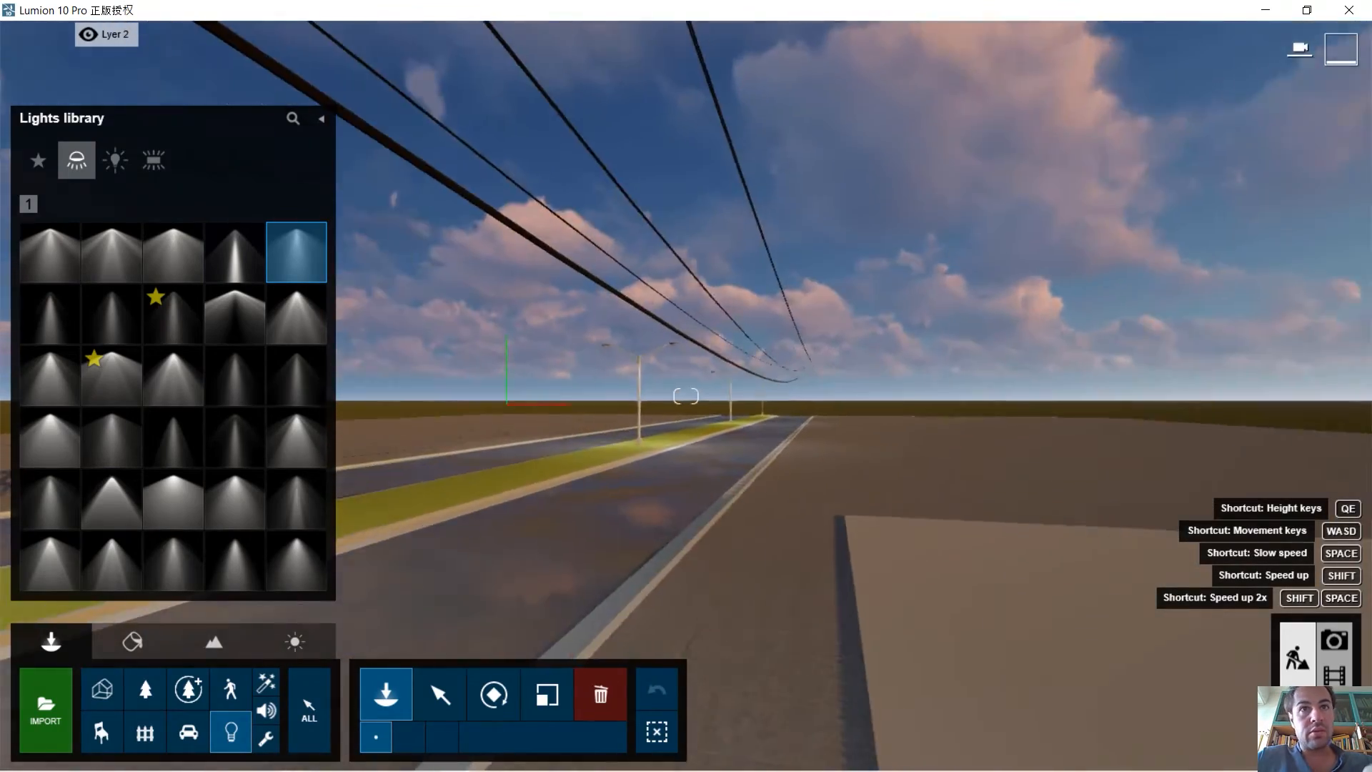
key(s)
right_drag(686, 396, 698, 208)
key(w)
key(s)
key(w)
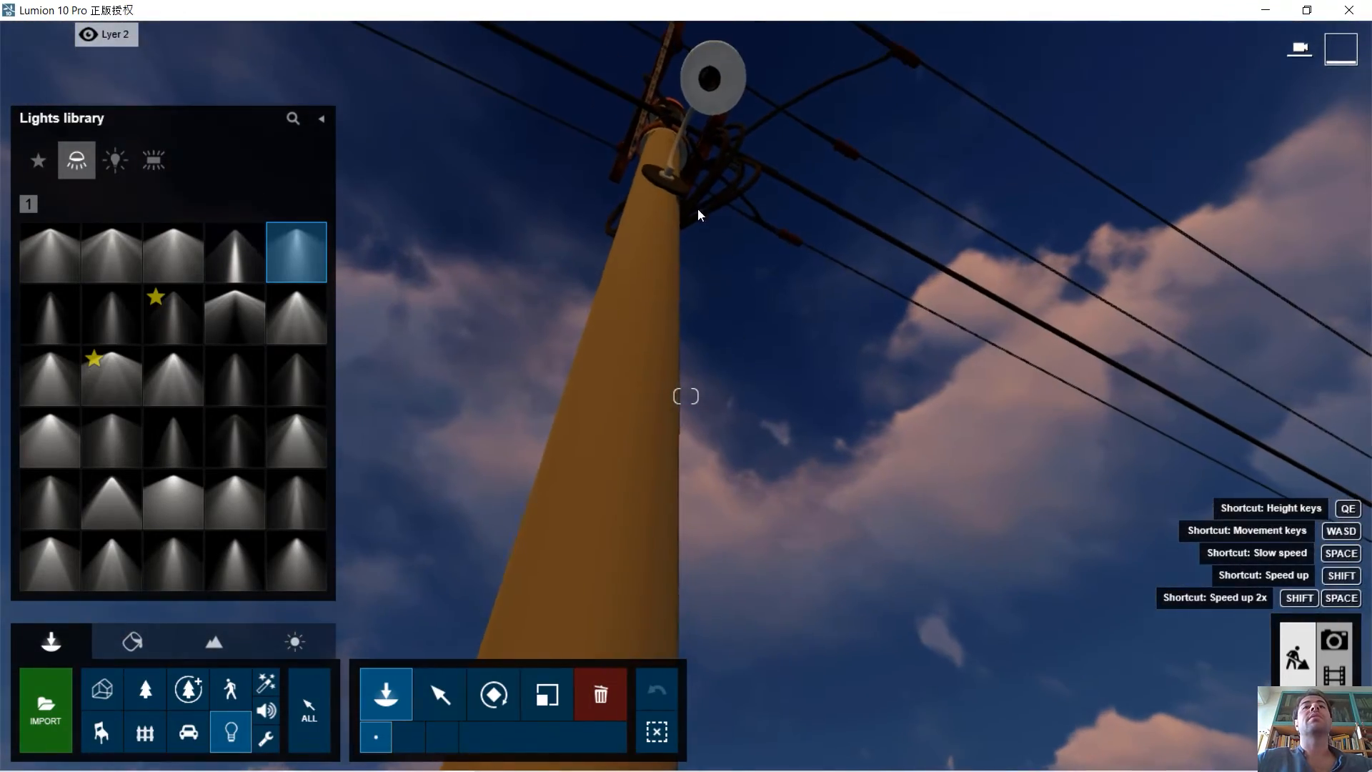
click(702, 97)
Frame the motel front with the lit utility pole and lower the sun height to a night setting.
right_drag(704, 99, 925, 391)
key(w)
key(w)
key(q)
key(s)
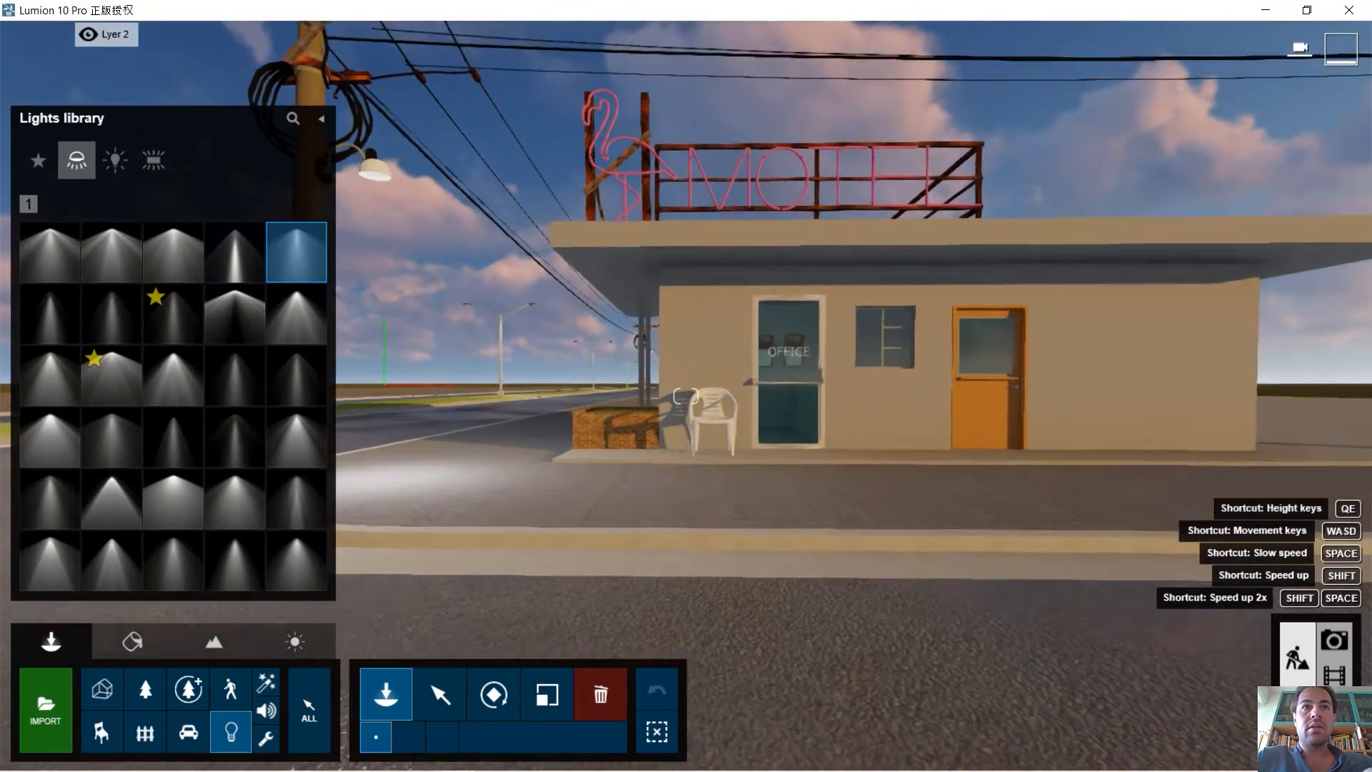
click(318, 118)
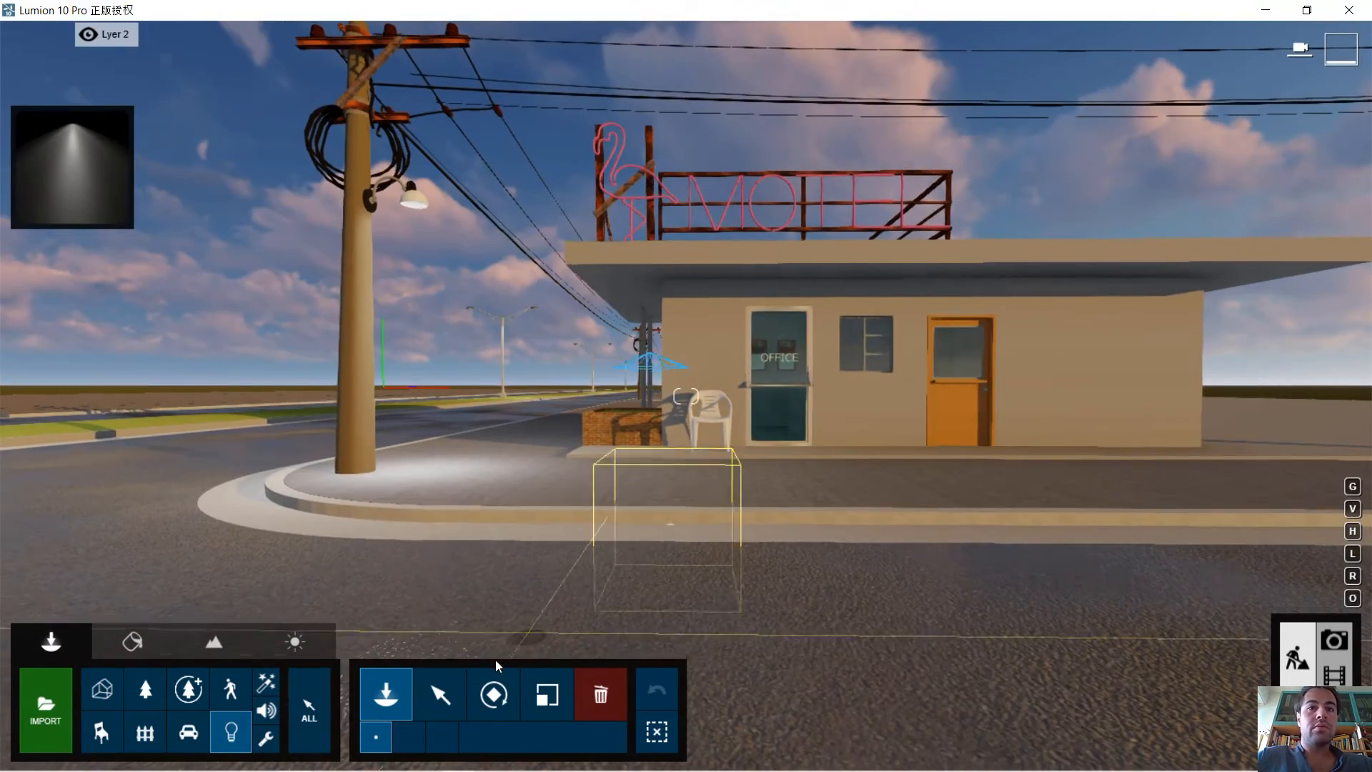
key(s)
key(w)
right_drag(863, 432, 838, 462)
key(s)
click(293, 642)
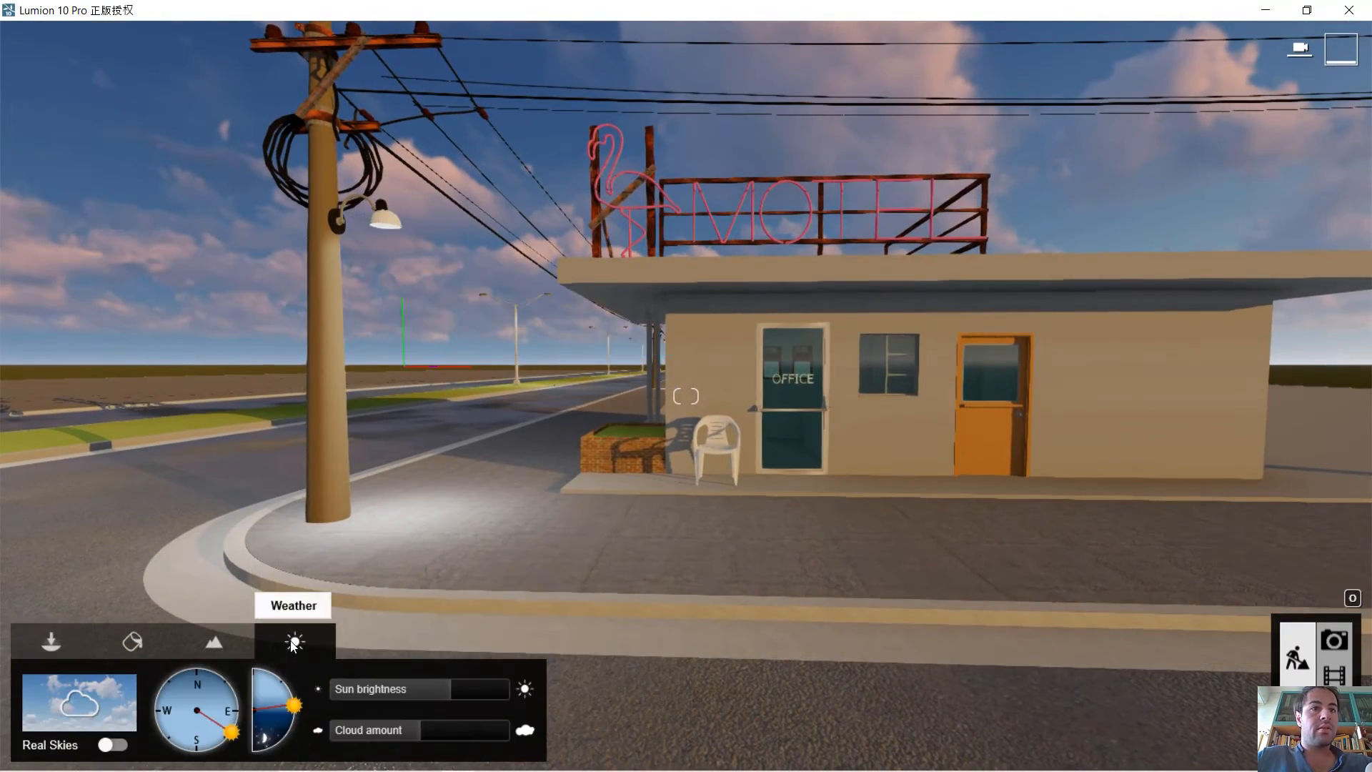
drag(289, 724, 280, 756)
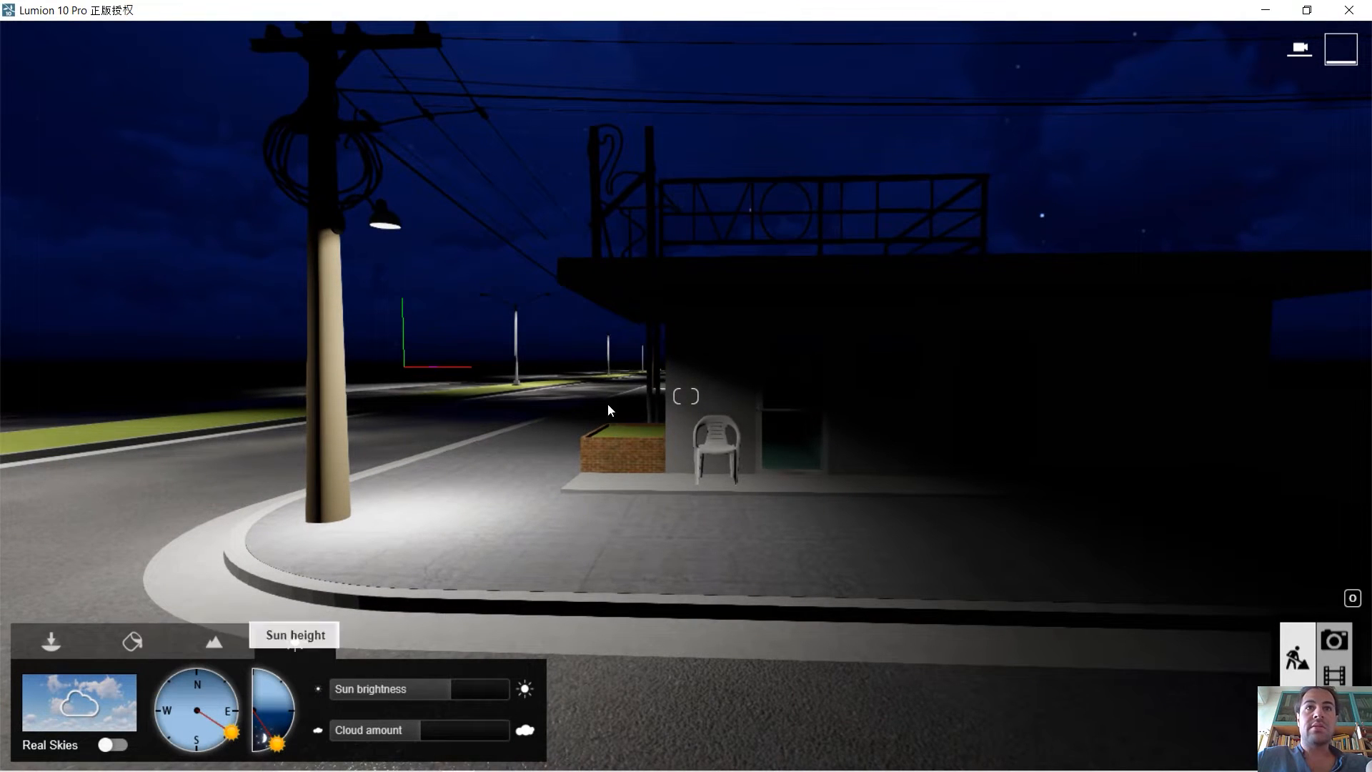
Select both Lamp05 utility-pole spotlights together, reduce their brightness and narrow their cone angle.
mouse_move(608, 403)
right_down()
mouse_move(640, 389)
mouse_move(629, 401)
right_up()
key(s)
key(w)
key(s)
key(d)
key(w)
key(s)
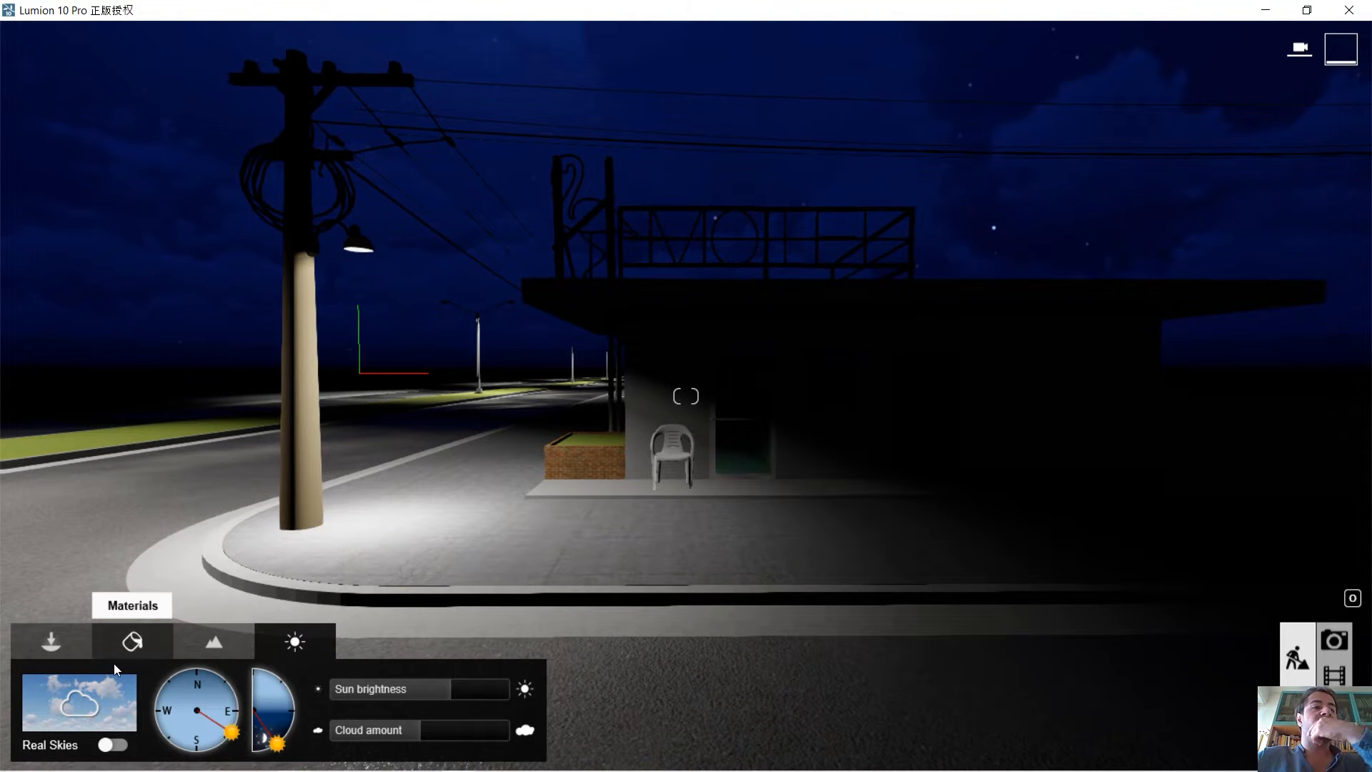
click(68, 643)
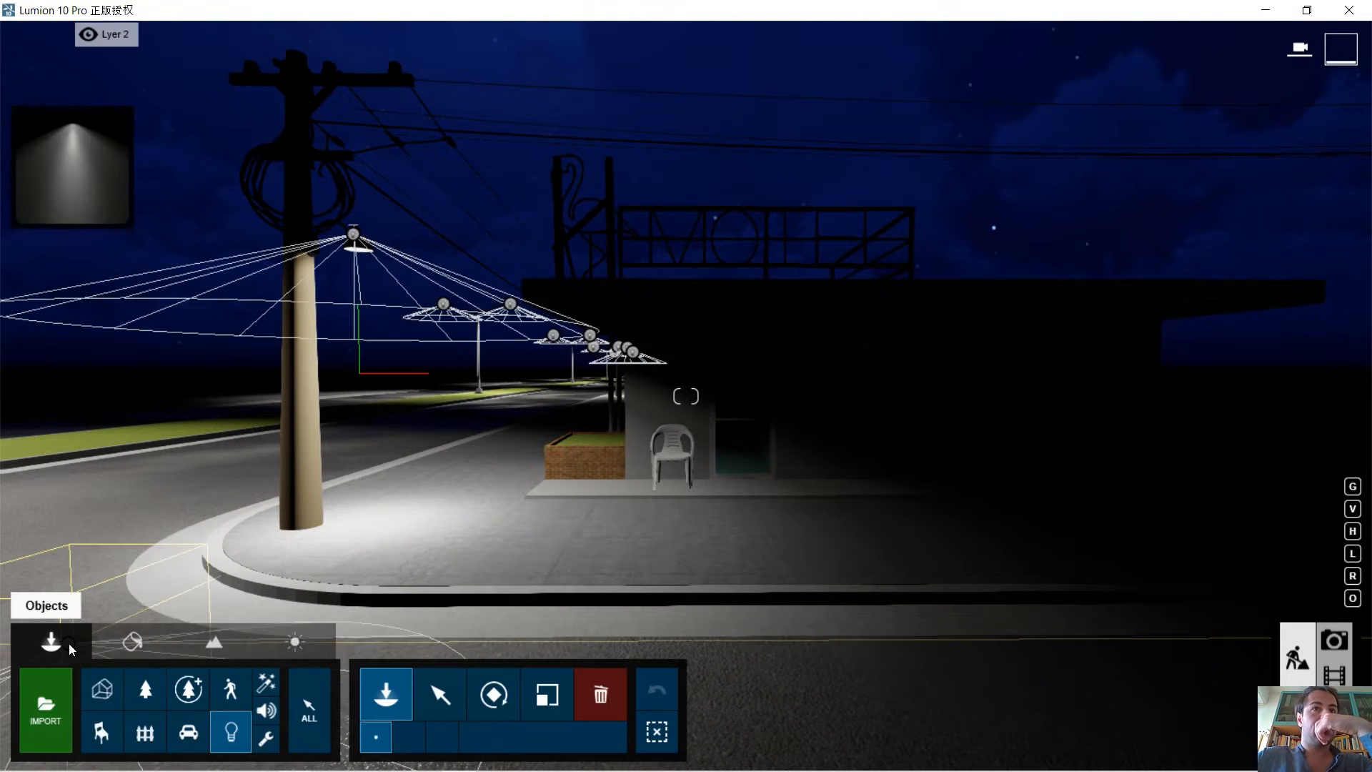
click(441, 695)
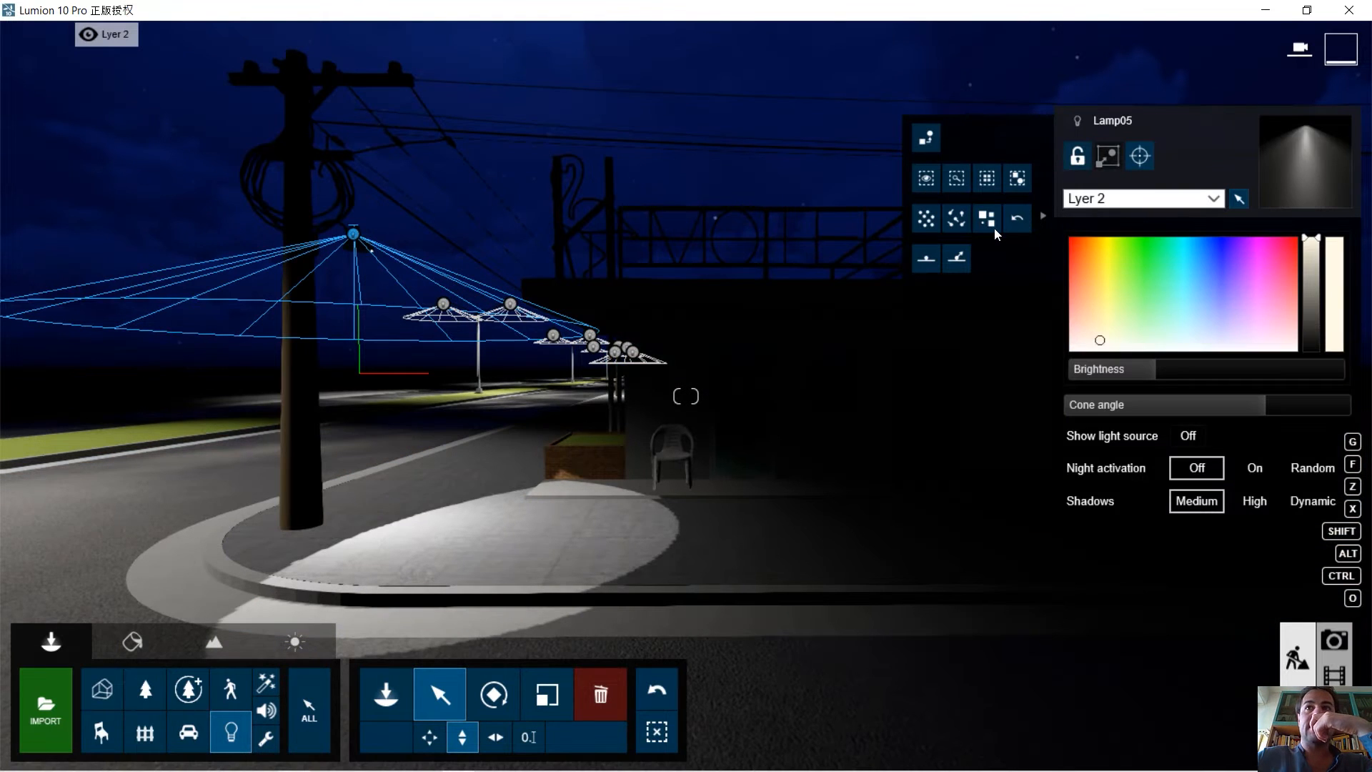
click(995, 229)
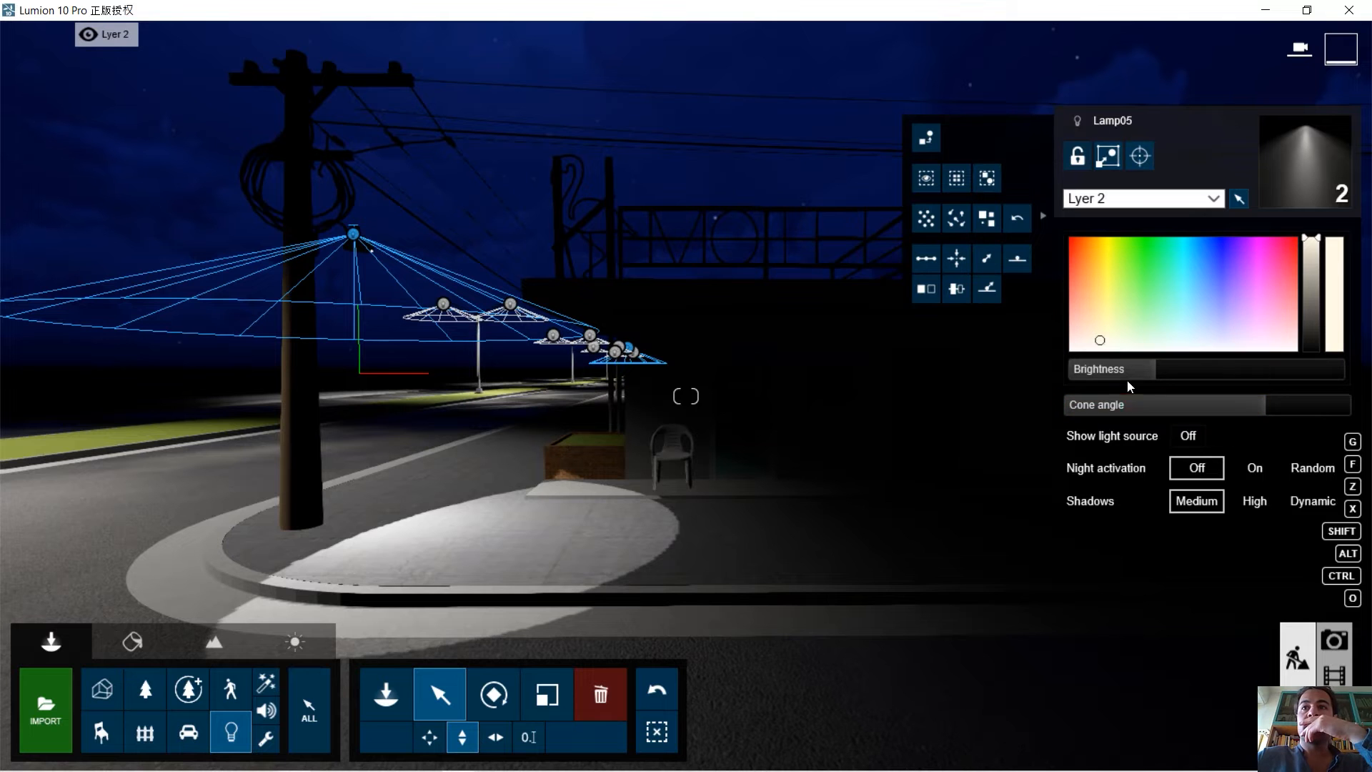
drag(1153, 369, 1120, 371)
drag(1247, 407, 1184, 413)
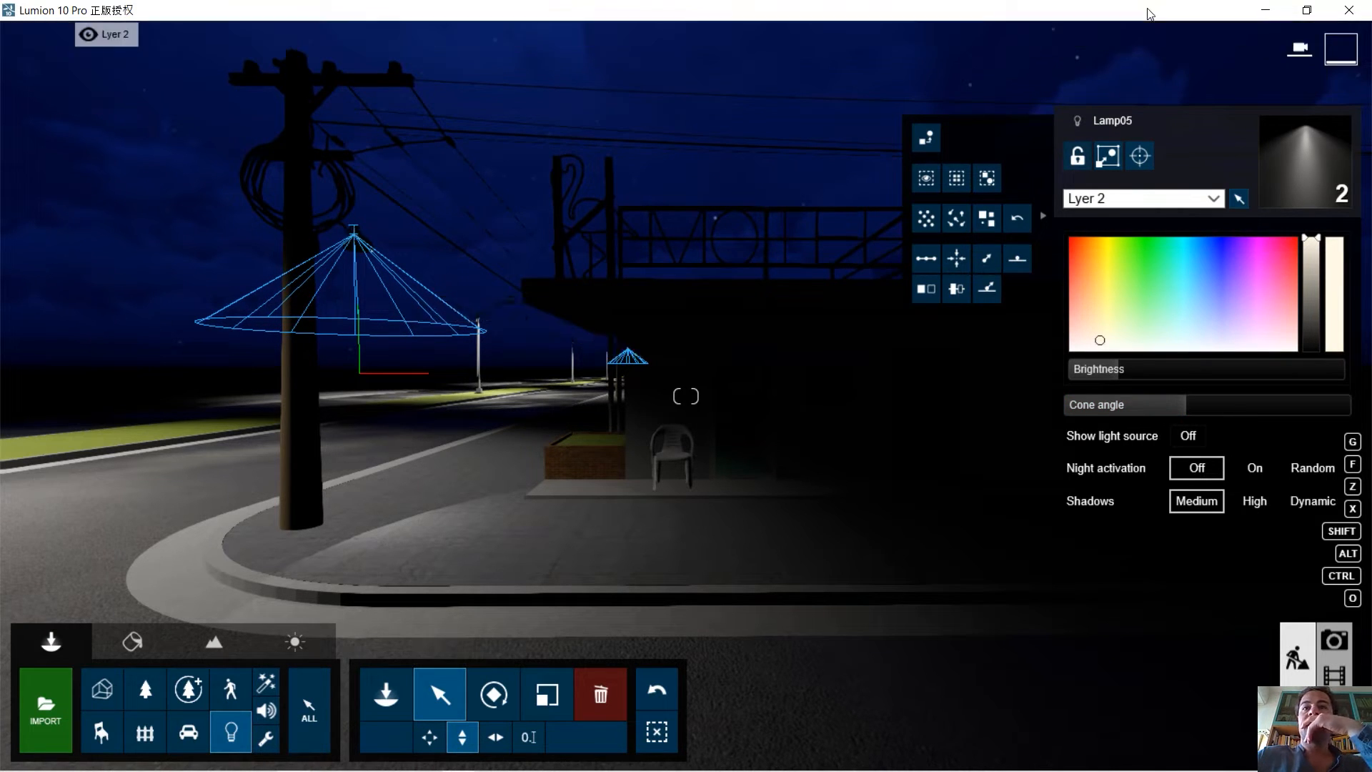
Switch to Photos to examine the lighting in the motel reference image, and return to the Lumion scene.
mouse_move(500, 768)
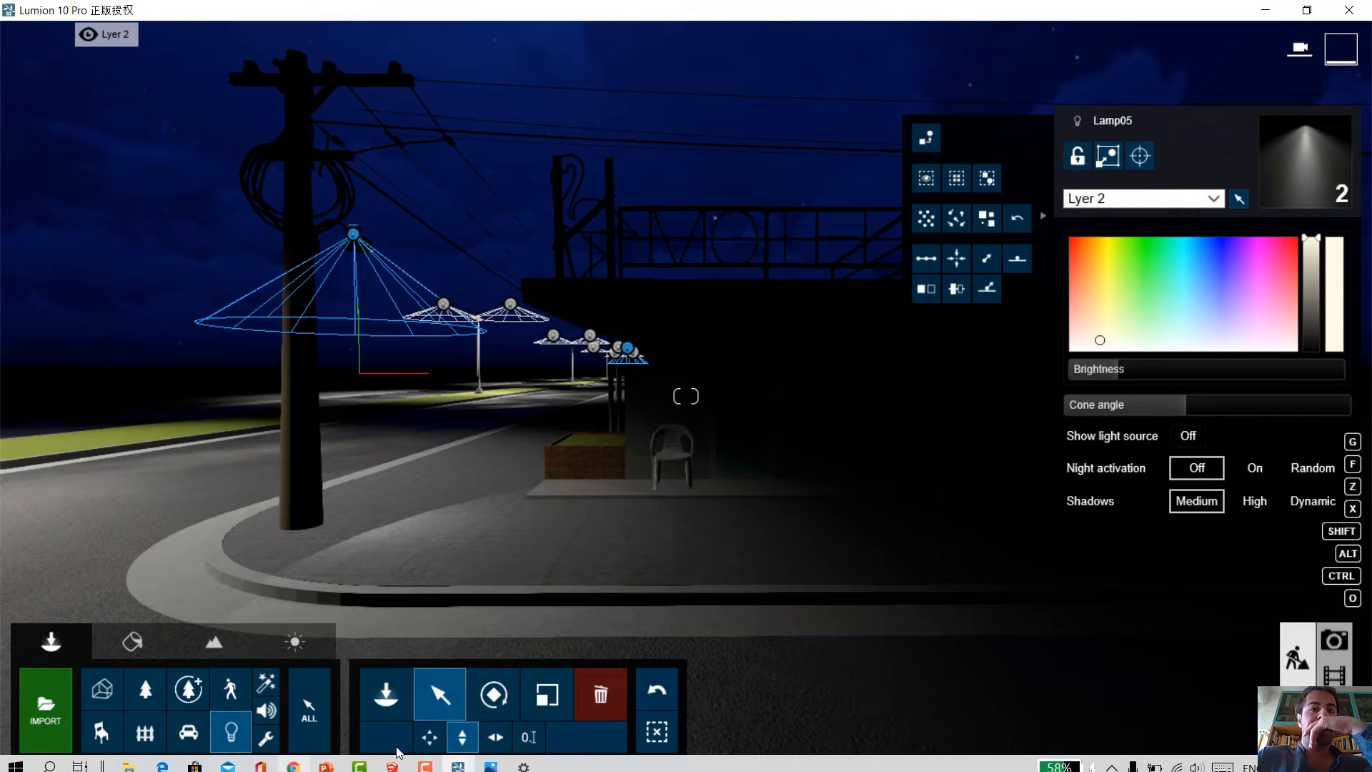
click(491, 759)
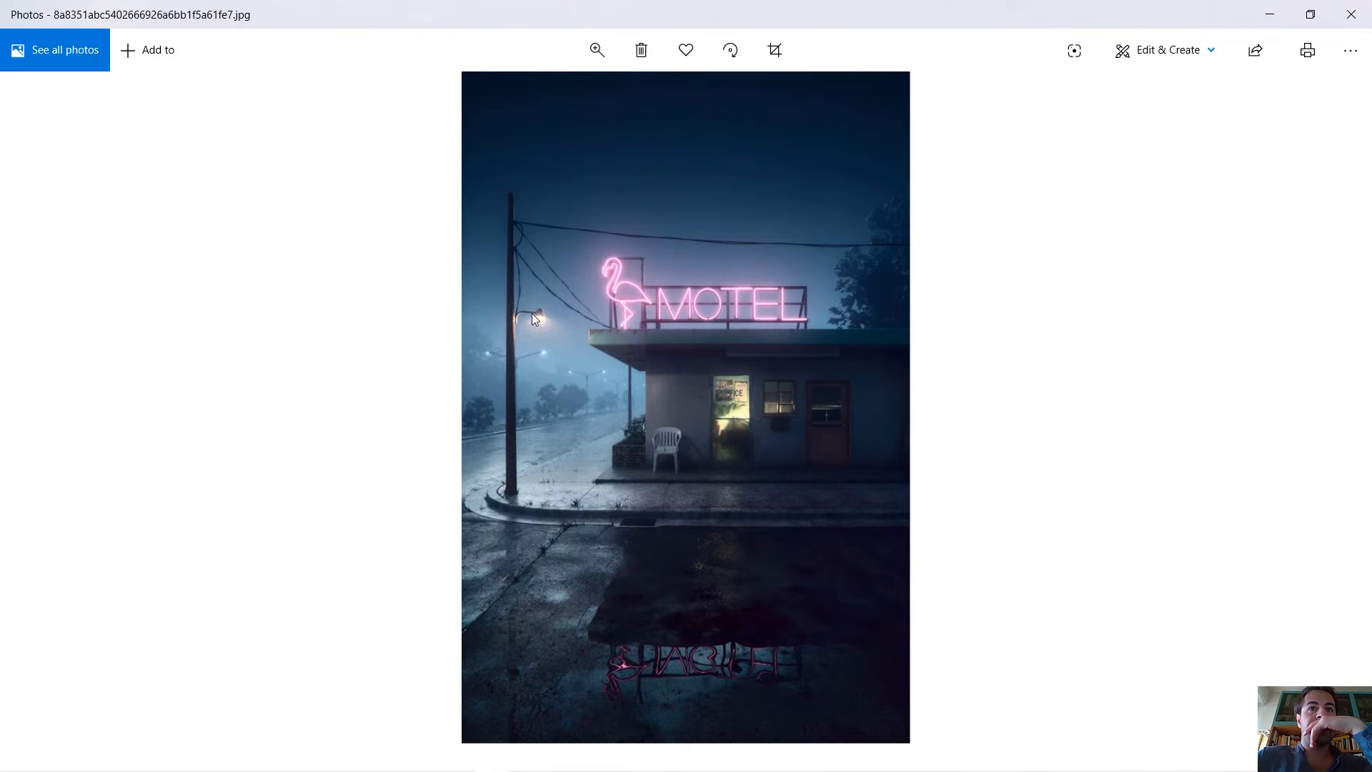
click(1272, 16)
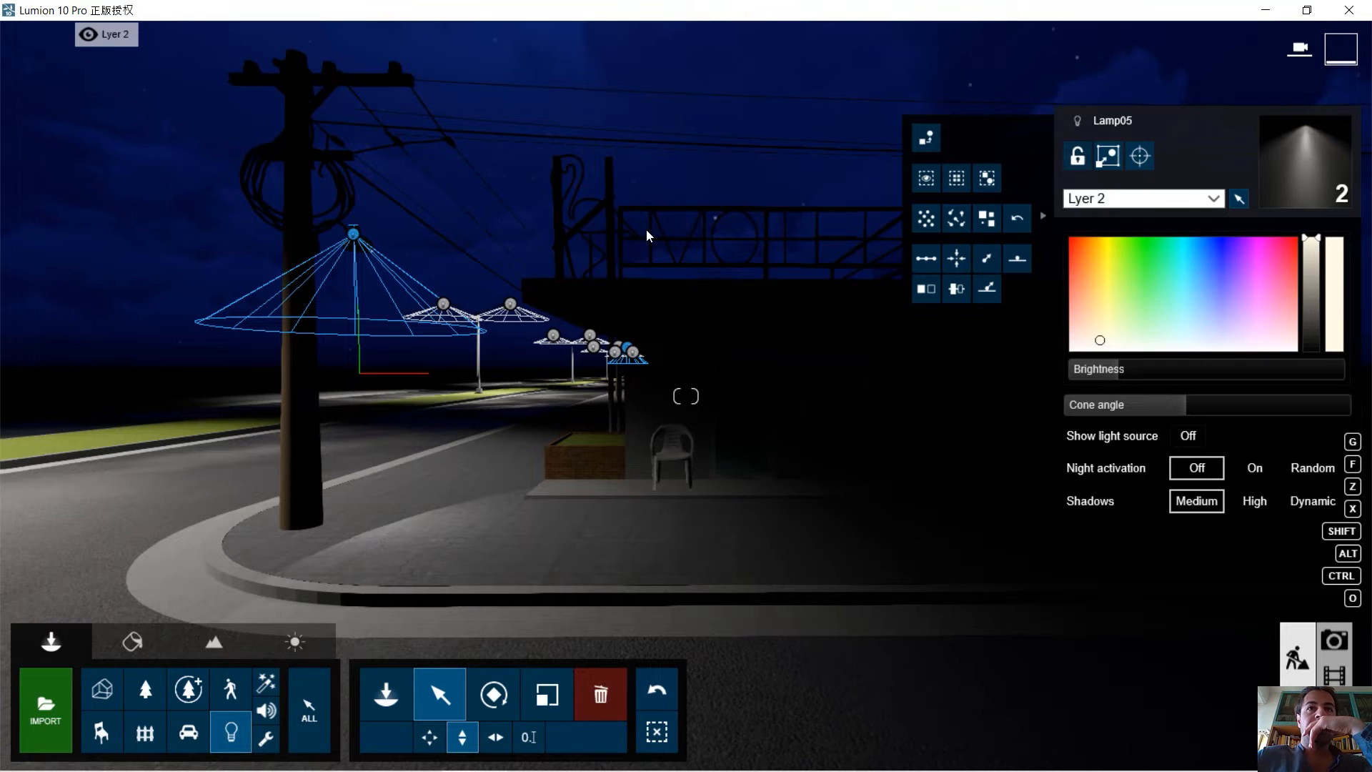
Give the flamingo and MOTEL neon lettering a Standard material with an emissive value of about 200, and save it.
click(133, 642)
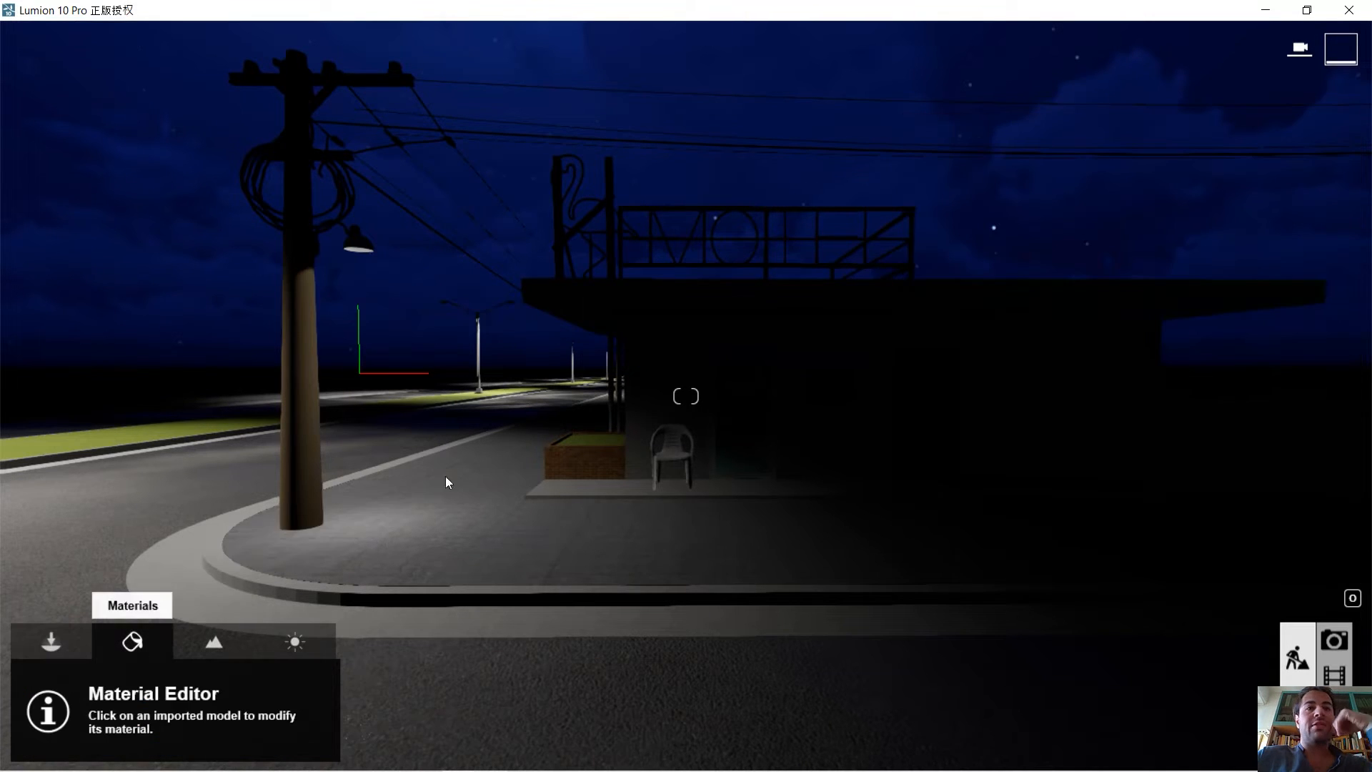
click(658, 224)
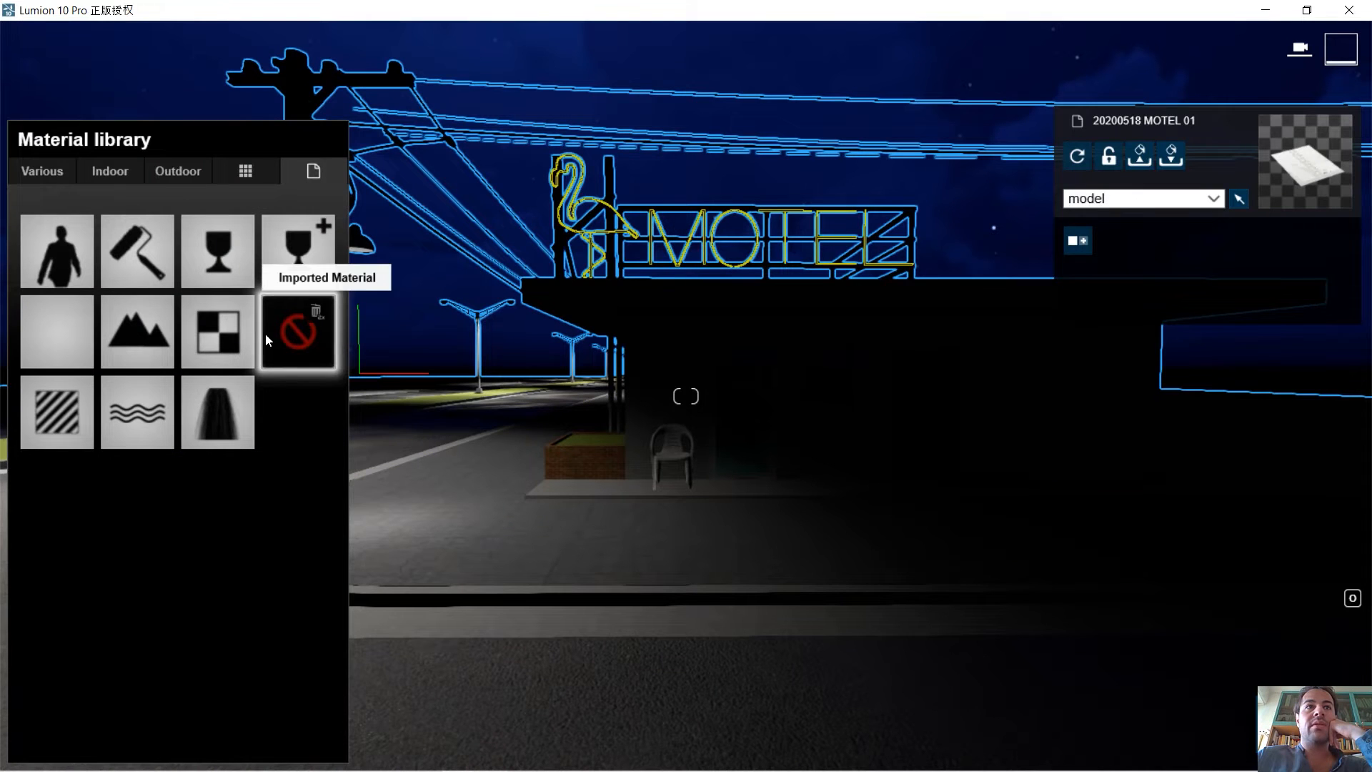
click(57, 409)
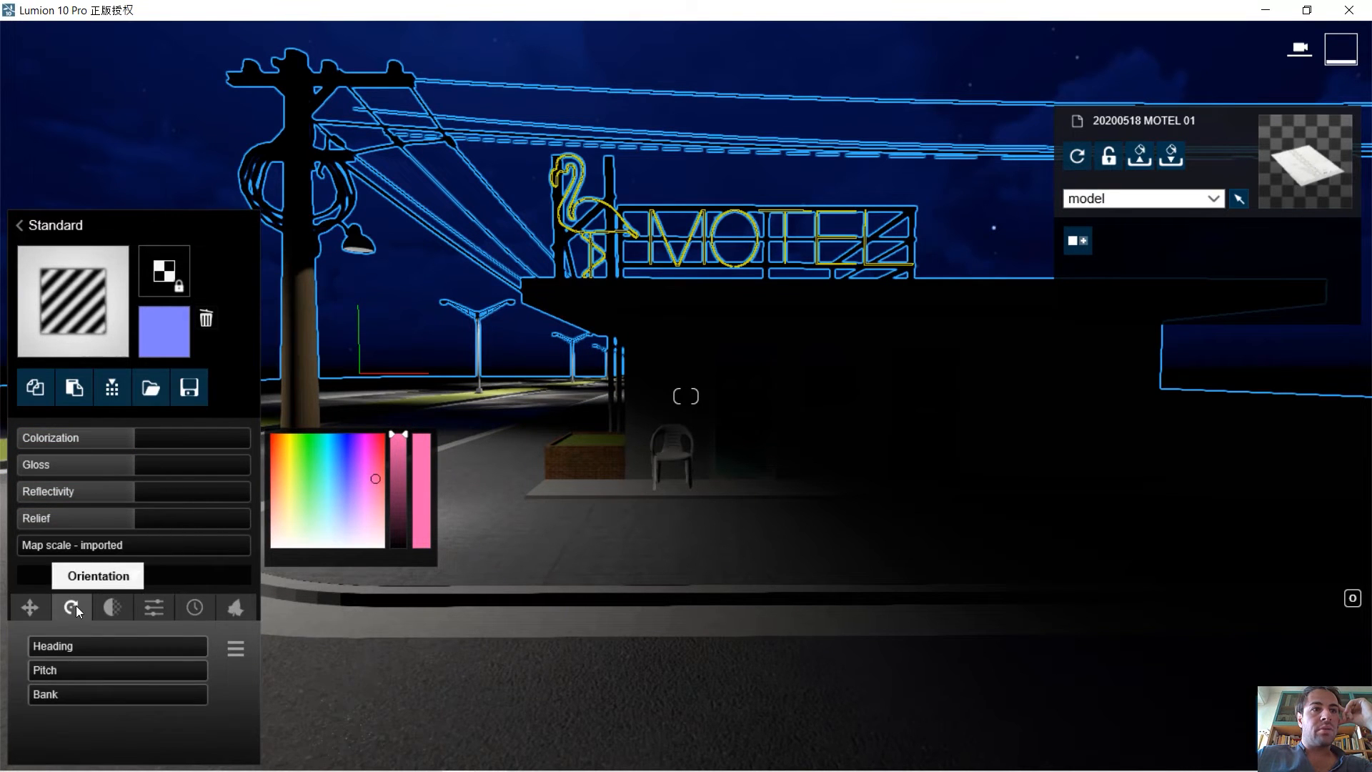
click(108, 608)
click(153, 608)
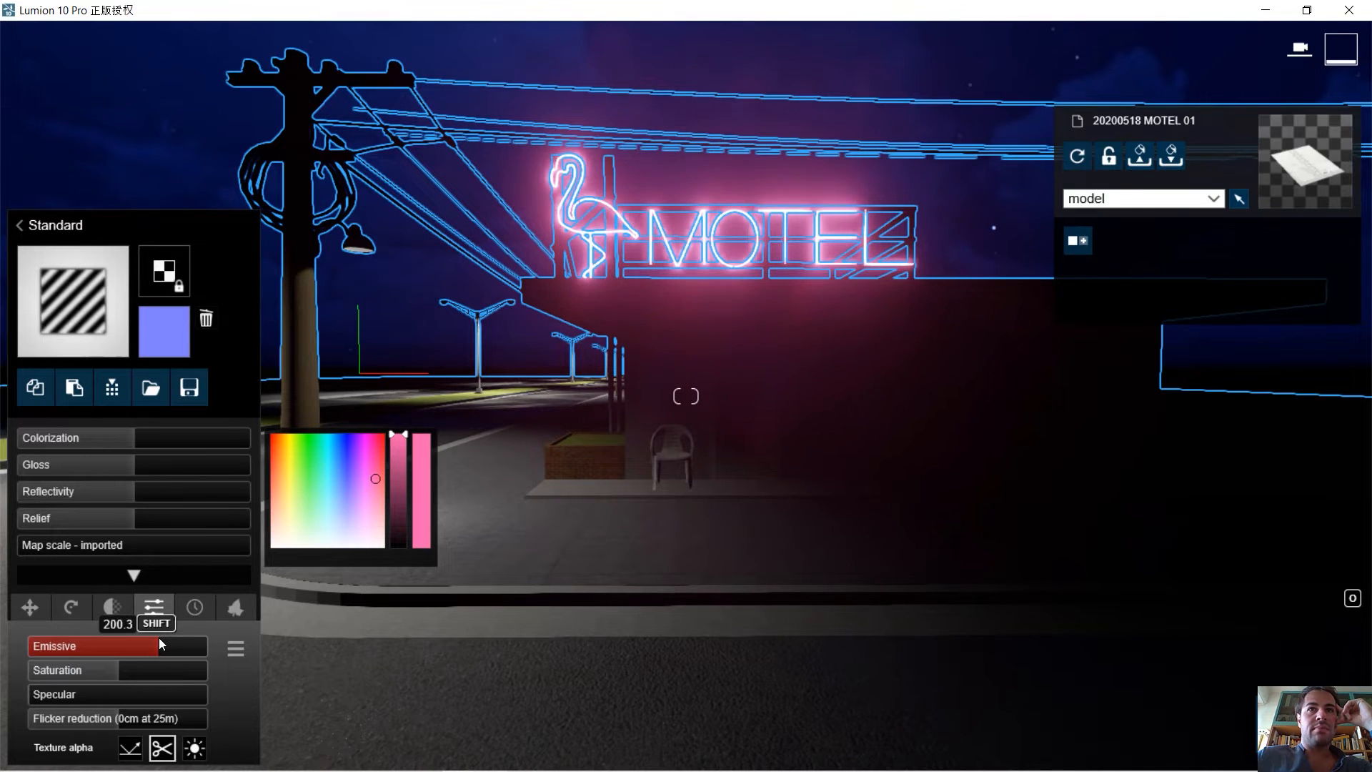
click(1331, 732)
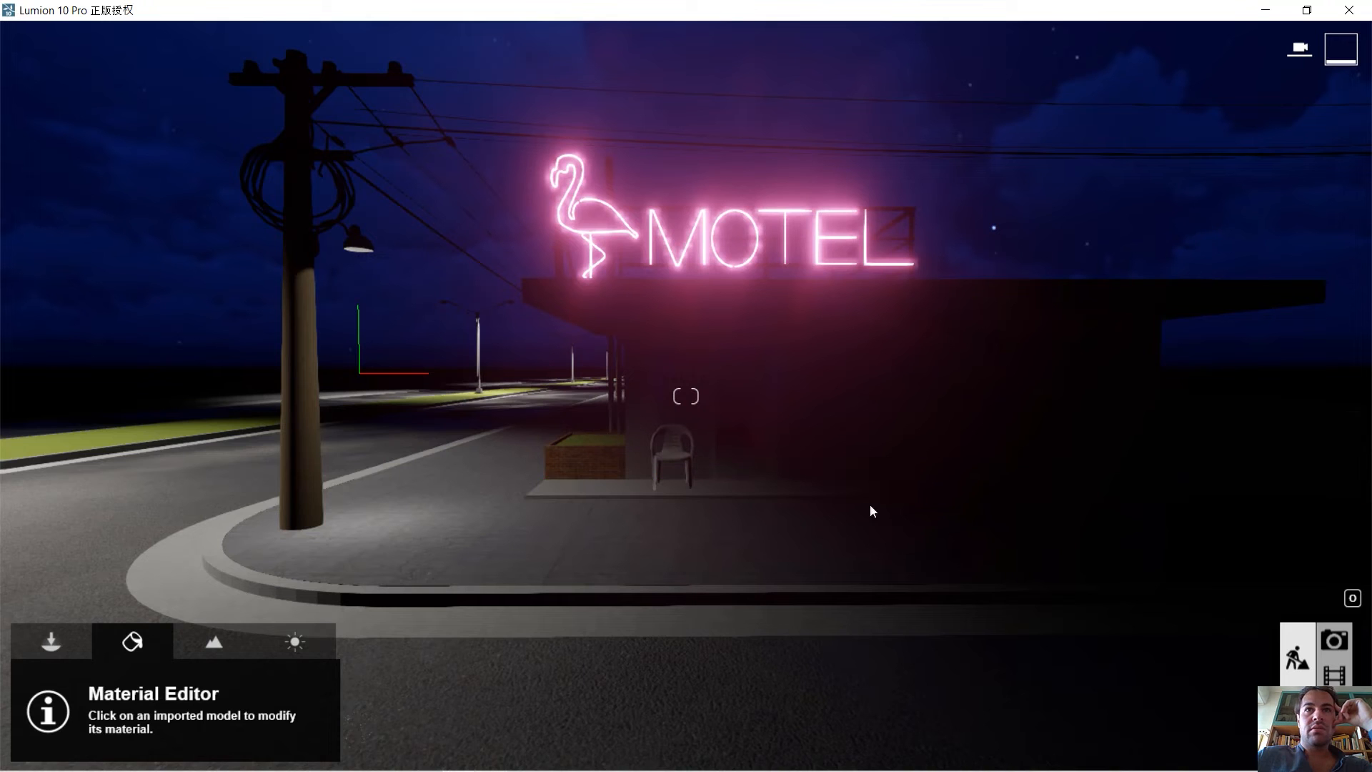
Compare the neon sign with the reference photo, reduce its material's emissive value and lighten its pink slightly, and save the change.
click(491, 758)
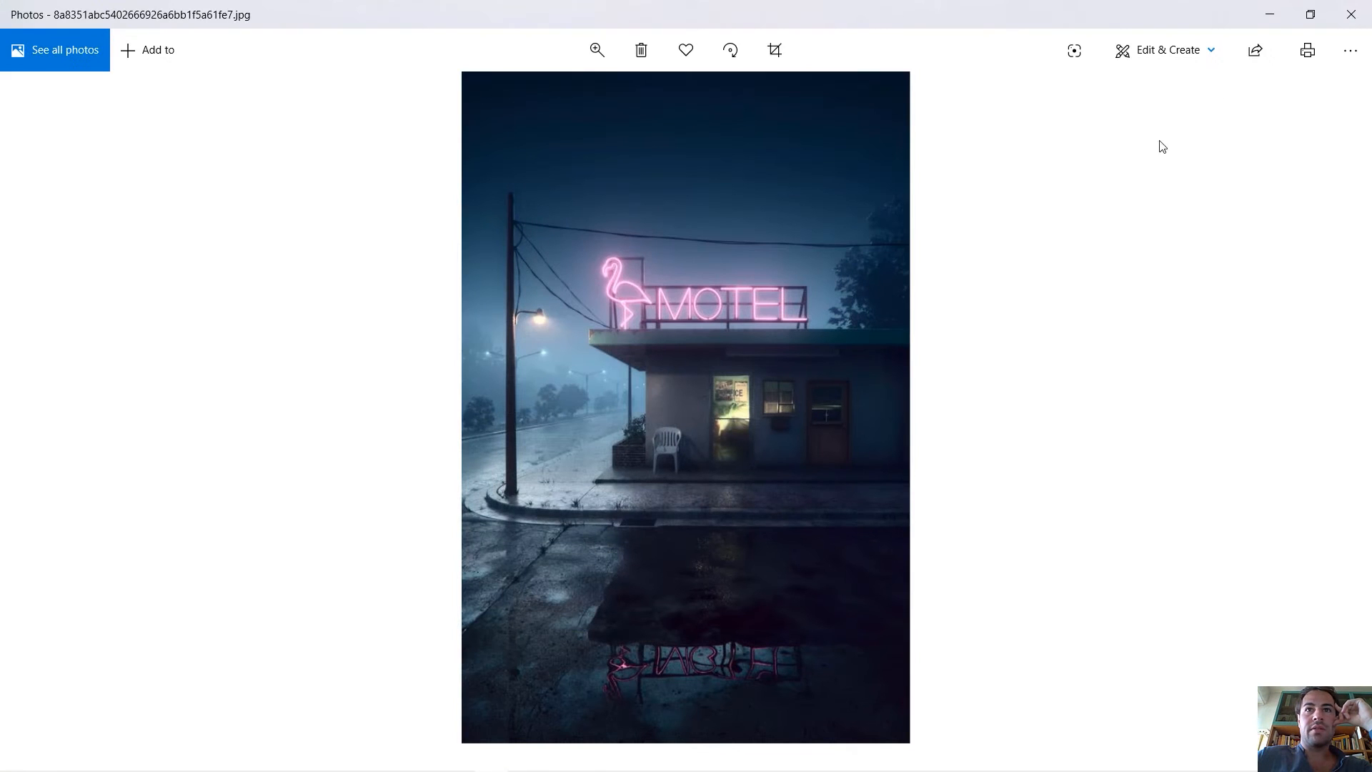
click(1273, 15)
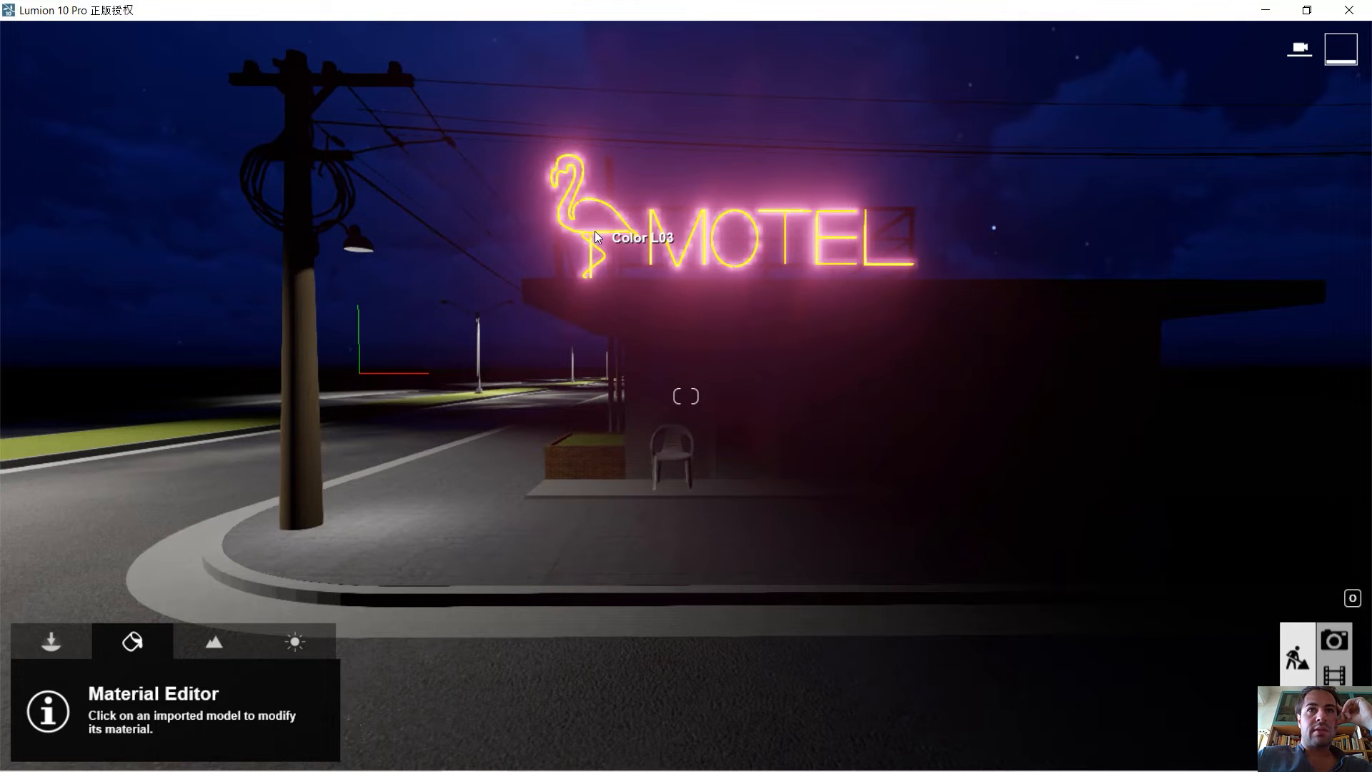
click(595, 230)
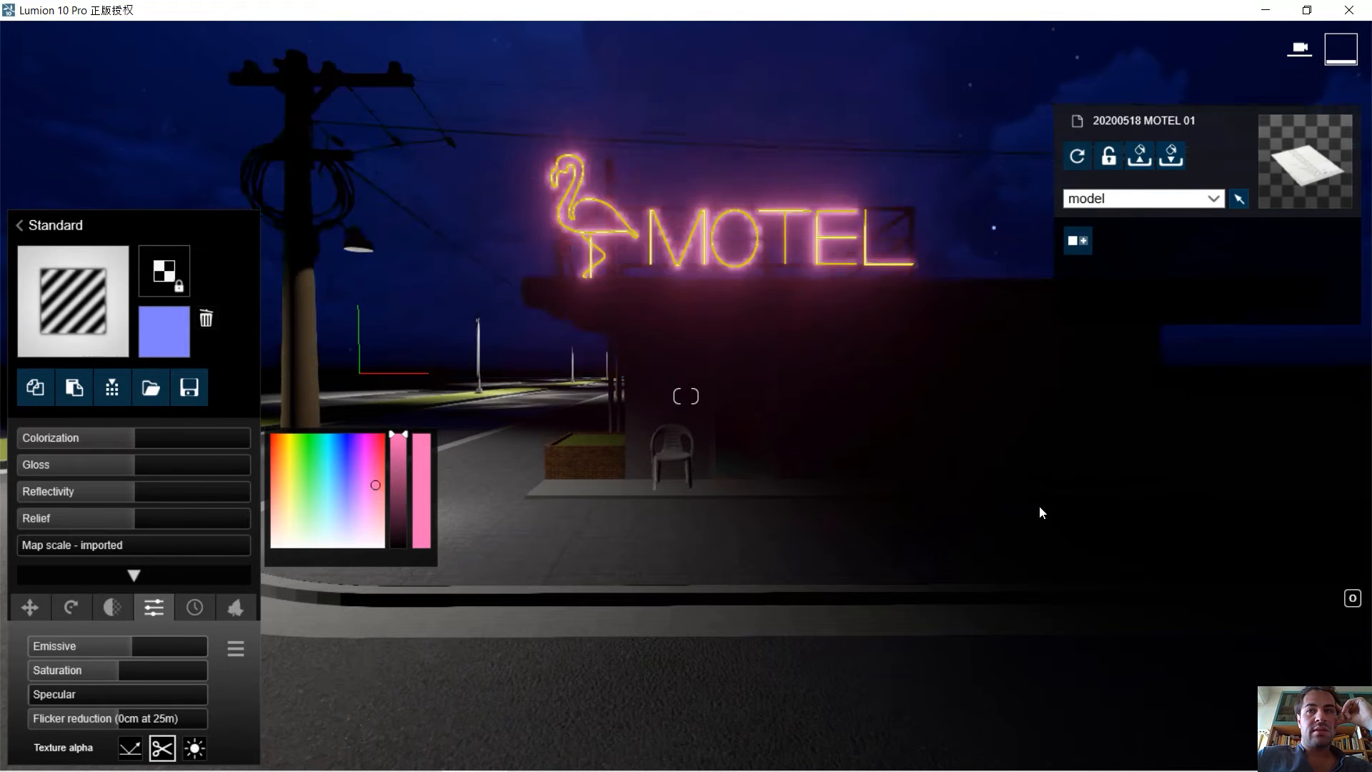
click(1328, 734)
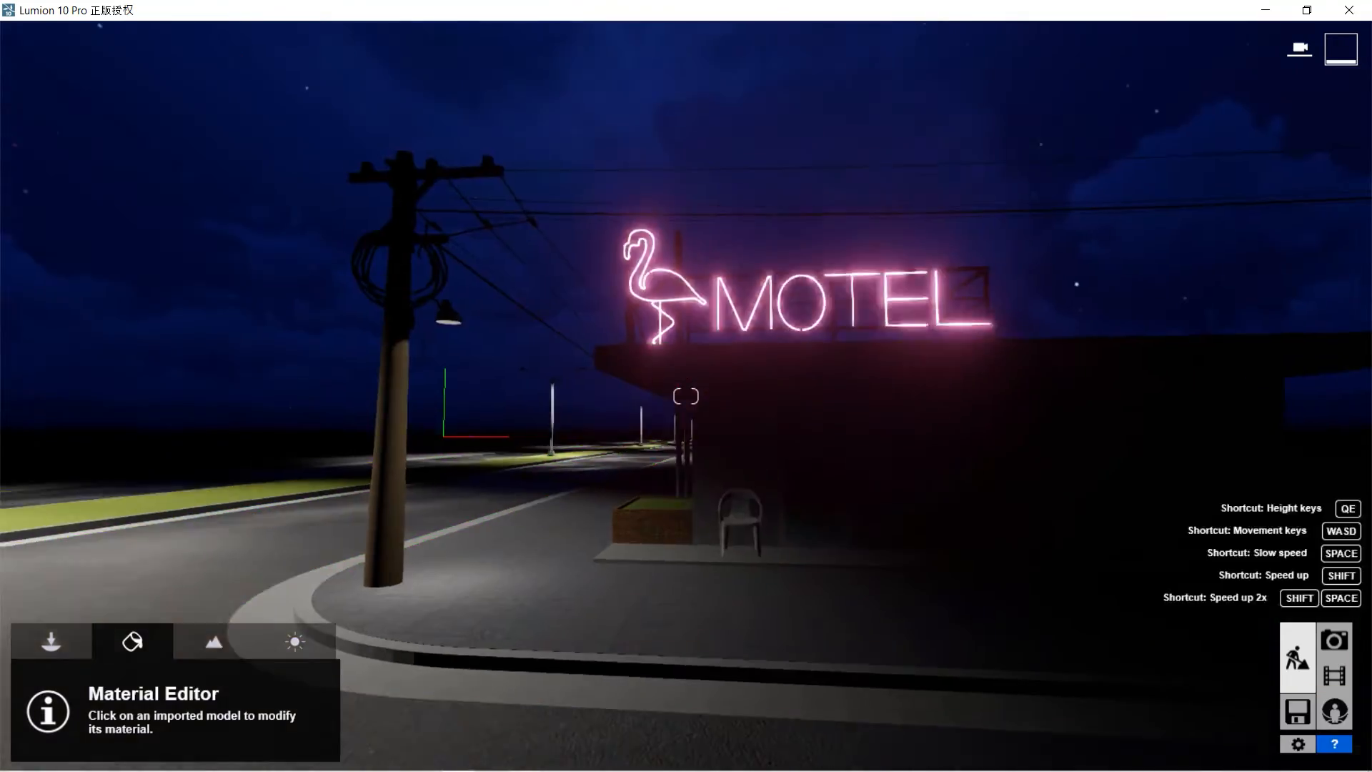
Switch to the SketchUp motel model and pick a grey material from the Metal collection.
right_drag(593, 717, 203, 194)
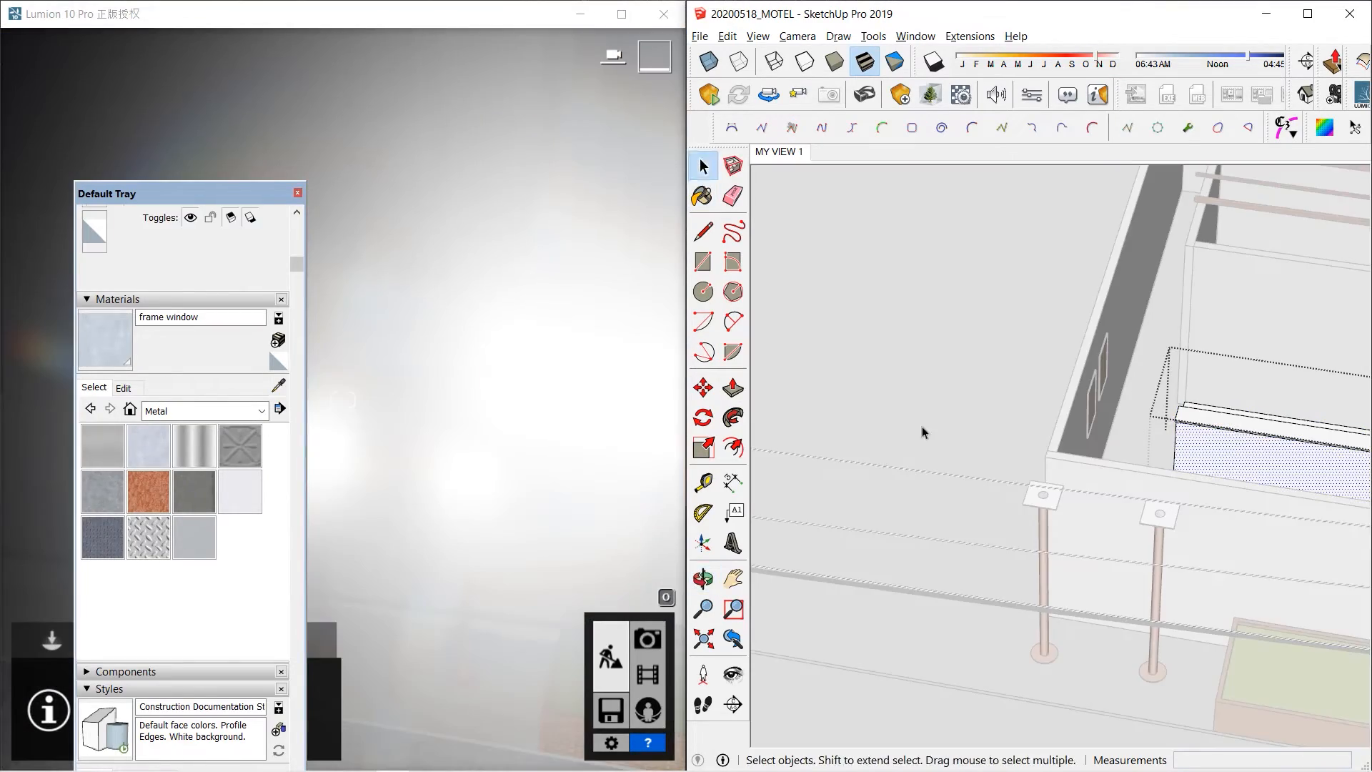
click(176, 476)
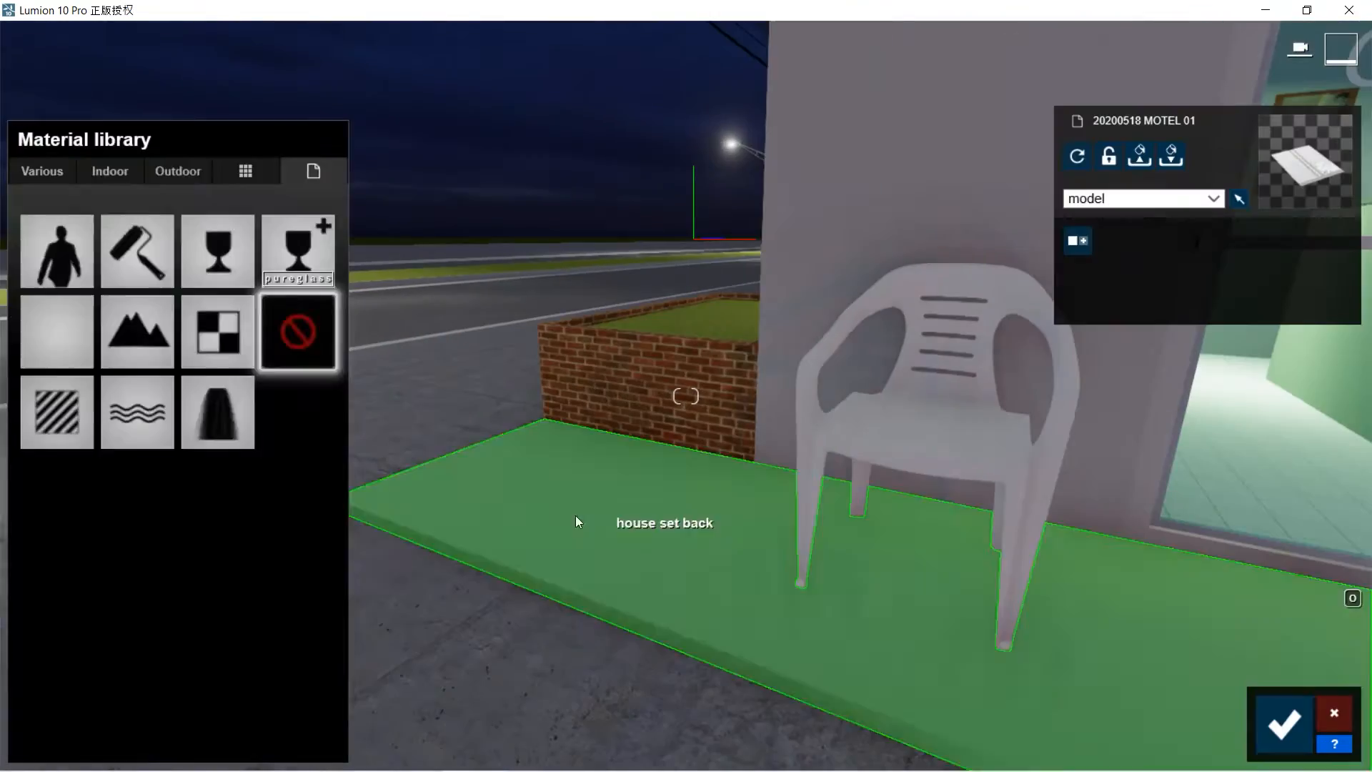
In Lumion, browse the outdoor materials for the house set back, and open the window sill's Stone Vein Gray material.
click(188, 171)
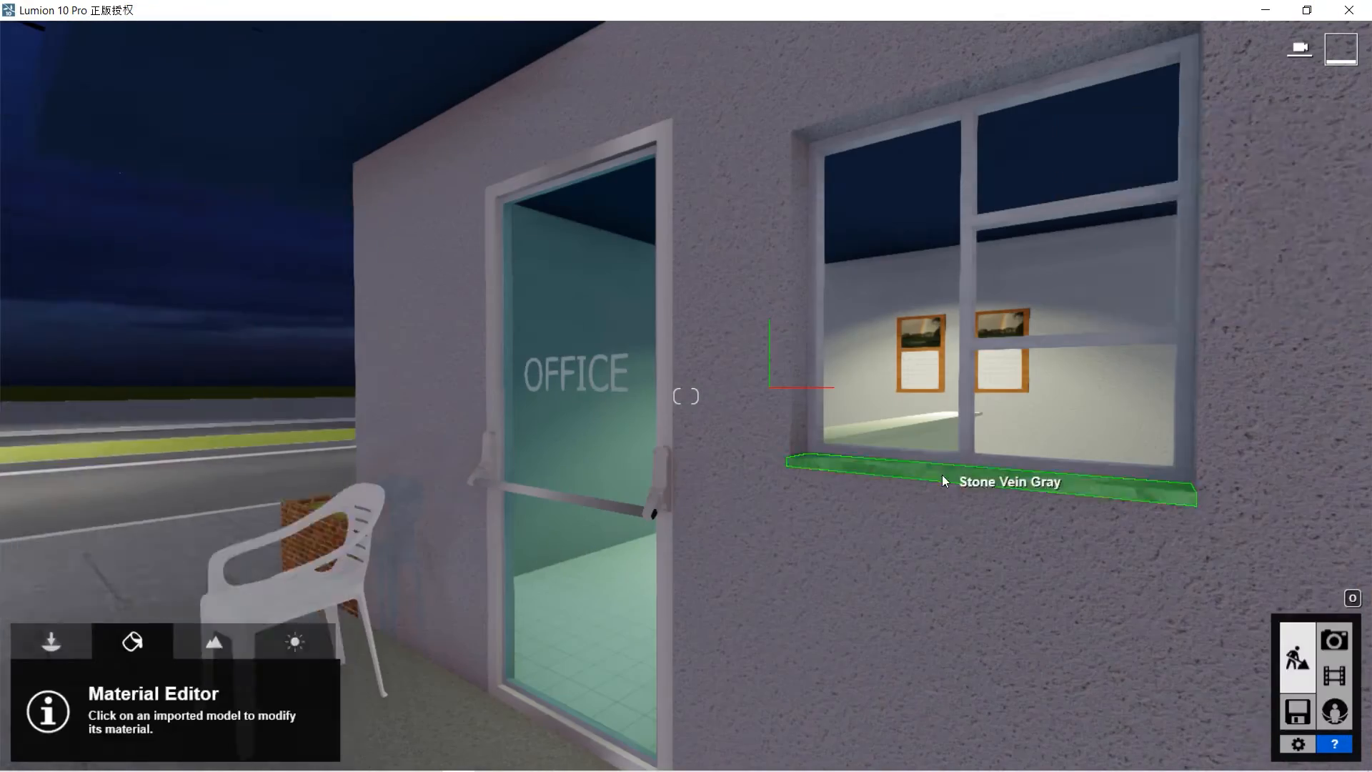
click(945, 481)
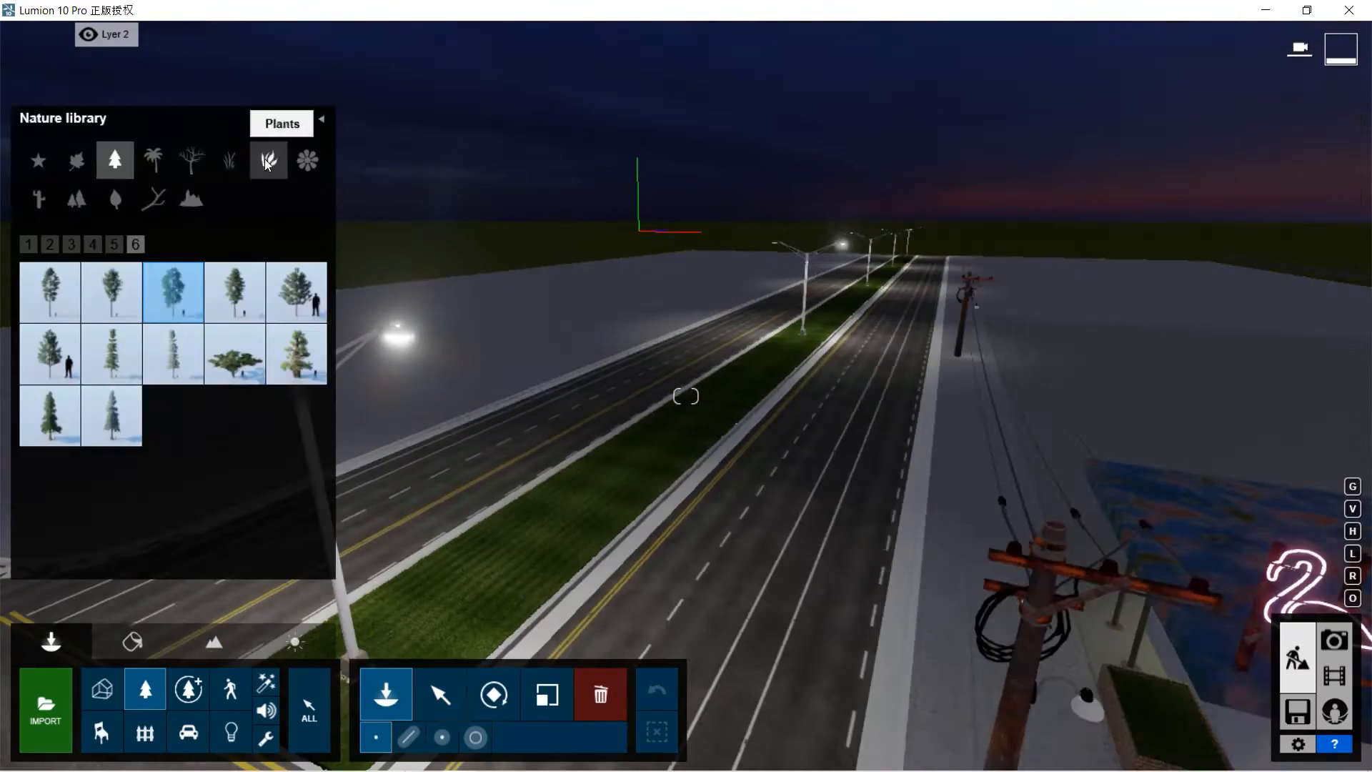
Browse the tree and plant categories of the Nature library for vegetation for the street median.
click(127, 164)
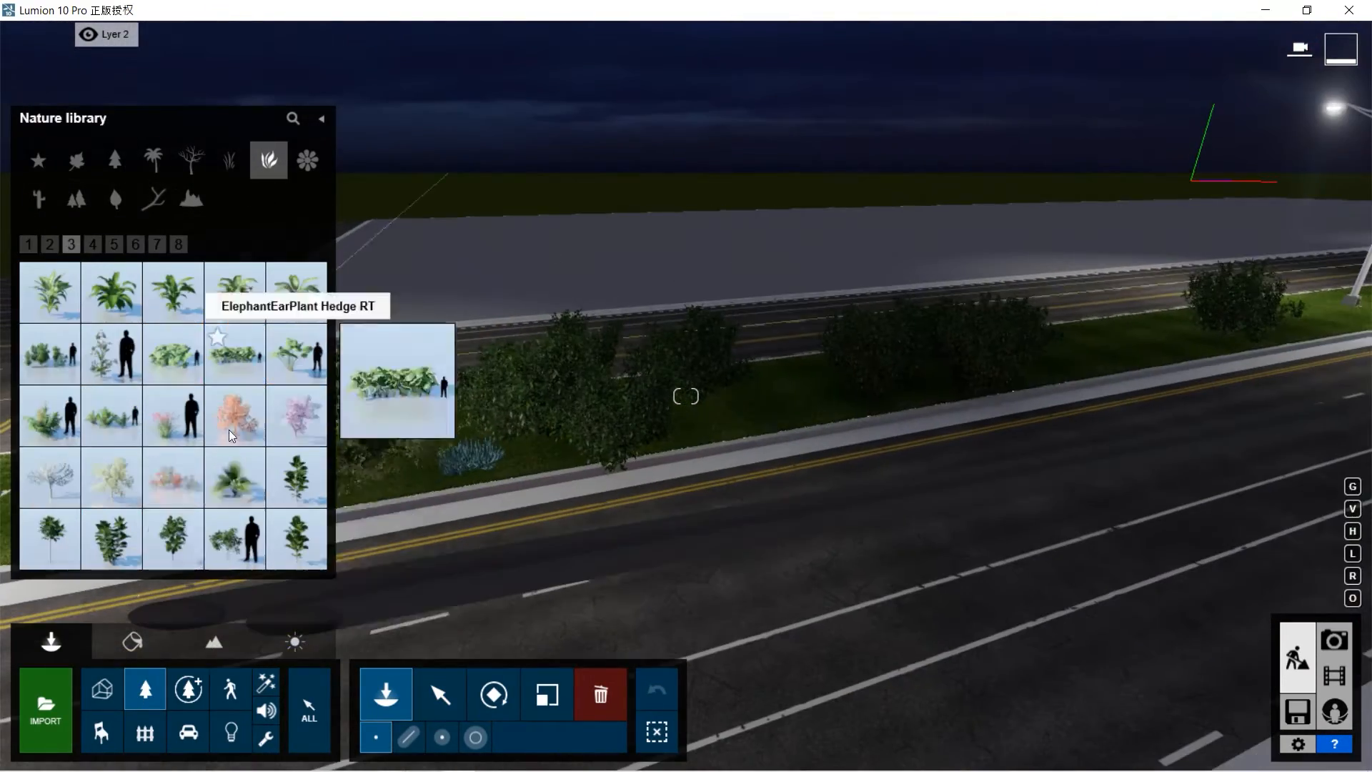
click(92, 244)
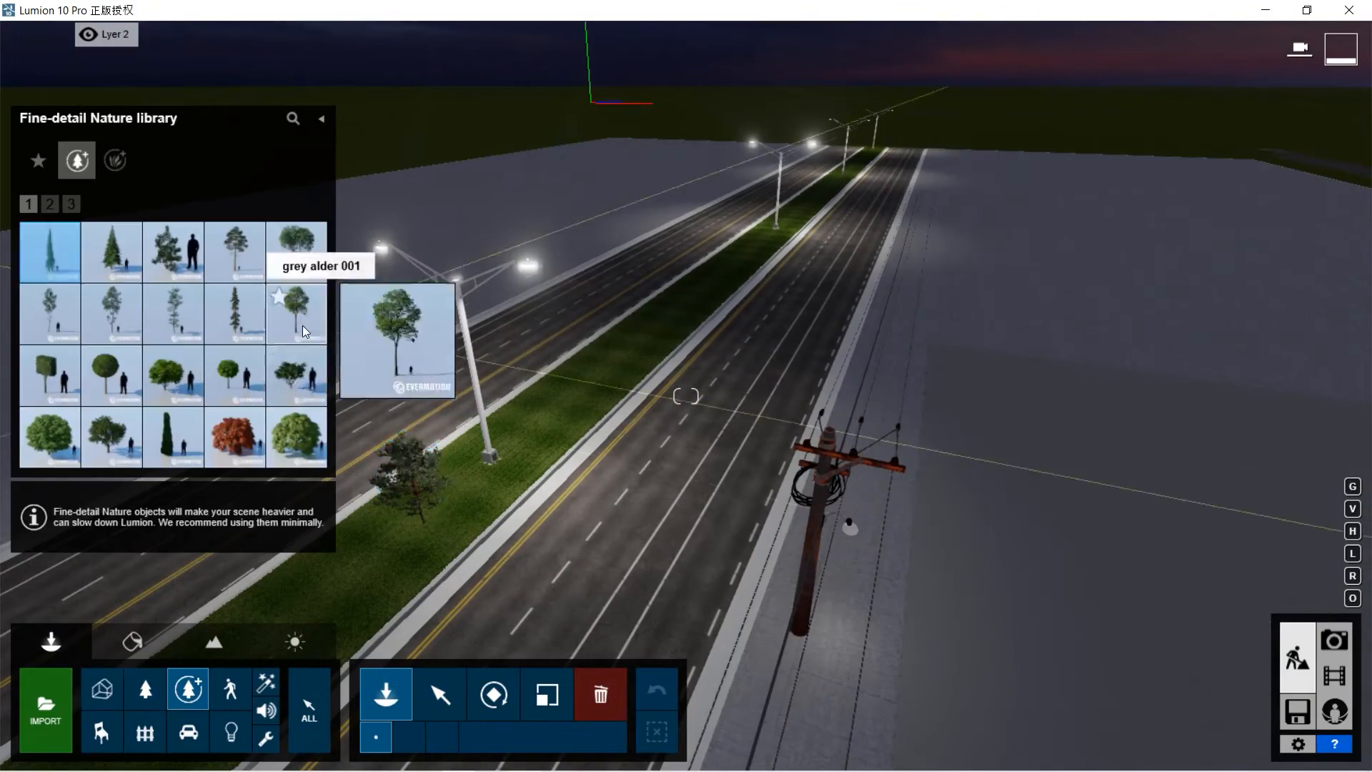
click(145, 688)
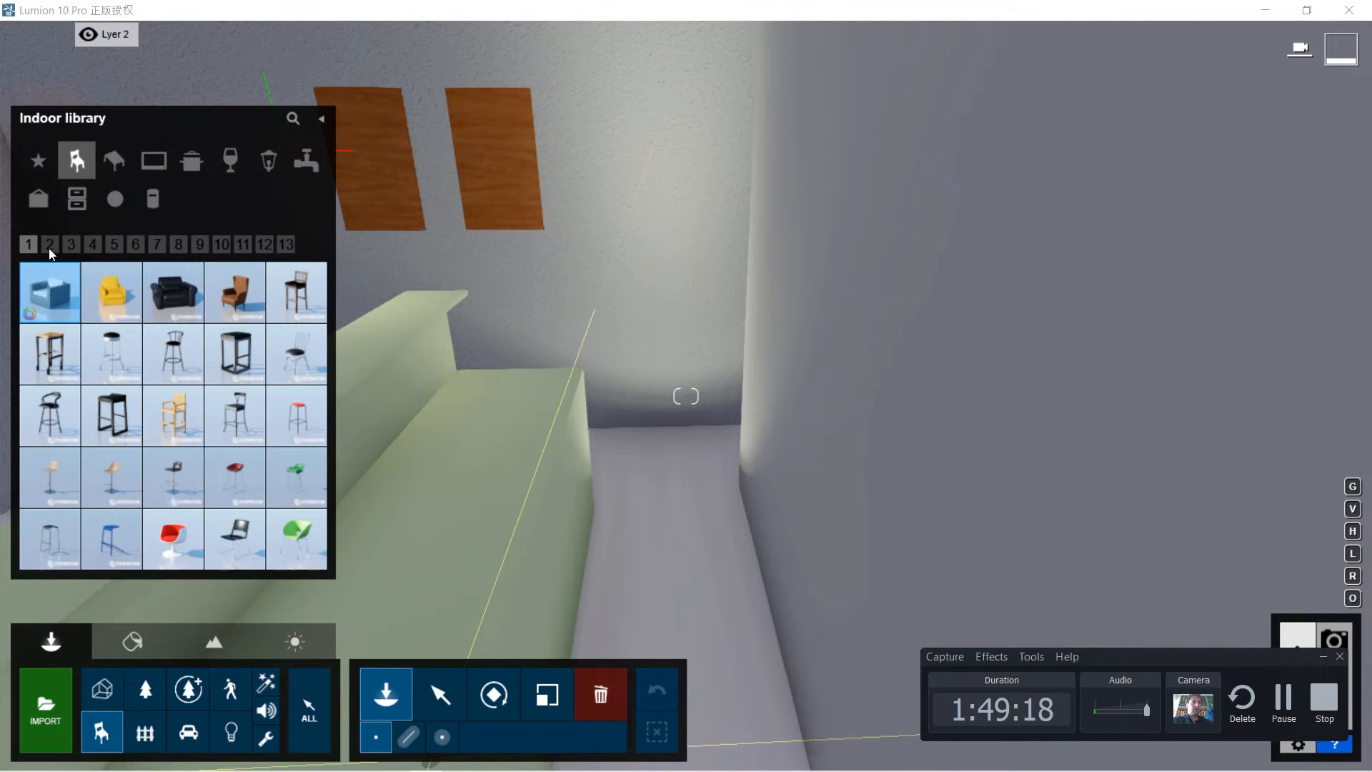
Browse the Indoor library's seating, electronics and decoration categories for objects to furnish the motel office.
click(50, 248)
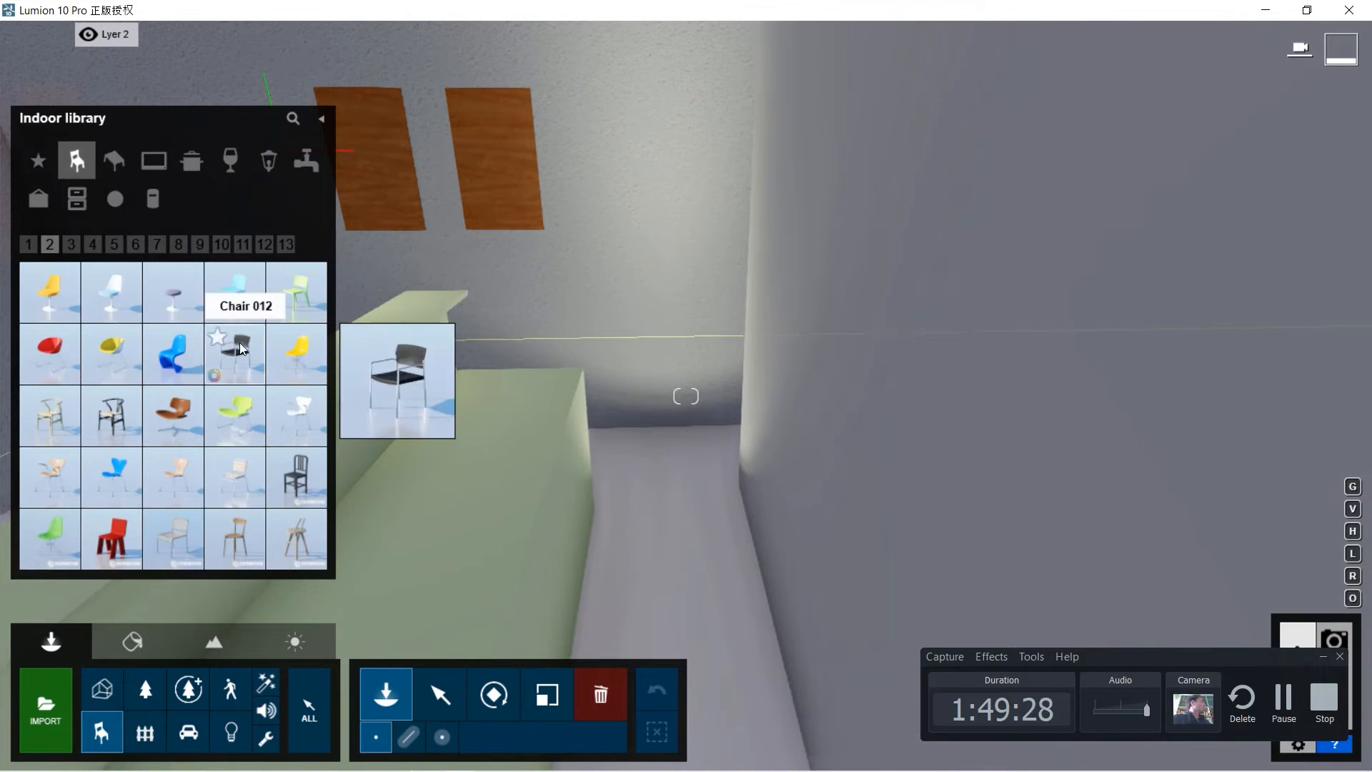
click(243, 243)
click(153, 160)
click(71, 244)
click(39, 199)
click(87, 245)
click(195, 245)
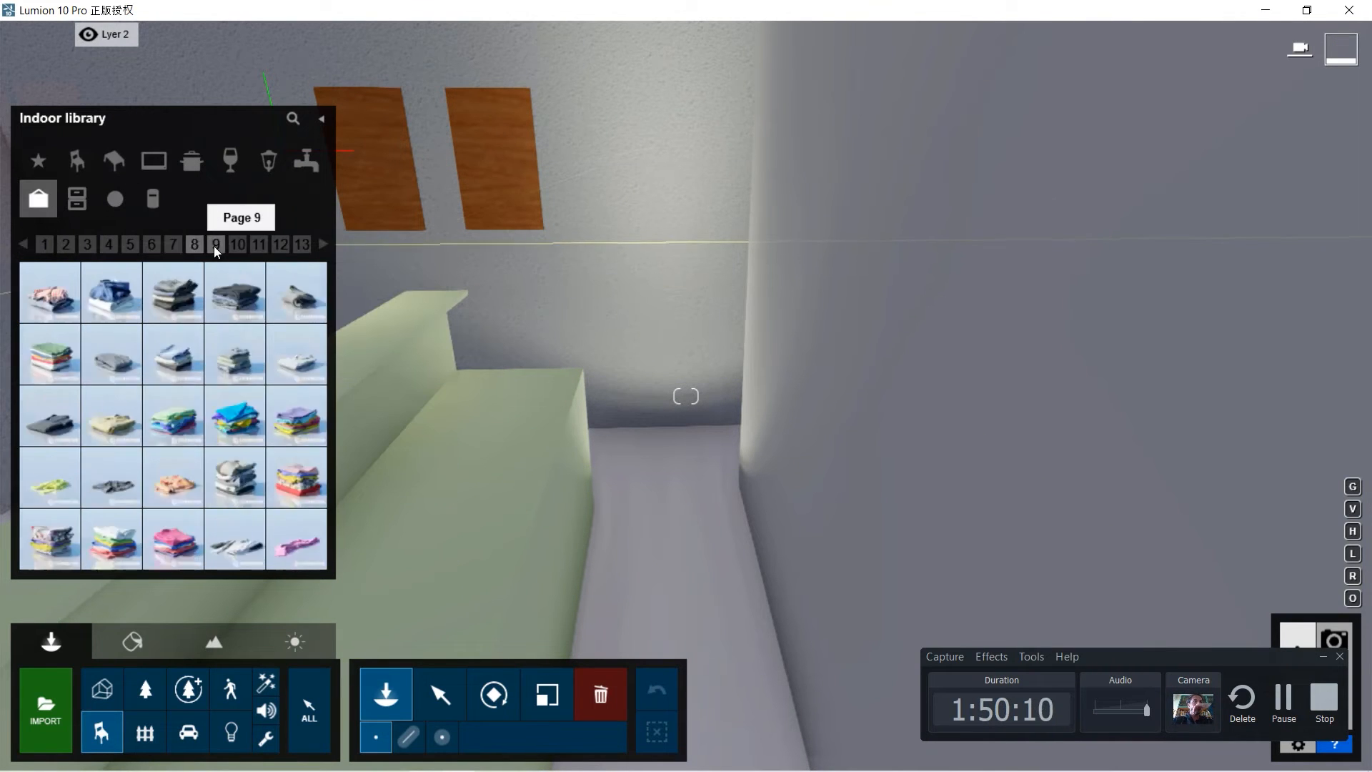
Pick the potted plant PlantPot 029 from the decoration models and place it on the office floor.
click(275, 245)
click(323, 245)
click(276, 246)
click(259, 245)
click(50, 293)
click(679, 368)
Resize the potted plant and get it ready for moving against the office's back wall.
click(547, 694)
drag(679, 367, 697, 303)
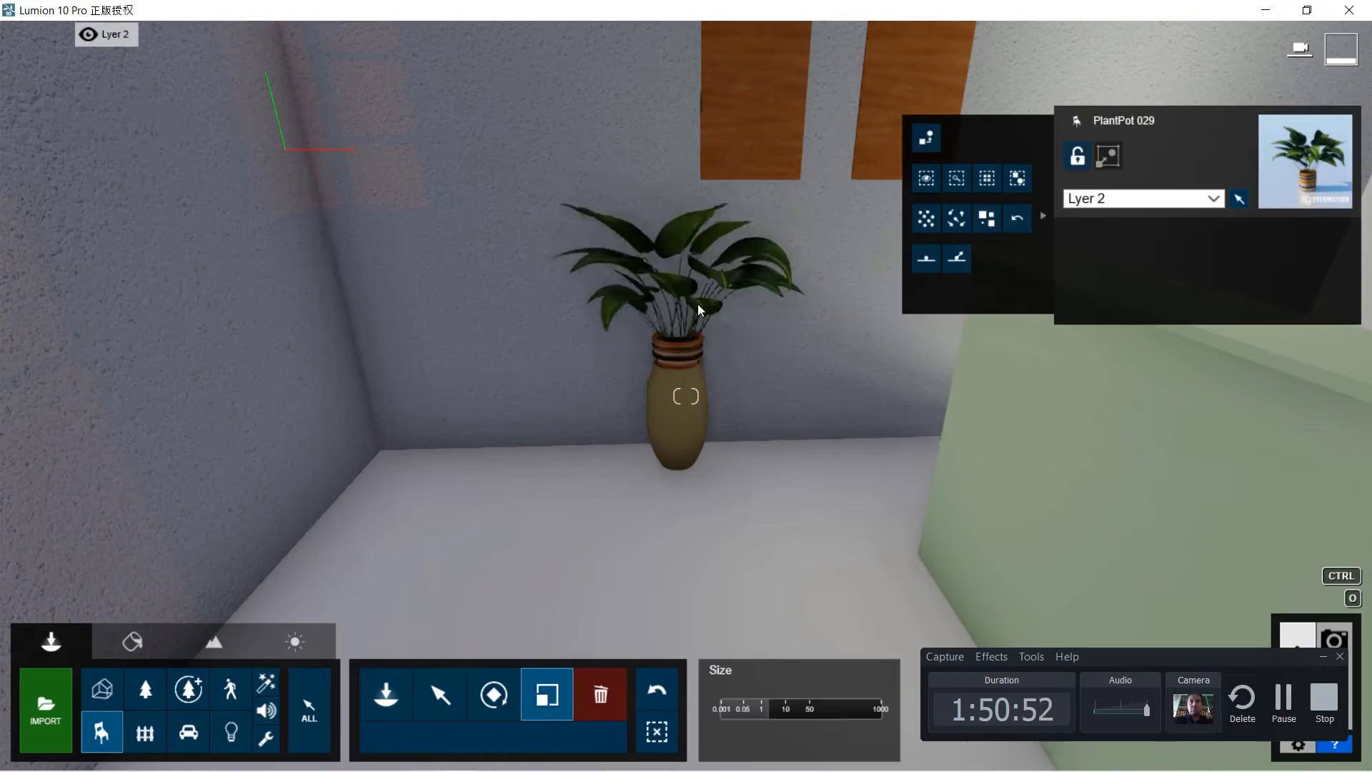
key(alt+Tab)
key(alt+Tab)
click(440, 695)
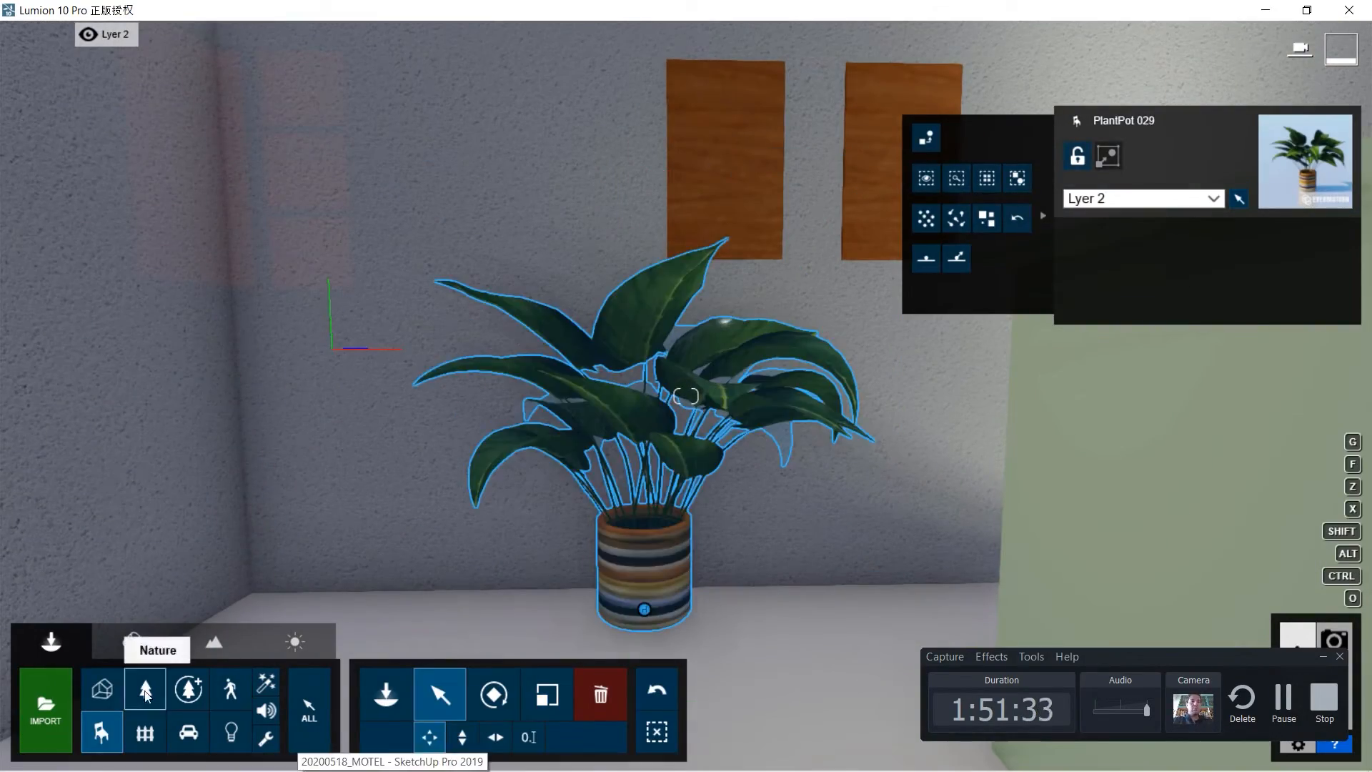
Place paper posters on the two wooden boards and a dark shelf beside them on the office's back wall.
click(386, 695)
click(735, 135)
click(902, 136)
click(173, 243)
click(151, 244)
click(111, 354)
click(512, 294)
click(112, 245)
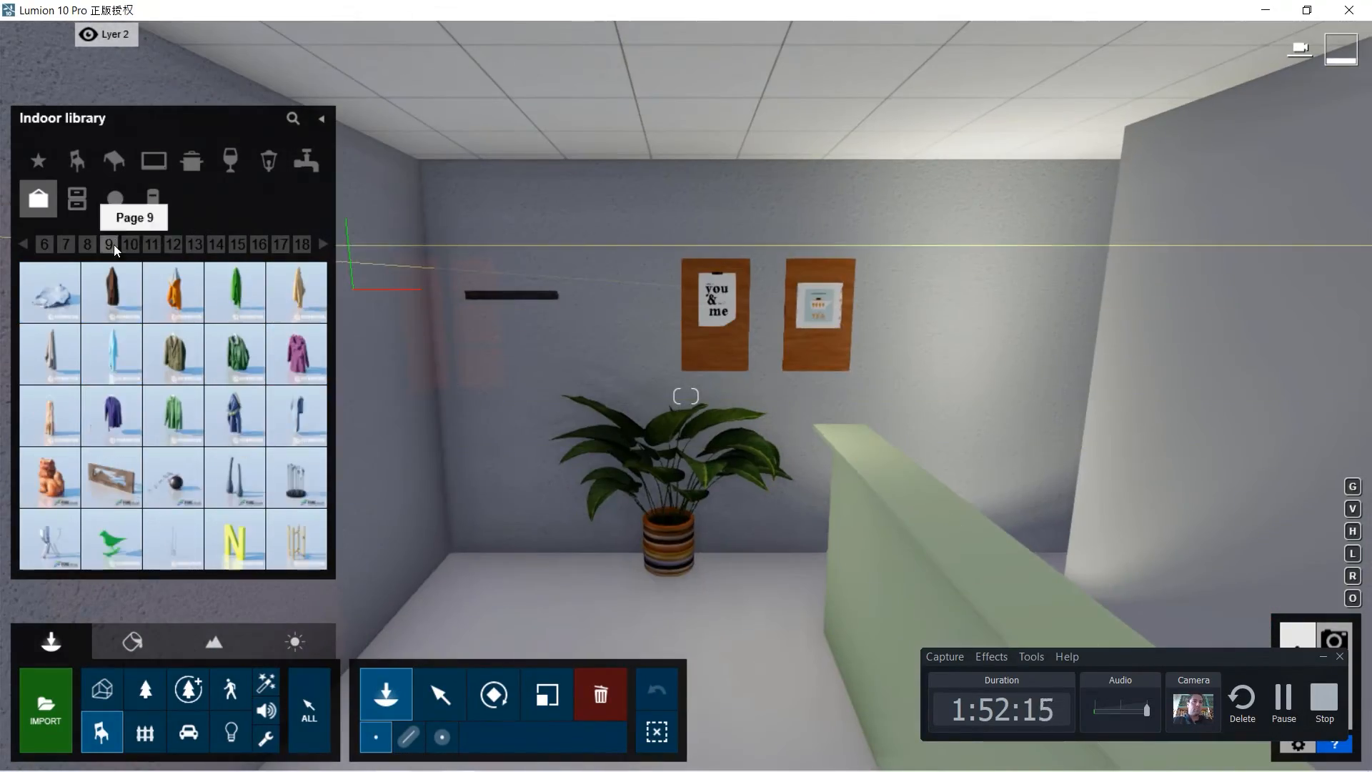
click(87, 245)
Set the Edges value of the motel's exterior wall material to 0.1 and save the material.
key(s)
click(133, 641)
click(765, 322)
key(w)
drag(44, 747, 30, 748)
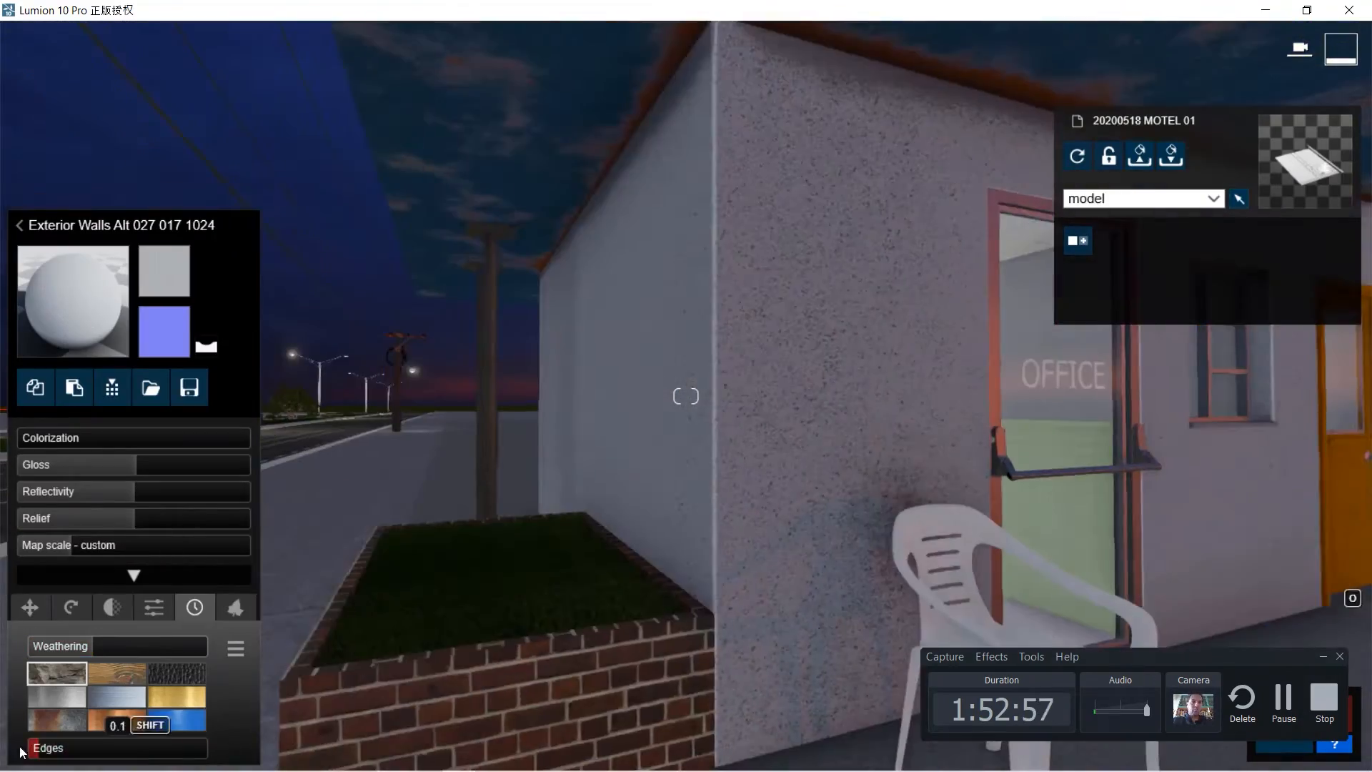
click(1324, 657)
click(1294, 714)
Pick the plant IvyHedge1-Single RT from the Nature library and place it in the brick planter.
click(51, 642)
click(145, 689)
click(269, 160)
click(50, 245)
click(114, 246)
click(235, 477)
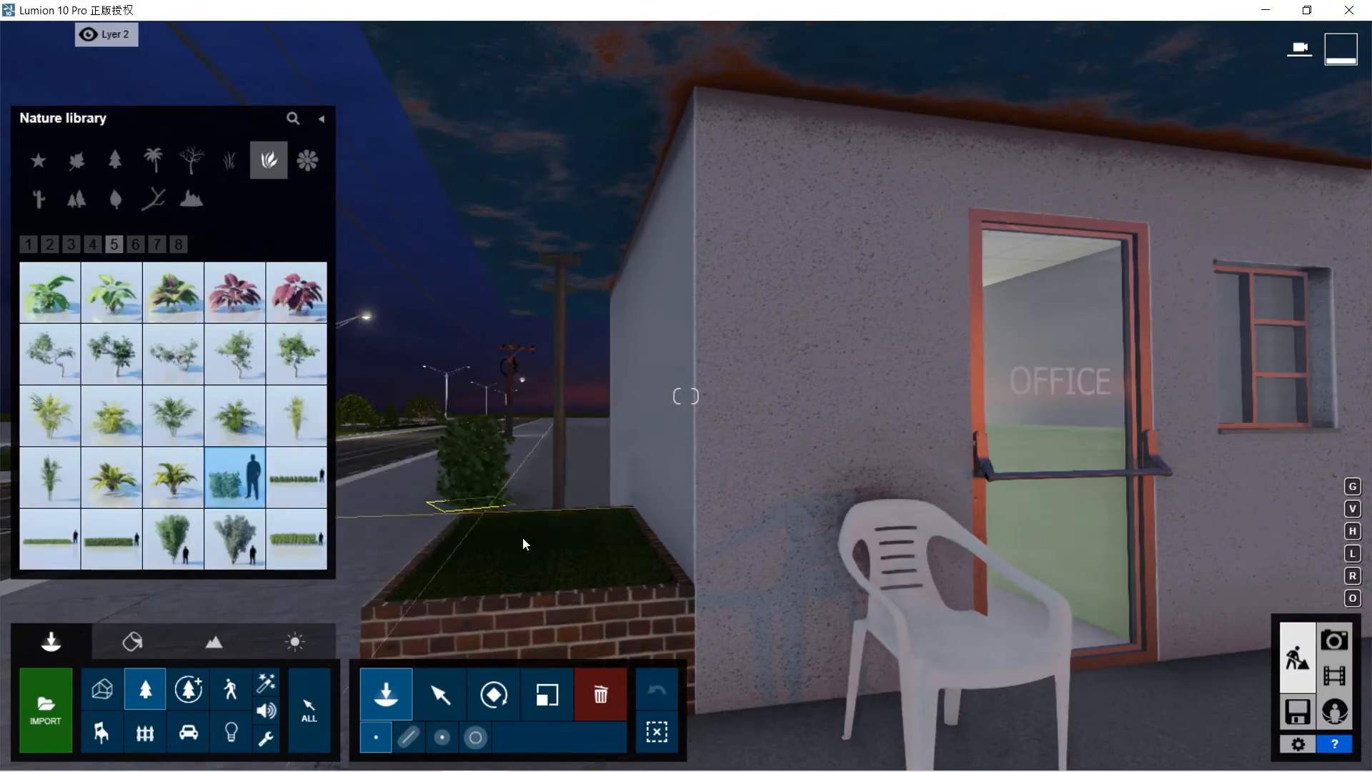
click(534, 571)
Resize the ivy hedge and arrange it so that two hedges stand side by side in the brick planter.
click(548, 695)
click(535, 581)
click(440, 695)
right_drag(535, 500, 686, 500)
drag(634, 478, 703, 480)
Adjust the second ivy hedge's size and rotation and fine-tune its placement in the planter.
click(547, 694)
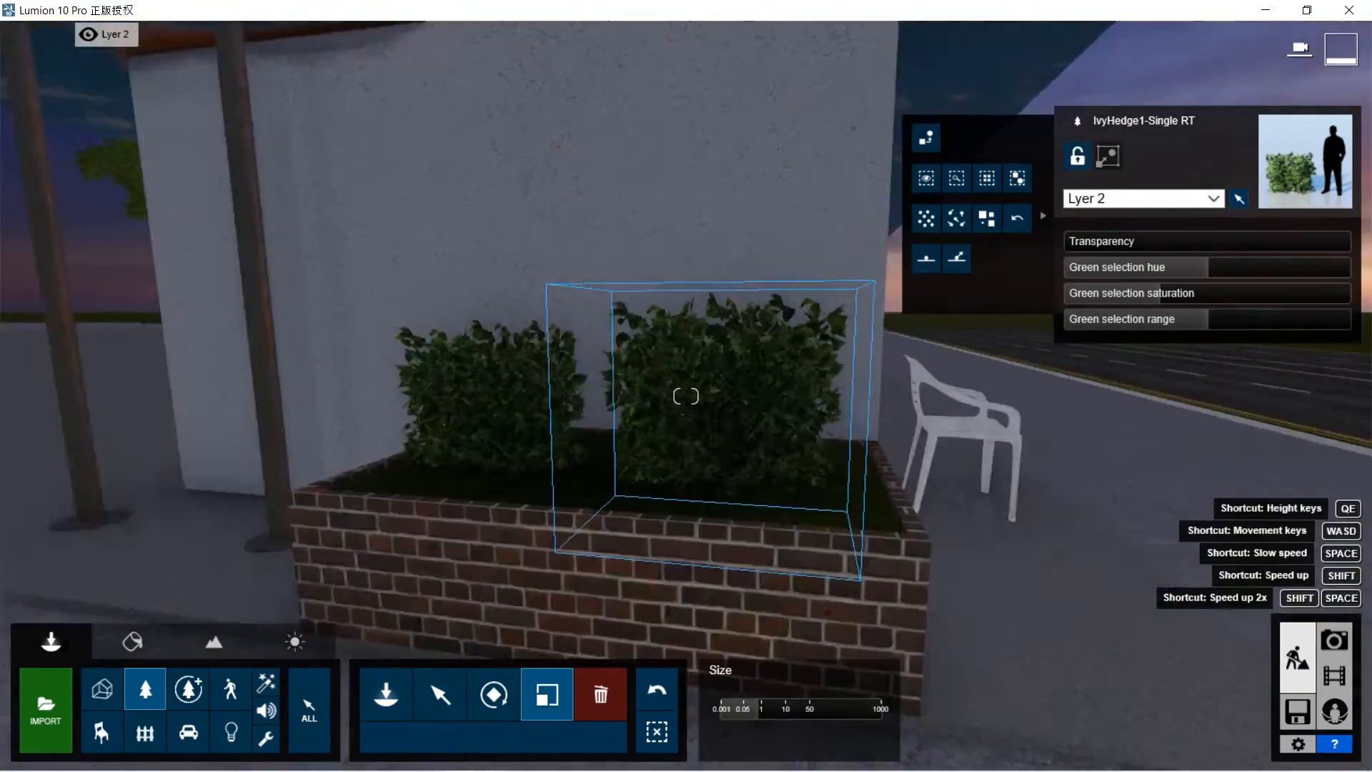
click(493, 695)
drag(624, 463, 779, 490)
click(440, 695)
right_drag(779, 490, 571, 500)
Adjust the Edges value of a motel model material near the planter.
click(132, 641)
click(930, 493)
drag(44, 747, 554, 729)
Set the sidewalk concrete's Weathering to 0.2 and increase its map scale slightly.
key(s)
click(644, 500)
drag(43, 645, 75, 641)
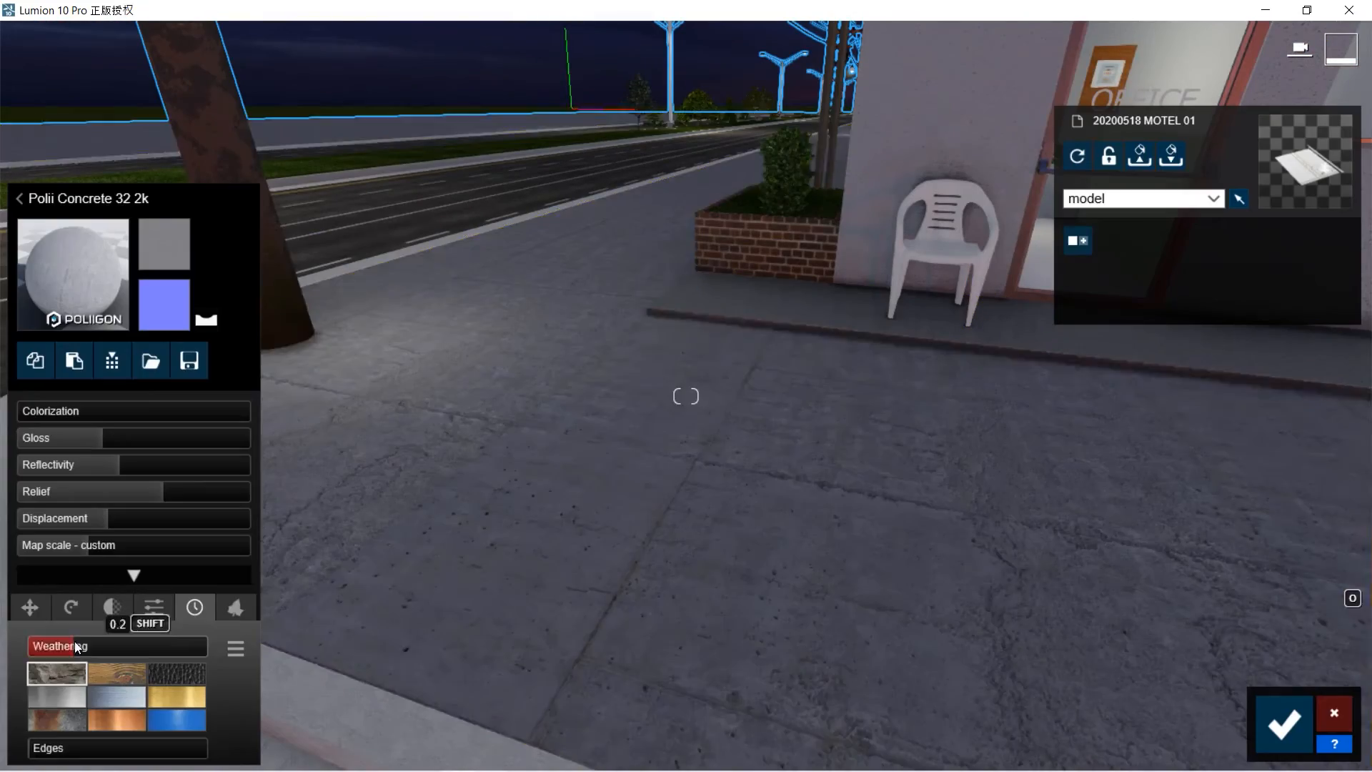
drag(69, 544, 90, 545)
Replace the sidewalk's concrete with another library material, check its orientation and offset settings, and save the change.
click(73, 301)
click(94, 324)
click(53, 383)
click(71, 607)
click(30, 607)
click(1284, 724)
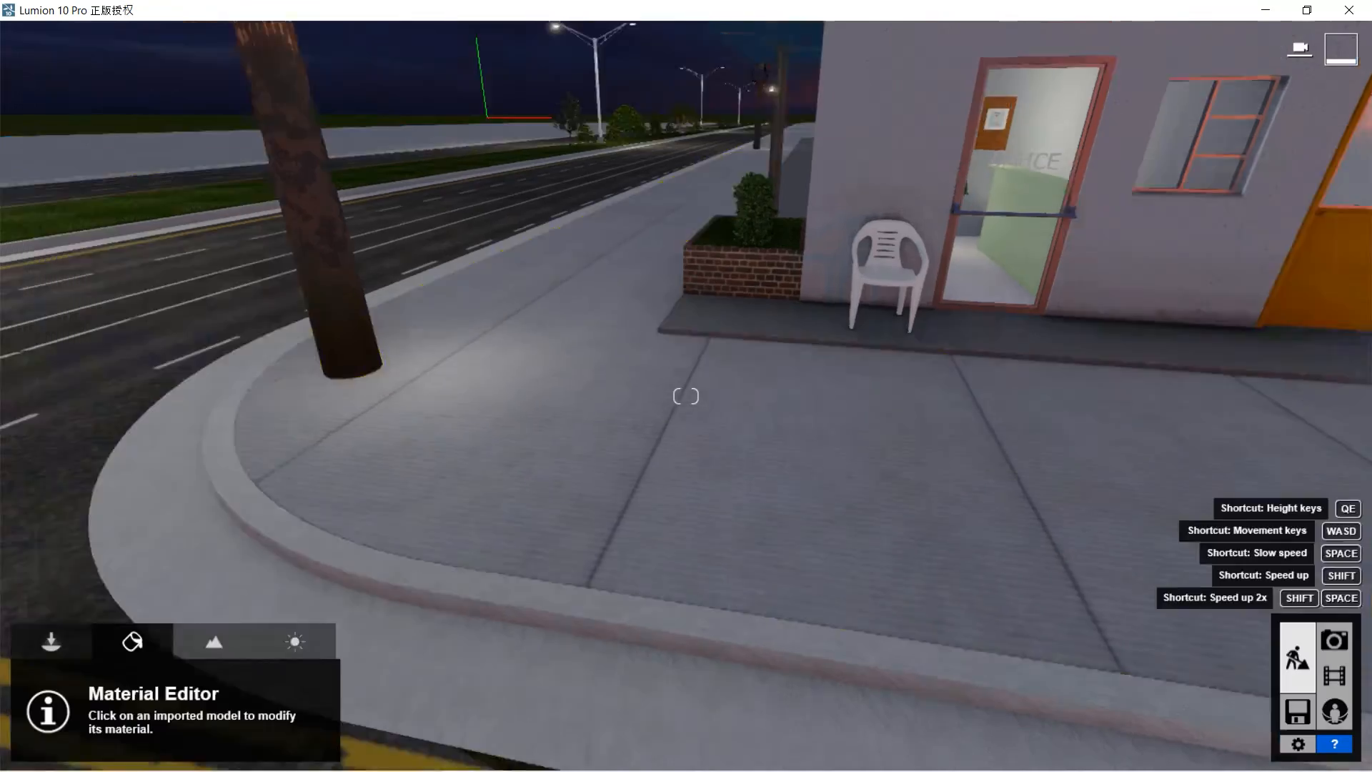
Open the colorization of another model material, lower its reflectivity, and save the change.
right_drag(686, 429, 672, 300)
click(670, 222)
click(133, 437)
drag(229, 491, 163, 491)
click(1284, 724)
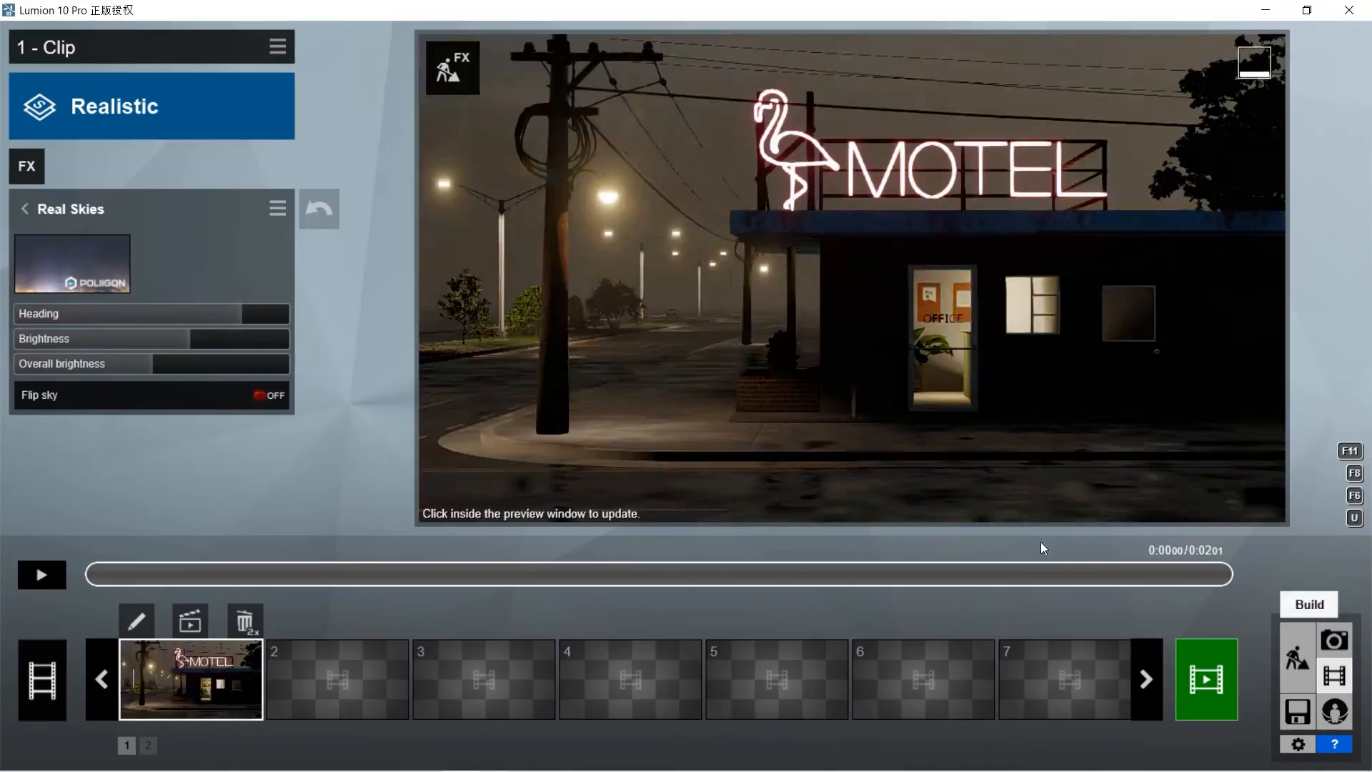
Adjust the clip's Real Skies effect by changing its brightness, toggling Flip sky and lowering the overall brightness.
drag(214, 310, 219, 340)
click(25, 208)
click(43, 254)
click(24, 208)
click(64, 343)
click(259, 395)
drag(152, 363, 120, 350)
Play the clip and adjust its Precipitation effect with zero particle quantity, zero particle size and a slightly lower precipitation phase.
click(24, 209)
click(57, 297)
click(766, 466)
click(41, 575)
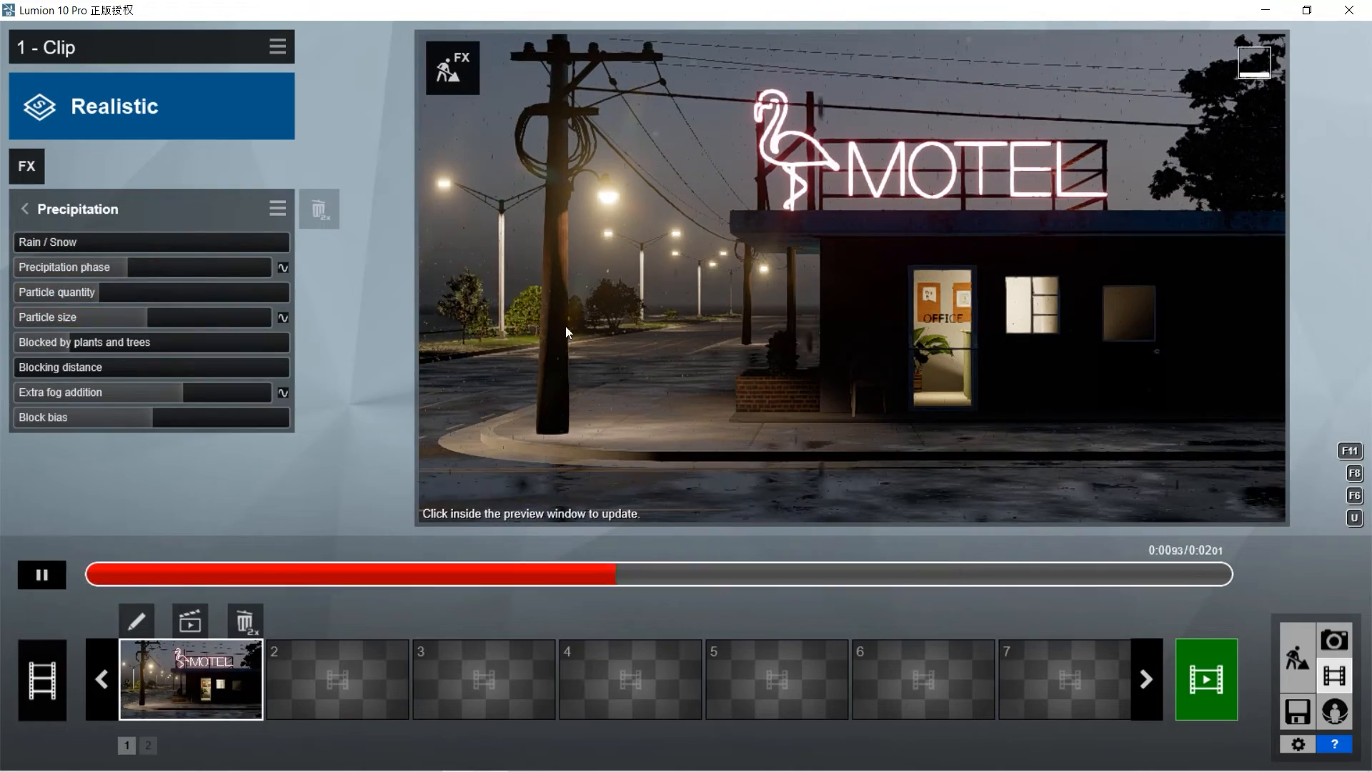
drag(99, 292, 14, 293)
drag(127, 267, 110, 264)
drag(143, 317, 15, 317)
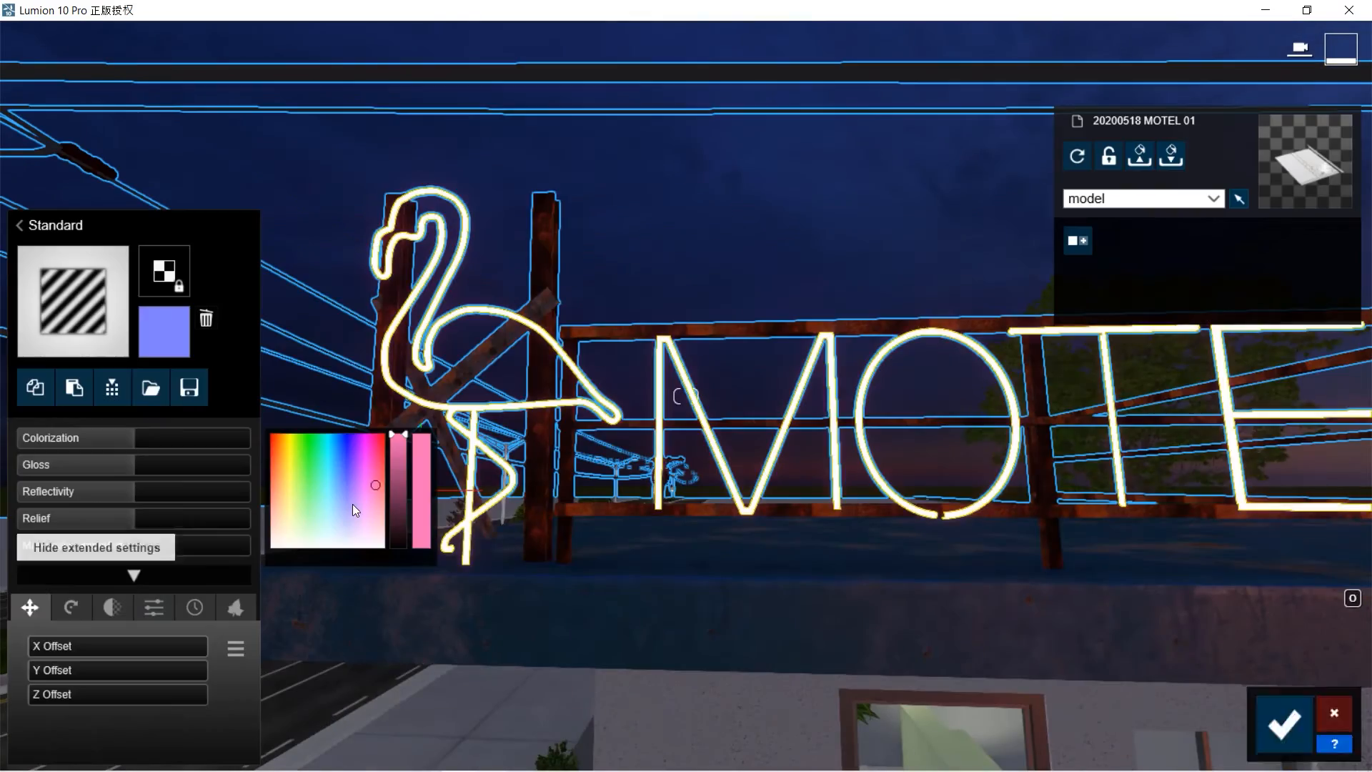
Raise the emissive value of the pink neon sign's material.
click(153, 607)
drag(77, 646, 112, 626)
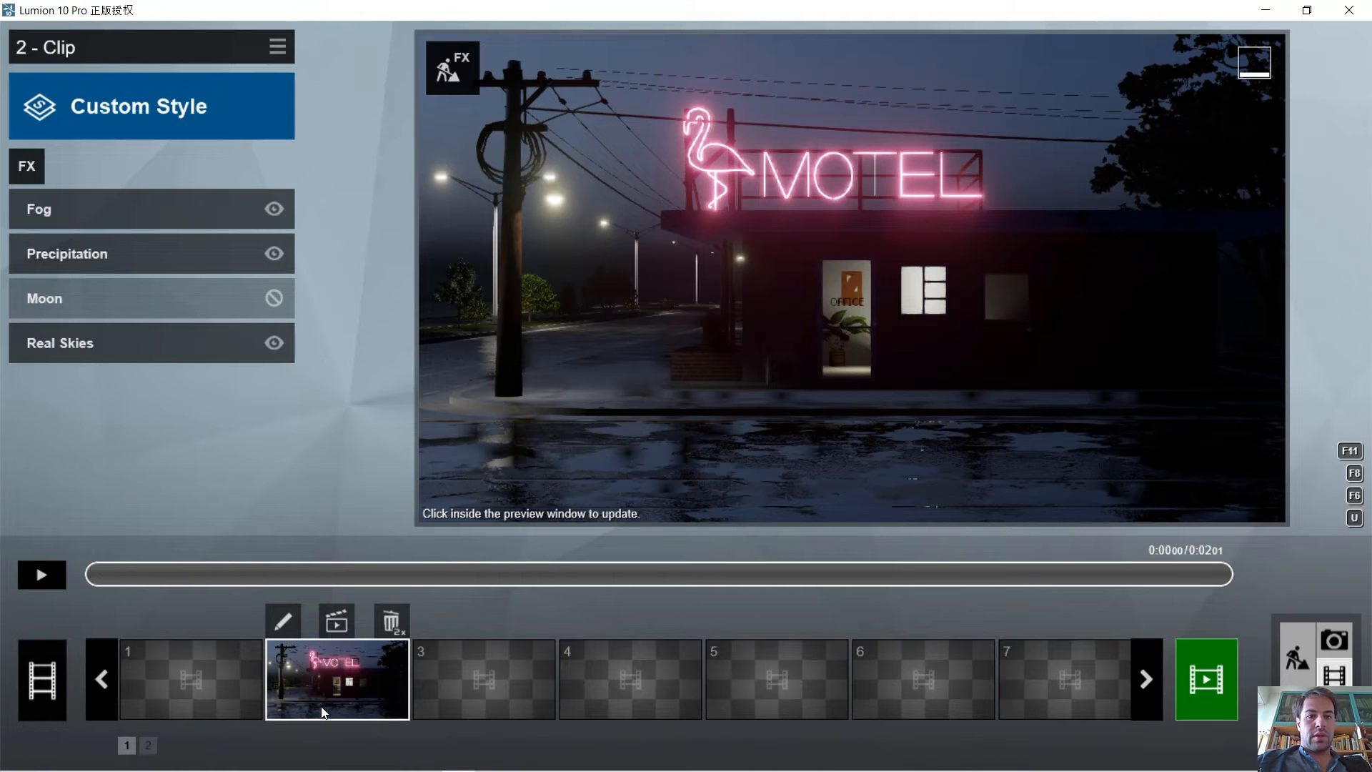
key(XF86AudioLowerVolume)
key(XF86AudioLowerVolume)
key(XF86AudioLowerVolume)
key(XF86AudioLowerVolume)
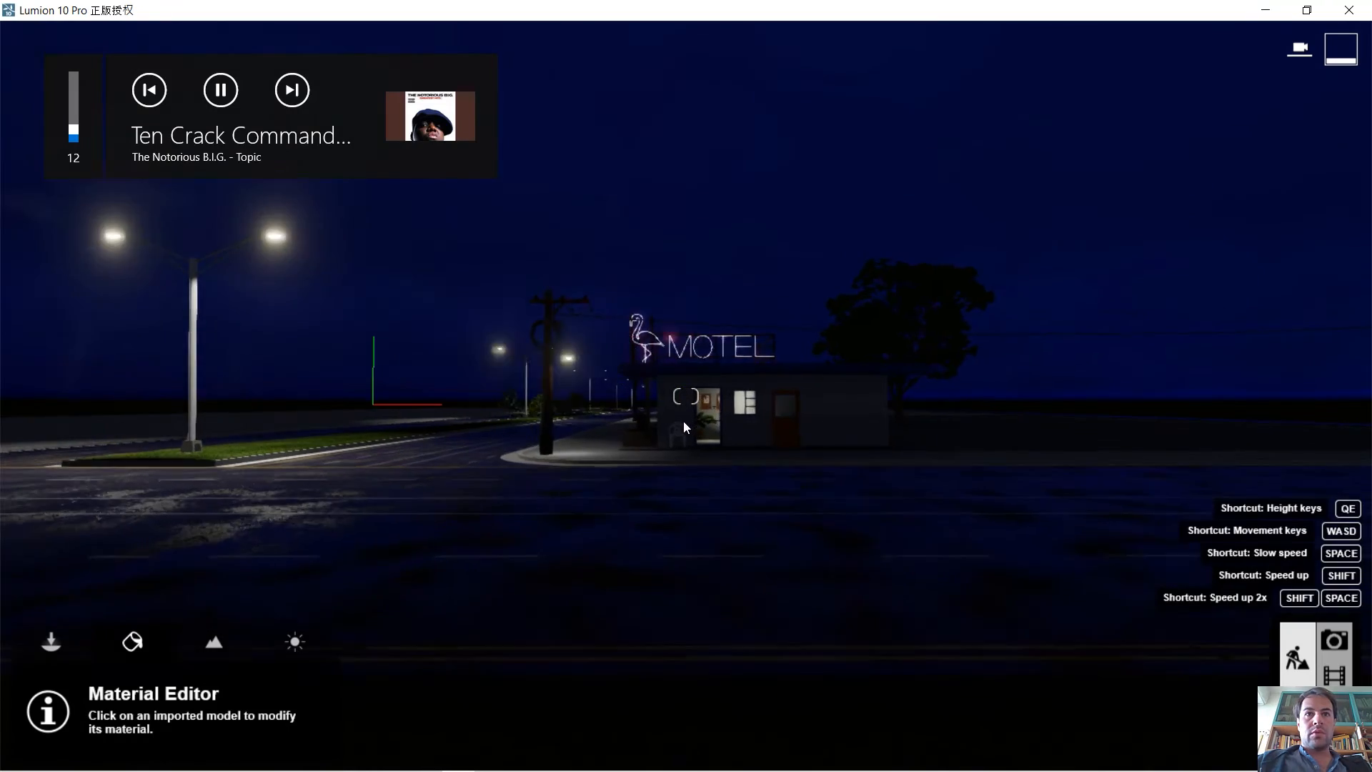
Examine the lit motel scene up close and compare its look in the movie and photo modes.
key(w)
right_drag(668, 428, 667, 434)
key(w)
key(a)
key(d)
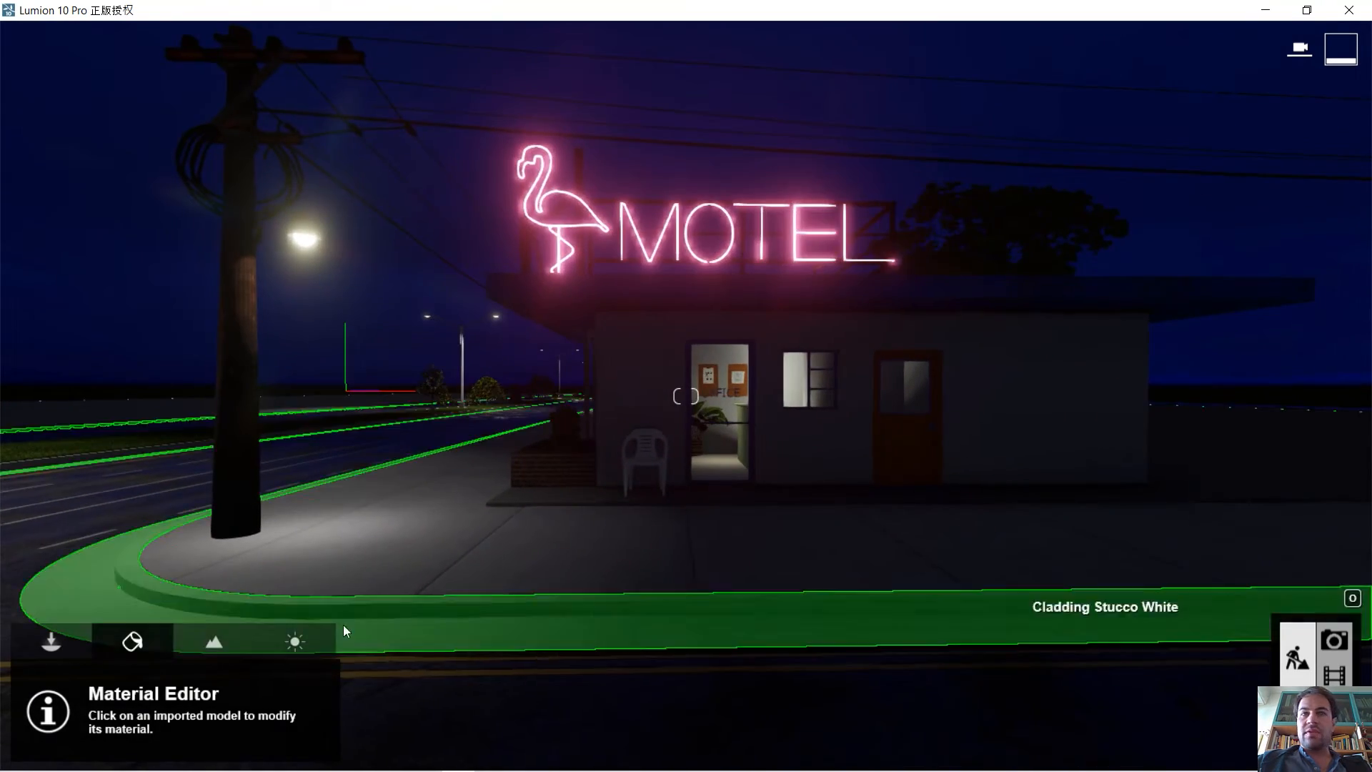
click(1334, 675)
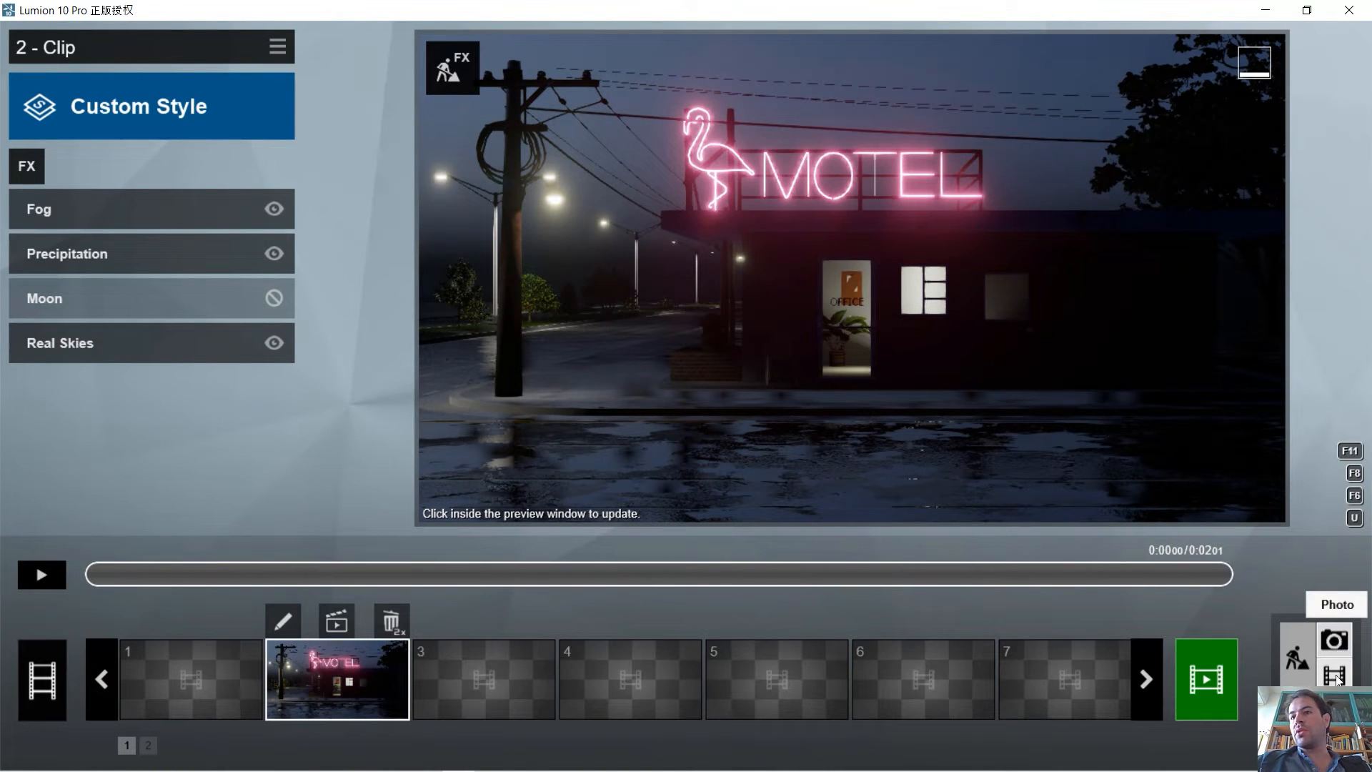
click(1335, 644)
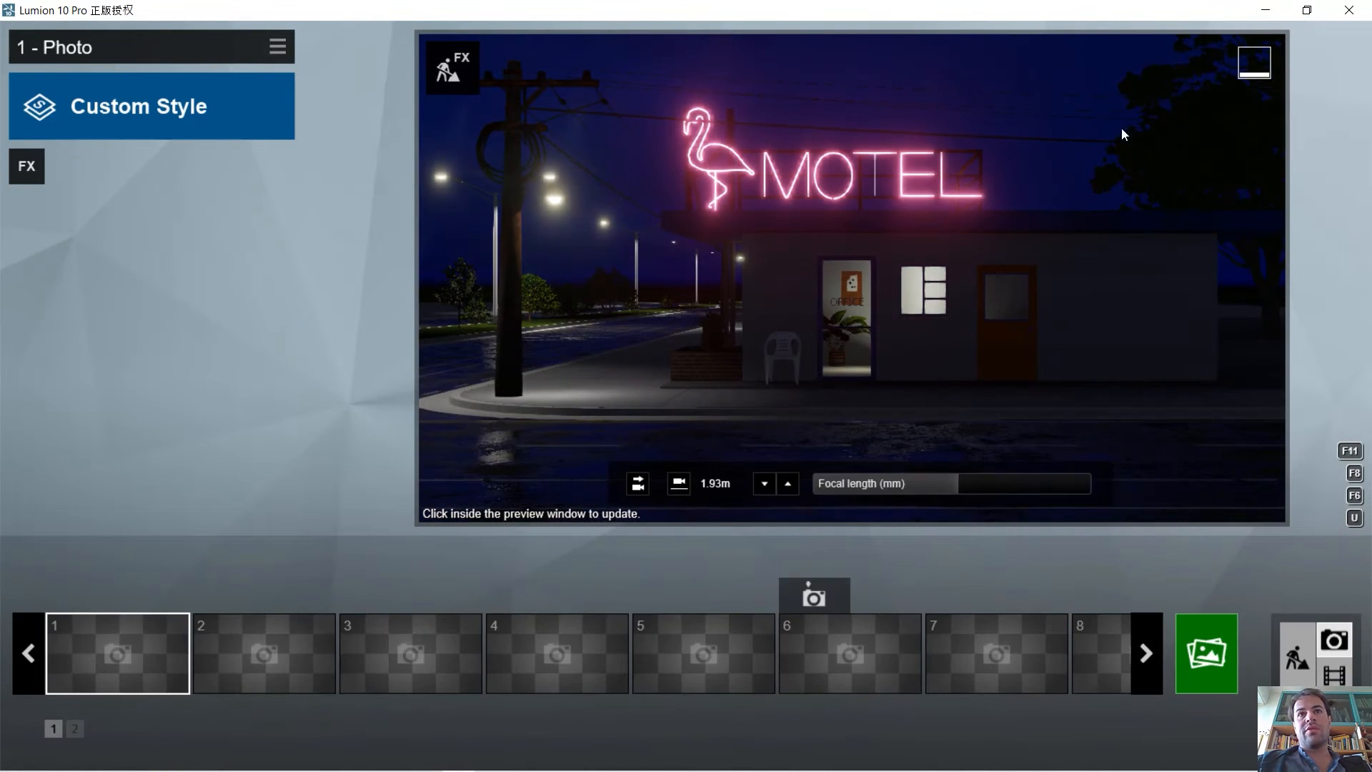
click(1334, 675)
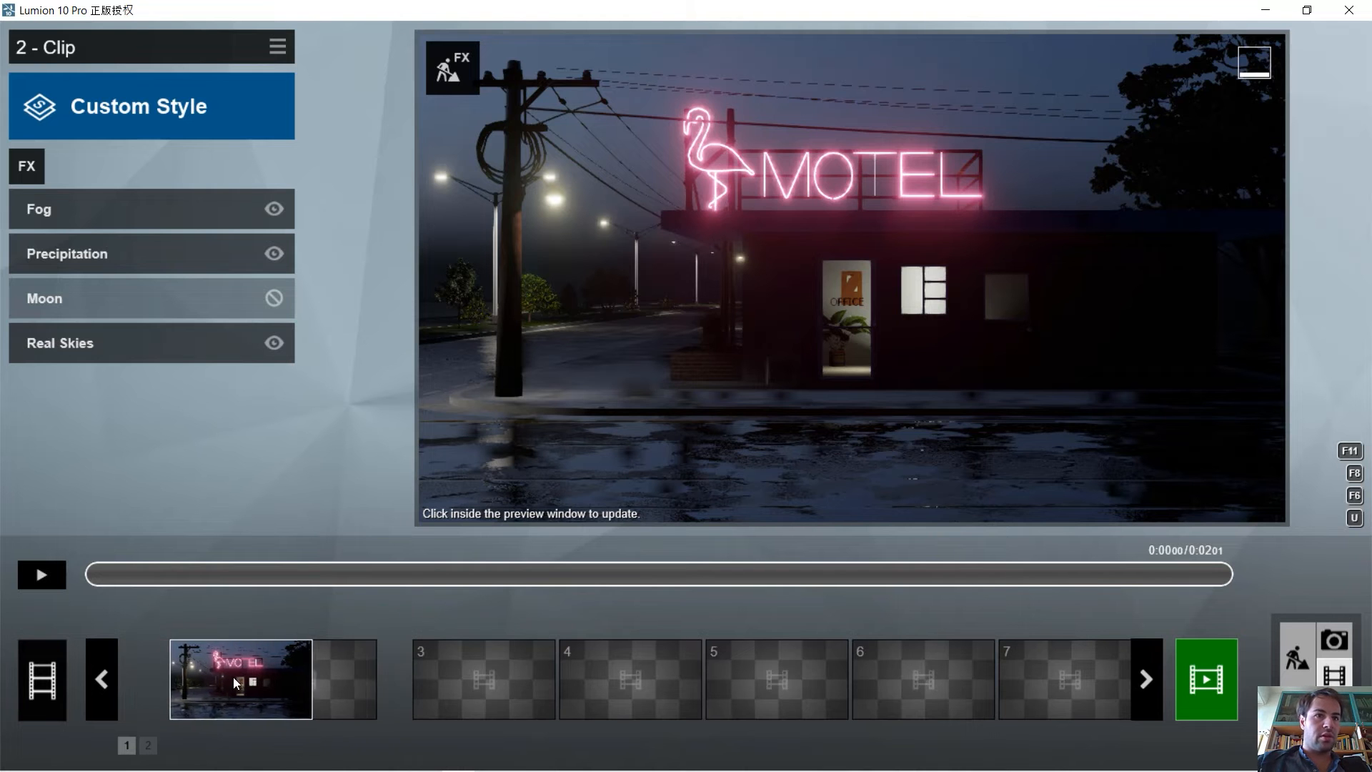
Look through the available render styles and clip effects for the motel clip.
click(138, 119)
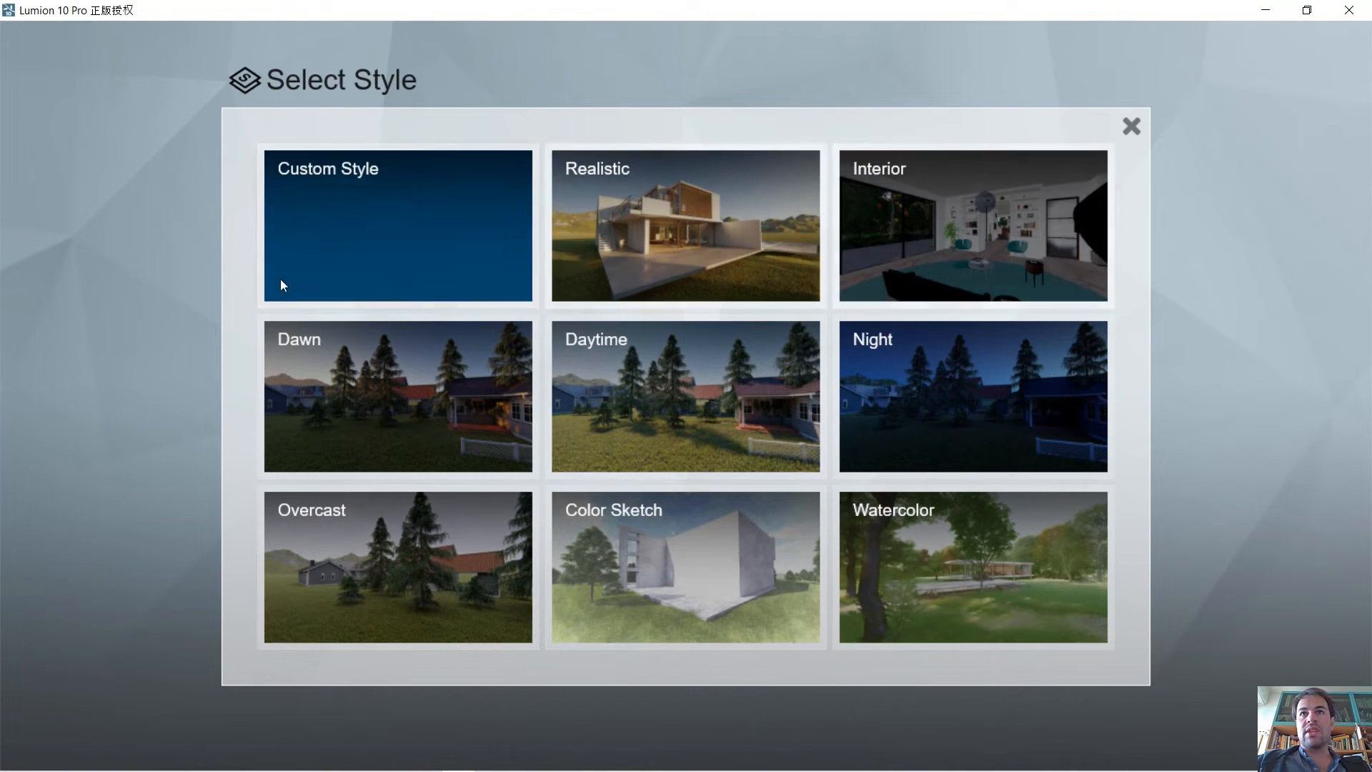
click(1131, 128)
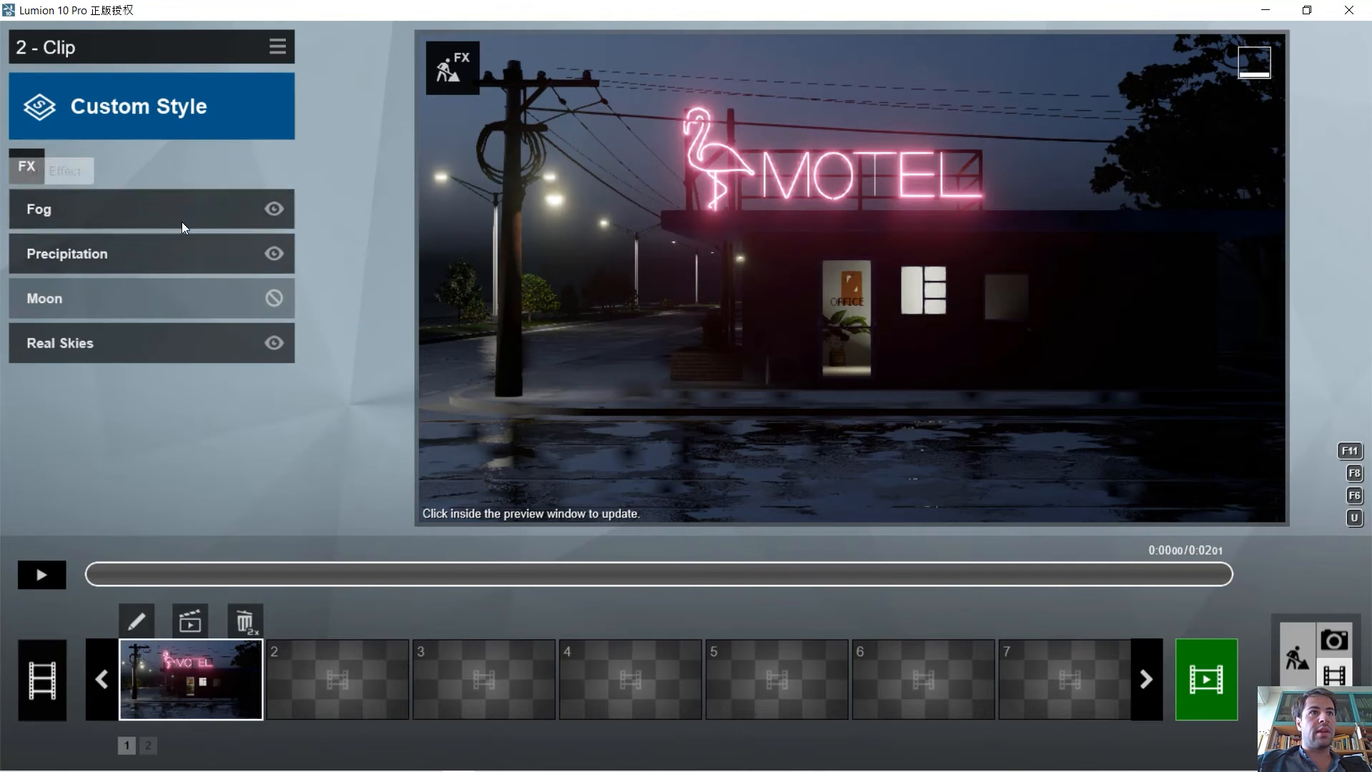
click(27, 167)
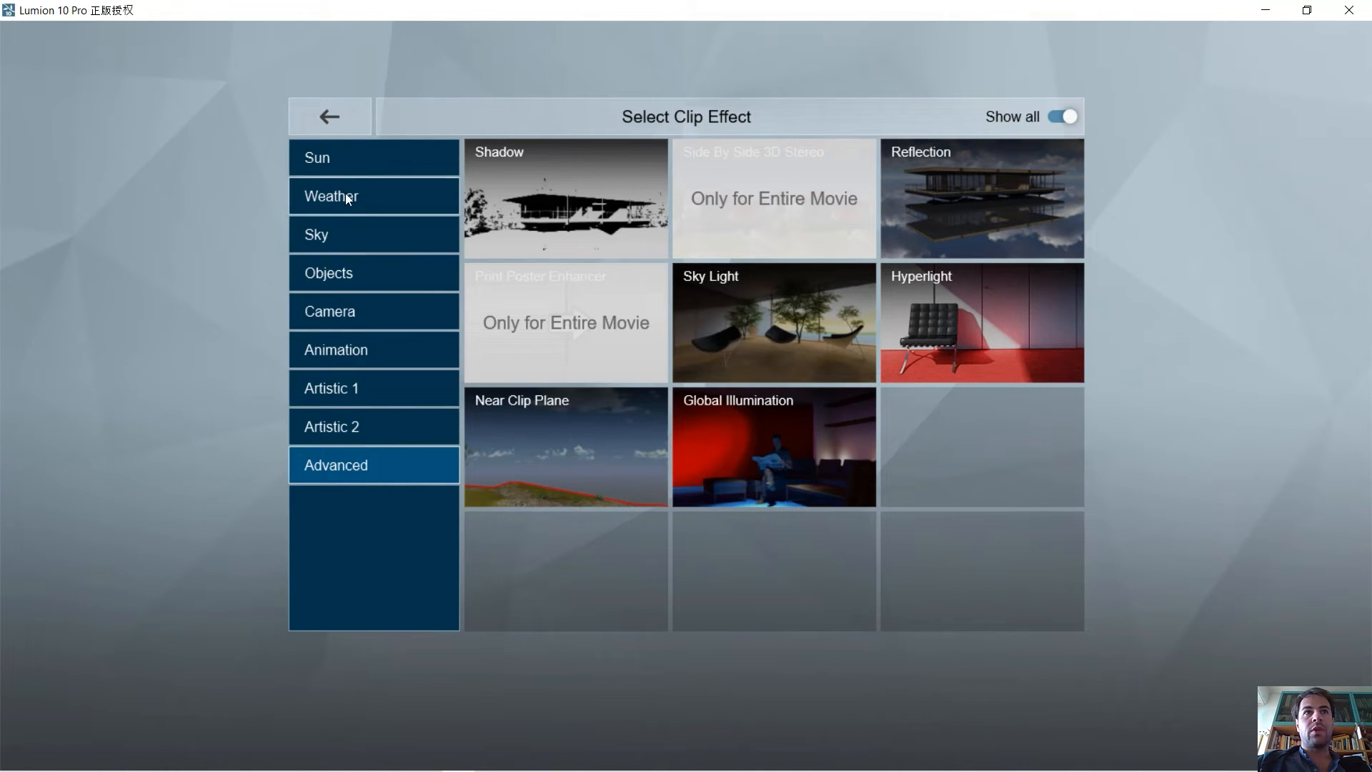
click(335, 116)
Review the clip's Fog settings, the effect catalogue and the Precipitation settings.
click(120, 212)
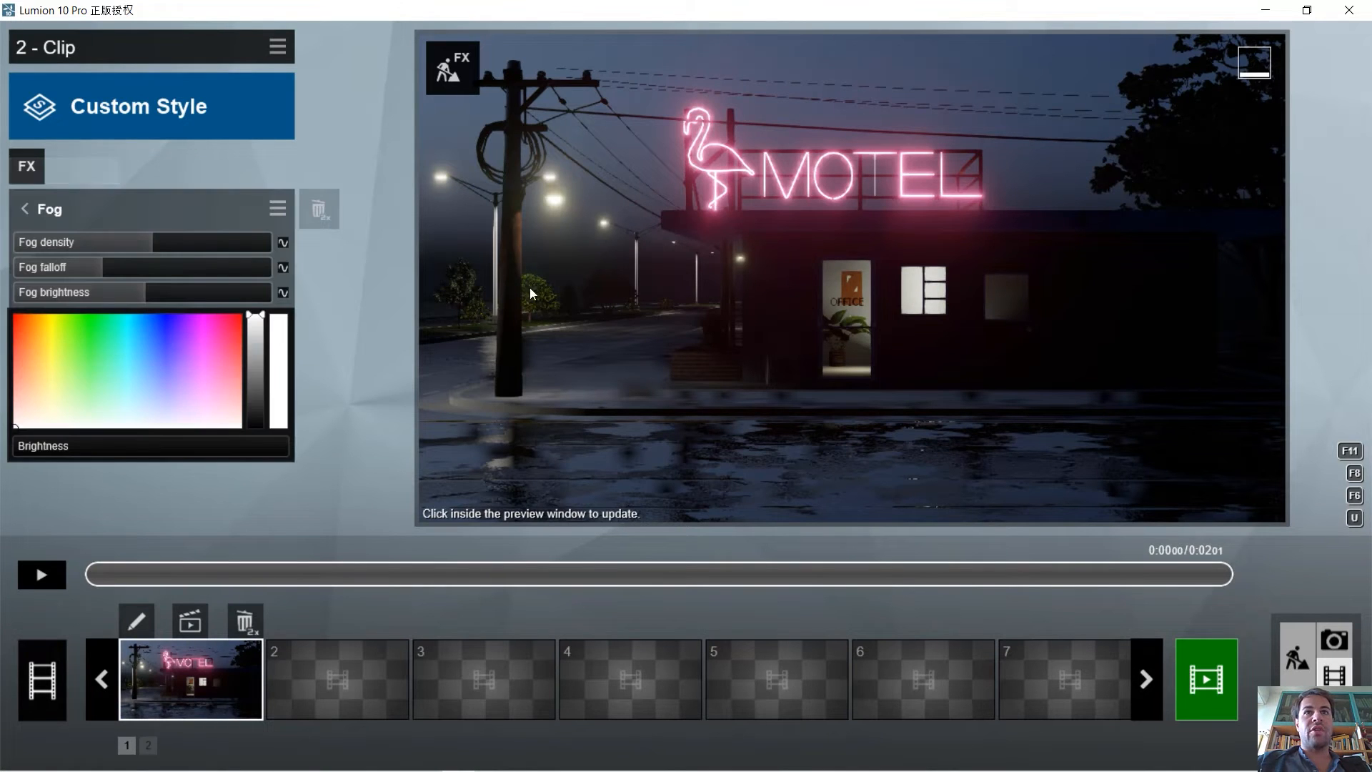
drag(140, 242, 153, 237)
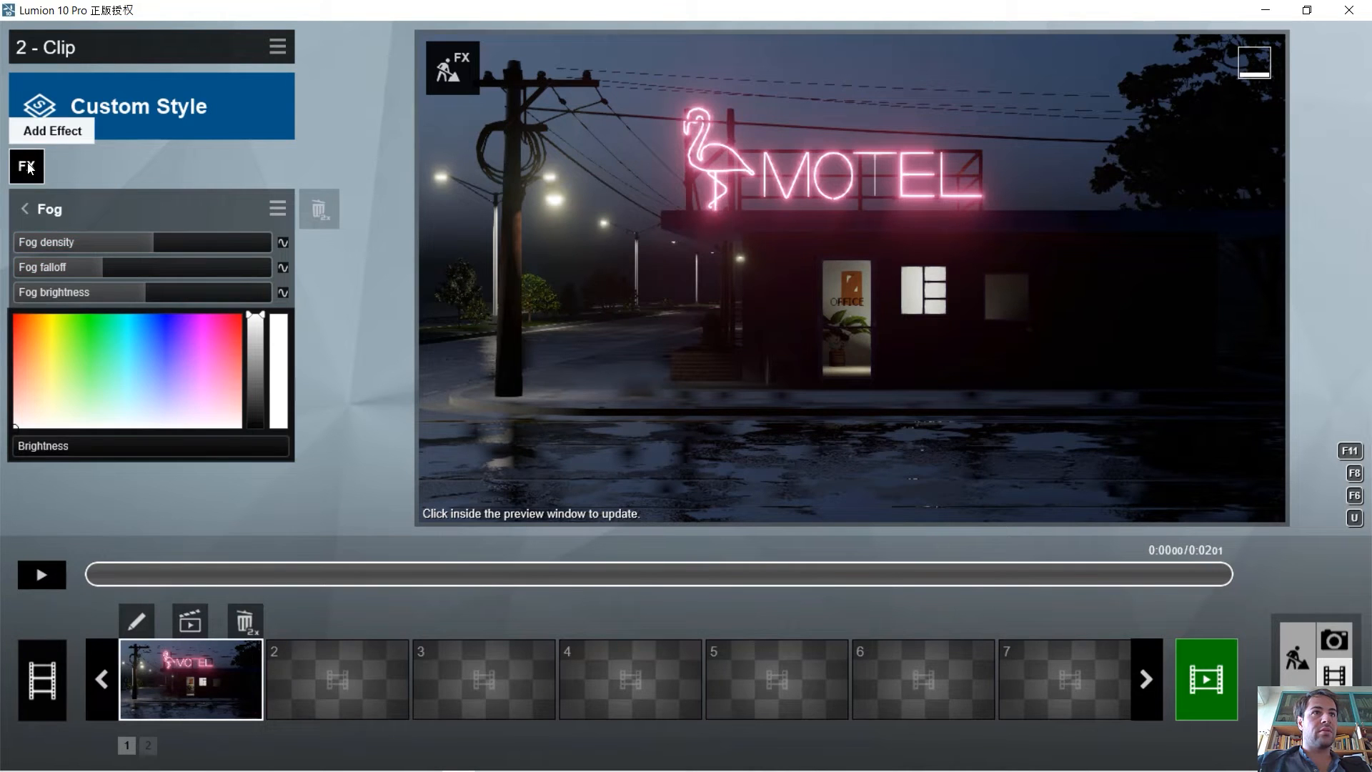
click(27, 166)
click(336, 115)
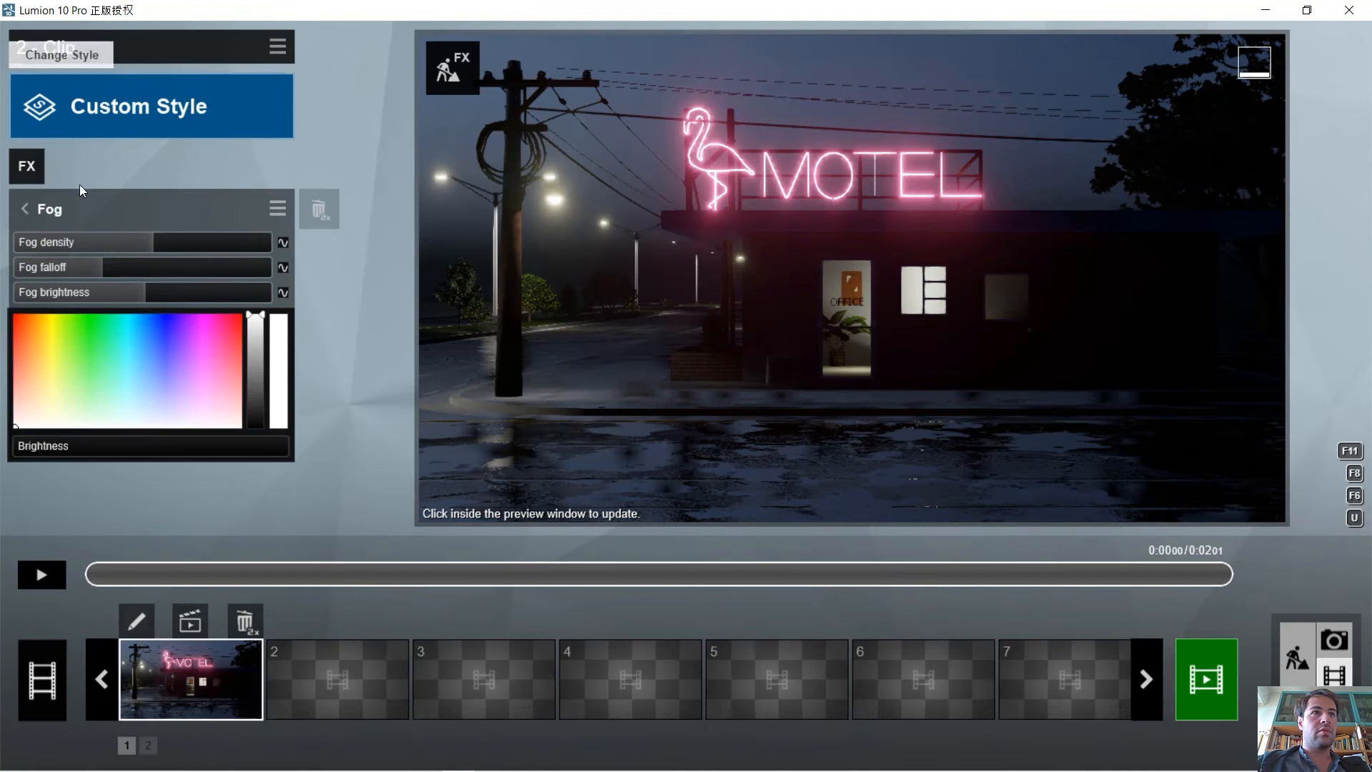
click(23, 204)
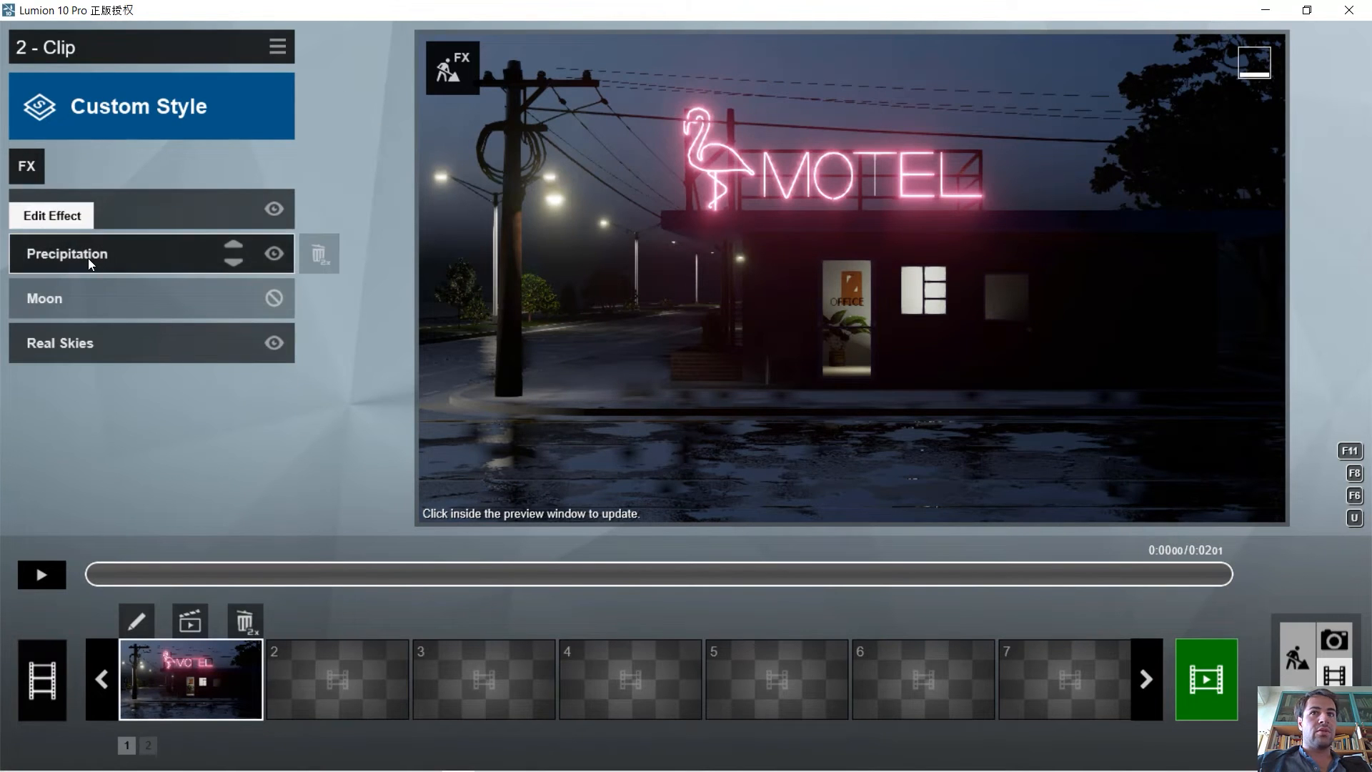
click(88, 258)
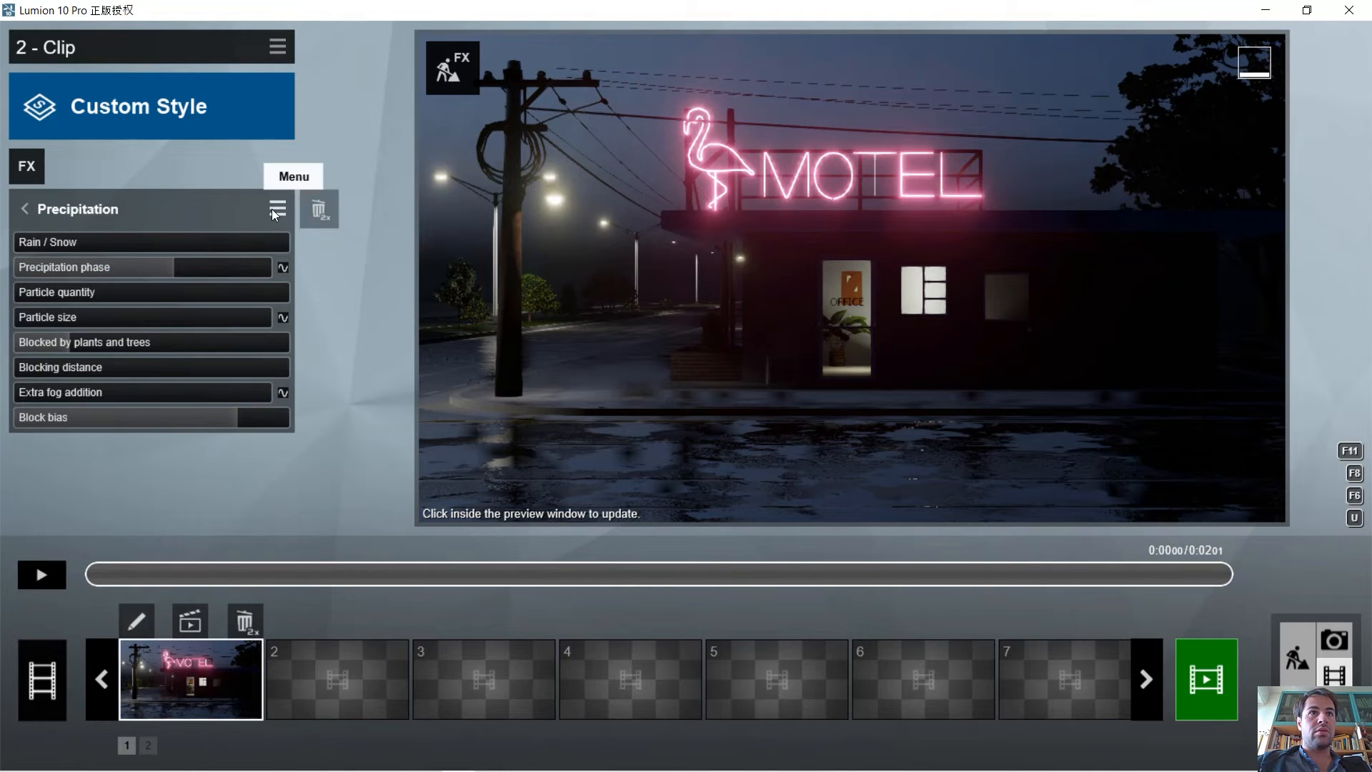
click(31, 204)
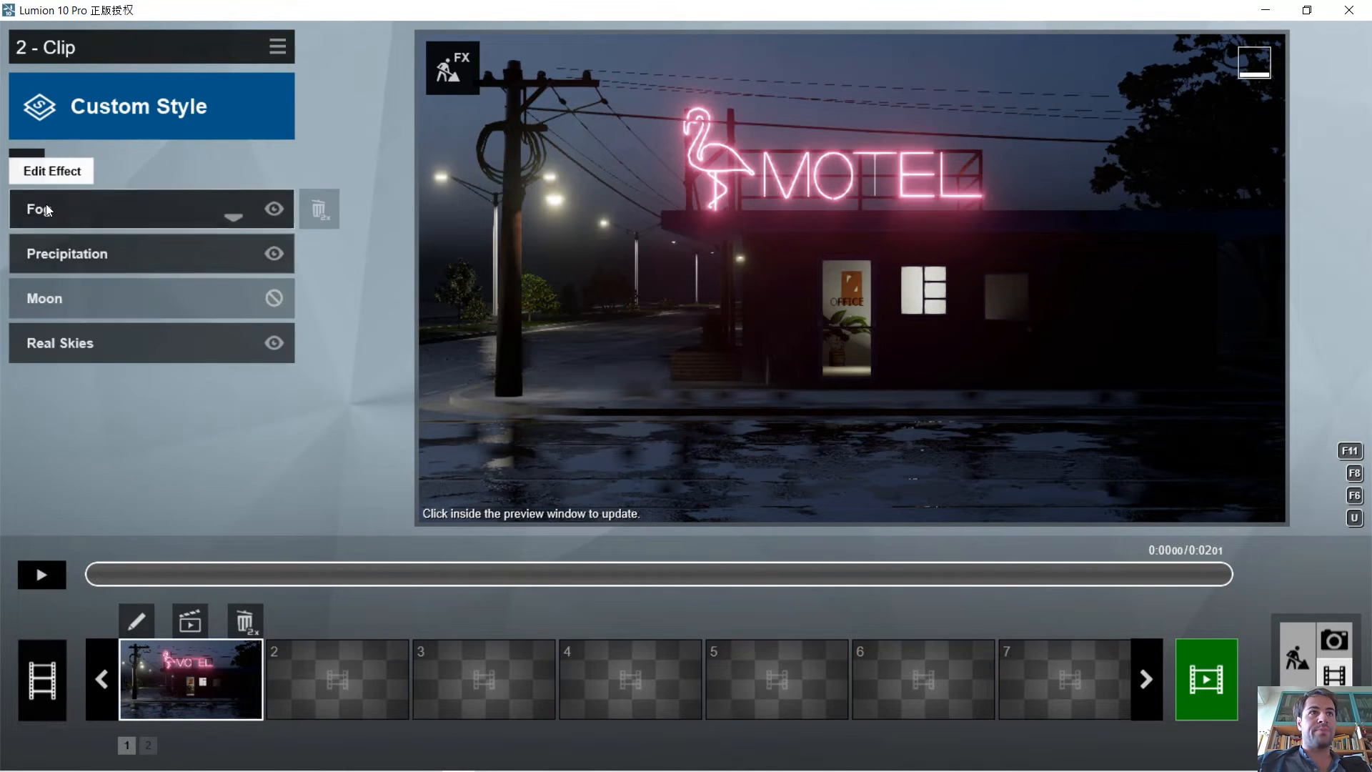
Compare the clip with Precipitation switched off and on again, and check it against the reference photo.
click(274, 255)
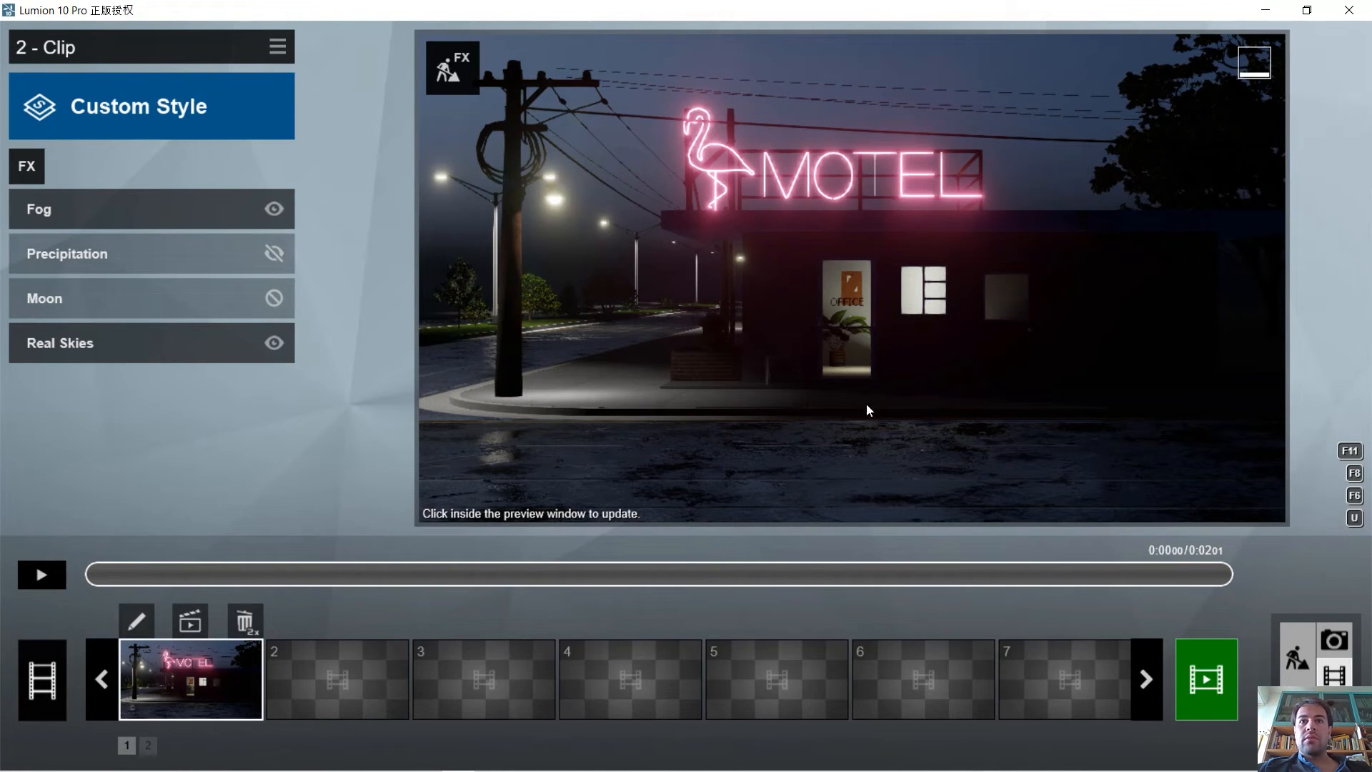
click(273, 254)
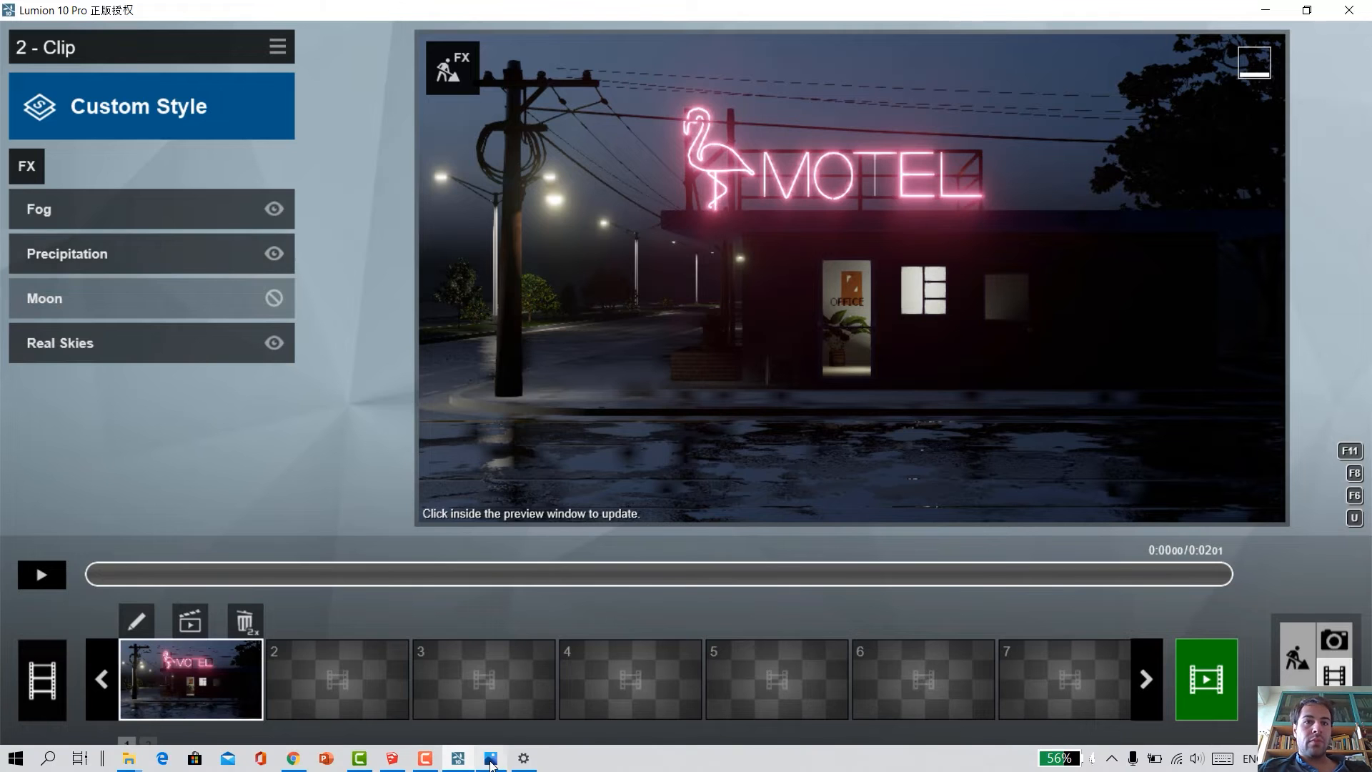
click(491, 758)
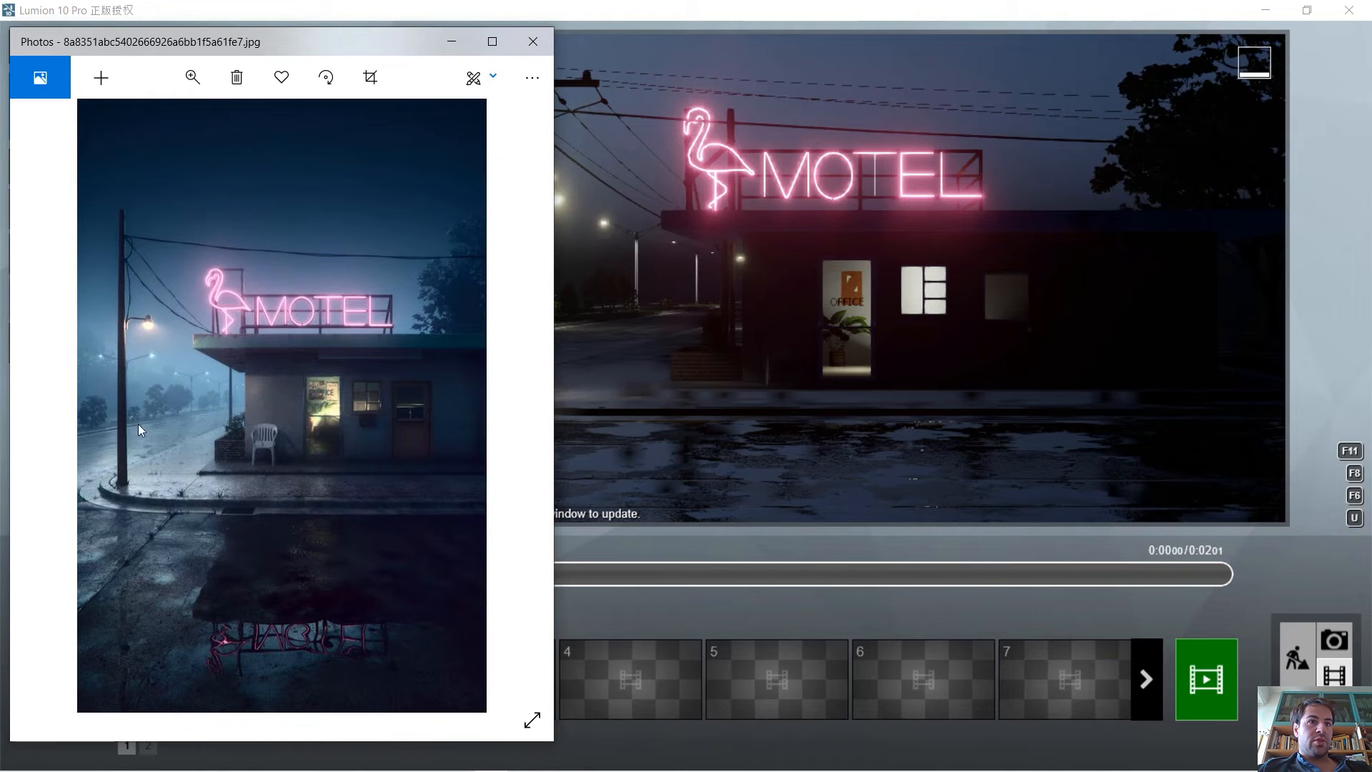
click(453, 44)
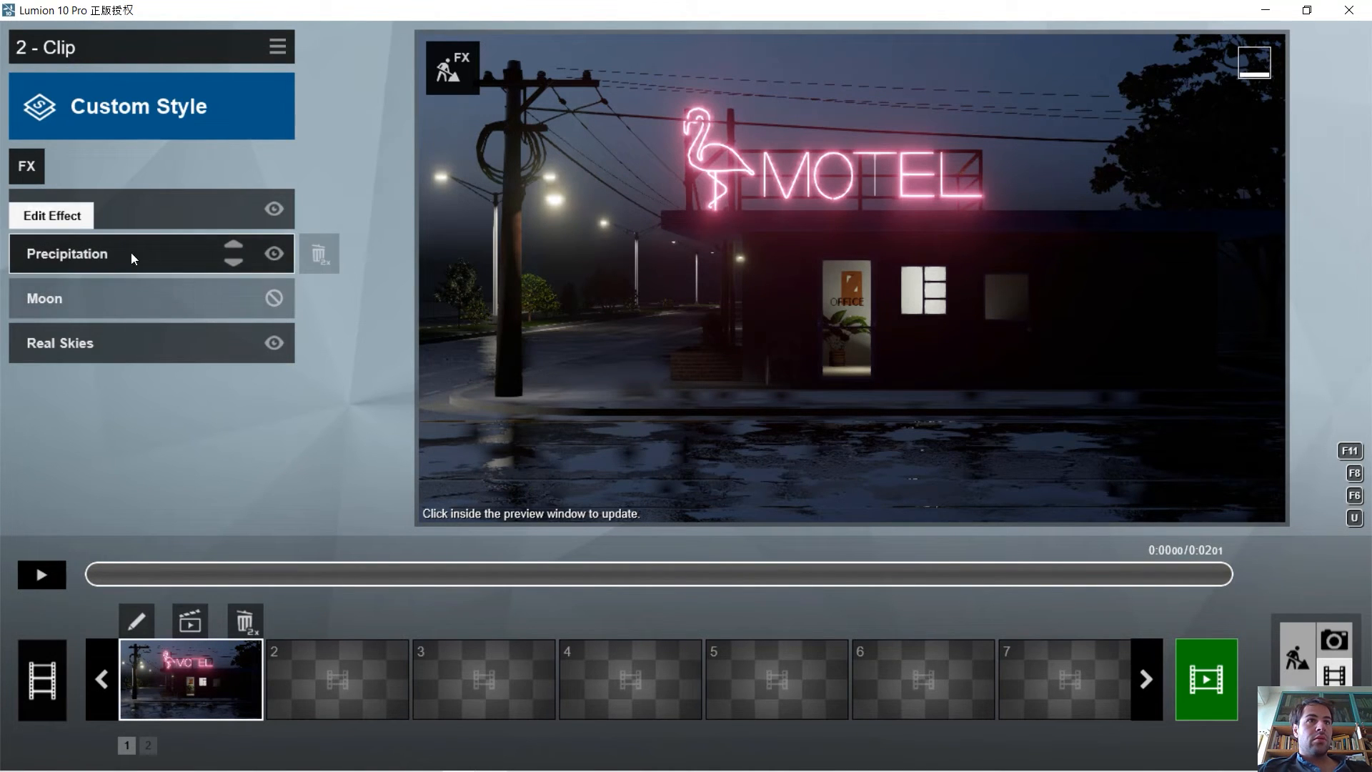
Adjust the Precipitation phase, trying 0.4, to tune the street's puddles, and return to the effects list.
click(200, 251)
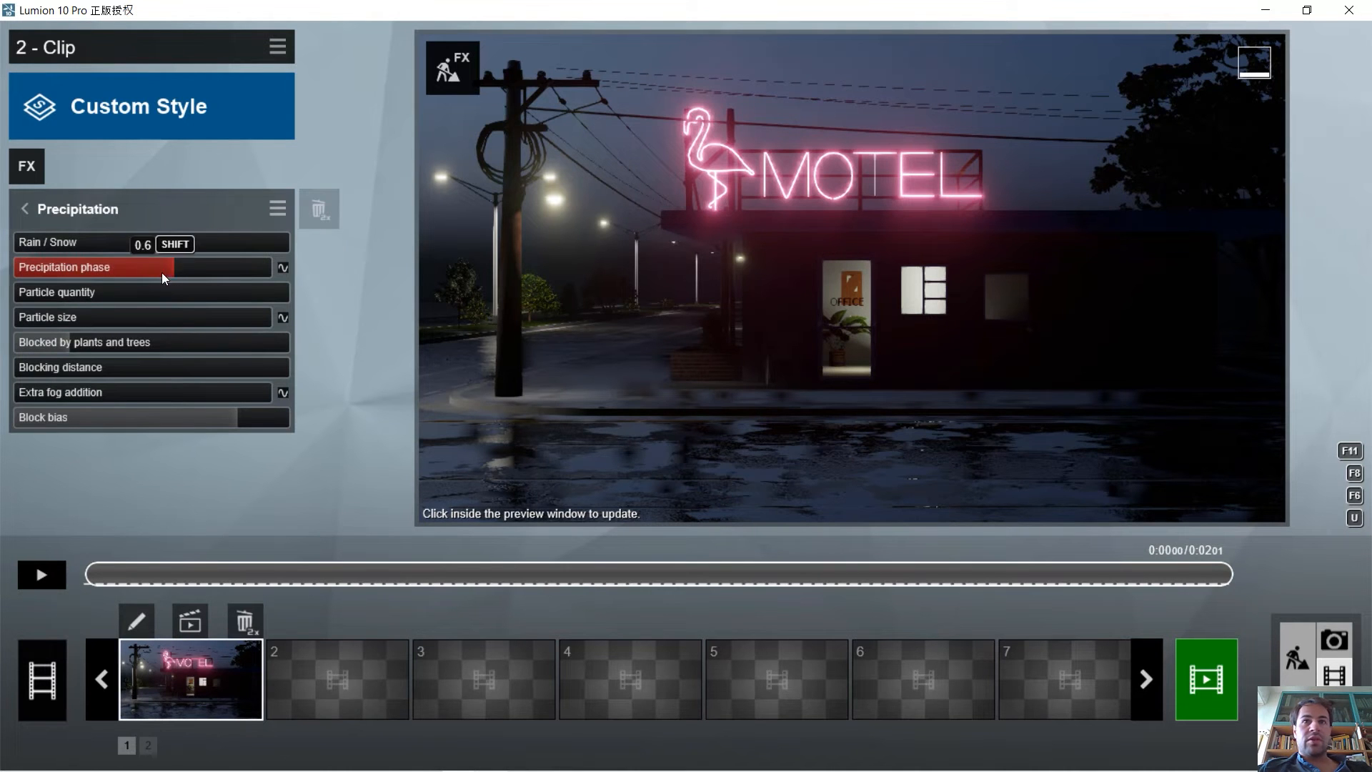
drag(126, 268, 107, 264)
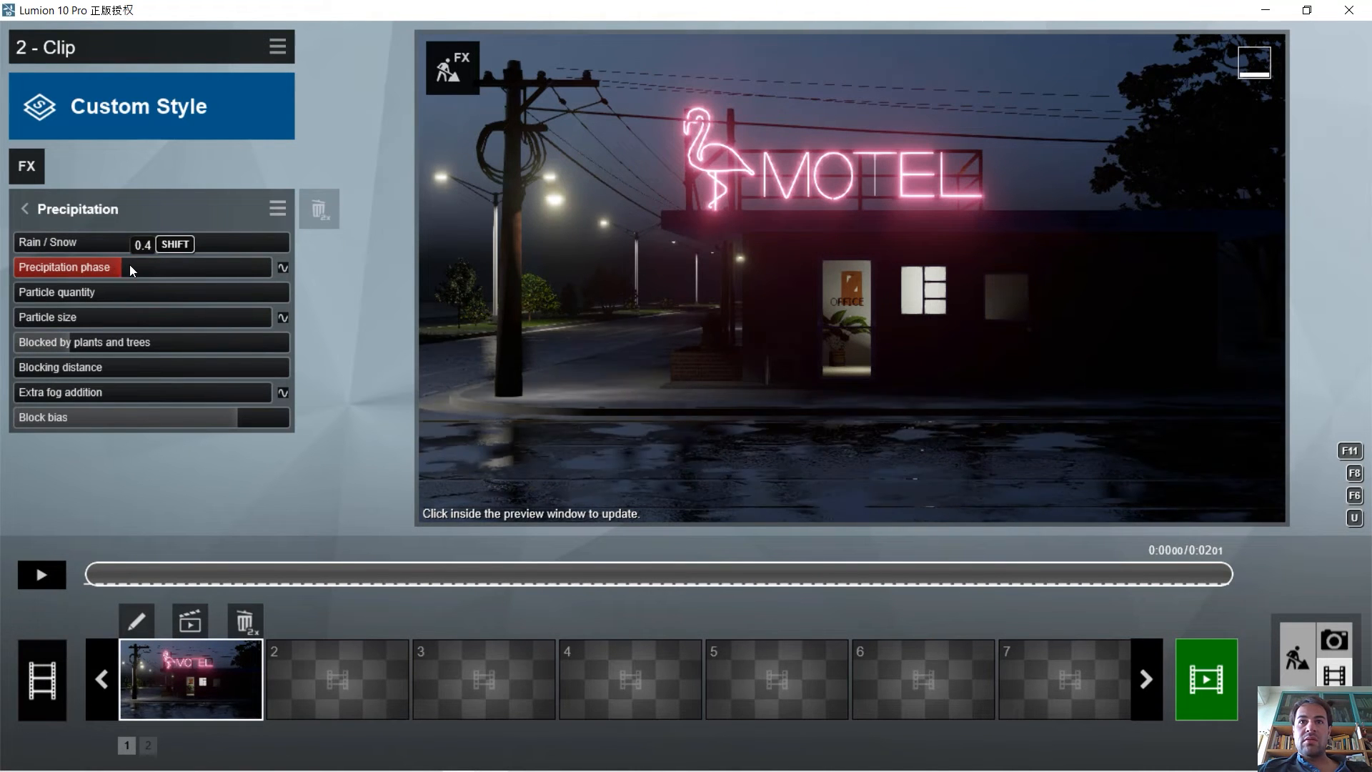
click(24, 209)
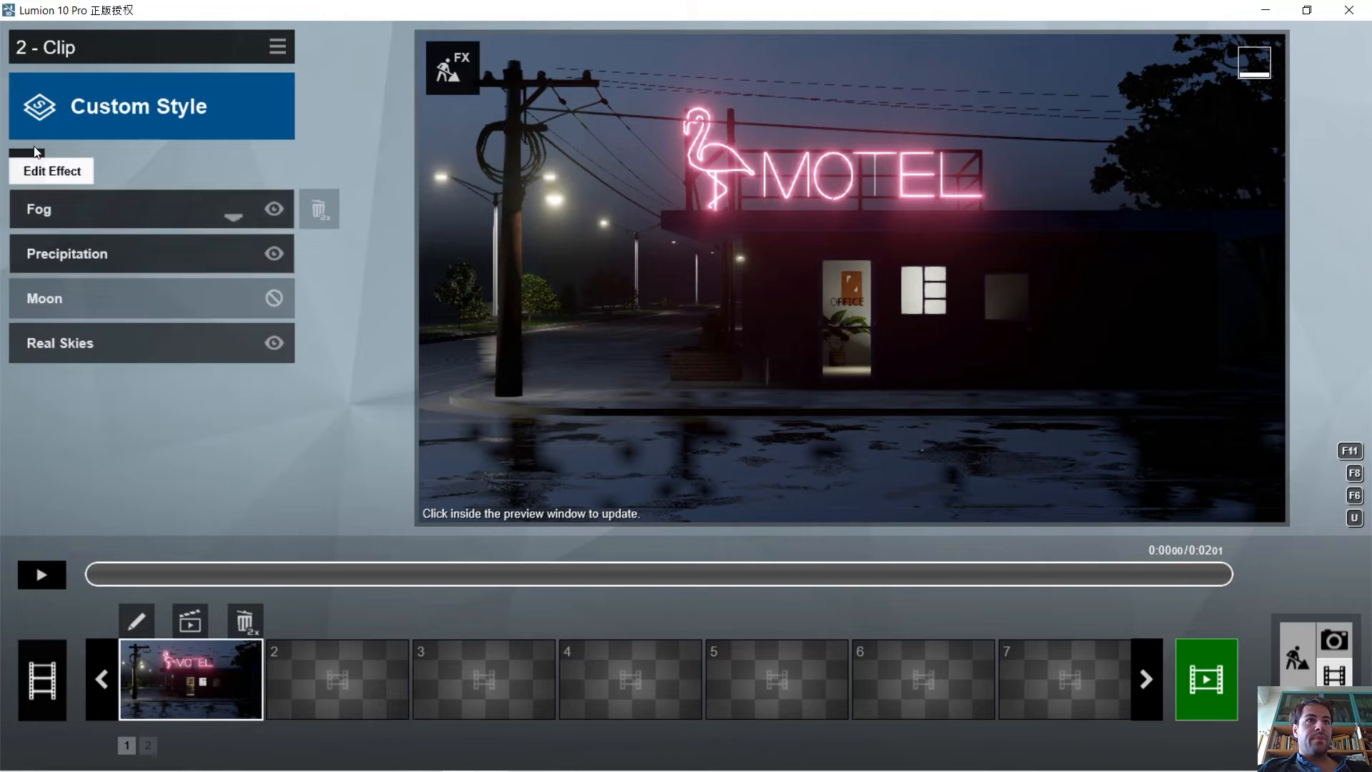
Add a Reflection effect to the clip with a reflection plane on the street in front of the motel.
click(27, 166)
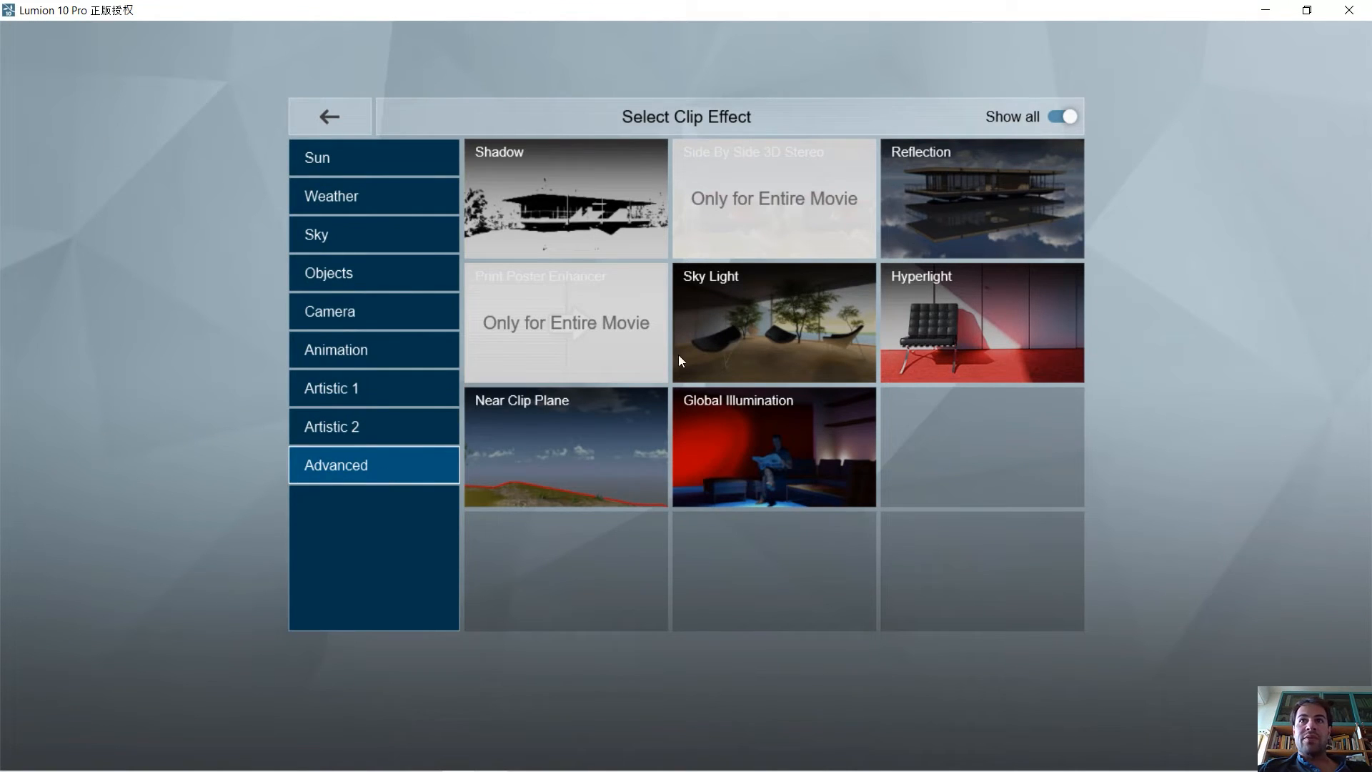
click(998, 176)
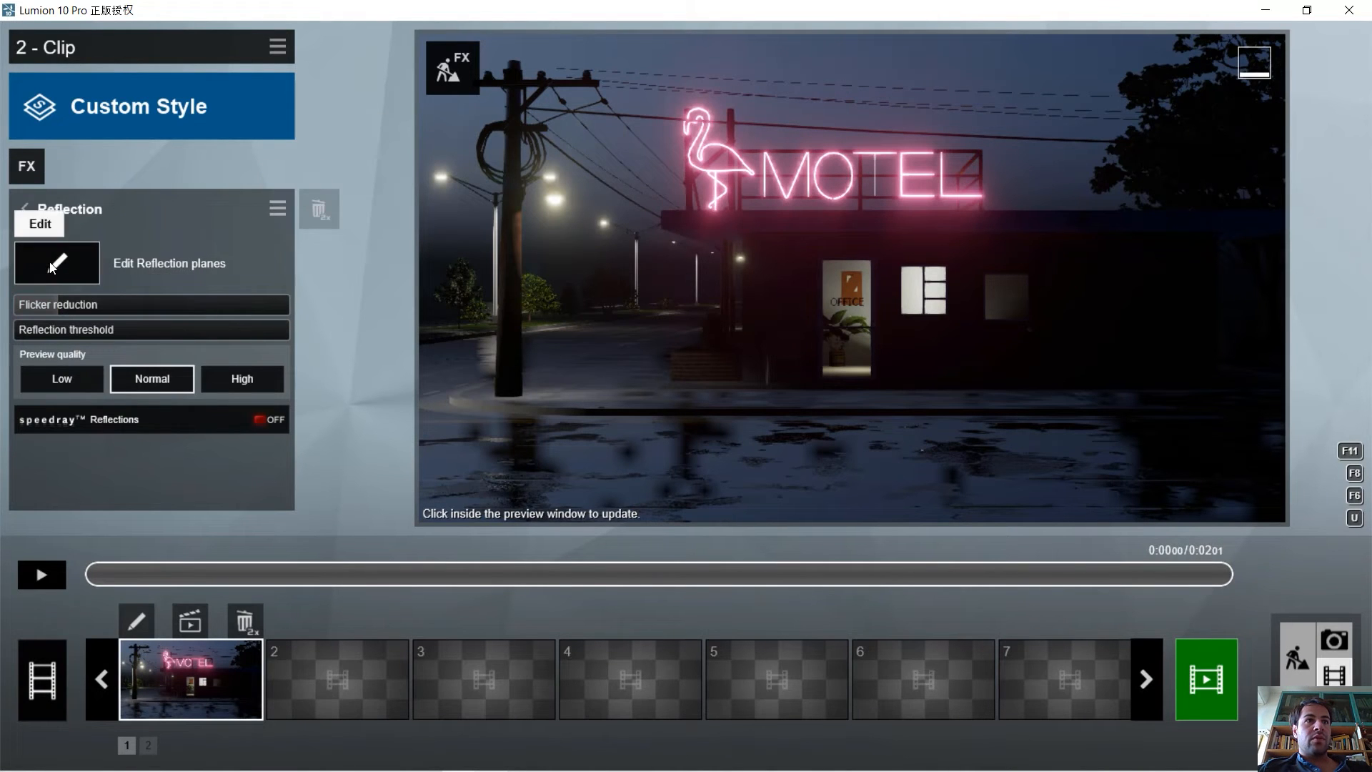
click(132, 263)
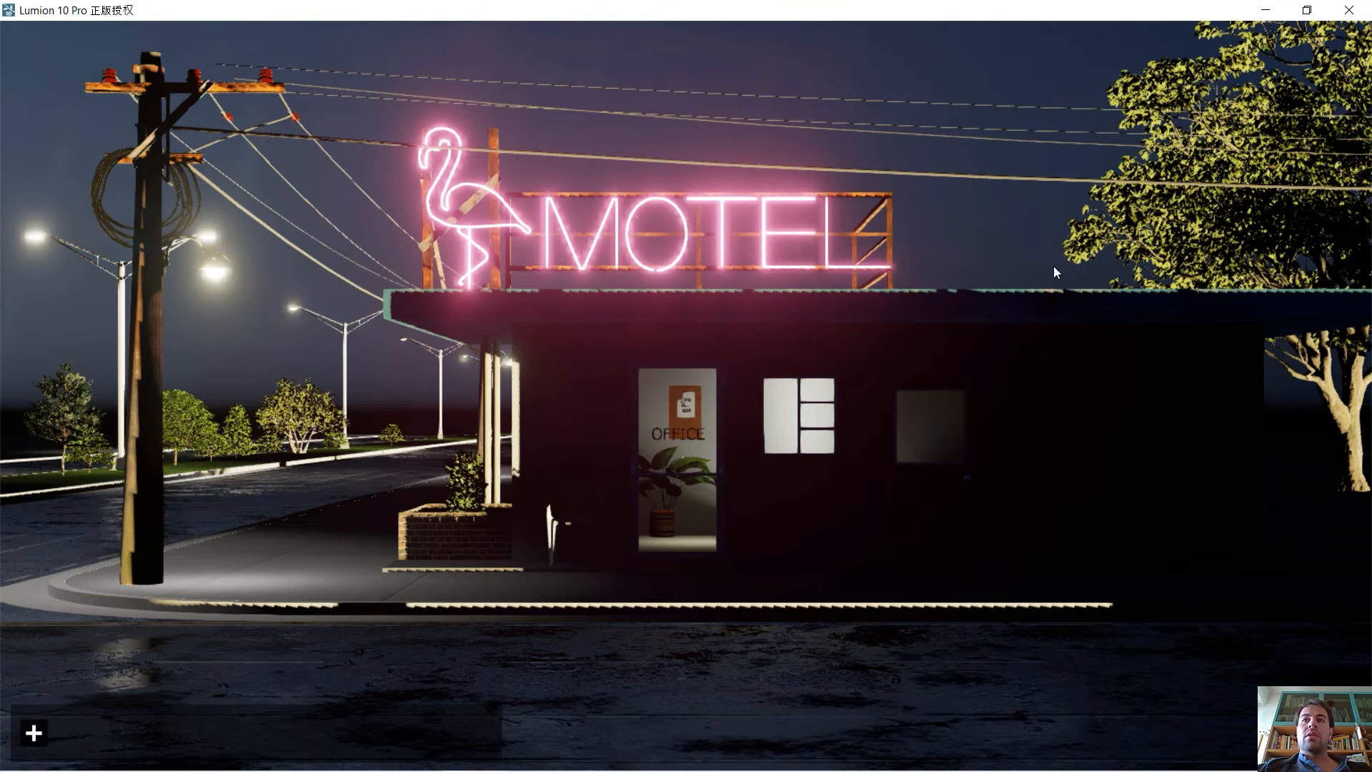
click(34, 734)
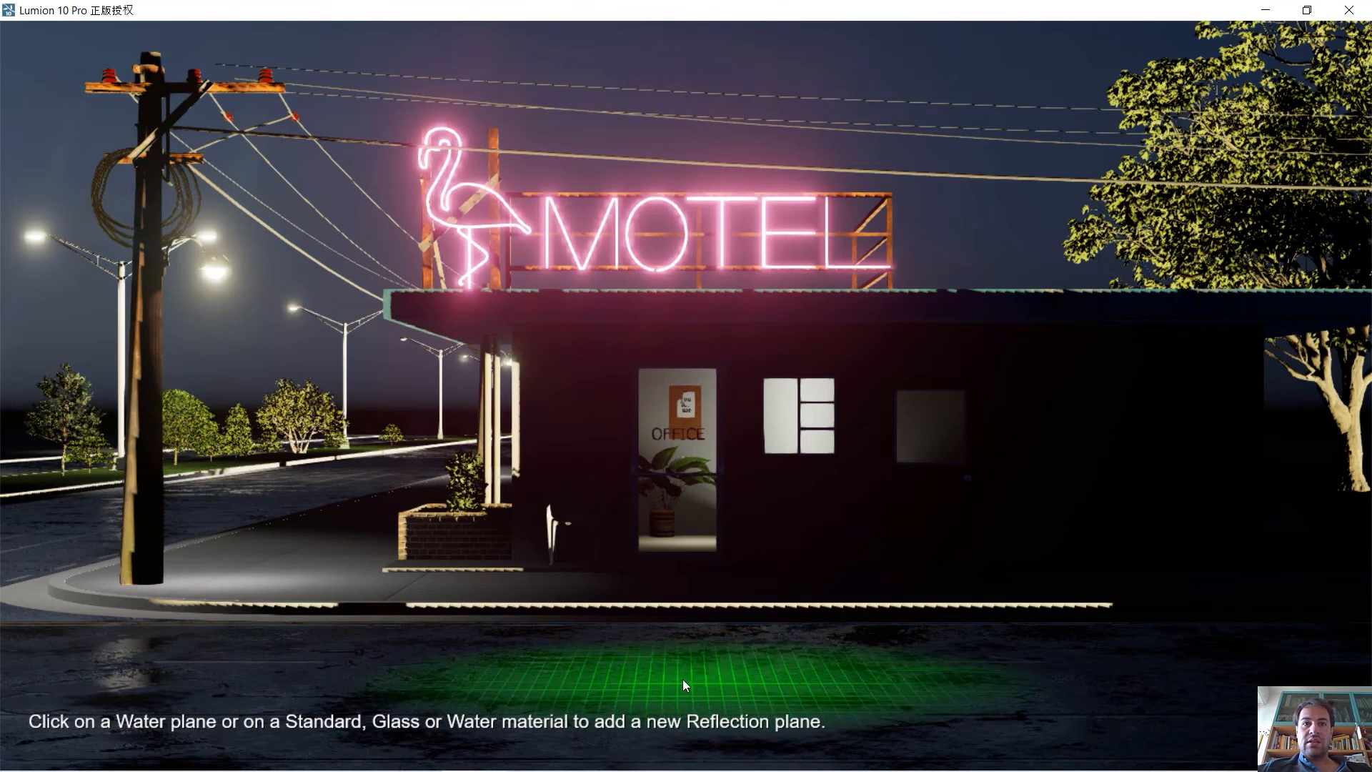
click(681, 681)
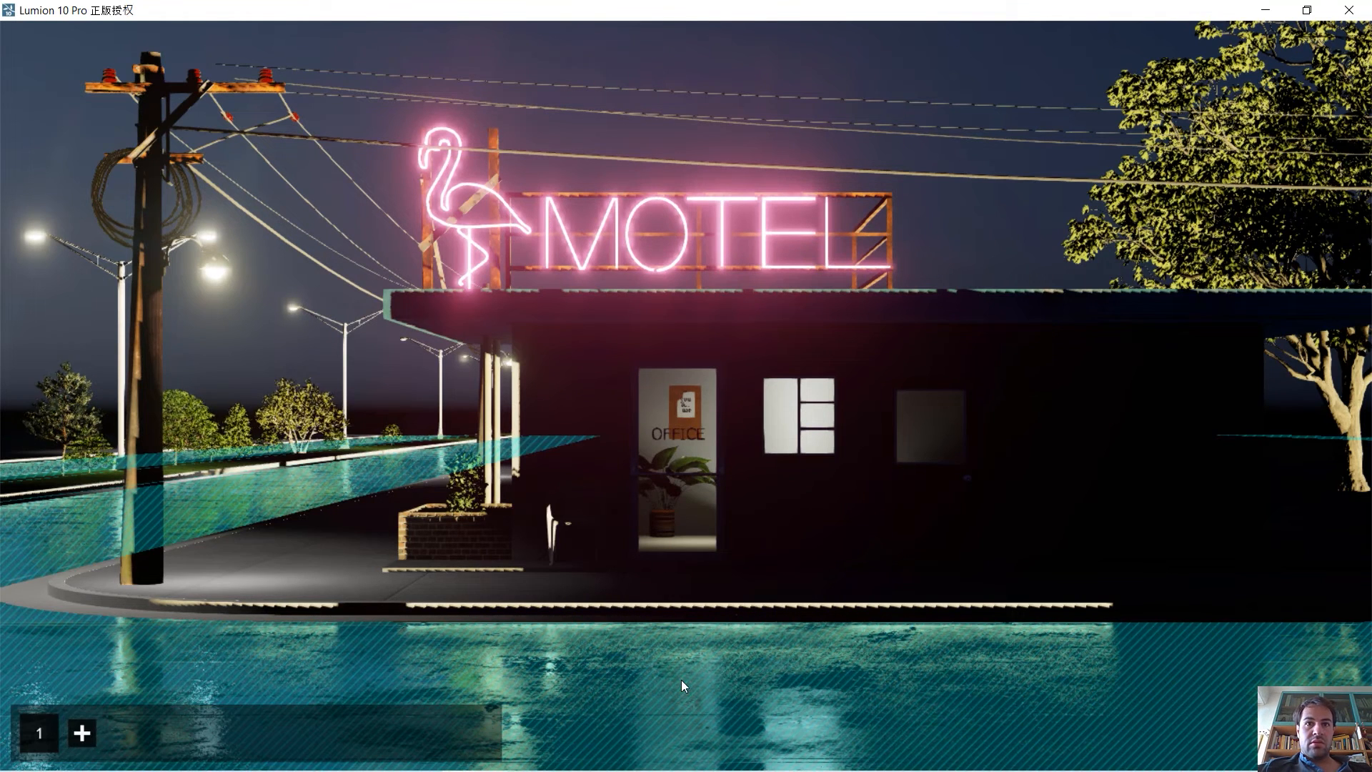
click(1332, 686)
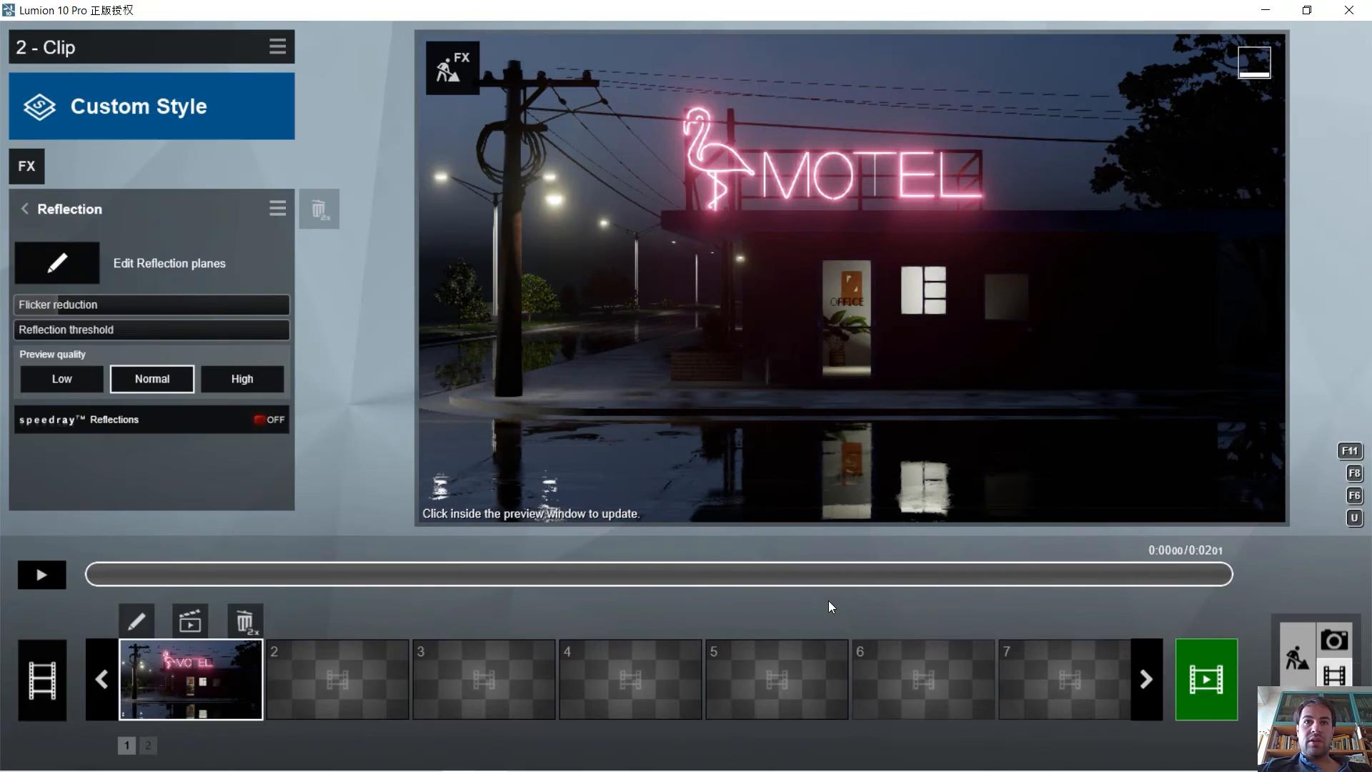
Compare the Low and Normal reflection preview qualities, and set the quality to High.
click(62, 379)
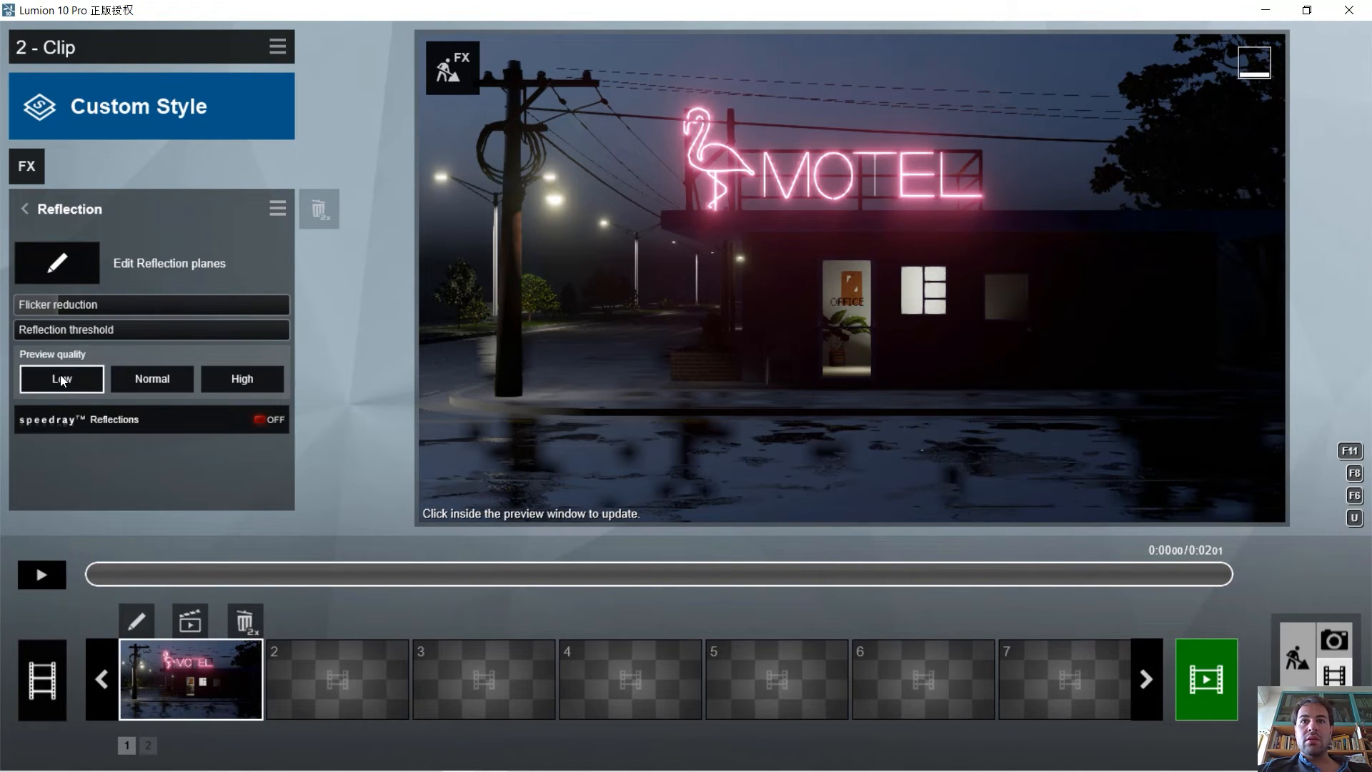
click(139, 379)
click(221, 384)
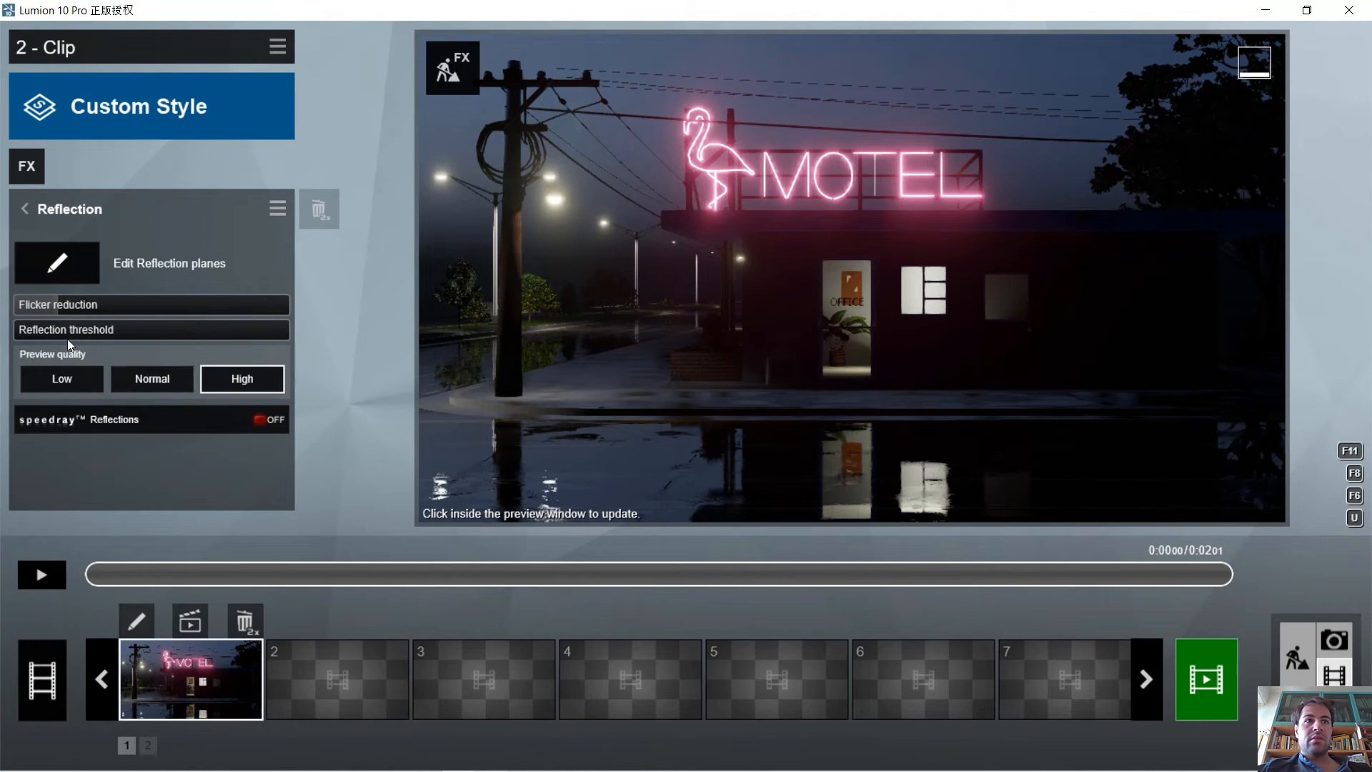
Try other Flicker reduction and Reflection threshold values, and compare the street with Speedray Reflections on and off.
drag(54, 314, 140, 311)
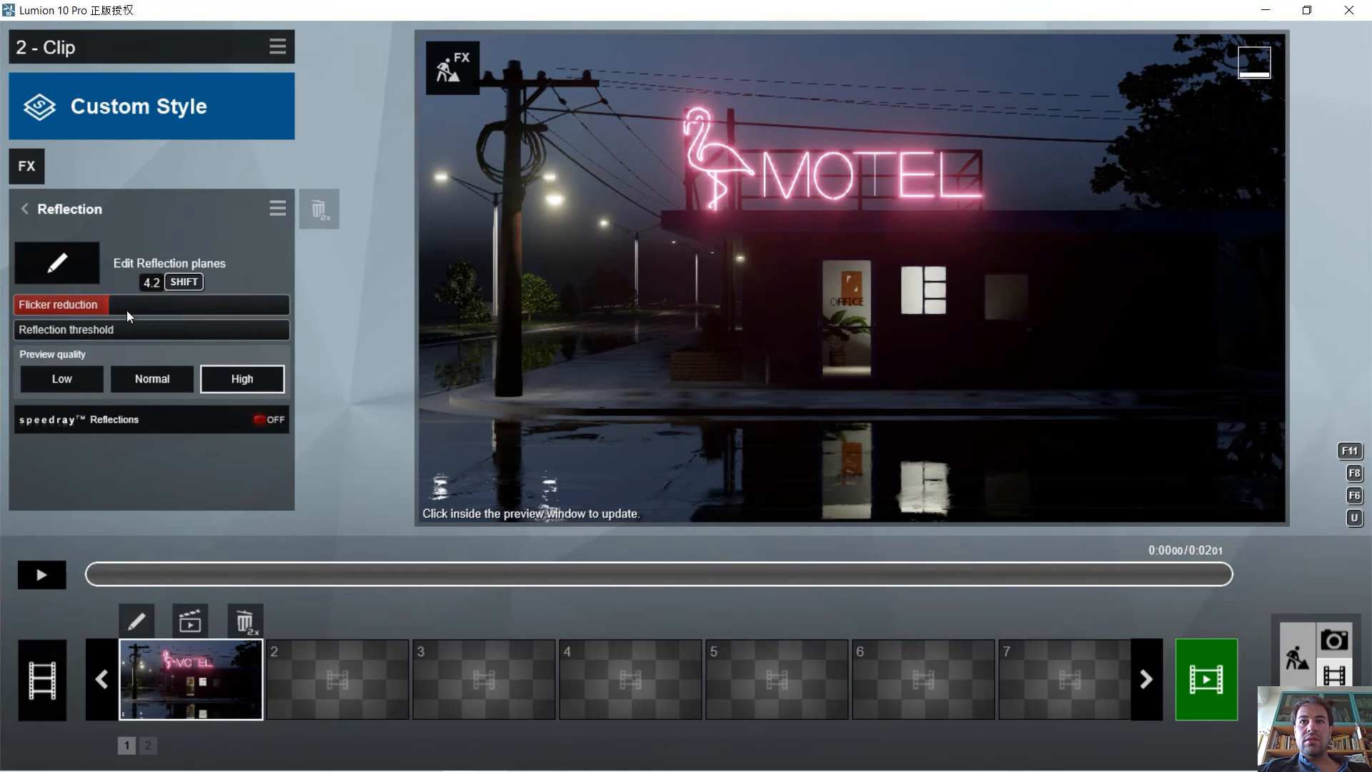
click(195, 304)
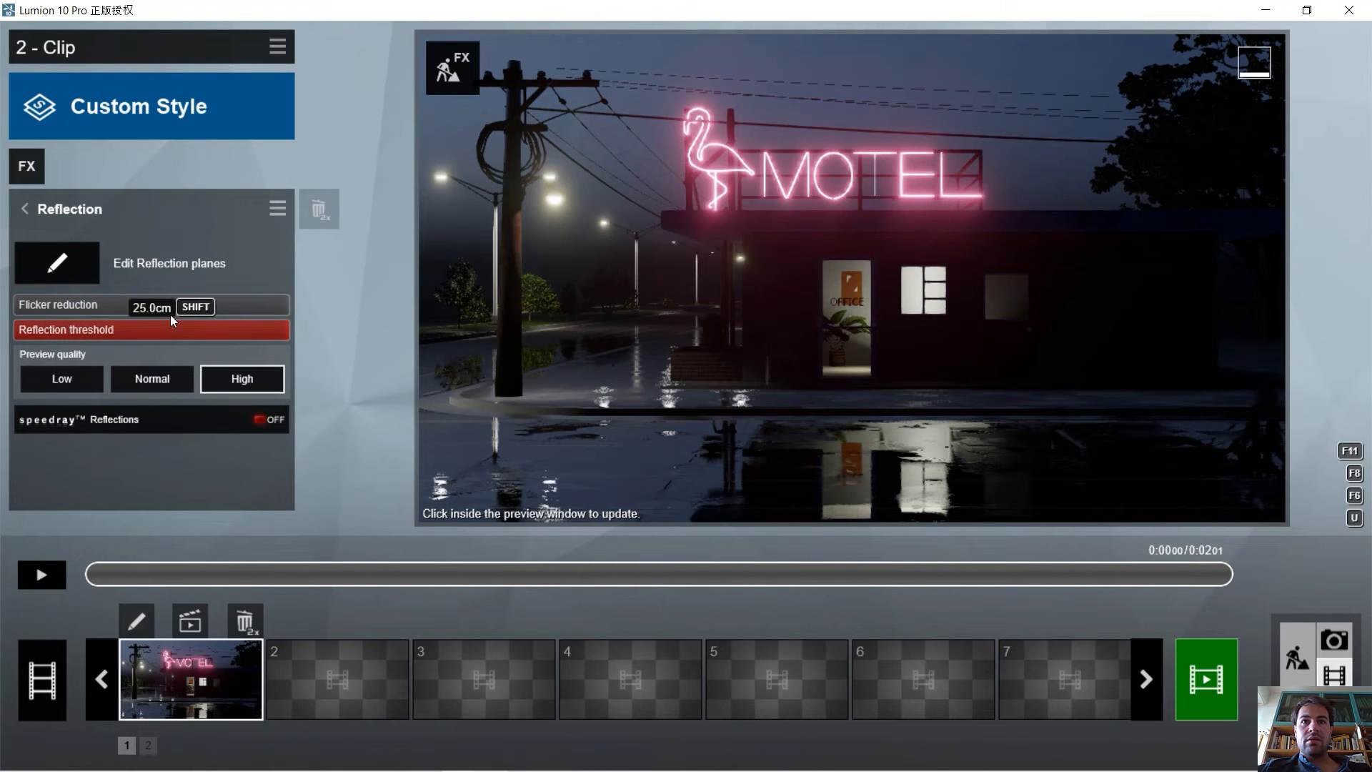
drag(15, 315, 92, 303)
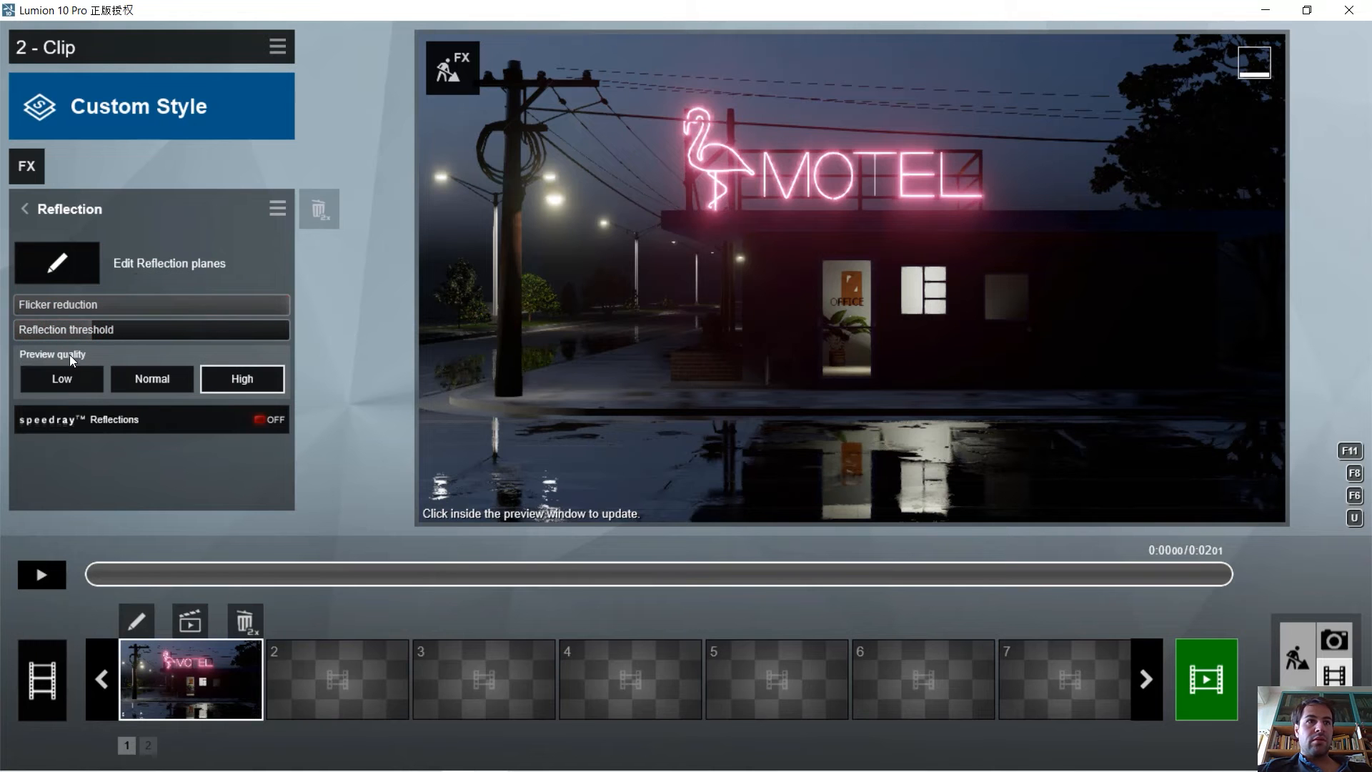
click(262, 420)
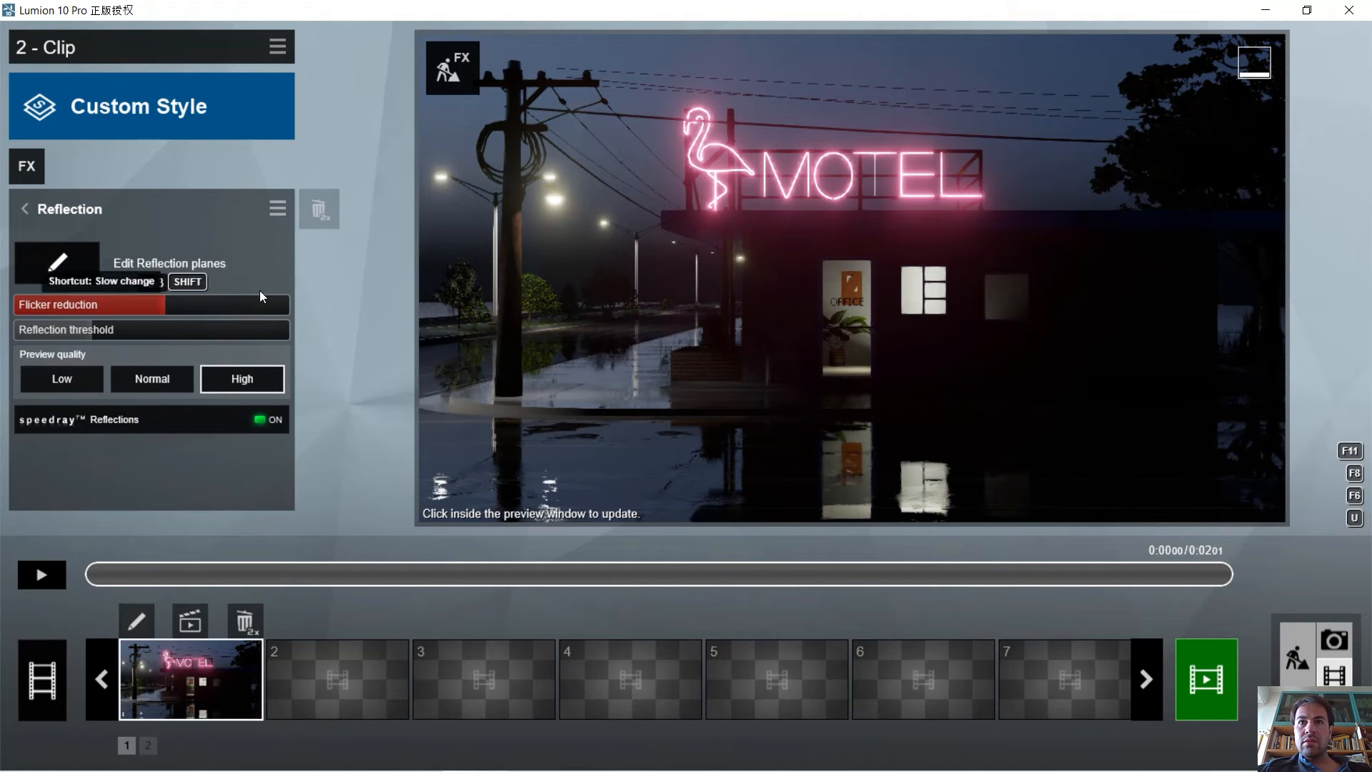
click(266, 420)
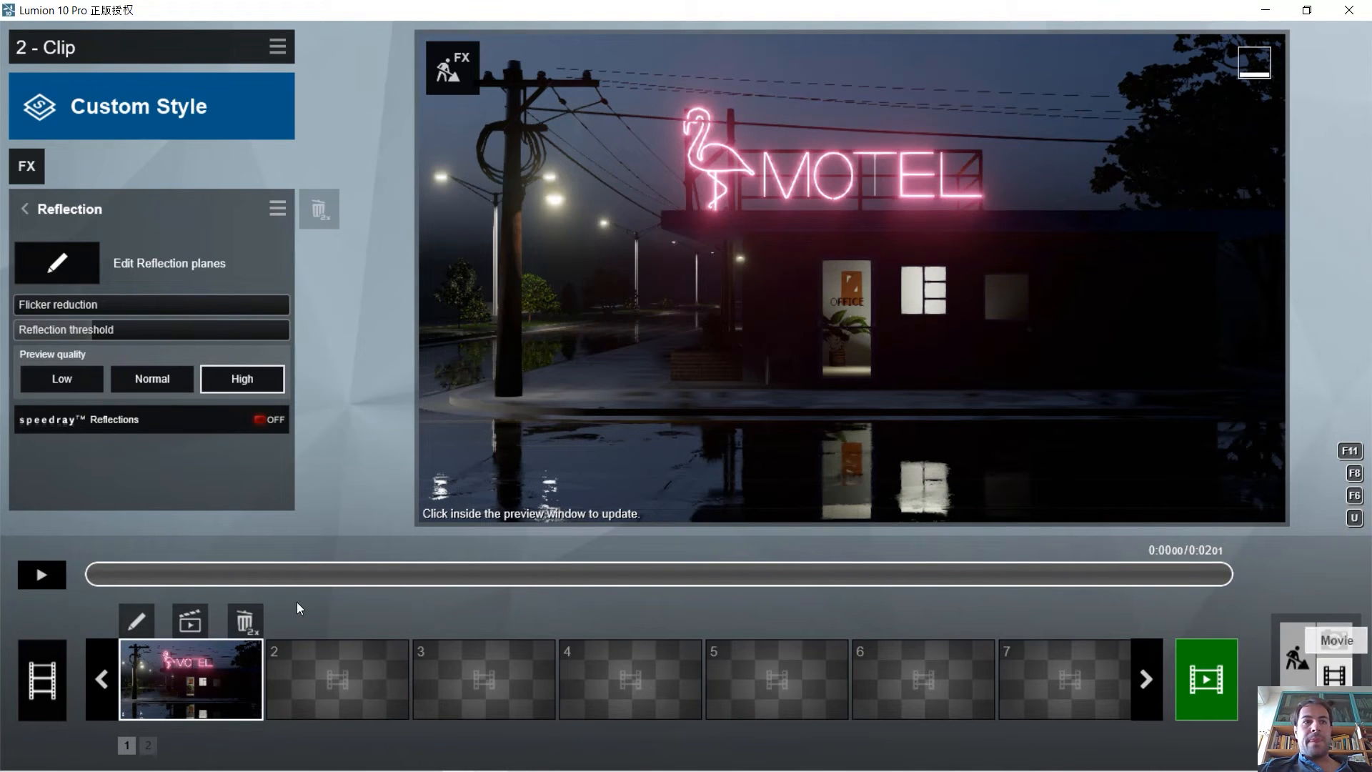
Reframe the clip's camera lower and farther back so more of the wet street and the sign's reflection is in view.
click(137, 626)
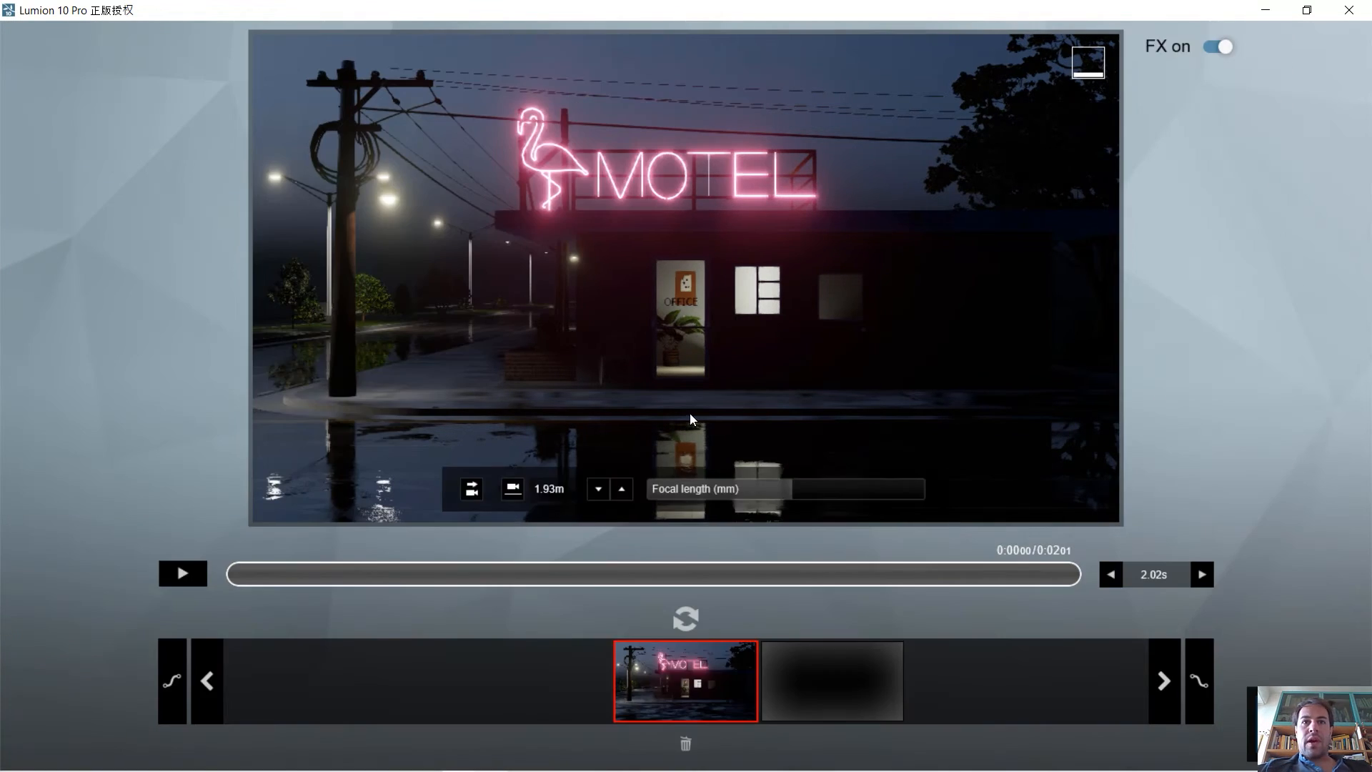
right_drag(689, 413, 672, 571)
key(s)
key(w)
key(s)
key(q)
key(d)
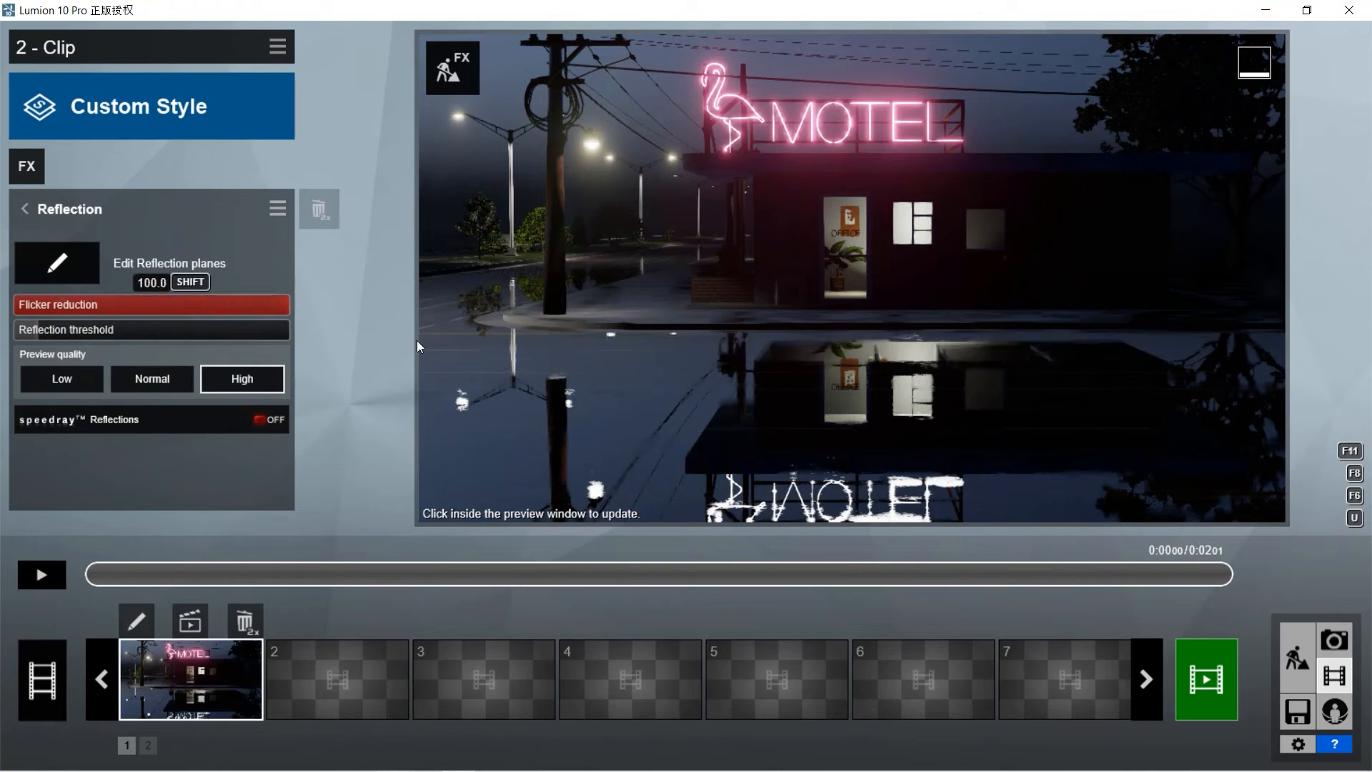
Readjust the reflection's Flicker reduction and Reflection threshold, and set its preview quality to Normal.
drag(420, 347, 224, 305)
drag(214, 330, 290, 329)
click(153, 379)
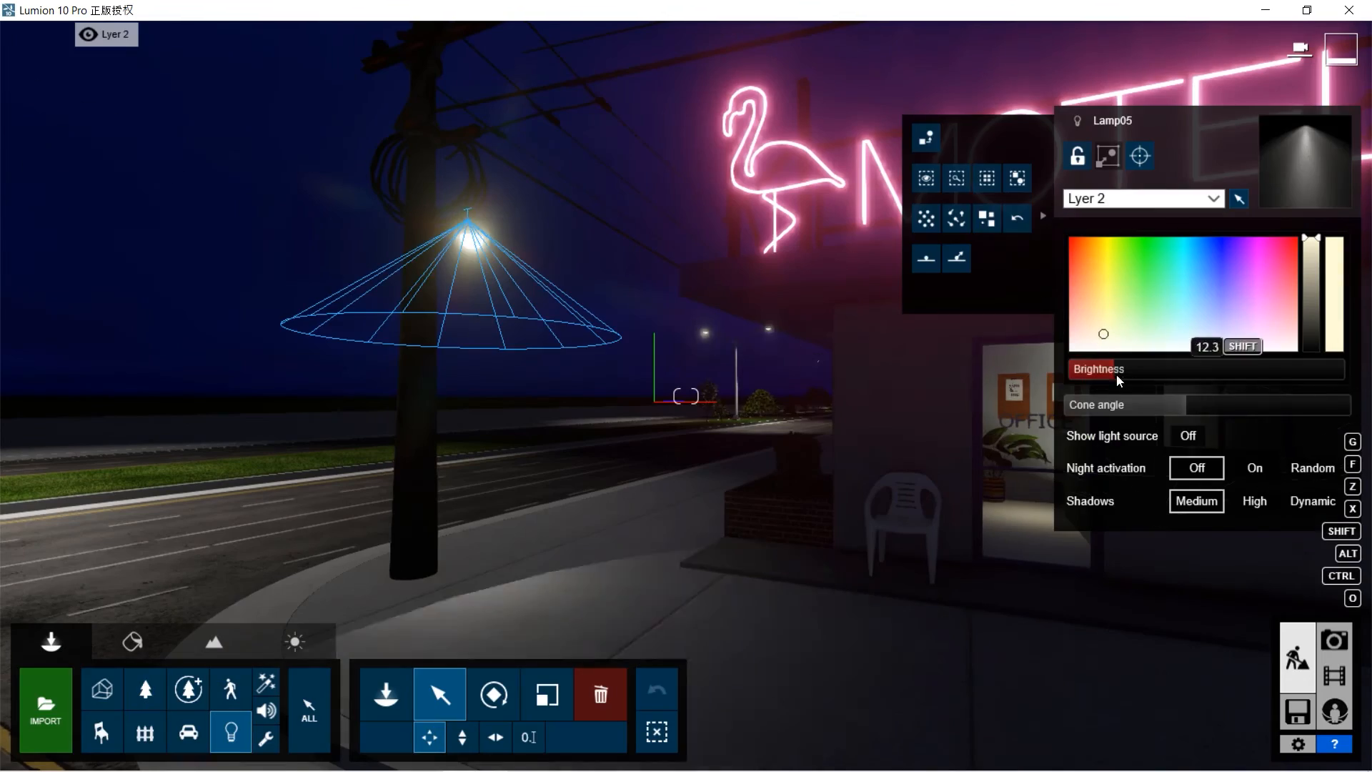
Raise the utility pole lamp's brightness, and adjust the area light's position, size and brightness over the road.
drag(1117, 374, 1130, 371)
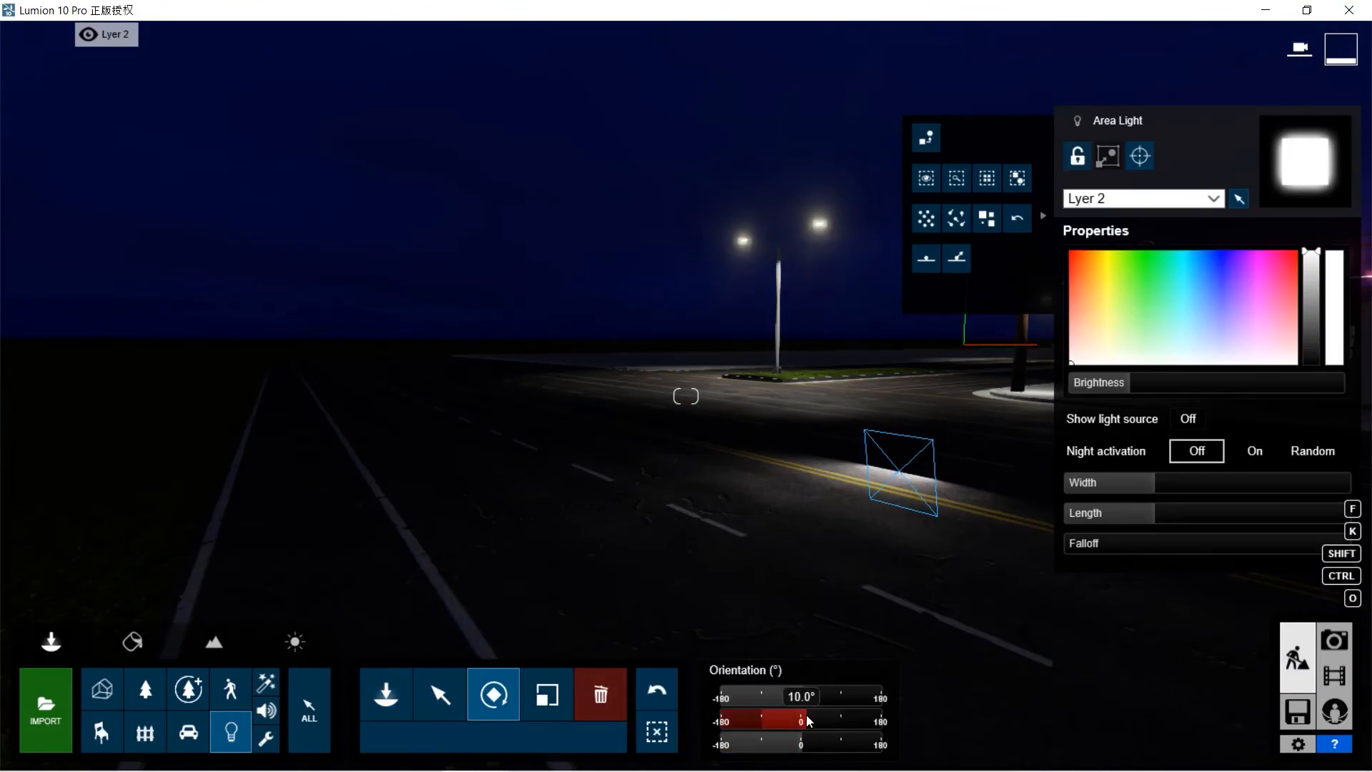
click(496, 739)
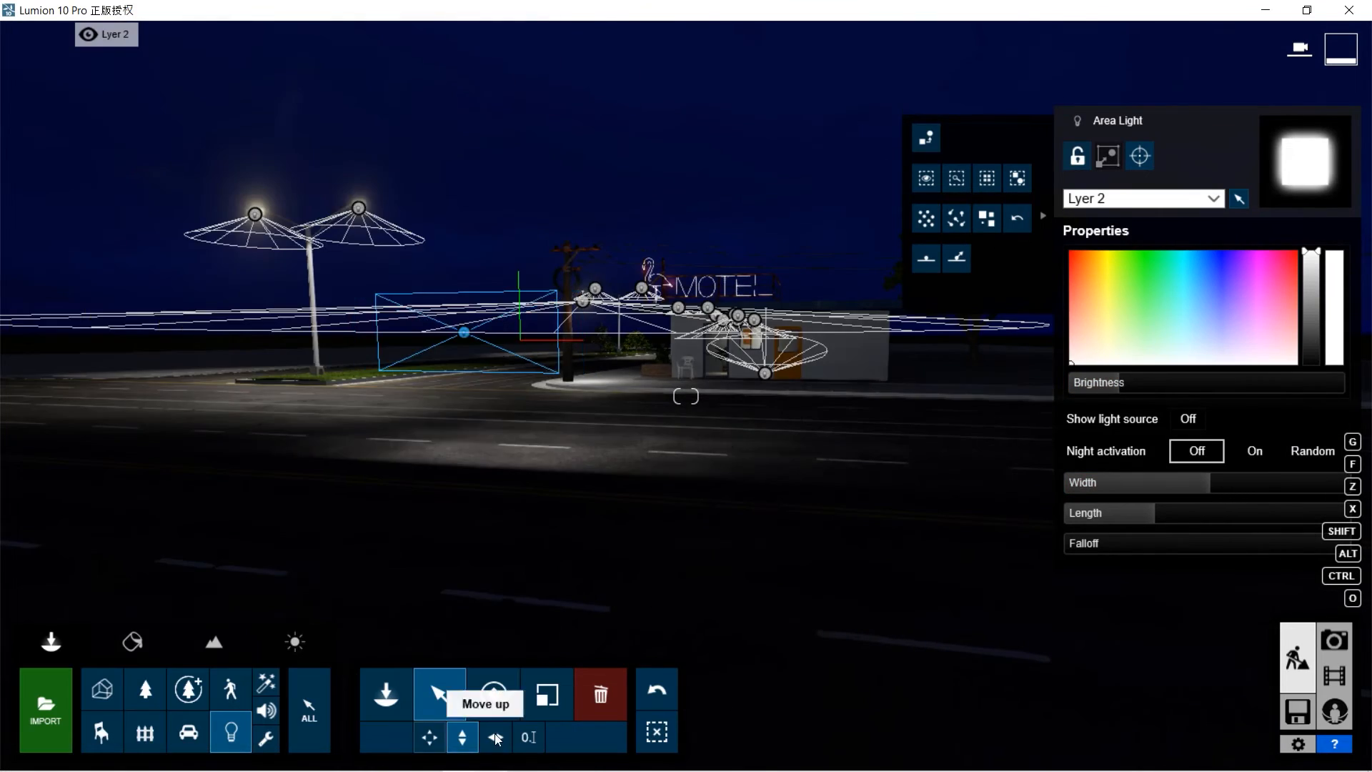
drag(1106, 483, 1104, 500)
drag(1126, 384, 1129, 385)
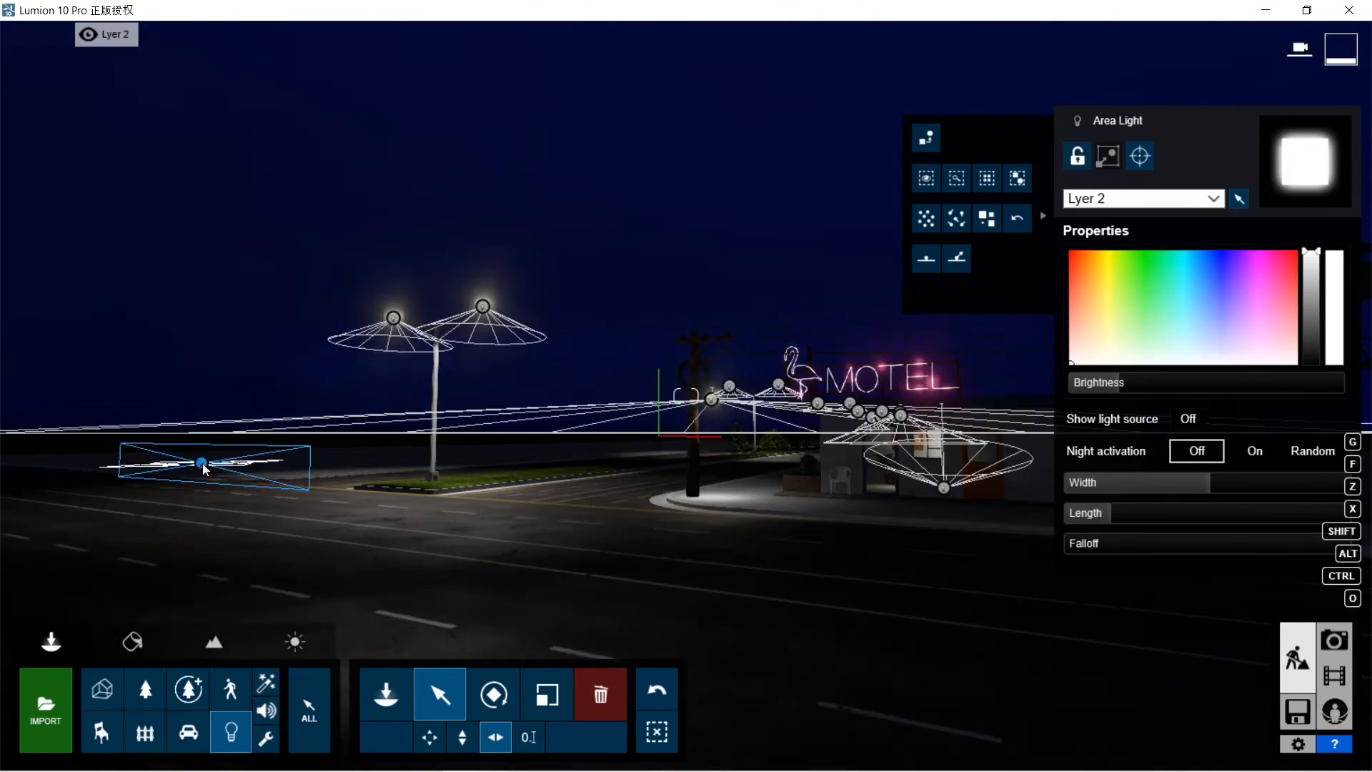
drag(1104, 512, 1108, 512)
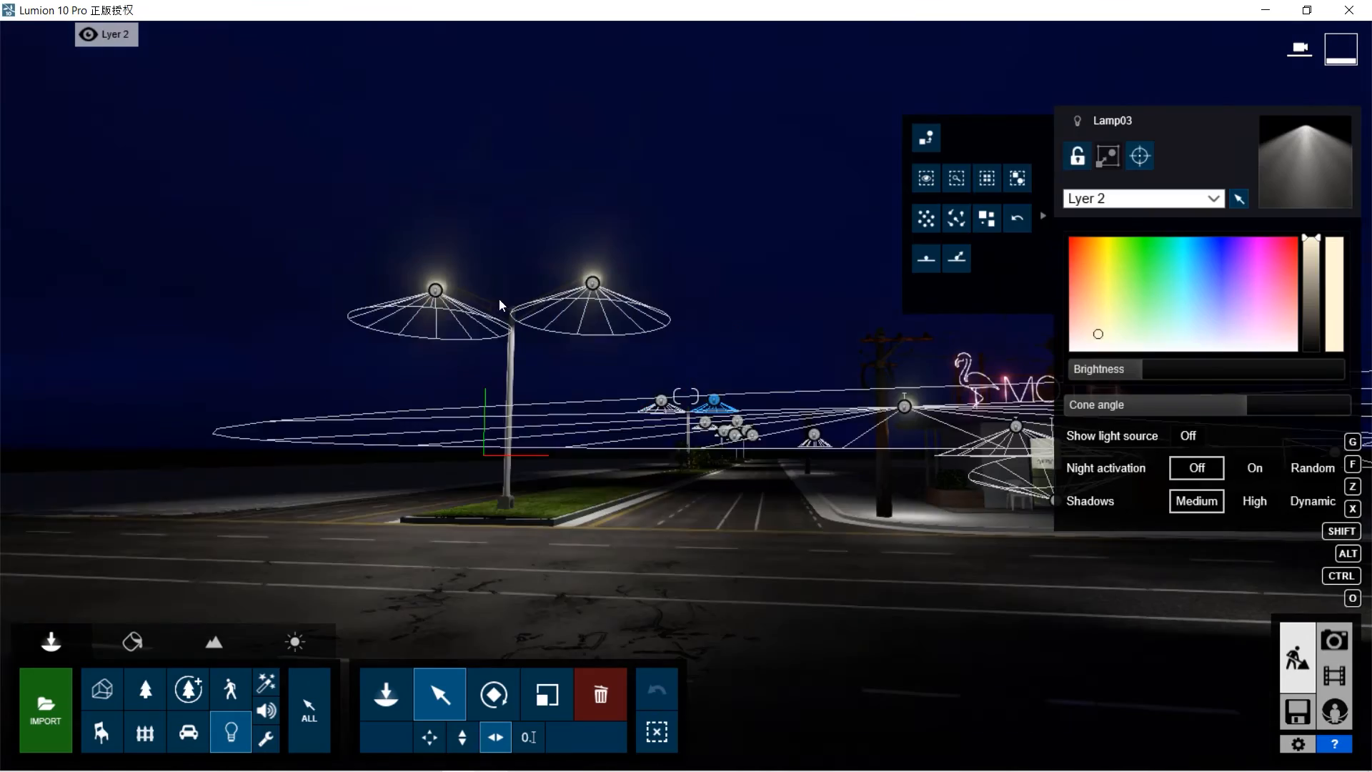
Brighten the ten street lamps along the median and widen their cone angle to about 2.8 rad.
drag(1115, 369, 1157, 369)
drag(1225, 405, 1233, 404)
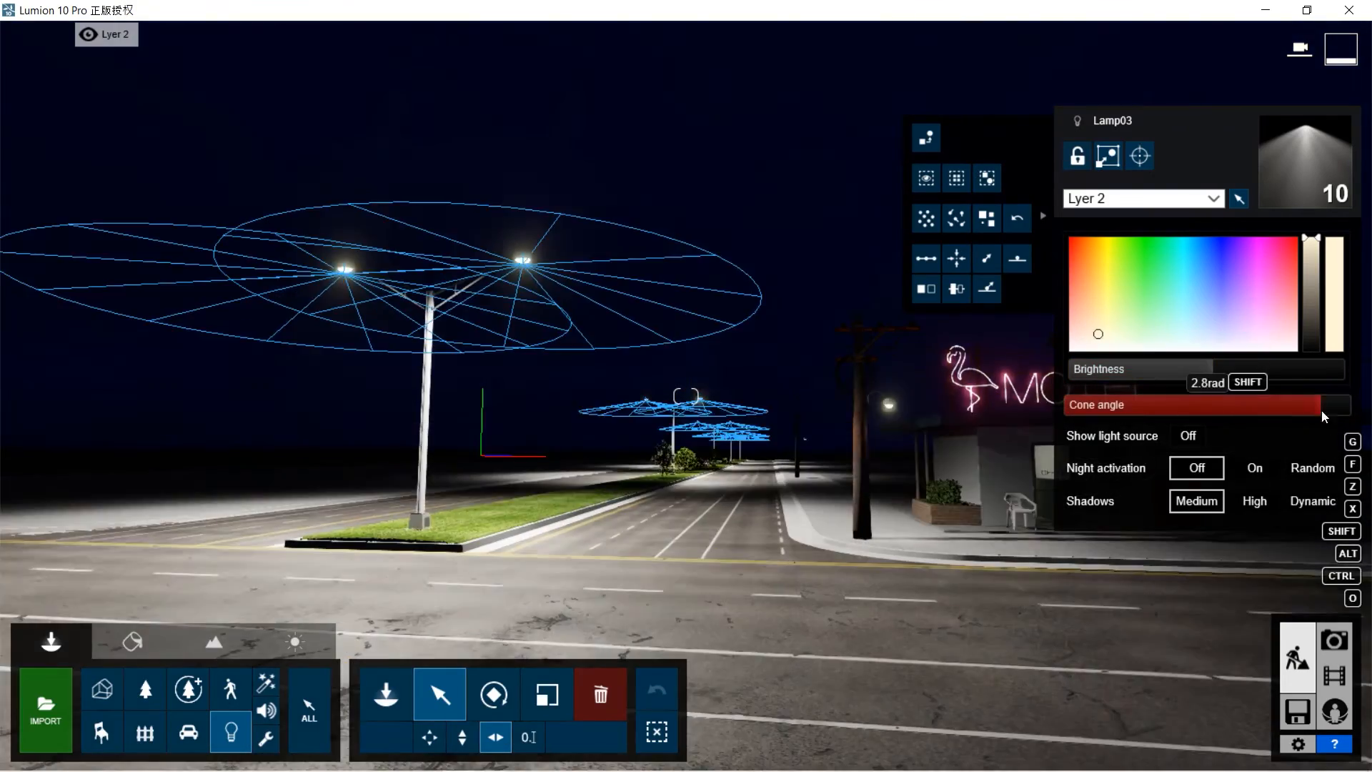
Adjust the falloff, density and brightness of the clip's Fog effect.
drag(186, 267, 233, 268)
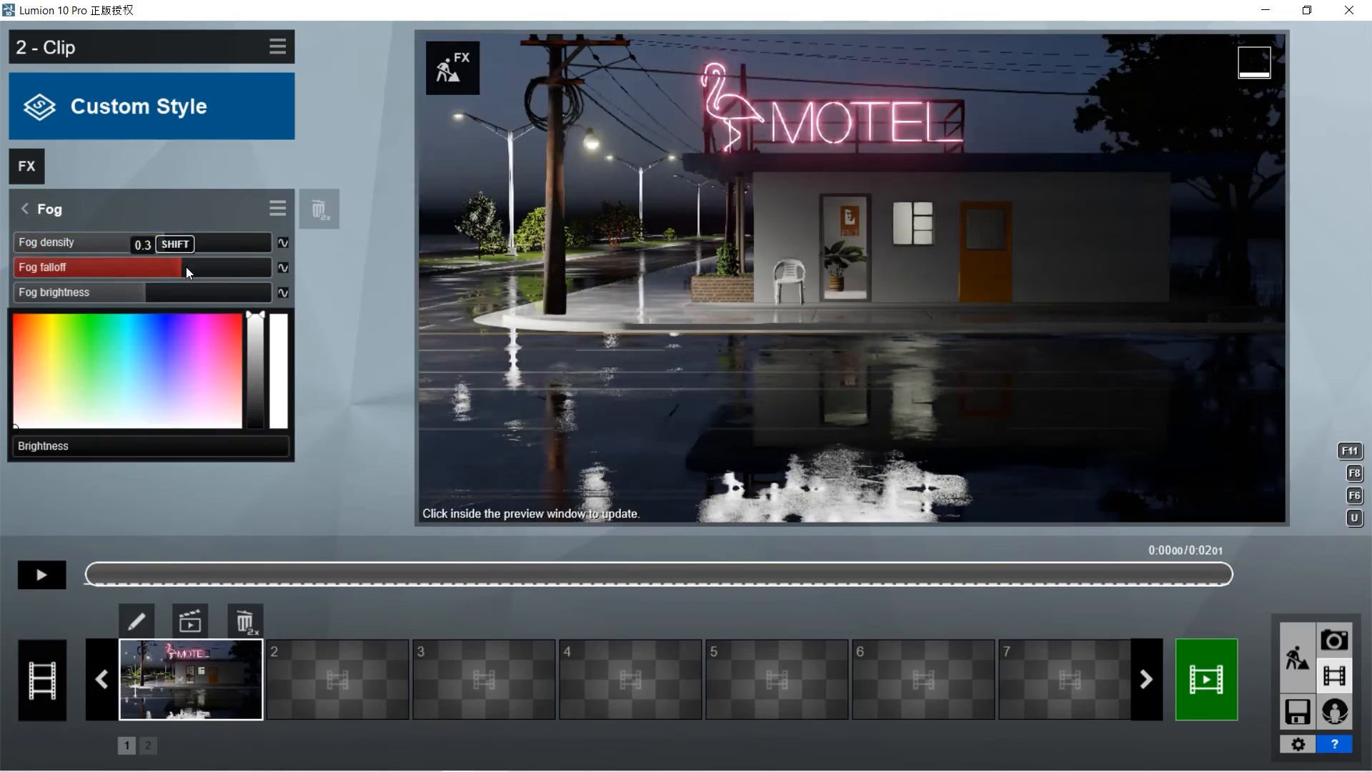
mouse_move(163, 245)
mouse_down()
mouse_move(210, 246)
mouse_move(96, 247)
mouse_move(183, 246)
mouse_up()
drag(235, 293, 252, 298)
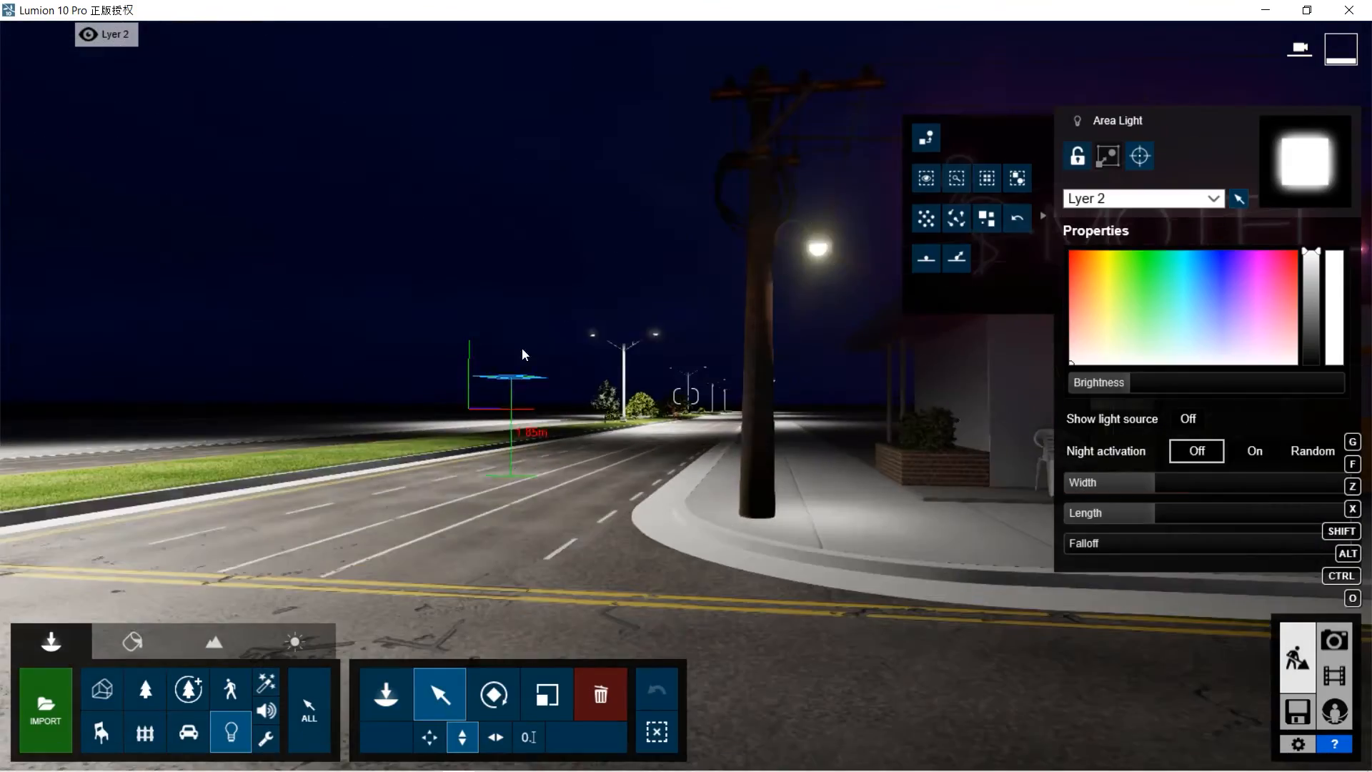
Fine-tune the street lighting with the area light's width, a street lamp cone angle of about 2.7 rad and the pole lamp's brightness.
drag(1227, 481, 1227, 481)
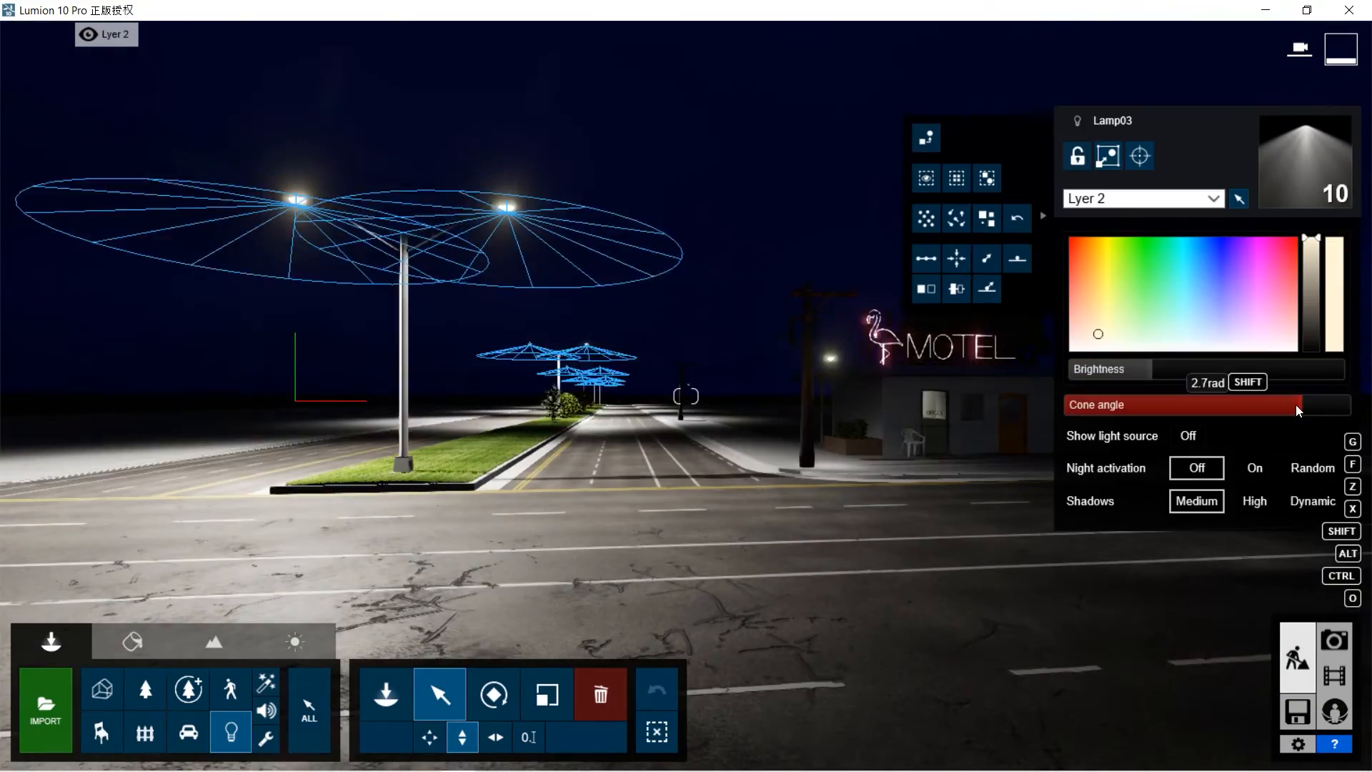
drag(1299, 405, 1298, 404)
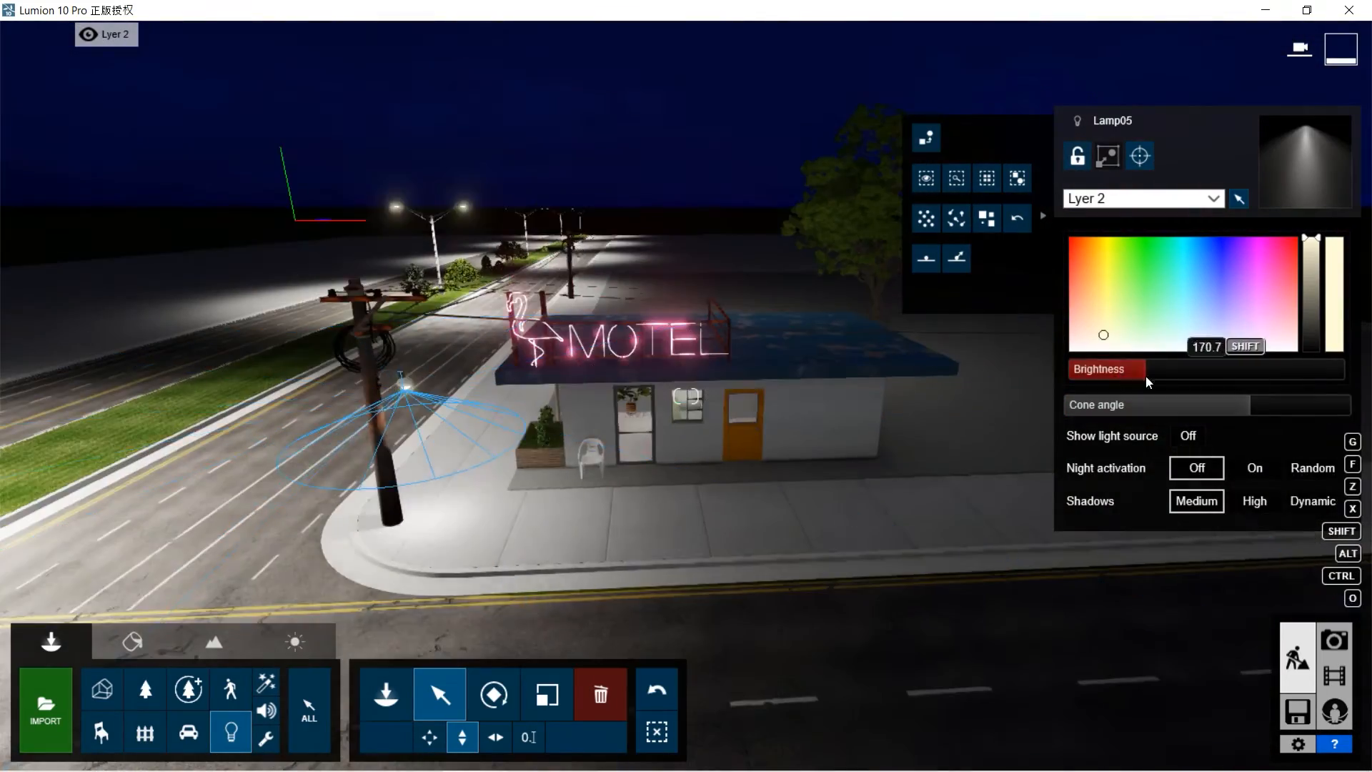
drag(1140, 370, 1157, 373)
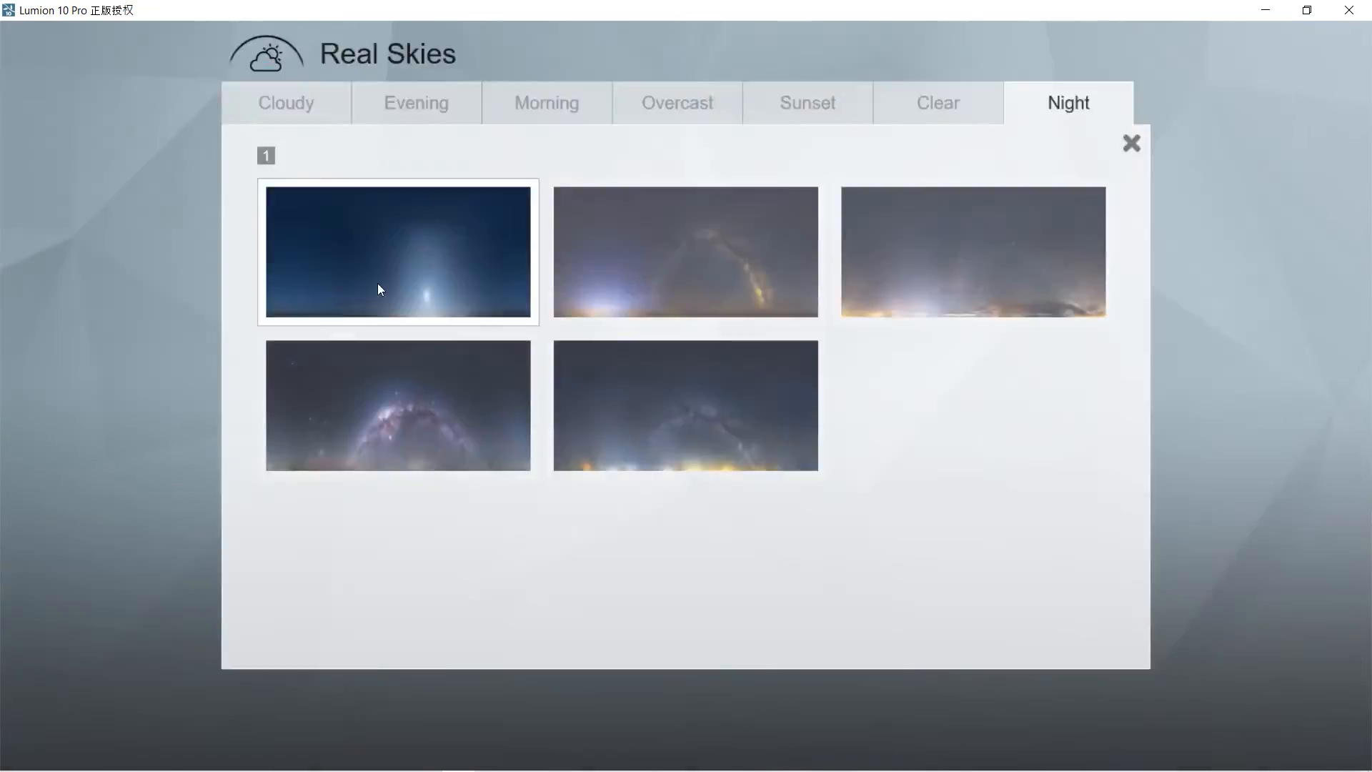
Use the plain dark blue Night sky for the Real Skies effect and adjust its heading.
click(379, 284)
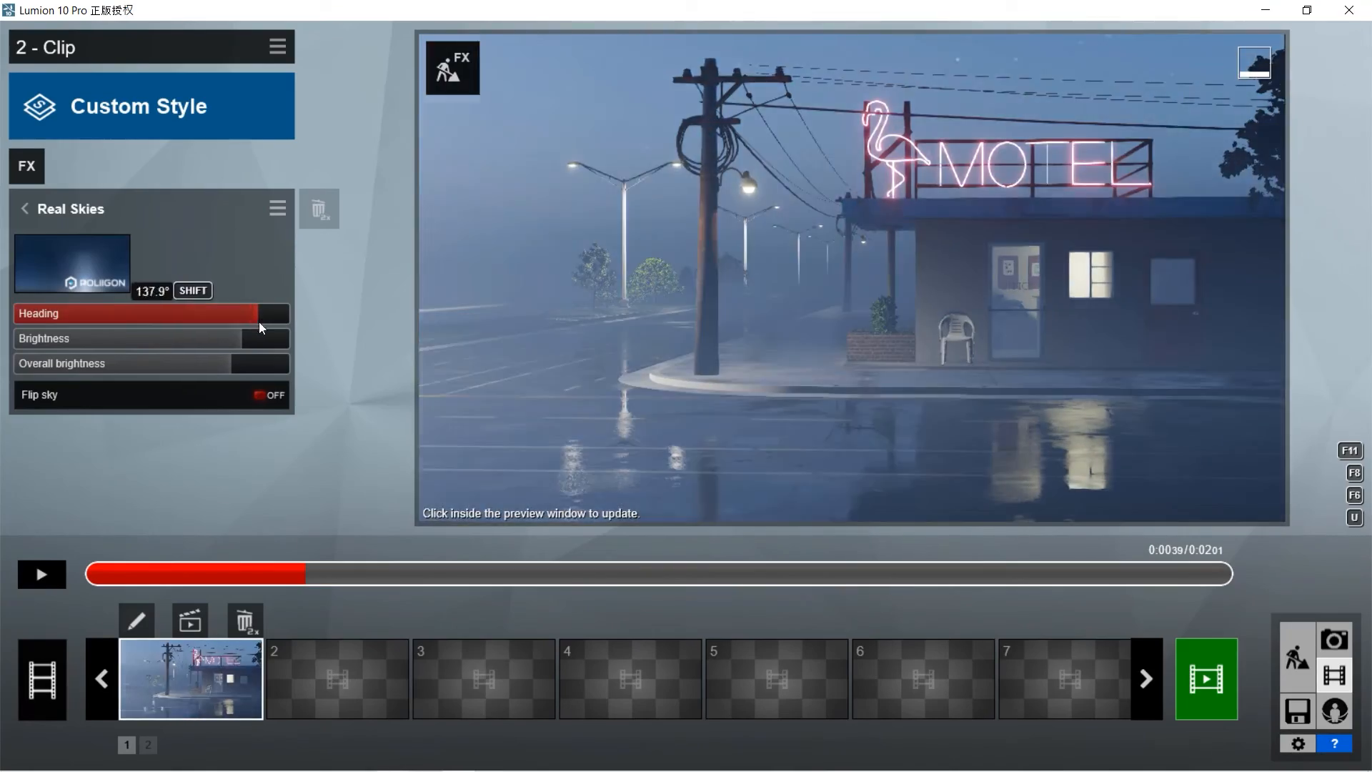
drag(259, 322, 239, 318)
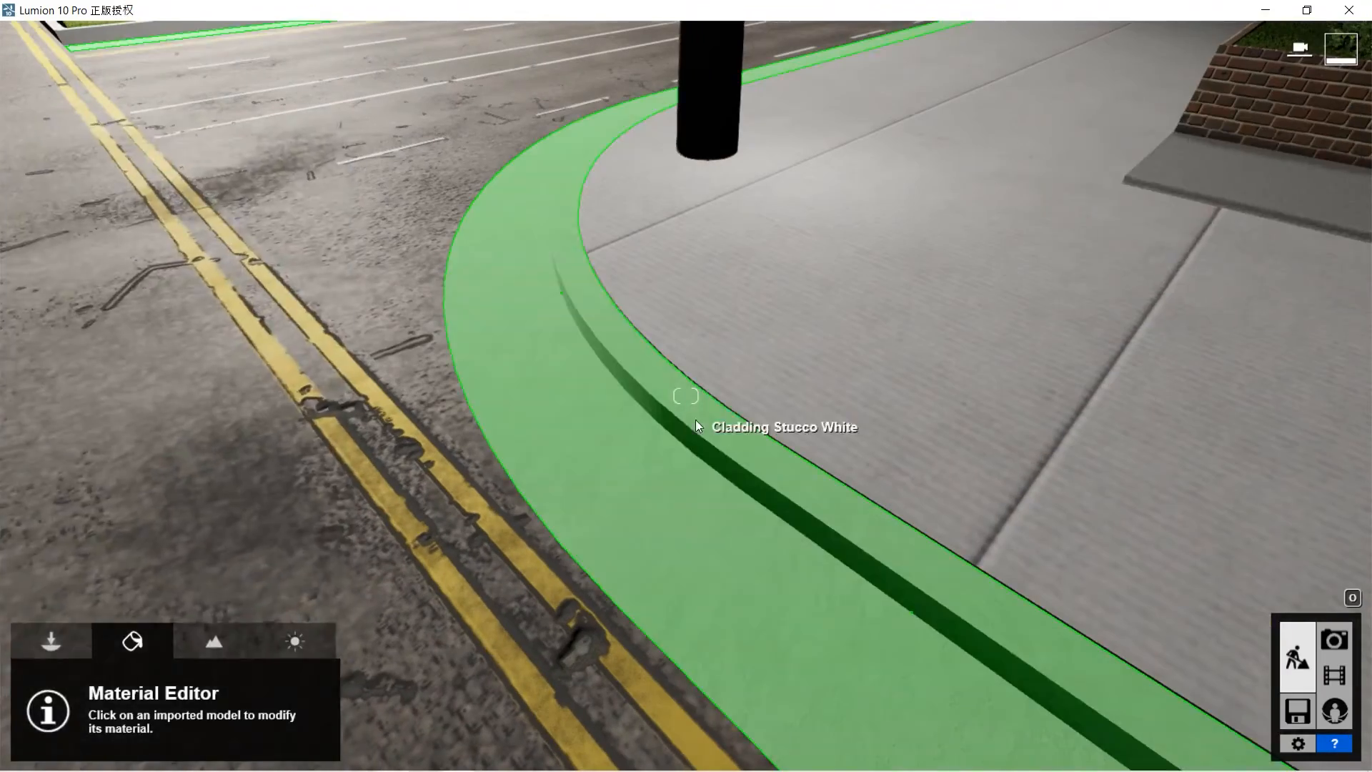
Replace the white stucco on the kerb around the sidewalk corner with a weathered concrete material and save it.
click(689, 423)
click(229, 377)
click(1290, 713)
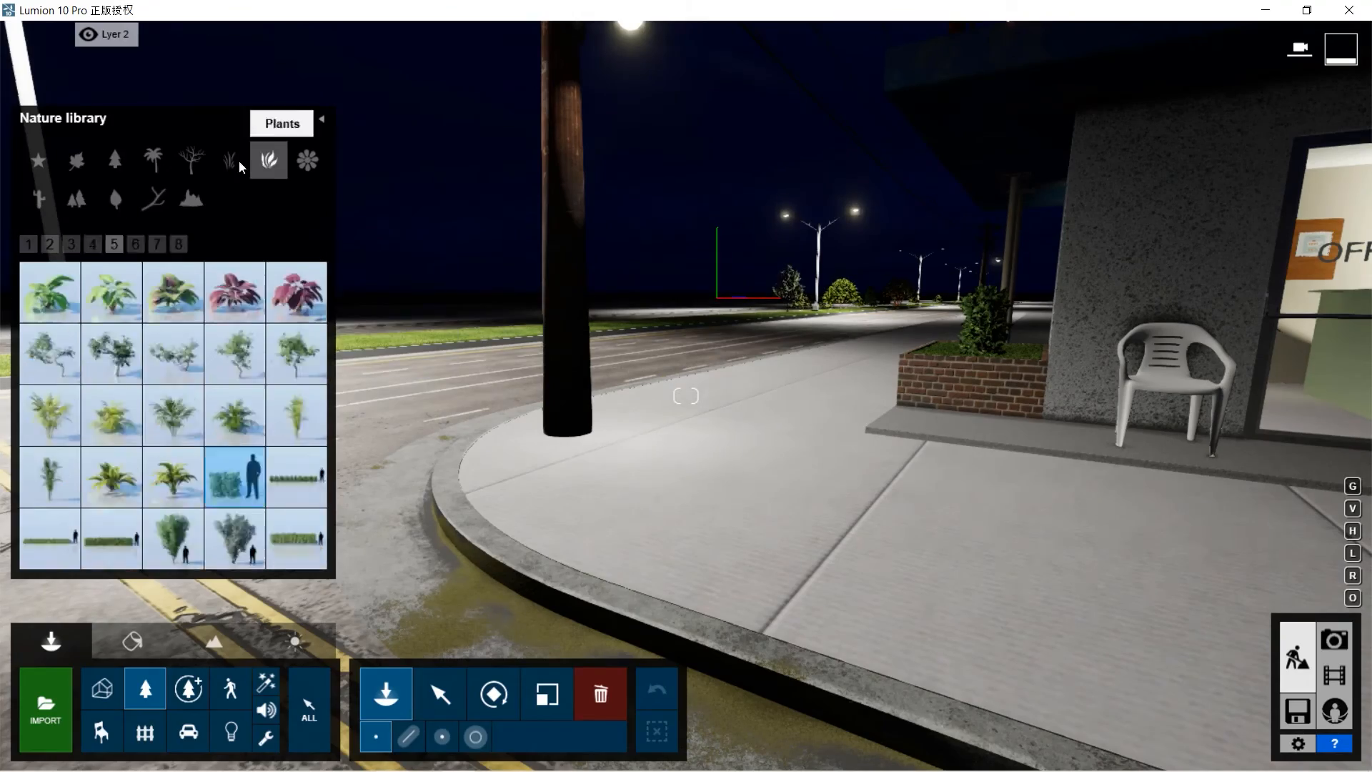
Place a Wild Grass Single plant on the sidewalk corner and rotate and move it to the kerb's edge.
click(230, 161)
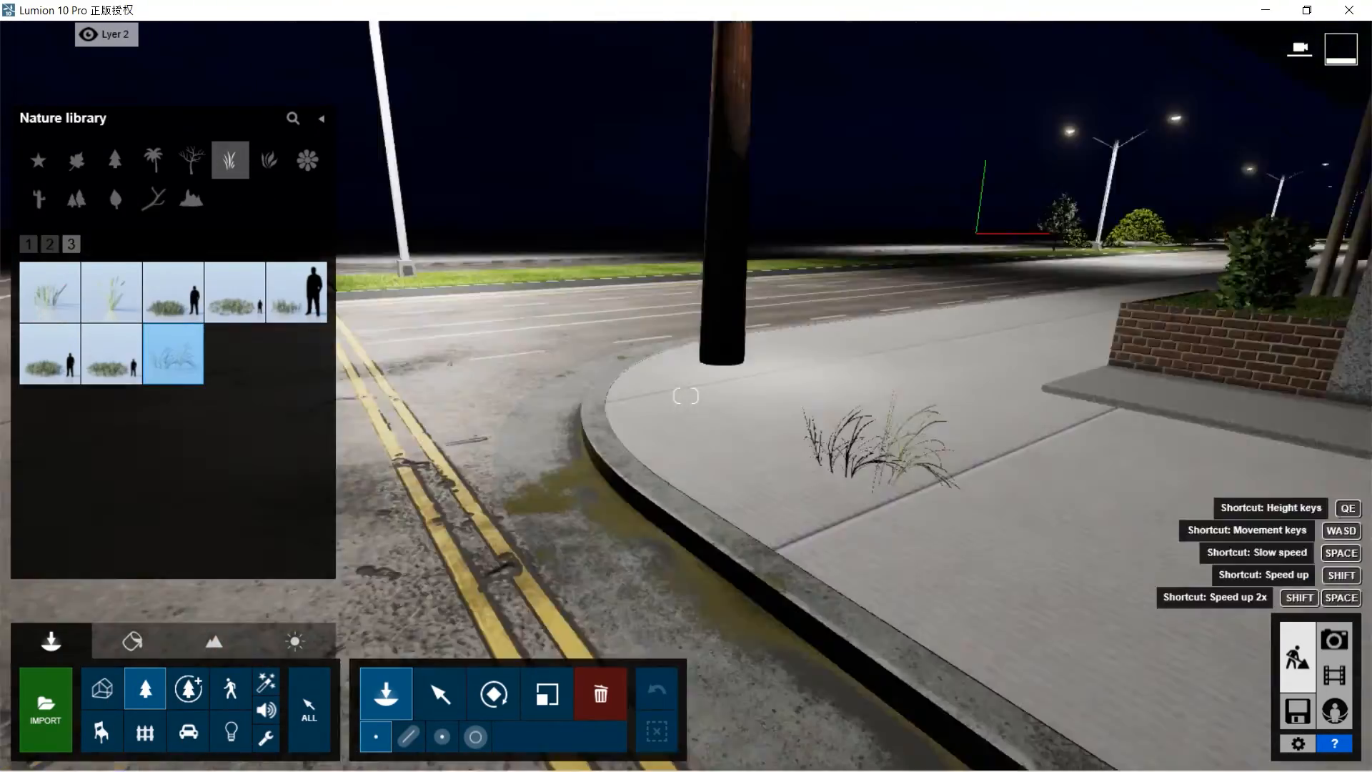
click(441, 693)
click(834, 431)
click(494, 693)
click(441, 694)
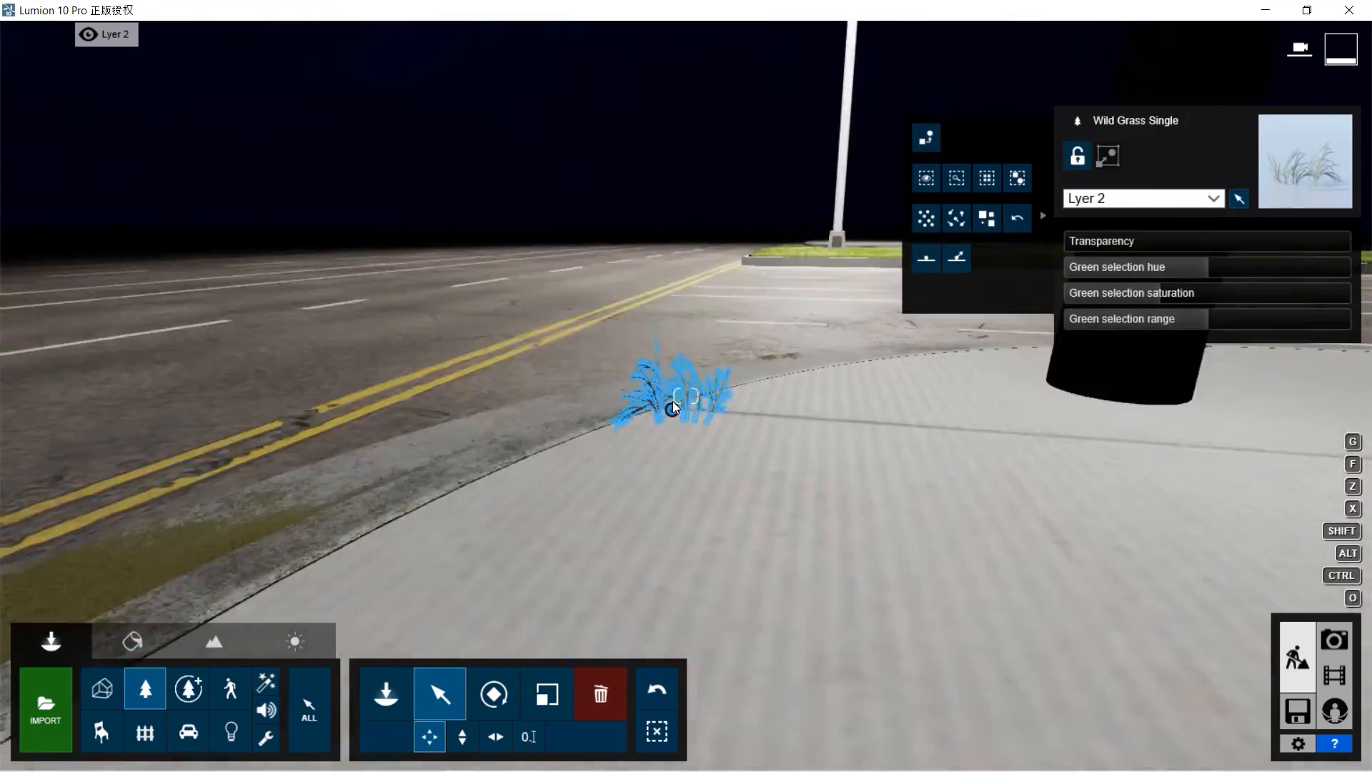
Look through the nature library's categories, including branches, leaves and grasses, for small weeds suiting the sidewalk corner.
click(386, 693)
click(188, 689)
click(115, 161)
click(146, 688)
click(154, 199)
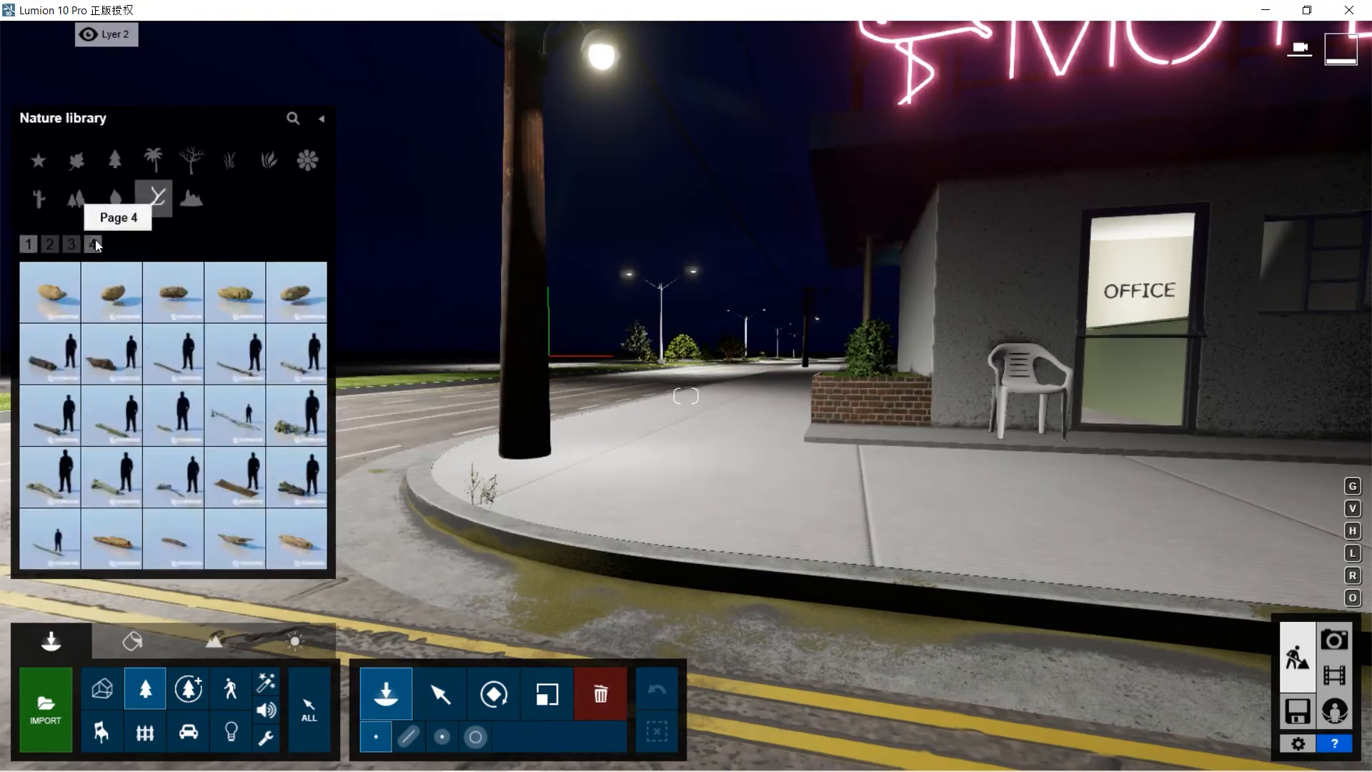
click(77, 161)
click(116, 198)
click(49, 245)
click(235, 293)
click(230, 161)
click(50, 244)
click(112, 416)
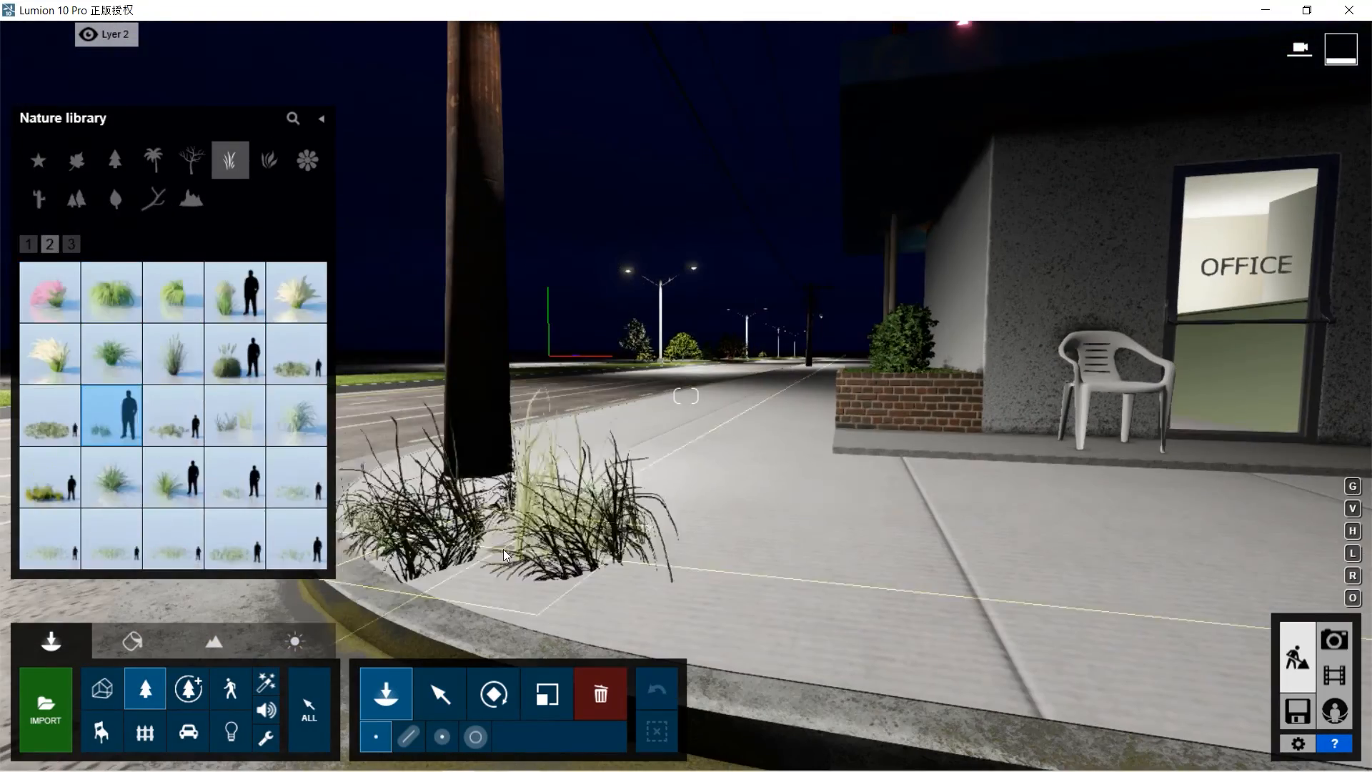
Place a ThickGrass1 RT clump on the sidewalk near the utility pole and select it for positioning.
click(70, 245)
click(50, 293)
click(441, 693)
click(873, 459)
drag(872, 459, 950, 371)
click(286, 756)
click(454, 41)
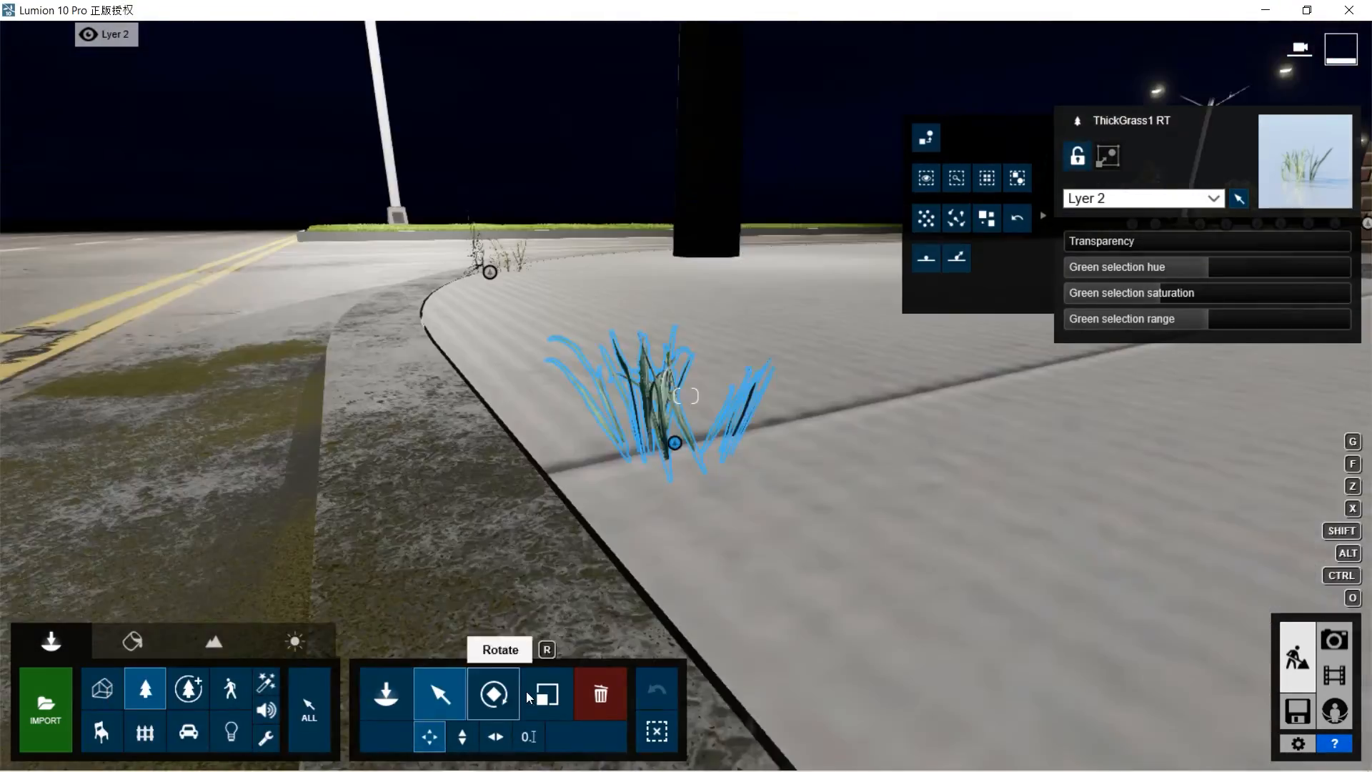
Move the thick grass clump to the kerb's edge and rotate it.
drag(675, 443, 572, 465)
click(494, 693)
drag(738, 406, 764, 467)
click(441, 693)
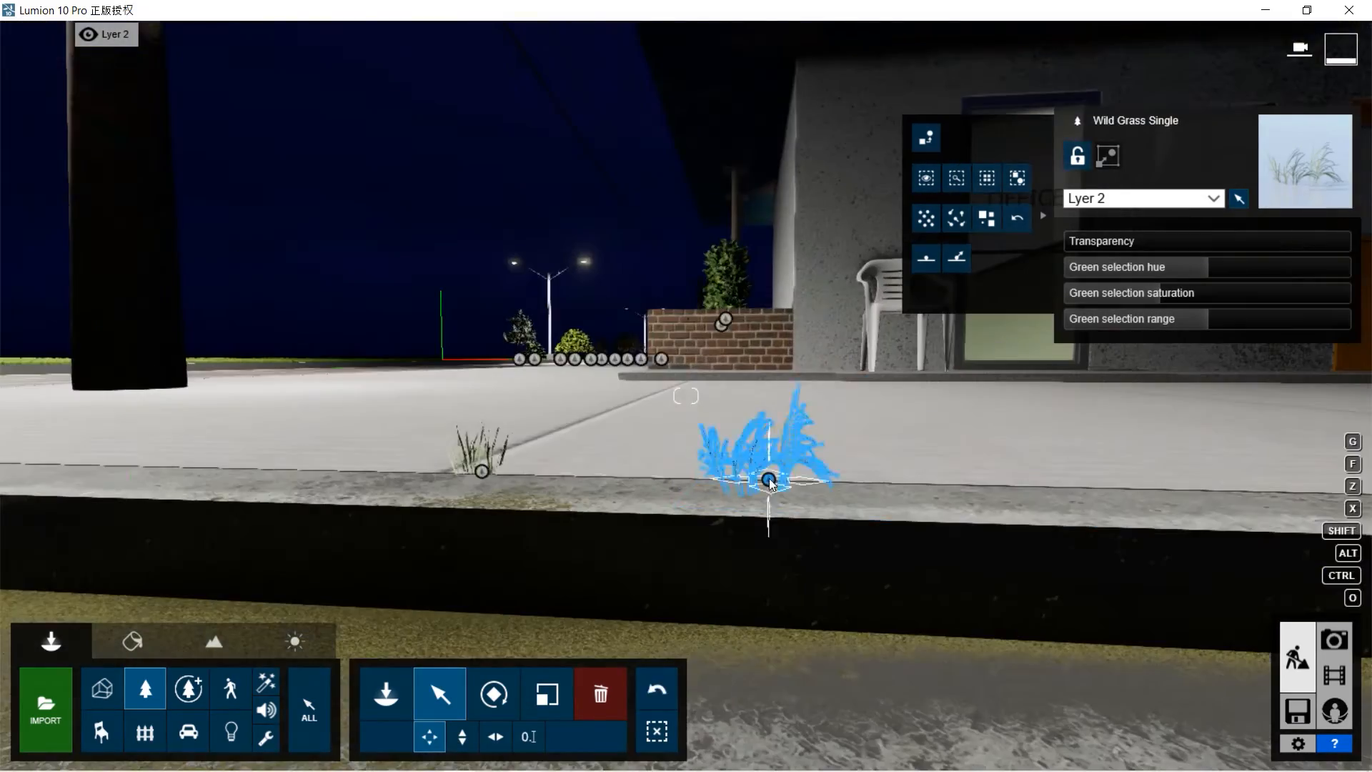
Open the kerb's material for editing, adjust one of its settings and save the material change.
click(548, 693)
click(132, 641)
click(643, 500)
click(195, 607)
drag(36, 646, 150, 646)
click(1284, 722)
click(62, 646)
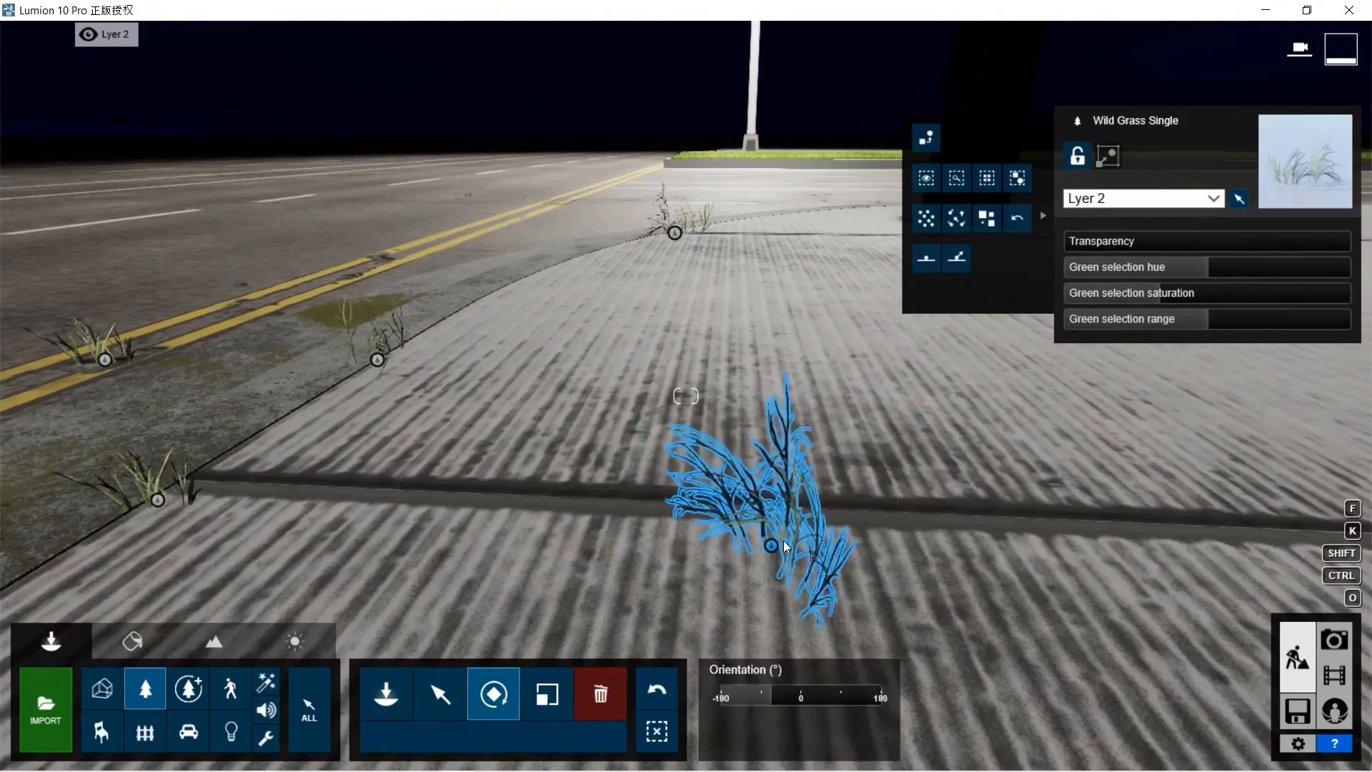
Move the Wild Grass Single plant across the sidewalk surface.
click(440, 693)
drag(734, 474, 950, 475)
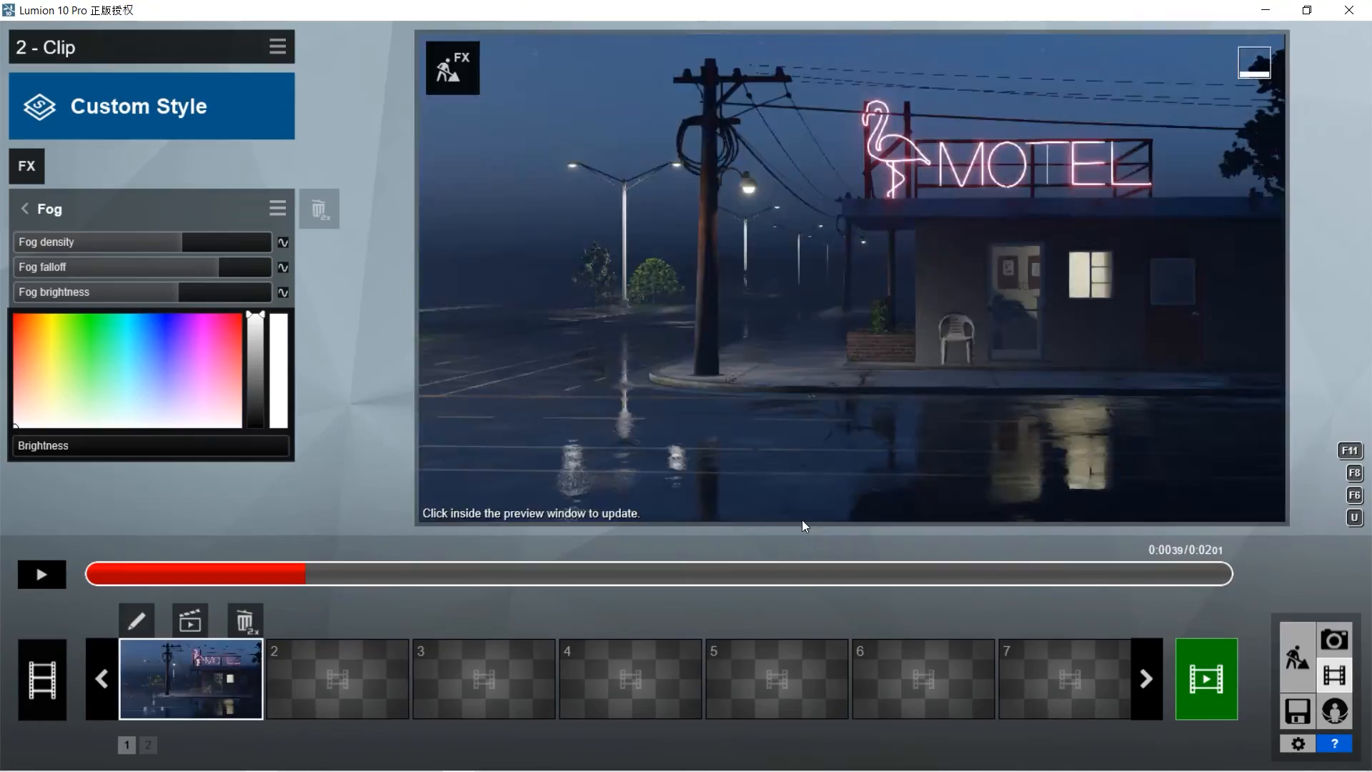
Edit the clip's camera path, reframe the motel with the wet street's reflections and update the first camera keyframe.
click(136, 620)
key(w)
mouse_move(686, 279)
right_down()
mouse_move(686, 357)
mouse_move(686, 279)
right_up()
key(s)
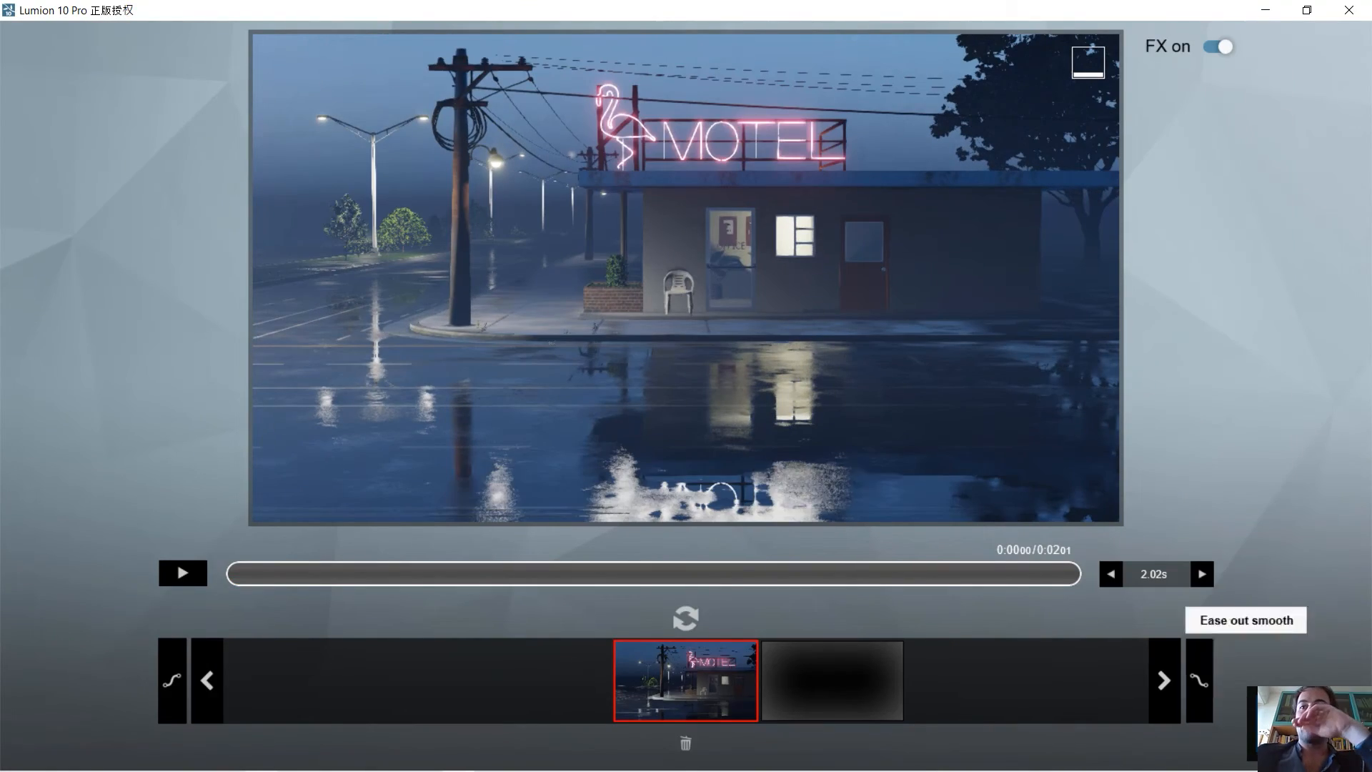
click(688, 616)
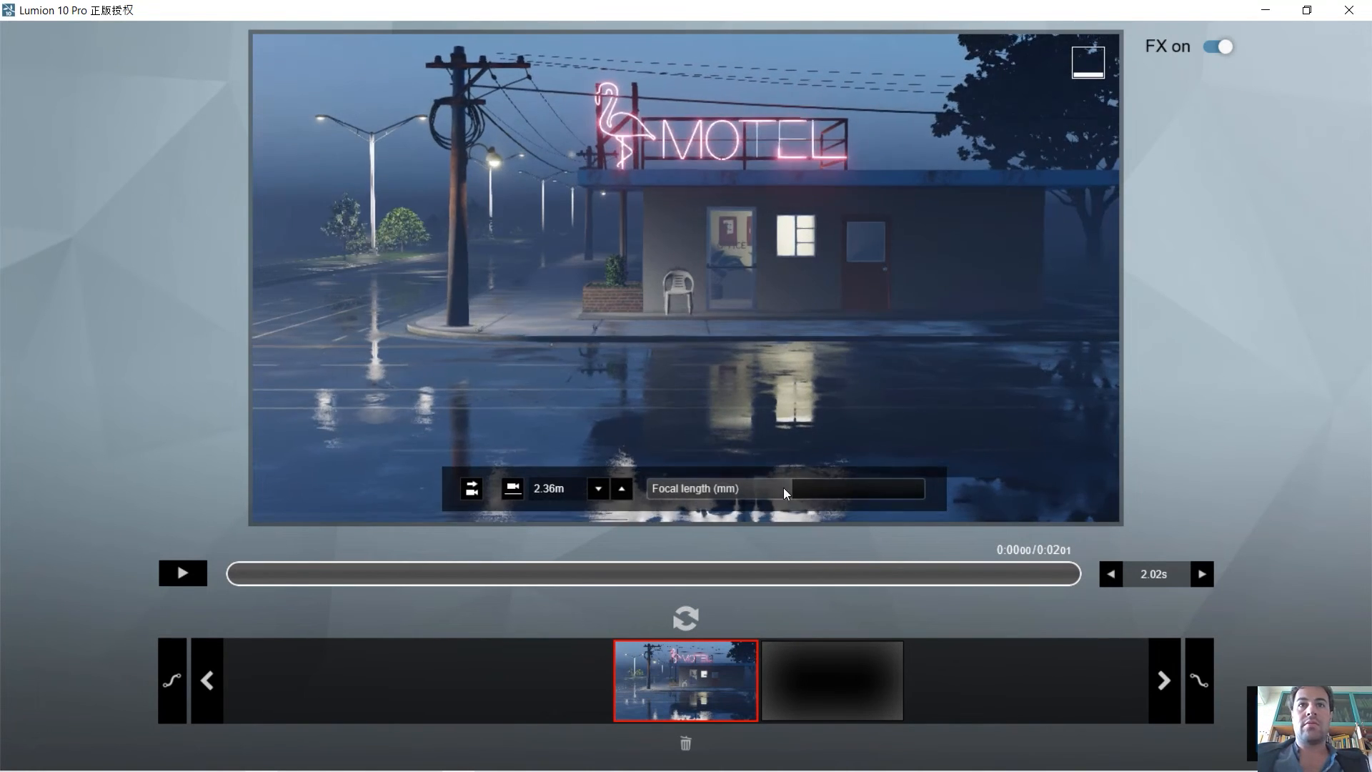
Bring the camera closer to the motel front, set its height to about 1.45 m and update the camera keyframe.
key(w)
right_drag(761, 492, 691, 396)
key(w)
key(a)
key(d)
key(a)
key(s)
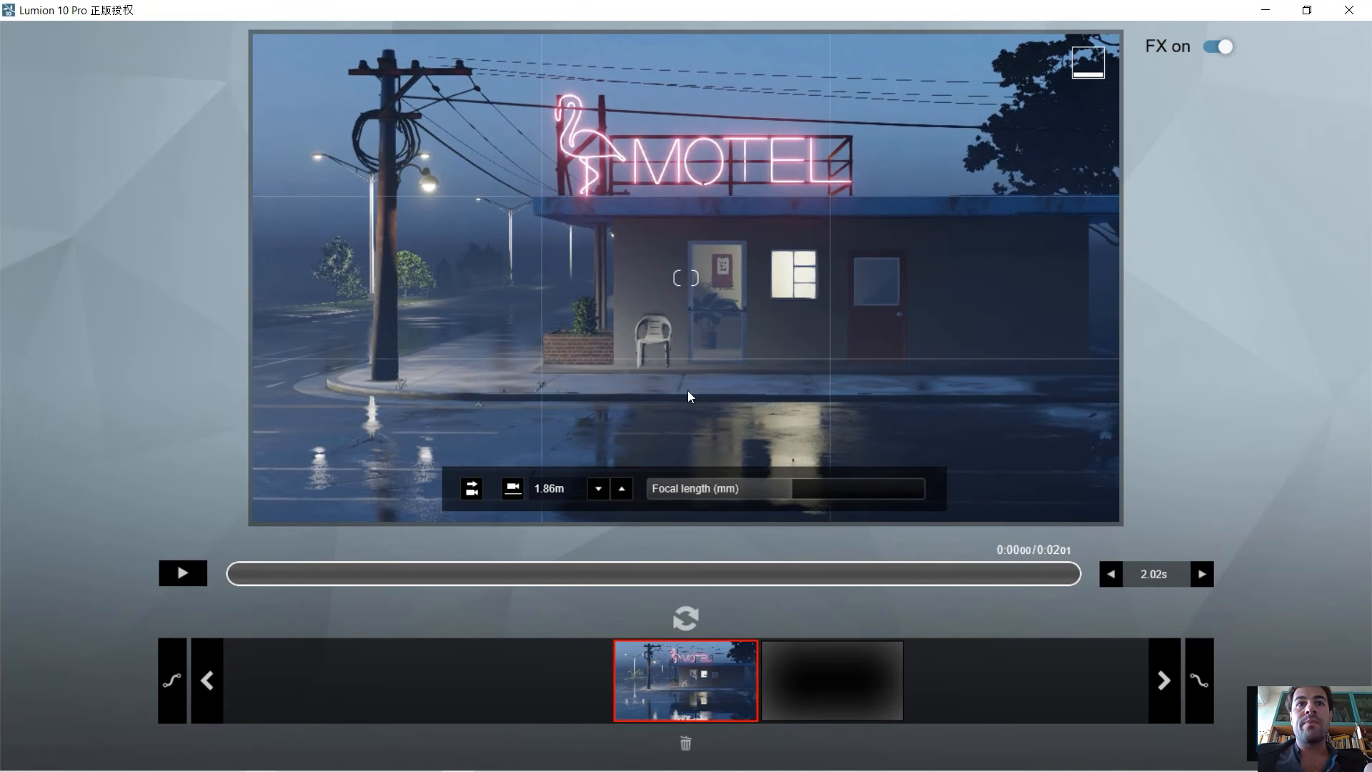
click(472, 489)
key(e)
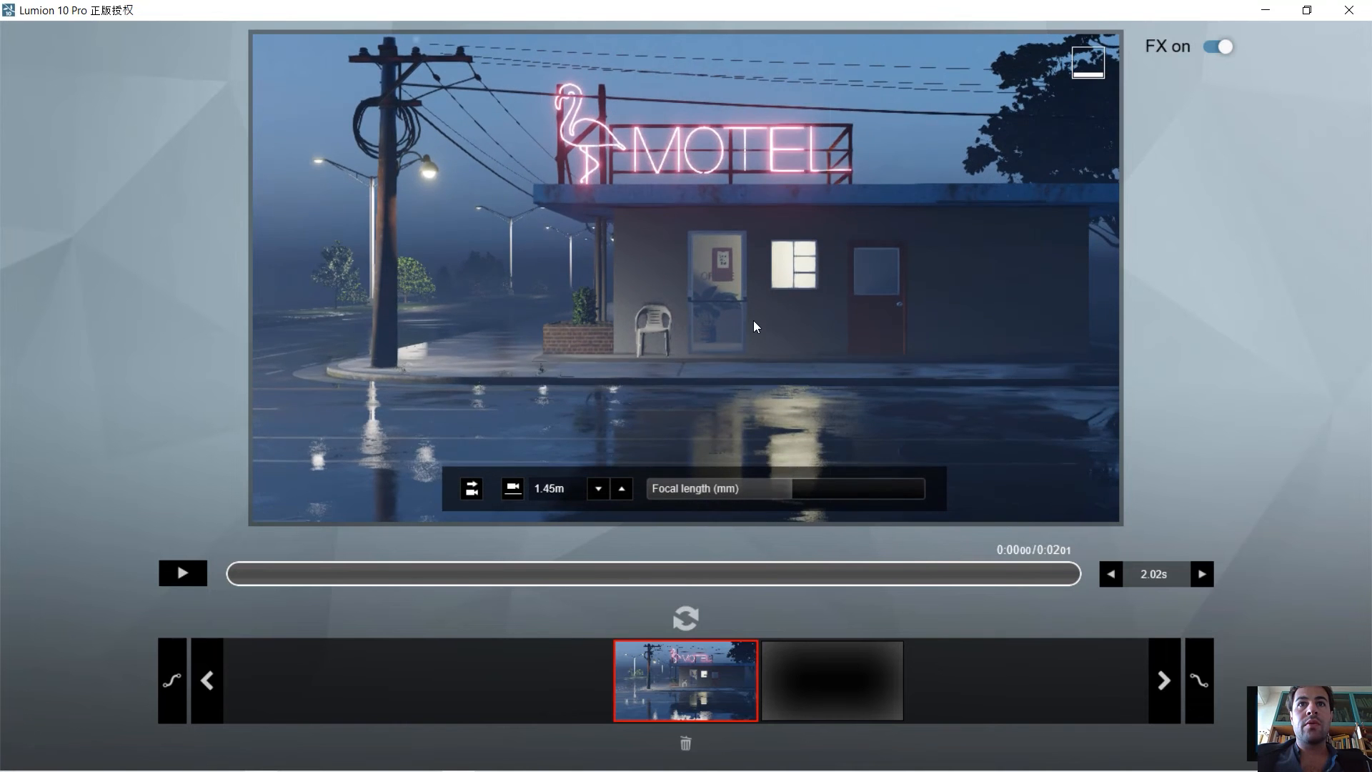
right_drag(753, 320, 756, 314)
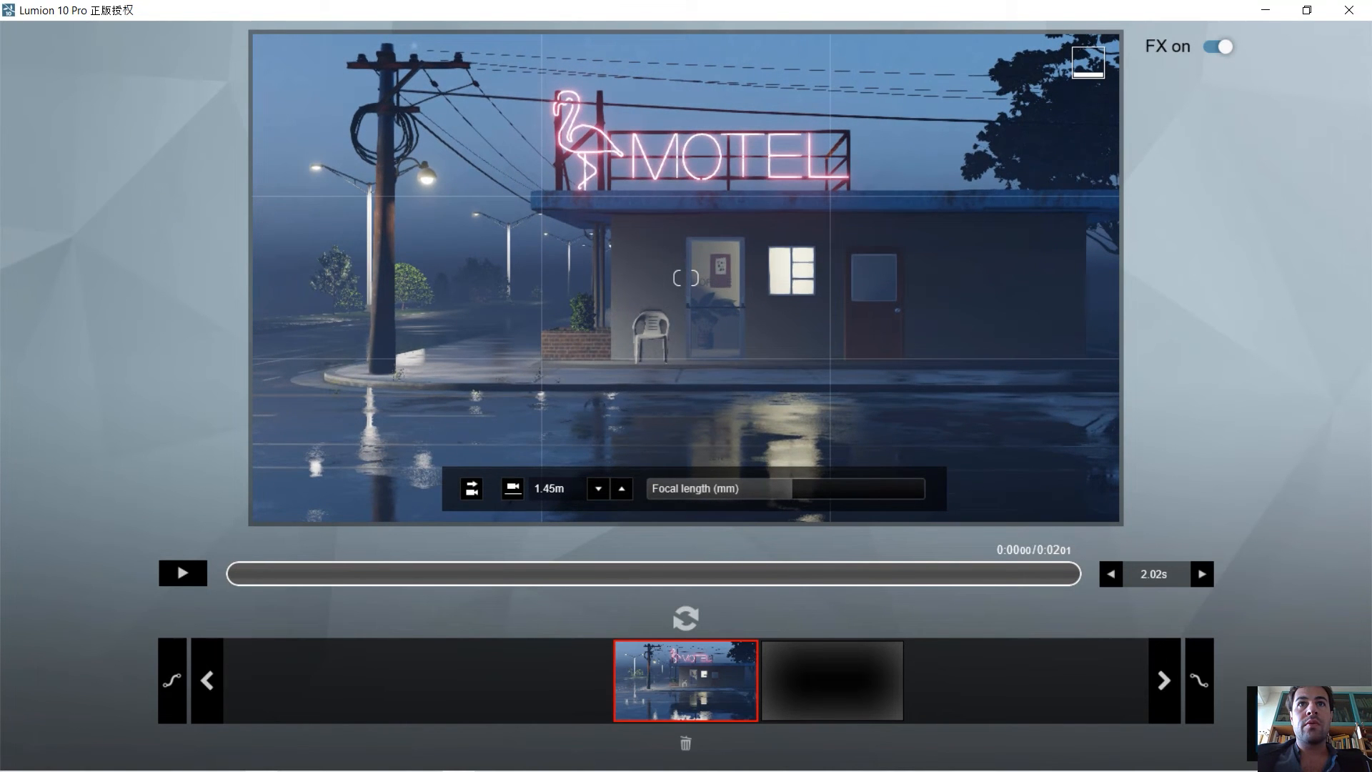
click(686, 620)
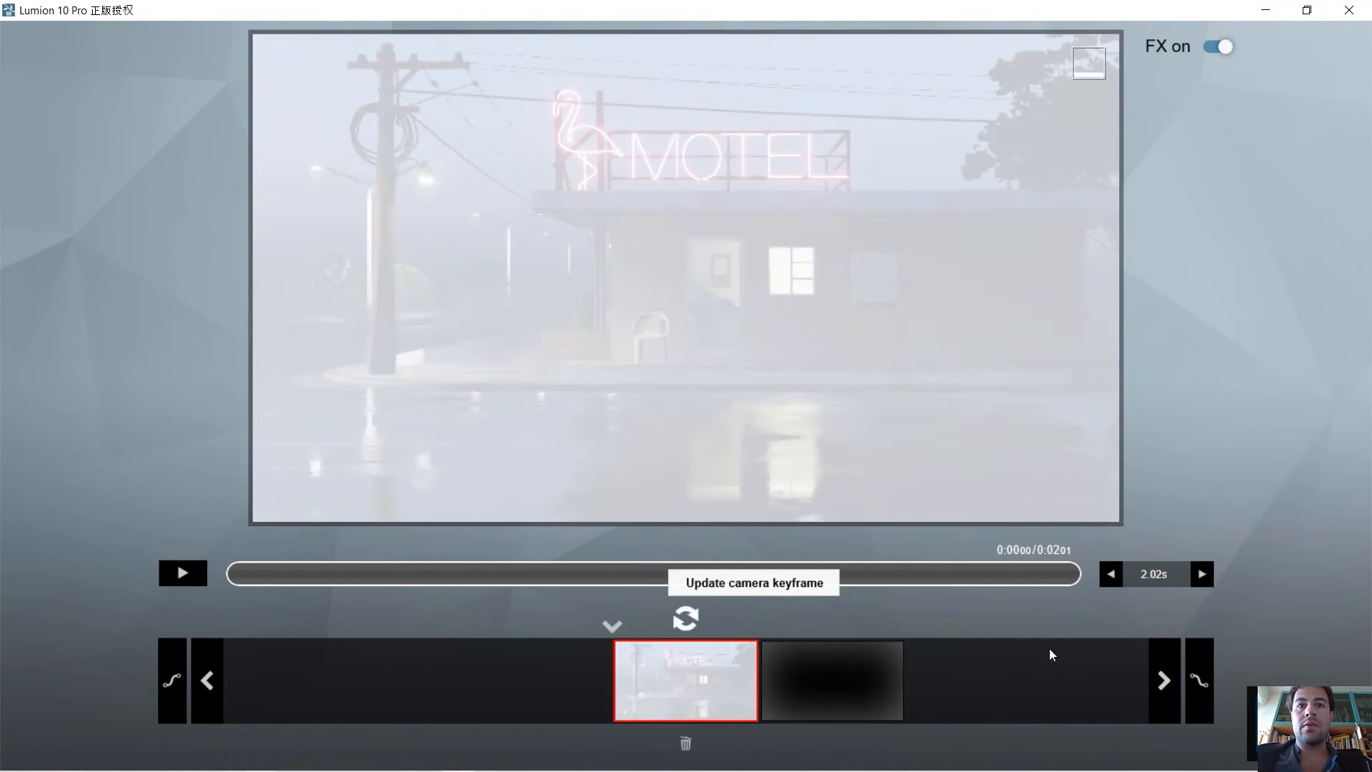
Finish the camera edit and save the project as "20200518 LUMION MOTEL" in the Desktop's LUMION ANIMATION CARS folder.
click(1326, 715)
click(1338, 674)
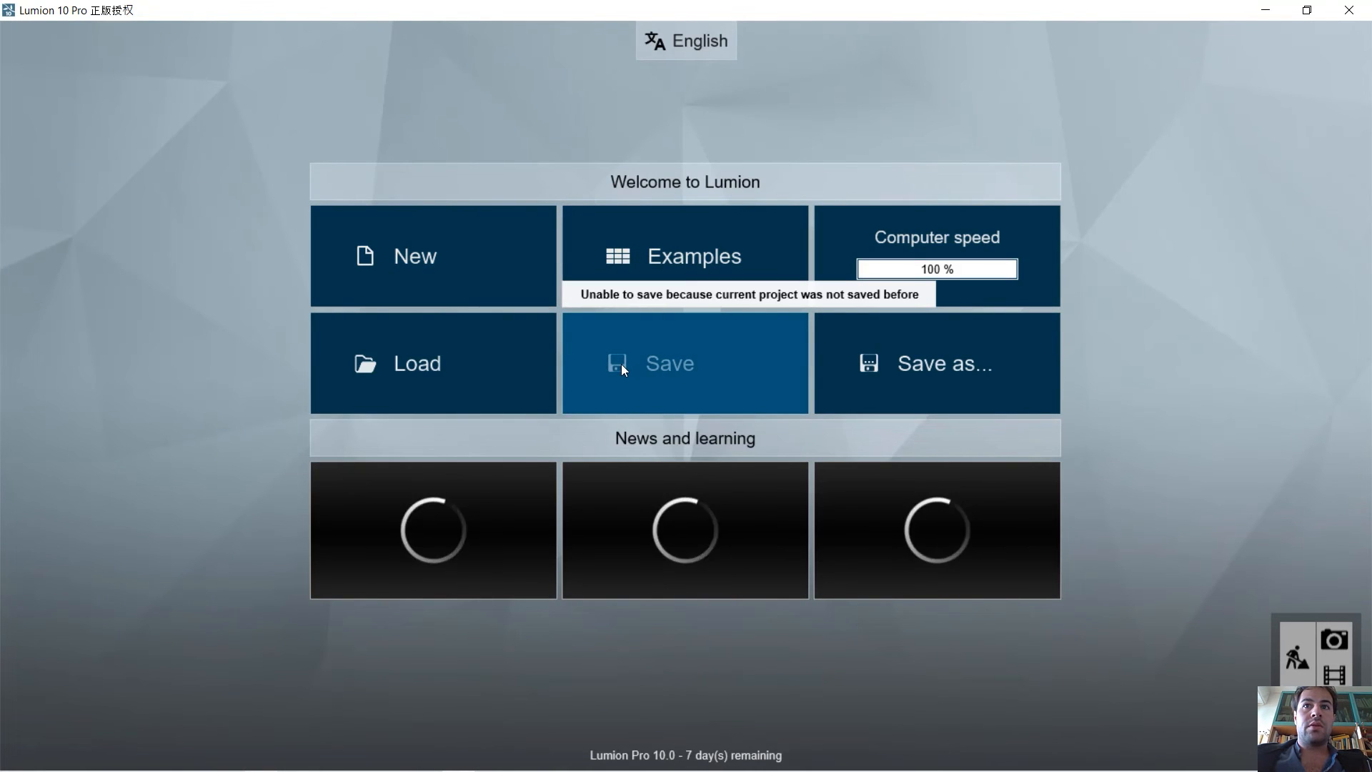
click(907, 363)
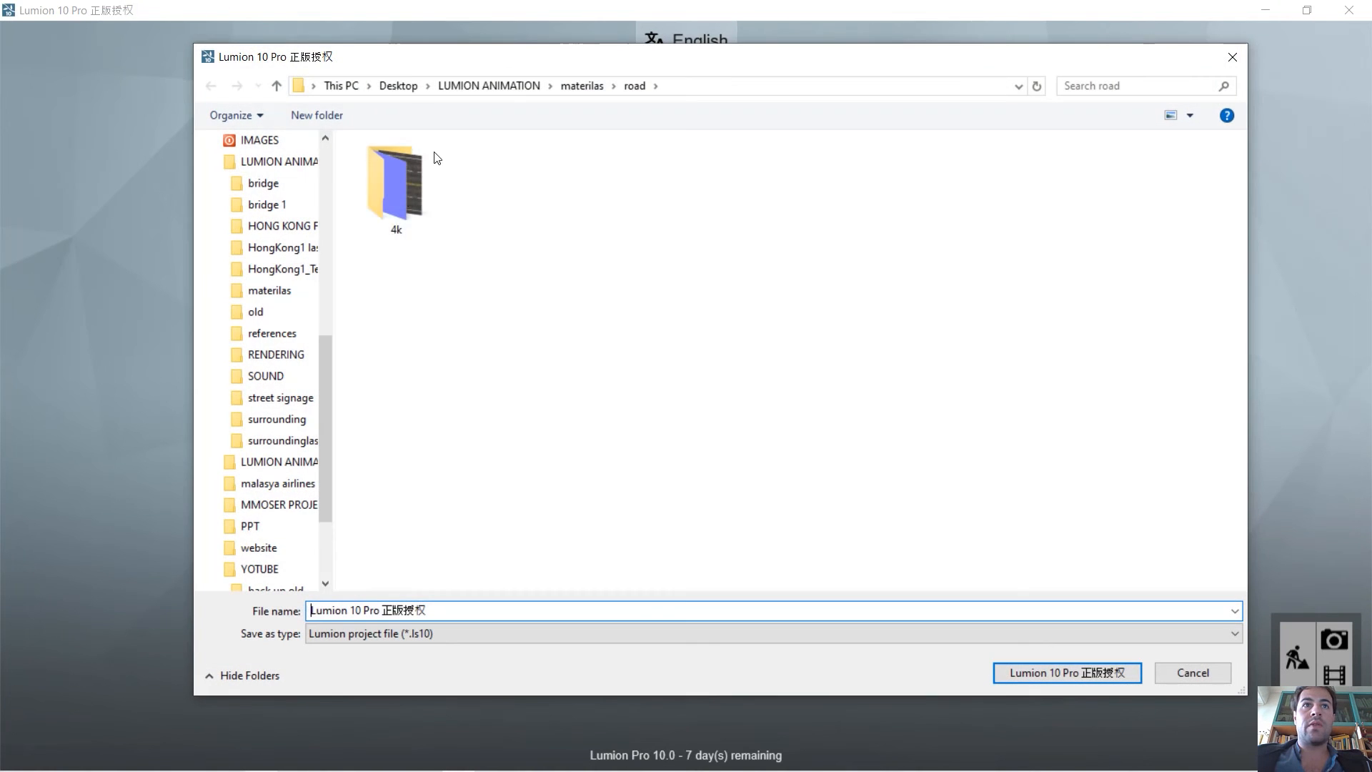
click(404, 86)
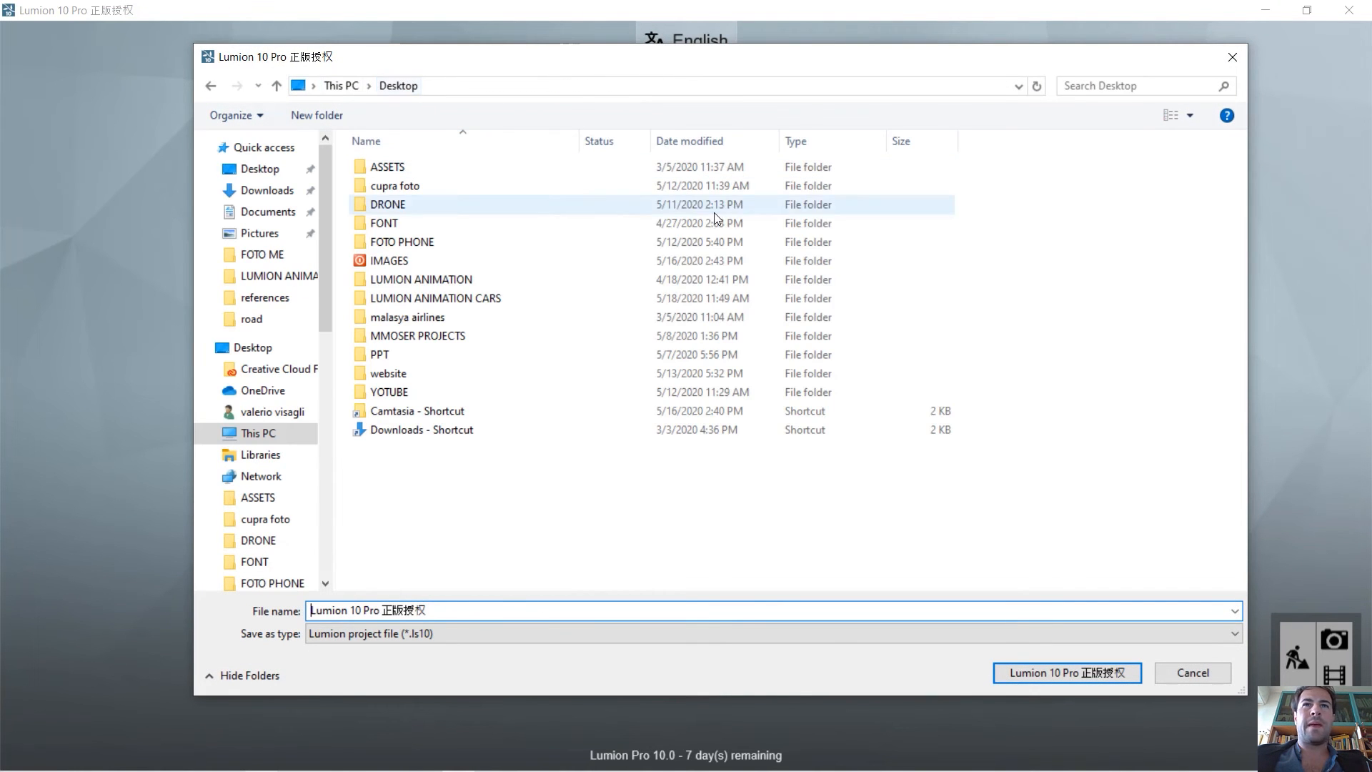
double_click(462, 303)
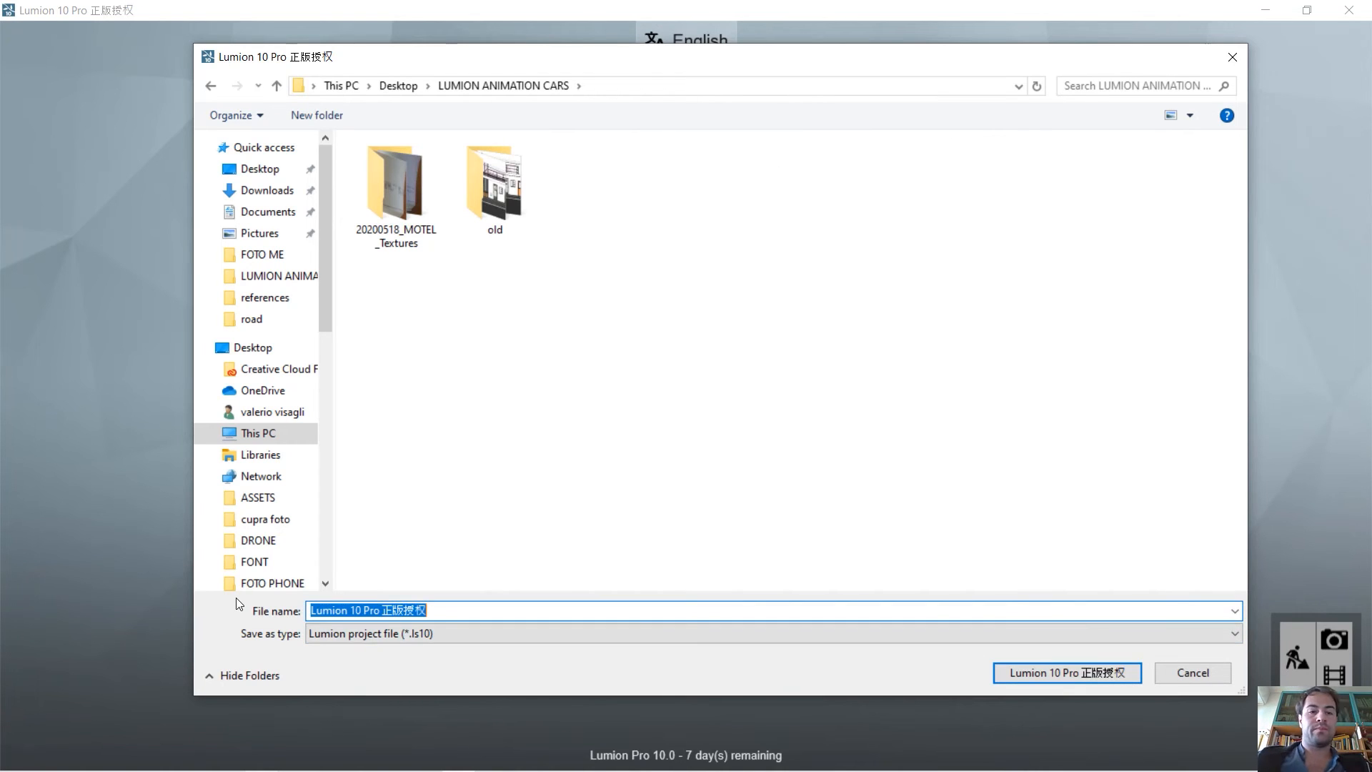
text(202005)
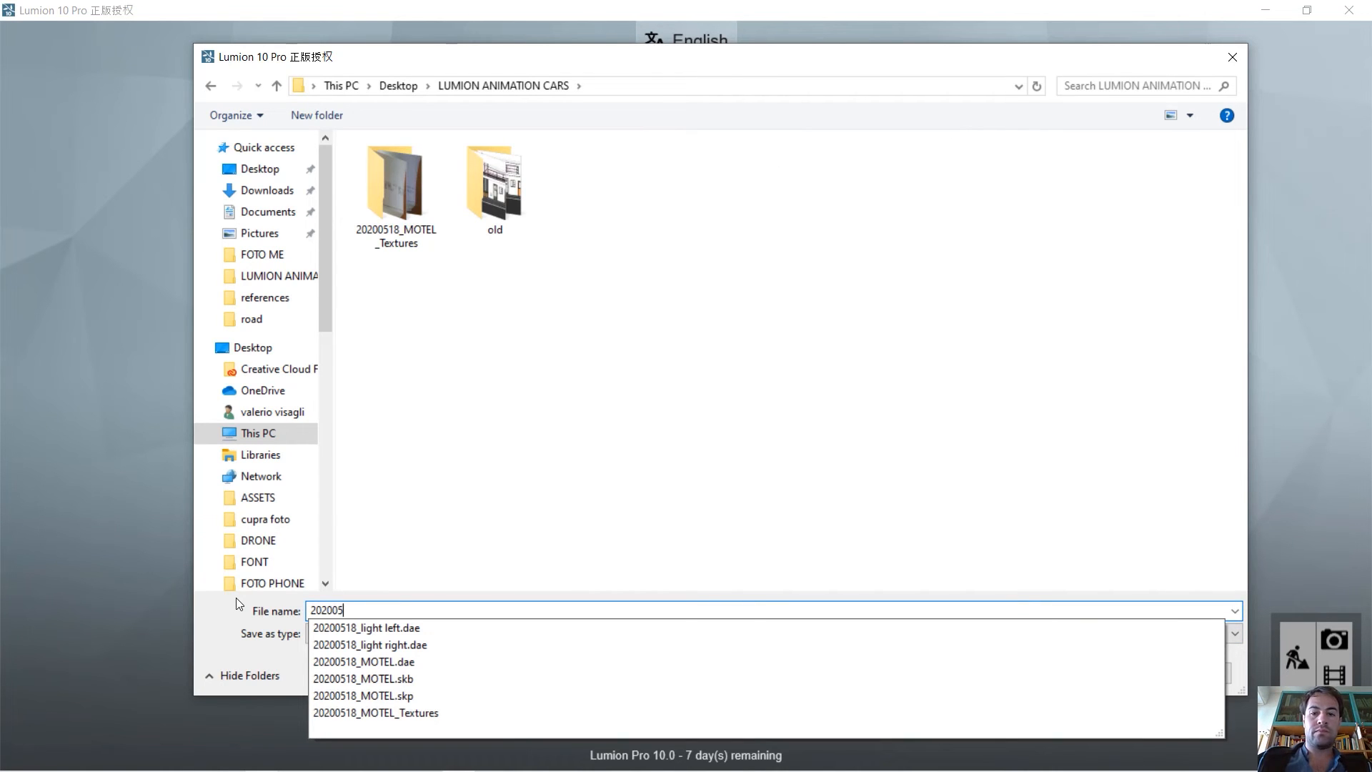
text(18 LUMIO)
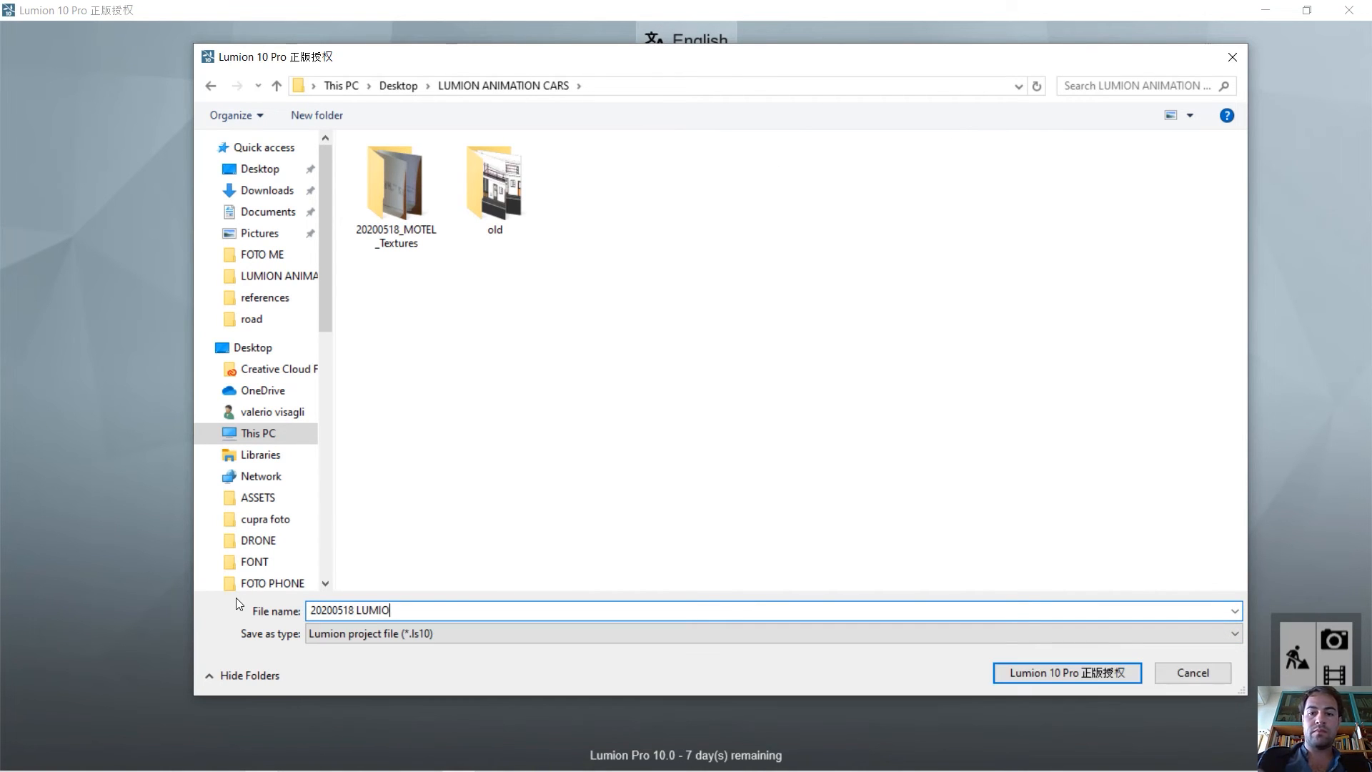
text(N MOTEL)
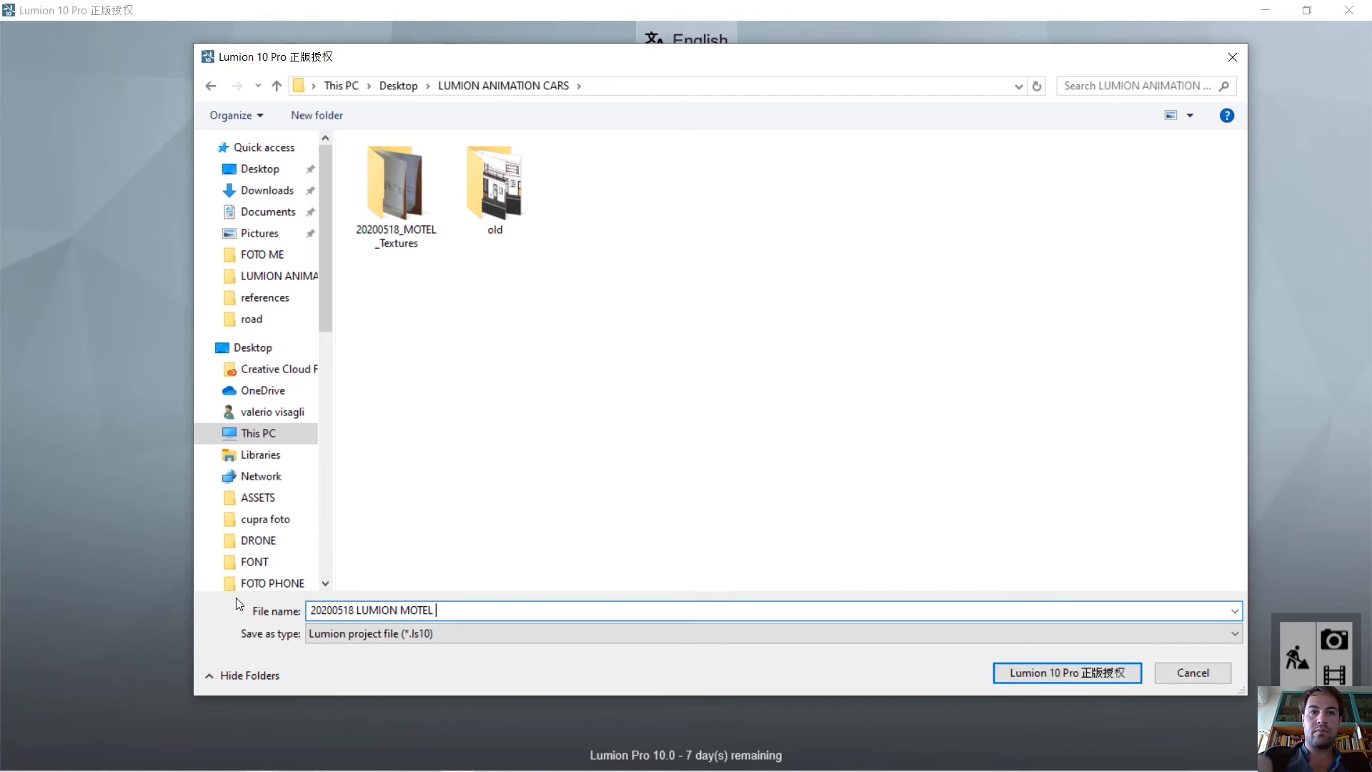
click(1000, 673)
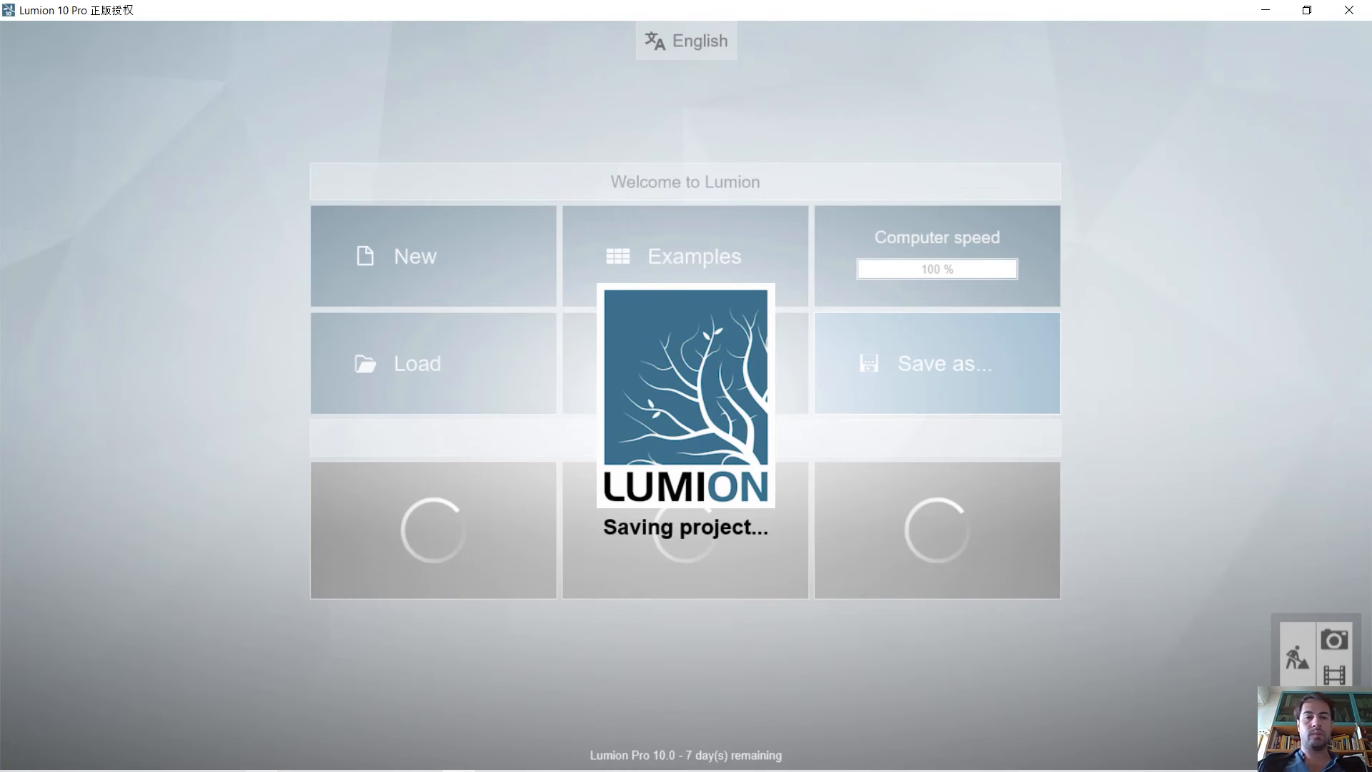
mouse_move(364, 745)
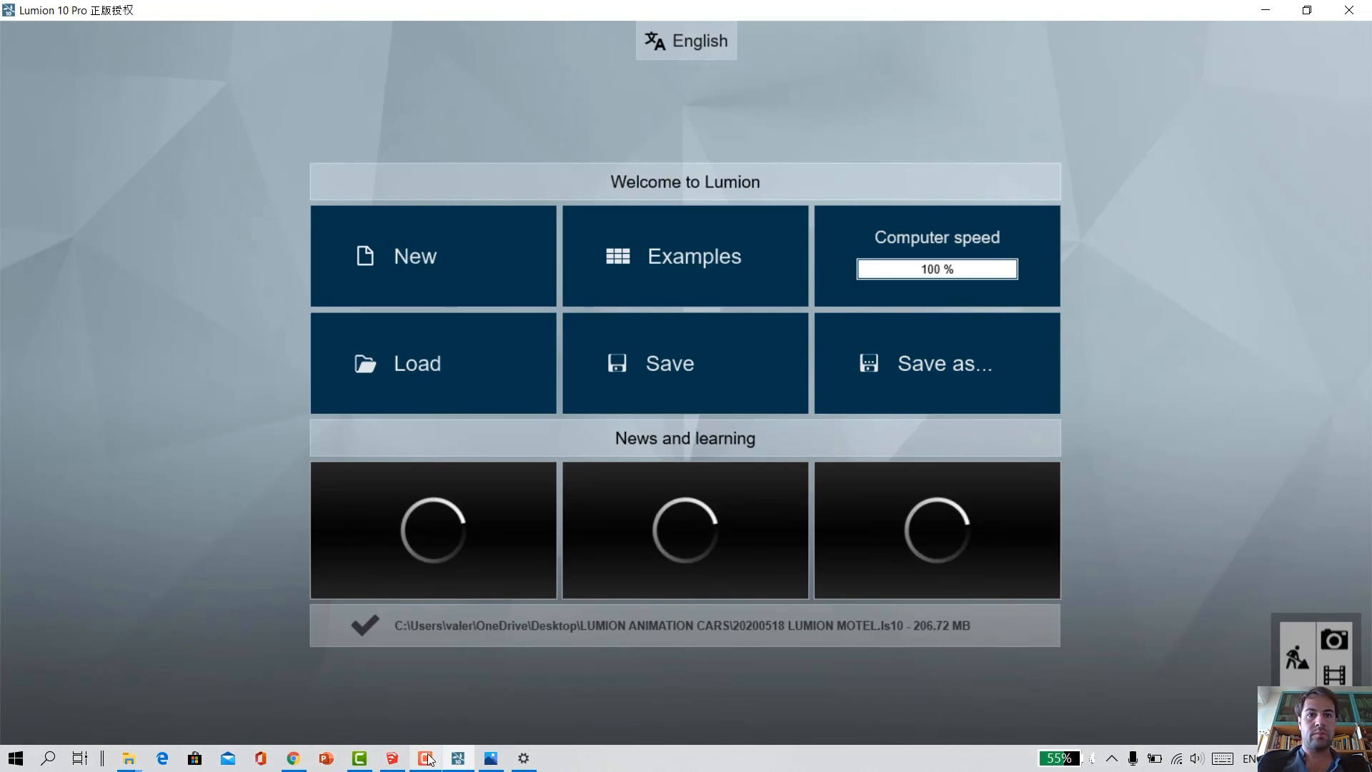
click(426, 757)
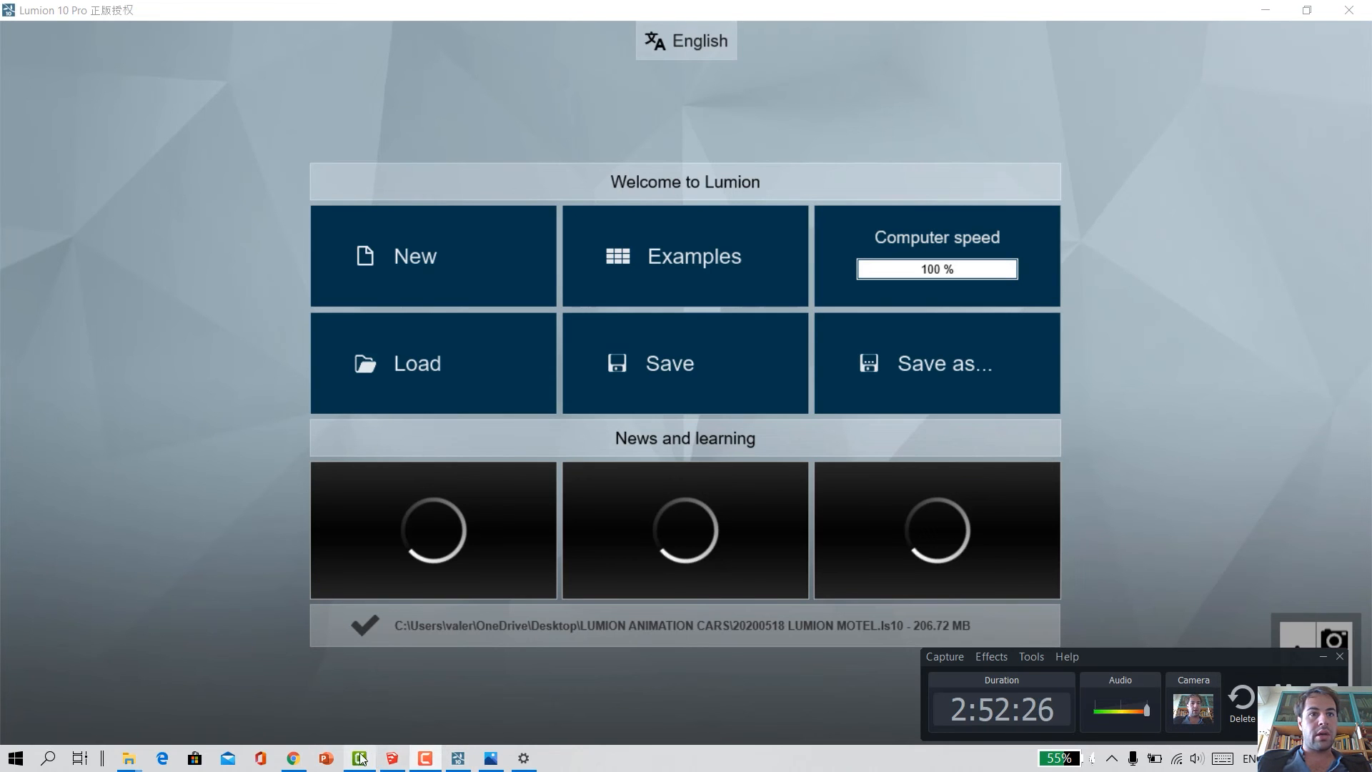
click(391, 759)
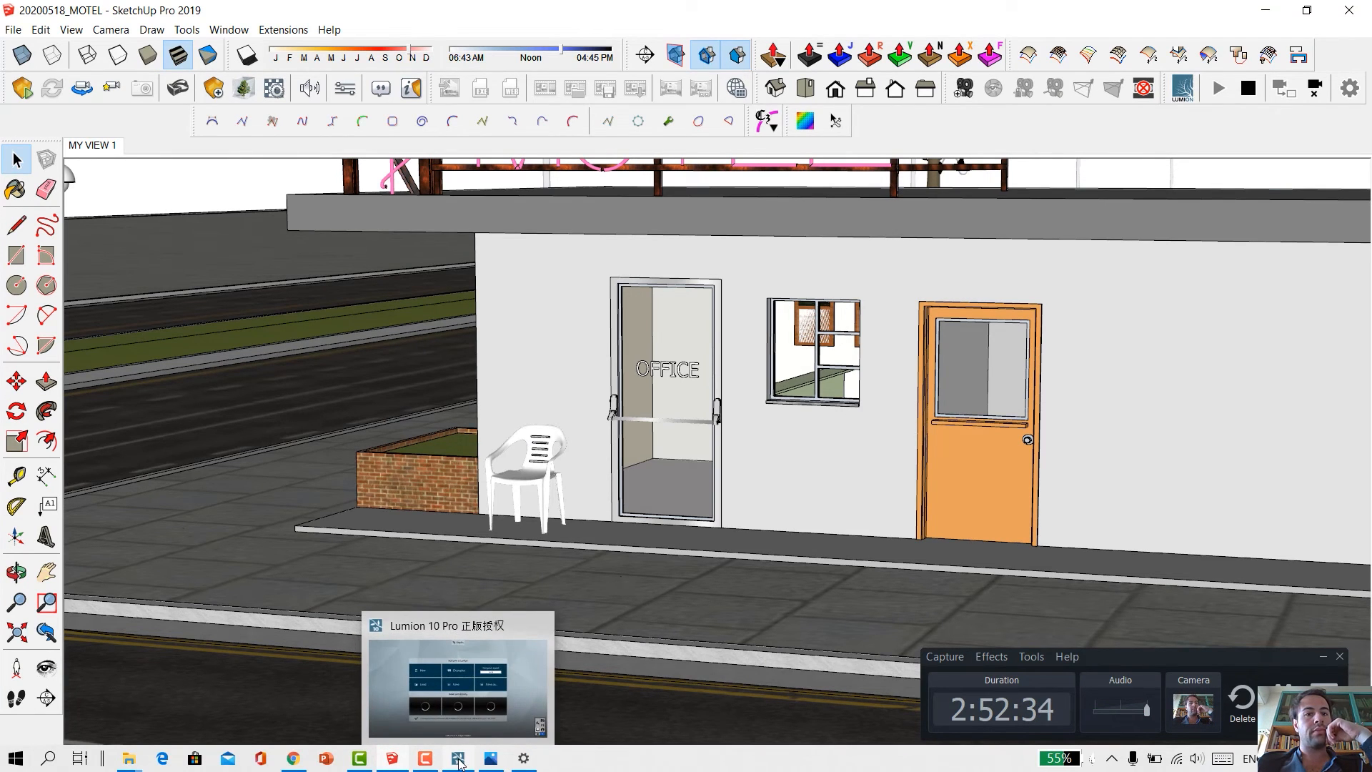
click(458, 759)
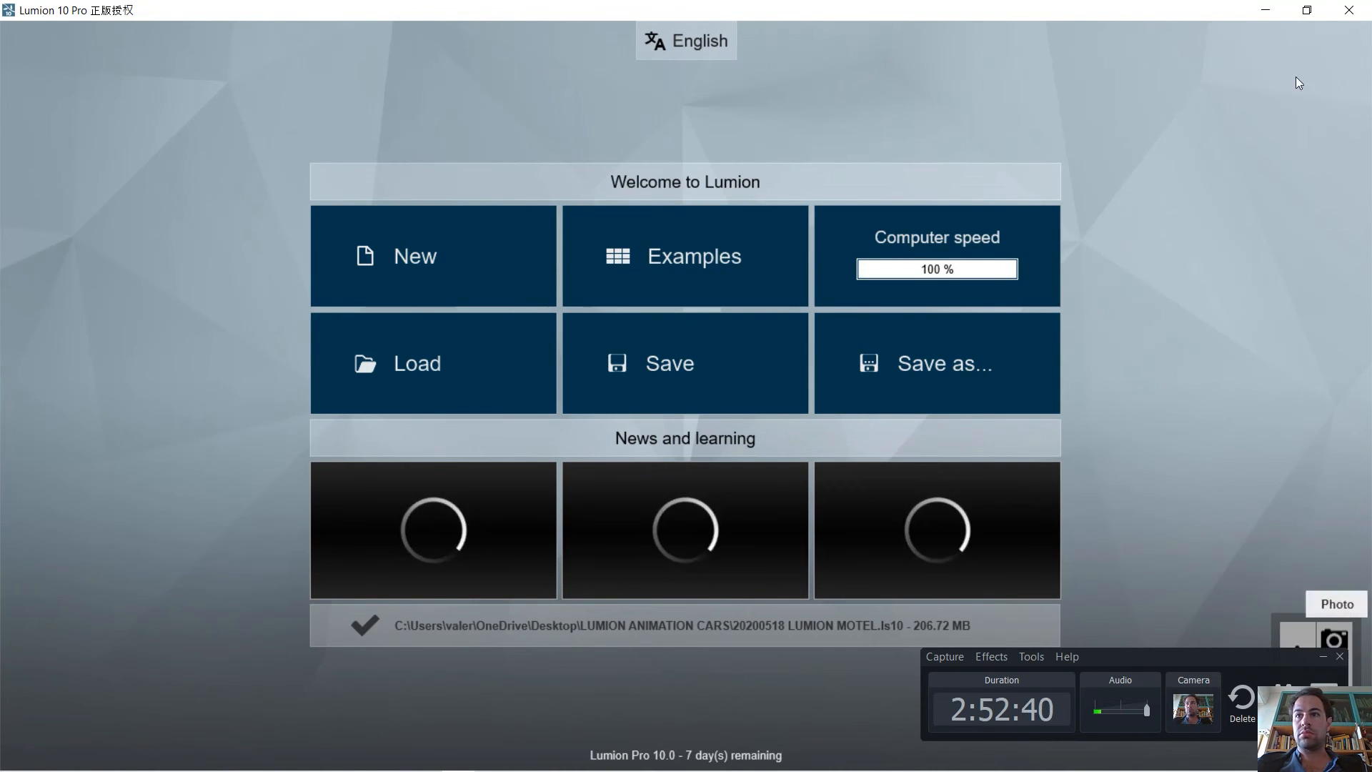
Minimise the Lumion and SketchUp windows, bring up the reference photo and place it at the desktop's edge.
click(1262, 9)
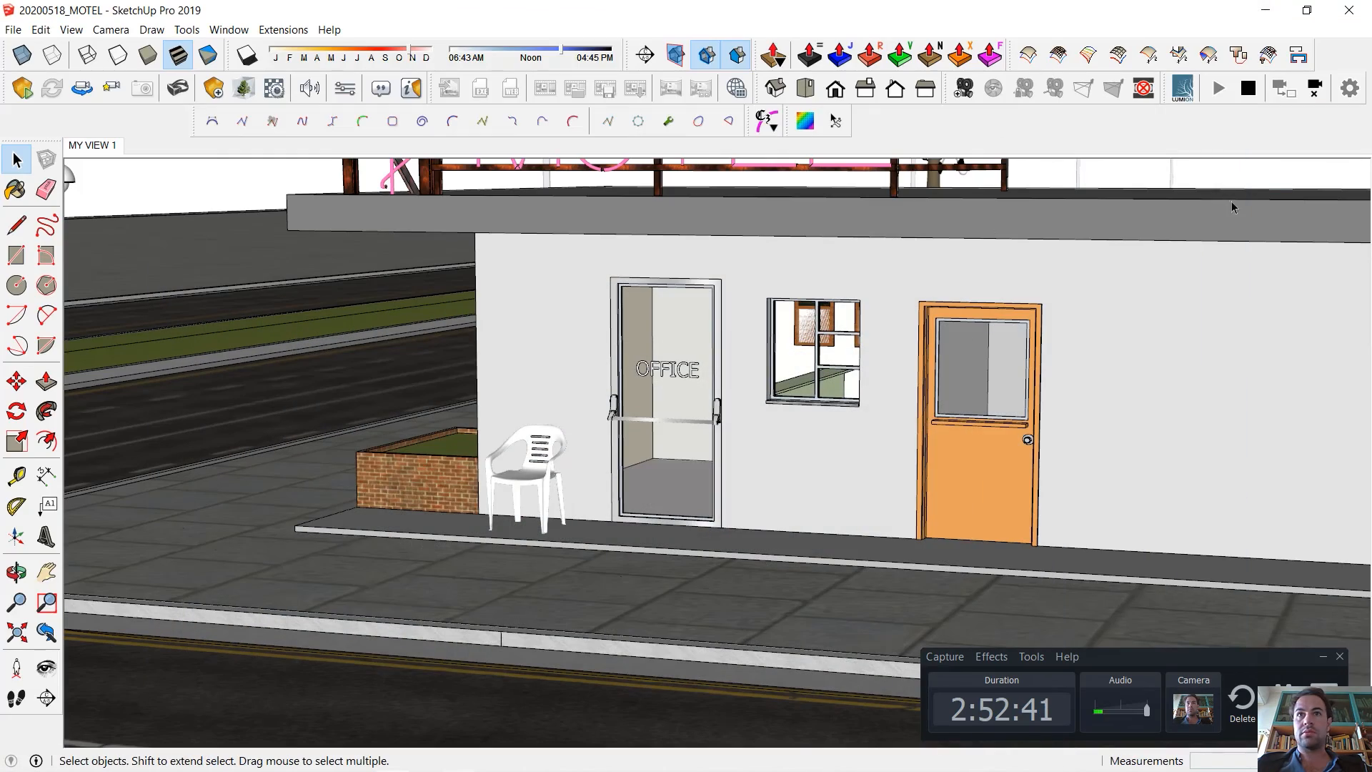
click(1266, 10)
click(493, 758)
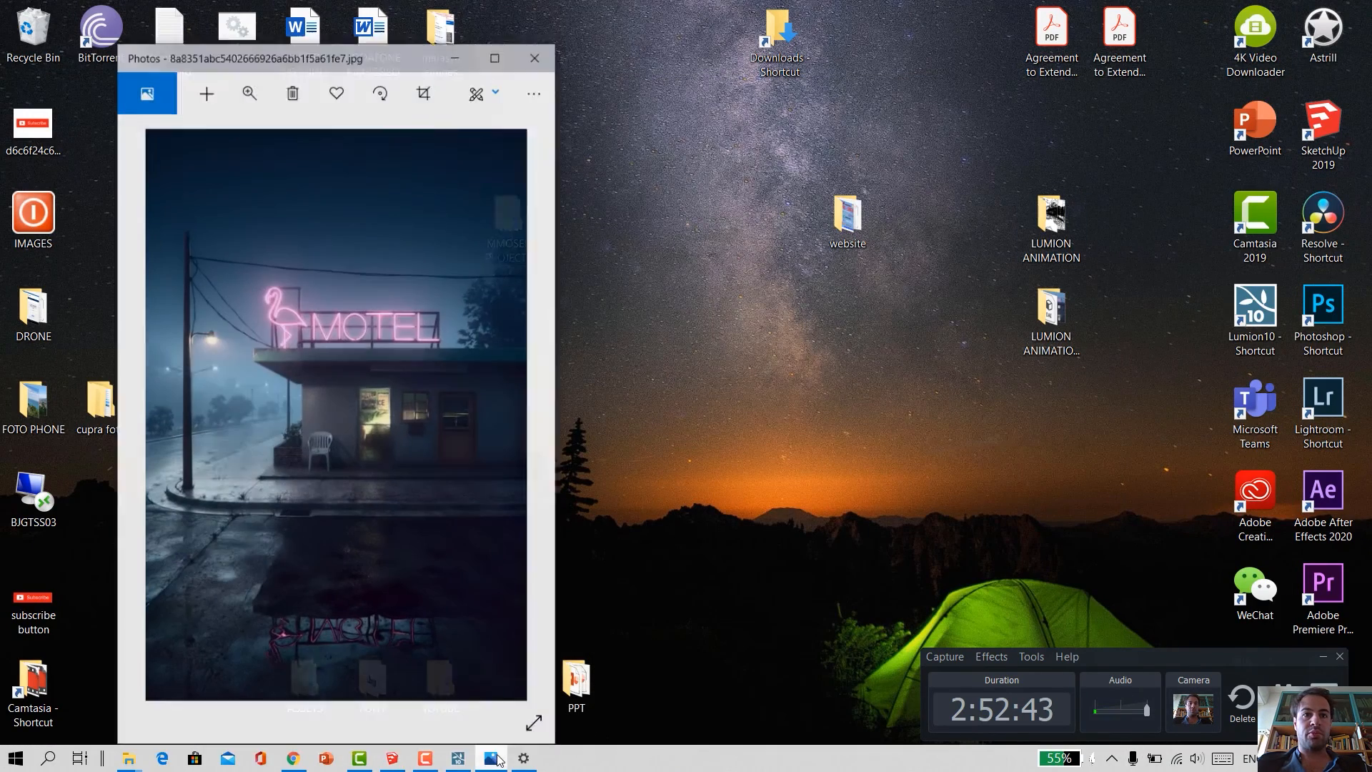
drag(393, 44, 1091, 18)
drag(749, 133, 763, 172)
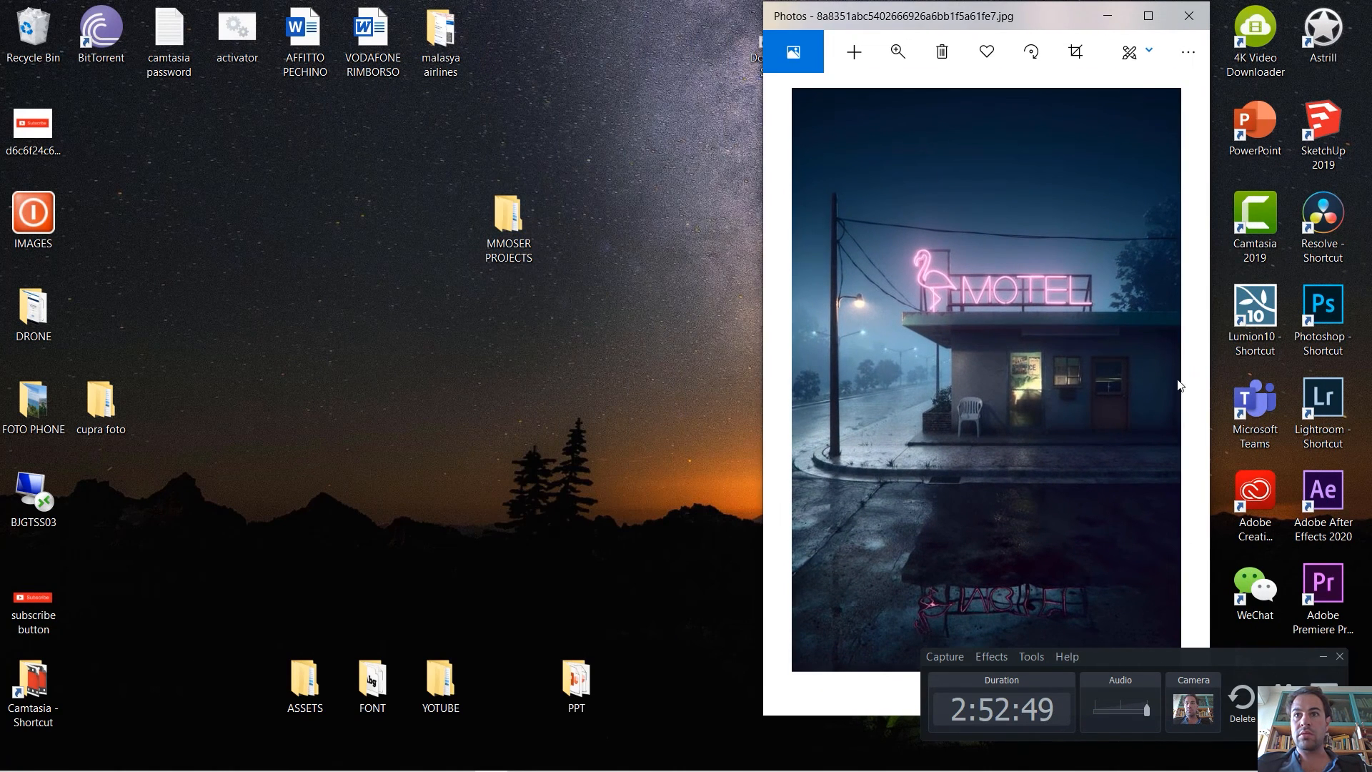
drag(1024, 15, 274, 30)
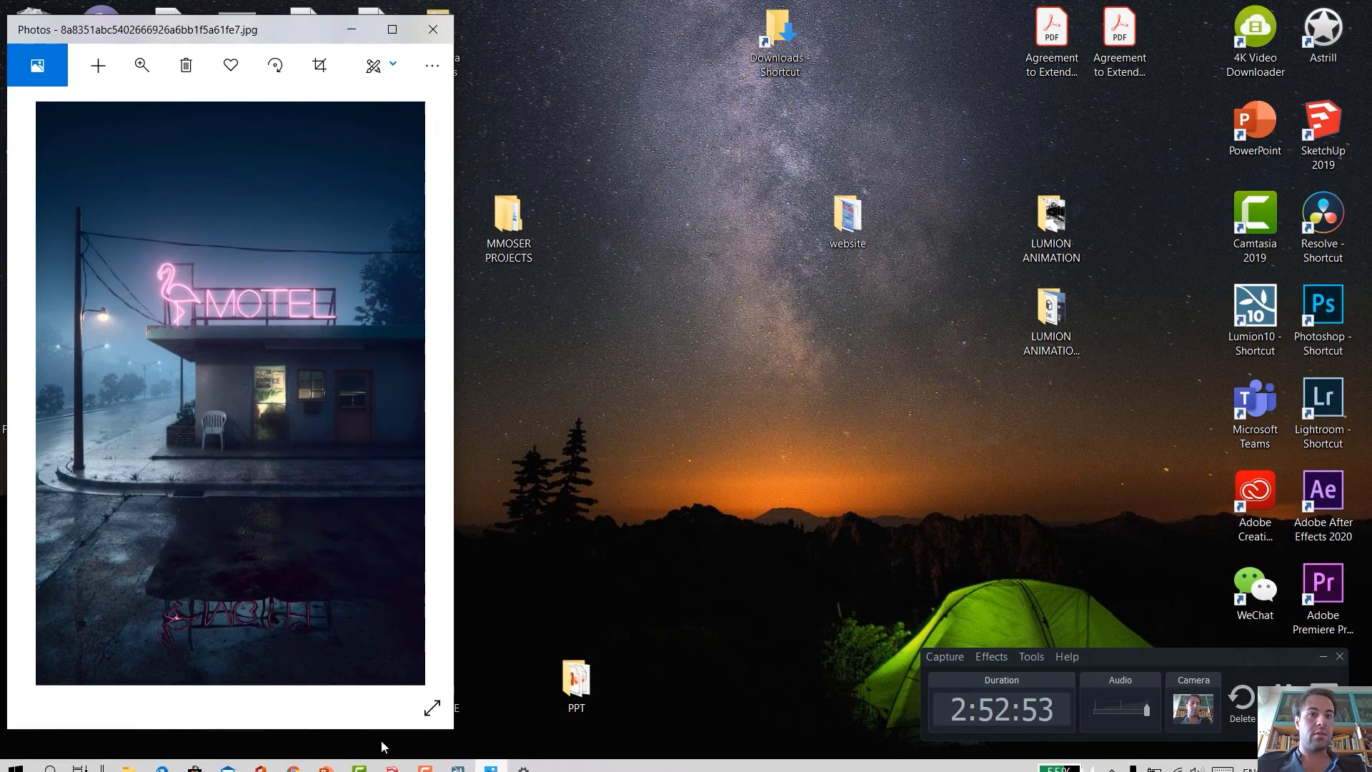
Switch to SketchUp and examine the motel's front, sign and street corner from the reference photo's viewpoint.
click(392, 760)
mouse_move(724, 469)
middle_down()
mouse_move(684, 427)
mouse_move(701, 481)
mouse_move(746, 453)
mouse_move(579, 484)
mouse_move(805, 432)
mouse_move(739, 478)
mouse_move(968, 465)
mouse_move(683, 524)
middle_up()
scroll(701, 481, down, 2)
scroll(739, 479, down, 2)
scroll(562, 583, up, 1)
middle_drag(563, 589, 593, 539)
scroll(593, 538, up, 3)
shift+middle_drag(675, 429, 694, 459)
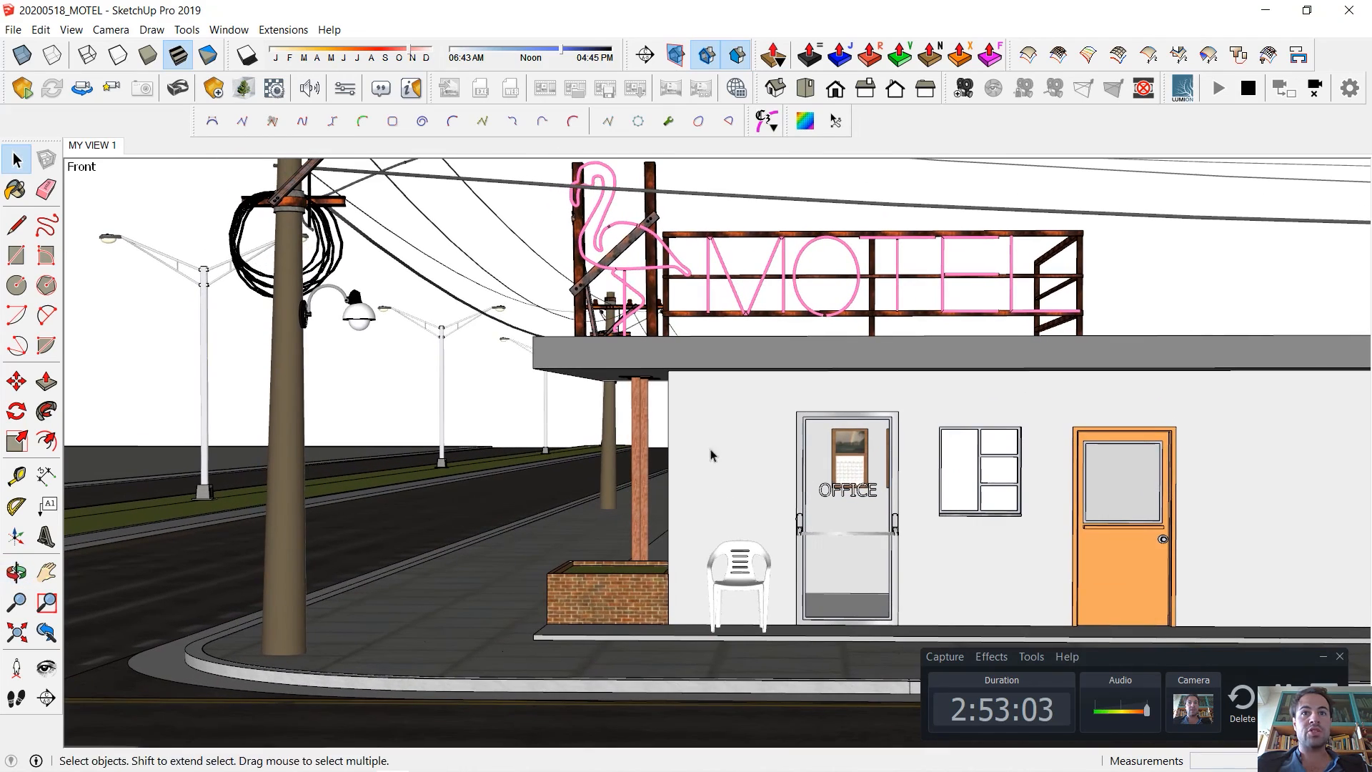
Minimise SketchUp, switch back to Lumion and enter build mode.
click(1269, 16)
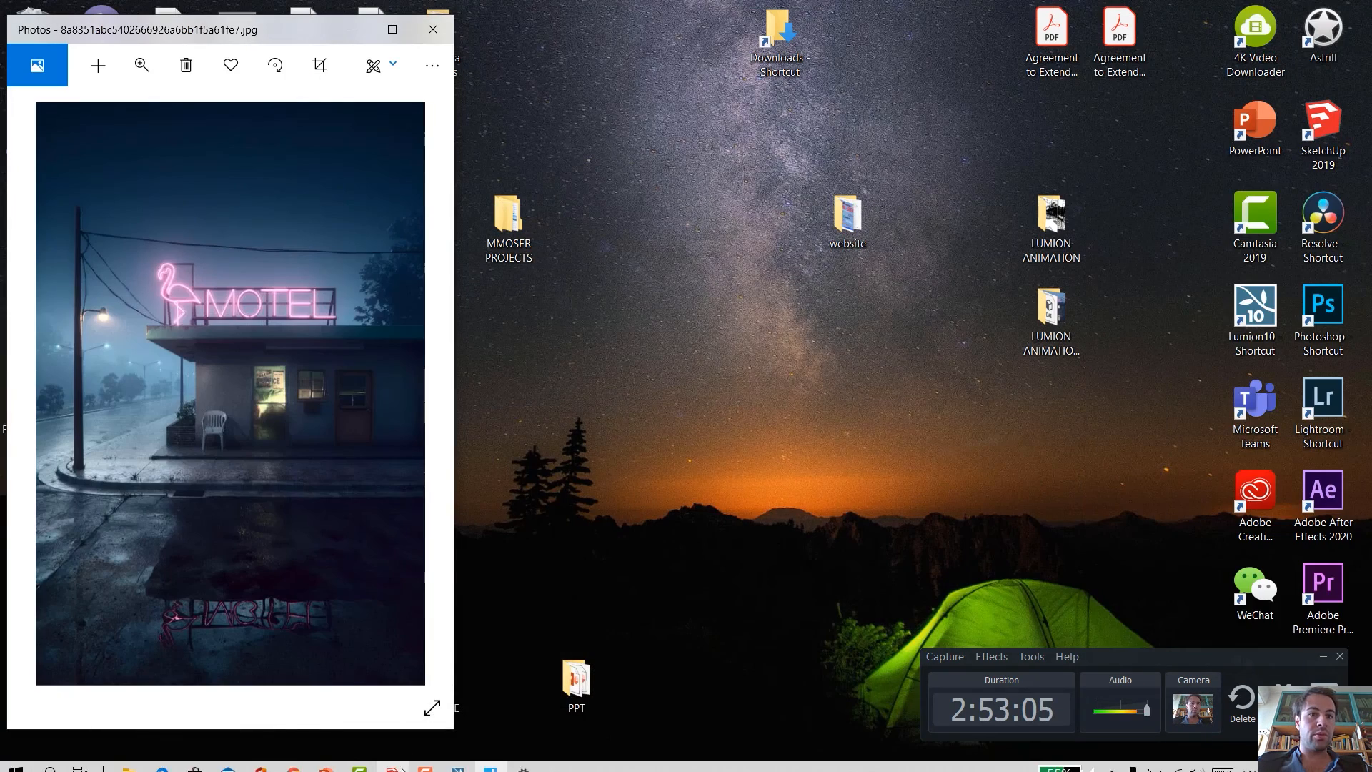
click(397, 768)
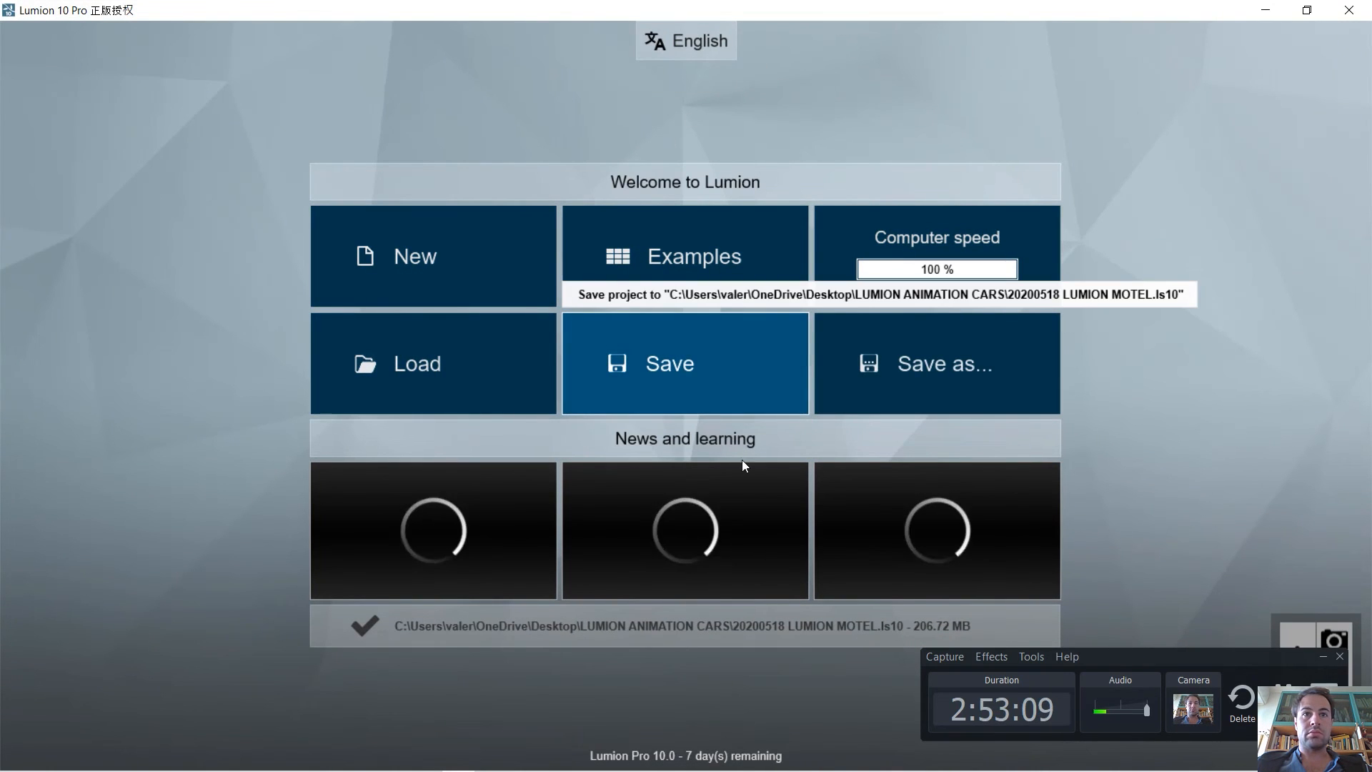
drag(1195, 657, 914, 676)
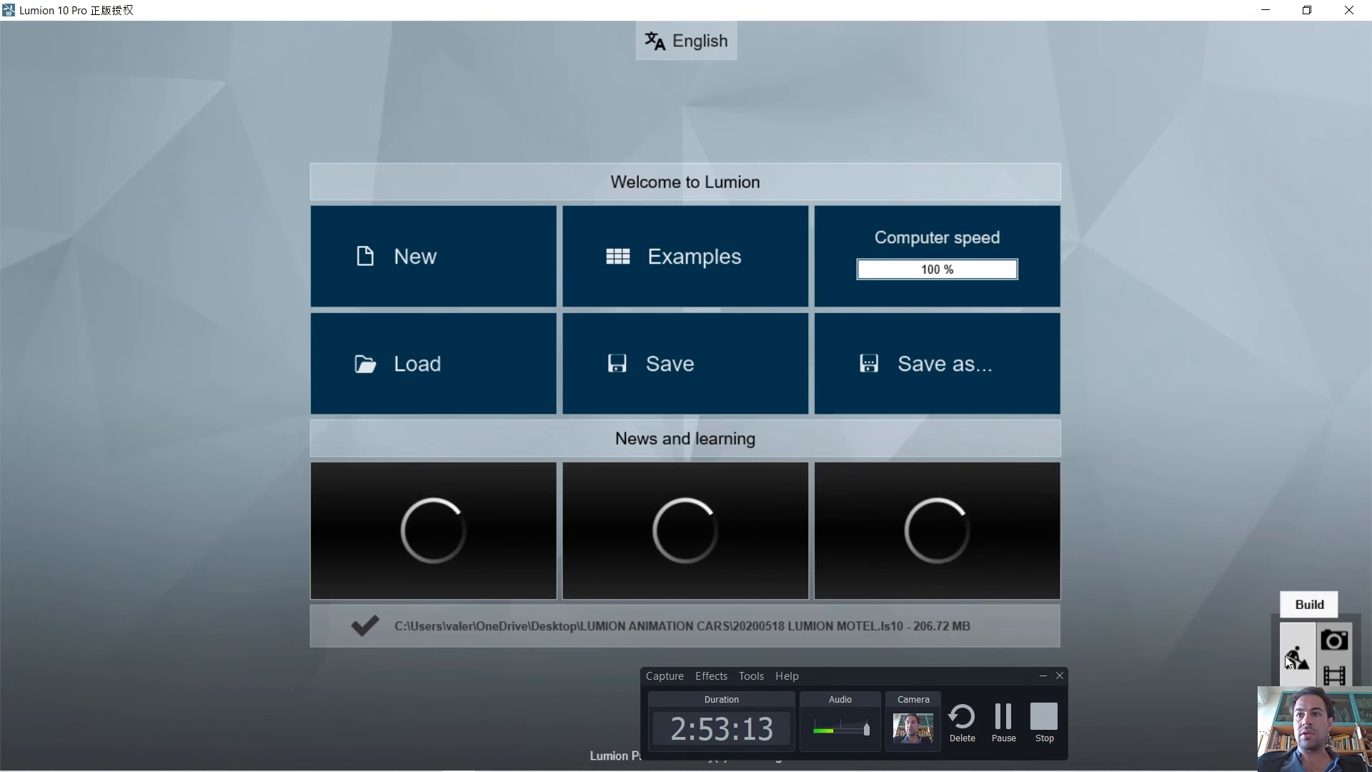
click(1298, 658)
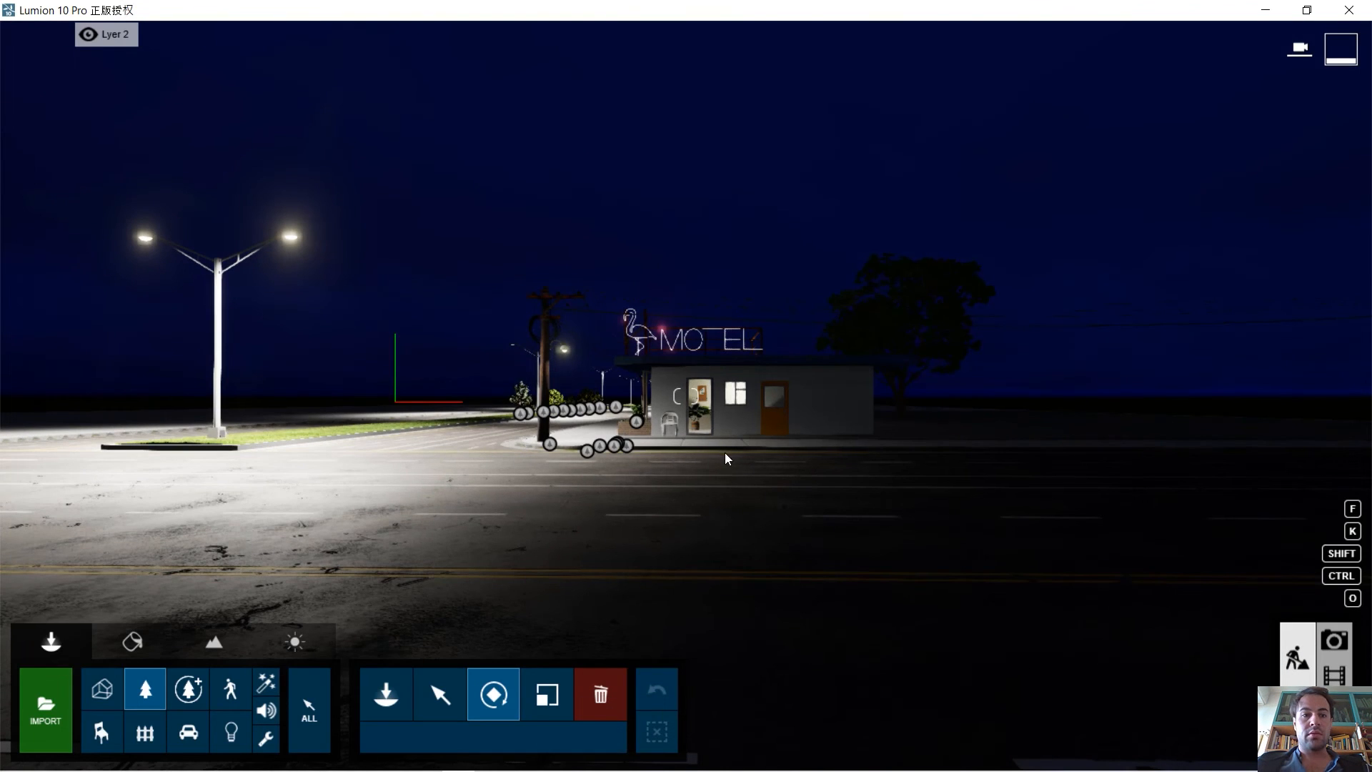
Examine the street lamps, the motel front and the sidewalk corner from several viewpoints in the night scene.
key(w)
right_drag(726, 454, 515, 421)
key(a)
key(s)
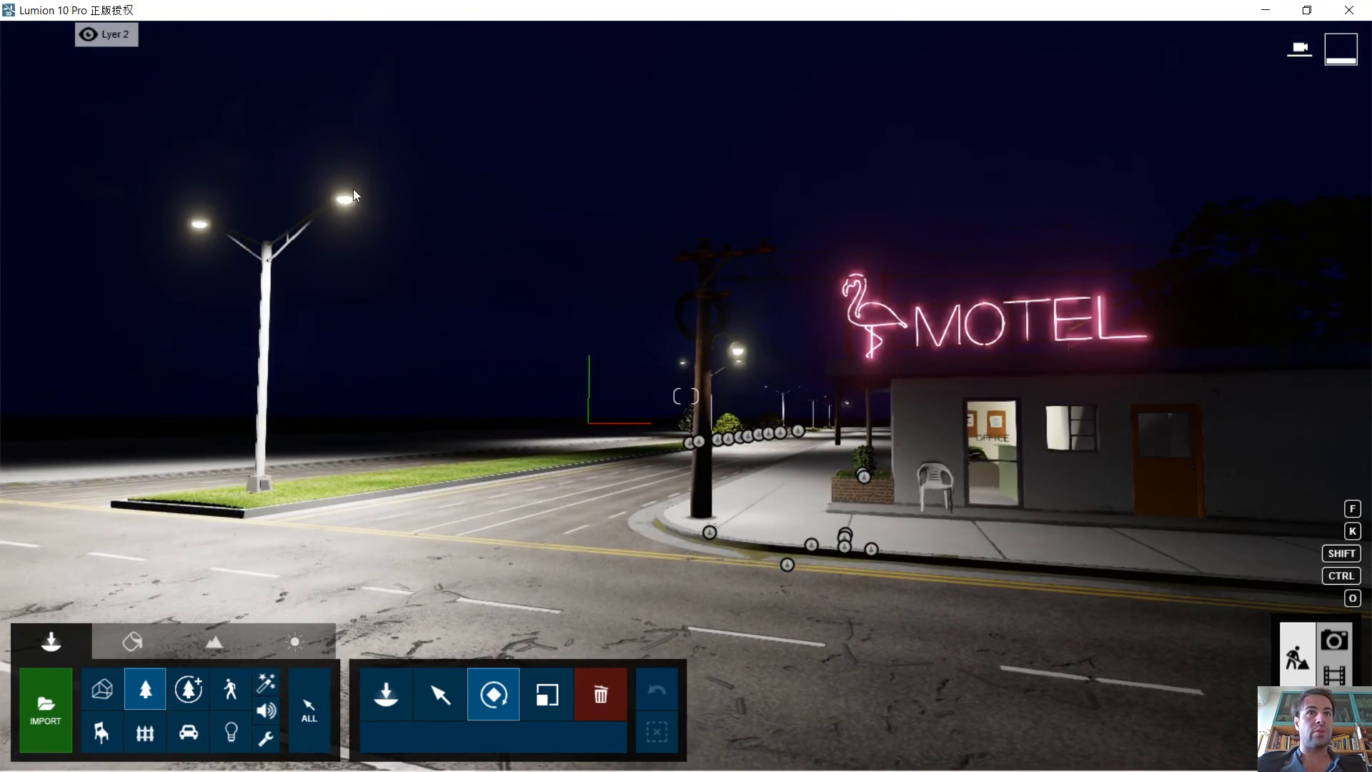
key(a)
key(w)
key(d)
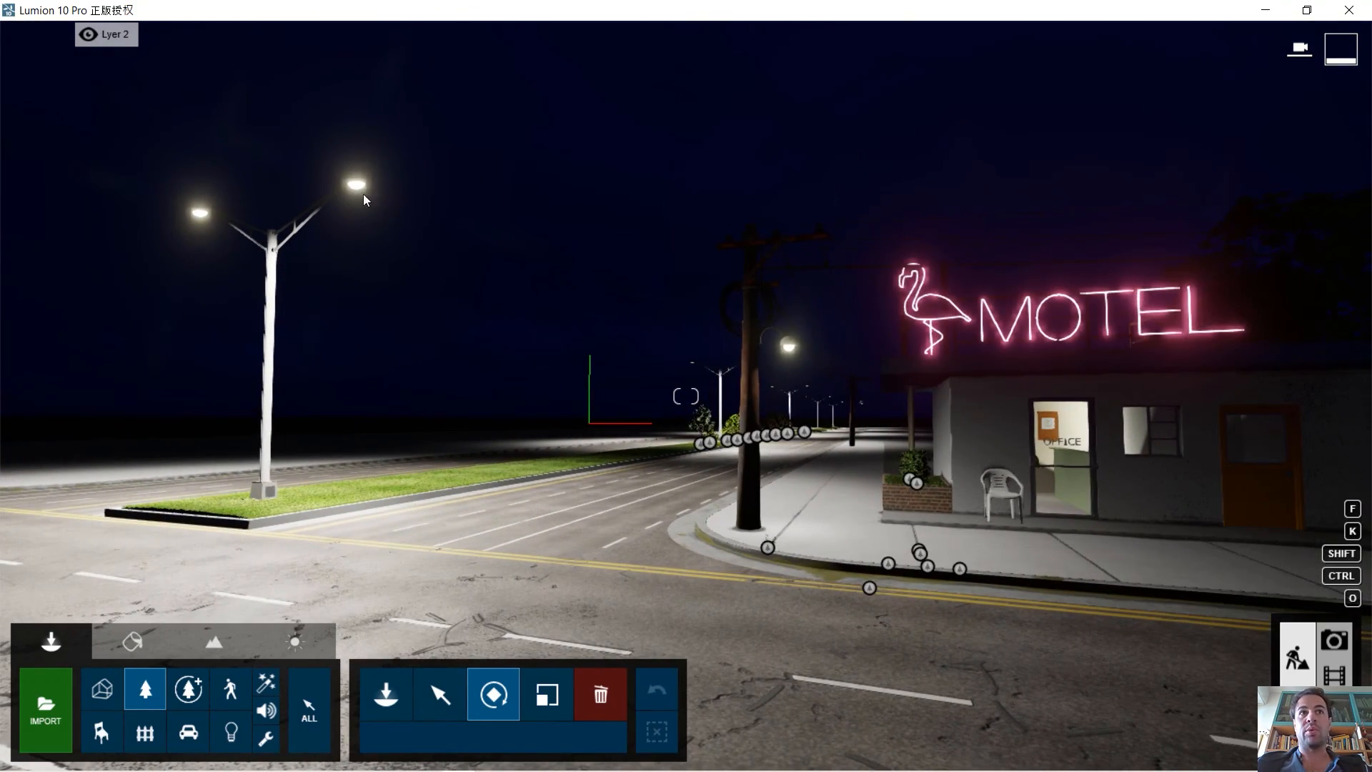
key(a)
key(w)
right_drag(387, 276, 473, 383)
key(w)
key(d)
key(w)
key(s)
key(w)
right_drag(986, 444, 1113, 328)
key(s)
key(e)
key(s)
key(w)
key(s)
Return to the movie clip and arrange the Lumion window beside the reference photo.
click(1334, 676)
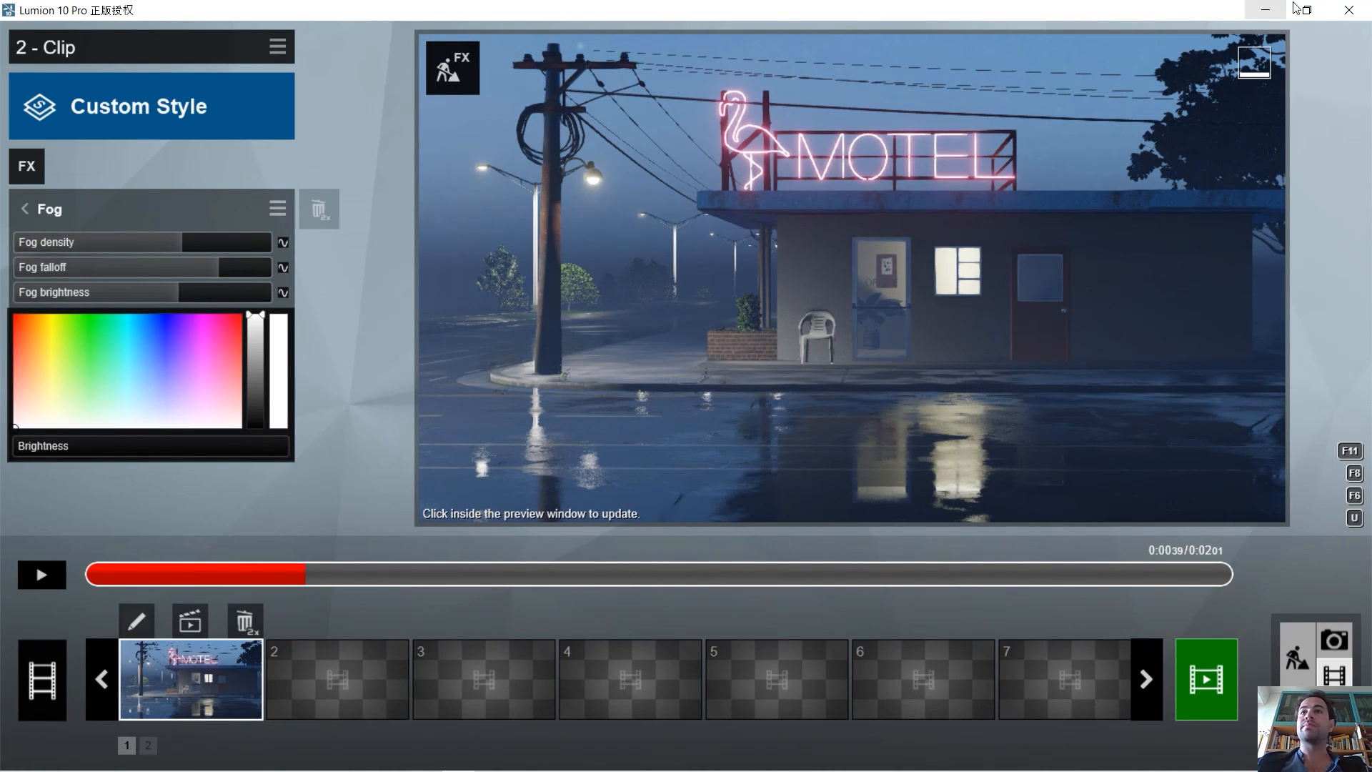
key(super+Left)
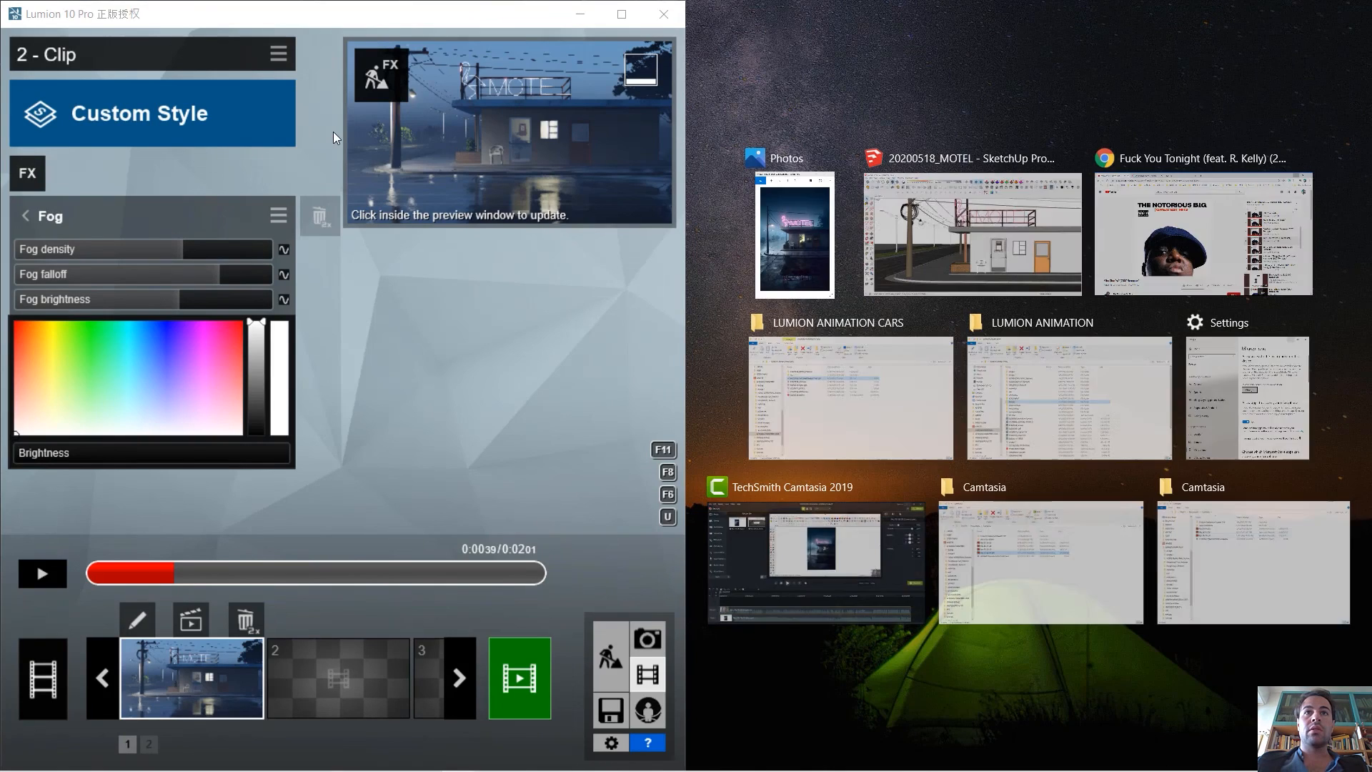
drag(345, 21, 803, 9)
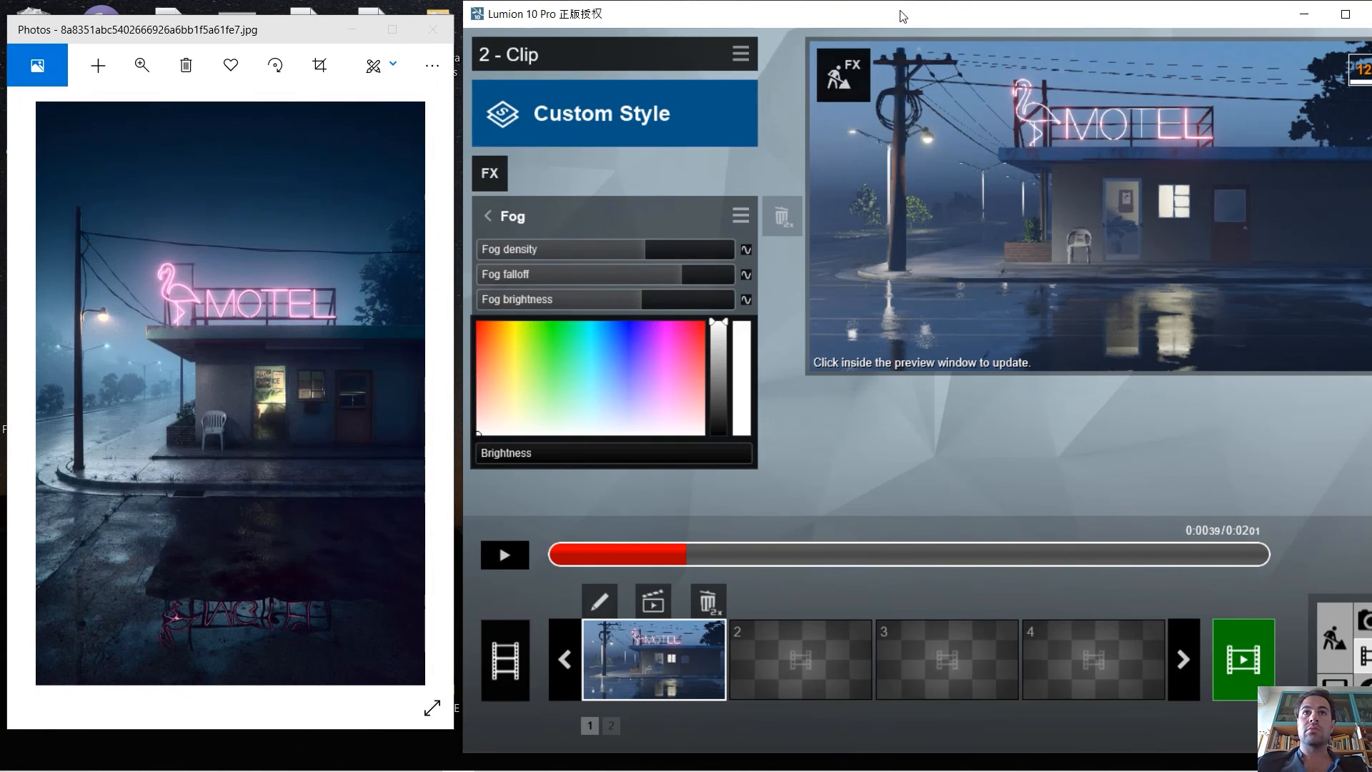
drag(903, 16, 897, 23)
drag(114, 31, 115, 16)
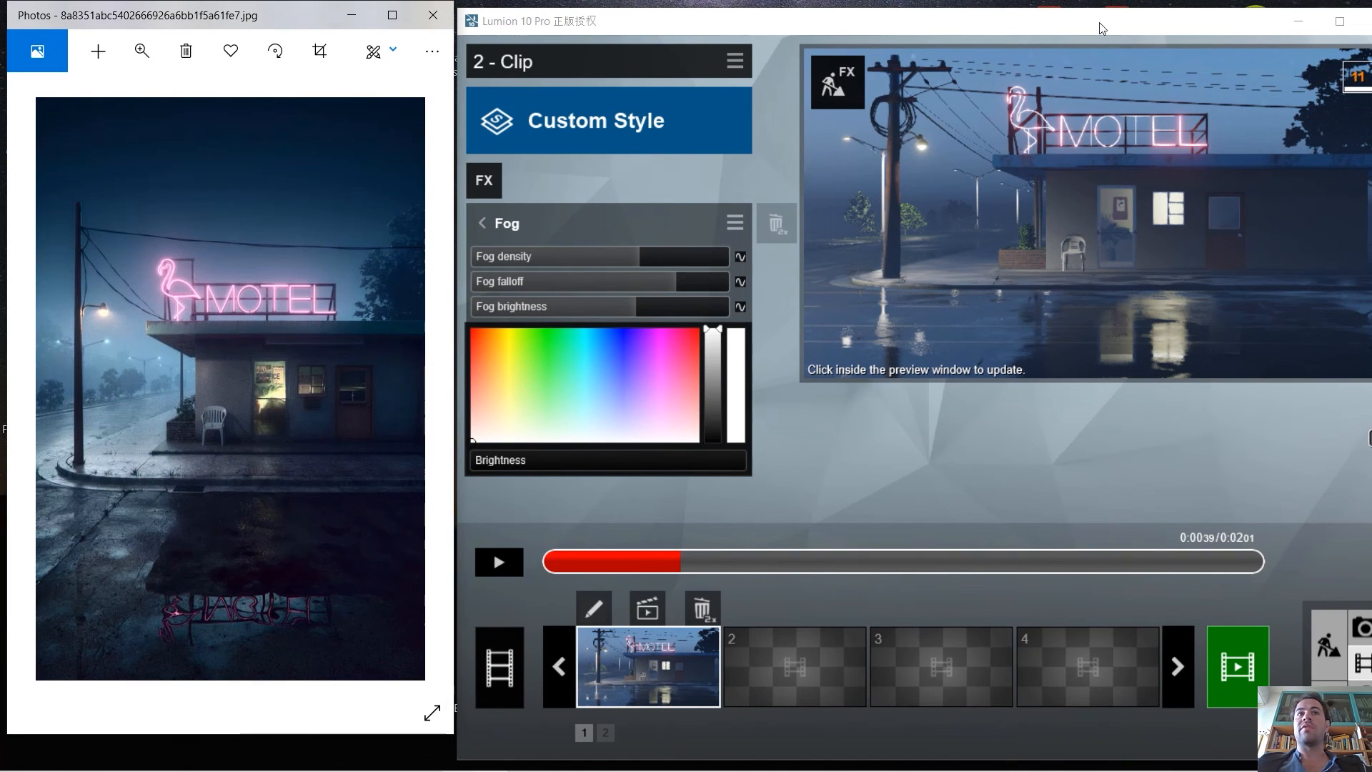
drag(1103, 29, 1017, 24)
Bring the reference photo to the front and move it next to the clip preview for comparison.
click(272, 26)
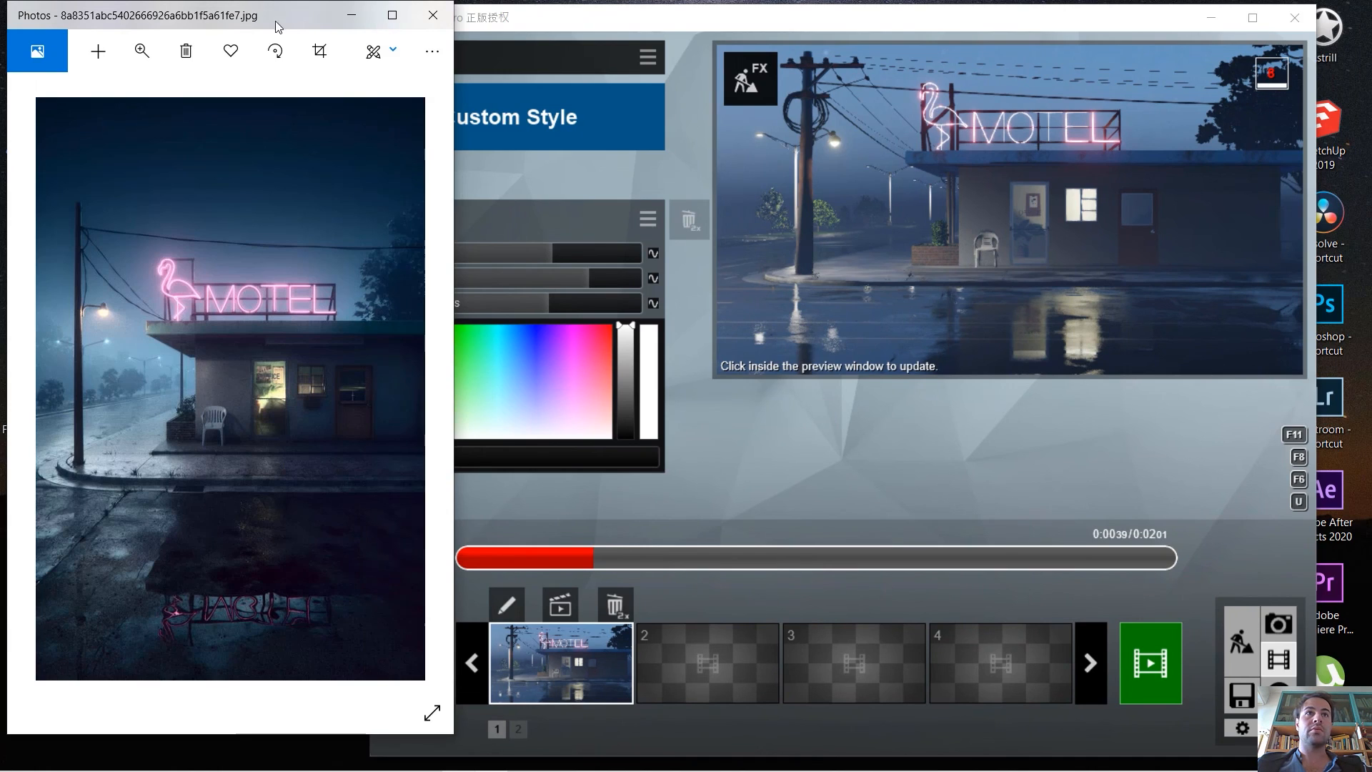
double_click(277, 22)
double_click(260, 16)
drag(207, 22, 436, 21)
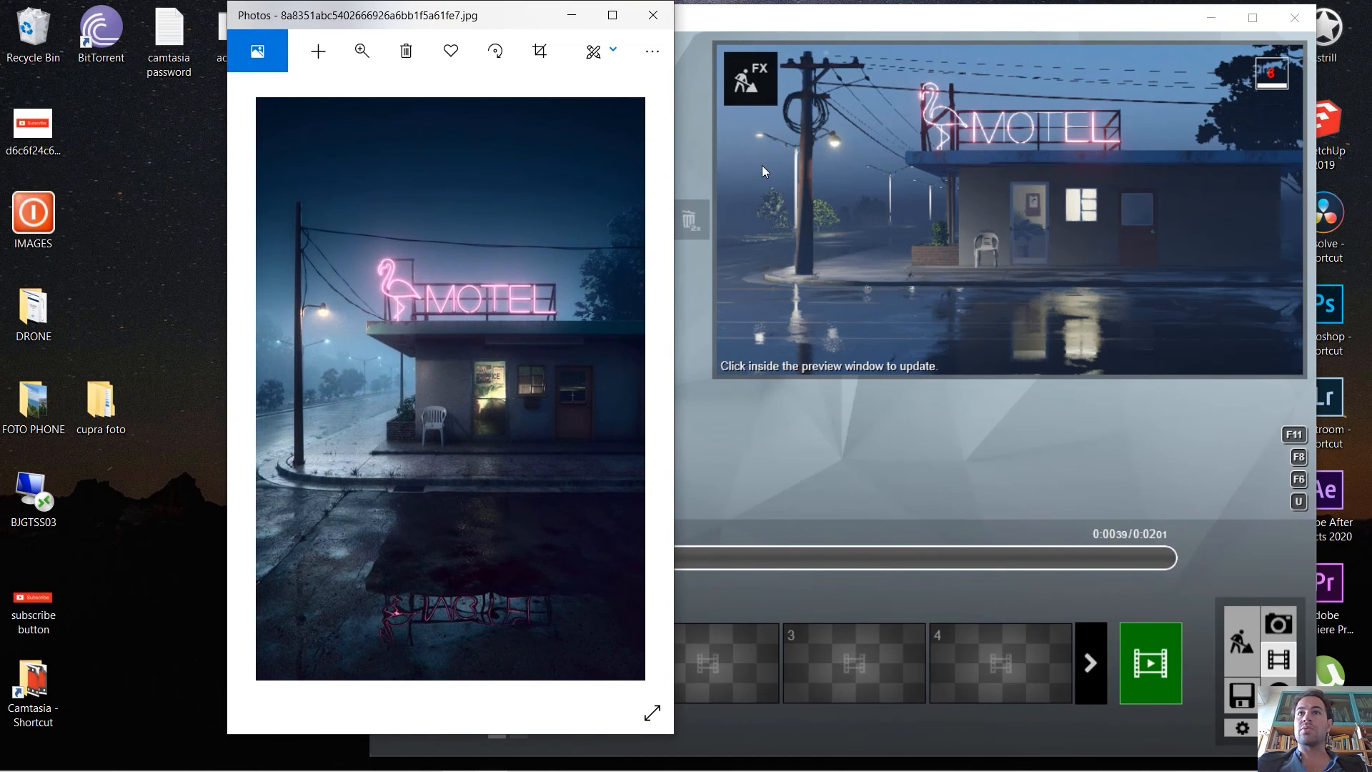